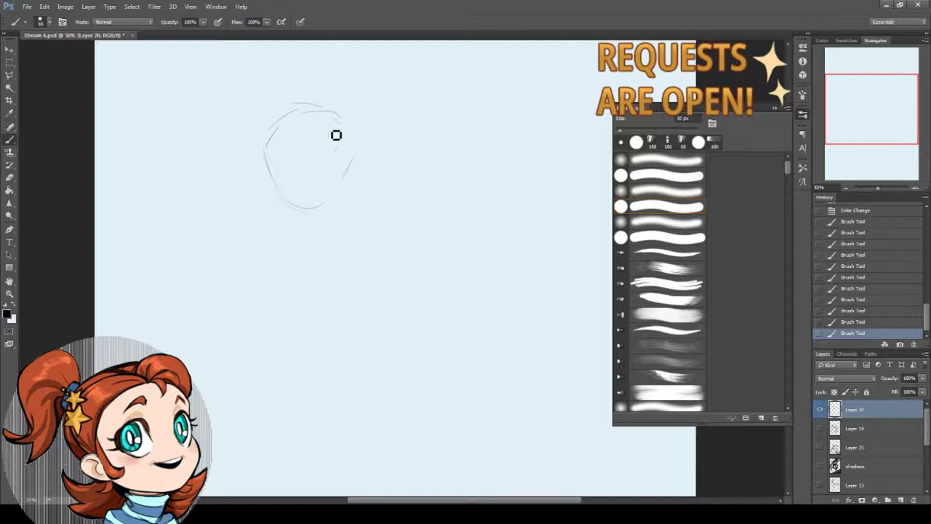
# Sketch a long diagonal staff beside the head circle and rough in the lower hand gripping it
pyautogui.moveTo(224, 129); pyautogui.dragTo(229, 167)
pyautogui.moveTo(211, 80); pyautogui.dragTo(263, 248)
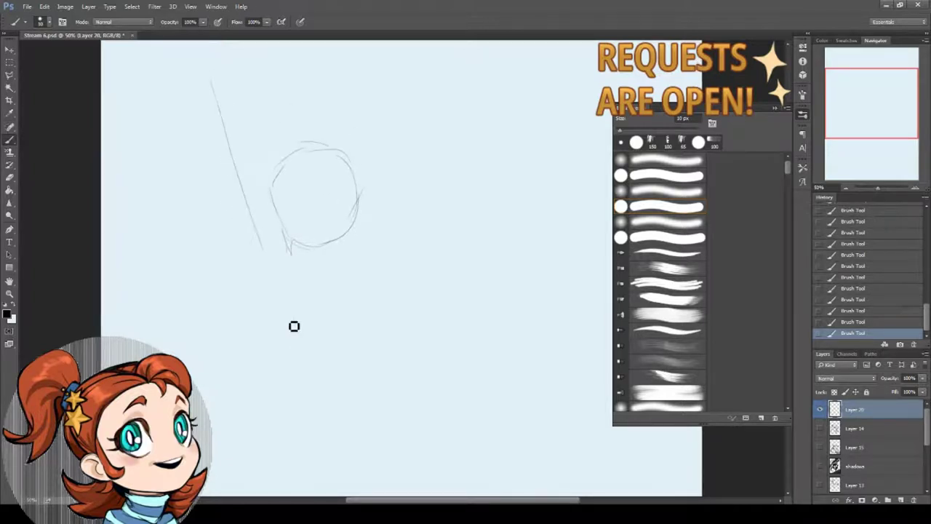
pyautogui.moveTo(297, 332); pyautogui.dragTo(340, 461)
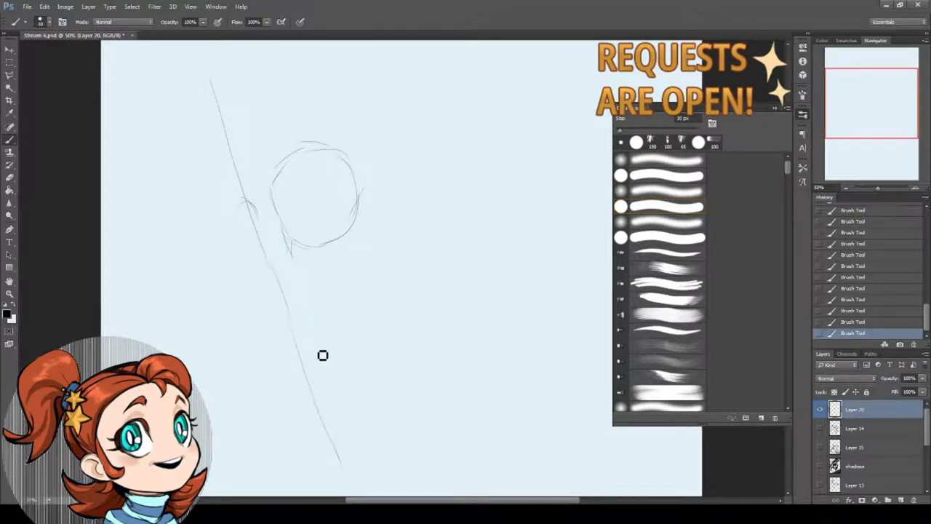
pyautogui.moveTo(254, 256)
pyautogui.mouseDown()
pyautogui.moveTo(283, 286)
pyautogui.moveTo(275, 261)
pyautogui.moveTo(280, 272)
pyautogui.moveTo(293, 266)
pyautogui.moveTo(287, 280)
pyautogui.moveTo(263, 274)
pyautogui.moveTo(266, 261)
pyautogui.moveTo(262, 282)
pyautogui.moveTo(263, 301)
pyautogui.moveTo(291, 299)
pyautogui.mouseUp()
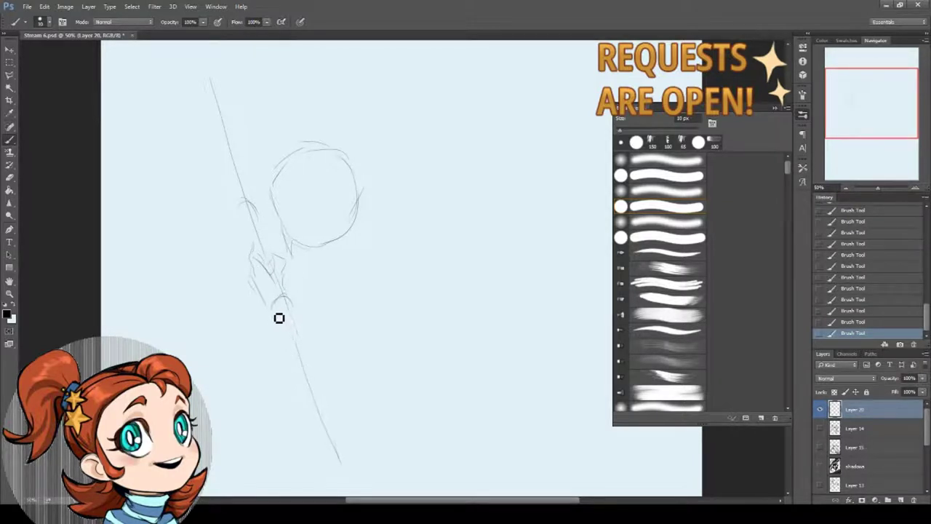
pyautogui.moveTo(285, 304); pyautogui.dragTo(271, 326)
# Sketch the eyes, brows, nose and mouth inside the head circle and add a pointed gem on the forehead
pyautogui.moveTo(298, 187)
pyautogui.mouseDown()
pyautogui.moveTo(319, 210)
pyautogui.moveTo(300, 186)
pyautogui.moveTo(316, 203)
pyautogui.moveTo(307, 206)
pyautogui.moveTo(316, 182)
pyautogui.mouseUp()
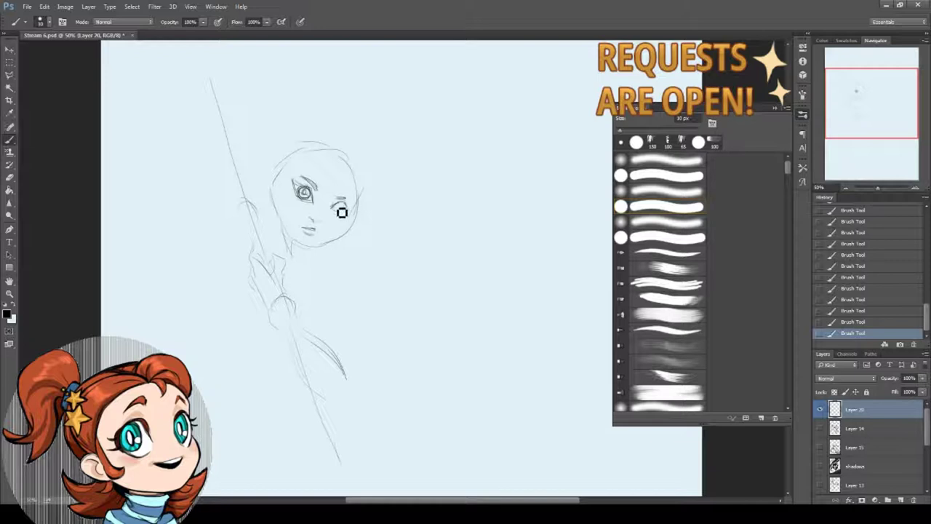
pyautogui.moveTo(339, 205); pyautogui.dragTo(345, 211)
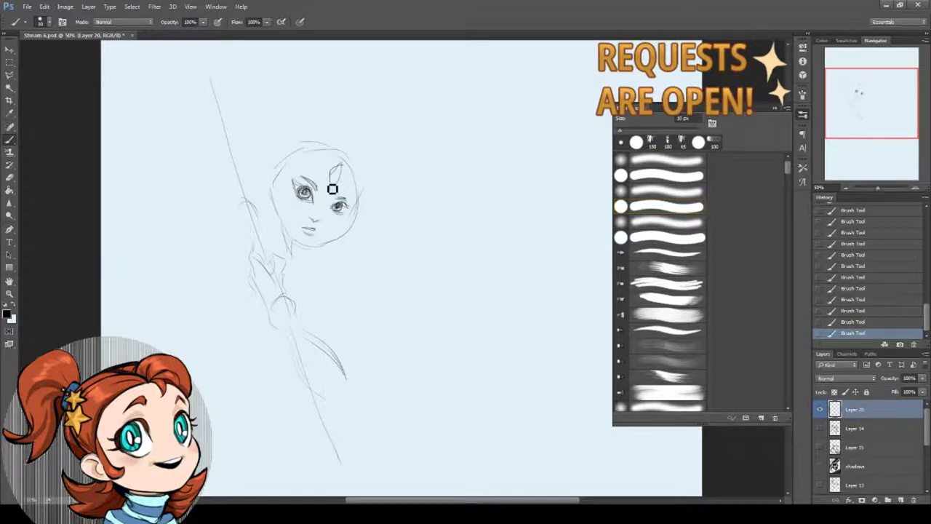
pyautogui.moveTo(341, 142)
pyautogui.mouseDown()
pyautogui.moveTo(322, 201)
pyautogui.moveTo(357, 138)
pyautogui.moveTo(334, 211)
pyautogui.mouseUp()
# Draw the tall curved horns above the head and a long wavy line flowing away behind it
pyautogui.moveTo(291, 109); pyautogui.dragTo(270, 211)
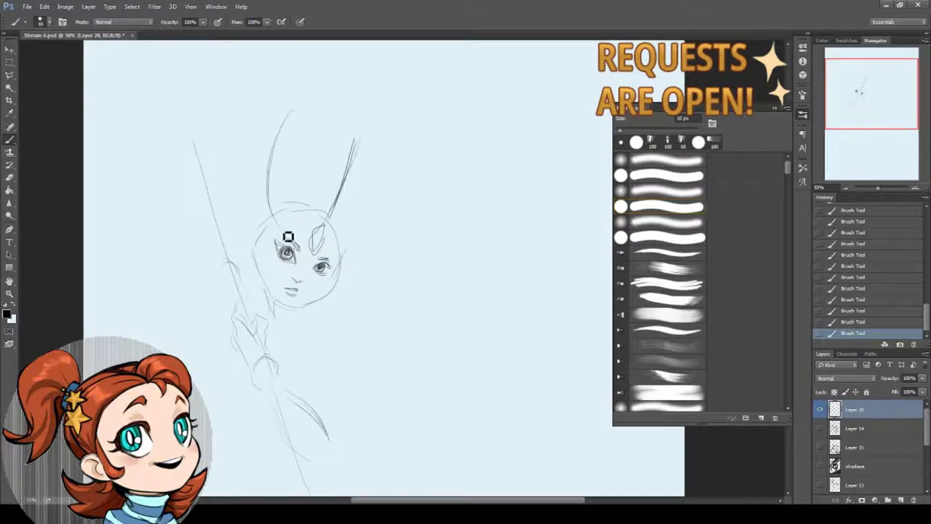
pyautogui.moveTo(344, 244); pyautogui.dragTo(384, 176)
pyautogui.moveTo(358, 299); pyautogui.dragTo(496, 260)
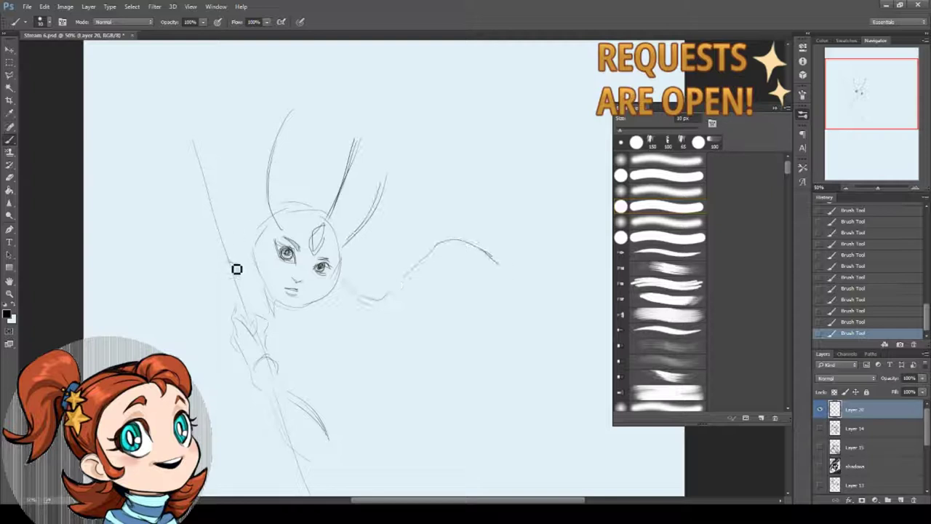
# Sketch the raised upper hand around the staff with its bent forearm beneath it
pyautogui.moveTo(218, 234)
pyautogui.mouseDown()
pyautogui.moveTo(238, 247)
pyautogui.moveTo(269, 288)
pyautogui.moveTo(243, 277)
pyautogui.moveTo(251, 300)
pyautogui.moveTo(216, 255)
pyautogui.moveTo(224, 289)
pyautogui.mouseUp()
pyautogui.moveTo(218, 246)
pyautogui.mouseDown()
pyautogui.moveTo(202, 304)
pyautogui.moveTo(214, 368)
pyautogui.mouseUp()
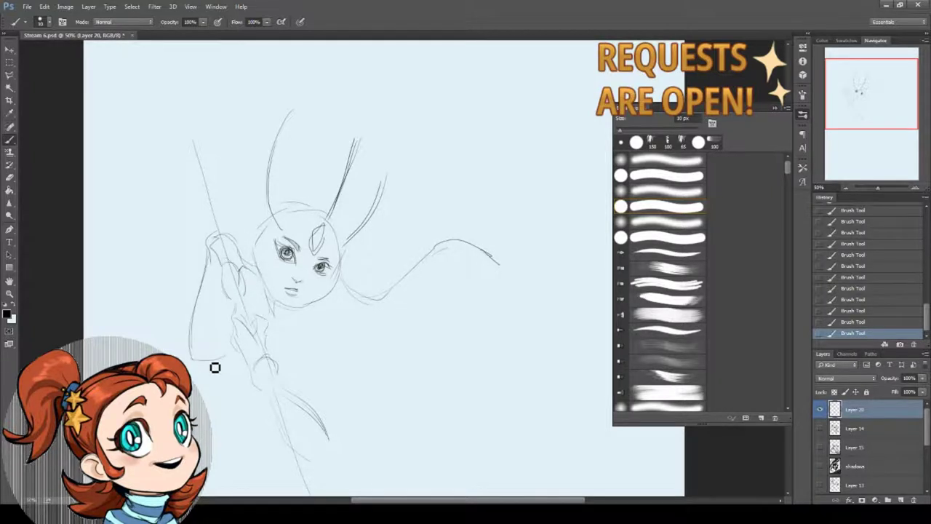
pyautogui.moveTo(224, 304); pyautogui.dragTo(227, 341)
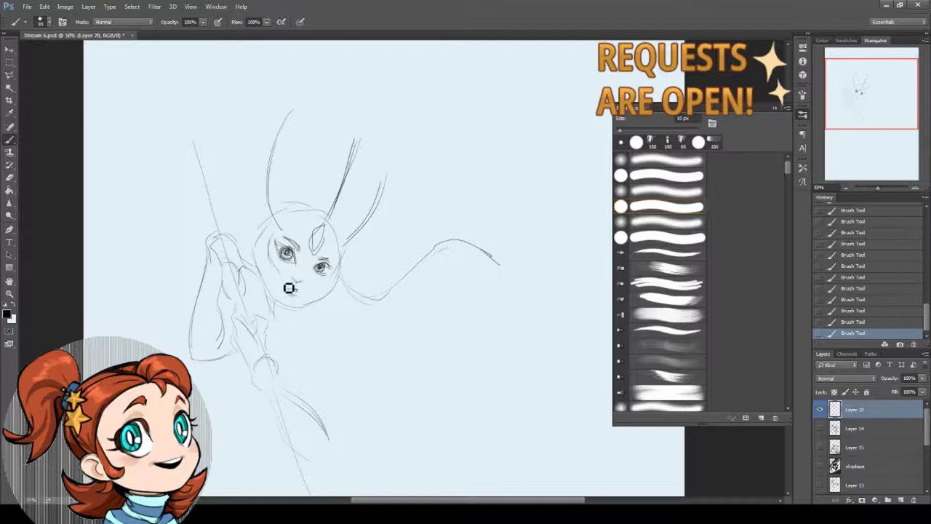
# Refine the nose and mouth, and build up the horns with additional curved outlines around the head
pyautogui.moveTo(294, 276); pyautogui.dragTo(296, 282)
pyautogui.moveTo(288, 291); pyautogui.dragTo(298, 290)
pyautogui.moveTo(278, 143); pyautogui.dragTo(241, 232)
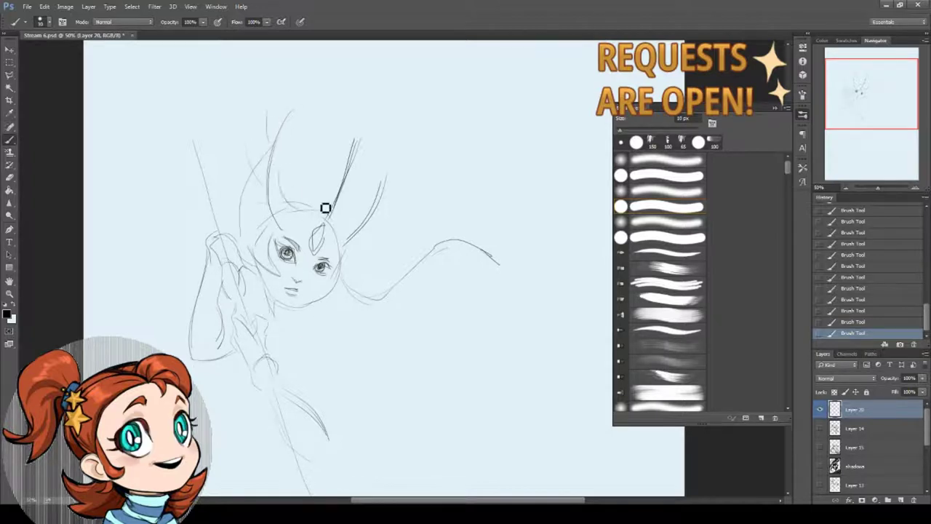
pyautogui.moveTo(342, 215); pyautogui.dragTo(390, 176)
pyautogui.scroll(-3, 300, 279)
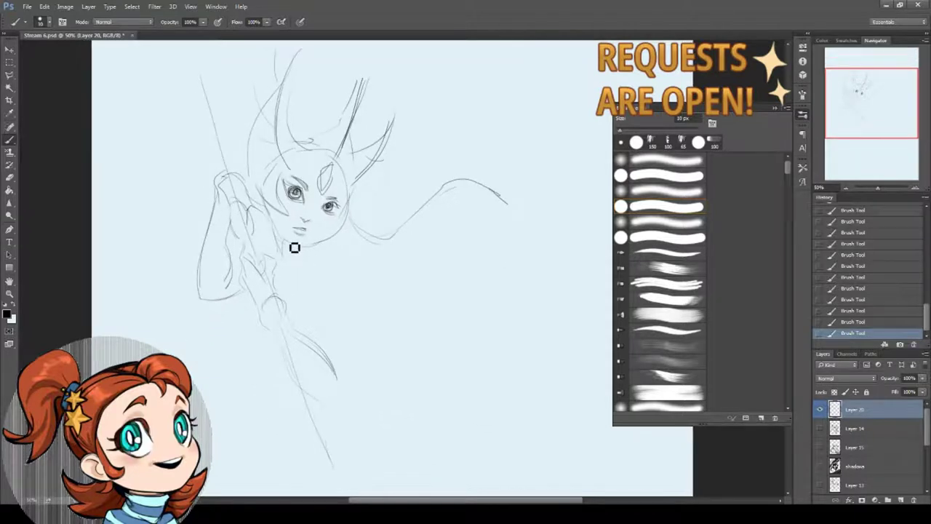
# Define the chin and jaw, then sketch the far shoulder, the forearm edge and a scalloped frill behind the torso
pyautogui.moveTo(285, 246); pyautogui.dragTo(307, 251)
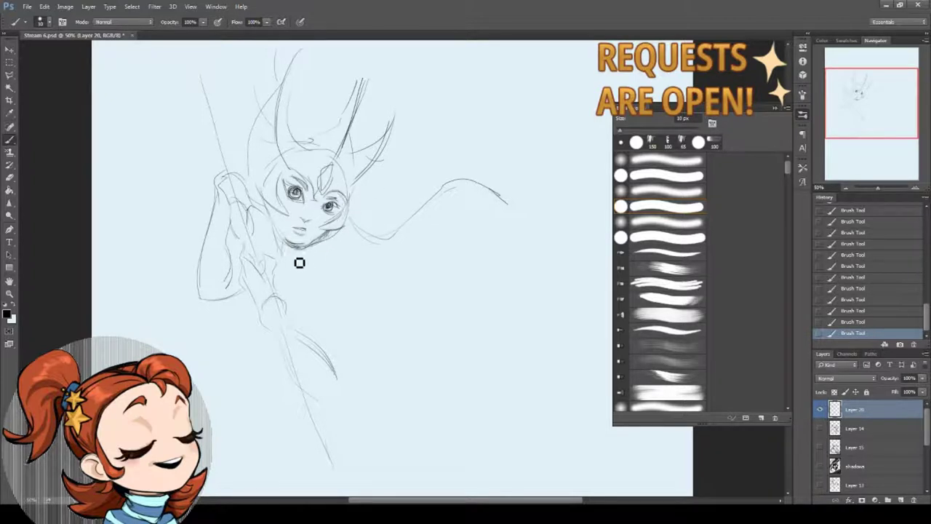
pyautogui.moveTo(290, 456); pyautogui.dragTo(275, 343)
pyautogui.moveTo(321, 251)
pyautogui.mouseDown()
pyautogui.moveTo(350, 269)
pyautogui.moveTo(337, 265)
pyautogui.moveTo(382, 280)
pyautogui.mouseUp()
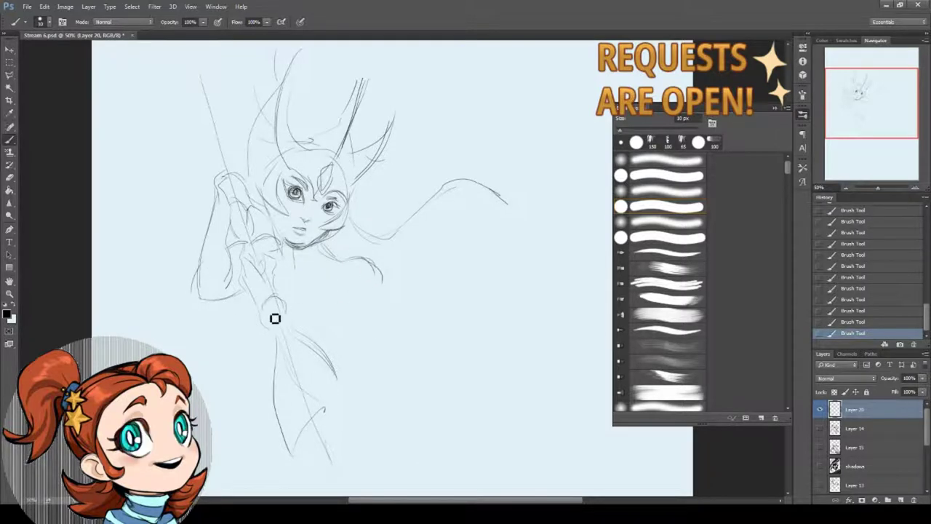
pyautogui.moveTo(223, 318)
pyautogui.mouseDown()
pyautogui.moveTo(252, 368)
pyautogui.moveTo(271, 372)
pyautogui.mouseUp()
pyautogui.click(844, 322)
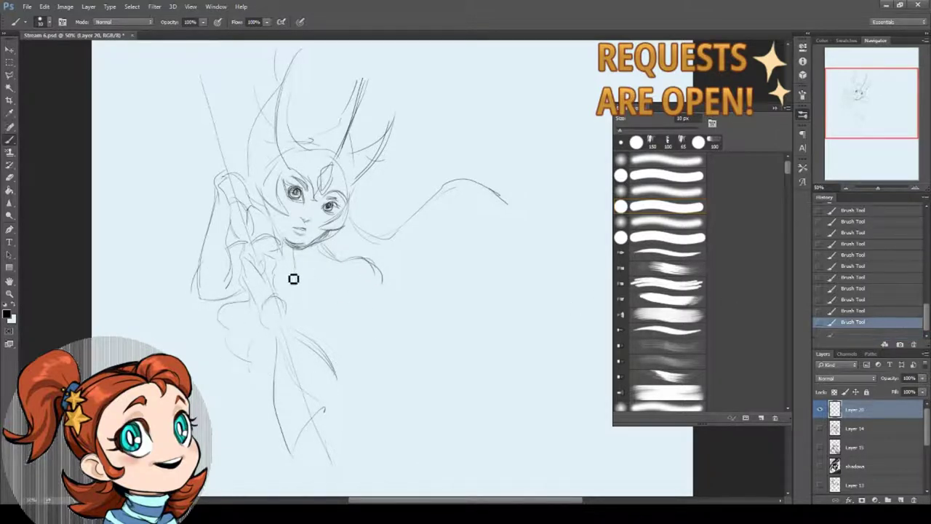
# Sketch two round ornaments on the chest, a wavy hair lock and the bent arm below the far shoulder
pyautogui.moveTo(310, 280); pyautogui.dragTo(295, 314)
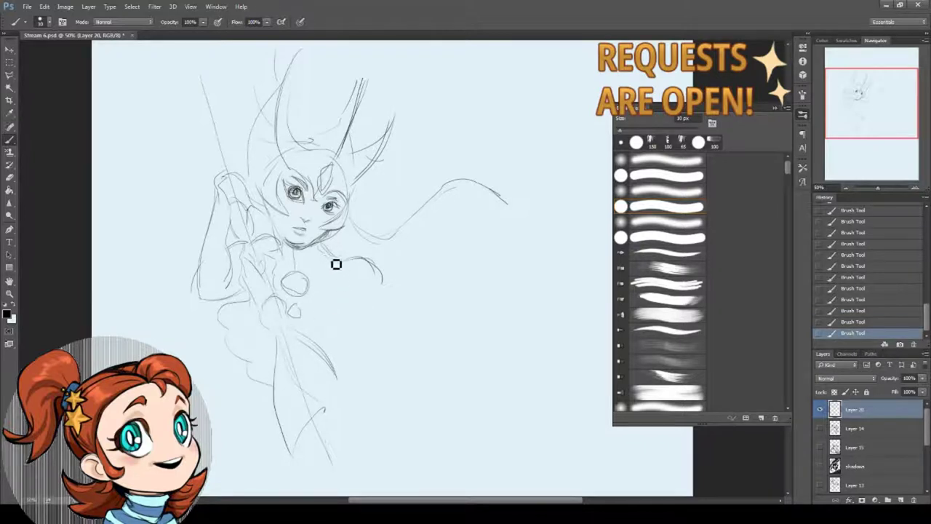
pyautogui.moveTo(349, 230); pyautogui.dragTo(339, 344)
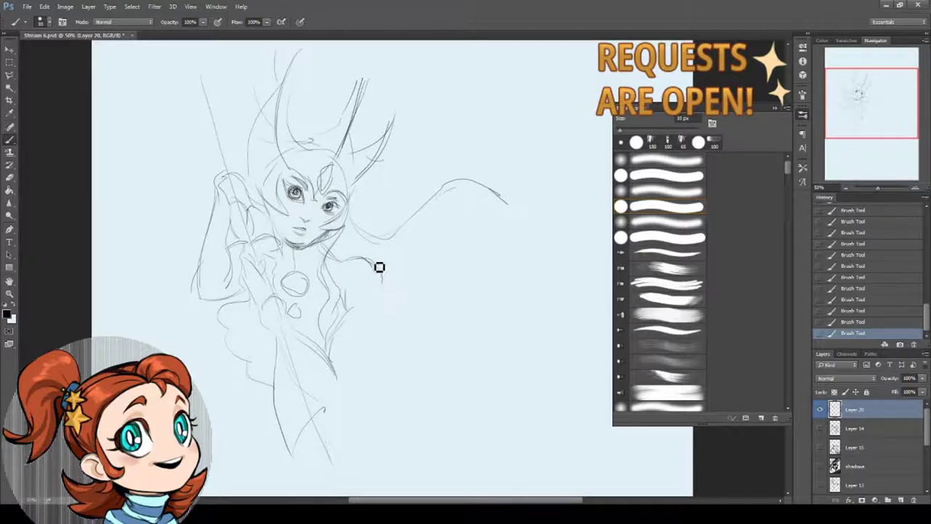
pyautogui.moveTo(378, 264)
pyautogui.mouseDown()
pyautogui.moveTo(380, 346)
pyautogui.moveTo(354, 404)
pyautogui.moveTo(334, 415)
pyautogui.mouseUp()
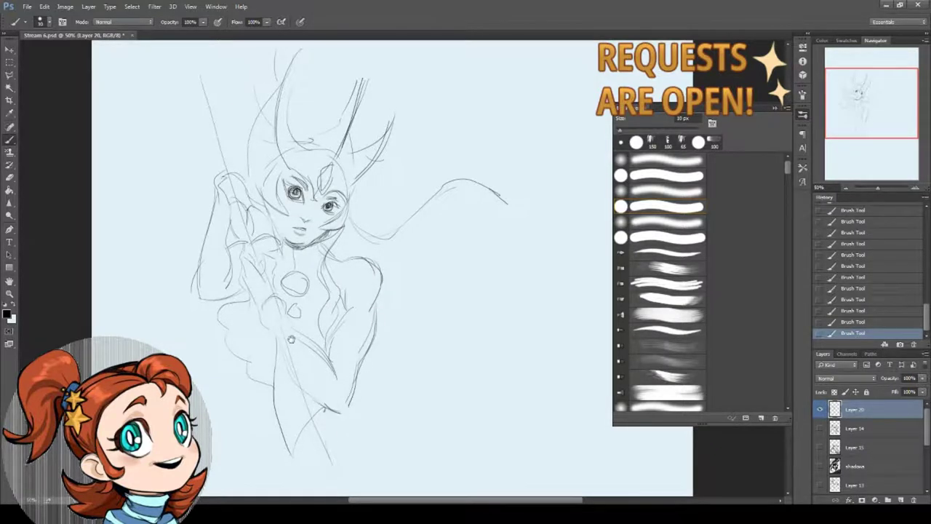
# Block in the rounded hips, the large tail sweeping out and upward, and the long panels hanging from the waist
pyautogui.scroll(-3, 291, 339)
pyautogui.moveTo(278, 343); pyautogui.dragTo(369, 358)
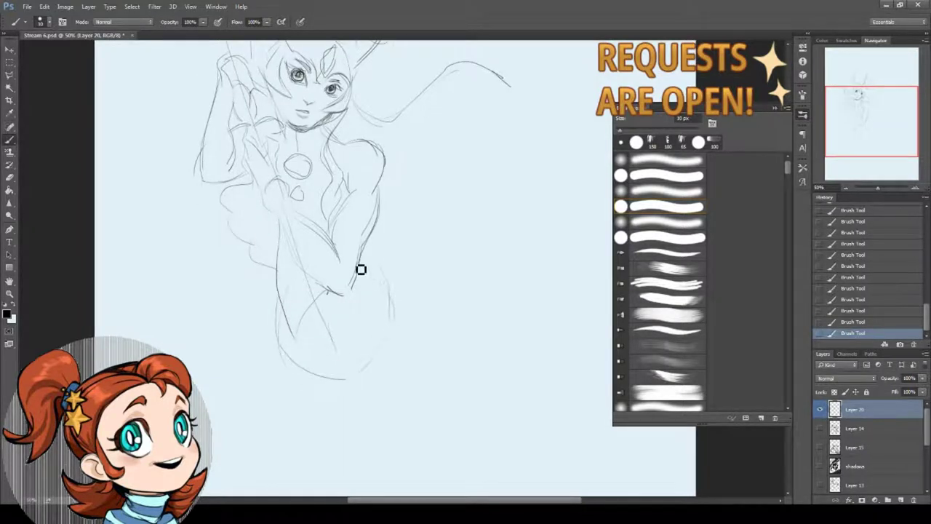
pyautogui.moveTo(378, 264); pyautogui.dragTo(445, 347)
pyautogui.moveTo(332, 387)
pyautogui.mouseDown()
pyautogui.moveTo(407, 415)
pyautogui.moveTo(540, 405)
pyautogui.mouseUp()
pyautogui.moveTo(444, 333)
pyautogui.mouseDown()
pyautogui.moveTo(571, 336)
pyautogui.moveTo(551, 205)
pyautogui.mouseUp()
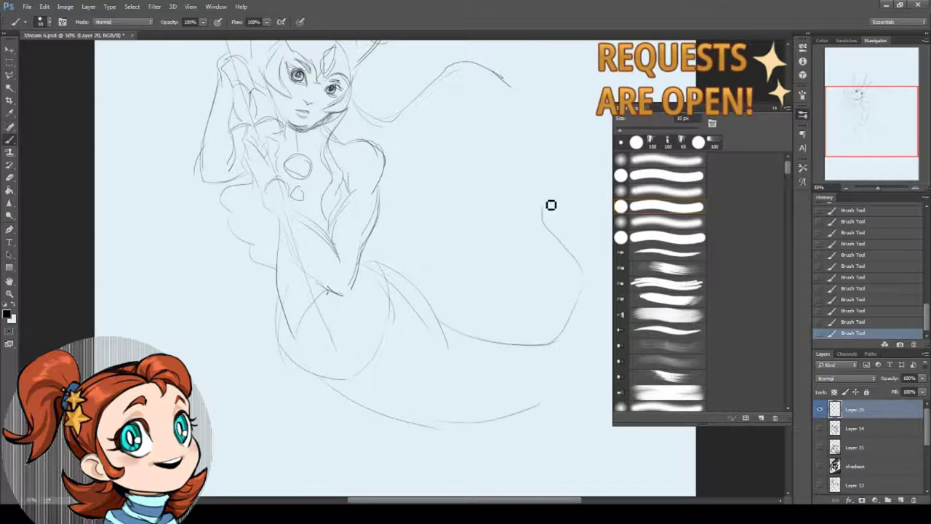
pyautogui.scroll(-2, 401, 289)
pyautogui.moveTo(401, 289); pyautogui.dragTo(488, 384)
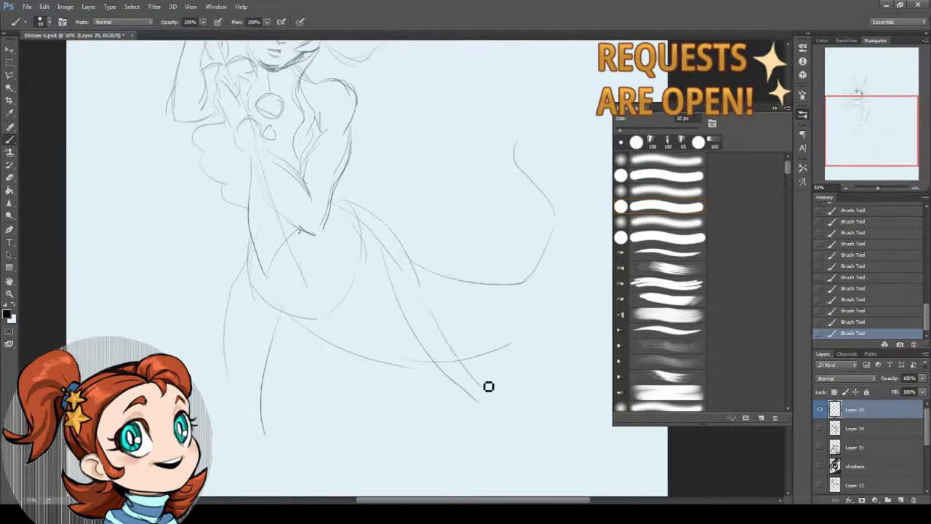
# Undo the last stroke and draw the outer edge of the tail where it curves upward
pyautogui.scroll(3, 438, 235)
pyautogui.hscroll(2, 437, 235)
pyautogui.hotkey('ctrl', 'z')
pyautogui.moveTo(495, 231)
pyautogui.mouseDown()
pyautogui.moveTo(524, 327)
pyautogui.moveTo(474, 441)
pyautogui.mouseUp()
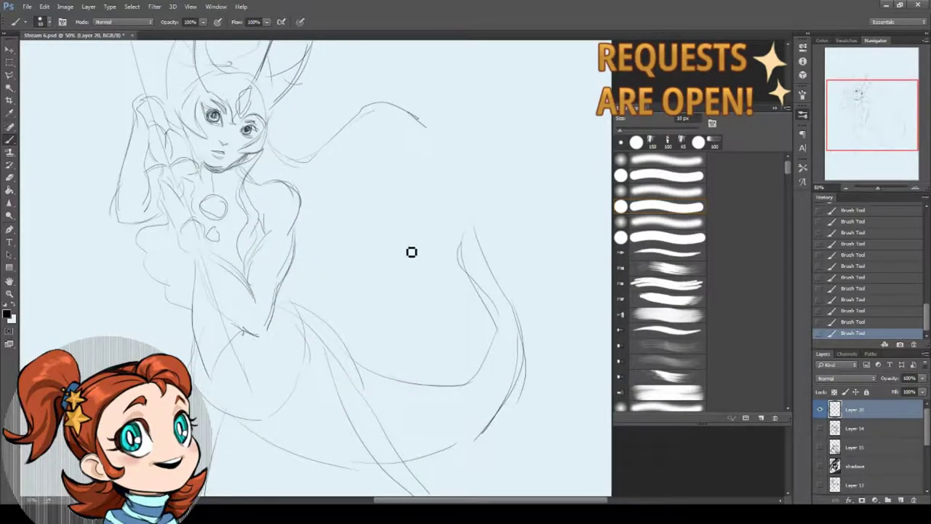
# Outline the pointed, flowing shape trailing behind the head and shoulder, undoing the last stroke
pyautogui.scroll(3, 412, 252)
pyautogui.hscroll(-2, 412, 252)
pyautogui.moveTo(493, 249); pyautogui.dragTo(411, 306)
pyautogui.moveTo(436, 320)
pyautogui.mouseDown()
pyautogui.moveTo(462, 354)
pyautogui.moveTo(378, 351)
pyautogui.moveTo(459, 372)
pyautogui.mouseUp()
pyautogui.hotkey('ctrl', 'z')
# Draw an elongated double oval as the head at the upper end of the staff
pyautogui.scroll(3, 187, 173)
pyautogui.hscroll(-2, 187, 172)
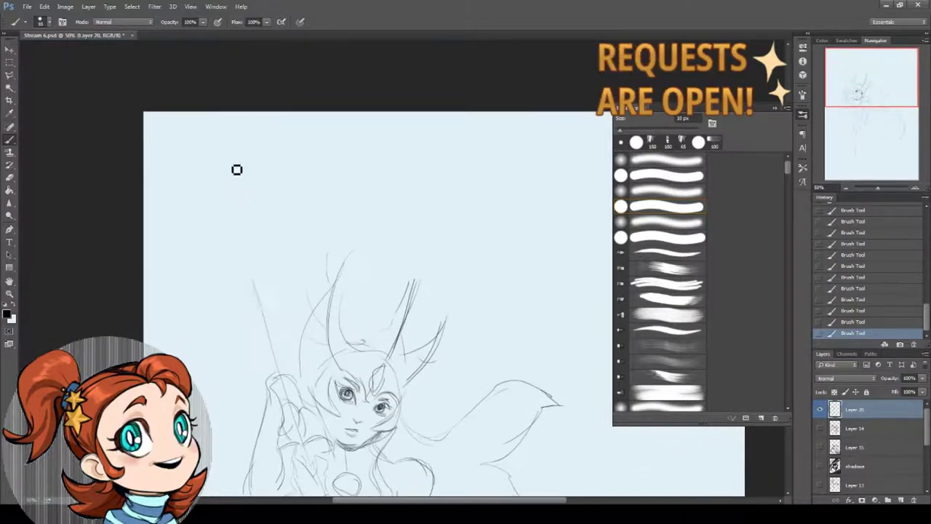
pyautogui.moveTo(235, 168); pyautogui.dragTo(235, 163)
pyautogui.scroll(-3, 220, 240)
# Move the whole sketch down and to the right on the canvas
pyautogui.press('v')
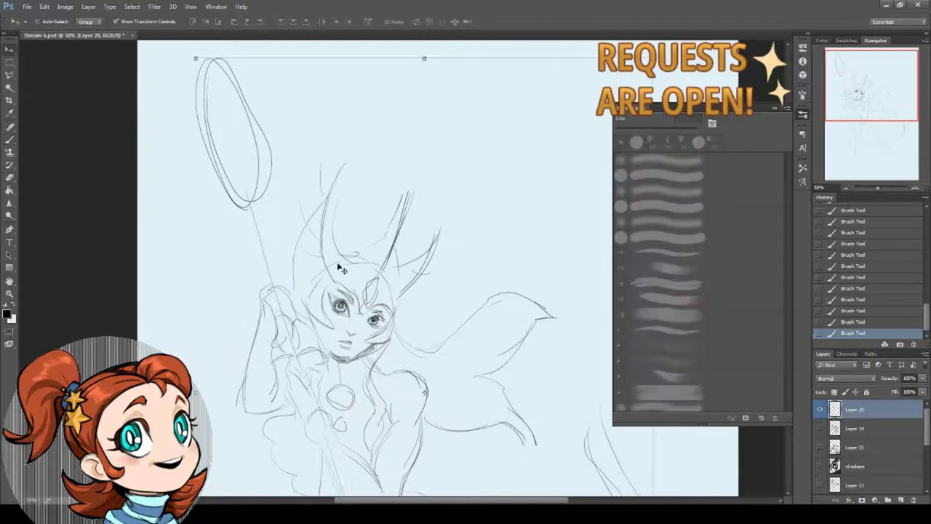
pyautogui.moveTo(410, 174)
pyautogui.mouseDown()
pyautogui.moveTo(432, 273)
pyautogui.moveTo(448, 273)
pyautogui.mouseUp()
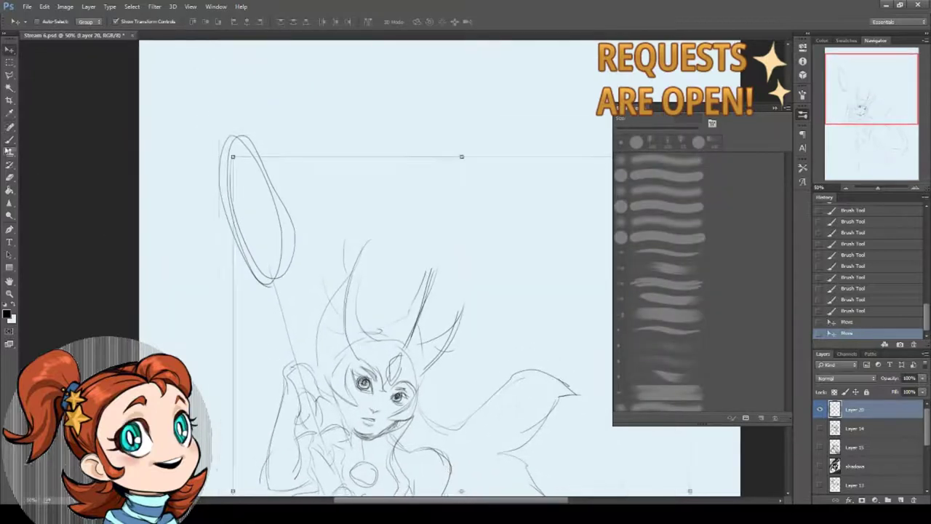
# Add curved hooks above the staff's oval head and curled ornaments around its sides and base
pyautogui.press('b')
pyautogui.moveTo(259, 152)
pyautogui.mouseDown()
pyautogui.moveTo(200, 100)
pyautogui.moveTo(187, 109)
pyautogui.moveTo(256, 144)
pyautogui.mouseUp()
pyautogui.moveTo(234, 136); pyautogui.dragTo(218, 166)
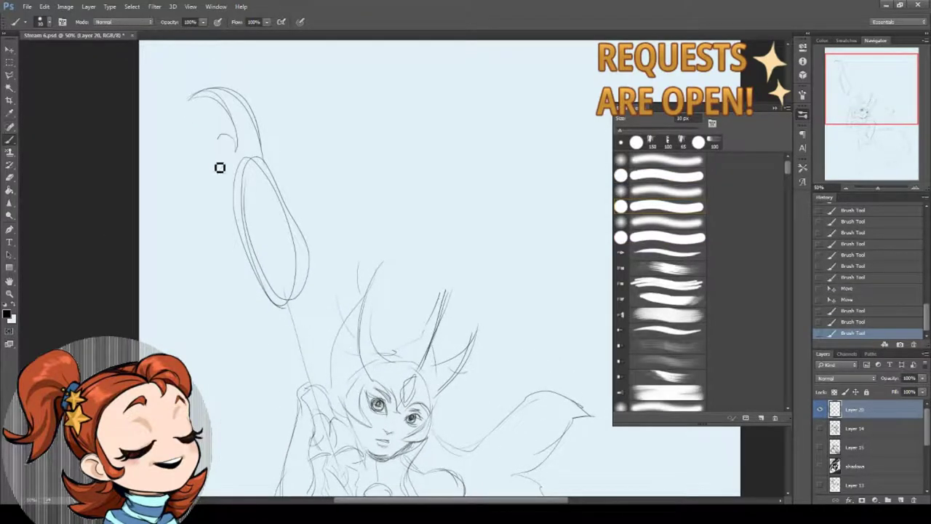
pyautogui.moveTo(311, 240)
pyautogui.mouseDown()
pyautogui.moveTo(276, 235)
pyautogui.moveTo(231, 247)
pyautogui.moveTo(283, 328)
pyautogui.moveTo(263, 235)
pyautogui.moveTo(285, 295)
pyautogui.mouseUp()
pyautogui.moveTo(298, 393)
pyautogui.mouseDown()
pyautogui.moveTo(262, 233)
pyautogui.moveTo(291, 231)
pyautogui.mouseUp()
# Sketch the fin shapes beside the head and rework the near forearm's outline, undoing unwanted strokes
pyautogui.moveTo(429, 246); pyautogui.dragTo(405, 215)
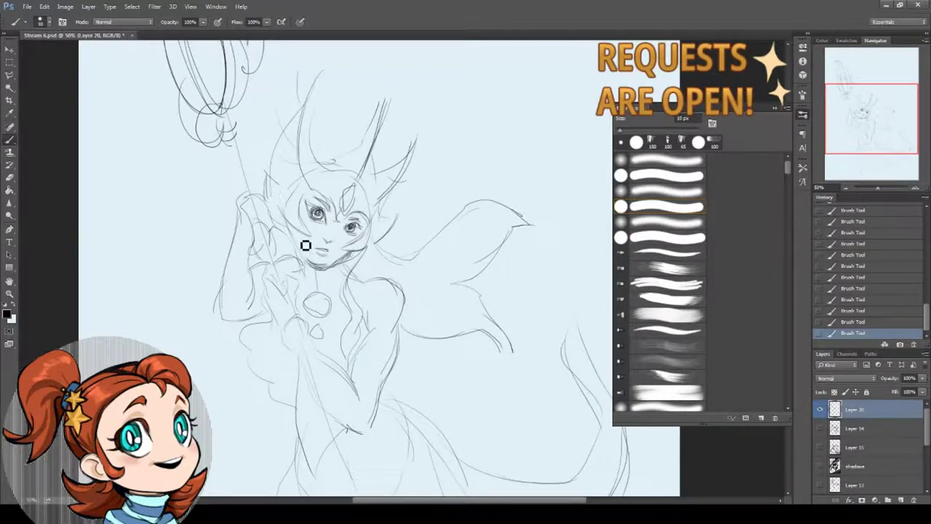
pyautogui.moveTo(285, 332); pyautogui.dragTo(258, 239)
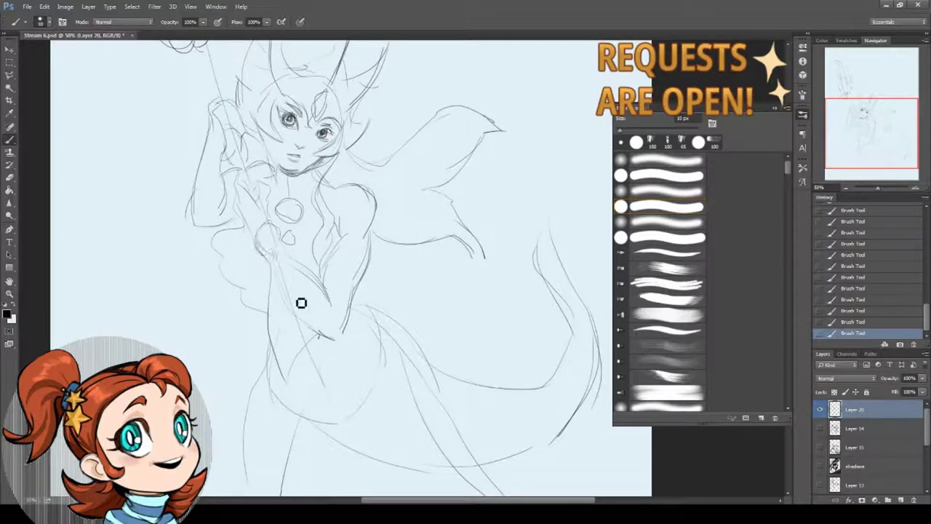
pyautogui.click(865, 311)
pyautogui.hotkey('ctrl', 'z')
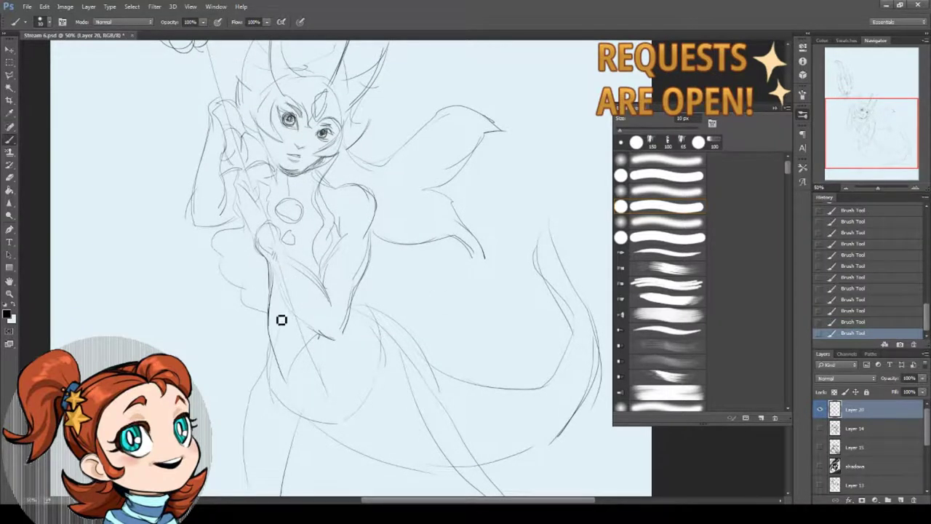
# Extend the staff's lower shaft with two long parallel lines and add a small curved shape beside the hip
pyautogui.moveTo(334, 403)
pyautogui.mouseDown()
pyautogui.moveTo(316, 277)
pyautogui.moveTo(379, 429)
pyautogui.mouseUp()
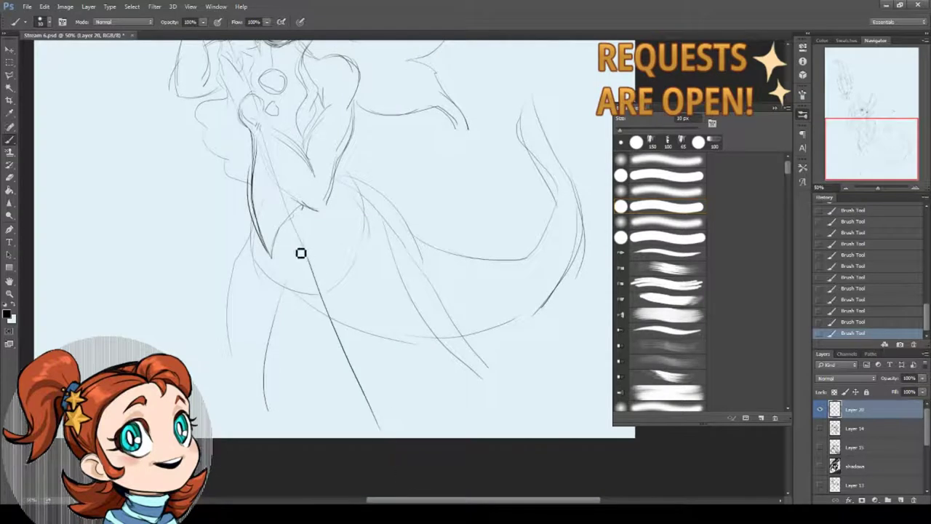
pyautogui.moveTo(294, 240); pyautogui.dragTo(362, 427)
pyautogui.moveTo(255, 196); pyautogui.dragTo(253, 241)
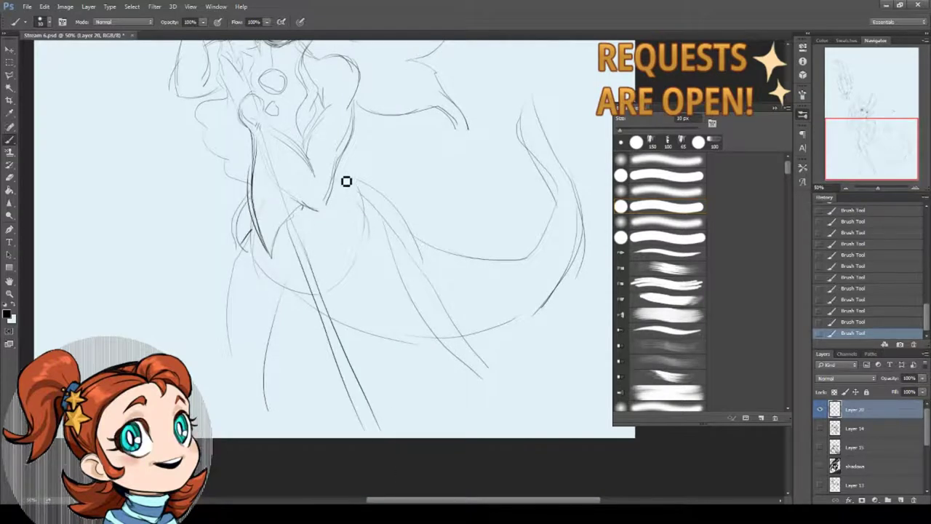
# Draw the oval ornament on the hip and the curved fin flaring out from the waist
pyautogui.moveTo(345, 181)
pyautogui.mouseDown()
pyautogui.moveTo(336, 256)
pyautogui.moveTo(359, 275)
pyautogui.mouseUp()
pyautogui.moveTo(346, 214); pyautogui.dragTo(357, 266)
pyautogui.moveTo(353, 154)
pyautogui.mouseDown()
pyautogui.moveTo(409, 193)
pyautogui.moveTo(437, 233)
pyautogui.mouseUp()
# Draw a wide two-lobed fin at the tip of the tail and darken its inner edge
pyautogui.moveTo(532, 166)
pyautogui.mouseDown()
pyautogui.moveTo(444, 312)
pyautogui.moveTo(386, 207)
pyautogui.mouseUp()
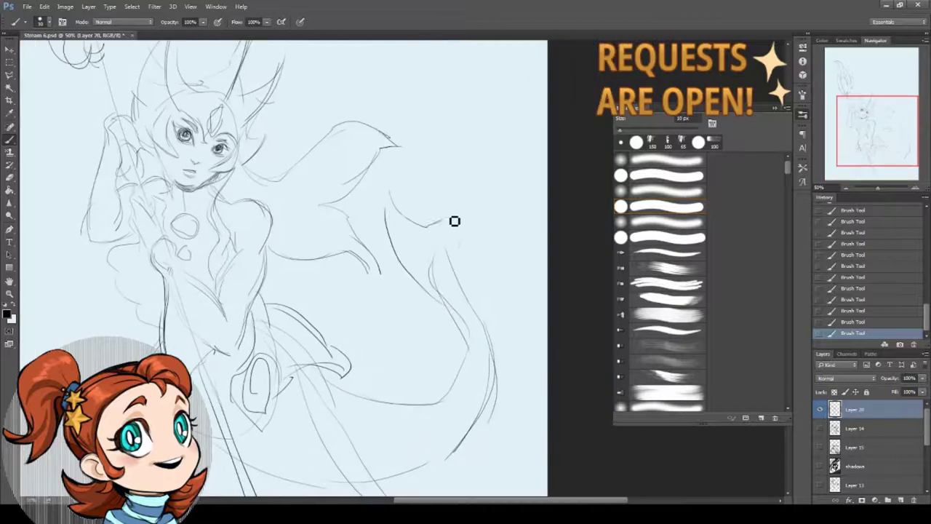
pyautogui.moveTo(448, 222); pyautogui.dragTo(518, 179)
pyautogui.moveTo(518, 240); pyautogui.dragTo(481, 313)
pyautogui.moveTo(391, 190)
pyautogui.mouseDown()
pyautogui.moveTo(395, 250)
pyautogui.moveTo(441, 304)
pyautogui.mouseUp()
pyautogui.moveTo(399, 260); pyautogui.dragTo(448, 315)
# Refine the hip ornament and strengthen the outlines around the elbow and upper body
pyautogui.moveTo(302, 349); pyautogui.dragTo(306, 258)
pyautogui.moveTo(281, 322)
pyautogui.mouseDown()
pyautogui.moveTo(270, 333)
pyautogui.moveTo(260, 303)
pyautogui.moveTo(250, 329)
pyautogui.moveTo(280, 349)
pyautogui.mouseUp()
pyautogui.moveTo(196, 246)
pyautogui.mouseDown()
pyautogui.moveTo(210, 293)
pyautogui.moveTo(235, 270)
pyautogui.moveTo(240, 278)
pyautogui.mouseUp()
# Add ribs to the scalloped frill behind the torso and draw a crossed V-shaped collar above the chest ornament
pyautogui.scroll(3, 246, 194)
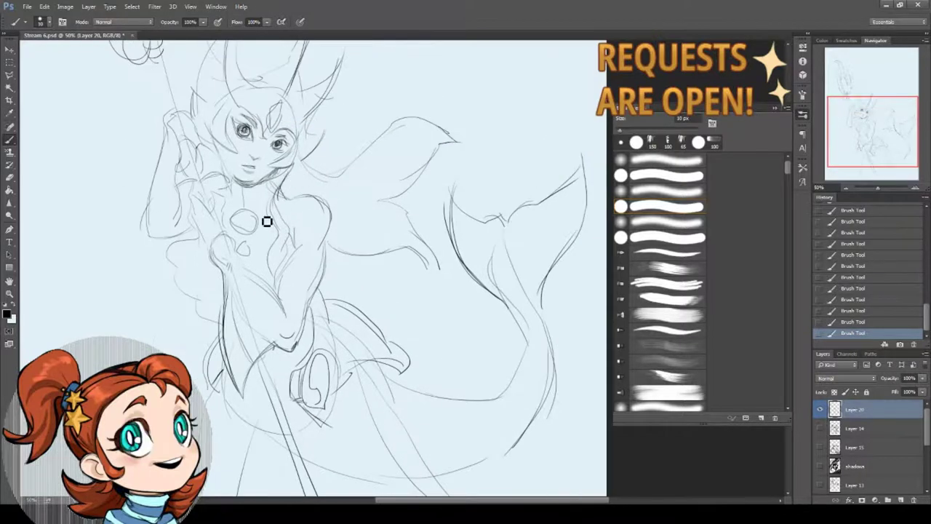
pyautogui.moveTo(181, 266)
pyautogui.mouseDown()
pyautogui.moveTo(213, 281)
pyautogui.moveTo(223, 297)
pyautogui.mouseUp()
pyautogui.moveTo(227, 259); pyautogui.dragTo(211, 307)
pyautogui.moveTo(287, 214)
pyautogui.mouseDown()
pyautogui.moveTo(304, 263)
pyautogui.moveTo(209, 232)
pyautogui.moveTo(216, 202)
pyautogui.moveTo(274, 251)
pyautogui.moveTo(262, 254)
pyautogui.mouseUp()
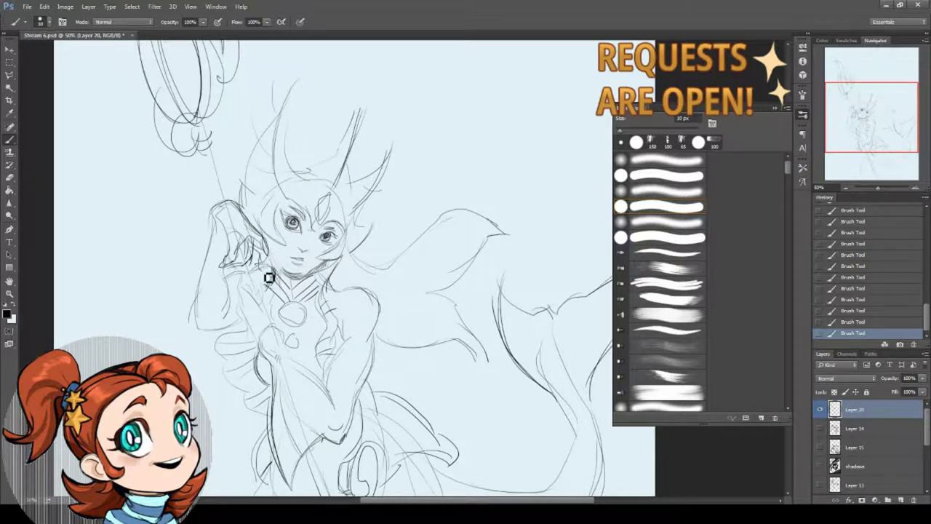
# Touch up the horn outlines and strengthen the line of the neck beside the collar
pyautogui.moveTo(304, 120); pyautogui.dragTo(287, 144)
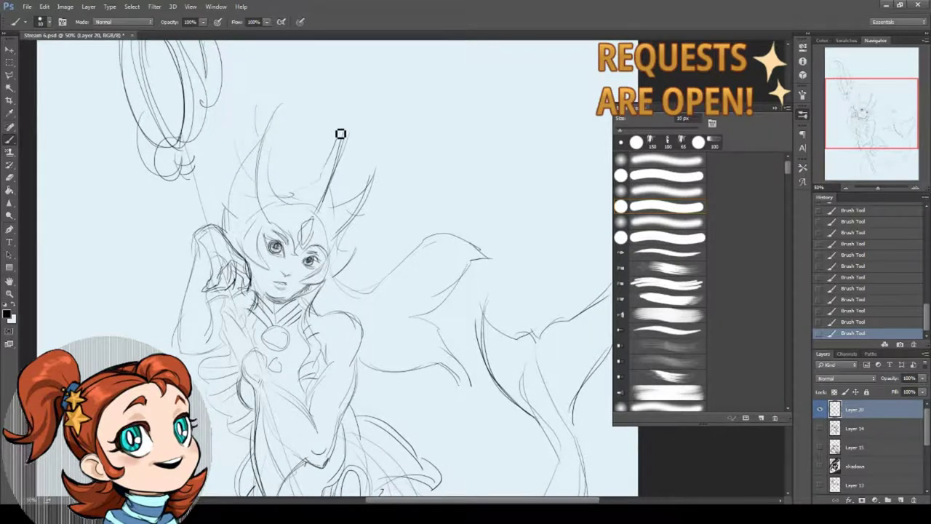
pyautogui.scroll(-2, 298, 280)
pyautogui.moveTo(291, 268); pyautogui.dragTo(297, 288)
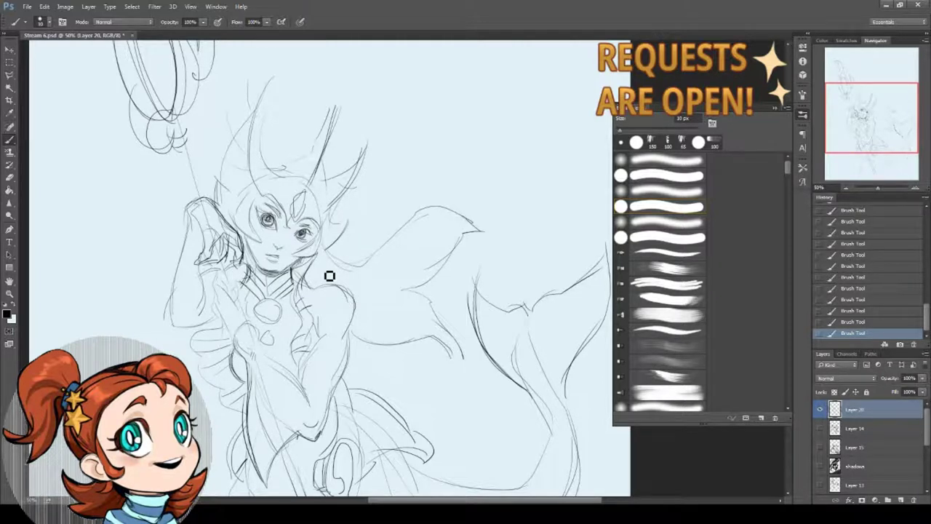
# Strengthen the flowing fin behind the shoulder and draw jagged notches along the inner edge of the tall middle horn
pyautogui.moveTo(385, 262); pyautogui.dragTo(467, 241)
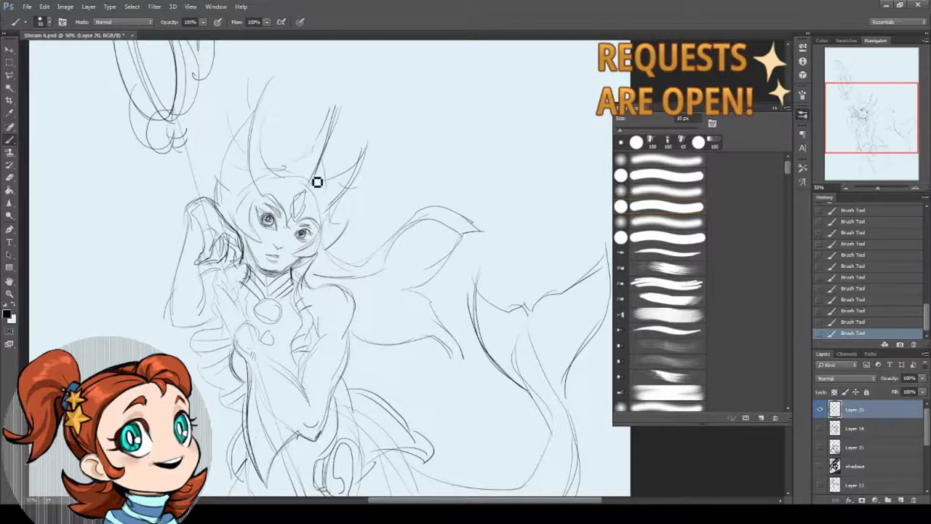
pyautogui.moveTo(279, 176)
pyautogui.mouseDown()
pyautogui.moveTo(318, 148)
pyautogui.moveTo(345, 102)
pyautogui.mouseUp()
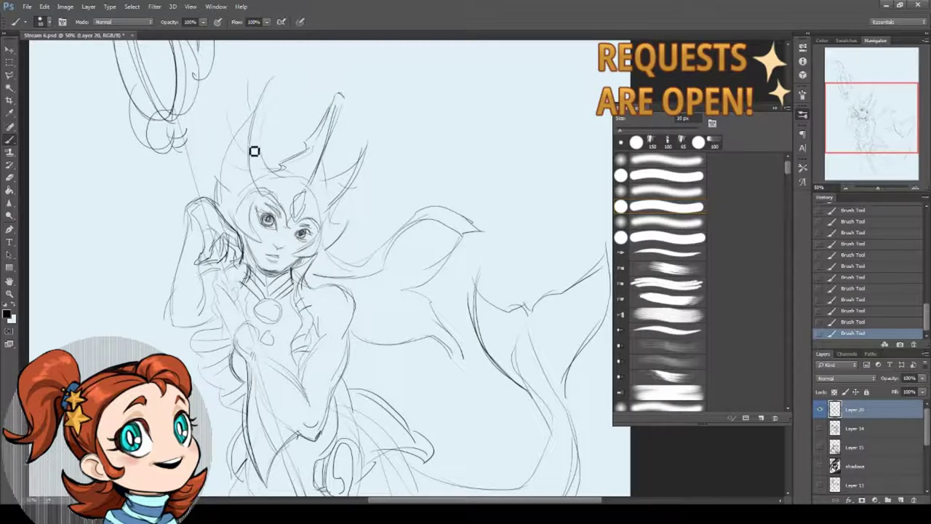
pyautogui.scroll(-3, 228, 231)
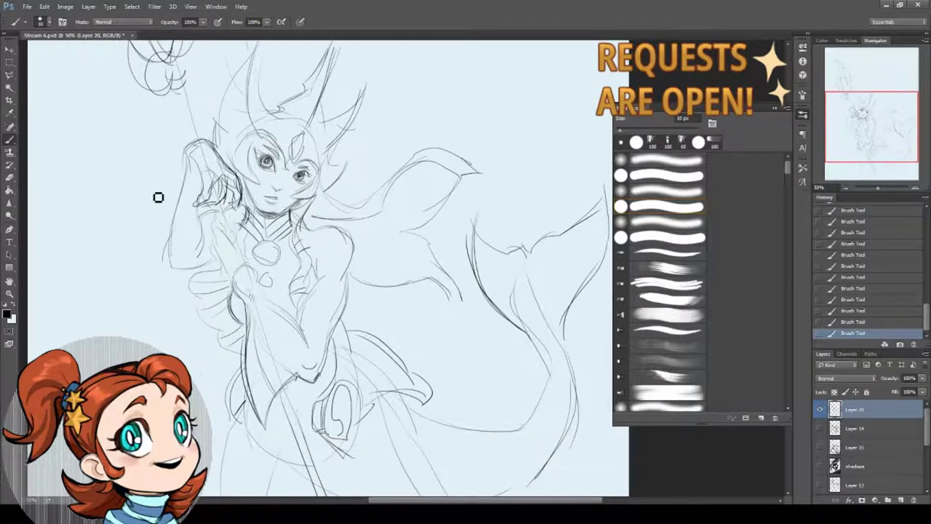
pyautogui.scroll(5, 215, 182)
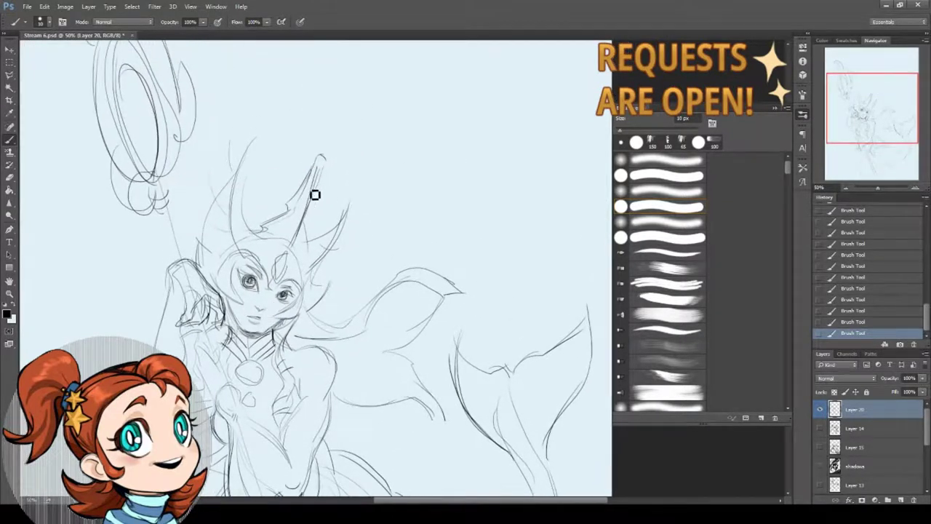
# Add small spikes between the horns and short spines to the outer horns on both sides of the headdress
pyautogui.moveTo(273, 232); pyautogui.dragTo(278, 228)
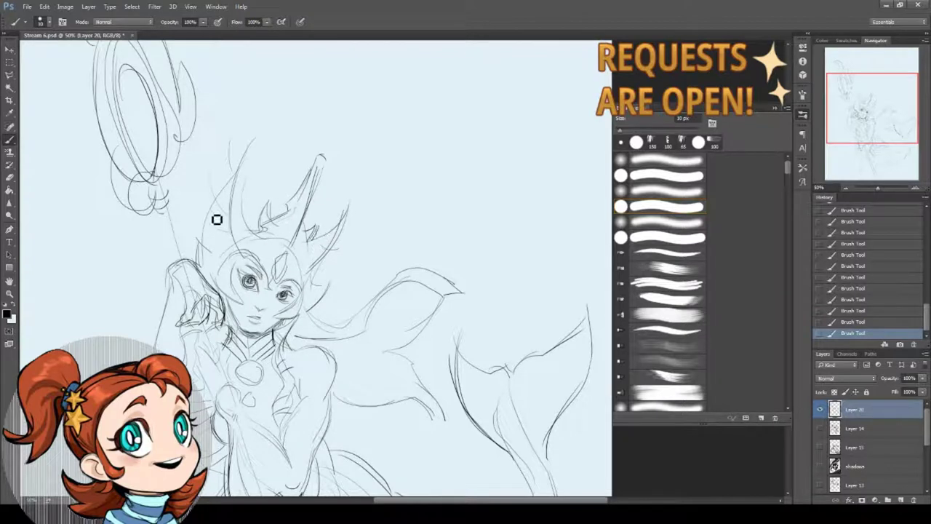
pyautogui.moveTo(219, 232)
pyautogui.mouseDown()
pyautogui.moveTo(209, 212)
pyautogui.moveTo(222, 204)
pyautogui.mouseUp()
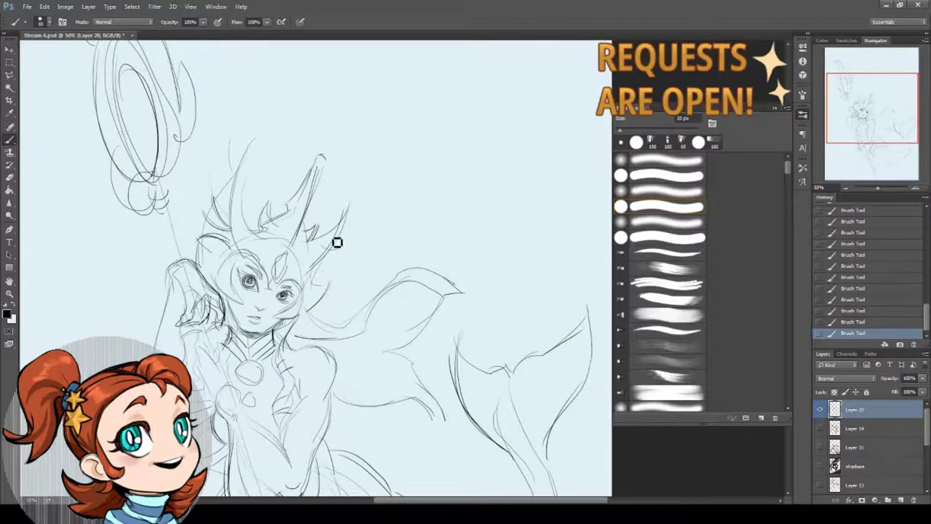
pyautogui.moveTo(308, 264); pyautogui.dragTo(318, 229)
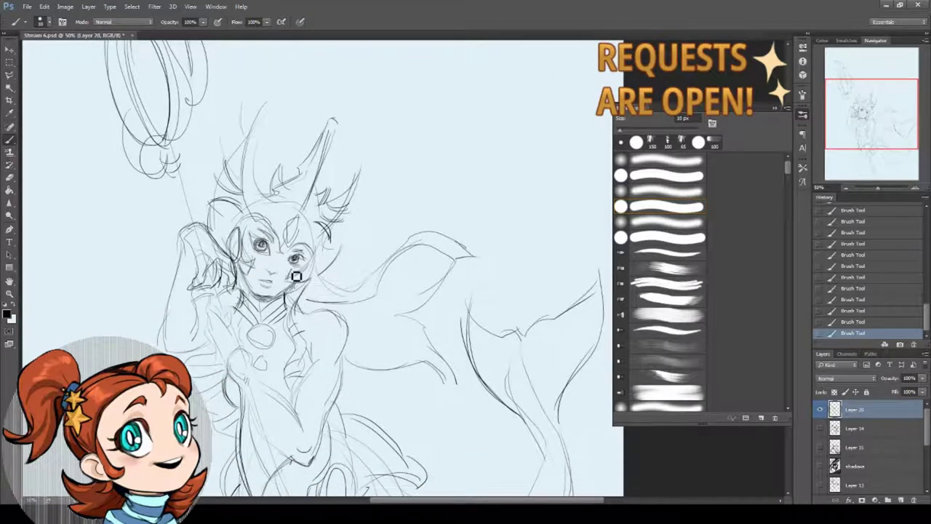
# Hatch pointed dark markings on both cheeks and fill the neck and collar area with dense hatching
pyautogui.moveTo(298, 283); pyautogui.dragTo(316, 270)
pyautogui.moveTo(243, 262)
pyautogui.mouseDown()
pyautogui.moveTo(245, 297)
pyautogui.moveTo(284, 298)
pyautogui.moveTo(256, 289)
pyautogui.mouseUp()
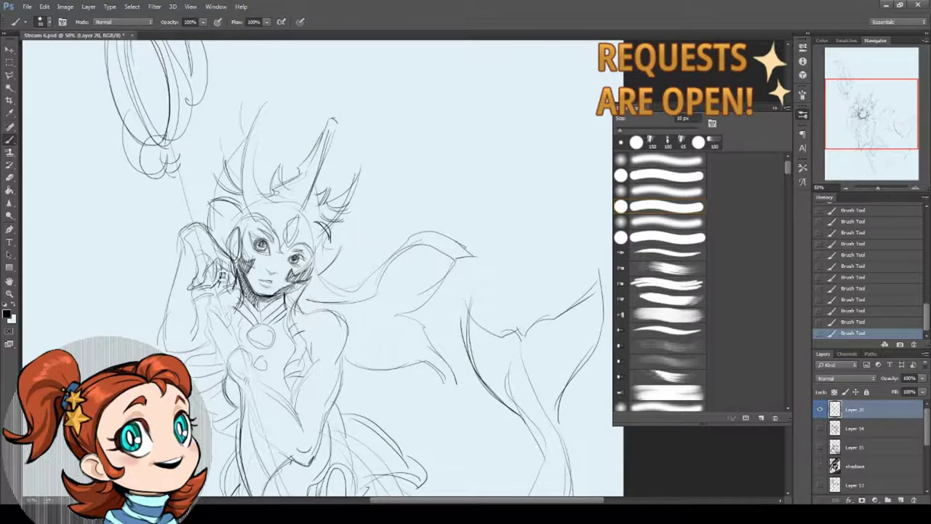
pyautogui.press('e')
pyautogui.moveTo(282, 289); pyautogui.dragTo(282, 301)
pyautogui.moveTo(269, 266)
pyautogui.mouseDown()
pyautogui.moveTo(279, 276)
pyautogui.moveTo(271, 307)
pyautogui.moveTo(285, 306)
pyautogui.moveTo(259, 305)
pyautogui.mouseUp()
pyautogui.press('b')
pyautogui.moveTo(273, 308)
pyautogui.mouseDown()
pyautogui.moveTo(287, 316)
pyautogui.moveTo(249, 313)
pyautogui.moveTo(278, 319)
pyautogui.moveTo(279, 305)
pyautogui.moveTo(290, 315)
pyautogui.mouseUp()
# Outline the upper staff shaft above the hand and hatch the nearest tall horn, the headdress front and the area around the ear
pyautogui.scroll(-2, 289, 314)
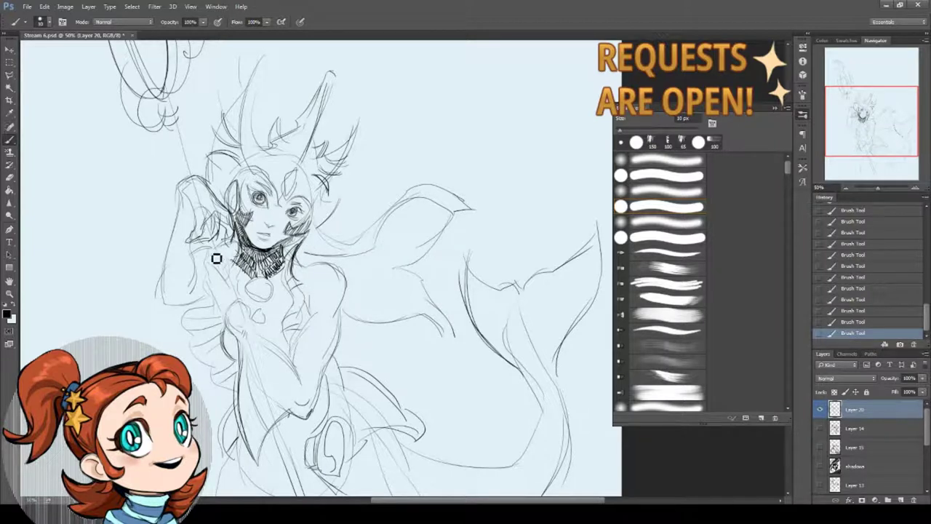
pyautogui.scroll(3, 220, 243)
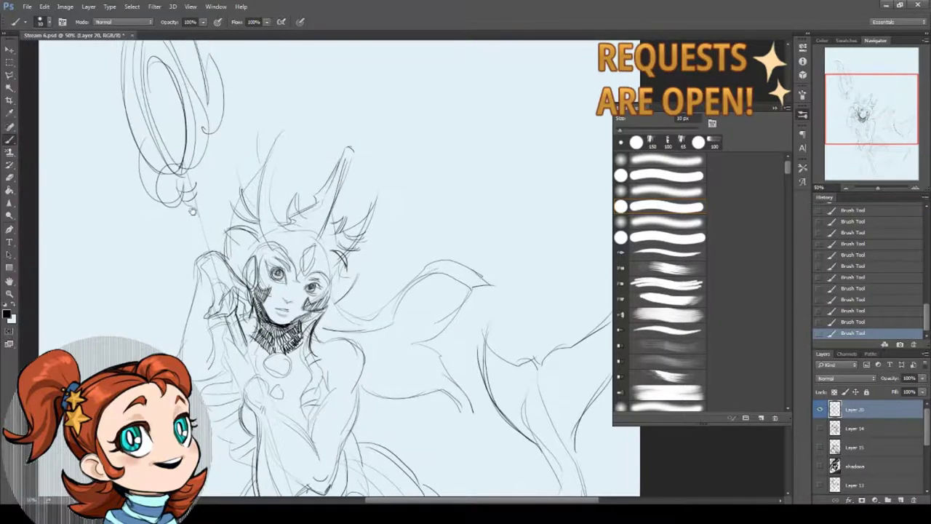
pyautogui.moveTo(203, 201)
pyautogui.mouseDown()
pyautogui.moveTo(211, 216)
pyautogui.moveTo(201, 222)
pyautogui.moveTo(203, 211)
pyautogui.mouseUp()
pyautogui.moveTo(276, 172)
pyautogui.mouseDown()
pyautogui.moveTo(275, 197)
pyautogui.moveTo(270, 160)
pyautogui.moveTo(266, 222)
pyautogui.moveTo(280, 255)
pyautogui.moveTo(295, 255)
pyautogui.moveTo(298, 214)
pyautogui.moveTo(317, 215)
pyautogui.moveTo(296, 209)
pyautogui.mouseUp()
pyautogui.moveTo(293, 224)
pyautogui.mouseDown()
pyautogui.moveTo(297, 197)
pyautogui.moveTo(301, 211)
pyautogui.mouseUp()
pyautogui.moveTo(247, 243)
pyautogui.mouseDown()
pyautogui.moveTo(245, 270)
pyautogui.moveTo(256, 264)
pyautogui.moveTo(246, 284)
pyautogui.moveTo(261, 268)
pyautogui.moveTo(247, 293)
pyautogui.mouseUp()
pyautogui.moveTo(268, 255)
pyautogui.mouseDown()
pyautogui.moveTo(246, 288)
pyautogui.moveTo(264, 269)
pyautogui.mouseUp()
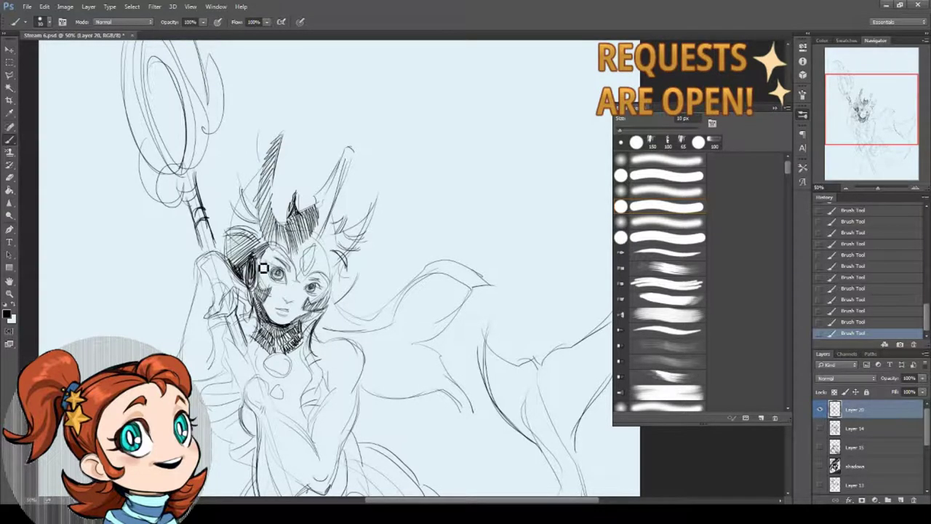
# Hatch the far side of the headdress around the outer horn base and extend that horn's tip with a dark line
pyautogui.scroll(-2, 277, 254)
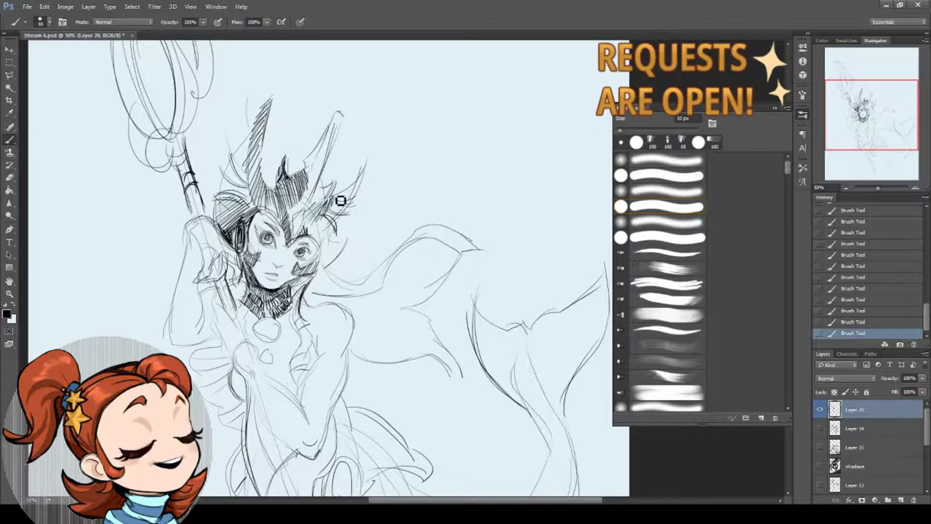
pyautogui.moveTo(319, 198)
pyautogui.mouseDown()
pyautogui.moveTo(331, 190)
pyautogui.moveTo(328, 204)
pyautogui.mouseUp()
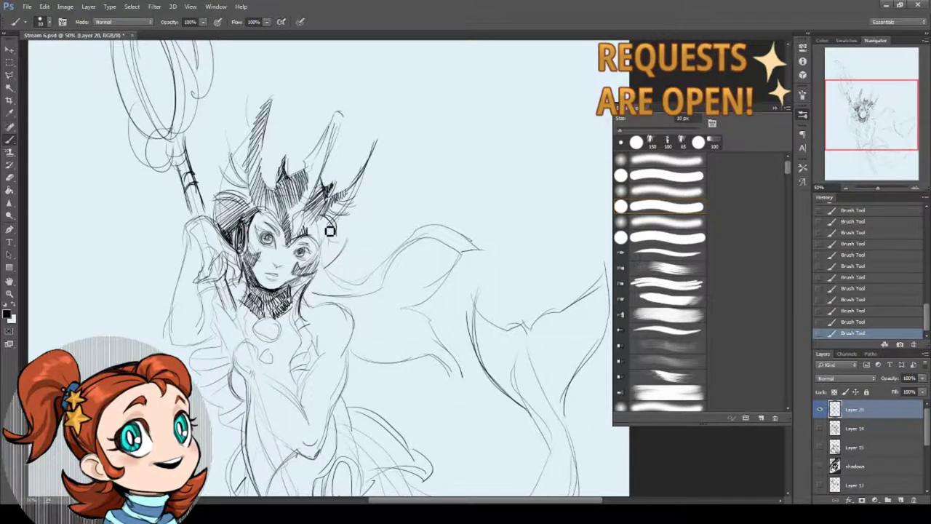
pyautogui.moveTo(328, 256)
pyautogui.mouseDown()
pyautogui.moveTo(334, 240)
pyautogui.moveTo(339, 254)
pyautogui.mouseUp()
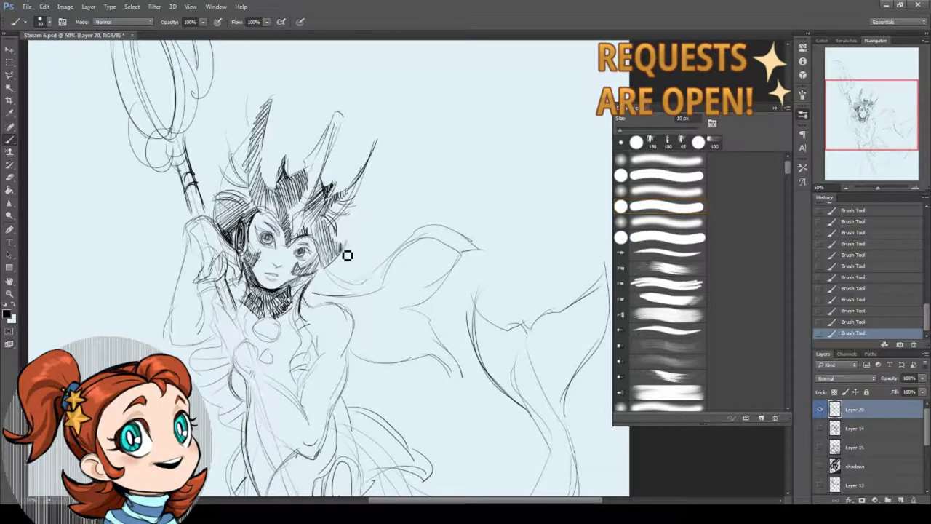
# Define the round chest ornament with its hanging pendant and darken the lower hand, forearm, eyes and lips
pyautogui.scroll(-3, 342, 240)
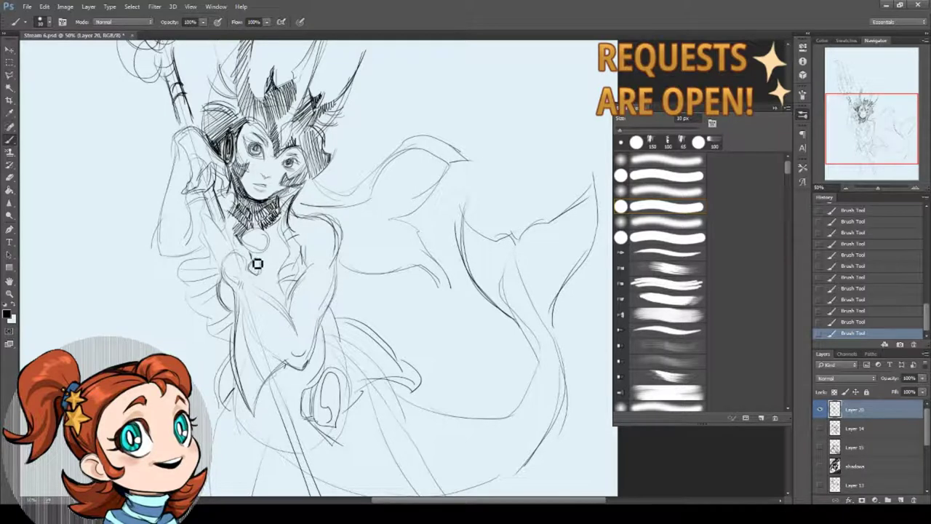
pyautogui.moveTo(254, 256); pyautogui.dragTo(257, 276)
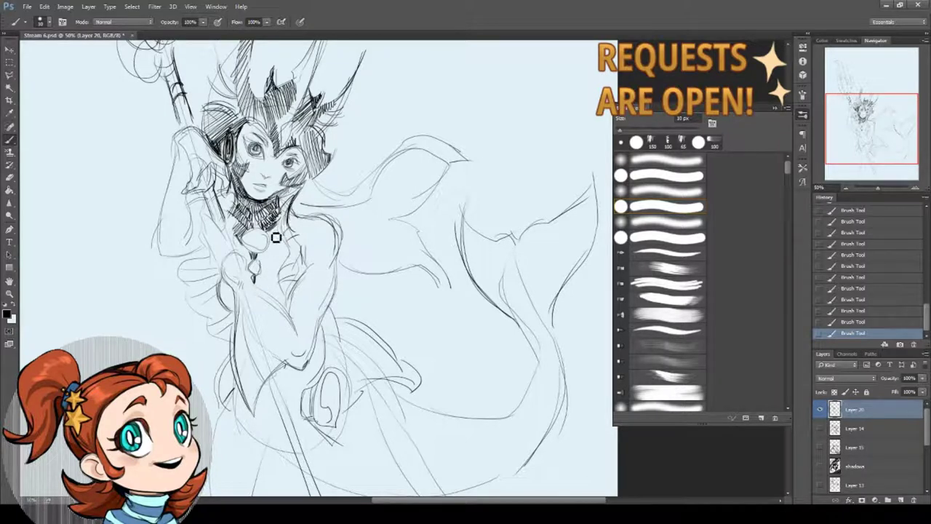
pyautogui.moveTo(283, 238)
pyautogui.mouseDown()
pyautogui.moveTo(246, 242)
pyautogui.moveTo(270, 229)
pyautogui.mouseUp()
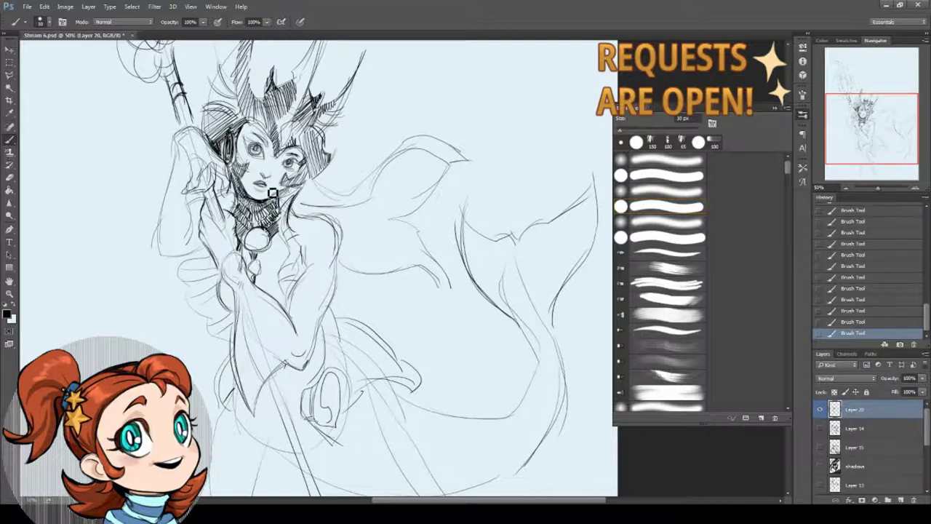
# Darken the tall middle horn and frame the diamond gem on the forehead with bold dark strokes
pyautogui.scroll(2, 273, 193)
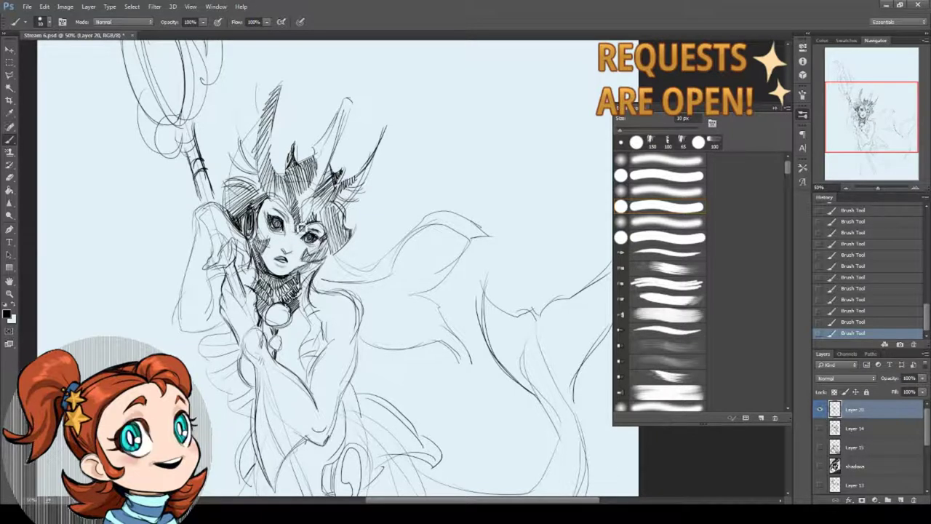
pyautogui.moveTo(345, 101); pyautogui.dragTo(326, 150)
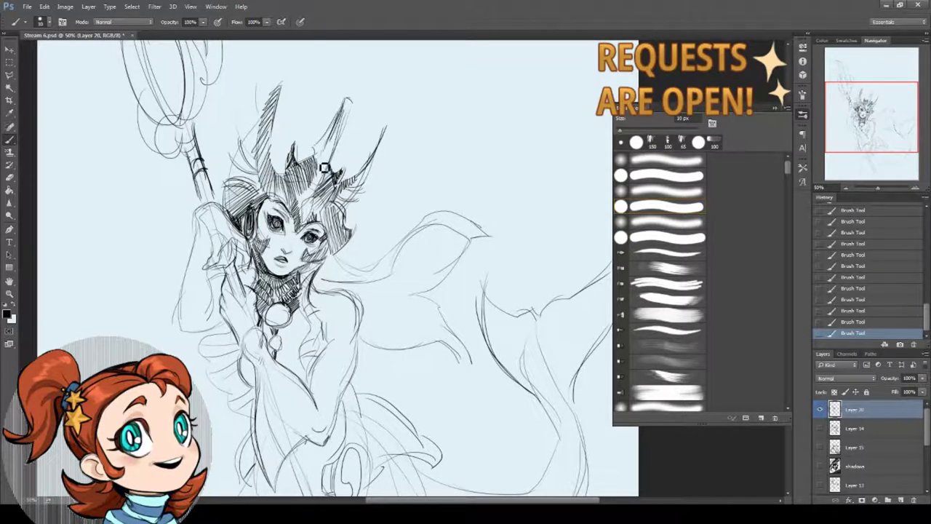
pyautogui.moveTo(343, 109); pyautogui.dragTo(316, 183)
pyautogui.moveTo(342, 134)
pyautogui.mouseDown()
pyautogui.moveTo(295, 208)
pyautogui.moveTo(302, 229)
pyautogui.mouseUp()
pyautogui.moveTo(324, 195); pyautogui.dragTo(309, 222)
pyautogui.moveTo(362, 185); pyautogui.dragTo(351, 200)
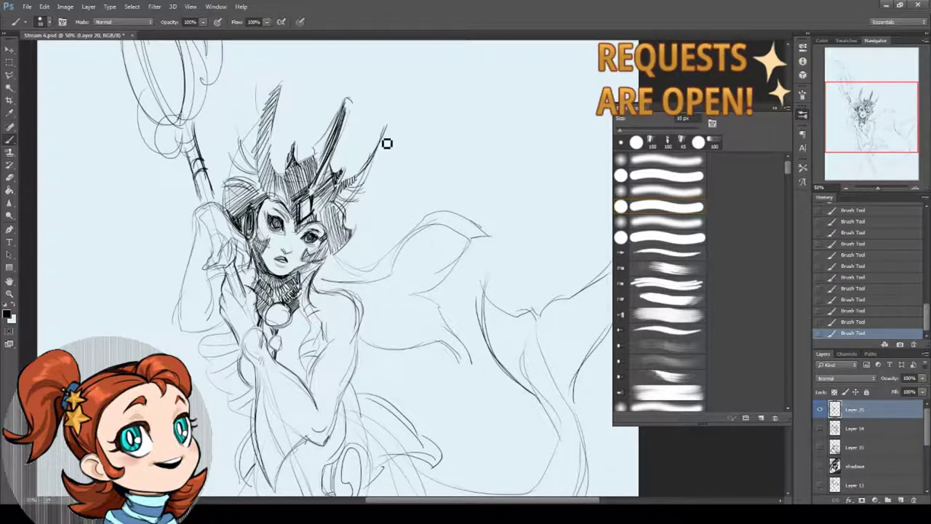
# Strengthen the outer horns' edges with heavy strokes and add lines to the side fins of the headdress
pyautogui.moveTo(377, 152); pyautogui.dragTo(349, 223)
pyautogui.moveTo(272, 115)
pyautogui.mouseDown()
pyautogui.moveTo(231, 185)
pyautogui.moveTo(235, 202)
pyautogui.mouseUp()
pyautogui.moveTo(374, 188)
pyautogui.mouseDown()
pyautogui.moveTo(345, 204)
pyautogui.moveTo(342, 233)
pyautogui.mouseUp()
pyautogui.moveTo(366, 218); pyautogui.dragTo(342, 243)
pyautogui.moveTo(248, 193); pyautogui.dragTo(227, 180)
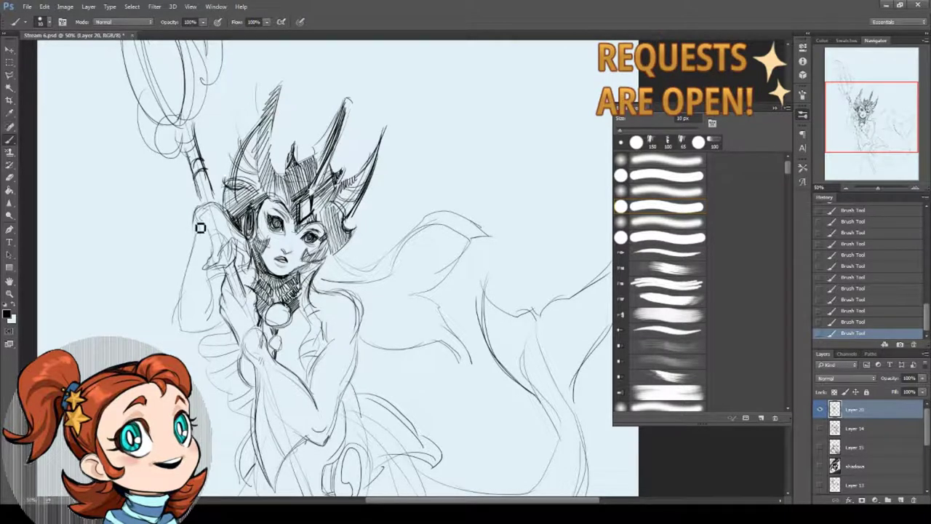
# Draw a long pointed fin hanging from the raised forearm, with a bold outer edge and curved lower edge
pyautogui.moveTo(207, 231); pyautogui.dragTo(166, 312)
pyautogui.moveTo(191, 244); pyautogui.dragTo(154, 346)
pyautogui.moveTo(172, 286)
pyautogui.mouseDown()
pyautogui.moveTo(180, 333)
pyautogui.moveTo(198, 300)
pyautogui.moveTo(193, 339)
pyautogui.moveTo(217, 315)
pyautogui.mouseUp()
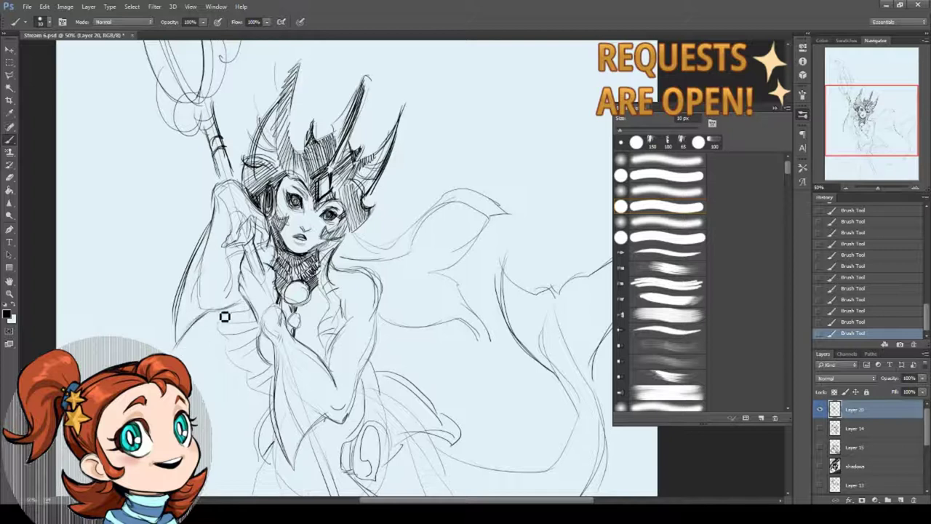
# Strengthen the arm outlines and scalloped frill, and add small scales to the forearm and shoulder
pyautogui.moveTo(334, 360)
pyautogui.mouseDown()
pyautogui.moveTo(301, 305)
pyautogui.moveTo(293, 313)
pyautogui.mouseUp()
pyautogui.moveTo(315, 275); pyautogui.dragTo(304, 290)
pyautogui.moveTo(319, 251); pyautogui.dragTo(300, 288)
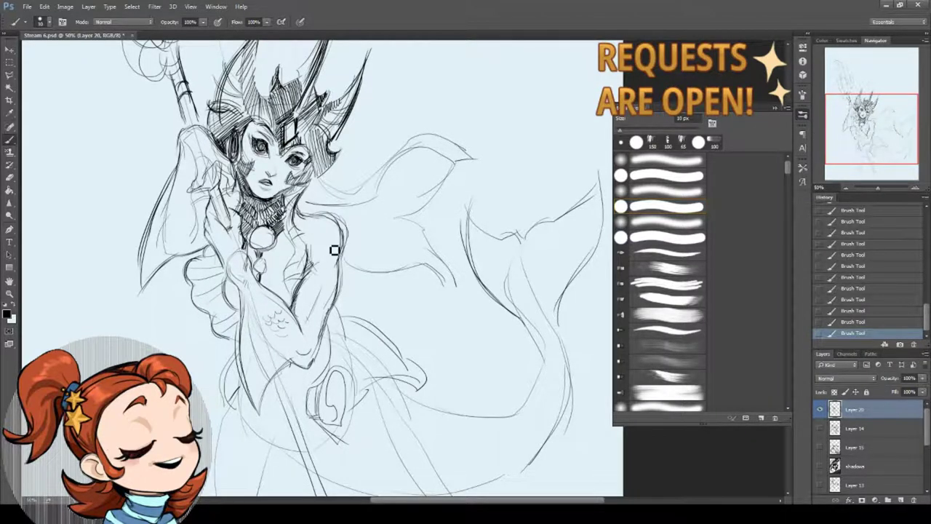
# Erase the rough lines of the raised hand and redraw its fingers and wrist gripping the staff
pyautogui.moveTo(178, 118); pyautogui.dragTo(202, 184)
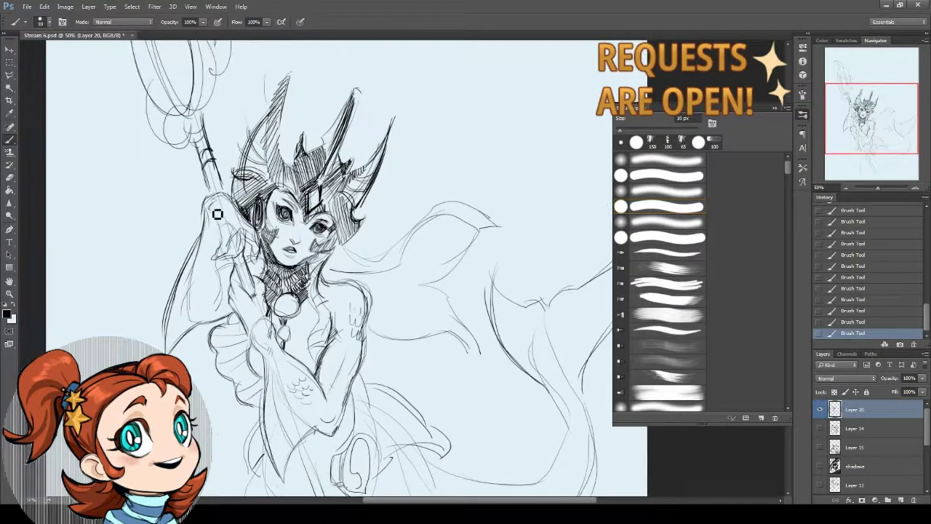
pyautogui.click(10, 176)
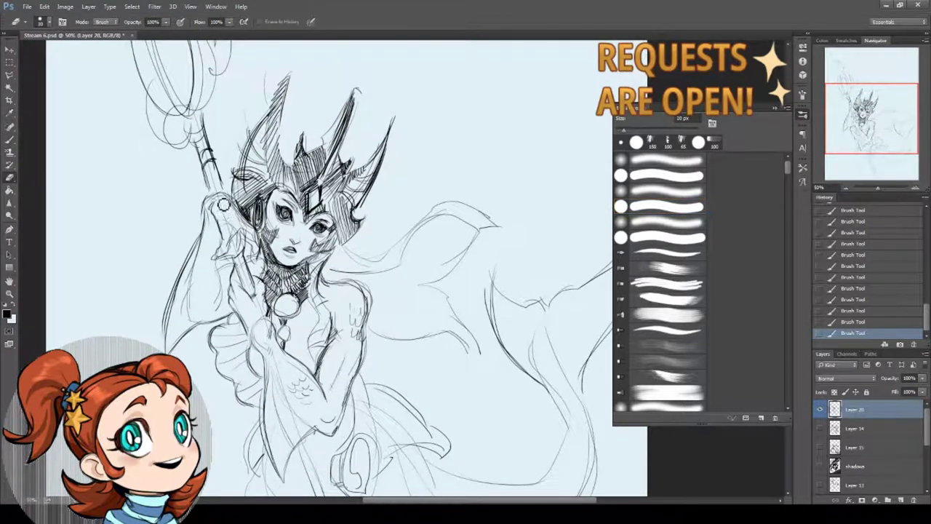
pyautogui.moveTo(234, 237); pyautogui.dragTo(235, 205)
pyautogui.moveTo(248, 239)
pyautogui.mouseDown()
pyautogui.moveTo(251, 246)
pyautogui.moveTo(244, 227)
pyautogui.moveTo(240, 236)
pyautogui.mouseUp()
pyautogui.press('b')
pyautogui.moveTo(238, 217); pyautogui.dragTo(246, 244)
pyautogui.moveTo(243, 226)
pyautogui.mouseDown()
pyautogui.moveTo(253, 237)
pyautogui.moveTo(244, 231)
pyautogui.mouseUp()
pyautogui.moveTo(249, 247); pyautogui.dragTo(243, 234)
pyautogui.moveTo(259, 249)
pyautogui.mouseDown()
pyautogui.moveTo(265, 239)
pyautogui.moveTo(218, 225)
pyautogui.moveTo(219, 266)
pyautogui.moveTo(234, 233)
pyautogui.mouseUp()
pyautogui.click(14, 179)
pyautogui.scroll(-2, 328, 269)
pyautogui.click(9, 140)
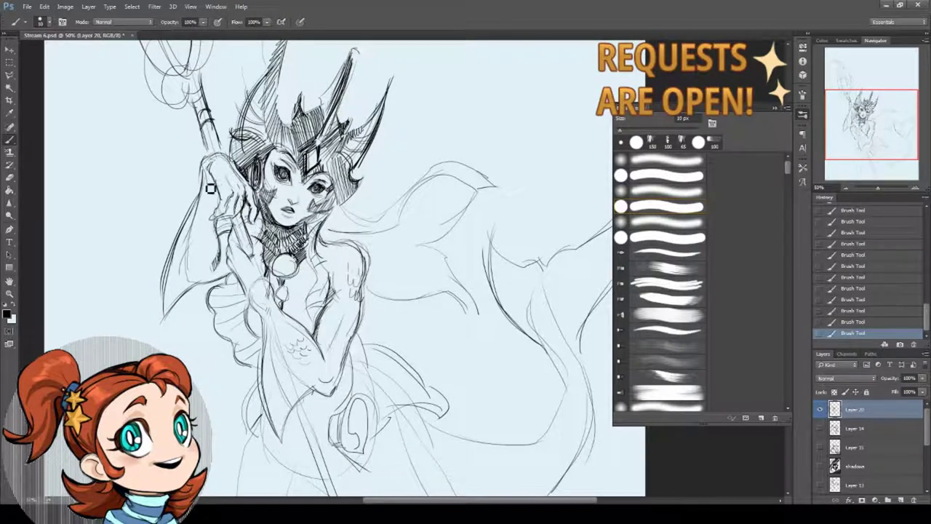
# Clean up the back of the raised hand and hatch a shadow along its wrist
pyautogui.click(9, 177)
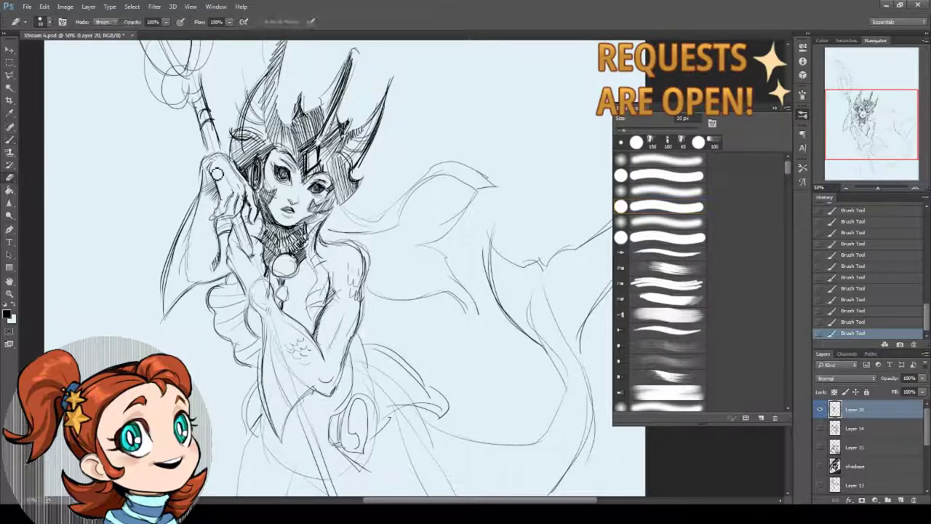
pyautogui.moveTo(213, 191)
pyautogui.mouseDown()
pyautogui.moveTo(206, 167)
pyautogui.moveTo(209, 203)
pyautogui.mouseUp()
pyautogui.click(9, 139)
pyautogui.moveTo(211, 189); pyautogui.dragTo(216, 195)
# Rework the eye and the cheek marking on the far side of the face, erasing stray lines around them
pyautogui.moveTo(339, 205); pyautogui.dragTo(317, 218)
pyautogui.moveTo(331, 182); pyautogui.dragTo(316, 191)
pyautogui.moveTo(328, 187); pyautogui.dragTo(314, 194)
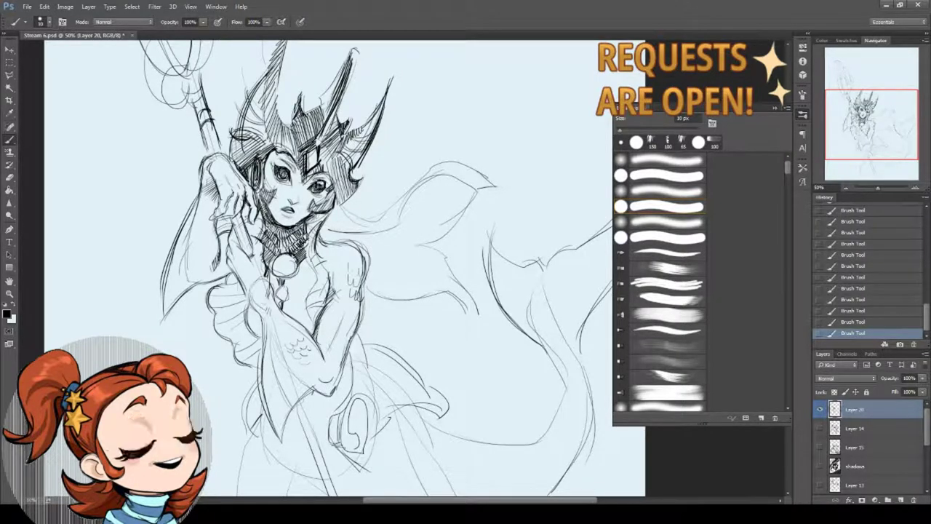
pyautogui.press('e')
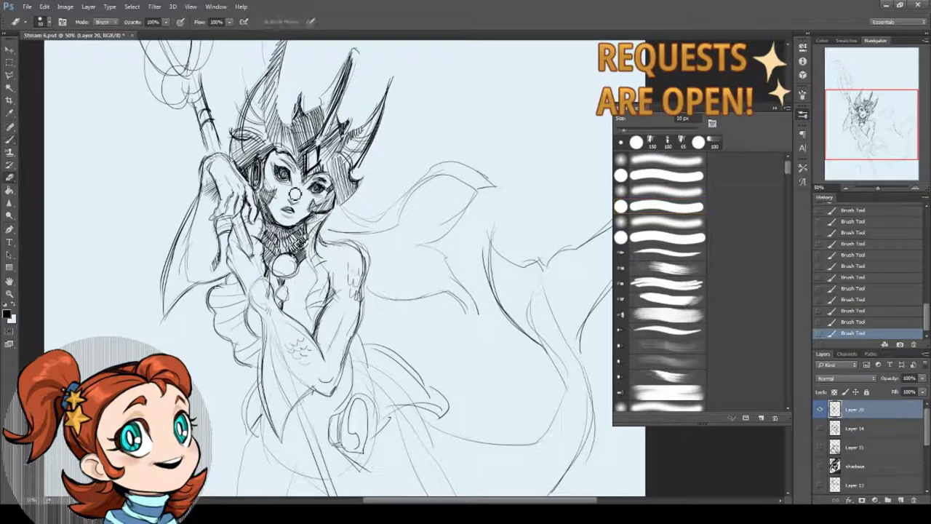
pyautogui.moveTo(321, 195); pyautogui.dragTo(311, 215)
pyautogui.moveTo(336, 195)
pyautogui.mouseDown()
pyautogui.moveTo(314, 210)
pyautogui.moveTo(329, 204)
pyautogui.moveTo(329, 220)
pyautogui.mouseUp()
pyautogui.press('b')
pyautogui.moveTo(318, 211); pyautogui.dragTo(326, 219)
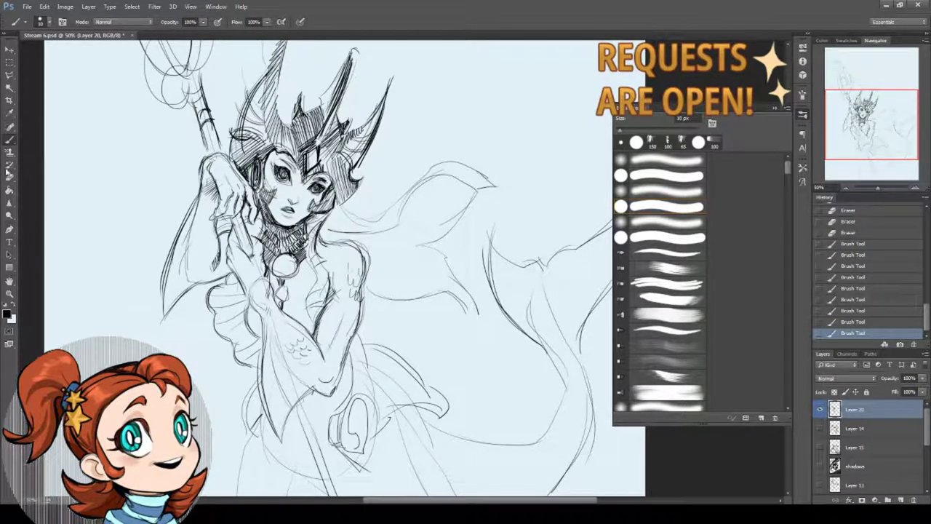
# Clean up the face with the eraser and redraw the eyes with darker lids and pupils
pyautogui.press('e')
pyautogui.moveTo(276, 184); pyautogui.dragTo(283, 192)
pyautogui.moveTo(285, 185); pyautogui.dragTo(326, 188)
pyautogui.moveTo(271, 161); pyautogui.dragTo(335, 205)
pyautogui.press('b')
pyautogui.moveTo(320, 186); pyautogui.dragTo(339, 199)
pyautogui.press('e')
pyautogui.press('b')
pyautogui.moveTo(324, 176); pyautogui.dragTo(334, 191)
pyautogui.moveTo(319, 174); pyautogui.dragTo(339, 189)
# Sharpen the far cheek marking with a dark lower edge and add a small ornament beside the near jaw
pyautogui.moveTo(327, 192)
pyautogui.mouseDown()
pyautogui.moveTo(329, 200)
pyautogui.moveTo(305, 202)
pyautogui.mouseUp()
pyautogui.moveTo(307, 199)
pyautogui.mouseDown()
pyautogui.moveTo(305, 206)
pyautogui.moveTo(327, 214)
pyautogui.mouseUp()
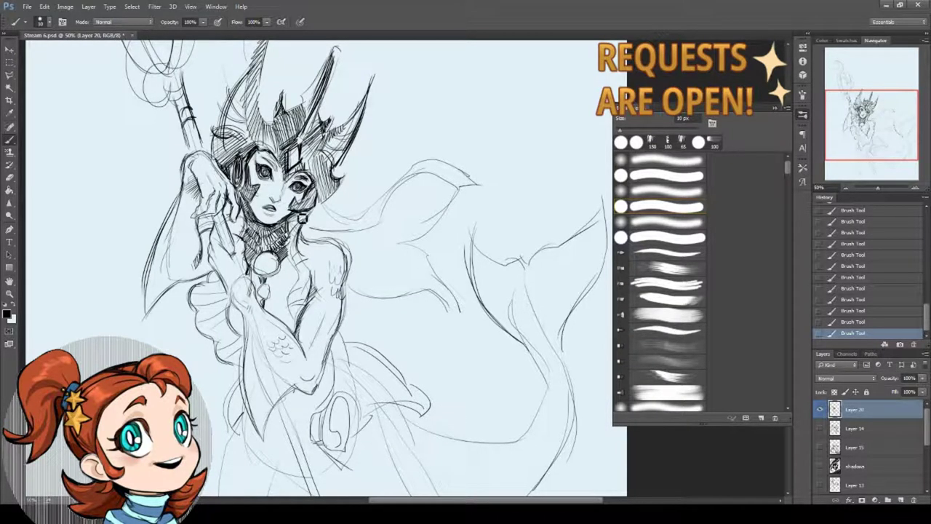
pyautogui.moveTo(293, 211); pyautogui.dragTo(318, 207)
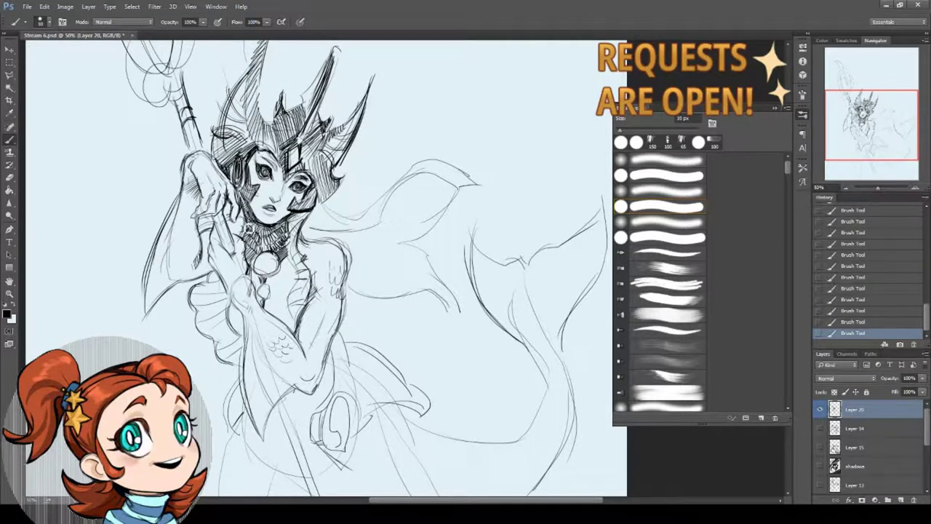
pyautogui.moveTo(235, 223); pyautogui.dragTo(227, 215)
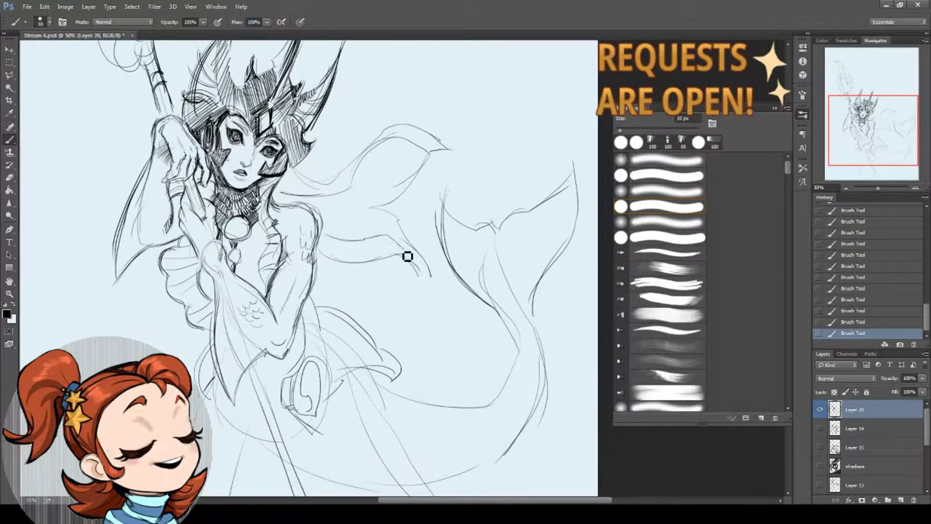
# Add a second edge to the lower fin behind the shoulder and sketch a tall pointed tip above the upper fin
pyautogui.moveTo(408, 255); pyautogui.dragTo(357, 281)
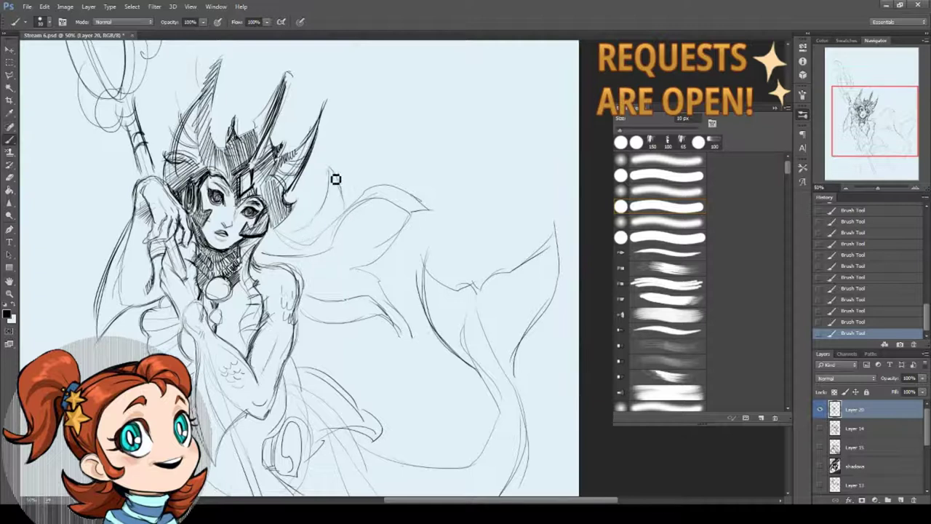
pyautogui.scroll(-4, 333, 189)
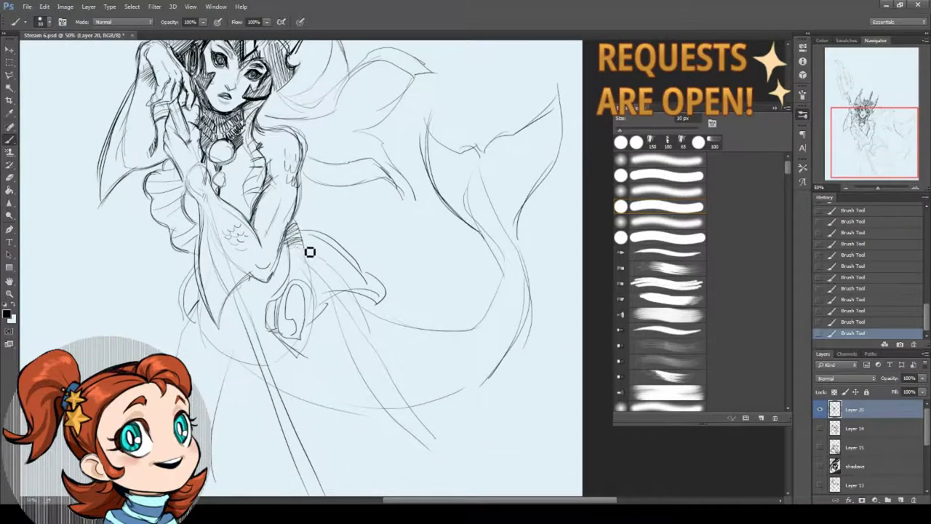
# Add ribbed bands down the waist armour and outline the long pointed fin on the left hip with inner rays
pyautogui.moveTo(310, 252); pyautogui.dragTo(305, 283)
pyautogui.scroll(-4, 189, 291)
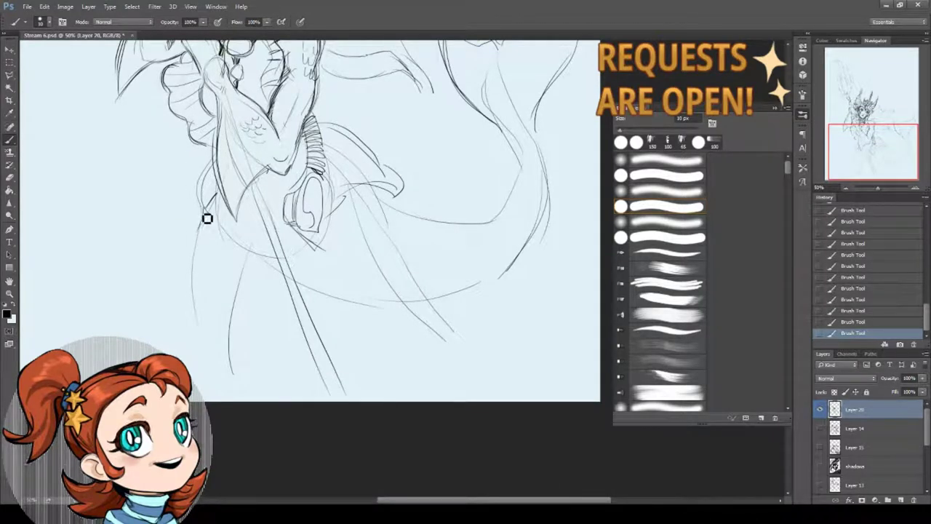
pyautogui.moveTo(202, 228)
pyautogui.mouseDown()
pyautogui.moveTo(191, 276)
pyautogui.moveTo(213, 367)
pyautogui.mouseUp()
pyautogui.moveTo(204, 282); pyautogui.dragTo(220, 363)
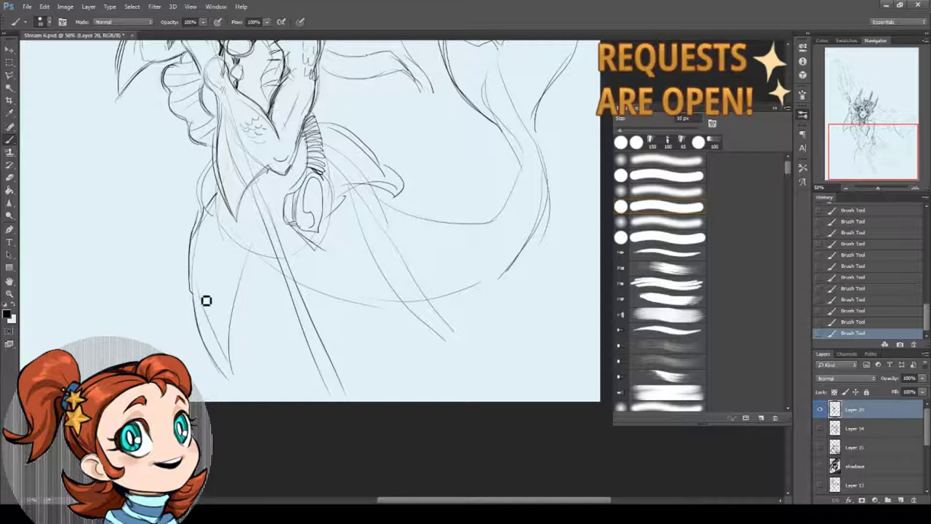
pyautogui.moveTo(240, 272); pyautogui.dragTo(231, 309)
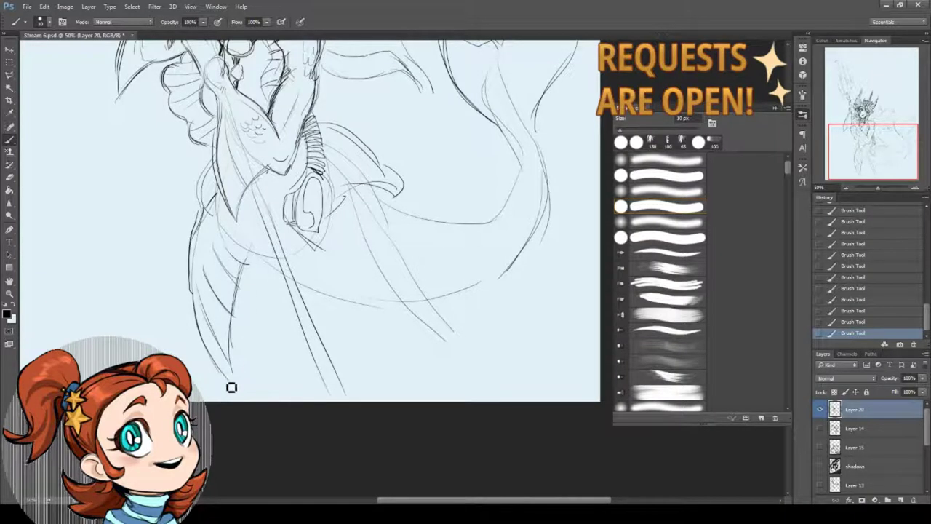
# Outline both edges of the long pointed fin hanging from the right hip with darker lines down to its tip
pyautogui.hscroll(2, 318, 260)
pyautogui.scroll(1, 318, 259)
pyautogui.moveTo(295, 226); pyautogui.dragTo(394, 381)
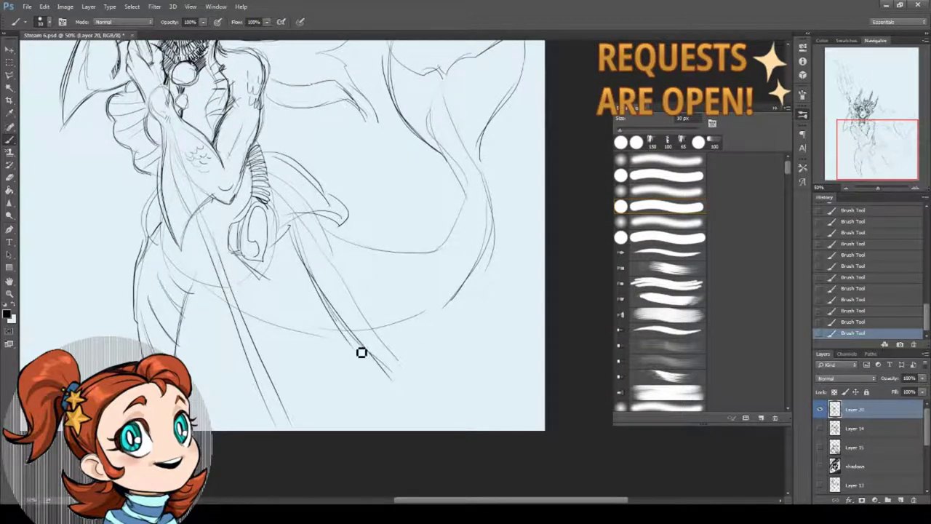
pyautogui.moveTo(336, 321); pyautogui.dragTo(407, 387)
pyautogui.moveTo(329, 218); pyautogui.dragTo(358, 311)
pyautogui.moveTo(344, 281); pyautogui.dragTo(413, 390)
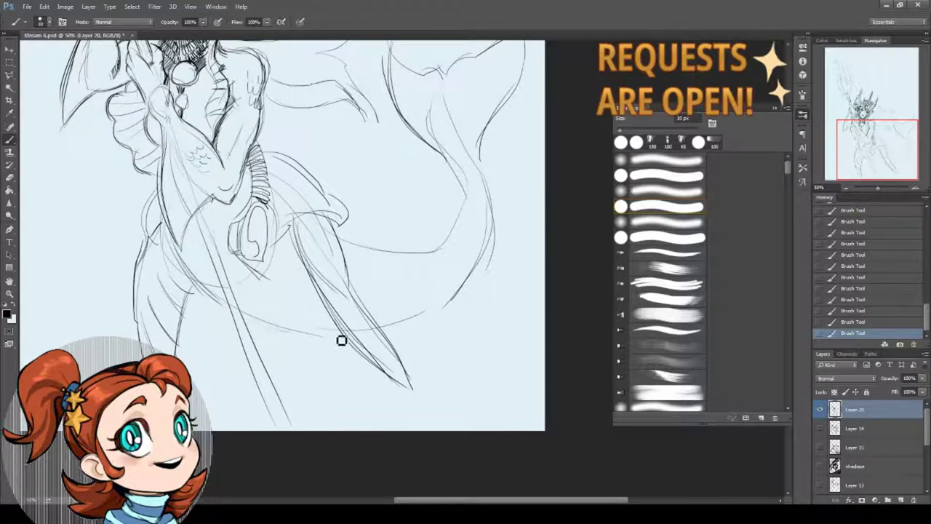
# Strengthen the lower curve of the tail with repeated strokes and add inner contour lines to the right hip fin
pyautogui.moveTo(342, 340); pyautogui.dragTo(251, 322)
pyautogui.moveTo(406, 334); pyautogui.dragTo(482, 256)
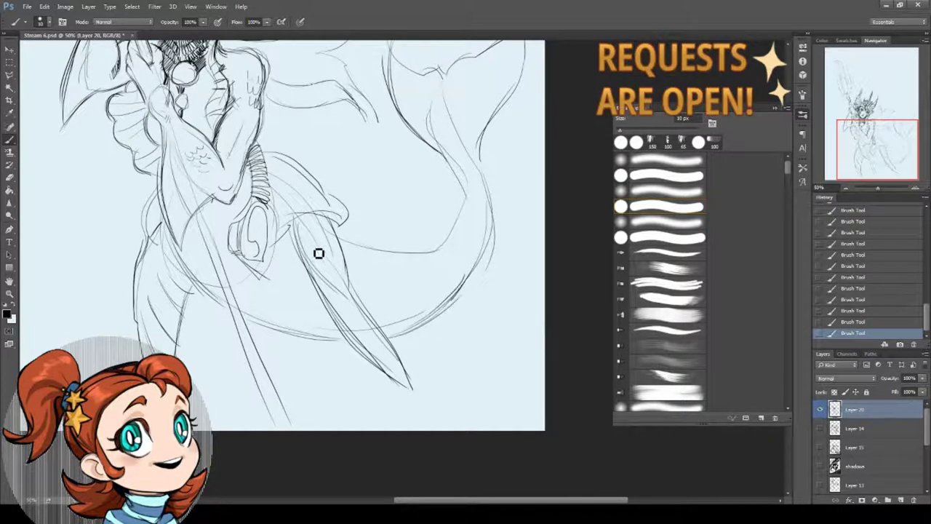
pyautogui.scroll(3, 145, 308)
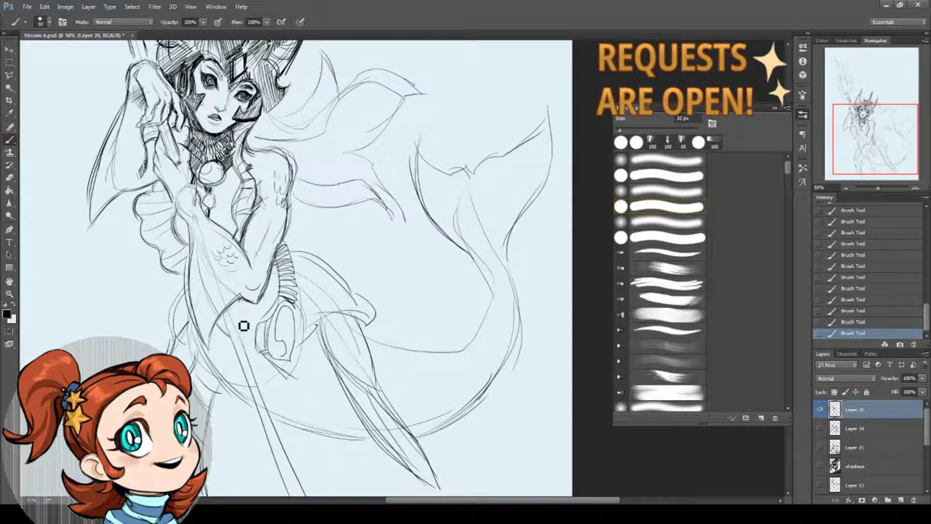
pyautogui.scroll(-2, 248, 334)
pyautogui.hscroll(2, 247, 335)
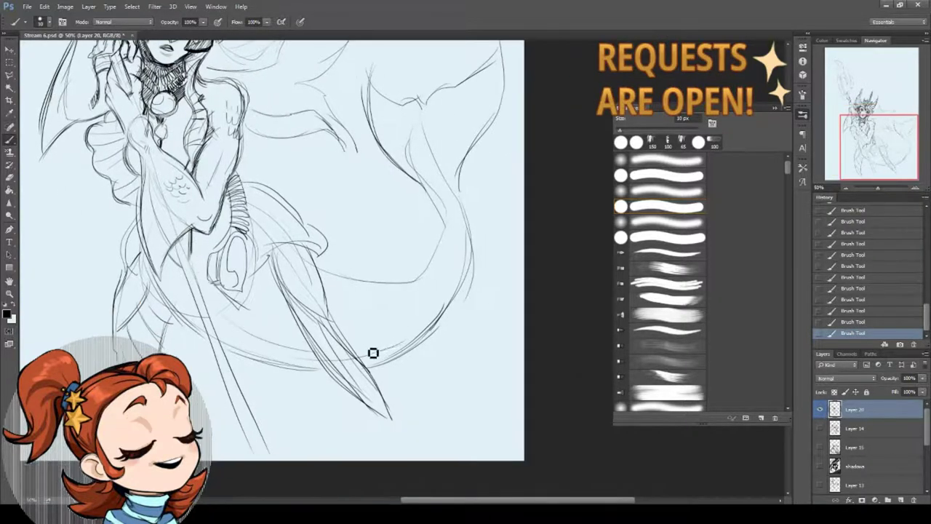
# Hatch and darken the pointed tips of the fins behind the shoulder
pyautogui.moveTo(369, 109); pyautogui.dragTo(379, 240)
pyautogui.moveTo(351, 274); pyautogui.dragTo(370, 283)
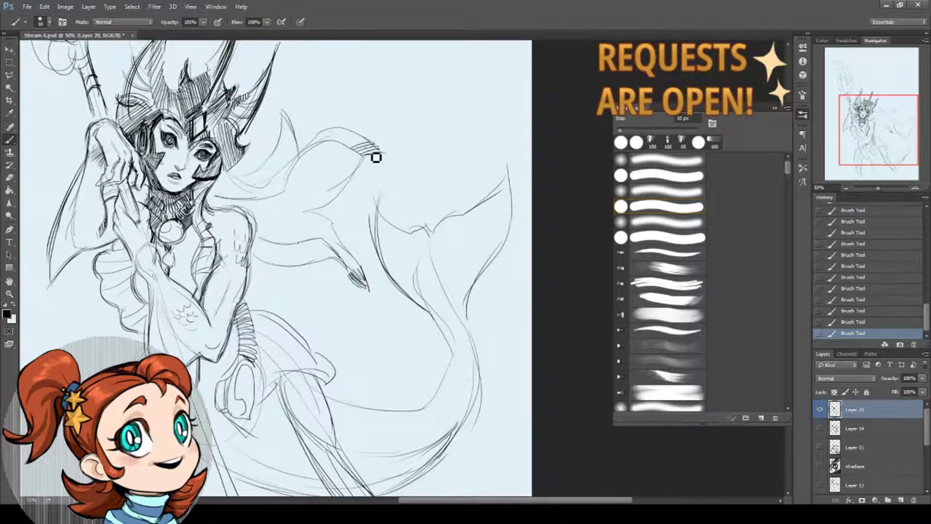
pyautogui.moveTo(294, 109)
pyautogui.mouseDown()
pyautogui.moveTo(285, 150)
pyautogui.moveTo(293, 116)
pyautogui.mouseUp()
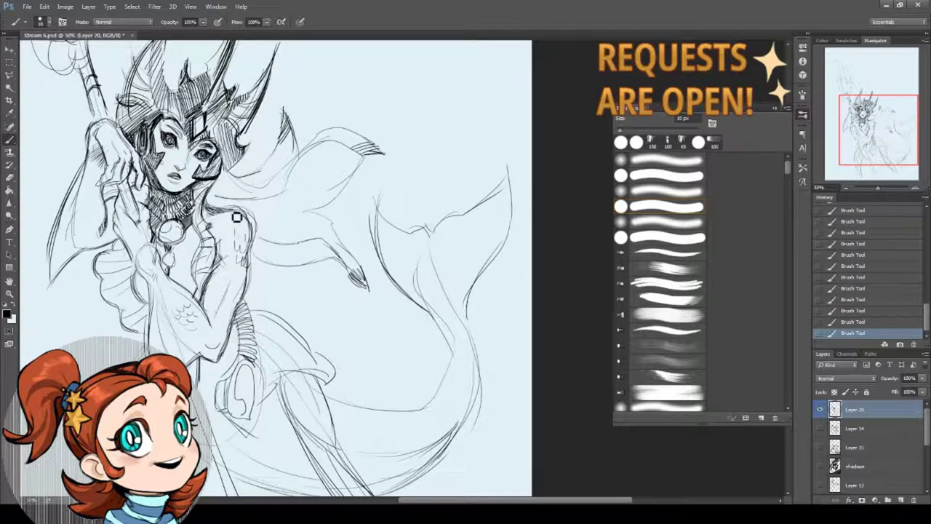
# Erase the rough shoulder contour, redraw the shoulder and upper arm with darker lines, and strengthen the frill beside the torso
pyautogui.press('e')
pyautogui.moveTo(231, 213)
pyautogui.mouseDown()
pyautogui.moveTo(252, 210)
pyautogui.moveTo(250, 219)
pyautogui.mouseUp()
pyautogui.moveTo(245, 212); pyautogui.dragTo(260, 241)
pyautogui.press('b')
pyautogui.moveTo(219, 207); pyautogui.dragTo(247, 218)
pyautogui.moveTo(242, 216)
pyautogui.mouseDown()
pyautogui.moveTo(256, 240)
pyautogui.moveTo(251, 271)
pyautogui.mouseUp()
pyautogui.moveTo(98, 270)
pyautogui.mouseDown()
pyautogui.moveTo(133, 336)
pyautogui.moveTo(175, 258)
pyautogui.mouseUp()
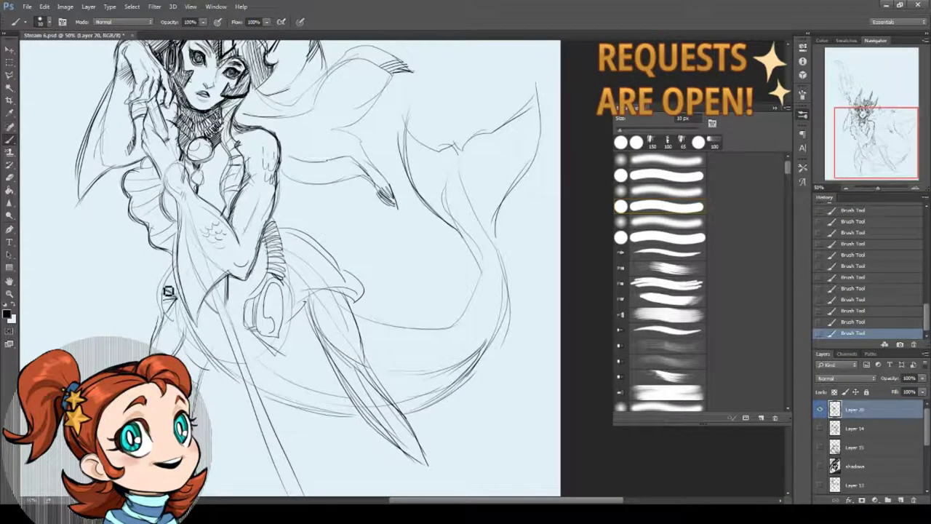
# Shade the hip armour with dense hatching on the side plates, oval ornament, waistband and ribbed trim
pyautogui.moveTo(168, 291)
pyautogui.mouseDown()
pyautogui.moveTo(174, 278)
pyautogui.moveTo(161, 295)
pyautogui.moveTo(165, 323)
pyautogui.moveTo(170, 271)
pyautogui.mouseUp()
pyautogui.moveTo(248, 244)
pyautogui.mouseDown()
pyautogui.moveTo(239, 268)
pyautogui.moveTo(268, 315)
pyautogui.mouseUp()
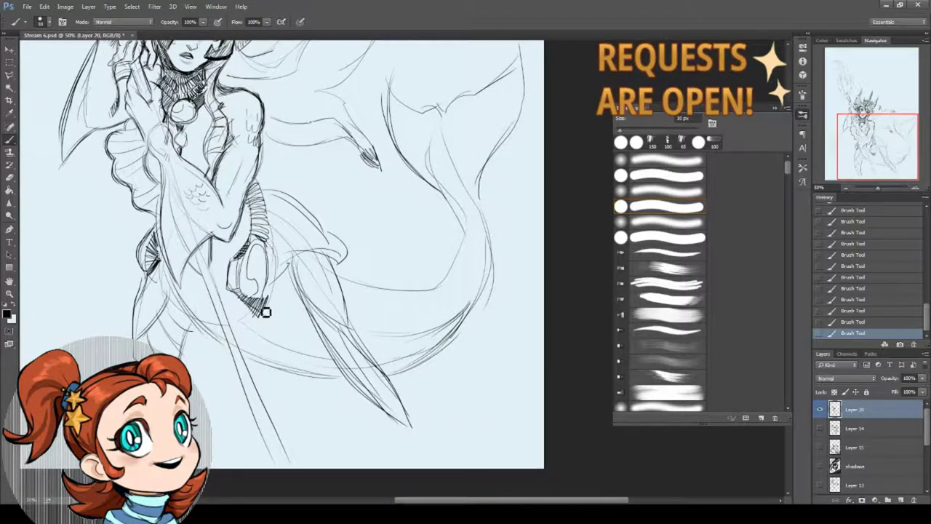
pyautogui.moveTo(276, 241)
pyautogui.mouseDown()
pyautogui.moveTo(261, 303)
pyautogui.moveTo(276, 243)
pyautogui.moveTo(263, 294)
pyautogui.moveTo(250, 275)
pyautogui.moveTo(267, 290)
pyautogui.mouseUp()
pyautogui.moveTo(261, 182)
pyautogui.mouseDown()
pyautogui.moveTo(270, 235)
pyautogui.moveTo(281, 208)
pyautogui.moveTo(288, 251)
pyautogui.mouseUp()
pyautogui.moveTo(303, 250); pyautogui.dragTo(289, 203)
pyautogui.moveTo(321, 230)
pyautogui.mouseDown()
pyautogui.moveTo(284, 276)
pyautogui.moveTo(317, 243)
pyautogui.moveTo(326, 256)
pyautogui.moveTo(333, 240)
pyautogui.moveTo(349, 260)
pyautogui.mouseUp()
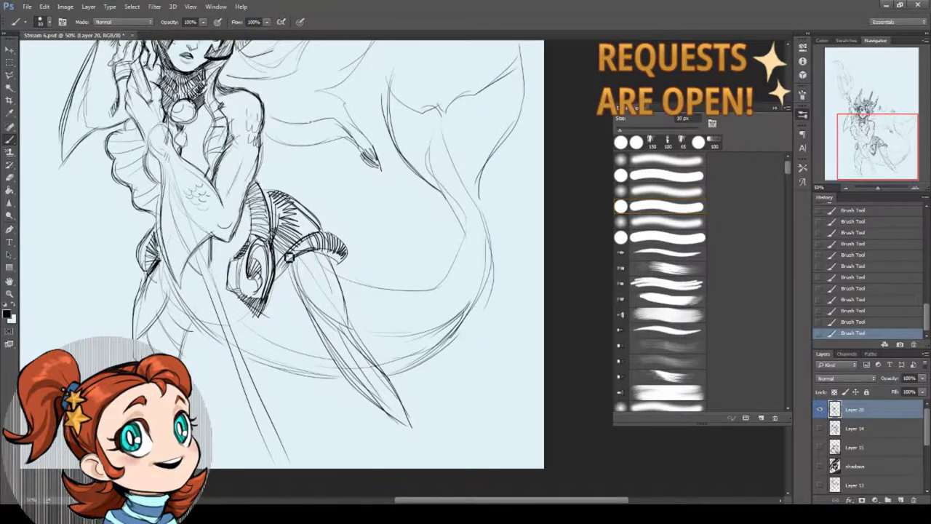
pyautogui.moveTo(251, 205); pyautogui.dragTo(236, 264)
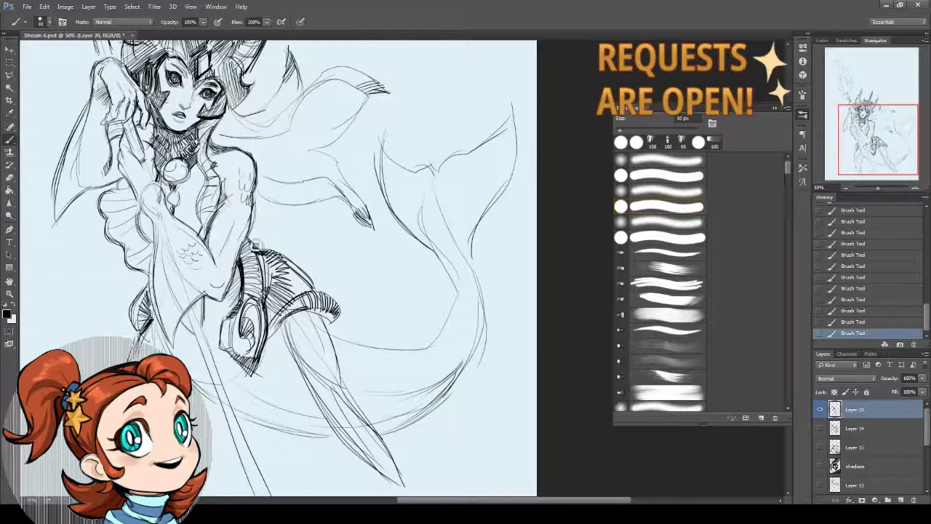
# Hatch the inner edge of the right hip fin and darken the outlines of the tail and its fluke
pyautogui.scroll(-2, 350, 275)
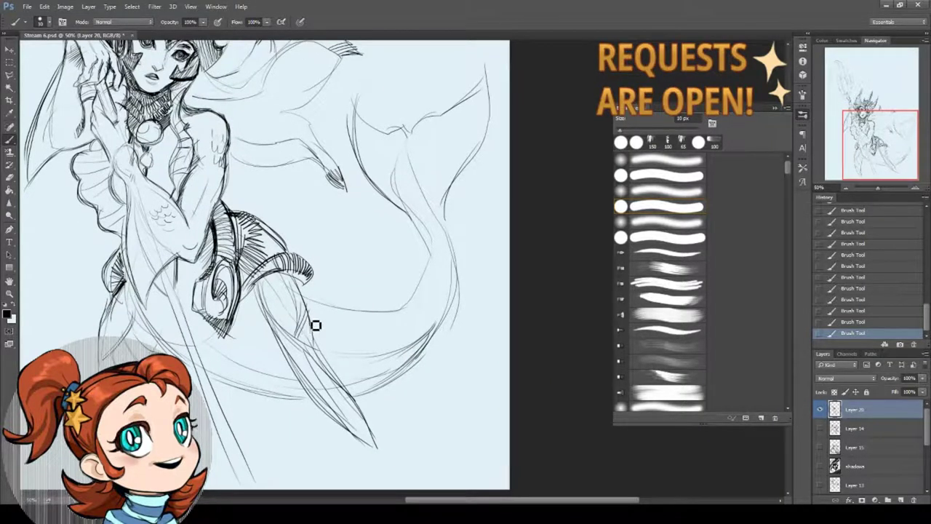
pyautogui.hscroll(-2, 305, 303)
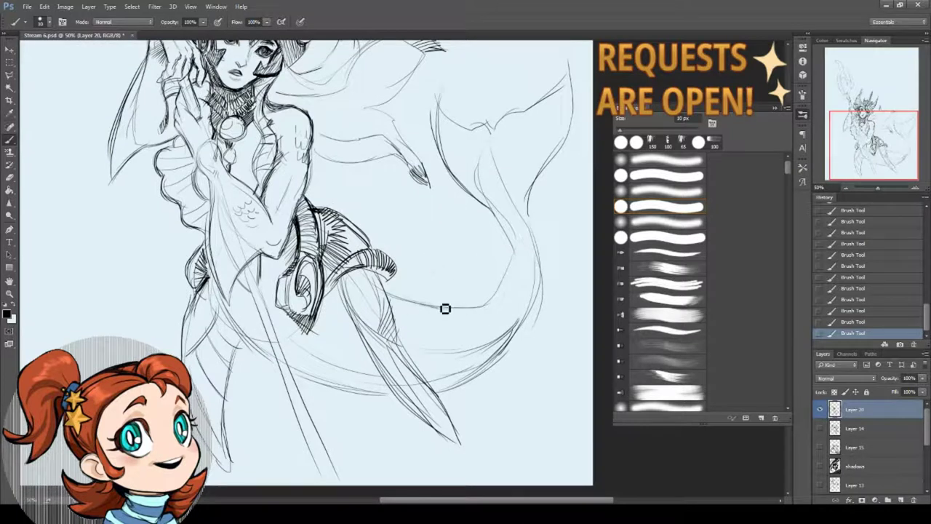
pyautogui.scroll(2, 519, 253)
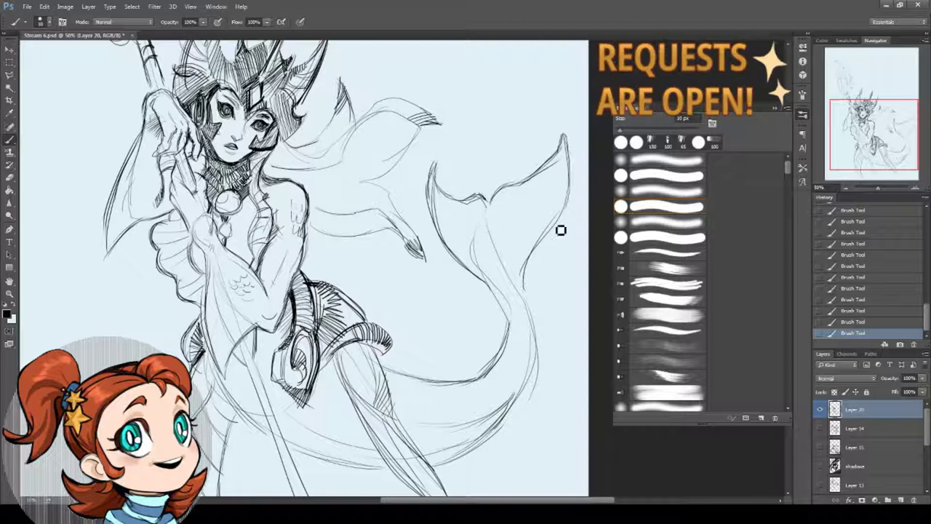
pyautogui.scroll(-1, 517, 218)
pyautogui.scroll(-1, 518, 226)
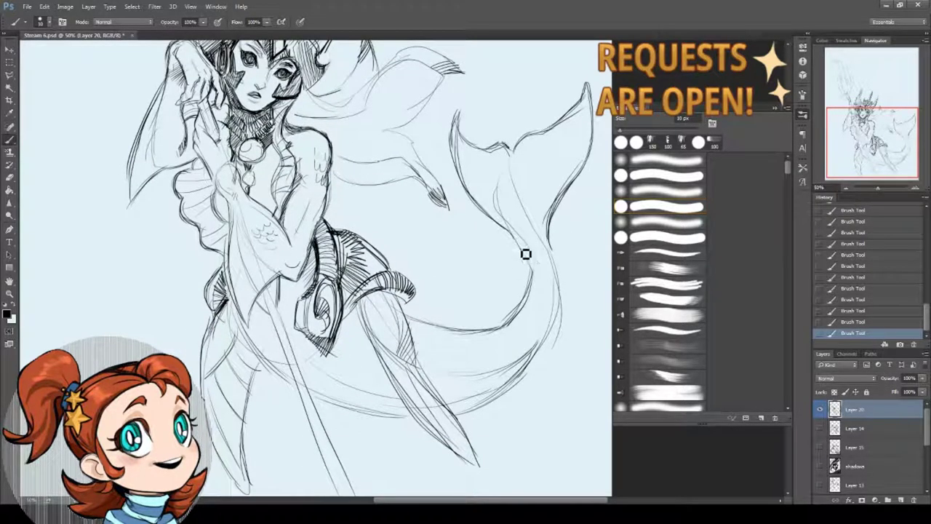
pyautogui.moveTo(561, 310); pyautogui.dragTo(510, 390)
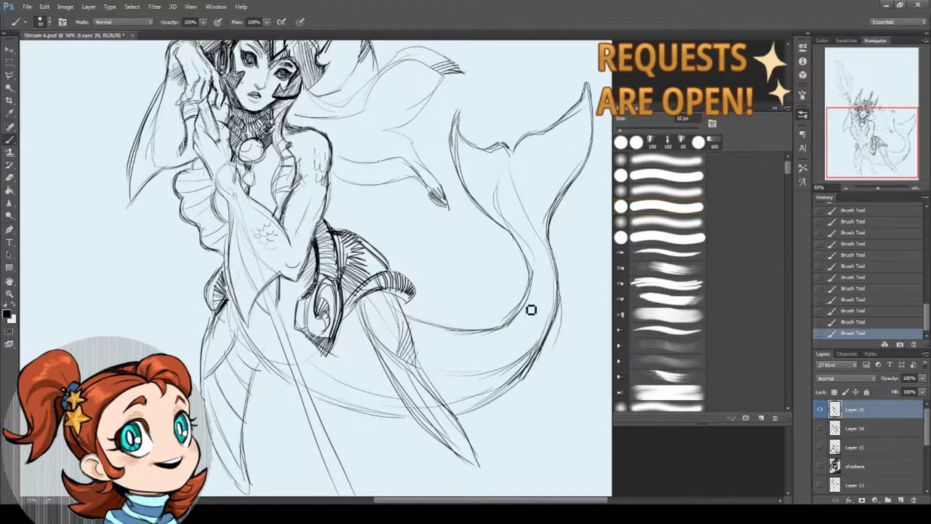
# Darken the contour of the bent forearm and add inner lines and small scales to the raised arm's fin
pyautogui.scroll(3, 532, 309)
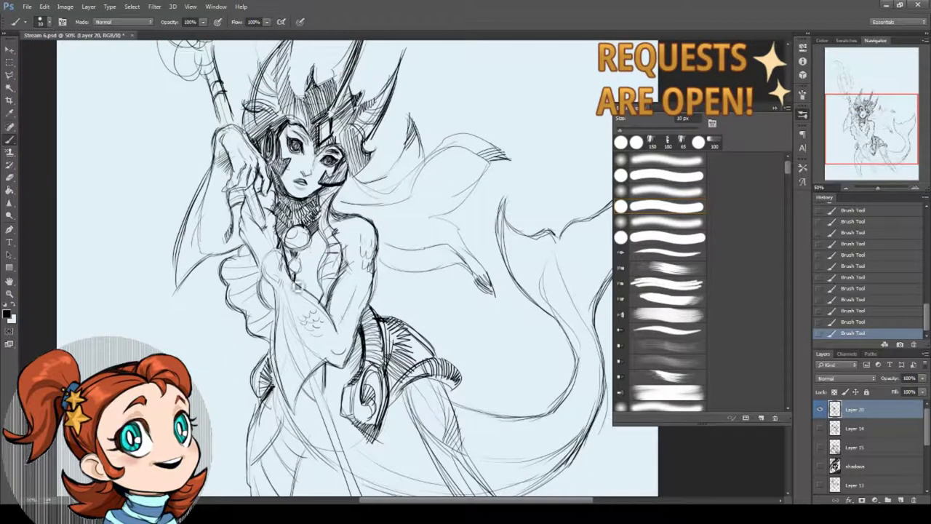
pyautogui.moveTo(326, 308)
pyautogui.mouseDown()
pyautogui.moveTo(279, 310)
pyautogui.moveTo(279, 327)
pyautogui.mouseUp()
pyautogui.moveTo(198, 247); pyautogui.dragTo(208, 257)
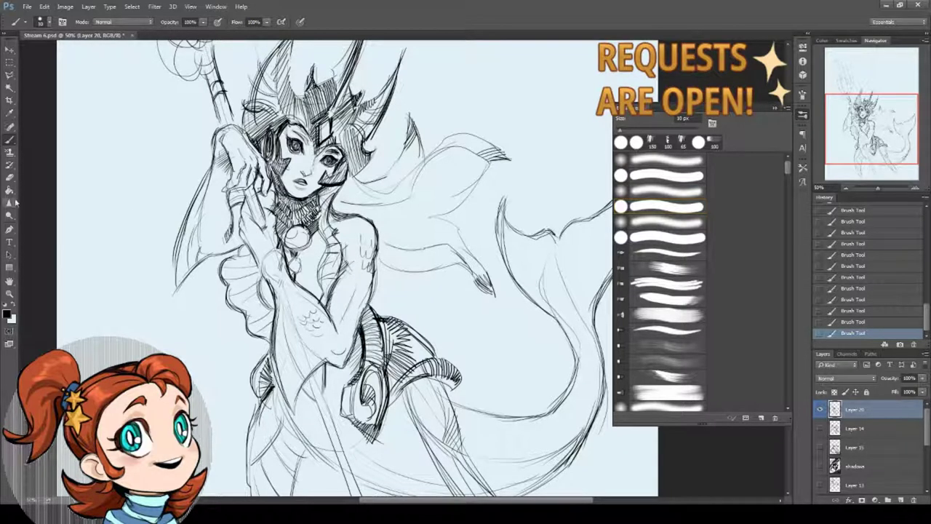
pyautogui.press('e')
pyautogui.press('b')
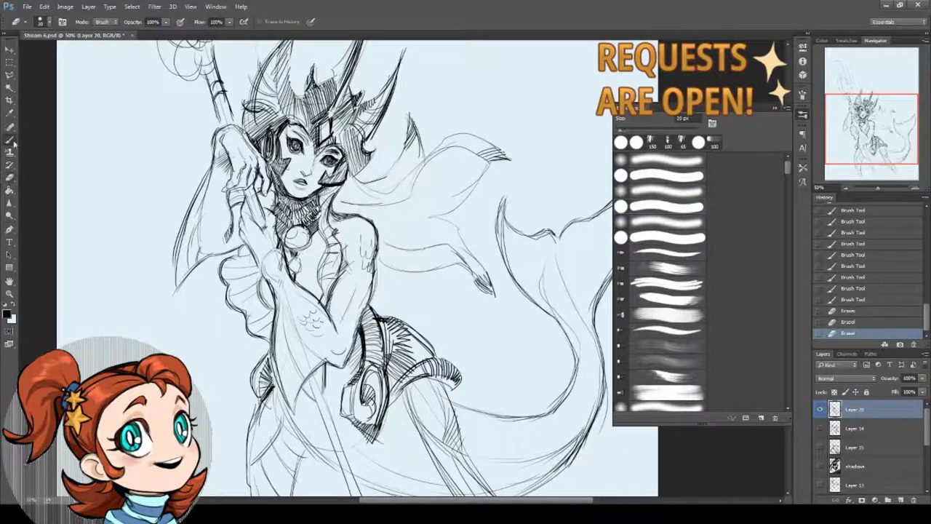
pyautogui.moveTo(225, 211); pyautogui.dragTo(215, 223)
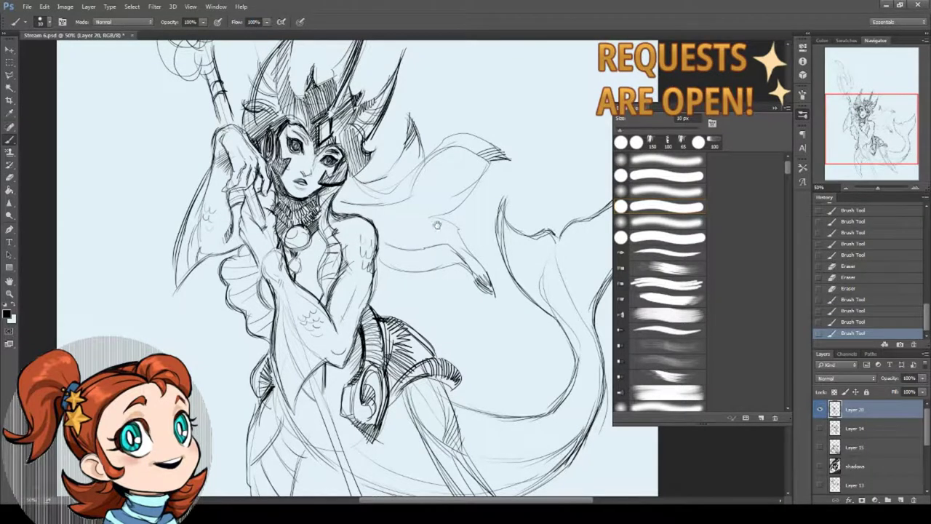
# Draw rays across the tail fluke and erase stray sketch lines along the tail and the crossed arms
pyautogui.moveTo(437, 226); pyautogui.dragTo(325, 189)
pyautogui.moveTo(414, 182)
pyautogui.mouseDown()
pyautogui.moveTo(443, 225)
pyautogui.moveTo(499, 187)
pyautogui.moveTo(427, 181)
pyautogui.moveTo(412, 146)
pyautogui.mouseUp()
pyautogui.click(9, 177)
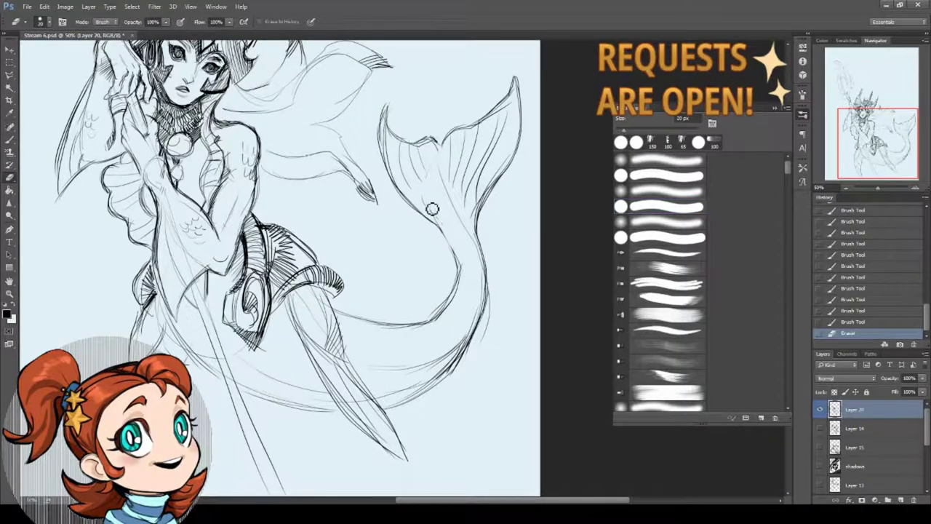
pyautogui.moveTo(445, 229)
pyautogui.mouseDown()
pyautogui.moveTo(499, 298)
pyautogui.moveTo(497, 279)
pyautogui.moveTo(381, 333)
pyautogui.moveTo(318, 326)
pyautogui.mouseUp()
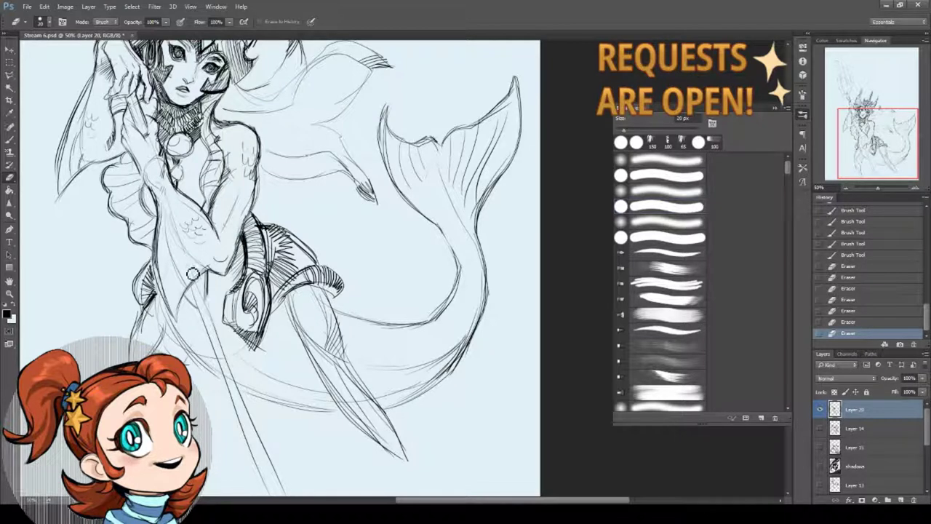
pyautogui.moveTo(192, 274); pyautogui.dragTo(158, 148)
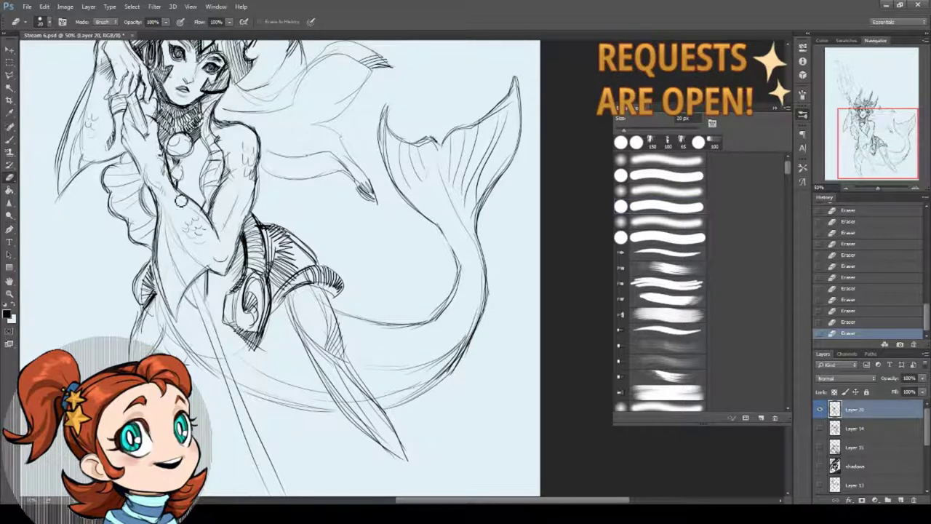
pyautogui.moveTo(224, 250)
pyautogui.mouseDown()
pyautogui.moveTo(262, 306)
pyautogui.moveTo(282, 275)
pyautogui.moveTo(228, 159)
pyautogui.mouseUp()
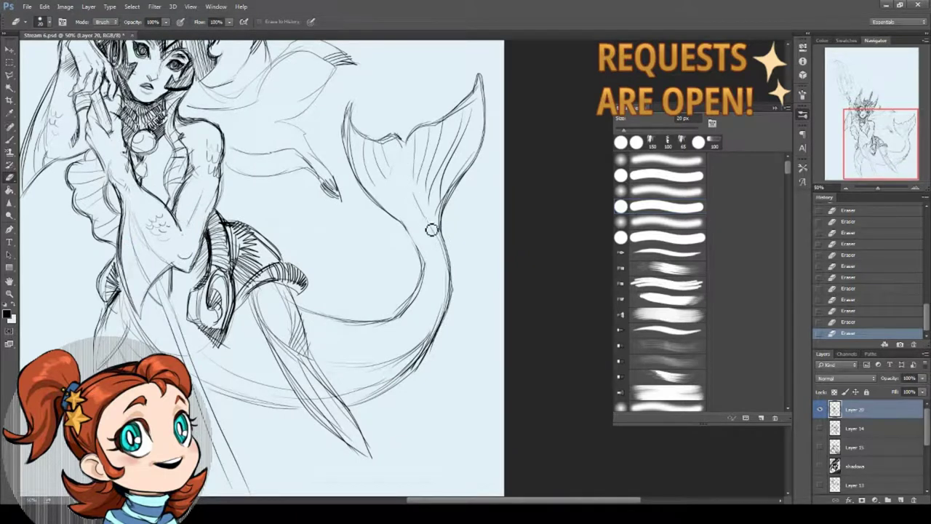
# Add darker rays and hatching at the base of the tail fluke
pyautogui.press('b')
pyautogui.moveTo(412, 153); pyautogui.dragTo(404, 209)
pyautogui.moveTo(416, 156)
pyautogui.mouseDown()
pyautogui.moveTo(446, 239)
pyautogui.moveTo(428, 200)
pyautogui.moveTo(436, 183)
pyautogui.moveTo(449, 216)
pyautogui.mouseUp()
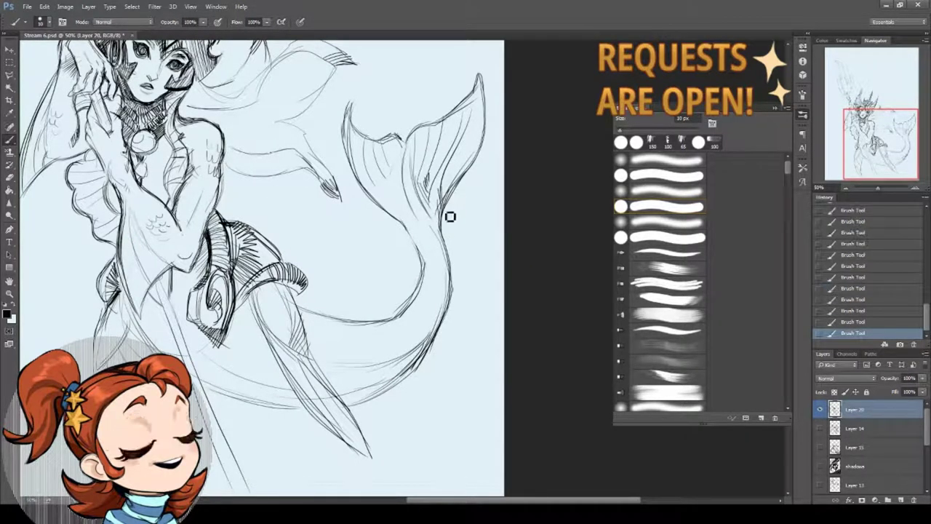
pyautogui.moveTo(464, 163); pyautogui.dragTo(461, 183)
pyautogui.moveTo(392, 235); pyautogui.dragTo(385, 177)
# Erase rough lines near the top of the right hip fin and redraw the tail's upper edge with a dark line
pyautogui.press('e')
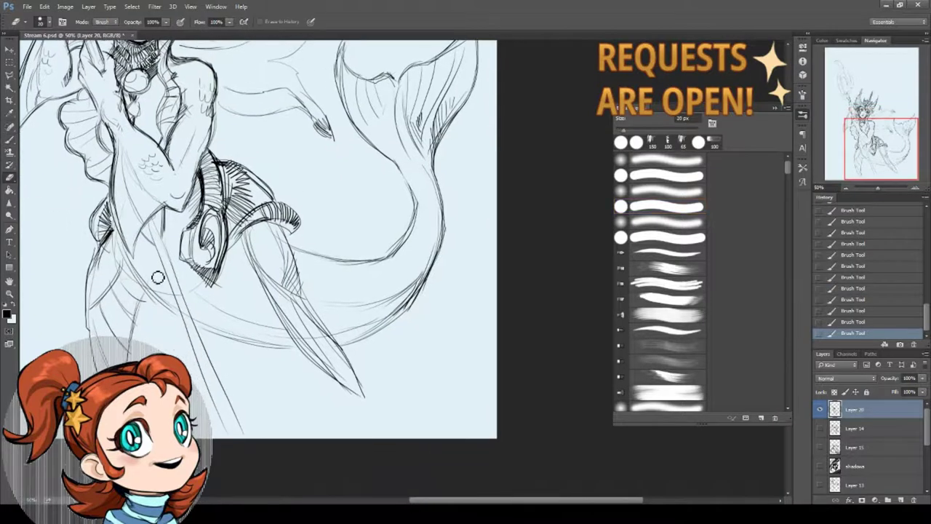
pyautogui.moveTo(262, 235); pyautogui.dragTo(277, 240)
pyautogui.moveTo(280, 241)
pyautogui.mouseDown()
pyautogui.moveTo(287, 248)
pyautogui.moveTo(243, 240)
pyautogui.moveTo(256, 235)
pyautogui.moveTo(300, 276)
pyautogui.moveTo(302, 263)
pyautogui.moveTo(382, 259)
pyautogui.mouseUp()
pyautogui.press('b')
pyautogui.click(859, 309)
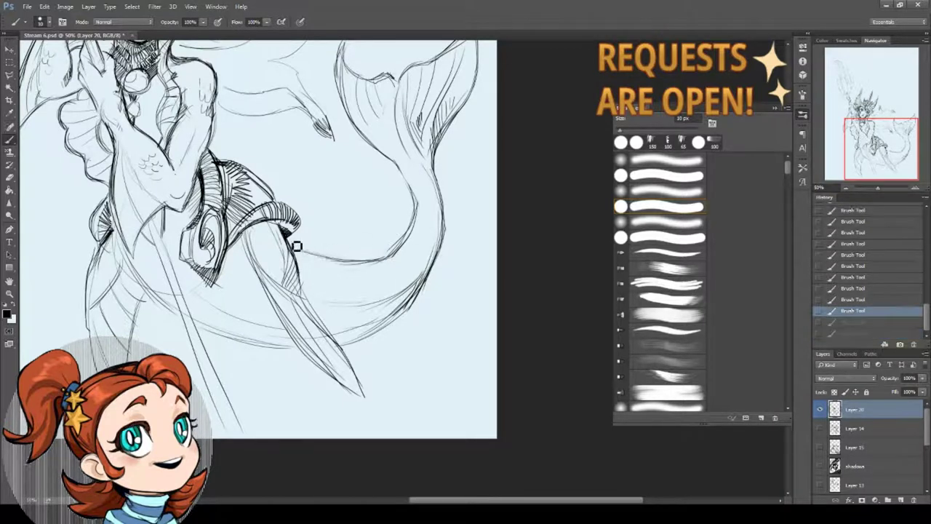
pyautogui.moveTo(292, 246); pyautogui.dragTo(387, 259)
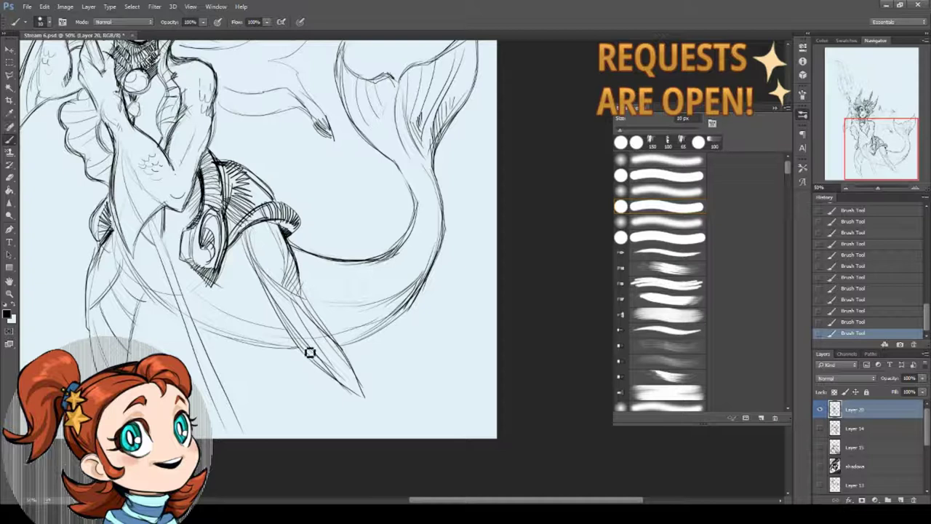
# Erase the tail line crossing the right hip fin, darken the fin's edge, and hatch the tail's lower edge beside the staff
pyautogui.press('e')
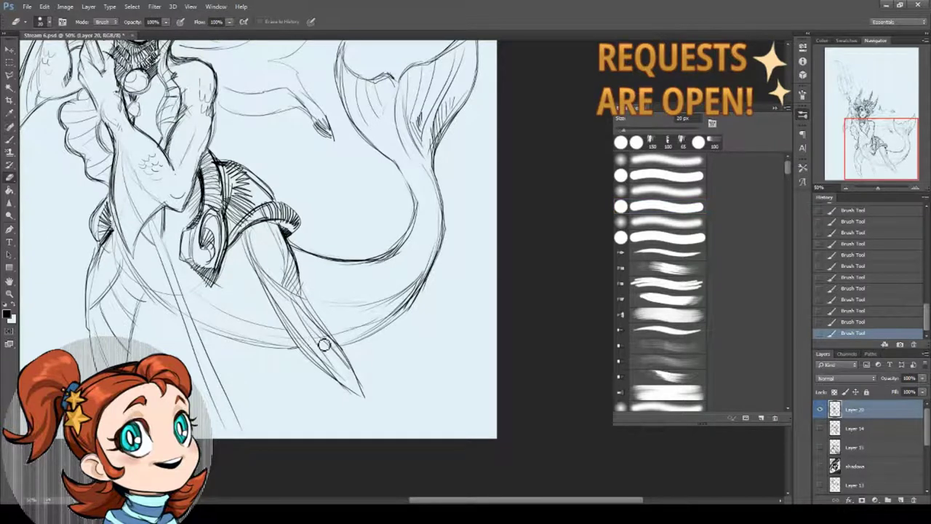
pyautogui.moveTo(329, 353); pyautogui.dragTo(339, 362)
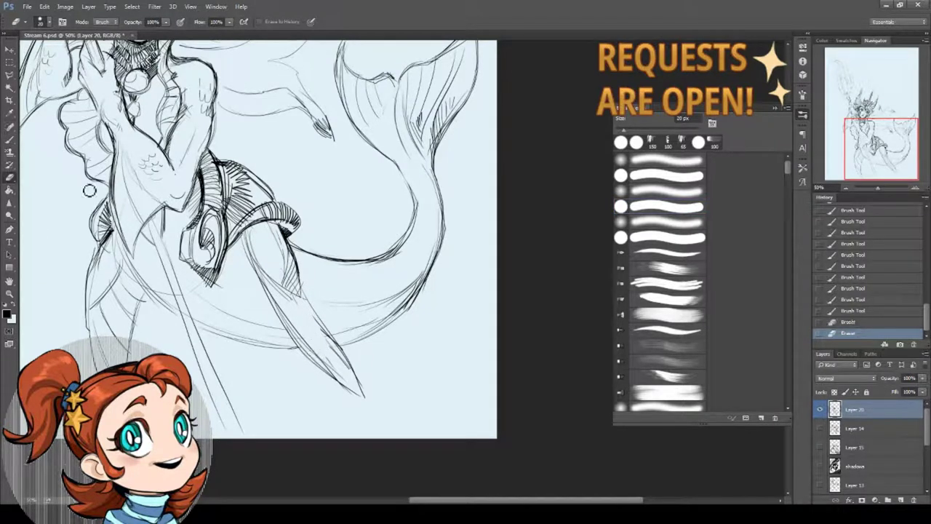
pyautogui.press('b')
pyautogui.moveTo(298, 291)
pyautogui.mouseDown()
pyautogui.moveTo(313, 336)
pyautogui.moveTo(333, 340)
pyautogui.moveTo(284, 250)
pyautogui.moveTo(345, 342)
pyautogui.moveTo(299, 285)
pyautogui.mouseUp()
pyautogui.moveTo(158, 279); pyautogui.dragTo(156, 300)
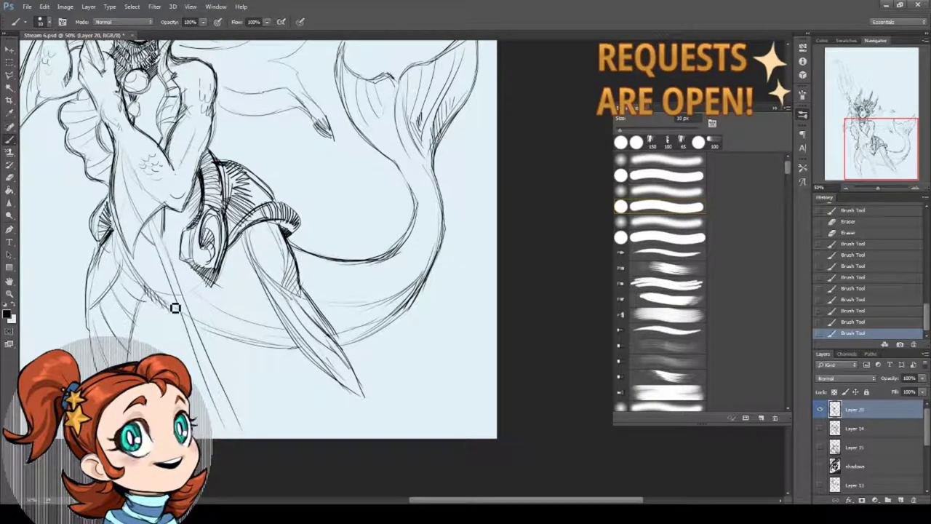
pyautogui.moveTo(131, 251); pyautogui.dragTo(178, 316)
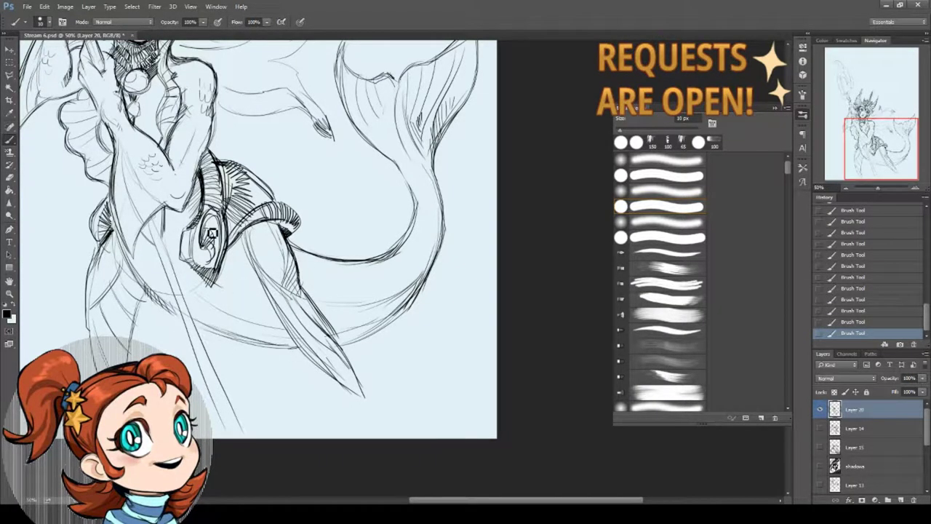
# Erase rough lines around the raised arm and the frilled side fin and redraw their edges with the brush
pyautogui.scroll(5, 227, 331)
pyautogui.press('e')
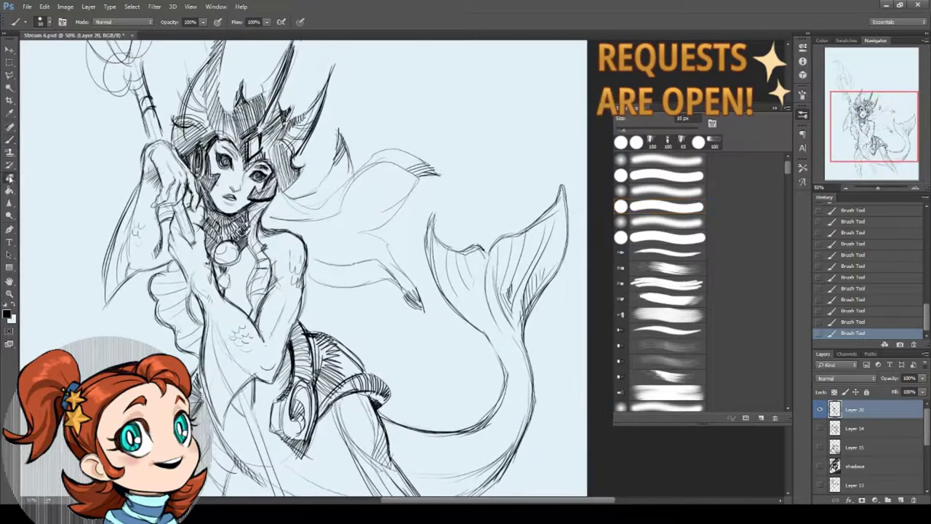
pyautogui.moveTo(166, 211)
pyautogui.mouseDown()
pyautogui.moveTo(162, 202)
pyautogui.moveTo(203, 240)
pyautogui.moveTo(200, 270)
pyautogui.mouseUp()
pyautogui.scroll(1, 69, 162)
pyautogui.press('b')
pyautogui.press('[')
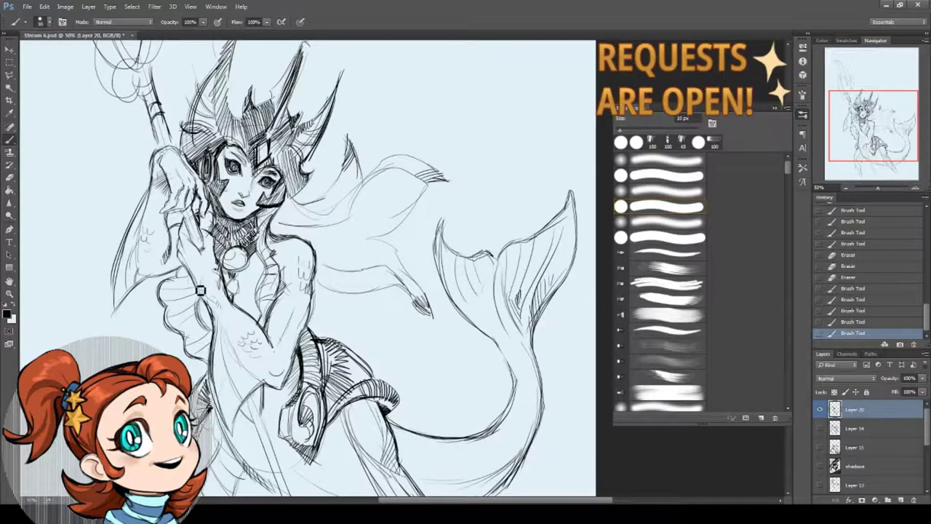
# Create a new layer beneath the line art and pick a dark teal foreground colour
pyautogui.hotkey('ctrl', 'shift', 'alt', 'n')
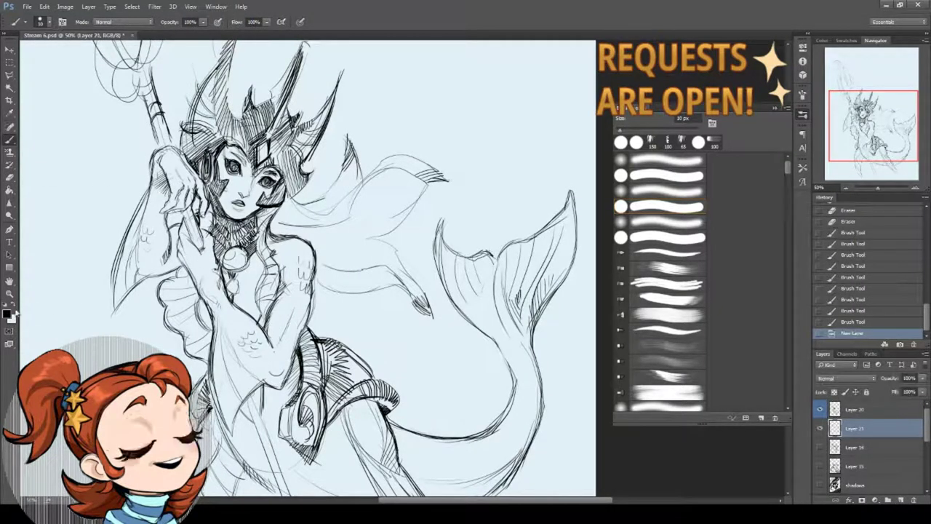
pyautogui.click(9, 312)
pyautogui.click(463, 285)
pyautogui.click(399, 290)
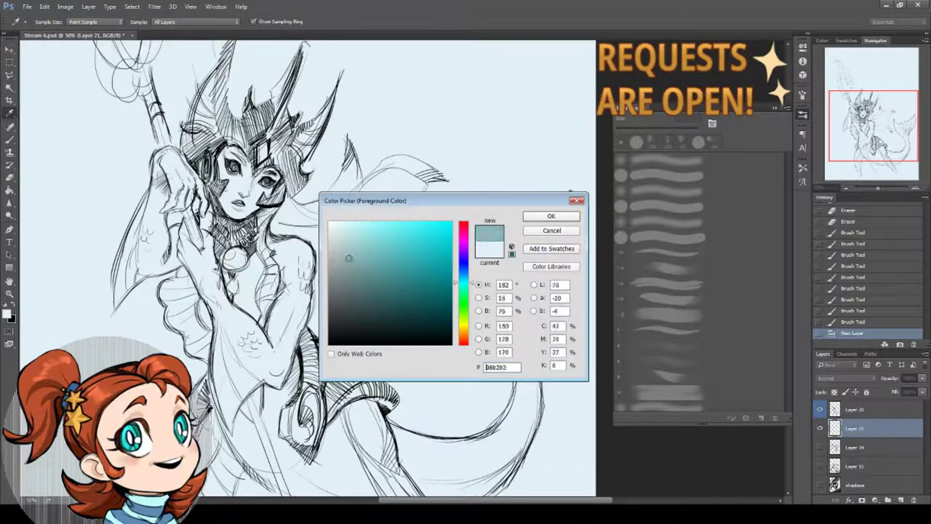
pyautogui.moveTo(398, 289); pyautogui.dragTo(393, 284)
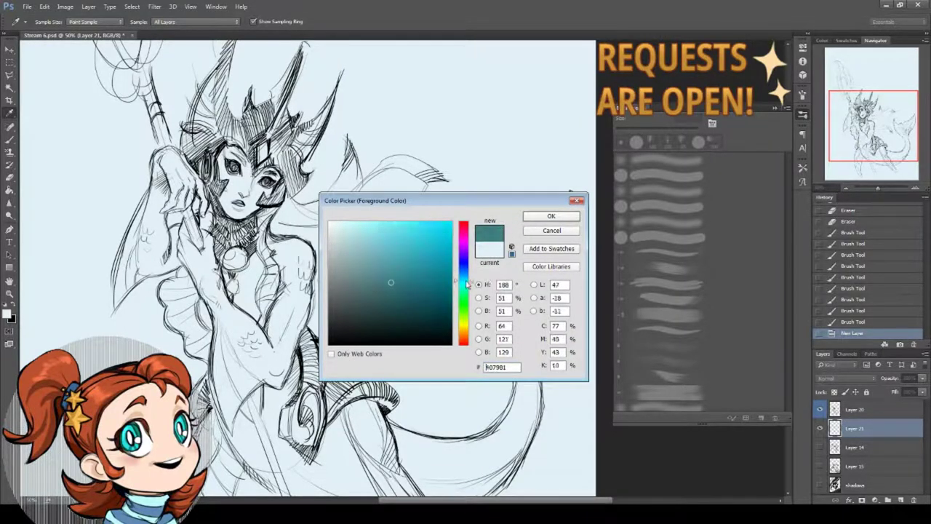
pyautogui.press('Return')
# Paint the raised hand and the outer edge of its forearm teal with a 40 px brush
pyautogui.press('b')
pyautogui.rightClick(211, 215)
pyautogui.click(174, 167)
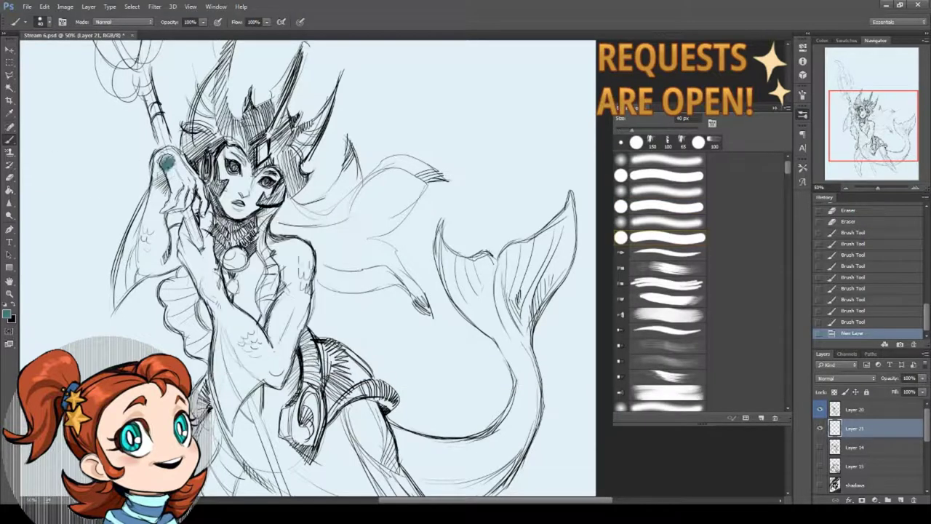
pyautogui.moveTo(164, 162); pyautogui.dragTo(138, 265)
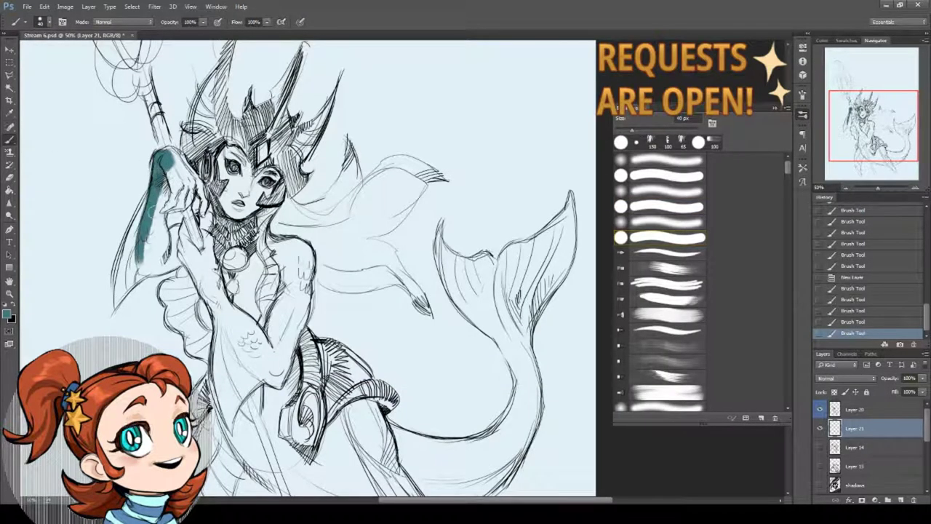
pyautogui.moveTo(178, 161)
pyautogui.mouseDown()
pyautogui.moveTo(160, 160)
pyautogui.moveTo(196, 186)
pyautogui.moveTo(169, 213)
pyautogui.mouseUp()
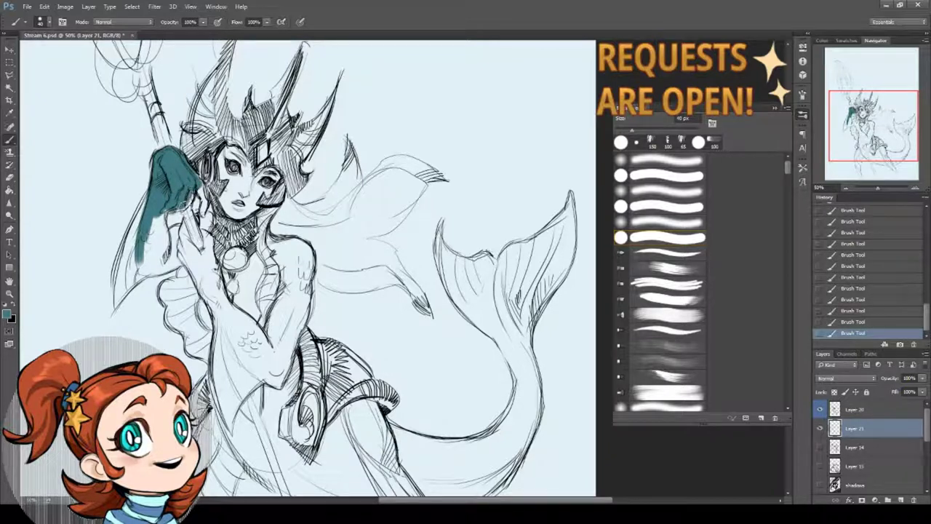
# Fill the shoulder and upper arm on the tail side with teal
pyautogui.moveTo(268, 232)
pyautogui.mouseDown()
pyautogui.moveTo(290, 269)
pyautogui.moveTo(285, 290)
pyautogui.mouseUp()
pyautogui.moveTo(297, 237)
pyautogui.mouseDown()
pyautogui.moveTo(309, 274)
pyautogui.moveTo(277, 346)
pyautogui.mouseUp()
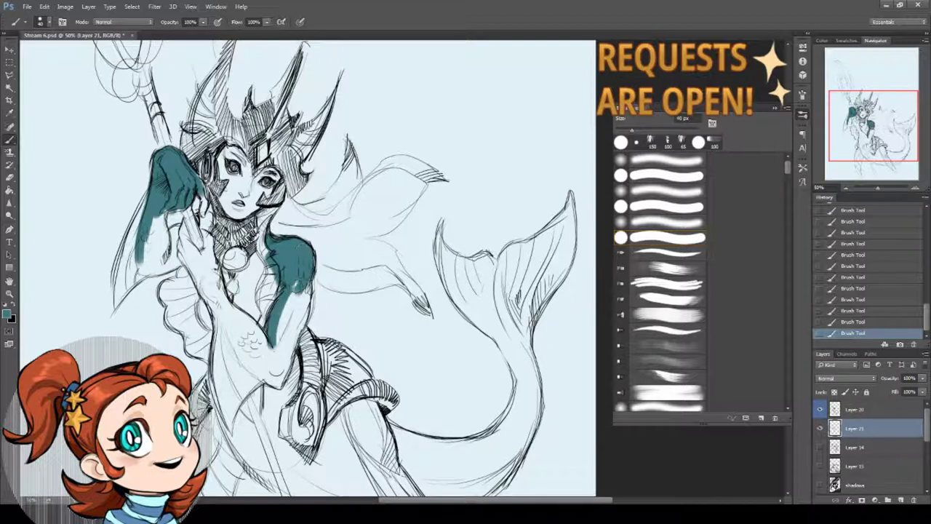
pyautogui.moveTo(298, 287); pyautogui.dragTo(280, 367)
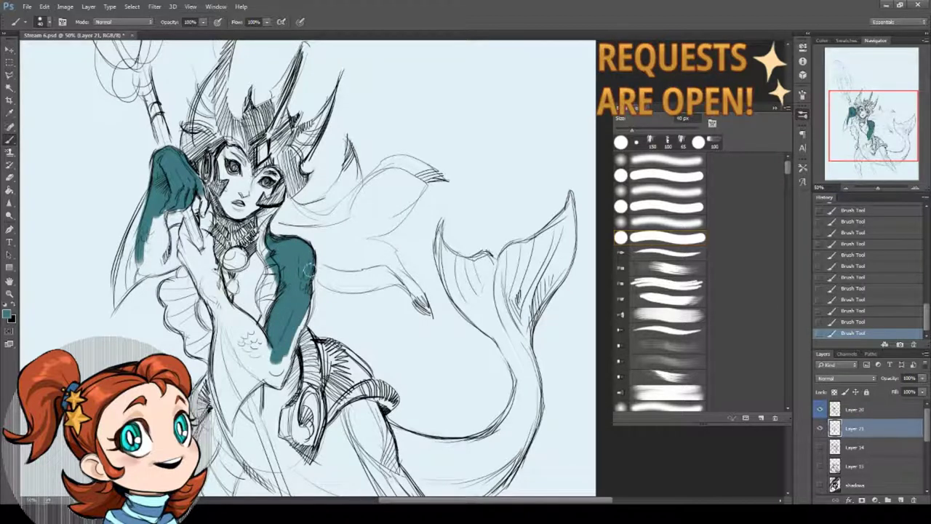
pyautogui.moveTo(309, 268); pyautogui.dragTo(299, 324)
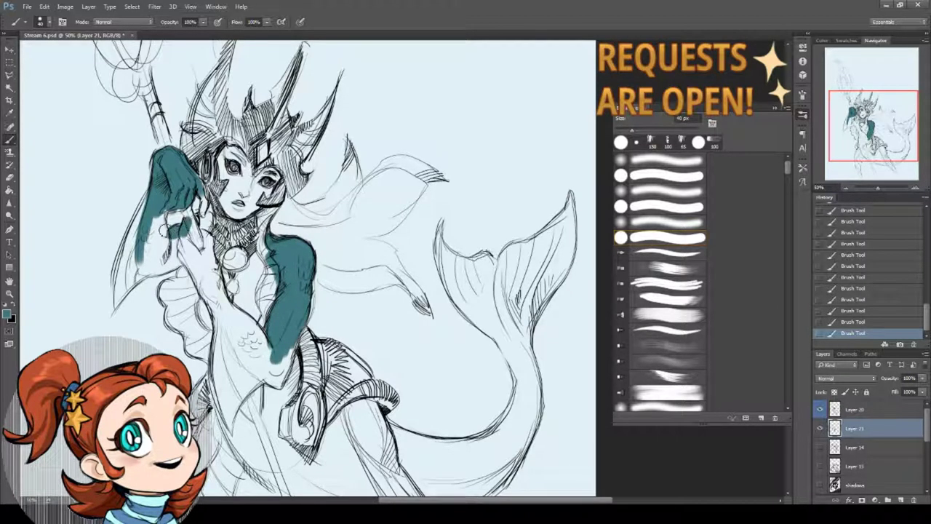
# Fill the rest of the raised arm with teal and begin colouring the lower hand and wrist
pyautogui.moveTo(164, 215)
pyautogui.mouseDown()
pyautogui.moveTo(146, 262)
pyautogui.moveTo(160, 258)
pyautogui.mouseUp()
pyautogui.moveTo(149, 194)
pyautogui.mouseDown()
pyautogui.moveTo(193, 252)
pyautogui.moveTo(148, 270)
pyautogui.mouseUp()
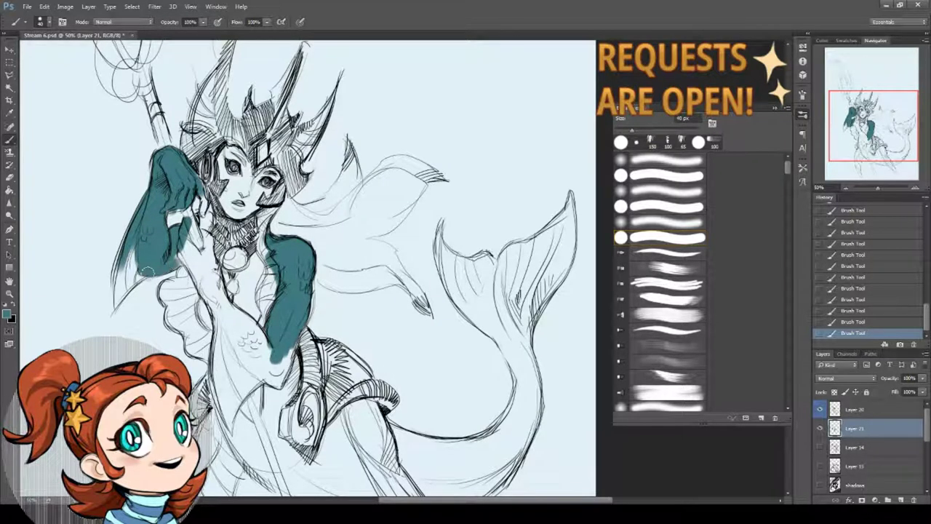
pyautogui.moveTo(182, 243)
pyautogui.mouseDown()
pyautogui.moveTo(169, 273)
pyautogui.moveTo(206, 298)
pyautogui.mouseUp()
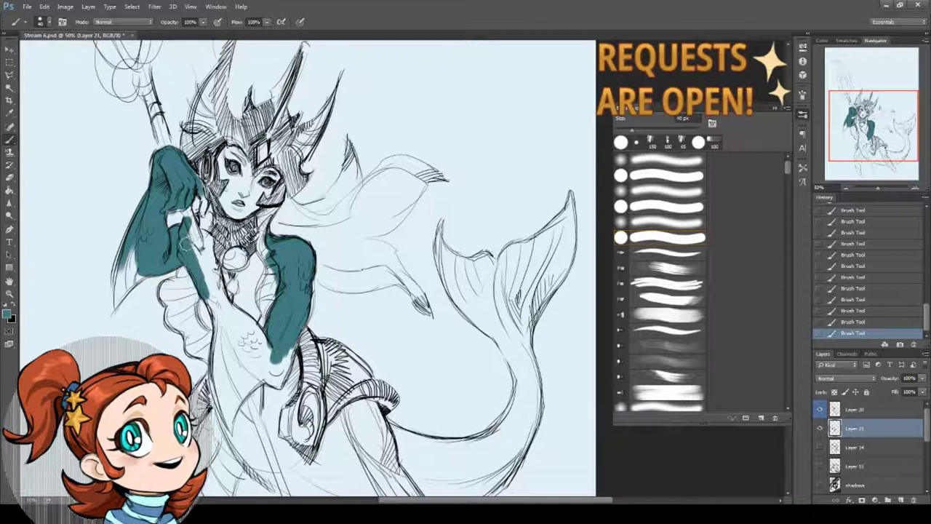
pyautogui.moveTo(185, 242)
pyautogui.mouseDown()
pyautogui.moveTo(200, 240)
pyautogui.moveTo(209, 218)
pyautogui.mouseUp()
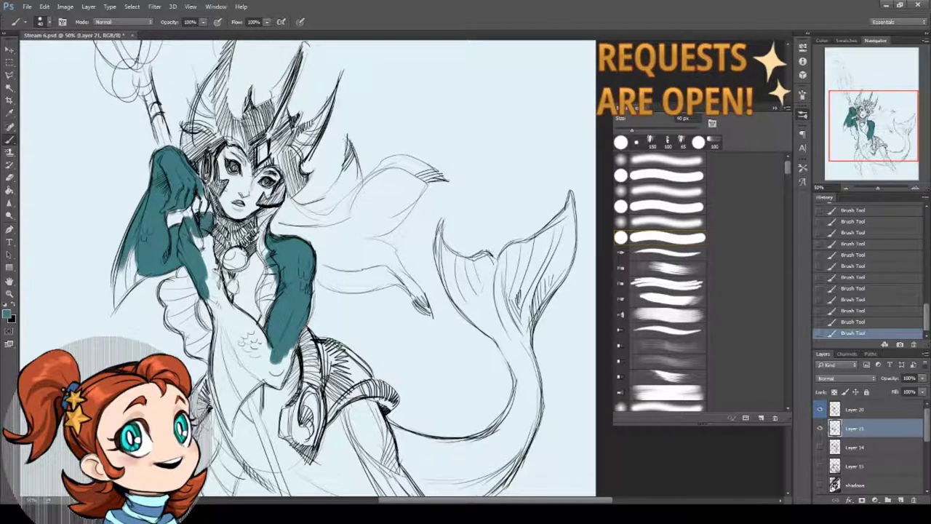
# Paint the crossed forearm teal down to the elbow and fill the remaining gaps there
pyautogui.moveTo(211, 291)
pyautogui.mouseDown()
pyautogui.moveTo(203, 244)
pyautogui.moveTo(211, 288)
pyautogui.mouseUp()
pyautogui.moveTo(219, 248)
pyautogui.mouseDown()
pyautogui.moveTo(230, 320)
pyautogui.moveTo(219, 320)
pyautogui.mouseUp()
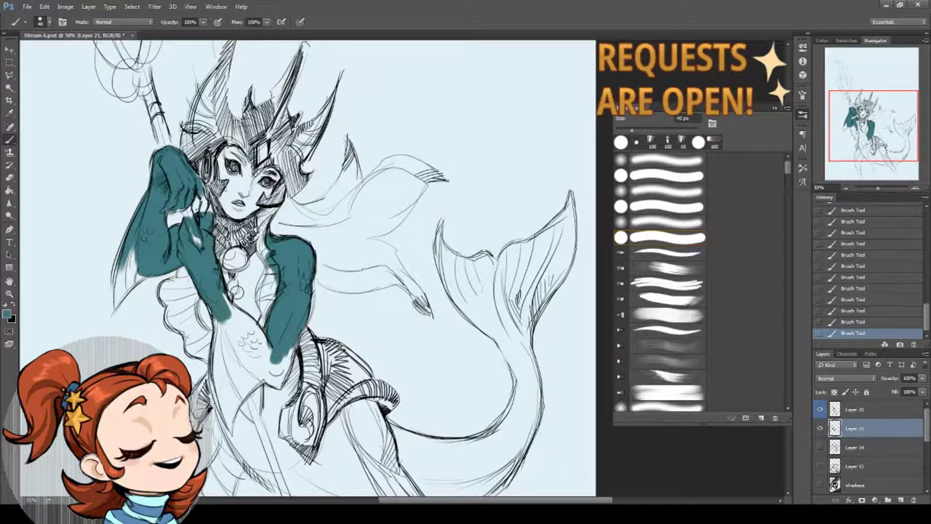
pyautogui.scroll(-3, 335, 269)
pyautogui.moveTo(233, 240)
pyautogui.mouseDown()
pyautogui.moveTo(269, 331)
pyautogui.moveTo(248, 288)
pyautogui.moveTo(269, 297)
pyautogui.mouseUp()
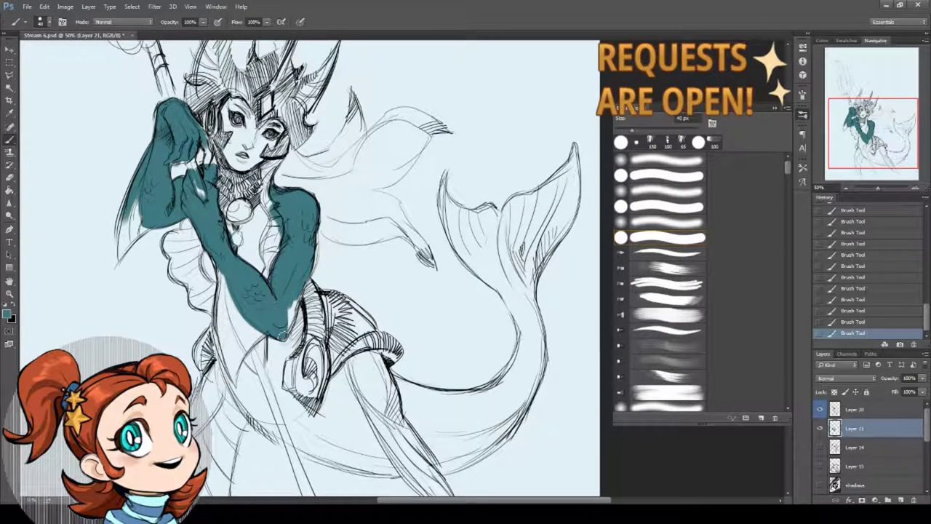
pyautogui.moveTo(285, 331); pyautogui.dragTo(309, 237)
# Paint the right hip and the upper side of the tail teal up to the fluke, redoing the stroke at the bend
pyautogui.scroll(-5, 276, 298)
pyautogui.moveTo(339, 298)
pyautogui.mouseDown()
pyautogui.moveTo(349, 327)
pyautogui.moveTo(382, 291)
pyautogui.moveTo(403, 335)
pyautogui.moveTo(451, 320)
pyautogui.moveTo(487, 342)
pyautogui.moveTo(436, 332)
pyautogui.moveTo(518, 311)
pyautogui.mouseUp()
pyautogui.moveTo(500, 138); pyautogui.dragTo(533, 264)
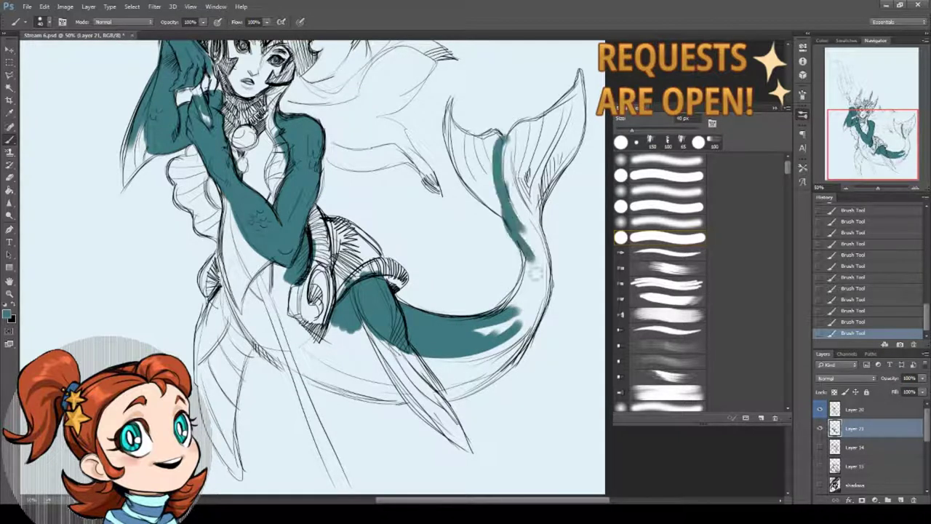
pyautogui.click(824, 322)
pyautogui.moveTo(508, 201)
pyautogui.mouseDown()
pyautogui.moveTo(536, 278)
pyautogui.moveTo(505, 320)
pyautogui.moveTo(528, 233)
pyautogui.moveTo(524, 313)
pyautogui.mouseUp()
pyautogui.moveTo(501, 135); pyautogui.dragTo(531, 240)
pyautogui.moveTo(518, 182); pyautogui.dragTo(535, 304)
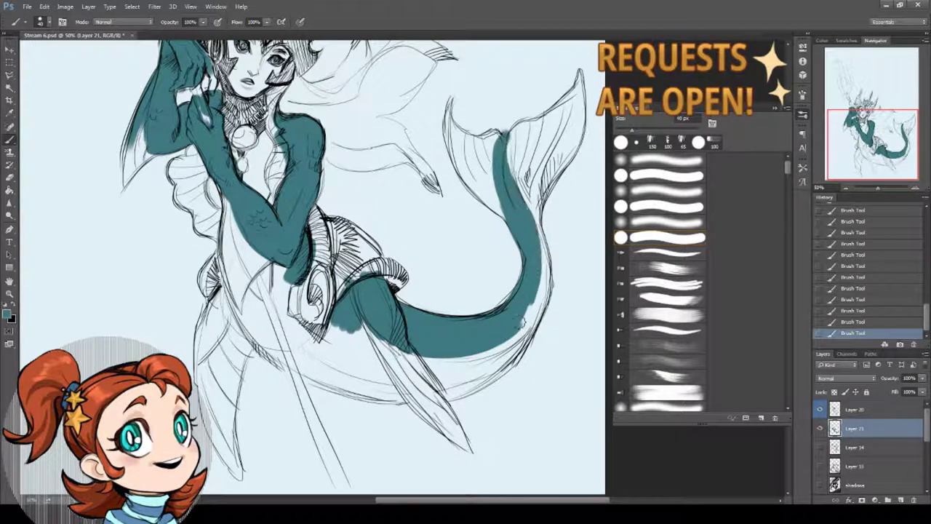
pyautogui.moveTo(407, 319)
pyautogui.mouseDown()
pyautogui.moveTo(502, 356)
pyautogui.moveTo(536, 290)
pyautogui.moveTo(542, 225)
pyautogui.moveTo(540, 279)
pyautogui.mouseUp()
# Paint the left hip and the adjoining edge of the belly teal
pyautogui.moveTo(286, 205)
pyautogui.mouseDown()
pyautogui.moveTo(300, 260)
pyautogui.moveTo(304, 187)
pyautogui.mouseUp()
pyautogui.moveTo(240, 280)
pyautogui.mouseDown()
pyautogui.moveTo(217, 349)
pyautogui.moveTo(231, 321)
pyautogui.moveTo(224, 324)
pyautogui.mouseUp()
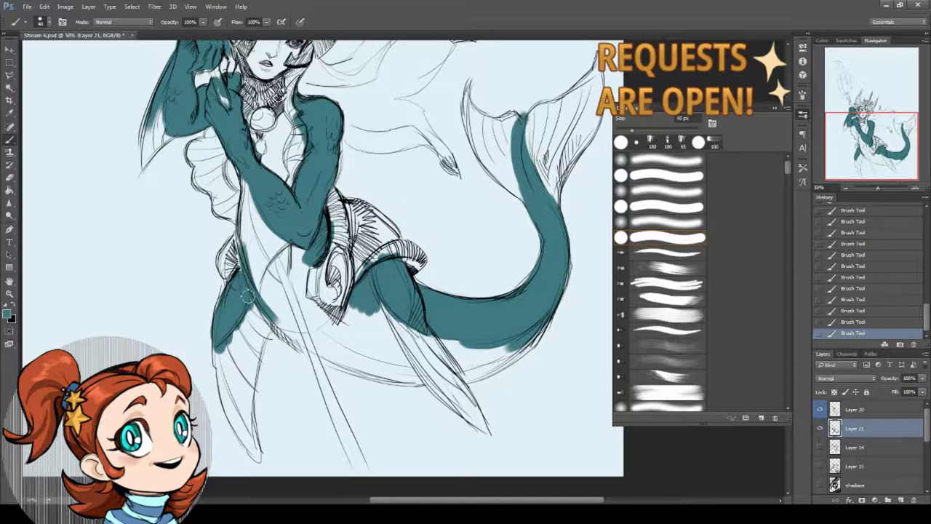
pyautogui.scroll(5, 248, 295)
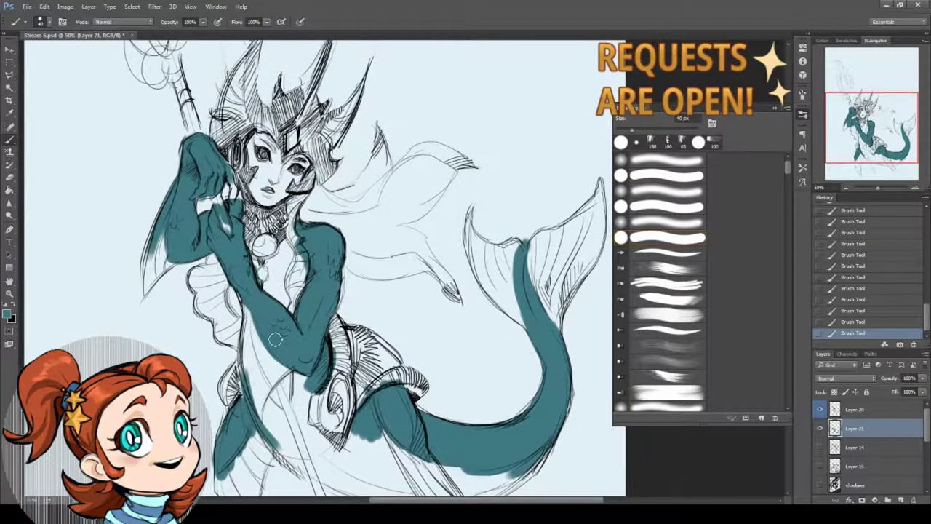
pyautogui.moveTo(533, 350); pyautogui.dragTo(555, 386)
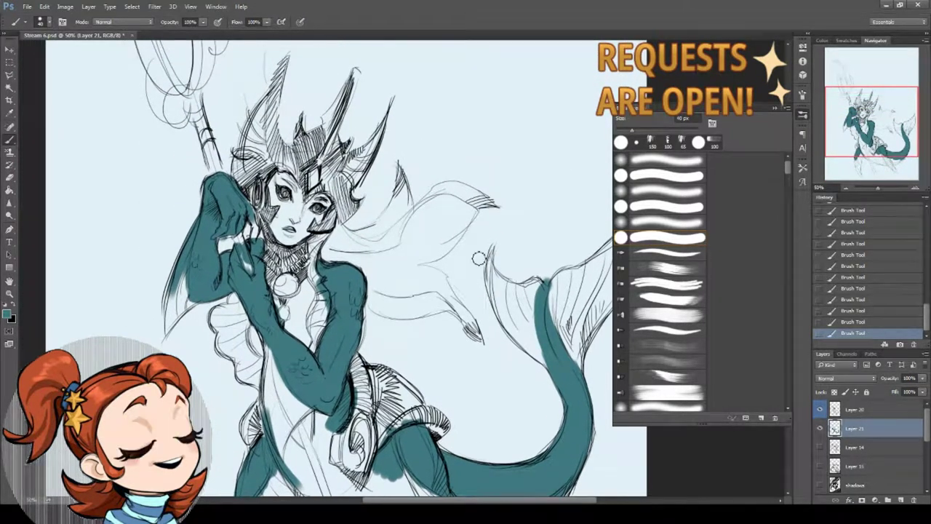
# Pick a pale green foreground colour and paint the face and chest with it
pyautogui.press('i')
pyautogui.click(463, 291)
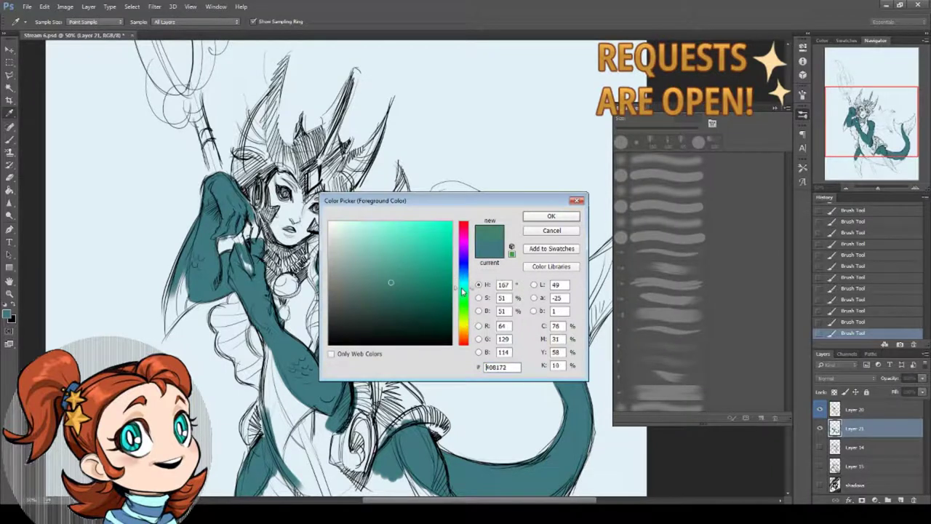
pyautogui.click(338, 231)
pyautogui.press('Return')
pyautogui.press('b')
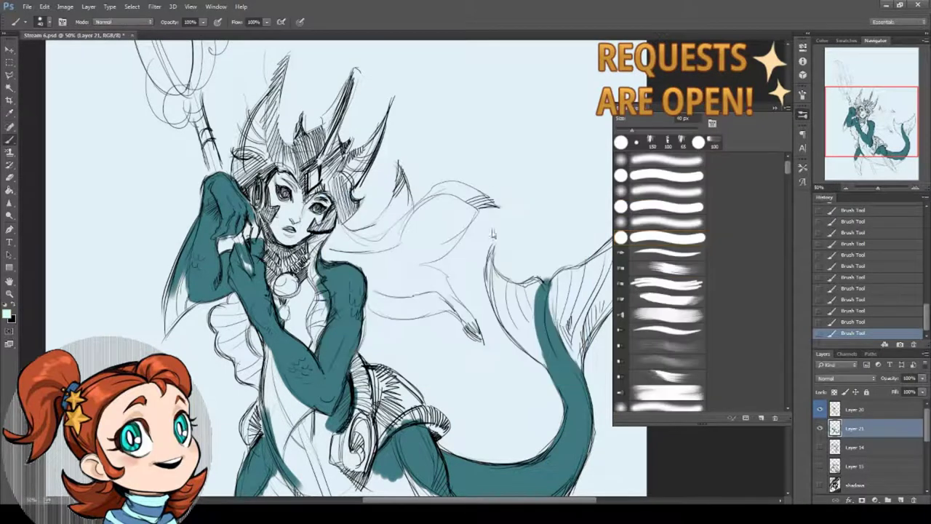
pyautogui.moveTo(300, 309); pyautogui.dragTo(298, 293)
pyautogui.moveTo(280, 191); pyautogui.dragTo(283, 236)
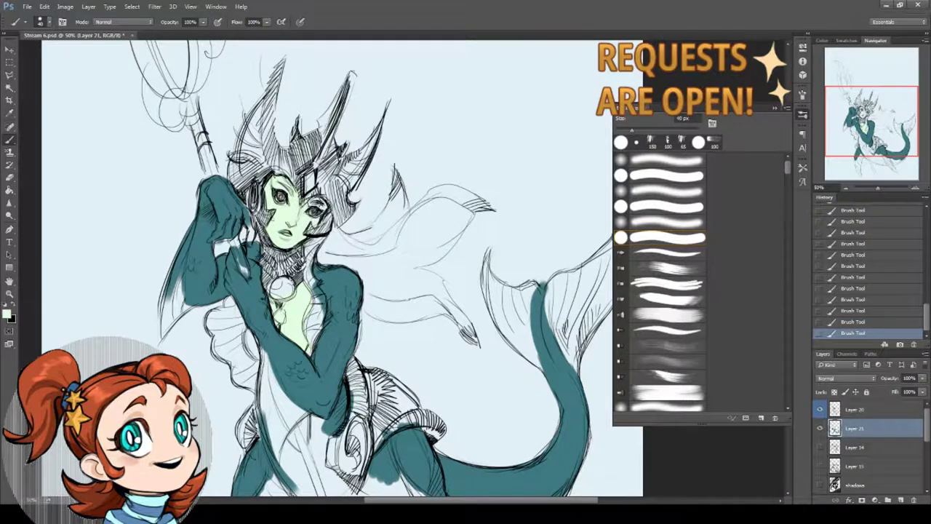
pyautogui.moveTo(312, 204); pyautogui.dragTo(297, 142)
# Paint the belly and the underside of the tail pale green
pyautogui.moveTo(270, 382); pyautogui.dragTo(237, 308)
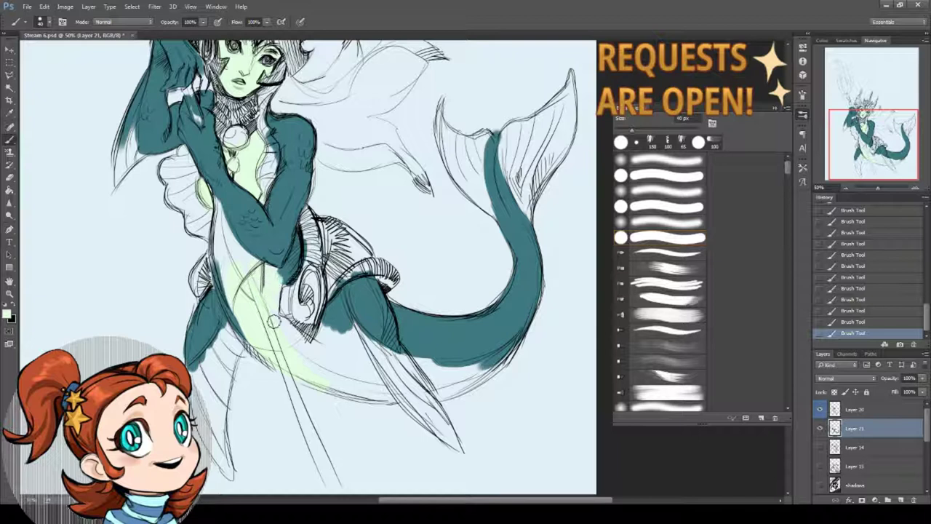
pyautogui.moveTo(344, 328)
pyautogui.mouseDown()
pyautogui.moveTo(276, 315)
pyautogui.moveTo(393, 355)
pyautogui.moveTo(429, 341)
pyautogui.moveTo(346, 371)
pyautogui.moveTo(416, 351)
pyautogui.mouseUp()
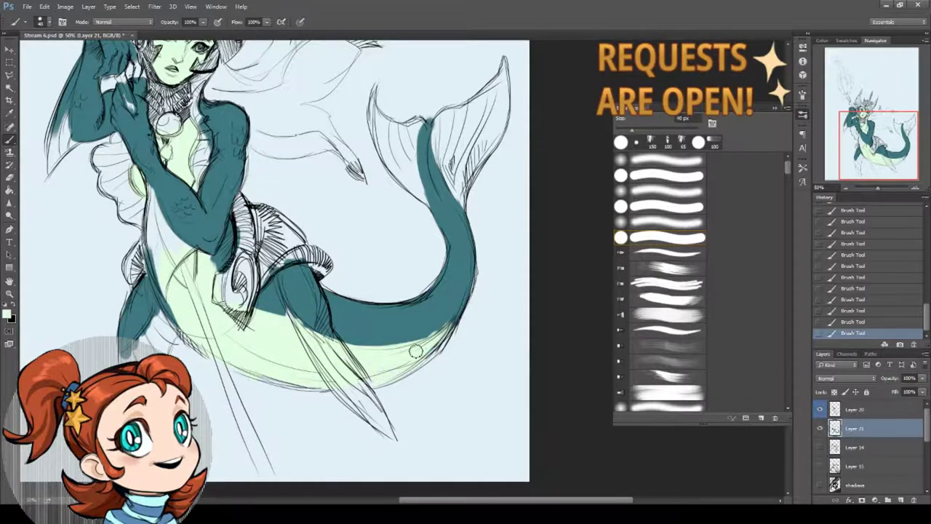
pyautogui.moveTo(33, 149); pyautogui.dragTo(103, 262)
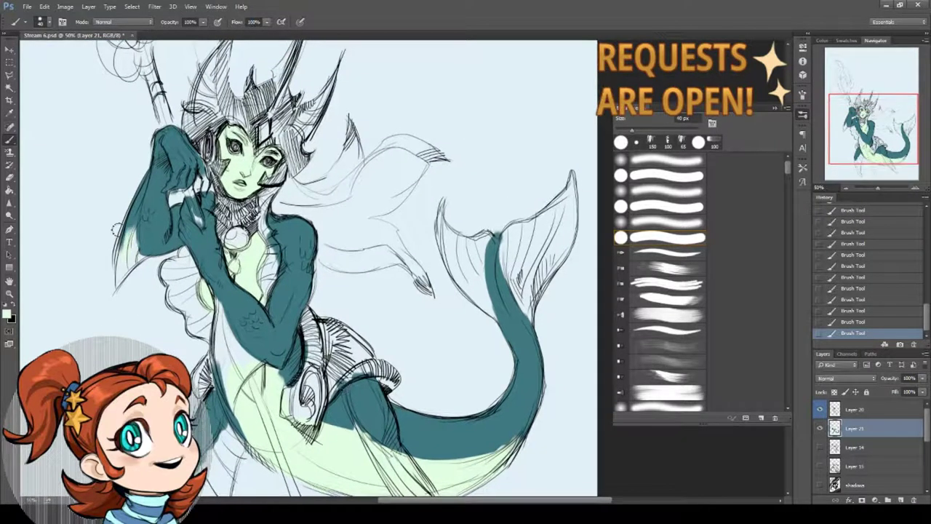
# Switch to a muted grey-green and paint the arm fin and the left hip fin
pyautogui.press('i')
pyautogui.click(9, 140)
pyautogui.moveTo(135, 270); pyautogui.dragTo(100, 179)
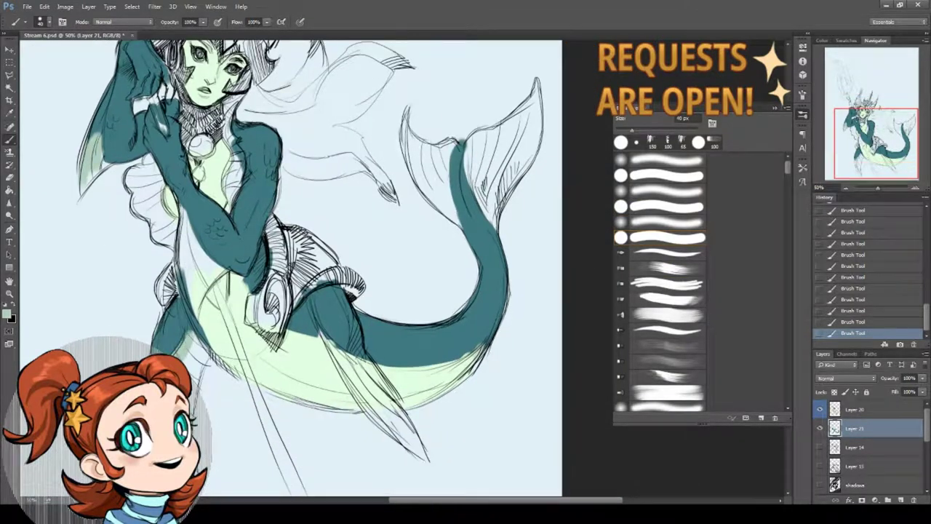
pyautogui.moveTo(196, 360); pyautogui.dragTo(187, 304)
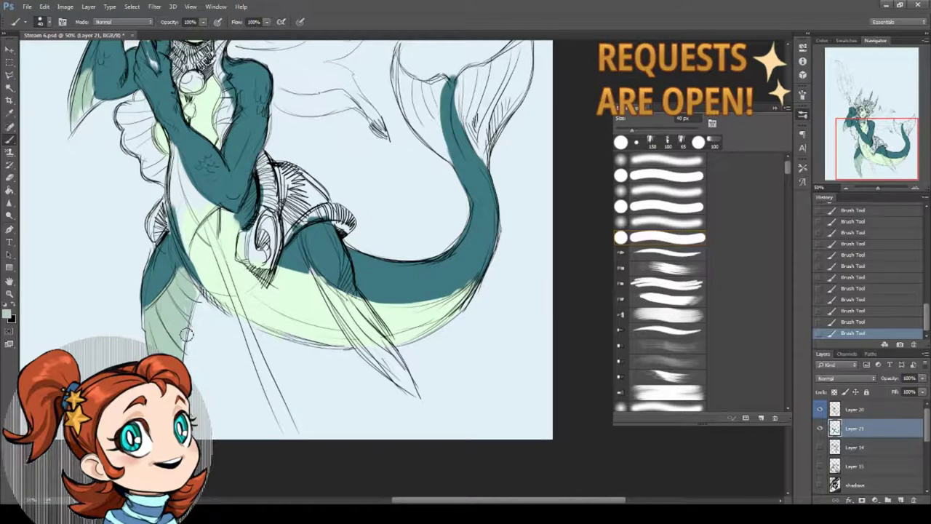
pyautogui.moveTo(222, 270); pyautogui.dragTo(205, 278)
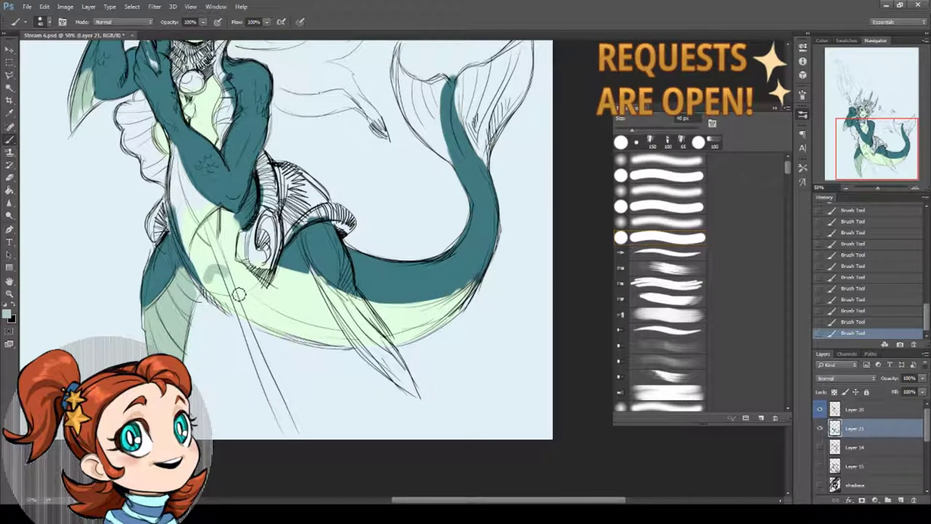
# Fill the long right hip fin with the muted grey-green down to its tip
pyautogui.moveTo(327, 281); pyautogui.dragTo(385, 363)
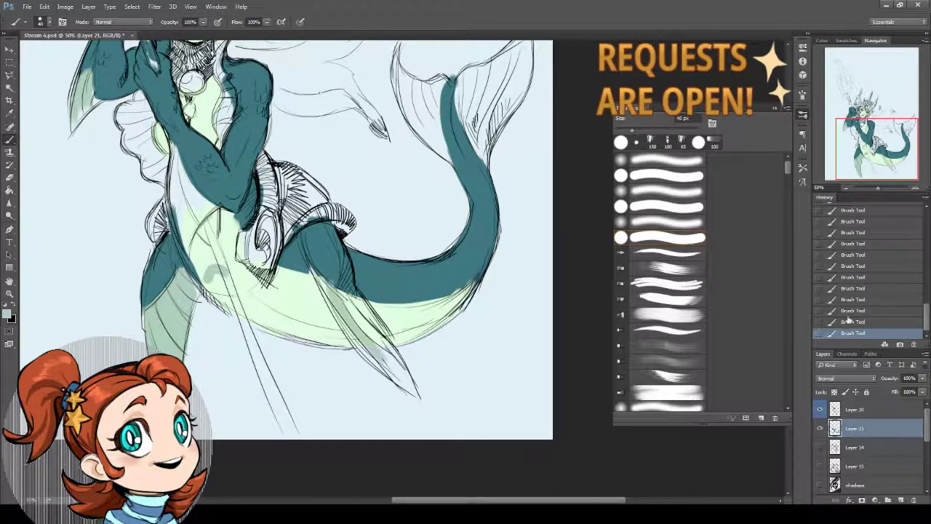
pyautogui.moveTo(321, 277)
pyautogui.mouseDown()
pyautogui.moveTo(385, 364)
pyautogui.moveTo(343, 309)
pyautogui.moveTo(393, 360)
pyautogui.mouseUp()
pyautogui.moveTo(354, 306); pyautogui.dragTo(414, 393)
pyautogui.moveTo(392, 231); pyautogui.dragTo(395, 364)
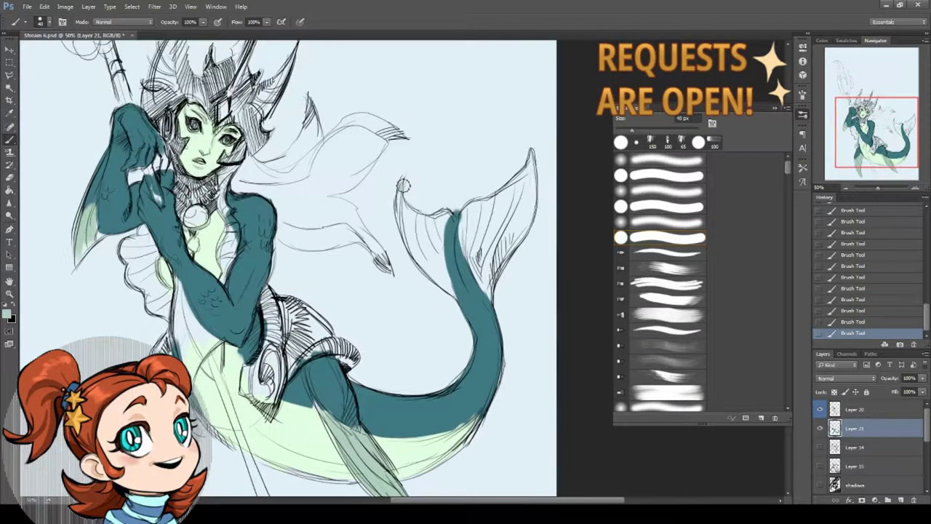
# Paint both lobes of the tail fluke muted grey-green
pyautogui.moveTo(405, 191); pyautogui.dragTo(429, 264)
pyautogui.moveTo(407, 216)
pyautogui.mouseDown()
pyautogui.moveTo(422, 263)
pyautogui.moveTo(419, 223)
pyautogui.moveTo(437, 225)
pyautogui.moveTo(428, 229)
pyautogui.moveTo(441, 255)
pyautogui.mouseUp()
pyautogui.moveTo(480, 210)
pyautogui.mouseDown()
pyautogui.moveTo(489, 280)
pyautogui.moveTo(485, 208)
pyautogui.moveTo(466, 227)
pyautogui.moveTo(482, 259)
pyautogui.moveTo(500, 213)
pyautogui.moveTo(487, 209)
pyautogui.moveTo(533, 156)
pyautogui.moveTo(507, 217)
pyautogui.moveTo(506, 238)
pyautogui.moveTo(523, 220)
pyautogui.moveTo(499, 255)
pyautogui.mouseUp()
pyautogui.moveTo(291, 218); pyautogui.dragTo(356, 247)
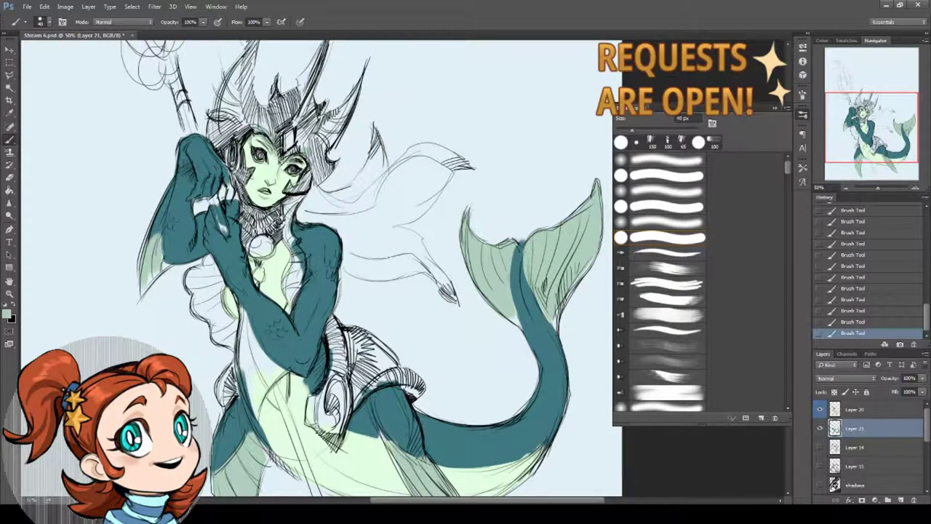
# Sample the face's pale green, shift it to a pale cream foreground colour, and return to the Brush tool
pyautogui.click(8, 314)
pyautogui.press('Escape')
pyautogui.keyDown('alt'); pyautogui.click(267, 168); pyautogui.keyUp('alt')
pyautogui.click(9, 314)
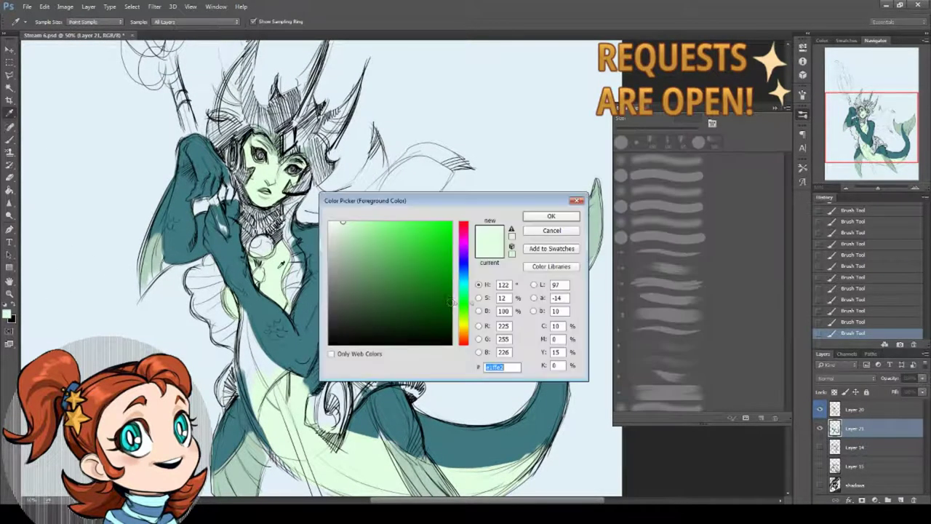
pyautogui.click(472, 321)
pyautogui.click(546, 214)
pyautogui.press('b')
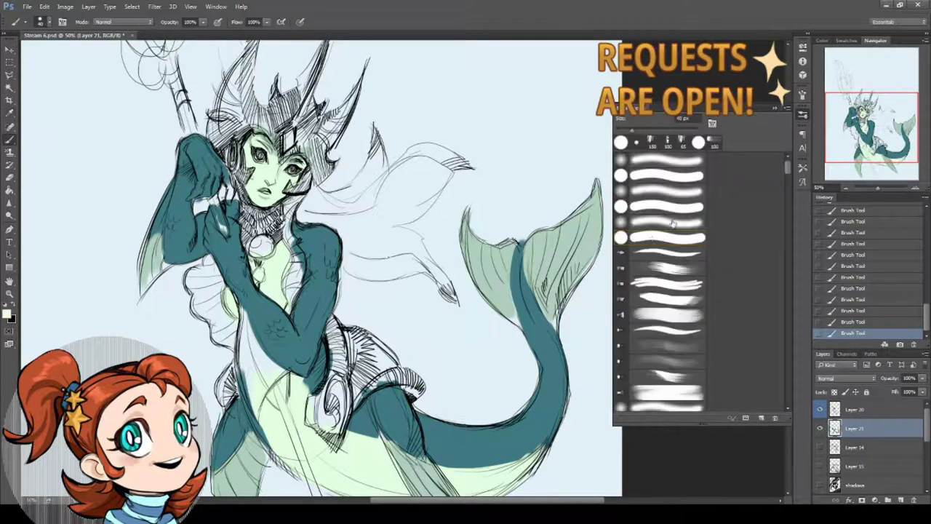
# Choose a soft 54 px brush and tint the face with the pale cream colour
pyautogui.rightClick(270, 183)
pyautogui.press('Escape')
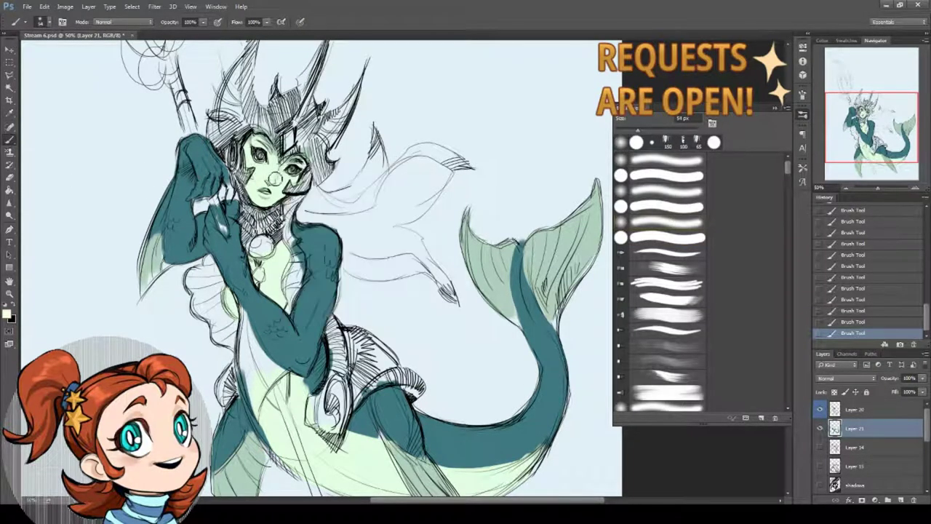
pyautogui.moveTo(272, 189); pyautogui.dragTo(255, 172)
pyautogui.scroll(-1, 66, 187)
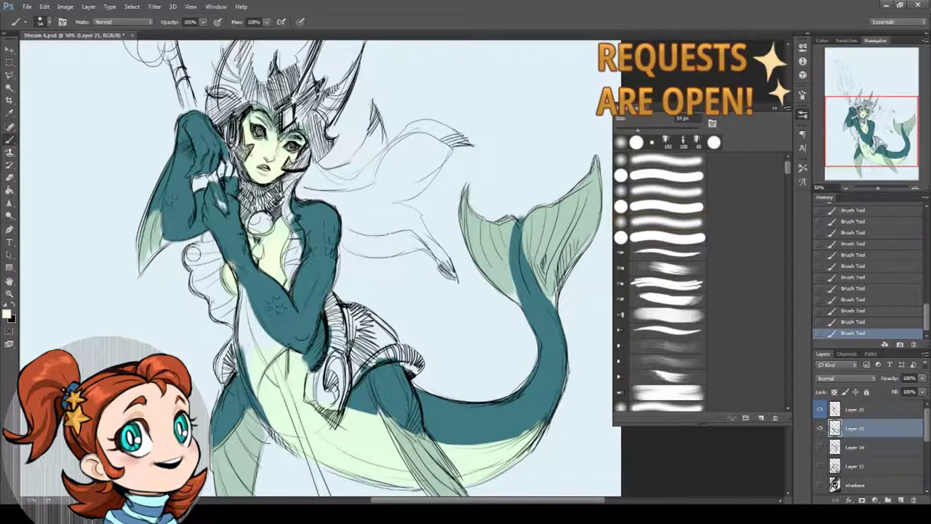
# Switch to a hard round brush and fill the chest frills on both sides of the torso with pale cream
pyautogui.click(647, 208)
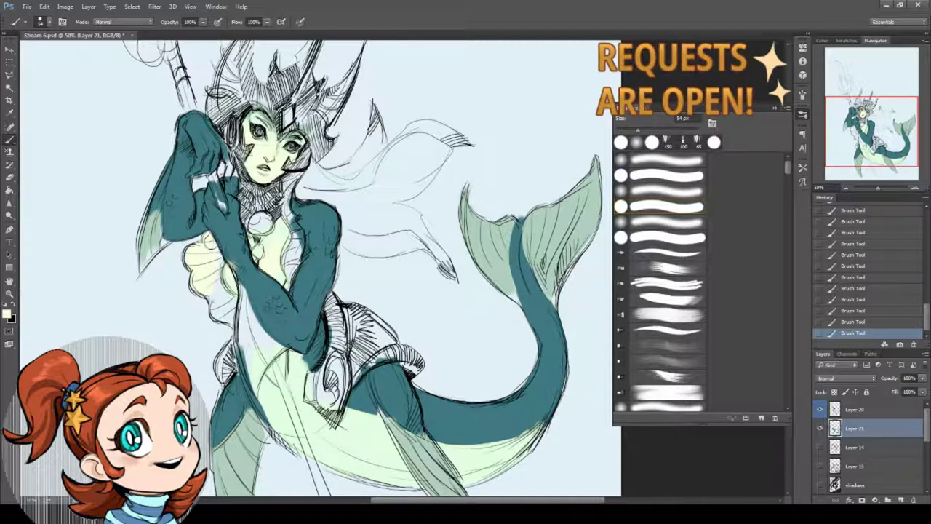
pyautogui.moveTo(215, 264); pyautogui.dragTo(220, 321)
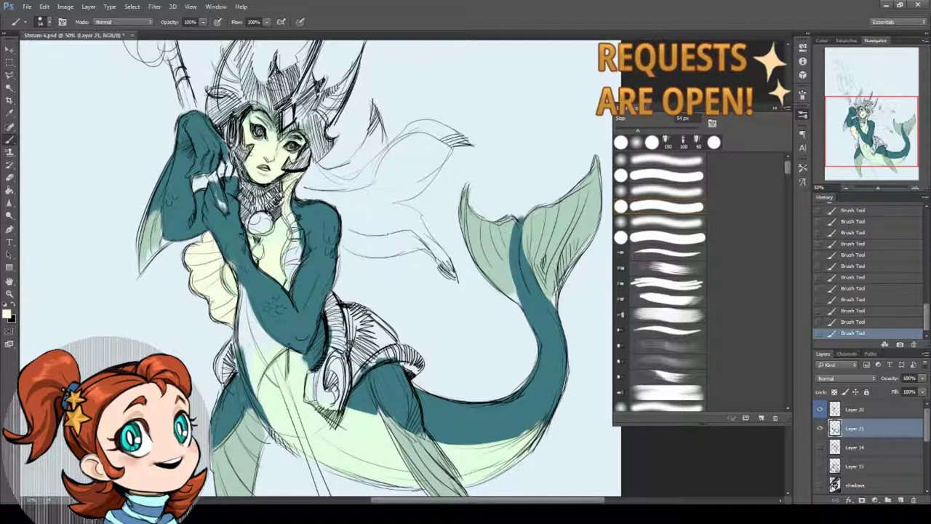
pyautogui.moveTo(294, 222)
pyautogui.mouseDown()
pyautogui.moveTo(291, 265)
pyautogui.moveTo(295, 231)
pyautogui.moveTo(275, 236)
pyautogui.moveTo(306, 295)
pyautogui.mouseUp()
# Fill the flowing, ribbon-like fins trailing behind the head and shoulder with pale cream out to their pointed tips
pyautogui.moveTo(320, 182)
pyautogui.mouseDown()
pyautogui.moveTo(353, 198)
pyautogui.moveTo(336, 199)
pyautogui.mouseUp()
pyautogui.hotkey('ctrl', 'z')
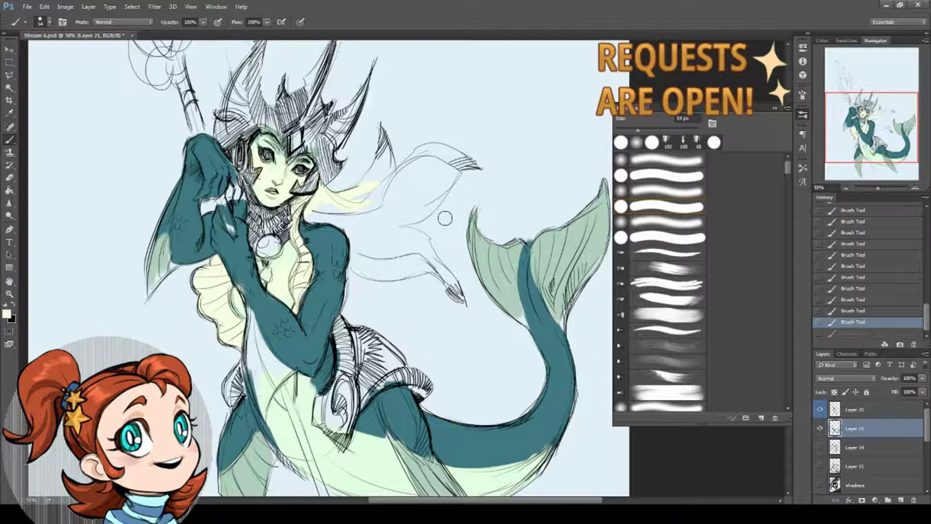
pyautogui.moveTo(329, 211); pyautogui.dragTo(342, 202)
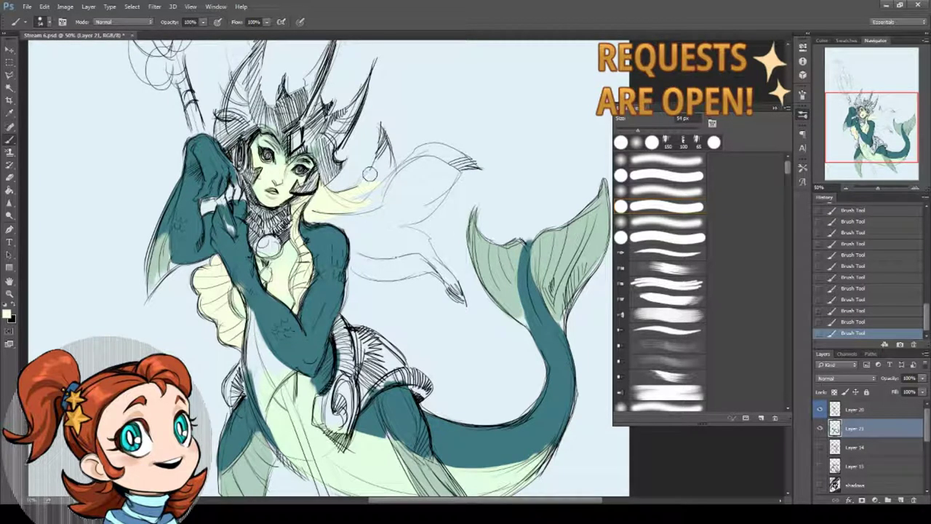
pyautogui.moveTo(380, 163); pyautogui.dragTo(387, 188)
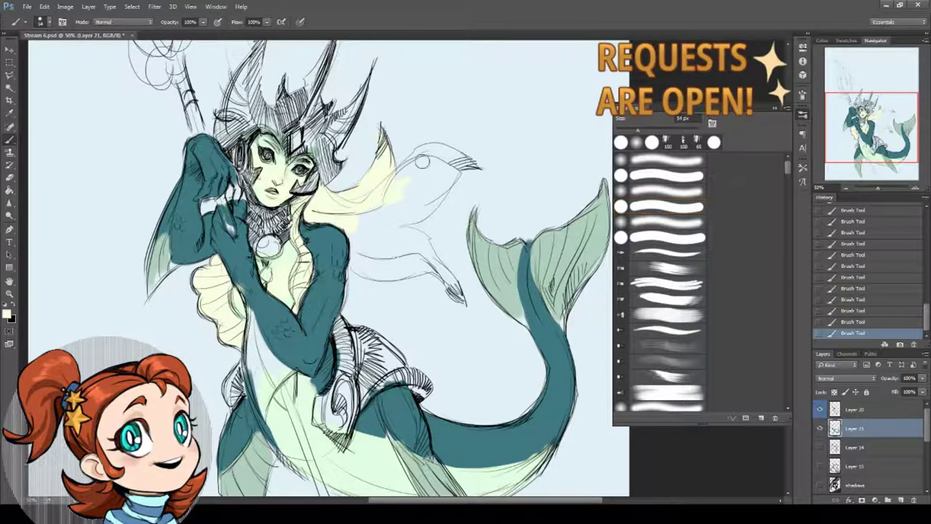
pyautogui.moveTo(422, 161)
pyautogui.mouseDown()
pyautogui.moveTo(379, 210)
pyautogui.moveTo(398, 220)
pyautogui.moveTo(448, 163)
pyautogui.moveTo(358, 211)
pyautogui.moveTo(358, 237)
pyautogui.moveTo(347, 221)
pyautogui.moveTo(374, 206)
pyautogui.moveTo(389, 219)
pyautogui.moveTo(355, 263)
pyautogui.moveTo(393, 262)
pyautogui.moveTo(370, 273)
pyautogui.mouseUp()
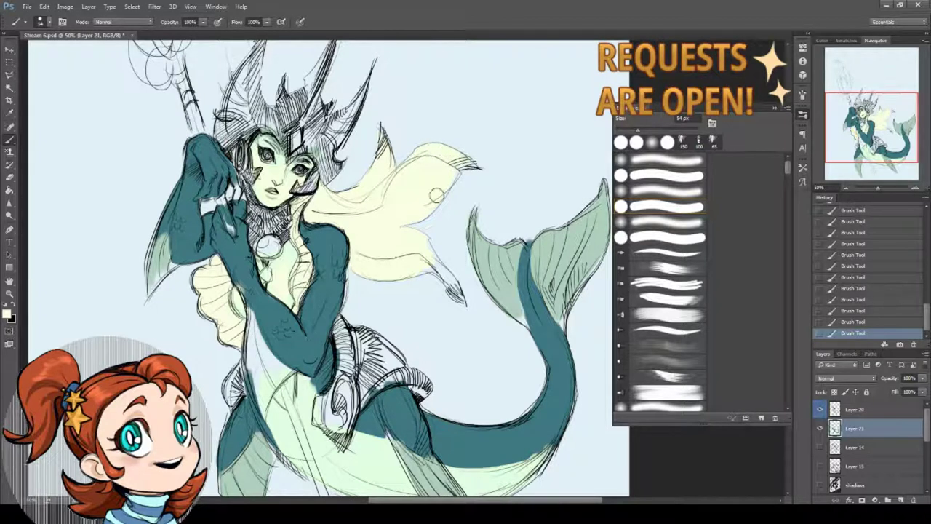
pyautogui.moveTo(404, 190); pyautogui.dragTo(360, 148)
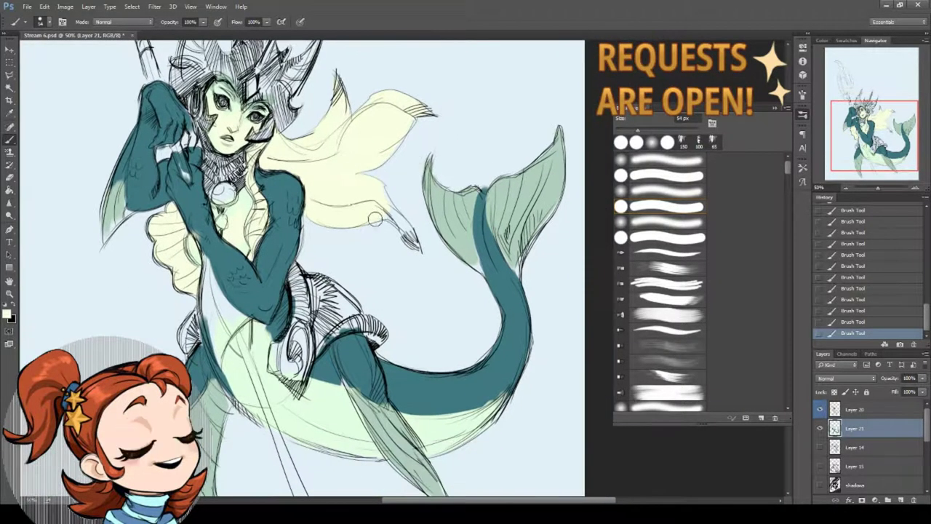
pyautogui.moveTo(367, 213)
pyautogui.mouseDown()
pyautogui.moveTo(391, 242)
pyautogui.moveTo(406, 291)
pyautogui.moveTo(370, 296)
pyautogui.mouseUp()
# Change the foreground colour to dark purple and paint the helmet's central crest and tall horns
pyautogui.click(7, 314)
pyautogui.click(463, 259)
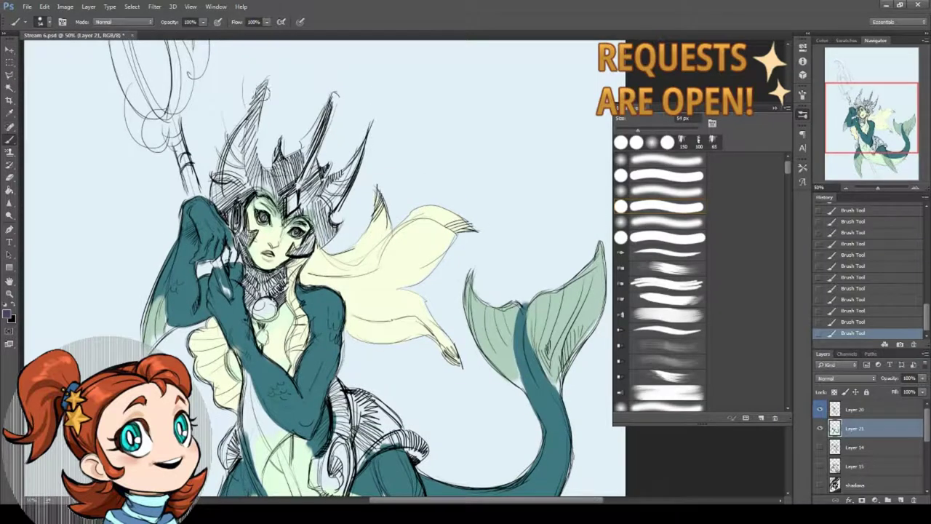
pyautogui.moveTo(263, 85)
pyautogui.mouseDown()
pyautogui.moveTo(247, 166)
pyautogui.moveTo(265, 182)
pyautogui.moveTo(269, 167)
pyautogui.moveTo(280, 179)
pyautogui.moveTo(305, 171)
pyautogui.moveTo(284, 211)
pyautogui.mouseUp()
pyautogui.moveTo(334, 96); pyautogui.dragTo(310, 155)
pyautogui.moveTo(328, 102)
pyautogui.mouseDown()
pyautogui.moveTo(299, 159)
pyautogui.moveTo(305, 191)
pyautogui.moveTo(312, 158)
pyautogui.mouseUp()
pyautogui.moveTo(376, 110)
pyautogui.mouseDown()
pyautogui.moveTo(305, 182)
pyautogui.moveTo(333, 180)
pyautogui.mouseUp()
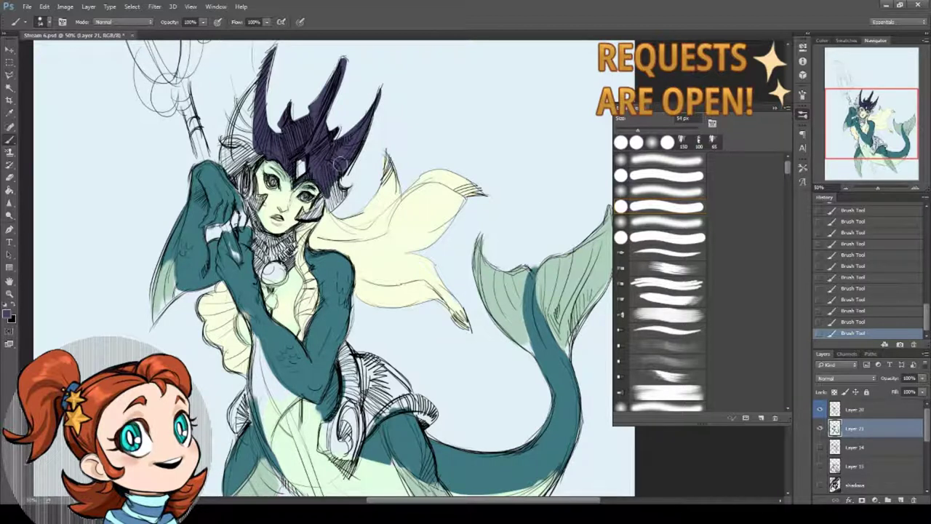
# Fill the helmet's remaining side horn, the cheek guards and the neck collar around the pendant with dark purple
pyautogui.moveTo(364, 134); pyautogui.dragTo(336, 169)
pyautogui.moveTo(247, 91)
pyautogui.mouseDown()
pyautogui.moveTo(232, 153)
pyautogui.moveTo(264, 158)
pyautogui.moveTo(248, 178)
pyautogui.moveTo(225, 150)
pyautogui.moveTo(231, 176)
pyautogui.moveTo(249, 161)
pyautogui.moveTo(262, 204)
pyautogui.moveTo(254, 211)
pyautogui.moveTo(311, 209)
pyautogui.moveTo(328, 189)
pyautogui.mouseUp()
pyautogui.moveTo(314, 221); pyautogui.dragTo(338, 195)
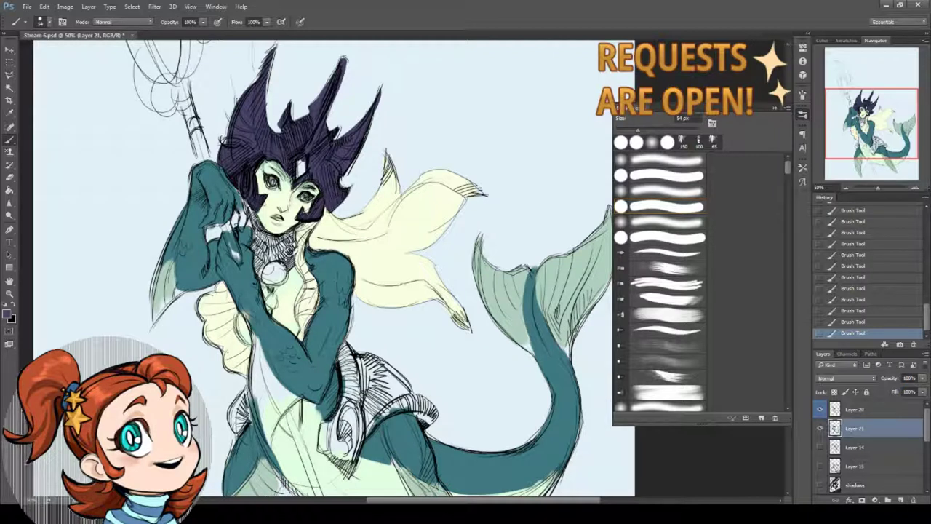
pyautogui.moveTo(248, 196)
pyautogui.mouseDown()
pyautogui.moveTo(270, 253)
pyautogui.moveTo(257, 254)
pyautogui.moveTo(273, 252)
pyautogui.moveTo(281, 233)
pyautogui.moveTo(296, 229)
pyautogui.mouseUp()
pyautogui.moveTo(267, 261)
pyautogui.mouseDown()
pyautogui.moveTo(299, 231)
pyautogui.moveTo(282, 268)
pyautogui.moveTo(333, 313)
pyautogui.mouseUp()
# Fill the waist armour with dark purple, covering the front scroll plate, the flared hip plates and the piece on the far hip
pyautogui.scroll(-2, 291, 262)
pyautogui.scroll(-2, 320, 269)
pyautogui.moveTo(333, 251)
pyautogui.mouseDown()
pyautogui.moveTo(336, 333)
pyautogui.moveTo(380, 285)
pyautogui.moveTo(323, 328)
pyautogui.moveTo(310, 369)
pyautogui.mouseUp()
pyautogui.moveTo(318, 331)
pyautogui.mouseDown()
pyautogui.moveTo(331, 381)
pyautogui.moveTo(328, 355)
pyautogui.mouseUp()
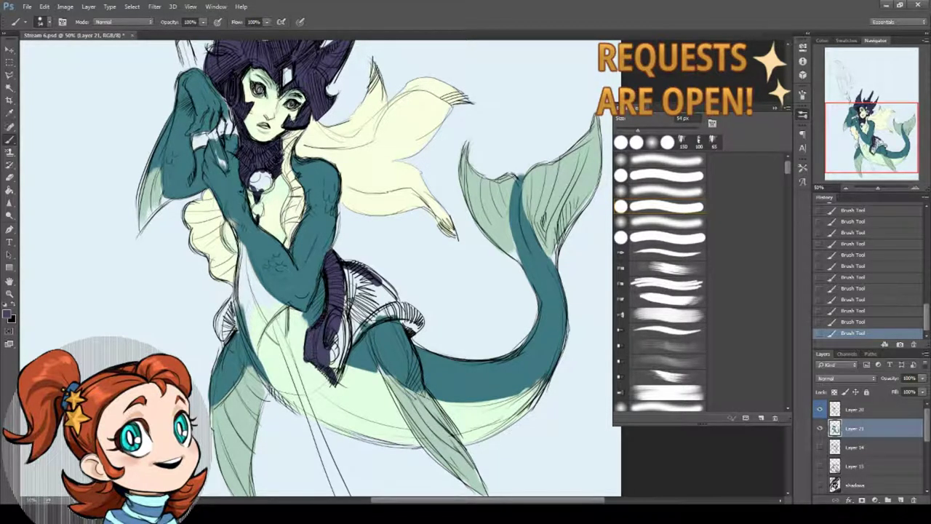
pyautogui.moveTo(348, 275)
pyautogui.mouseDown()
pyautogui.moveTo(336, 353)
pyautogui.moveTo(368, 311)
pyautogui.moveTo(352, 296)
pyautogui.moveTo(372, 301)
pyautogui.mouseUp()
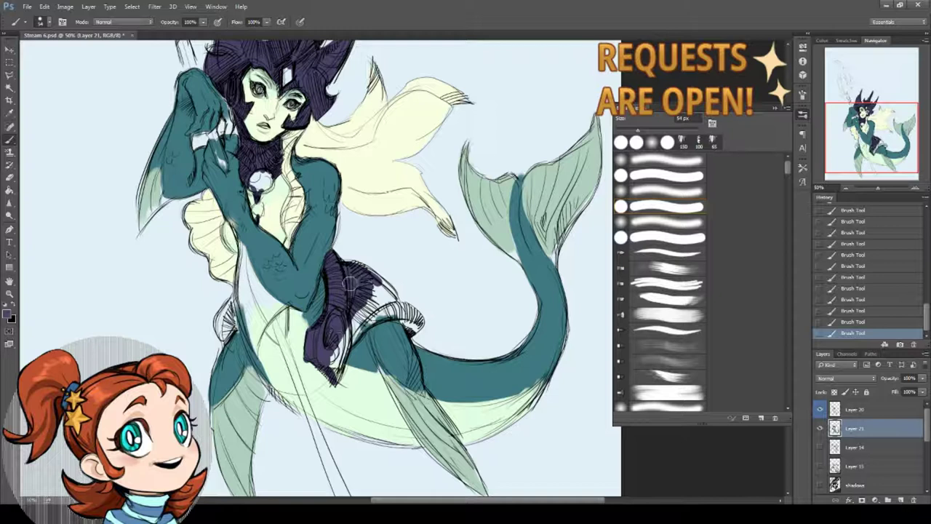
pyautogui.moveTo(336, 327); pyautogui.dragTo(336, 378)
pyautogui.moveTo(371, 294)
pyautogui.mouseDown()
pyautogui.moveTo(340, 361)
pyautogui.moveTo(371, 320)
pyautogui.mouseUp()
pyautogui.moveTo(394, 269)
pyautogui.mouseDown()
pyautogui.moveTo(367, 309)
pyautogui.moveTo(377, 305)
pyautogui.moveTo(383, 323)
pyautogui.moveTo(355, 336)
pyautogui.mouseUp()
pyautogui.moveTo(415, 300)
pyautogui.mouseDown()
pyautogui.moveTo(394, 309)
pyautogui.moveTo(416, 329)
pyautogui.mouseUp()
pyautogui.moveTo(231, 296)
pyautogui.mouseDown()
pyautogui.moveTo(222, 344)
pyautogui.moveTo(234, 327)
pyautogui.mouseUp()
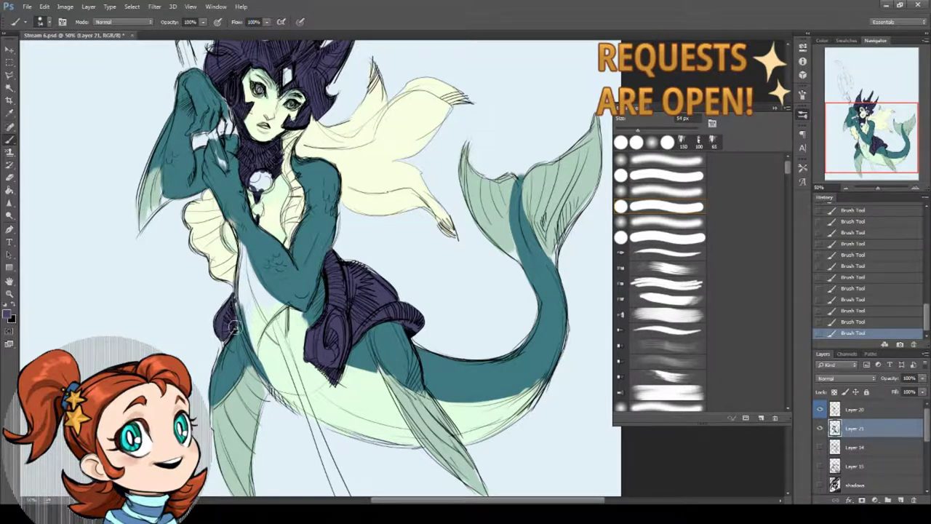
# Sample teal tones from the arm area and paint the side of the torso beneath the crossed arm down to the belly
pyautogui.keyDown('alt'); pyautogui.click(149, 149); pyautogui.keyUp('alt')
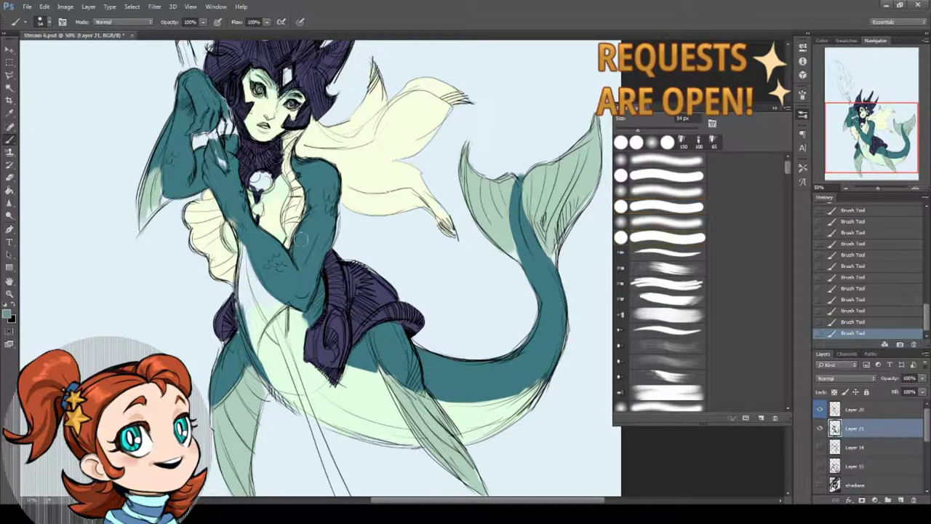
pyautogui.moveTo(251, 258)
pyautogui.mouseDown()
pyautogui.moveTo(262, 320)
pyautogui.moveTo(266, 313)
pyautogui.moveTo(258, 334)
pyautogui.mouseUp()
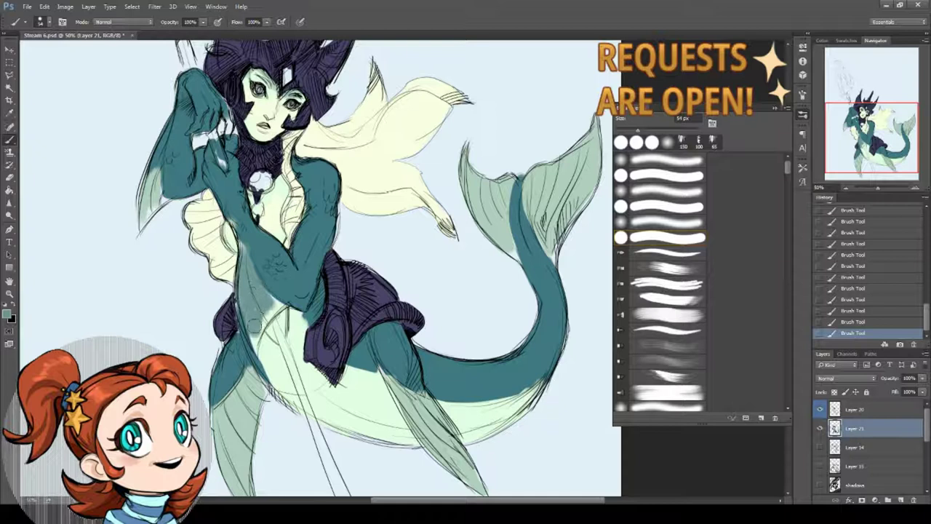
pyautogui.moveTo(255, 302); pyautogui.dragTo(269, 331)
pyautogui.keyDown('alt'); pyautogui.click(247, 228); pyautogui.keyUp('alt')
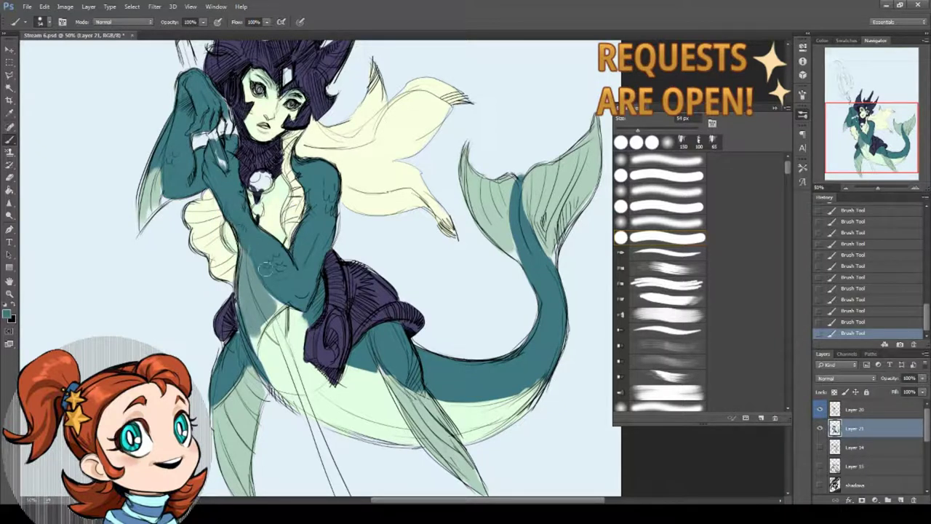
pyautogui.moveTo(266, 269)
pyautogui.mouseDown()
pyautogui.moveTo(243, 244)
pyautogui.moveTo(240, 310)
pyautogui.mouseUp()
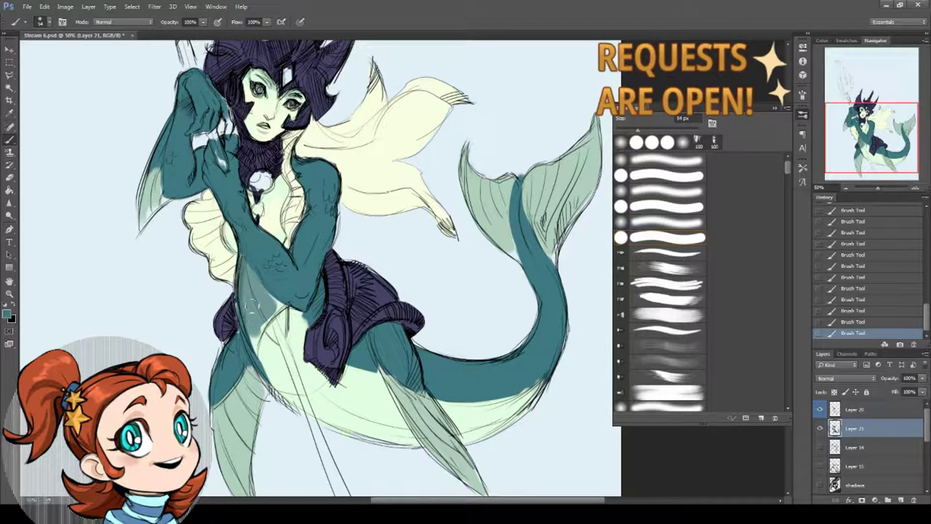
pyautogui.moveTo(244, 255); pyautogui.dragTo(240, 320)
pyautogui.moveTo(244, 285); pyautogui.dragTo(262, 358)
pyautogui.moveTo(280, 313); pyautogui.dragTo(257, 349)
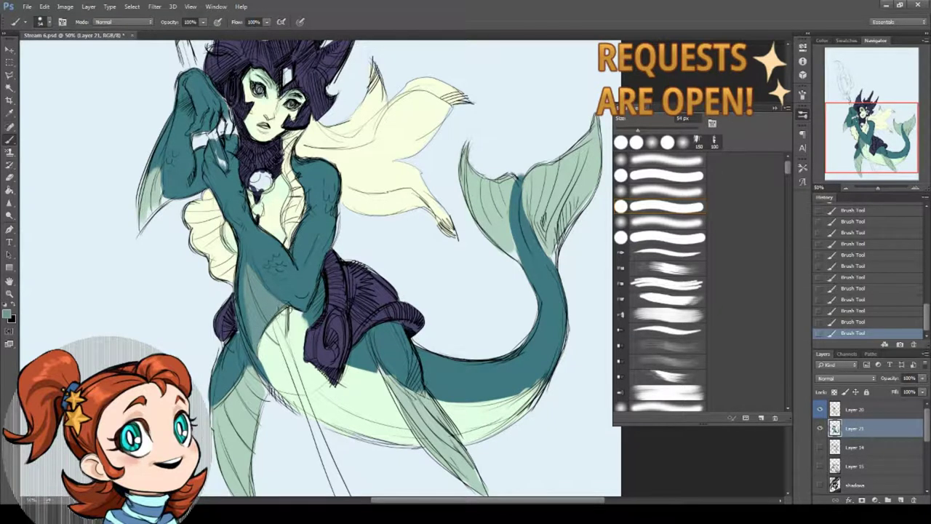
# Soften the teal edge where the thigh and tail meet the pale green underside
pyautogui.moveTo(313, 349); pyautogui.dragTo(266, 277)
pyautogui.moveTo(343, 308); pyautogui.dragTo(329, 291)
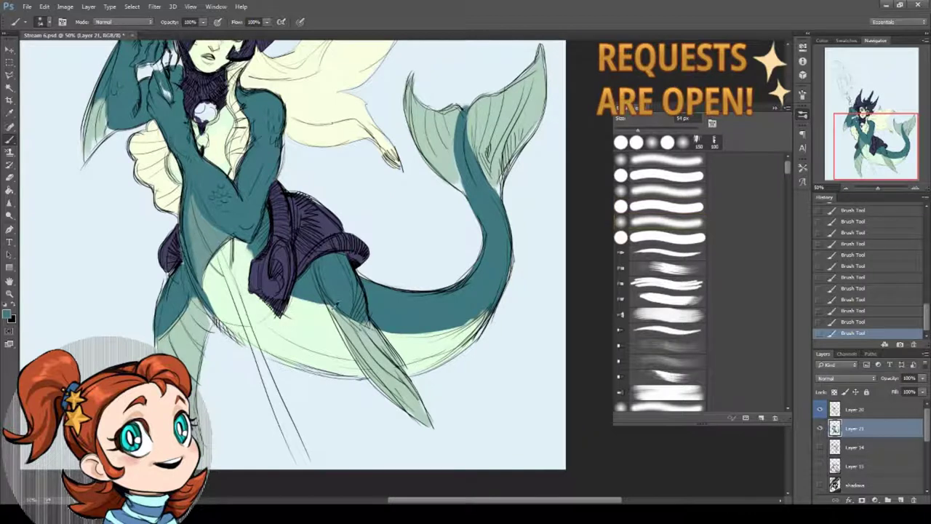
pyautogui.moveTo(348, 310); pyautogui.dragTo(298, 300)
pyautogui.moveTo(415, 326)
pyautogui.mouseDown()
pyautogui.moveTo(465, 326)
pyautogui.moveTo(457, 318)
pyautogui.mouseUp()
# Shade both tail fluke lobes with teal using a soft brush, blending from the base up along the outer edges
pyautogui.moveTo(429, 232); pyautogui.dragTo(397, 294)
pyautogui.click(659, 190)
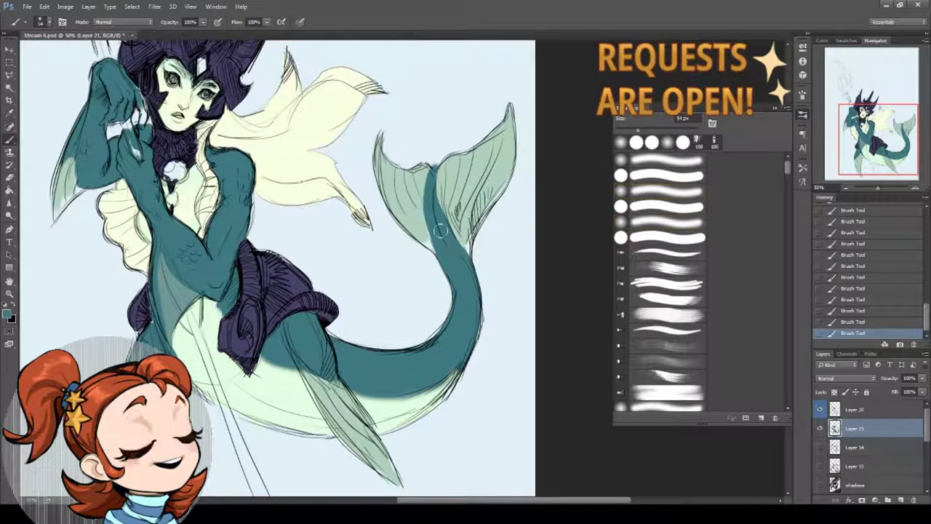
pyautogui.moveTo(433, 205); pyautogui.dragTo(393, 247)
pyautogui.moveTo(382, 182); pyautogui.dragTo(445, 251)
pyautogui.moveTo(431, 167); pyautogui.dragTo(399, 234)
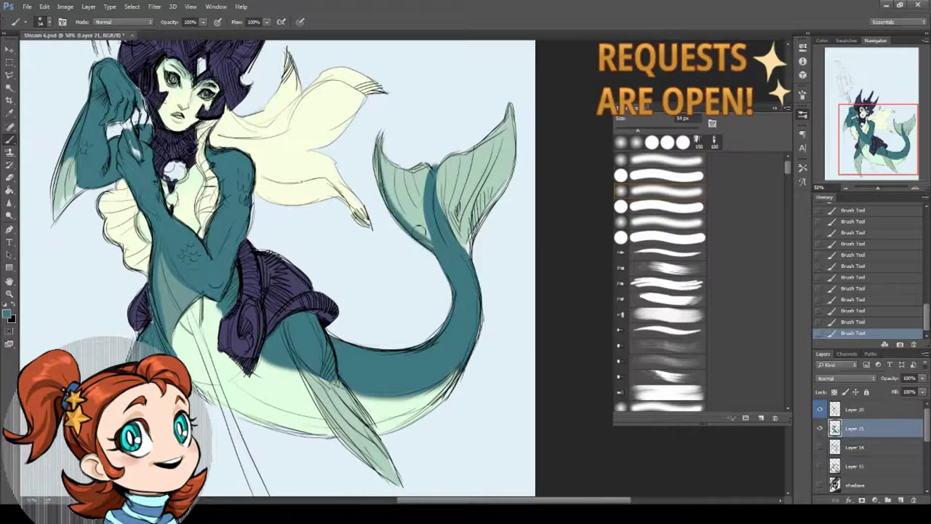
pyautogui.moveTo(392, 197); pyautogui.dragTo(451, 256)
pyautogui.moveTo(462, 218); pyautogui.dragTo(467, 247)
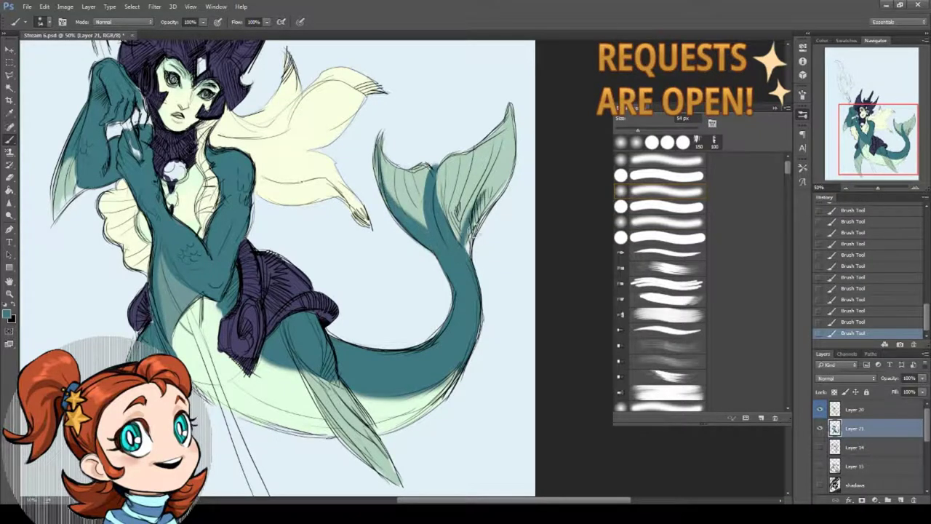
pyautogui.moveTo(481, 198); pyautogui.dragTo(470, 256)
pyautogui.moveTo(501, 183); pyautogui.dragTo(472, 234)
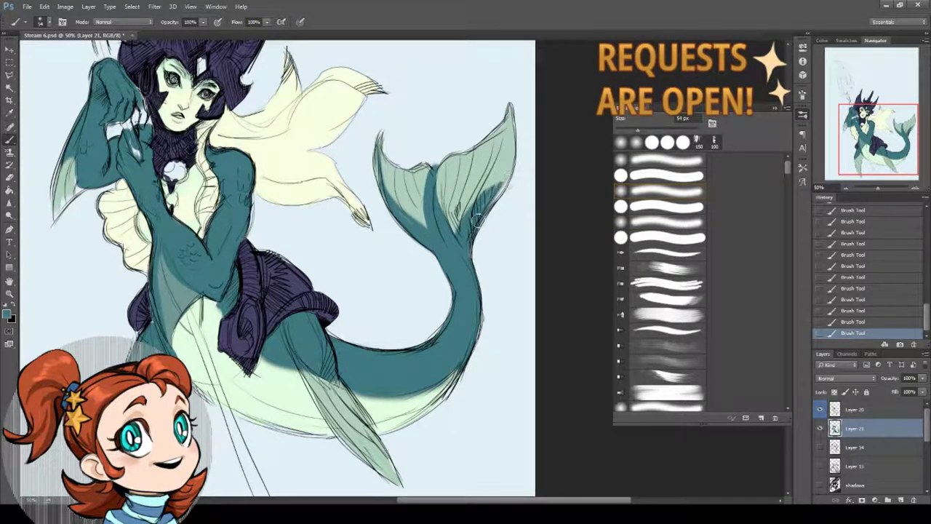
pyautogui.moveTo(518, 111)
pyautogui.mouseDown()
pyautogui.moveTo(502, 182)
pyautogui.moveTo(473, 227)
pyautogui.mouseUp()
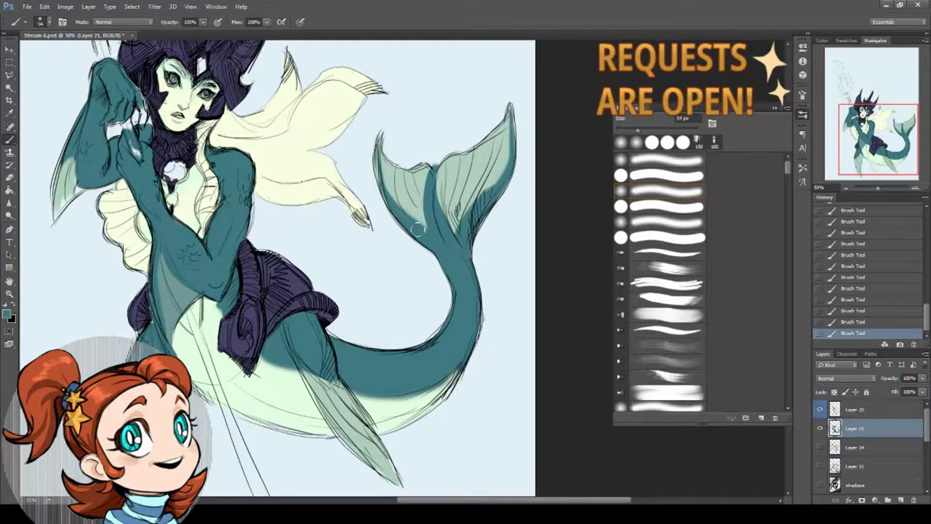
# Fill the unpainted fingers with teal and colour the forehead gem and the neck pendant gems bright cyan
pyautogui.moveTo(264, 213)
pyautogui.mouseDown()
pyautogui.moveTo(290, 264)
pyautogui.moveTo(373, 326)
pyautogui.moveTo(388, 354)
pyautogui.mouseUp()
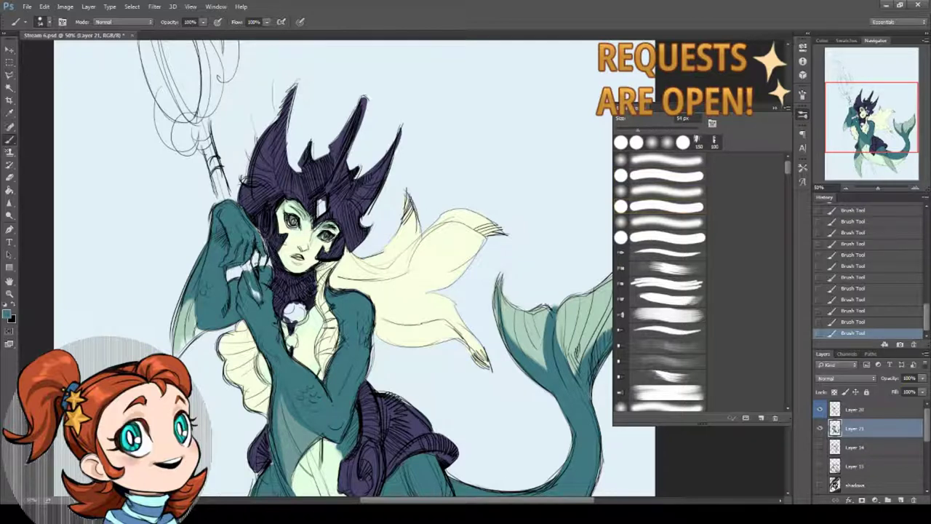
pyautogui.press('.')
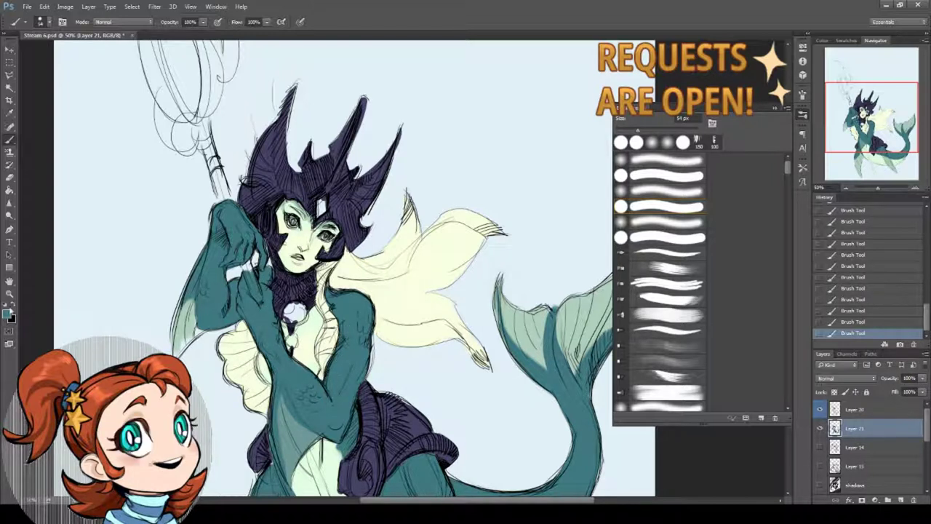
pyautogui.click(8, 313)
pyautogui.click(463, 298)
pyautogui.click(548, 217)
pyautogui.moveTo(319, 207); pyautogui.dragTo(321, 205)
pyautogui.moveTo(320, 291)
pyautogui.mouseDown()
pyautogui.moveTo(328, 232)
pyautogui.moveTo(301, 252)
pyautogui.mouseUp()
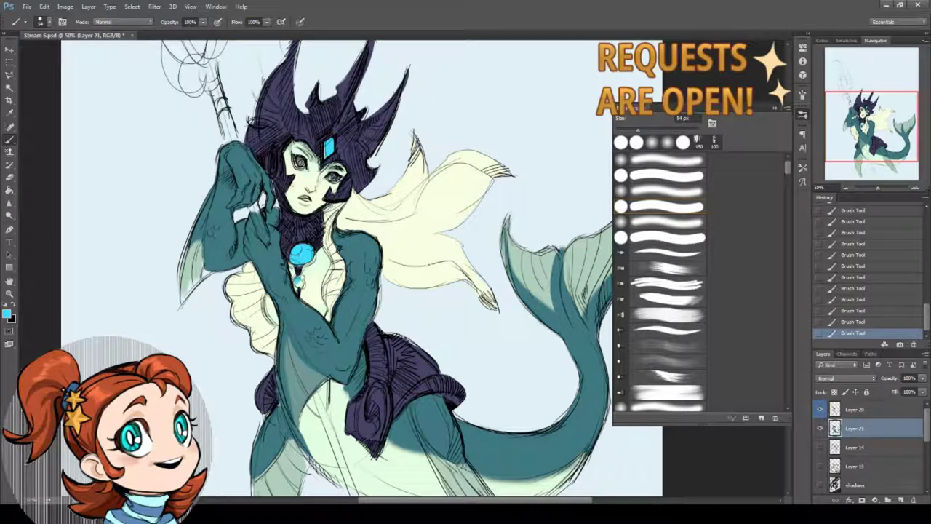
pyautogui.scroll(-2, 349, 269)
pyautogui.scroll(3, 350, 269)
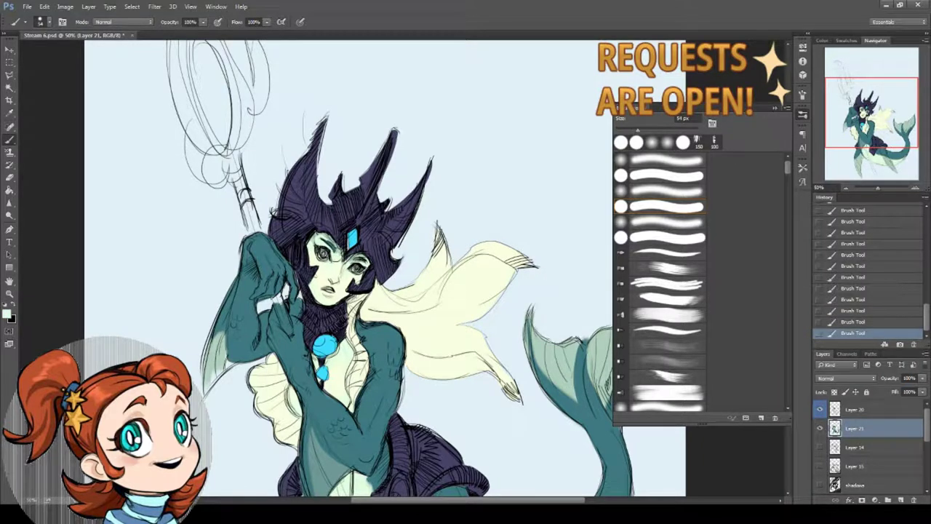
# Mix an olive foreground colour and fill the staff shaft above the raised hand and between the two hands
pyautogui.keyDown('alt'); pyautogui.click(359, 256); pyautogui.keyUp('alt')
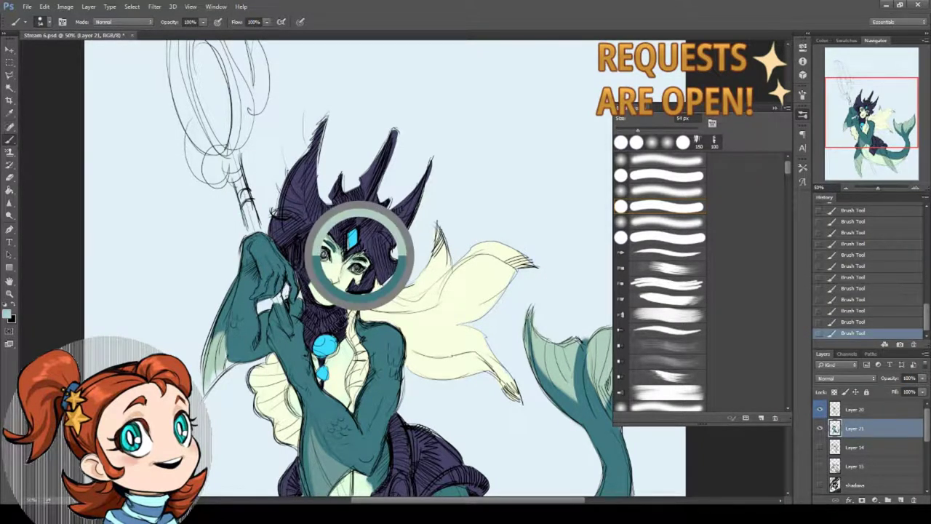
pyautogui.moveTo(291, 254); pyautogui.dragTo(328, 284)
pyautogui.click(8, 313)
pyautogui.moveTo(463, 295); pyautogui.dragTo(463, 324)
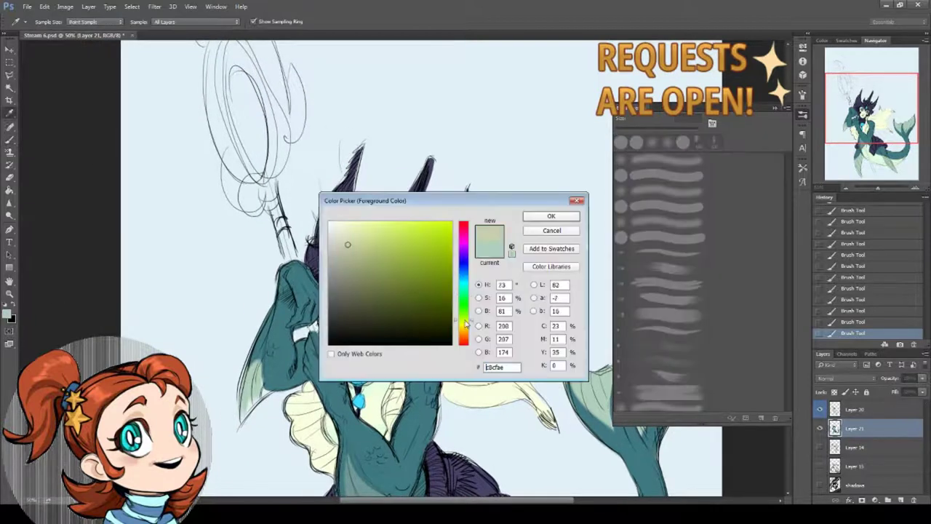
pyautogui.click(379, 269)
pyautogui.click(550, 215)
pyautogui.moveTo(276, 192); pyautogui.dragTo(291, 255)
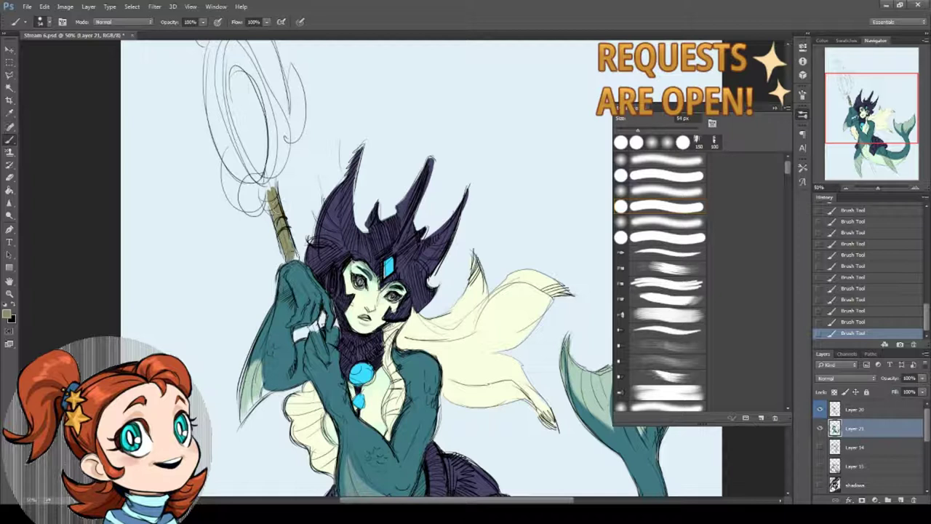
pyautogui.moveTo(291, 245); pyautogui.dragTo(276, 193)
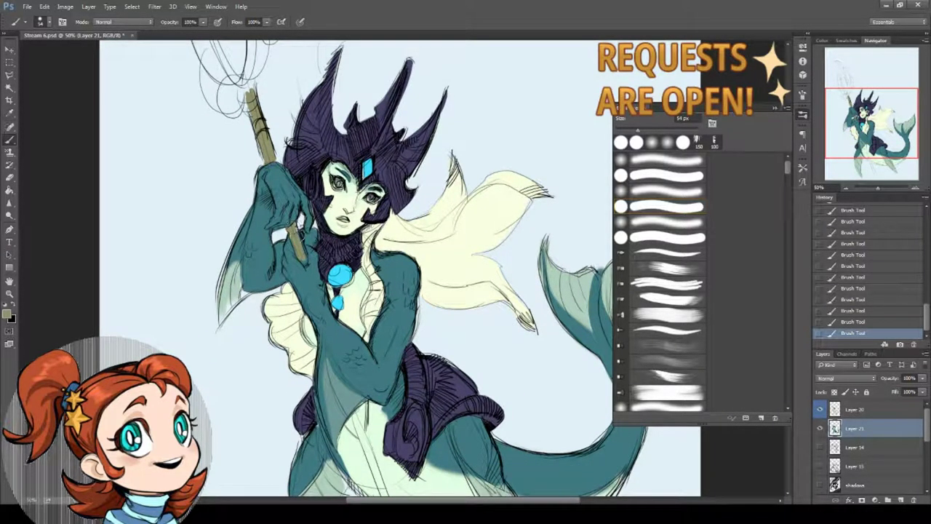
# Fill the lower staff shaft with olive from beneath the crossed arm down to the canvas's bottom edge
pyautogui.moveTo(302, 261); pyautogui.dragTo(254, 153)
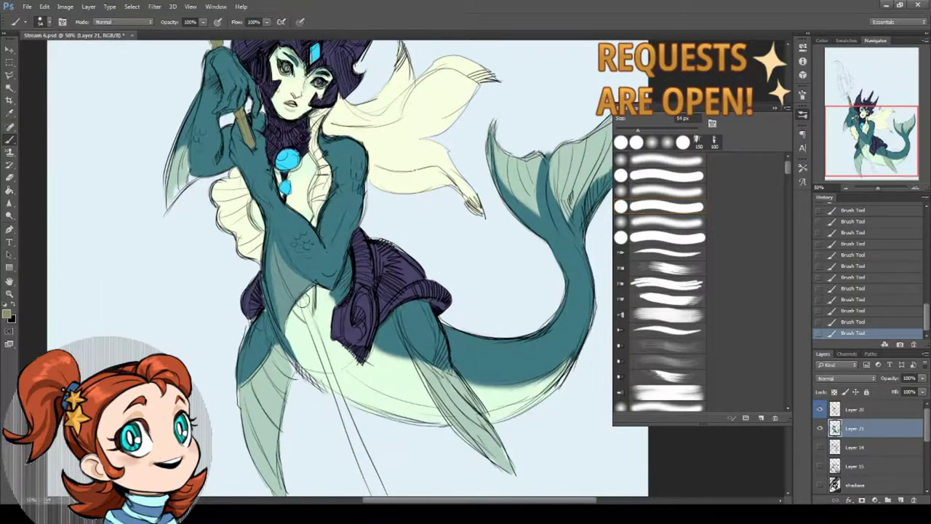
pyautogui.moveTo(296, 294)
pyautogui.mouseDown()
pyautogui.moveTo(315, 338)
pyautogui.moveTo(335, 352)
pyautogui.moveTo(355, 426)
pyautogui.mouseUp()
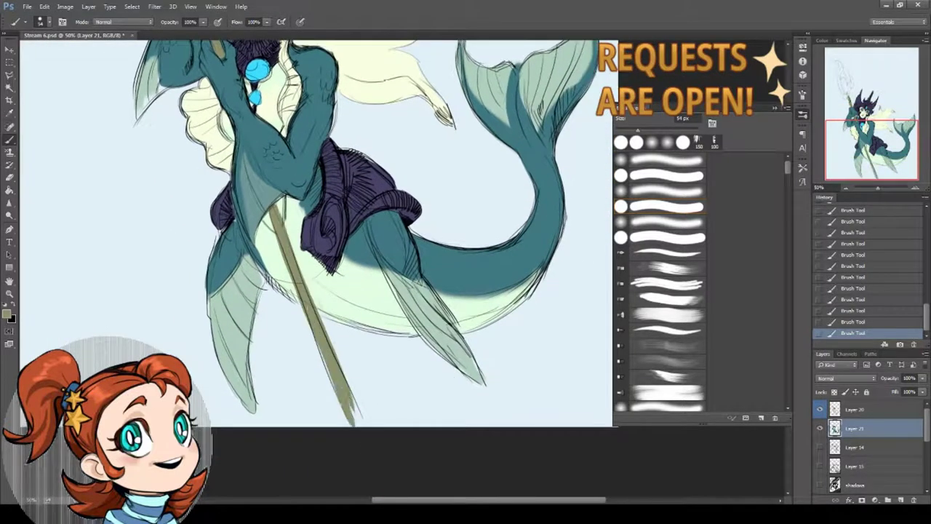
pyautogui.moveTo(342, 393); pyautogui.dragTo(355, 441)
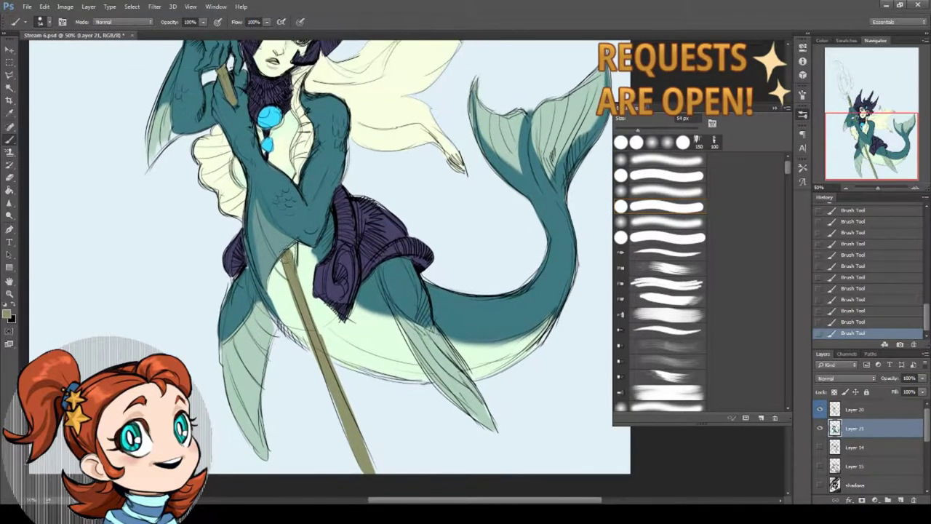
pyautogui.moveTo(285, 264)
pyautogui.mouseDown()
pyautogui.moveTo(275, 271)
pyautogui.moveTo(305, 294)
pyautogui.moveTo(358, 370)
pyautogui.mouseUp()
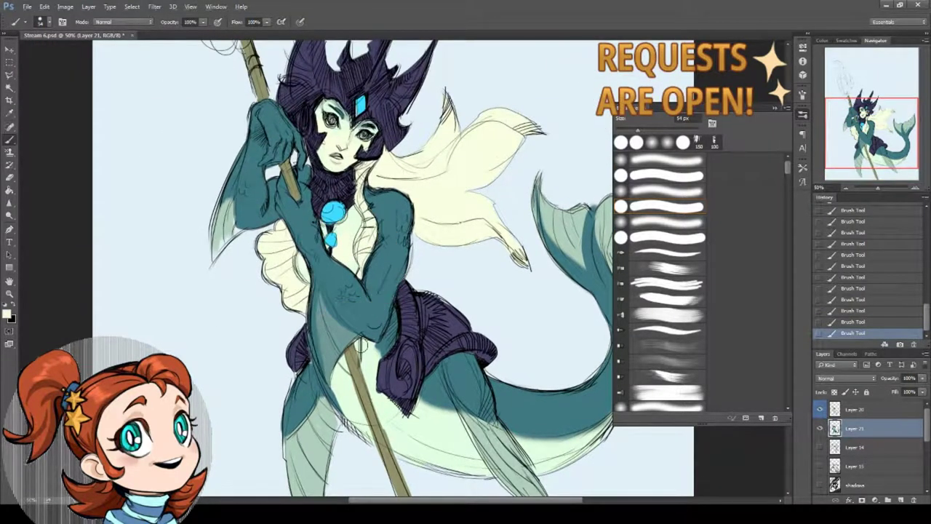
# Clean up the forearm fin's edge with sampled tones and the eraser, and save the document
pyautogui.keyDown('alt'); pyautogui.click(351, 355); pyautogui.keyUp('alt')
pyautogui.moveTo(230, 200); pyautogui.dragTo(240, 273)
pyautogui.keyDown('alt'); pyautogui.click(240, 273); pyautogui.keyUp('alt')
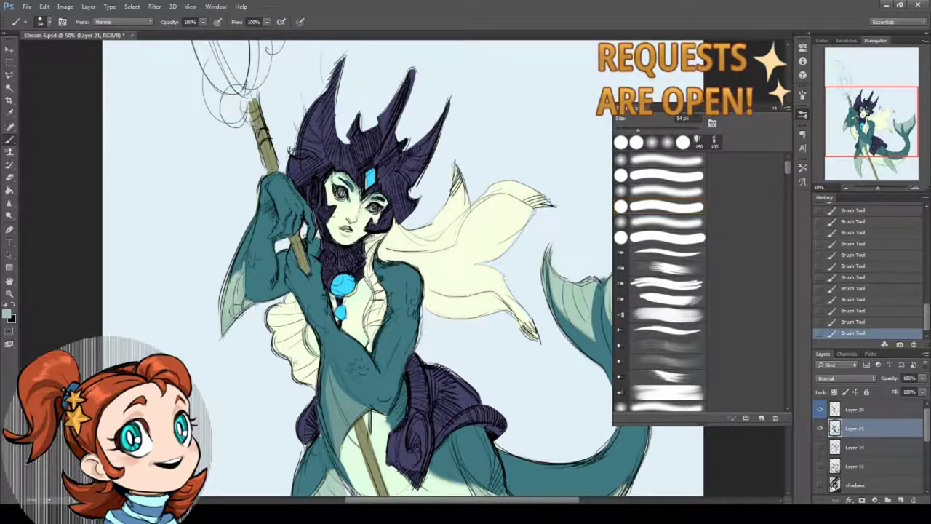
pyautogui.keyDown('alt'); pyautogui.click(241, 261); pyautogui.keyUp('alt')
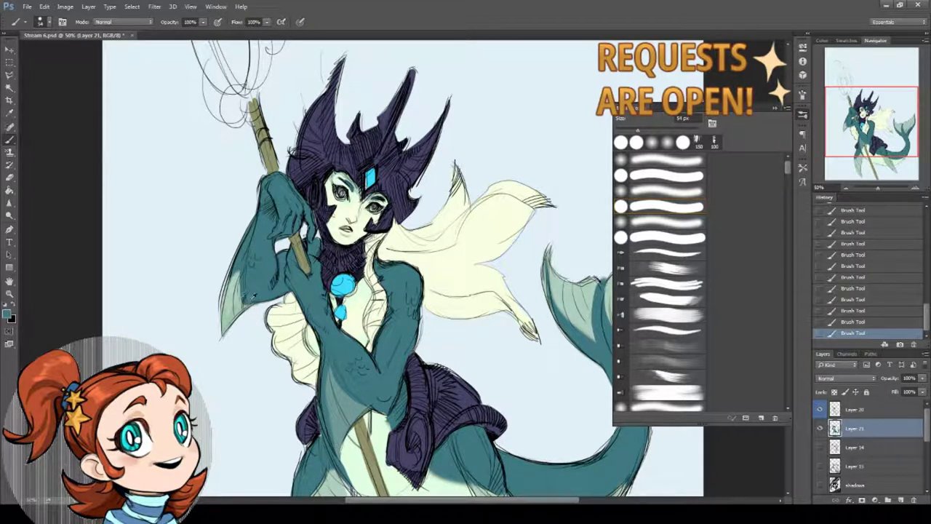
pyautogui.press('e')
pyautogui.moveTo(260, 311); pyautogui.dragTo(226, 299)
pyautogui.click(27, 5)
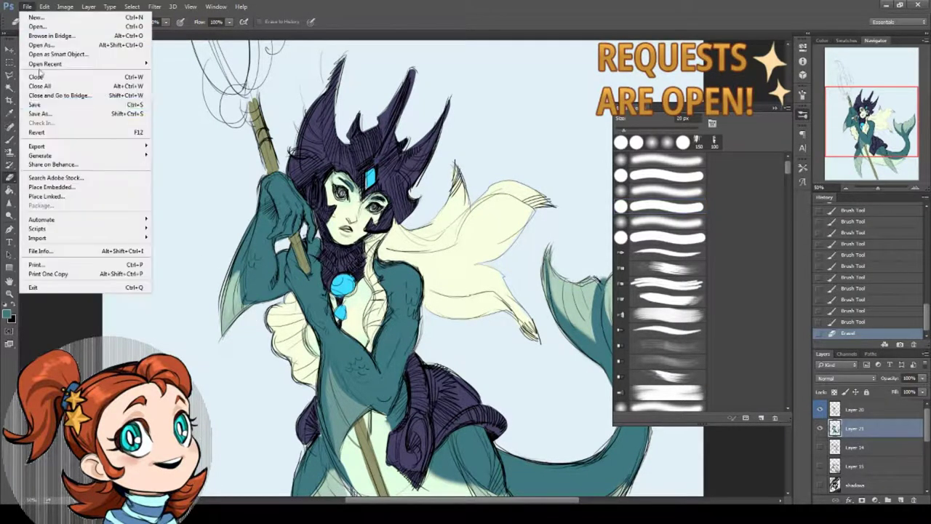
pyautogui.click(43, 111)
# Sample the shaft's olive and paint the inner oval ring of the staff head down to the shaft
pyautogui.scroll(3, 37, 141)
pyautogui.press('b')
pyautogui.keyDown('alt'); pyautogui.click(283, 243); pyautogui.keyUp('alt')
pyautogui.scroll(3, 282, 243)
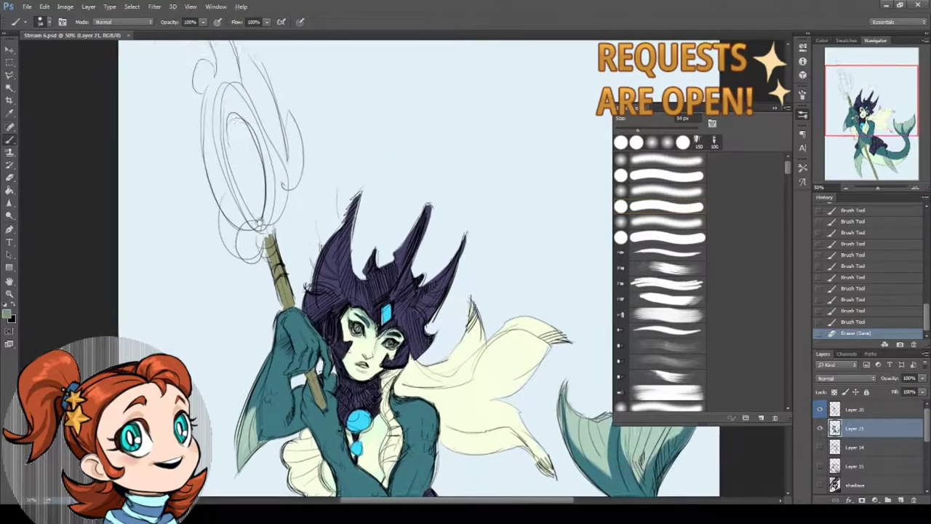
pyautogui.moveTo(269, 243)
pyautogui.mouseDown()
pyautogui.moveTo(231, 139)
pyautogui.moveTo(268, 247)
pyautogui.mouseUp()
pyautogui.moveTo(232, 138); pyautogui.dragTo(276, 266)
pyautogui.moveTo(275, 180); pyautogui.dragTo(271, 239)
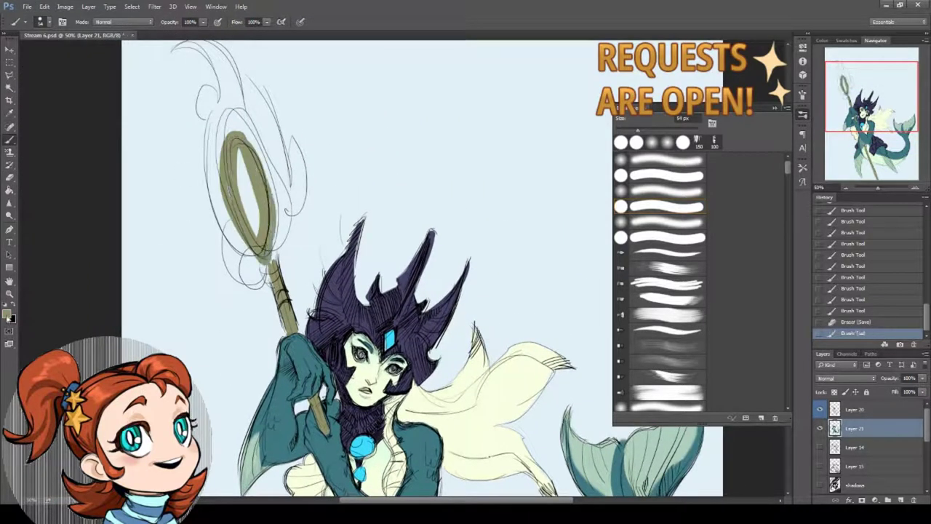
# Choose a near-white colour and paint the band around both sides of the staff's olive ring
pyautogui.click(7, 314)
pyautogui.click(542, 215)
pyautogui.moveTo(224, 204)
pyautogui.mouseDown()
pyautogui.moveTo(222, 139)
pyautogui.moveTo(228, 207)
pyautogui.mouseUp()
pyautogui.moveTo(279, 205); pyautogui.dragTo(278, 248)
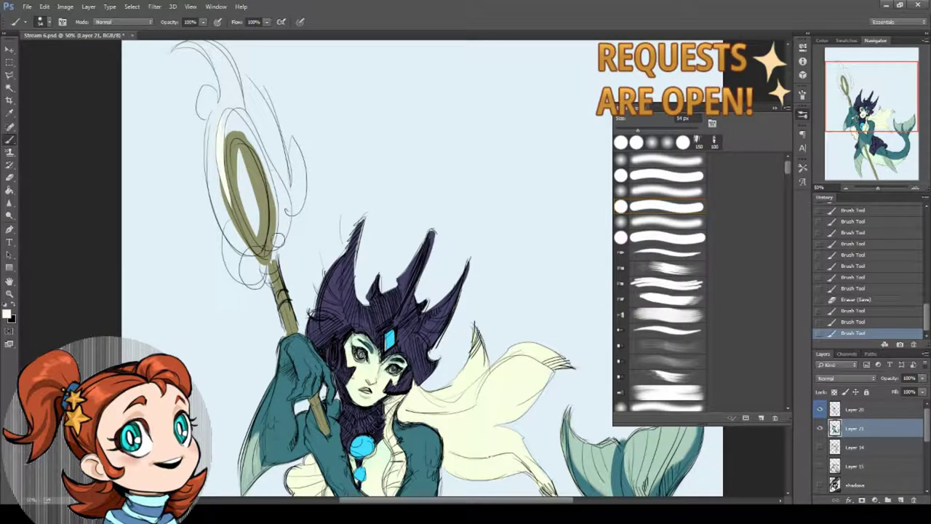
pyautogui.moveTo(281, 187); pyautogui.dragTo(282, 247)
# Paint the staff head's curved crest with cyan sampled from the forehead gem, and its outer frame and scrolls with a deeper cyan
pyautogui.keyDown('alt'); pyautogui.click(390, 336); pyautogui.keyUp('alt')
pyautogui.scroll(1, 176, 98)
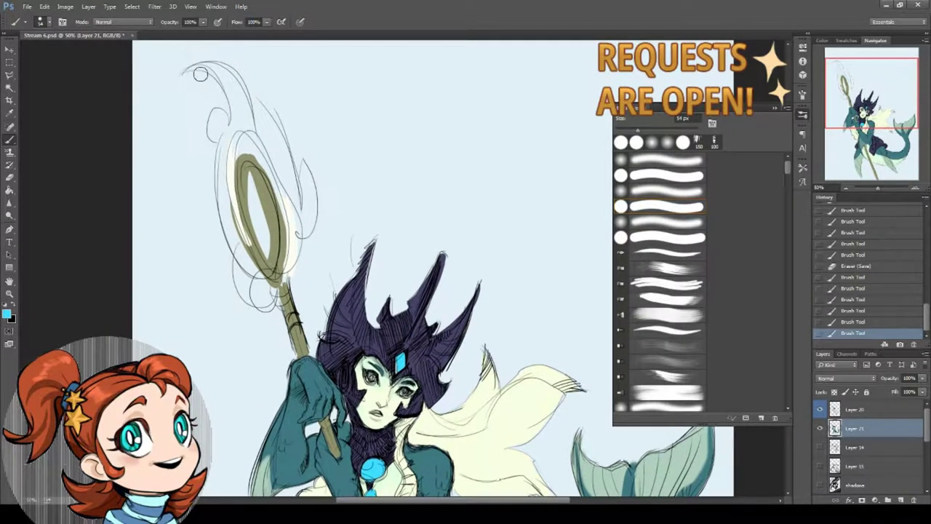
pyautogui.moveTo(190, 69); pyautogui.dragTo(244, 127)
pyautogui.moveTo(237, 95)
pyautogui.mouseDown()
pyautogui.moveTo(251, 135)
pyautogui.moveTo(218, 125)
pyautogui.moveTo(225, 149)
pyautogui.moveTo(292, 222)
pyautogui.moveTo(295, 258)
pyautogui.mouseUp()
pyautogui.click(7, 314)
pyautogui.press('Return')
pyautogui.moveTo(255, 117); pyautogui.dragTo(300, 241)
pyautogui.moveTo(222, 149)
pyautogui.mouseDown()
pyautogui.moveTo(251, 264)
pyautogui.moveTo(251, 313)
pyautogui.mouseUp()
# Shade the staff head's outer frame and scrolls with muted teal, and brighten the fin below the crest with sampled cyan
pyautogui.click(7, 314)
pyautogui.press('Return')
pyautogui.moveTo(234, 177); pyautogui.dragTo(249, 234)
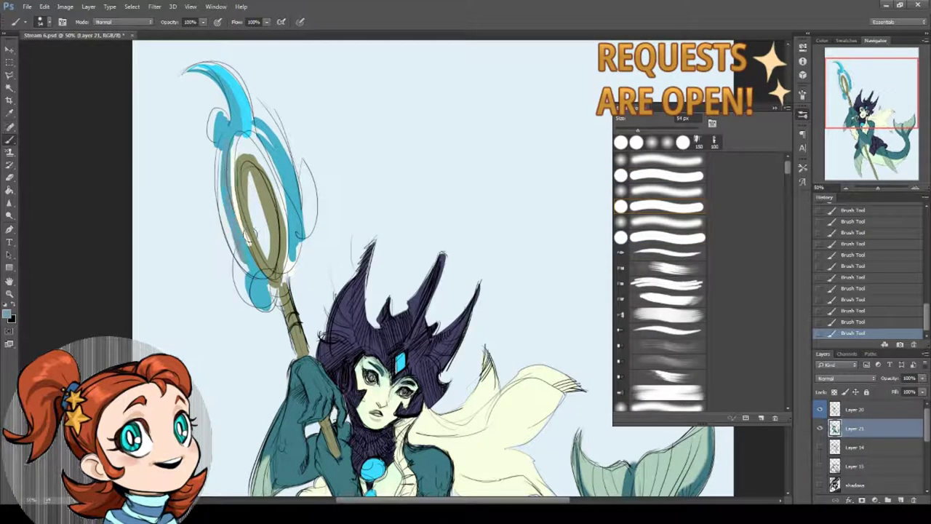
pyautogui.moveTo(242, 167); pyautogui.dragTo(224, 264)
pyautogui.moveTo(241, 137)
pyautogui.mouseDown()
pyautogui.moveTo(275, 175)
pyautogui.moveTo(287, 236)
pyautogui.moveTo(258, 131)
pyautogui.moveTo(301, 208)
pyautogui.moveTo(302, 169)
pyautogui.moveTo(305, 236)
pyautogui.moveTo(290, 275)
pyautogui.mouseUp()
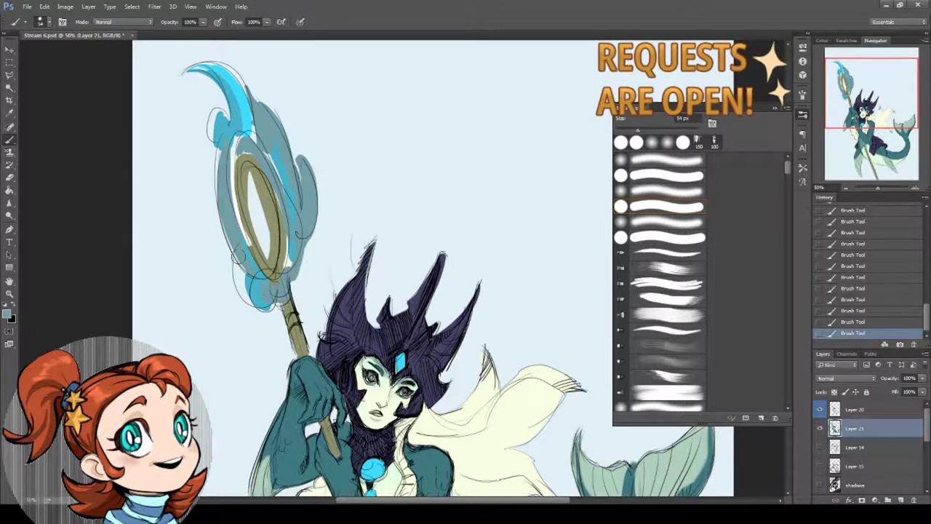
pyautogui.moveTo(218, 145); pyautogui.dragTo(229, 124)
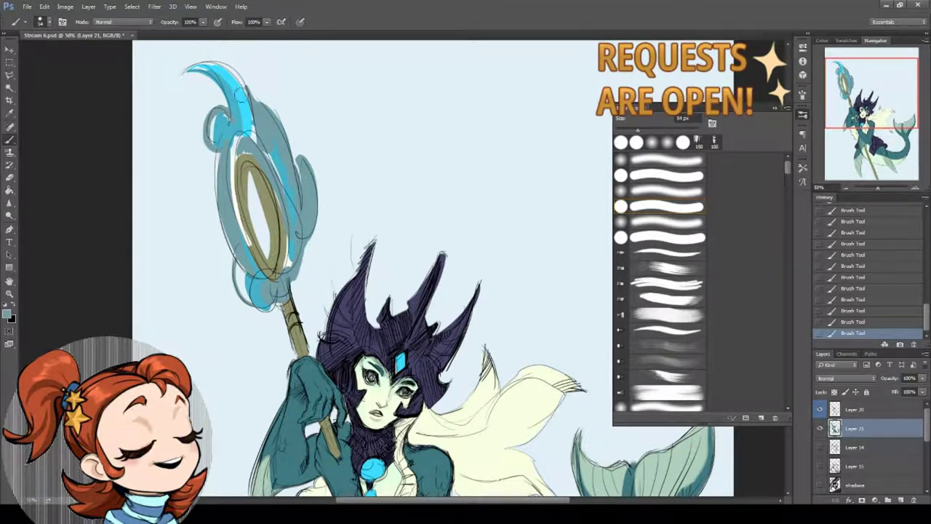
pyautogui.keyDown('alt'); pyautogui.click(239, 93); pyautogui.keyUp('alt')
pyautogui.moveTo(248, 106); pyautogui.dragTo(278, 156)
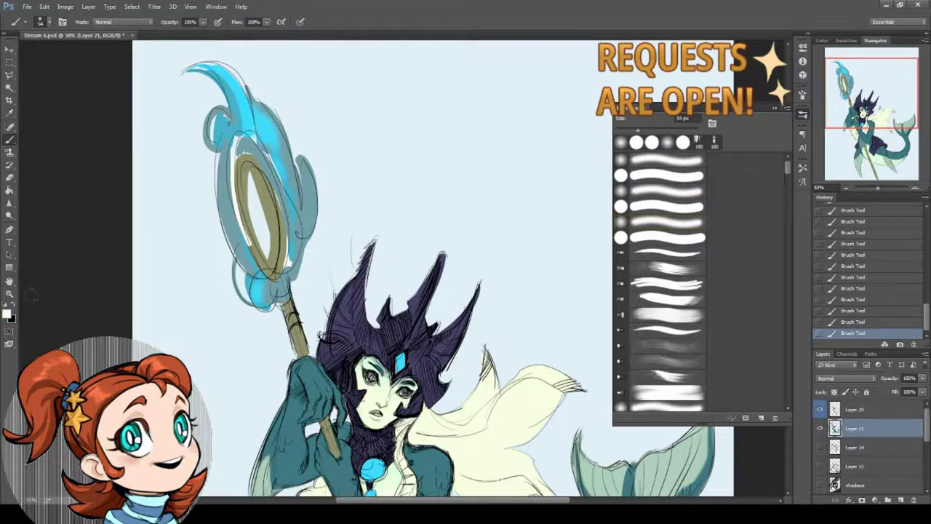
# Set the foreground to white and draw thin highlight lines and spirals on the staff head's frame with a 24 px brush
pyautogui.press('i')
pyautogui.click(7, 314)
pyautogui.click(578, 230)
pyautogui.press('b')
pyautogui.rightClick(297, 124)
pyautogui.press('Escape')
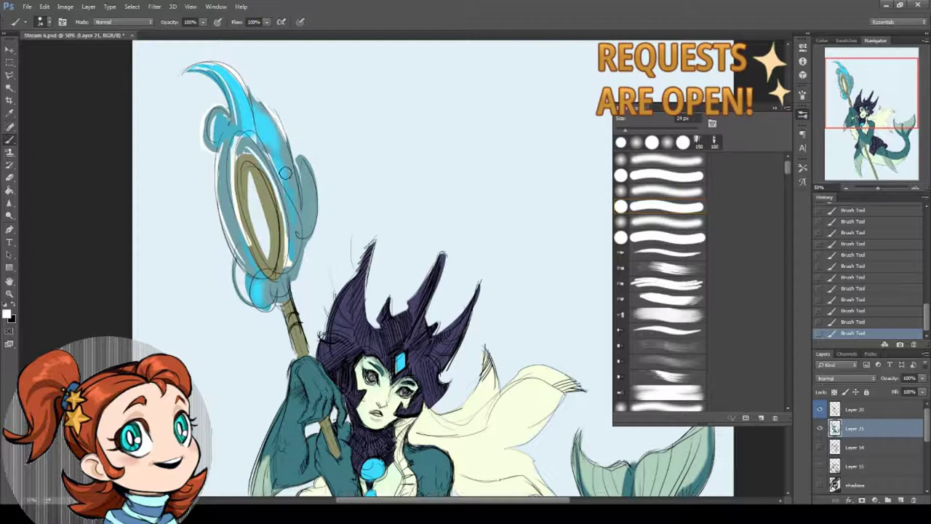
pyautogui.moveTo(285, 172)
pyautogui.mouseDown()
pyautogui.moveTo(319, 189)
pyautogui.moveTo(304, 171)
pyautogui.moveTo(313, 236)
pyautogui.mouseUp()
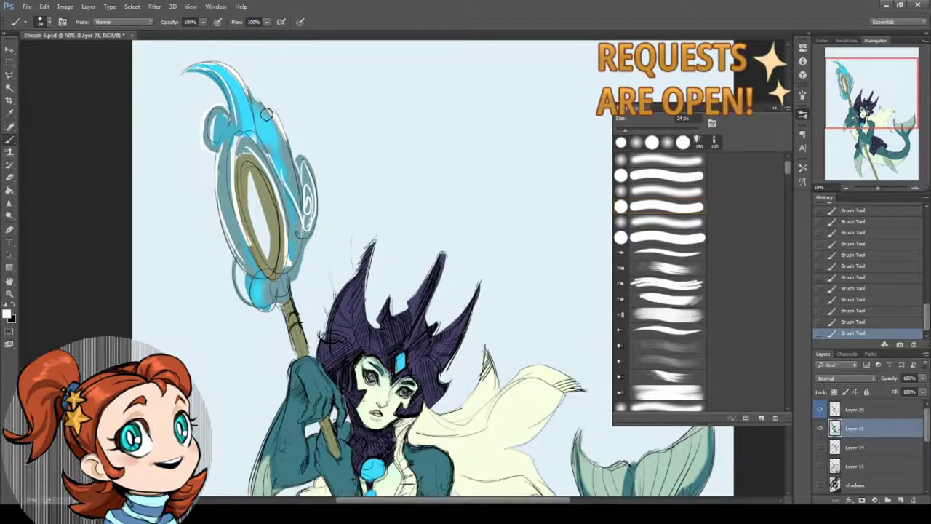
pyautogui.moveTo(248, 290); pyautogui.dragTo(208, 93)
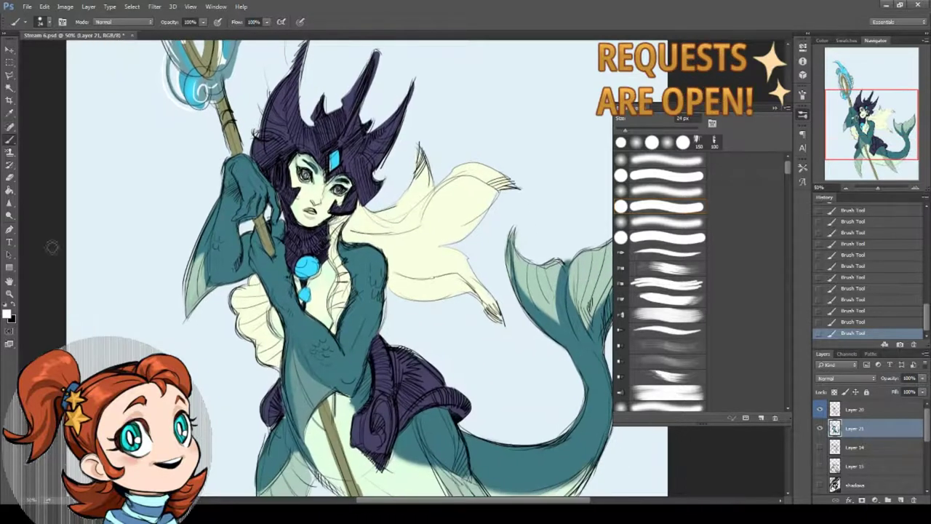
# Add white highlights to the round neck pendant and the forehead gem
pyautogui.moveTo(300, 259)
pyautogui.mouseDown()
pyautogui.moveTo(316, 274)
pyautogui.moveTo(307, 288)
pyautogui.mouseUp()
pyautogui.moveTo(336, 152); pyautogui.dragTo(339, 182)
pyautogui.moveTo(313, 218); pyautogui.dragTo(313, 263)
# Mix a lighter purple from the helmet colour and brush highlights onto the helmet horns, collar and waist cloth
pyautogui.press('i')
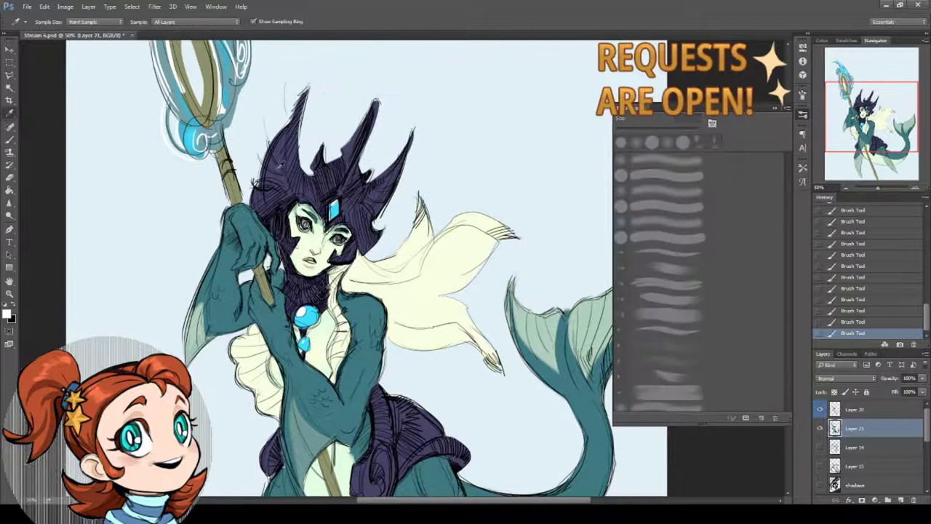
pyautogui.click(279, 165)
pyautogui.click(9, 314)
pyautogui.press('Return')
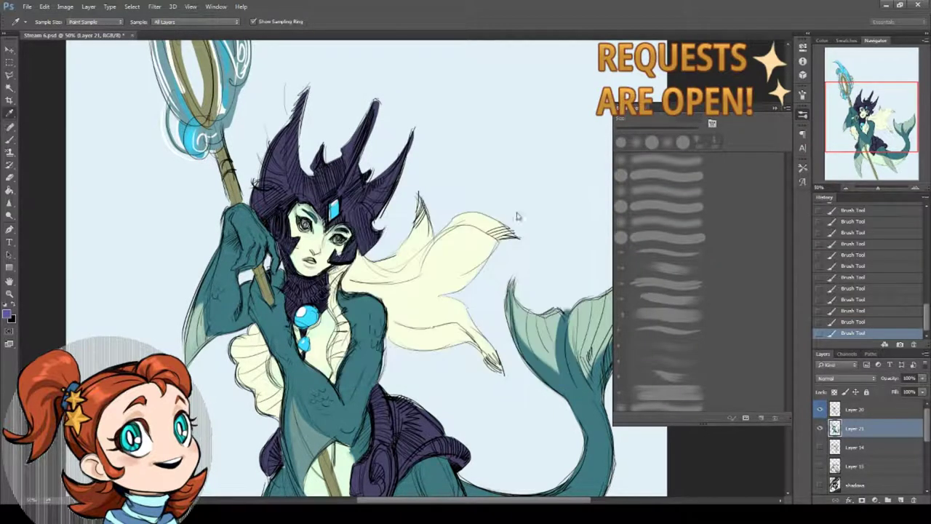
pyautogui.press('b')
pyautogui.moveTo(273, 156); pyautogui.dragTo(295, 129)
pyautogui.moveTo(285, 178); pyautogui.dragTo(295, 135)
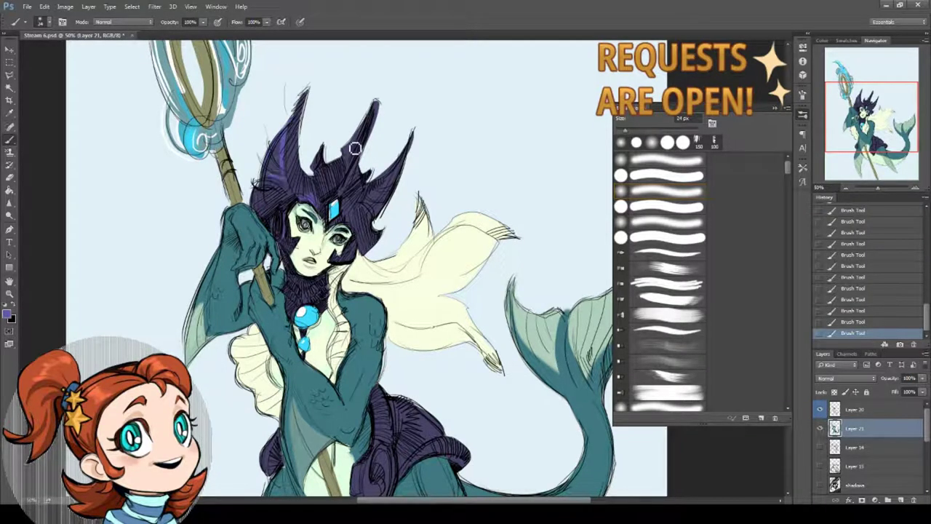
pyautogui.moveTo(354, 154)
pyautogui.mouseDown()
pyautogui.moveTo(369, 120)
pyautogui.moveTo(364, 131)
pyautogui.mouseUp()
pyautogui.moveTo(295, 225); pyautogui.dragTo(287, 178)
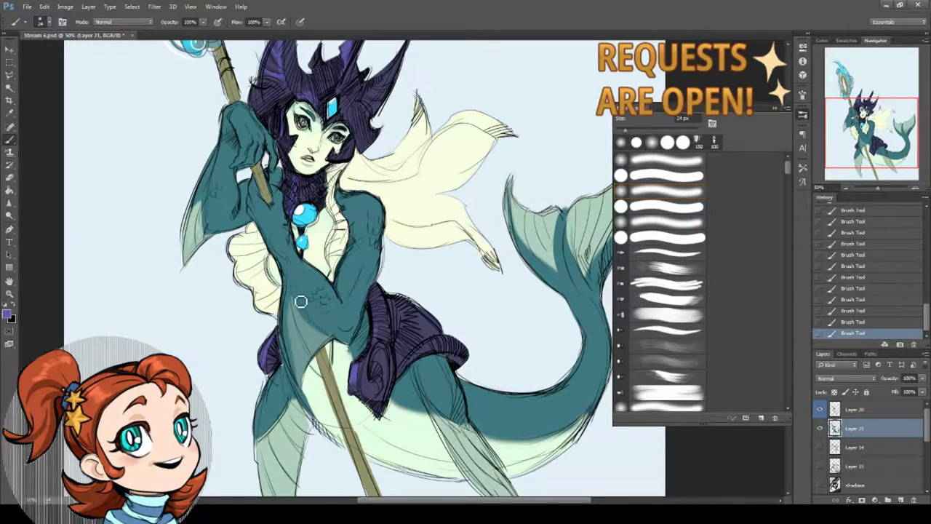
# Choose a darker teal, set the soft brush to 32 px and shade the raised hand and forearm
pyautogui.scroll(2, 301, 301)
pyautogui.press('i')
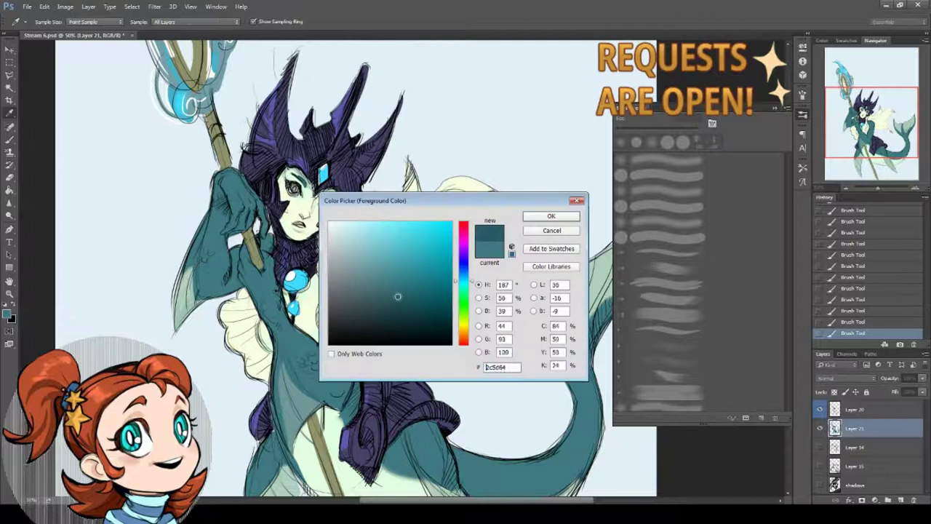
pyautogui.press('Return')
pyautogui.press('b')
pyautogui.rightClick(397, 227)
pyautogui.write('32')
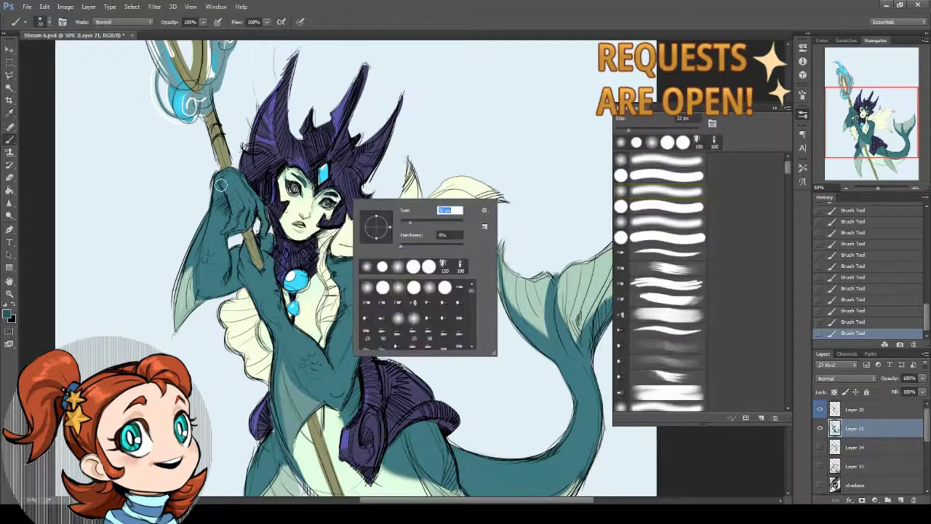
pyautogui.press('Return')
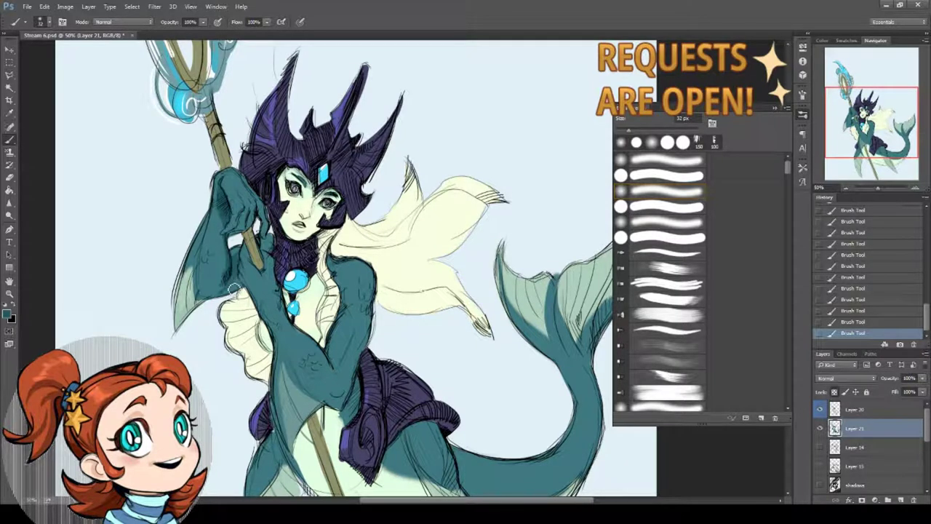
# Lock Layer 21's transparent pixels and shade the undersides of both arms and the elbow with dark teal
pyautogui.click(835, 392)
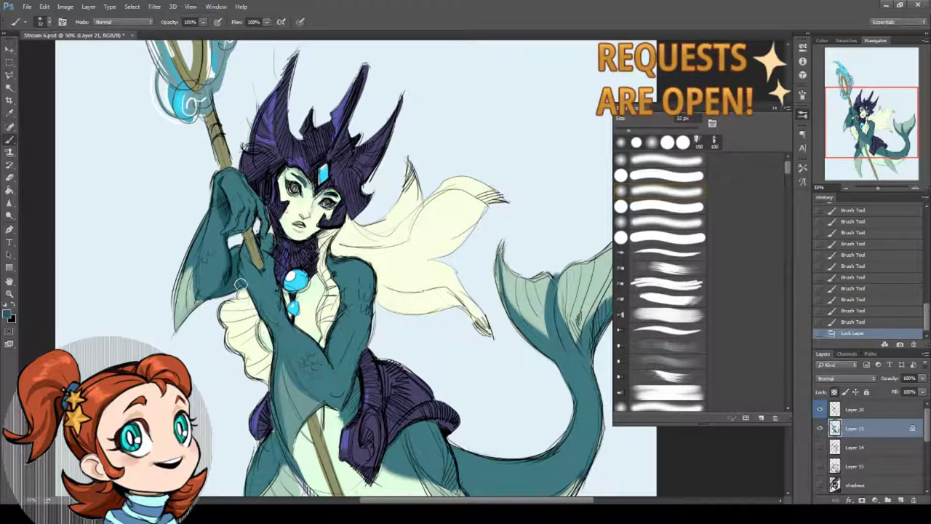
pyautogui.moveTo(251, 296)
pyautogui.mouseDown()
pyautogui.moveTo(238, 258)
pyautogui.moveTo(222, 288)
pyautogui.mouseUp()
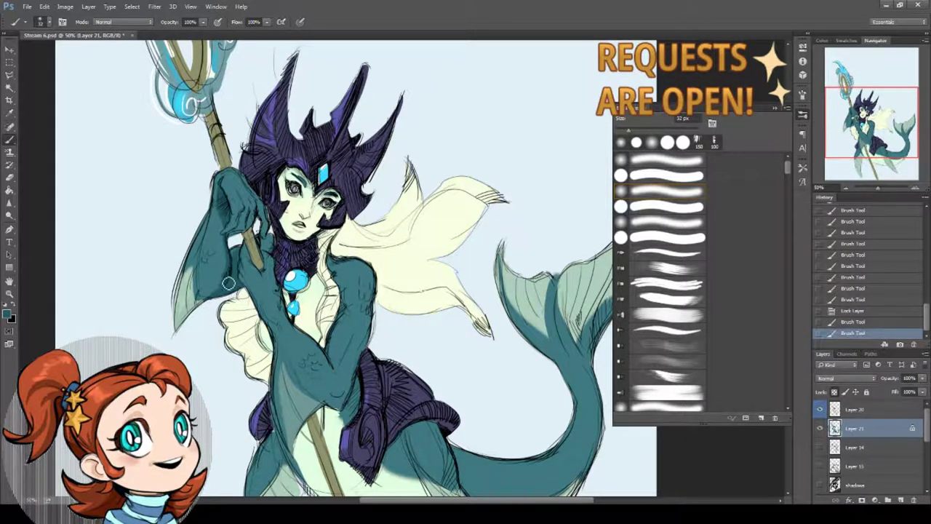
pyautogui.moveTo(236, 256)
pyautogui.mouseDown()
pyautogui.moveTo(221, 285)
pyautogui.moveTo(173, 237)
pyautogui.moveTo(288, 313)
pyautogui.mouseUp()
pyautogui.moveTo(266, 281)
pyautogui.mouseDown()
pyautogui.moveTo(294, 323)
pyautogui.moveTo(294, 315)
pyautogui.moveTo(294, 347)
pyautogui.mouseUp()
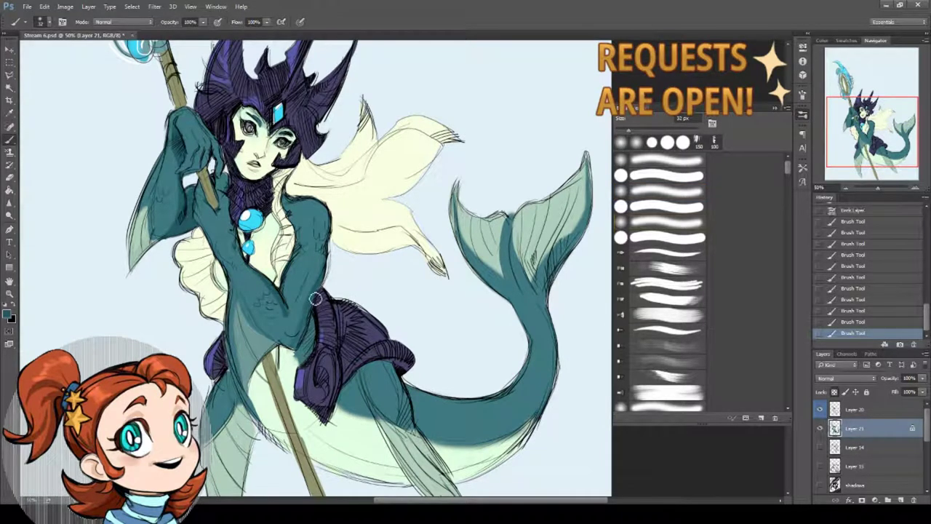
pyautogui.moveTo(320, 293); pyautogui.dragTo(307, 315)
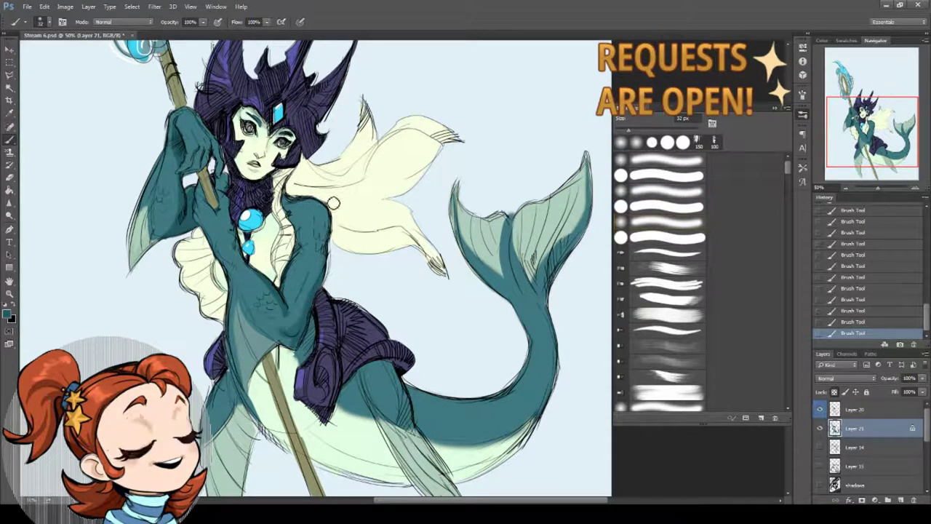
# Select the teal arm areas with the Magic Wand and shade the upper arm with a larger soft brush
pyautogui.rightClick(328, 207)
pyautogui.press('w')
pyautogui.click(279, 305)
pyautogui.press('b')
pyautogui.rightClick(368, 179)
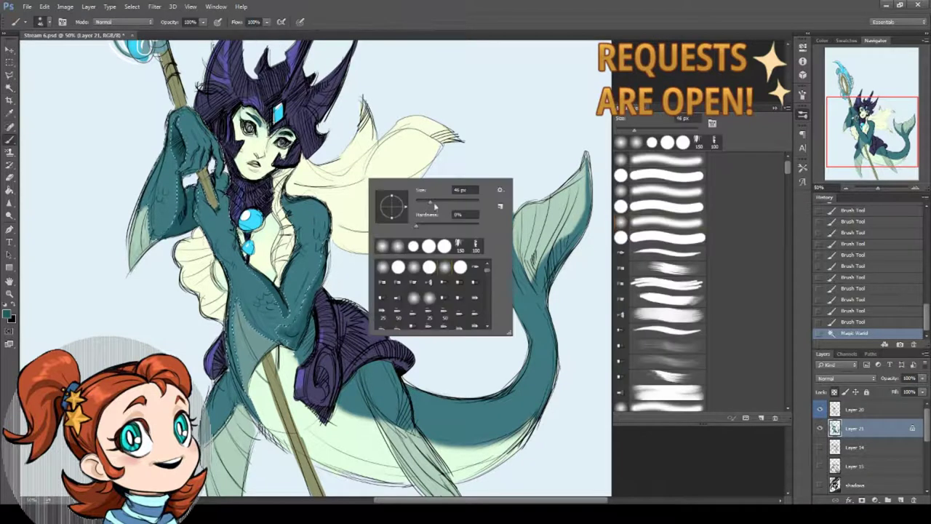
pyautogui.moveTo(320, 219)
pyautogui.mouseDown()
pyautogui.moveTo(325, 234)
pyautogui.moveTo(314, 253)
pyautogui.mouseUp()
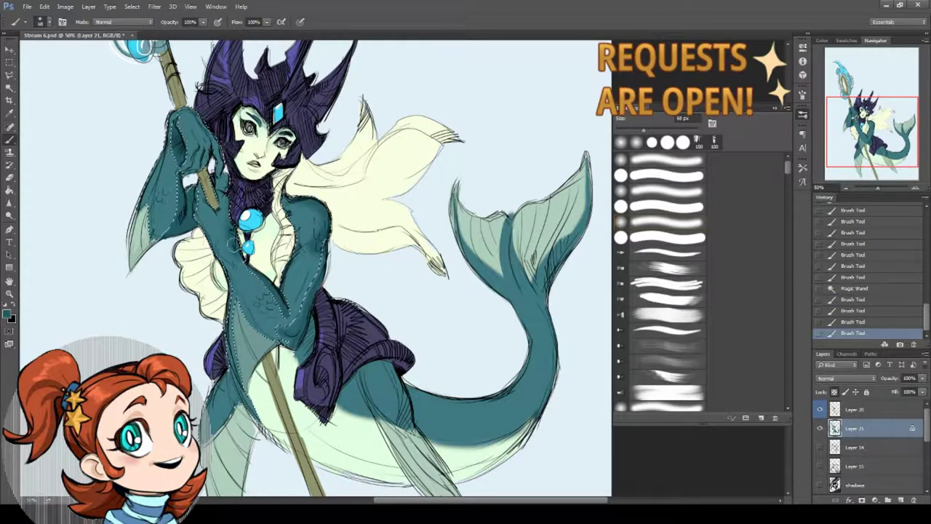
# Finish shading the selected arms, select the teal tail with the Magic Wand, shade its thigh, upper edge and fluke, and deselect
pyautogui.moveTo(232, 236); pyautogui.dragTo(233, 364)
pyautogui.moveTo(311, 255); pyautogui.dragTo(309, 311)
pyautogui.press('w')
pyautogui.click(439, 414)
pyautogui.press('b')
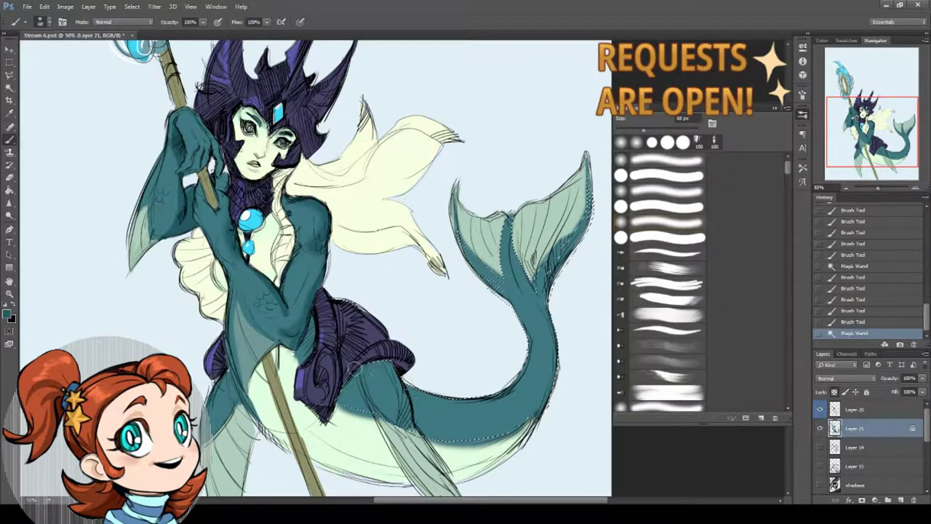
pyautogui.moveTo(413, 393); pyautogui.dragTo(354, 358)
pyautogui.moveTo(586, 182); pyautogui.dragTo(509, 240)
pyautogui.moveTo(396, 375); pyautogui.dragTo(451, 436)
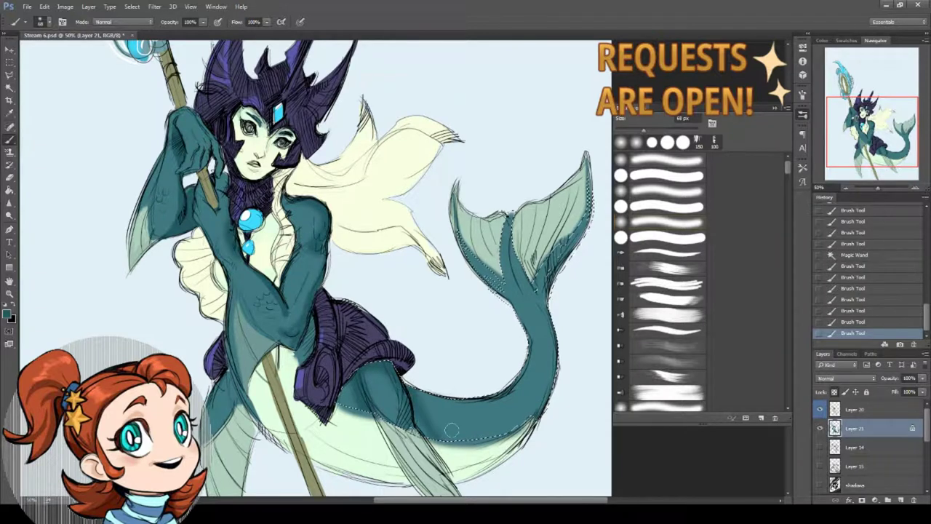
pyautogui.moveTo(582, 186); pyautogui.dragTo(480, 291)
pyautogui.moveTo(582, 240); pyautogui.dragTo(517, 430)
pyautogui.moveTo(509, 328); pyautogui.dragTo(533, 364)
pyautogui.hotkey('ctrl', 'd')
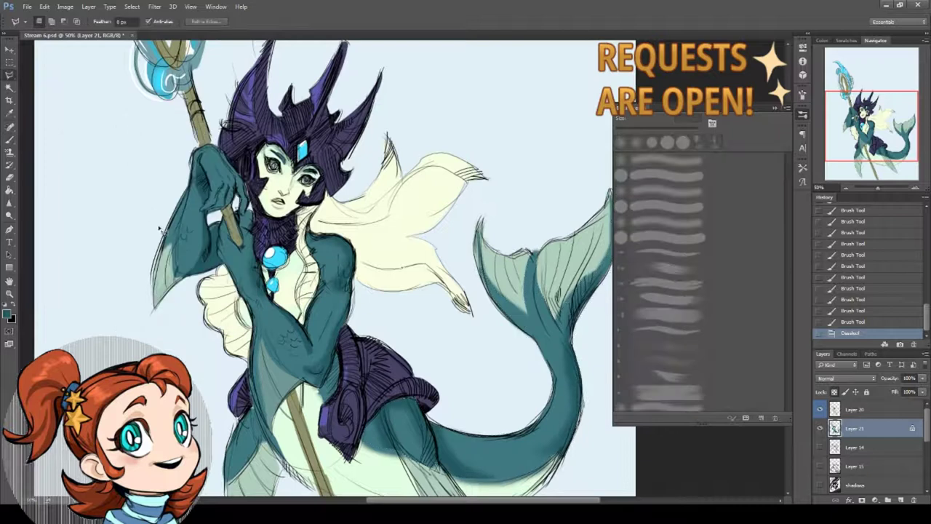
# Brush soft teal shading onto the thigh beneath the waist cloth and around the elbow
pyautogui.moveTo(389, 429)
pyautogui.mouseDown()
pyautogui.moveTo(360, 386)
pyautogui.moveTo(339, 417)
pyautogui.mouseUp()
pyautogui.moveTo(372, 402)
pyautogui.mouseDown()
pyautogui.moveTo(347, 422)
pyautogui.moveTo(360, 424)
pyautogui.moveTo(336, 421)
pyautogui.mouseUp()
pyautogui.moveTo(299, 314); pyautogui.dragTo(325, 318)
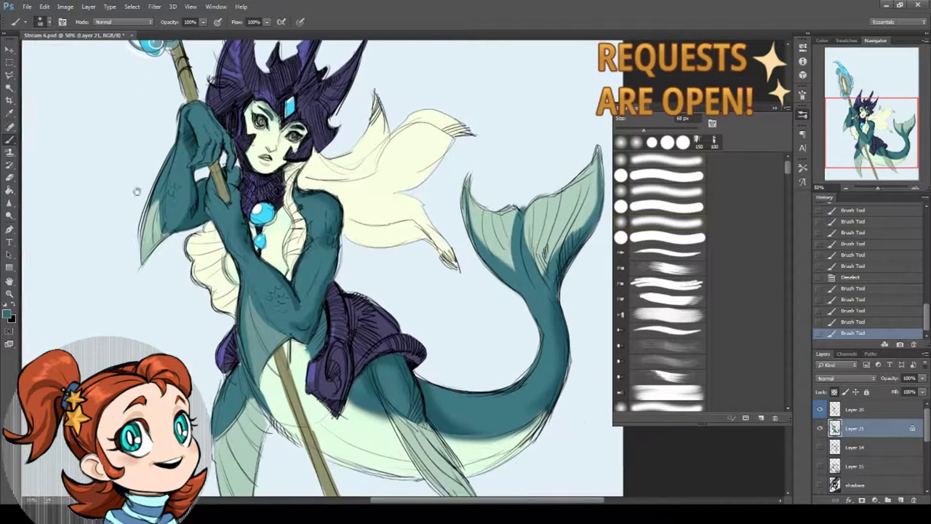
# Choose the dark teal #114047, set a hard round brush to 43 px and shade the raised arm, fingers behind the staff and shoulder
pyautogui.click(8, 314)
pyautogui.click(421, 307)
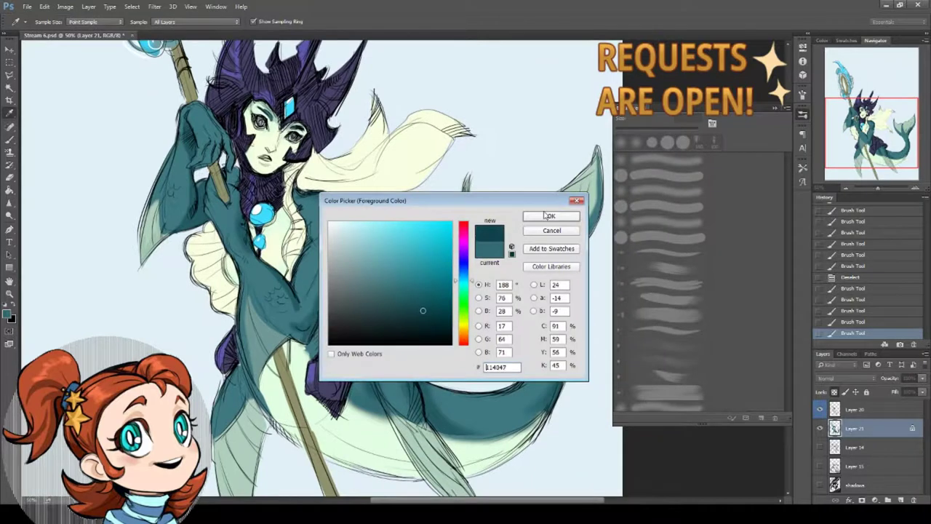
pyautogui.click(550, 216)
pyautogui.press('z')
pyautogui.click(139, 114)
pyautogui.click(87, 156)
pyautogui.press('b')
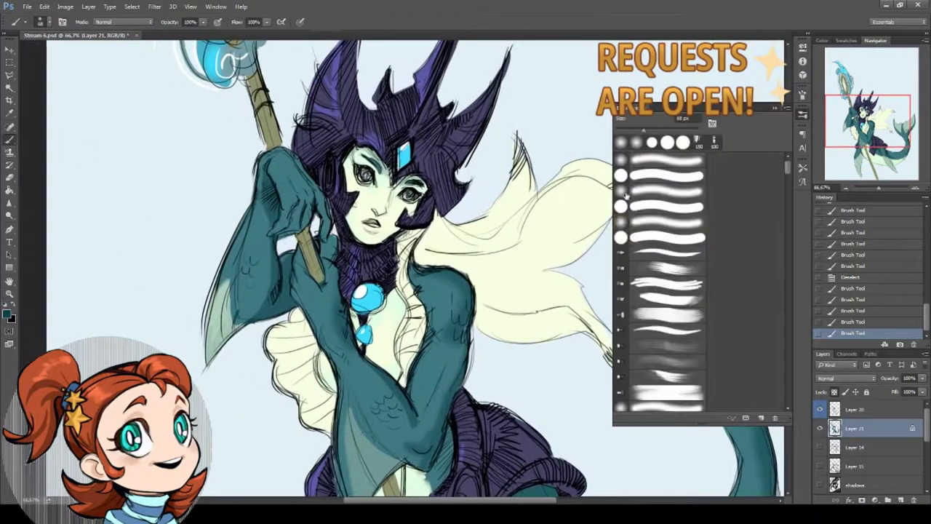
pyautogui.rightClick(411, 208)
pyautogui.press('Return')
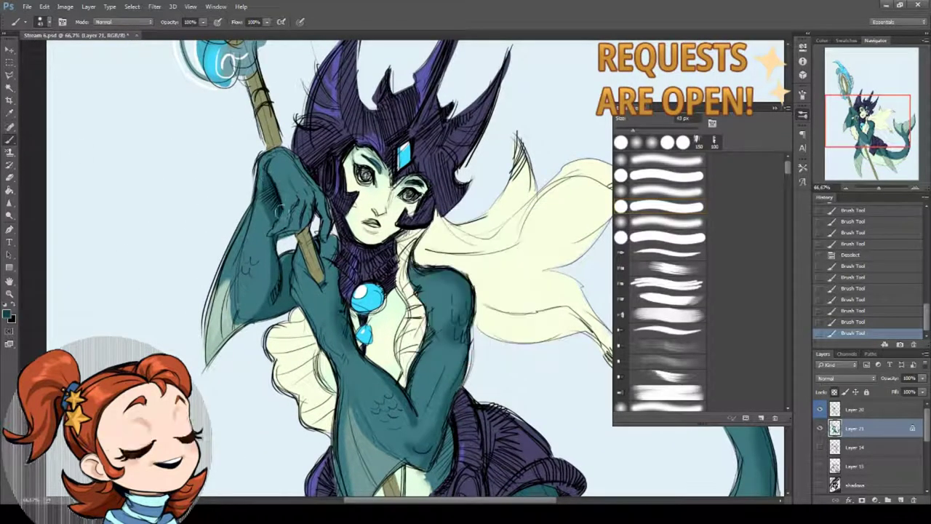
pyautogui.moveTo(281, 193)
pyautogui.mouseDown()
pyautogui.moveTo(269, 227)
pyautogui.moveTo(272, 306)
pyautogui.mouseUp()
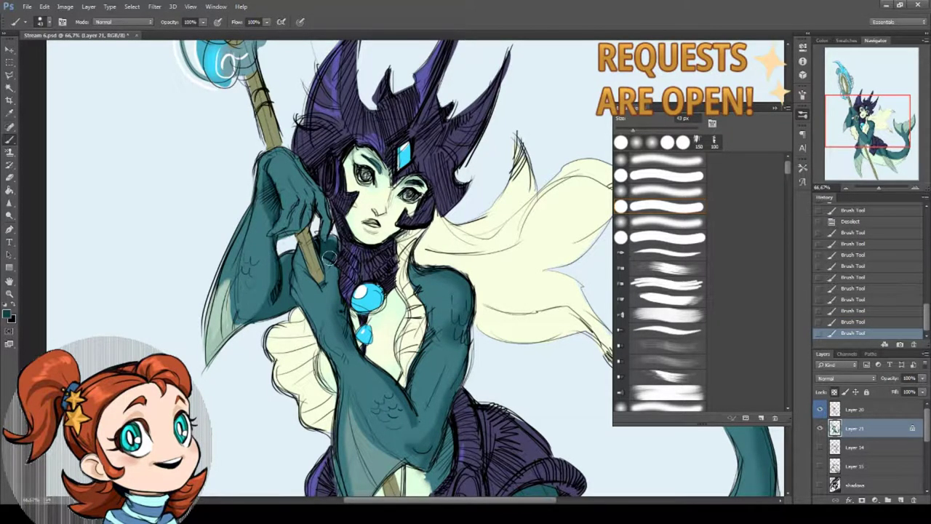
pyautogui.moveTo(328, 257); pyautogui.dragTo(272, 191)
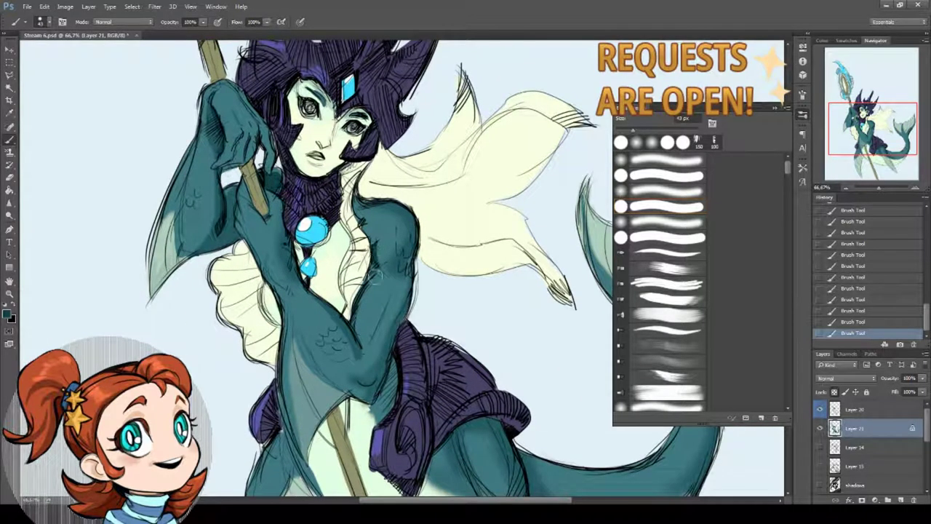
pyautogui.moveTo(318, 320); pyautogui.dragTo(300, 273)
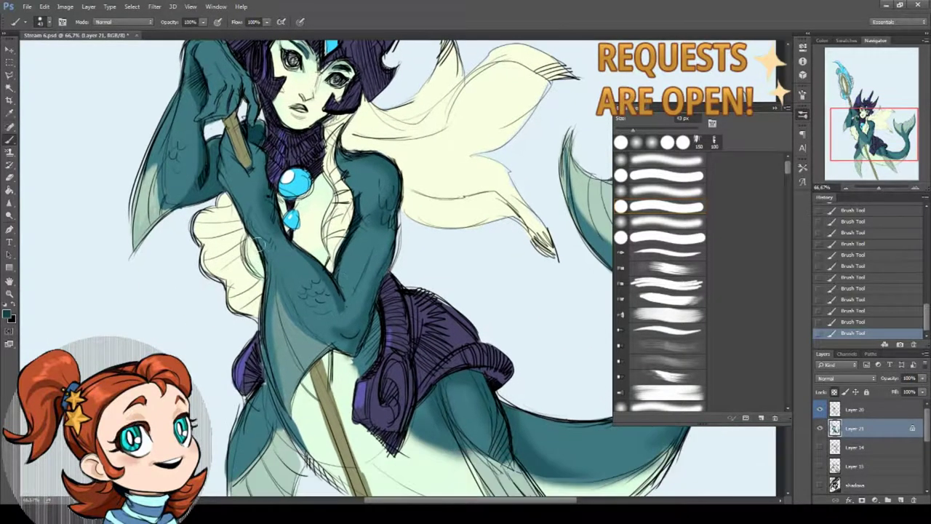
pyautogui.click(844, 321)
pyautogui.click(844, 333)
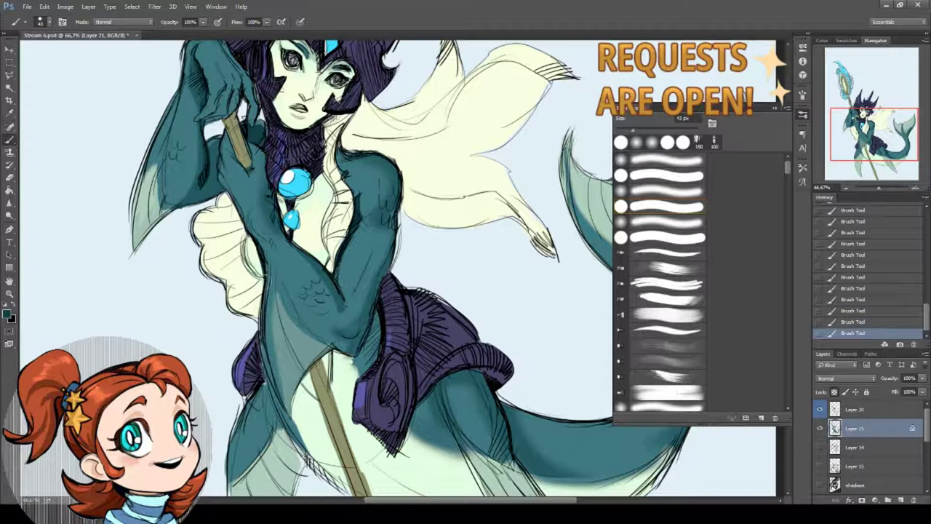
# Toggle Layer 21's transparent-pixel lock and paint shading along the crossed forearm's edge, under the elbow and around the arm scales
pyautogui.click(834, 392)
pyautogui.moveTo(265, 306); pyautogui.dragTo(263, 339)
pyautogui.moveTo(266, 324); pyautogui.dragTo(265, 367)
pyautogui.moveTo(325, 344); pyautogui.dragTo(352, 355)
pyautogui.moveTo(335, 345); pyautogui.dragTo(368, 361)
pyautogui.moveTo(386, 312)
pyautogui.mouseDown()
pyautogui.moveTo(369, 345)
pyautogui.moveTo(366, 334)
pyautogui.mouseUp()
pyautogui.moveTo(386, 316)
pyautogui.mouseDown()
pyautogui.moveTo(362, 359)
pyautogui.moveTo(366, 343)
pyautogui.mouseUp()
pyautogui.moveTo(380, 318)
pyautogui.mouseDown()
pyautogui.moveTo(364, 363)
pyautogui.moveTo(356, 330)
pyautogui.mouseUp()
pyautogui.moveTo(310, 285); pyautogui.dragTo(322, 283)
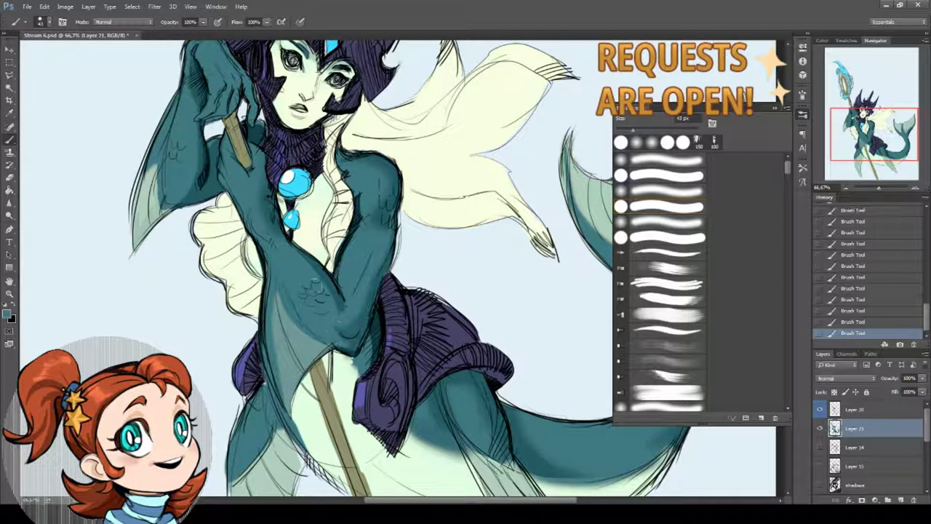
# Switch to another hard round brush at 29 px and deepen the teal shadows on the arm, thigh and tail
pyautogui.moveTo(377, 269)
pyautogui.mouseDown()
pyautogui.moveTo(333, 291)
pyautogui.moveTo(332, 311)
pyautogui.mouseUp()
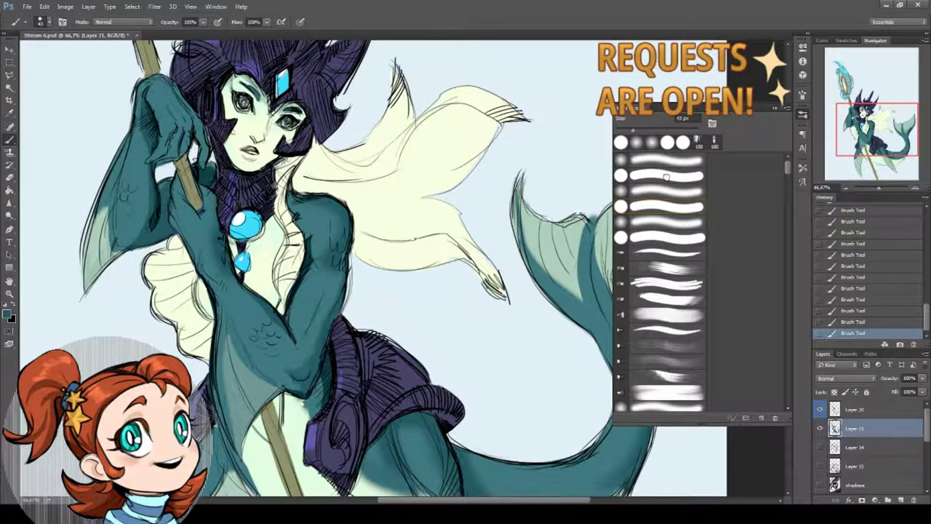
pyautogui.press('.')
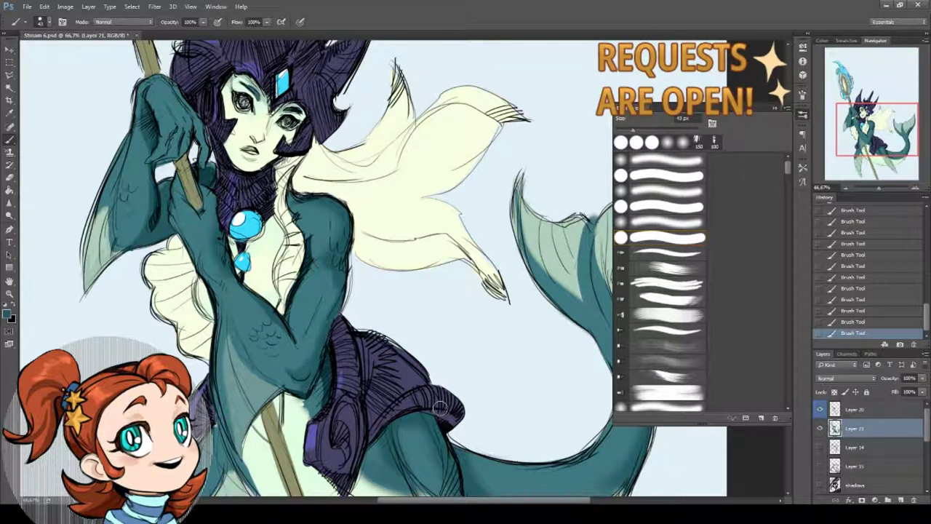
pyautogui.moveTo(440, 409)
pyautogui.mouseDown()
pyautogui.moveTo(472, 494)
pyautogui.moveTo(407, 451)
pyautogui.moveTo(333, 264)
pyautogui.mouseUp()
pyautogui.rightClick(302, 234)
pyautogui.press('Return')
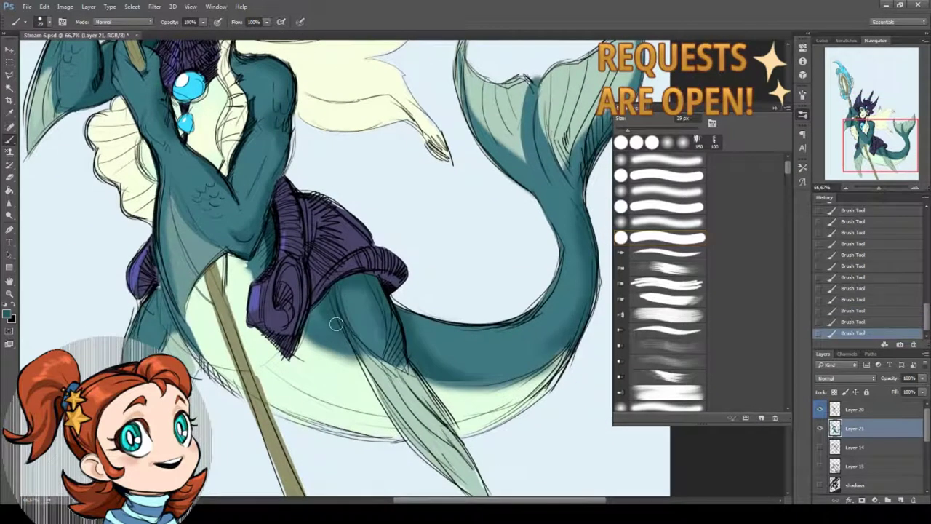
pyautogui.moveTo(302, 230); pyautogui.dragTo(383, 357)
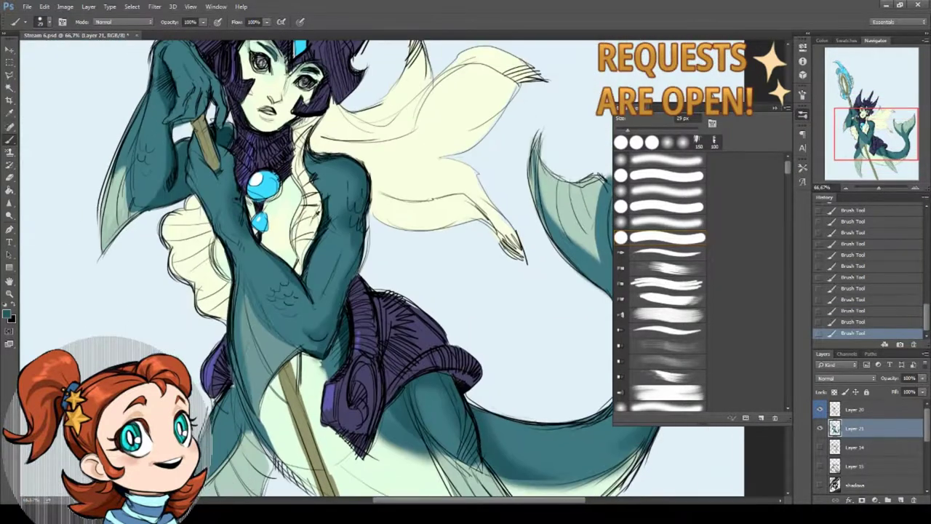
pyautogui.moveTo(391, 264); pyautogui.dragTo(276, 132)
pyautogui.moveTo(317, 300)
pyautogui.mouseDown()
pyautogui.moveTo(342, 296)
pyautogui.moveTo(357, 319)
pyautogui.moveTo(364, 345)
pyautogui.mouseUp()
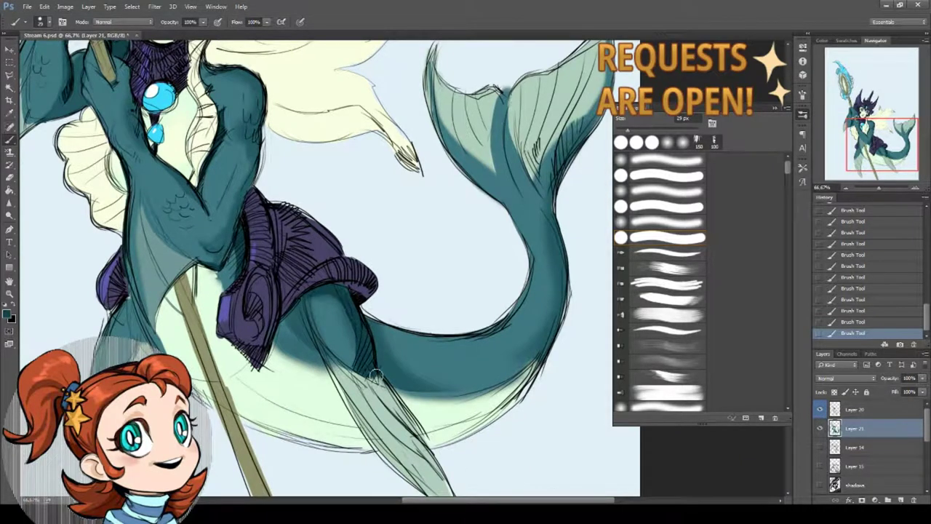
pyautogui.moveTo(399, 213); pyautogui.dragTo(568, 436)
# Choose a saturated orange and paint the irises of both eyes
pyautogui.click(8, 314)
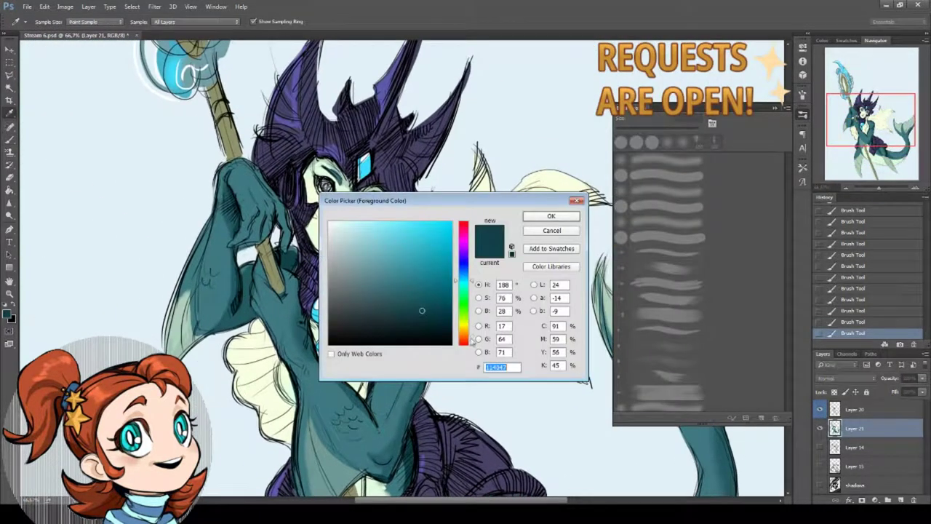
pyautogui.click(461, 344)
pyautogui.click(442, 246)
pyautogui.click(551, 218)
pyautogui.click(325, 188)
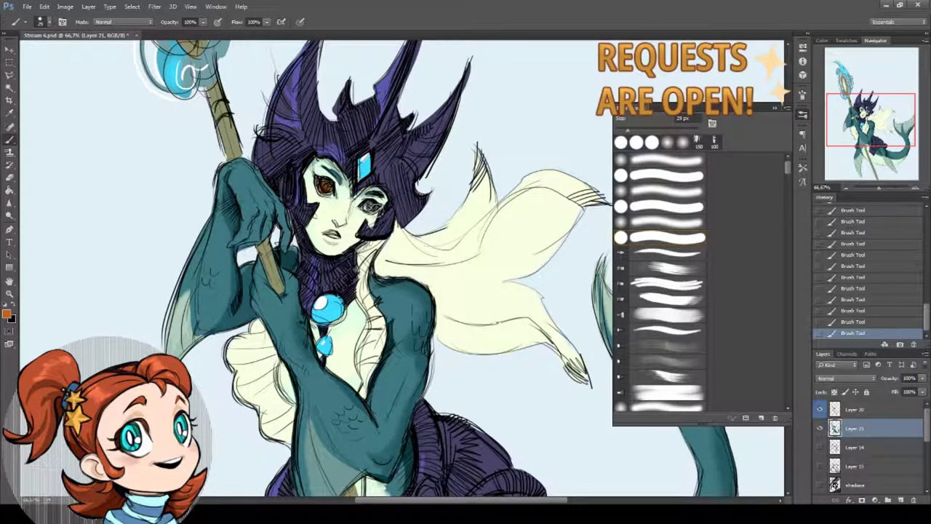
pyautogui.click(373, 209)
# Darken the lips with teal sampled from the arm, and tint the lower lip with a muted grey
pyautogui.keyDown('alt'); pyautogui.click(234, 221); pyautogui.keyUp('alt')
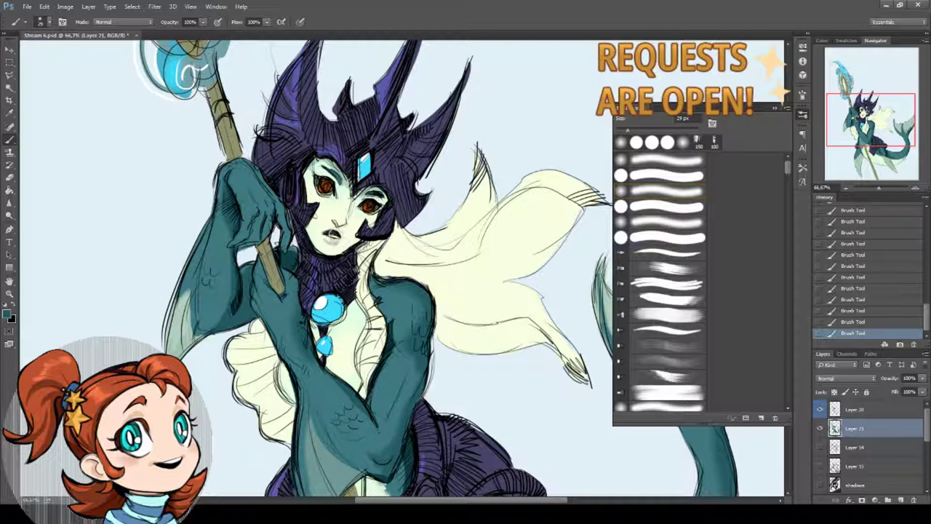
pyautogui.click(8, 313)
pyautogui.click(355, 264)
pyautogui.click(551, 218)
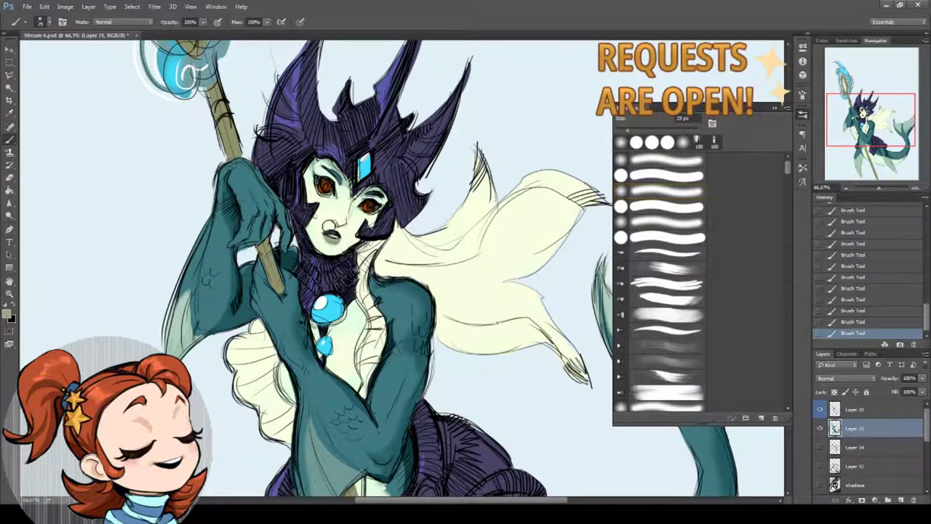
# Choose a near-white cream and touch up the whites of the eyes
pyautogui.click(8, 313)
pyautogui.click(542, 186)
pyautogui.click(550, 217)
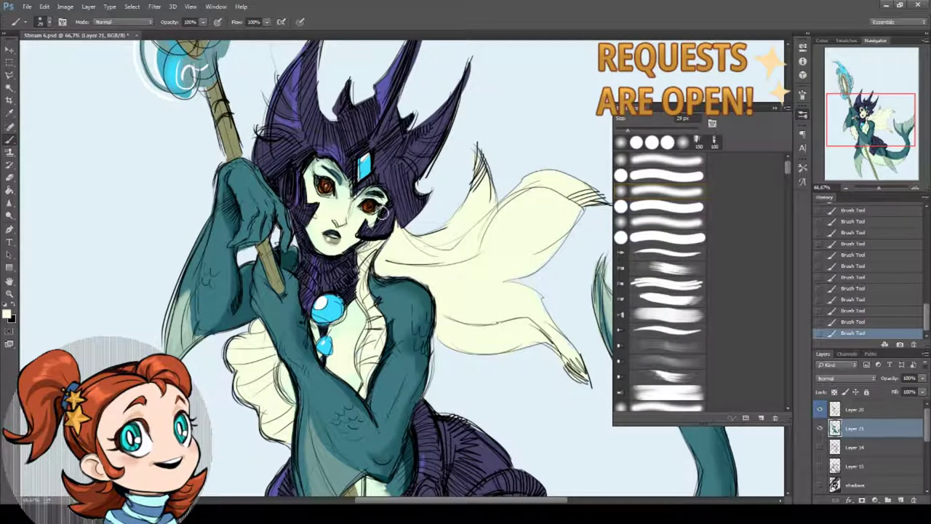
pyautogui.moveTo(446, 281); pyautogui.dragTo(376, 245)
# Select the cream flowing fins with the Magic Wand, mix the darker yellow #eaeba8 from their colour and shade the upper folds
pyautogui.press('w')
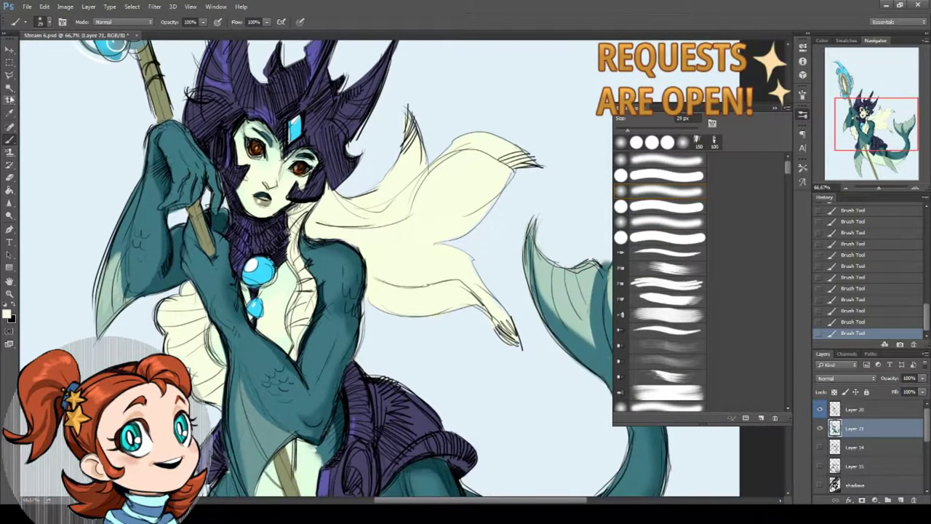
pyautogui.click(376, 245)
pyautogui.scroll(2, 377, 245)
pyautogui.press('i')
pyautogui.click(322, 214)
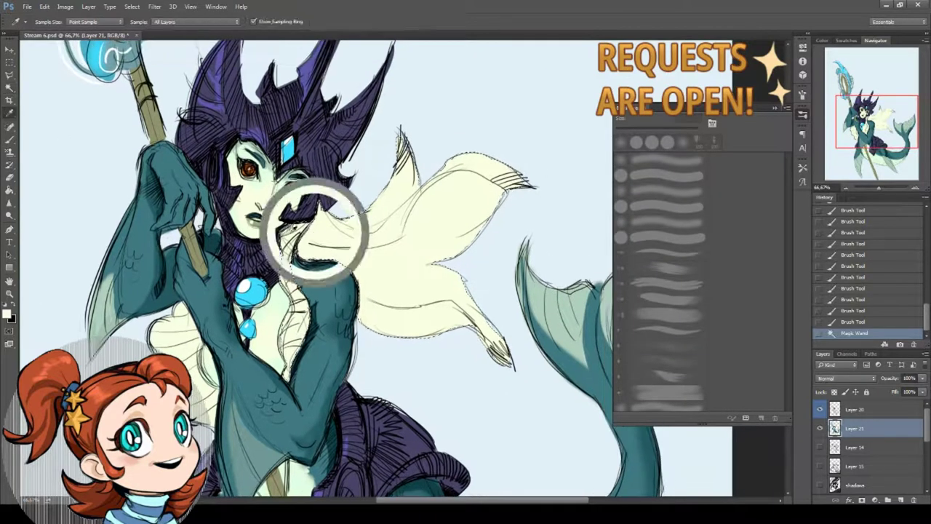
pyautogui.click(8, 314)
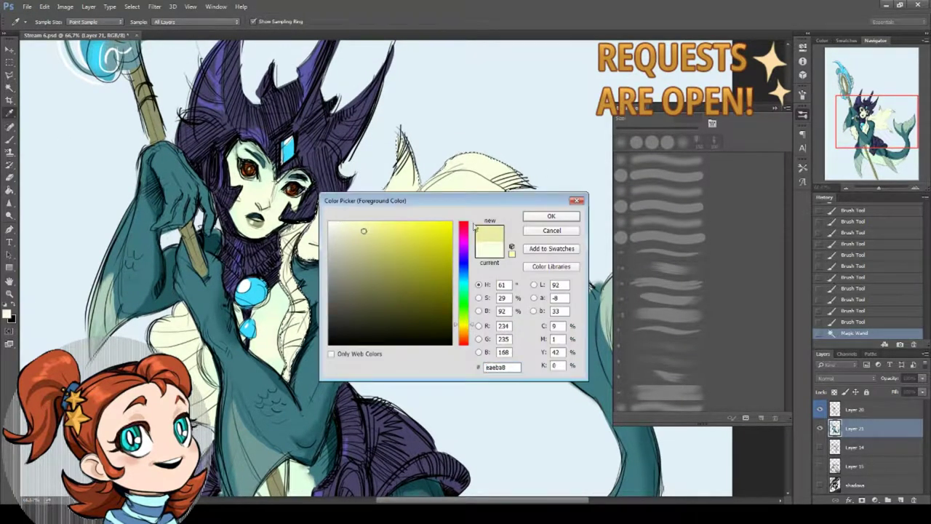
pyautogui.press('Return')
pyautogui.press('b')
pyautogui.click(332, 230)
pyautogui.moveTo(332, 230)
pyautogui.mouseDown()
pyautogui.moveTo(371, 235)
pyautogui.moveTo(313, 251)
pyautogui.mouseUp()
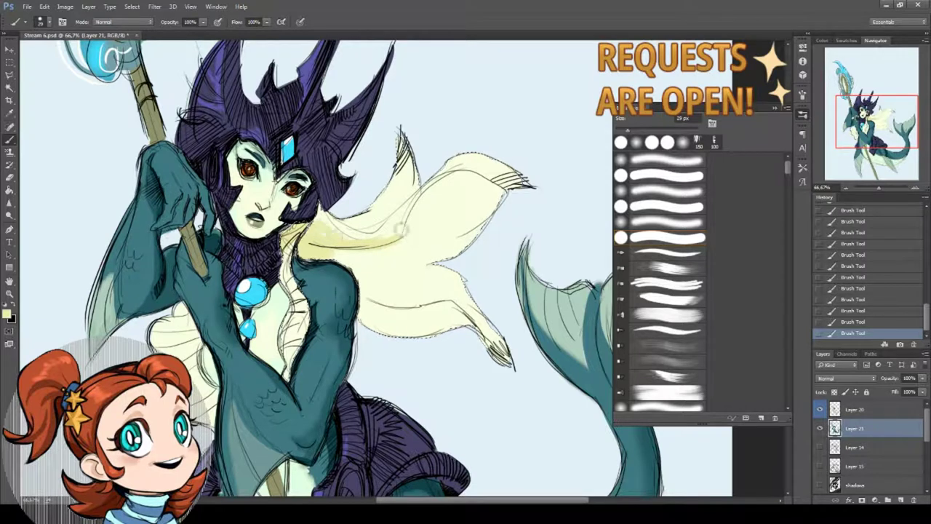
# Enlarge the brush to 86 px and shade the lower part of the cream flowing fins
pyautogui.rightClick(406, 272)
pyautogui.moveTo(436, 287); pyautogui.dragTo(469, 286)
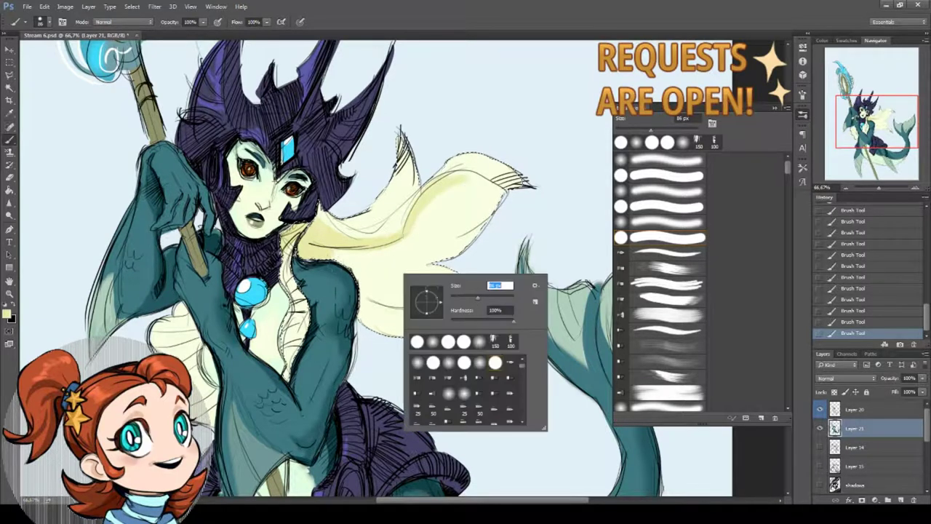
pyautogui.press('Return')
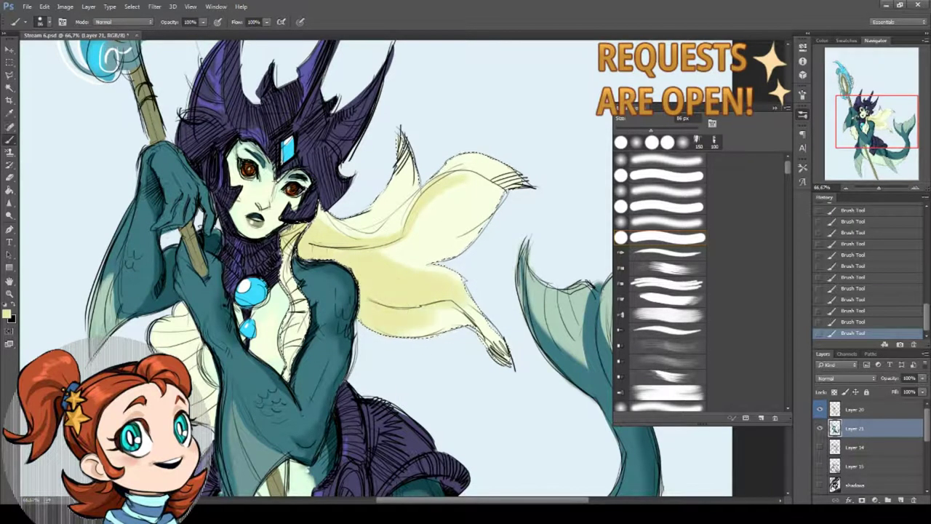
# Select the cream ruffle beside the chest with the Magic Wand, shade it with the same yellow and deselect
pyautogui.press('w')
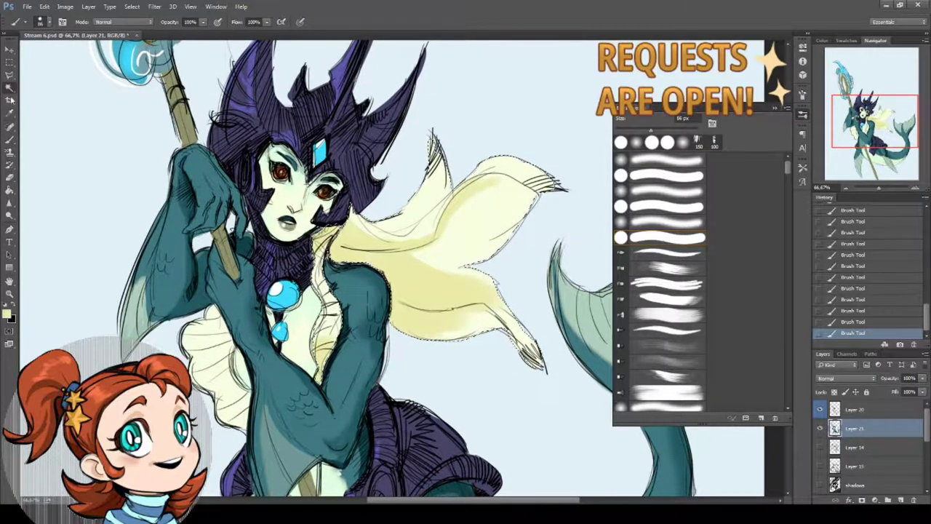
pyautogui.click(192, 341)
pyautogui.press('b')
pyautogui.moveTo(230, 329)
pyautogui.mouseDown()
pyautogui.moveTo(205, 399)
pyautogui.moveTo(231, 384)
pyautogui.mouseUp()
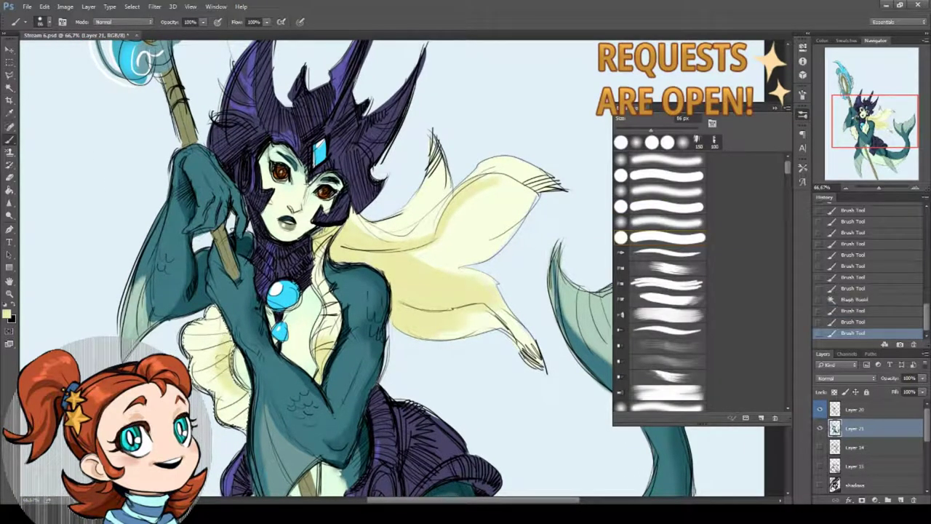
pyautogui.moveTo(222, 328)
pyautogui.mouseDown()
pyautogui.moveTo(208, 373)
pyautogui.moveTo(212, 307)
pyautogui.mouseUp()
pyautogui.hotkey('ctrl', 'd')
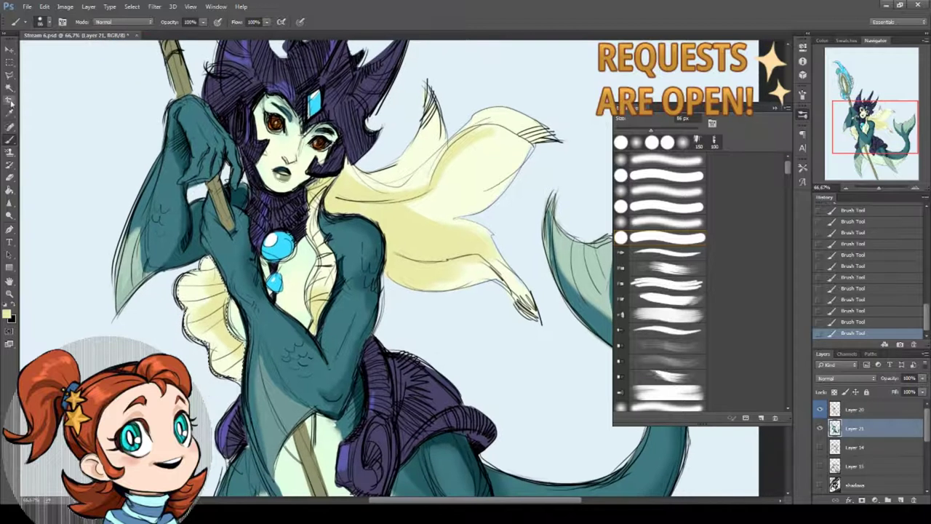
# Choose the darker sand colour #e0d2a0, set the brush to 29 px and paint fold shadows on the chest ruffles
pyautogui.press('l')
pyautogui.rightClick(55, 100)
pyautogui.press('Escape')
pyautogui.click(8, 314)
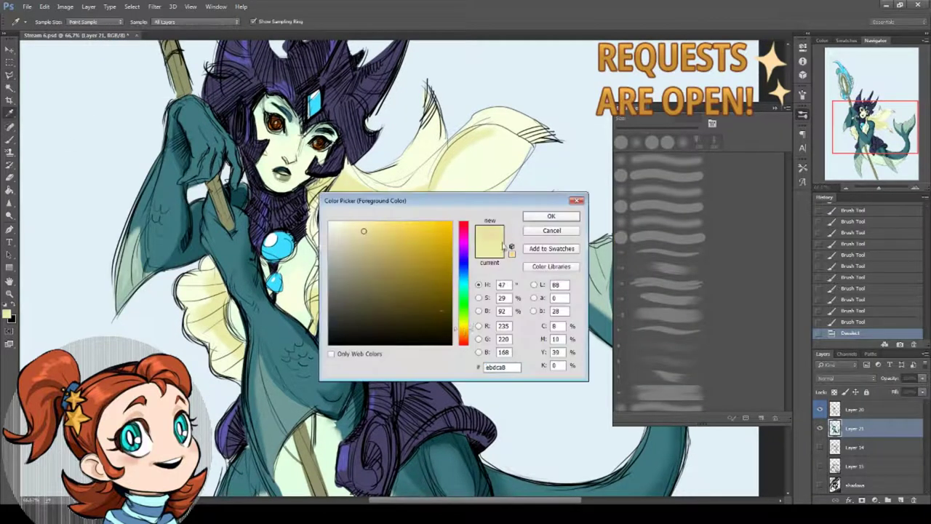
pyautogui.moveTo(383, 231); pyautogui.dragTo(367, 235)
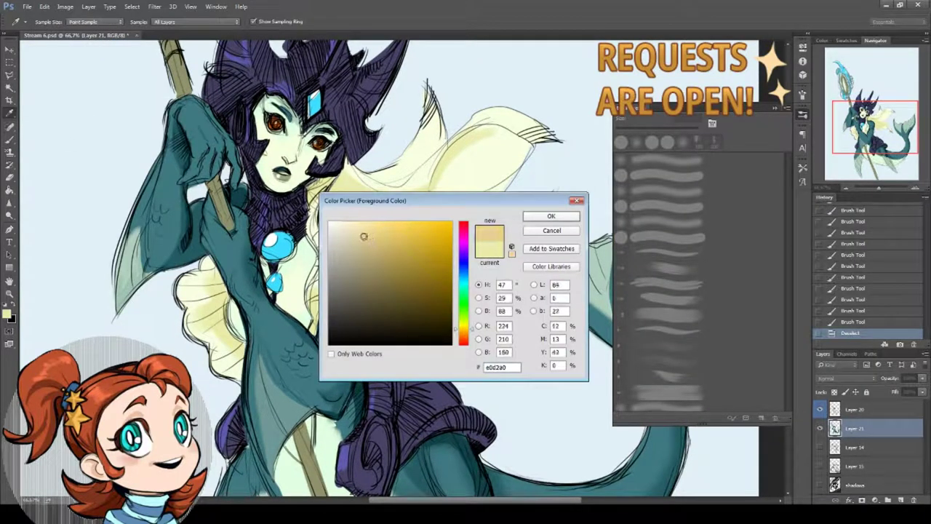
pyautogui.click(551, 216)
pyautogui.hotkey('ctrl', '+')
pyautogui.press('b')
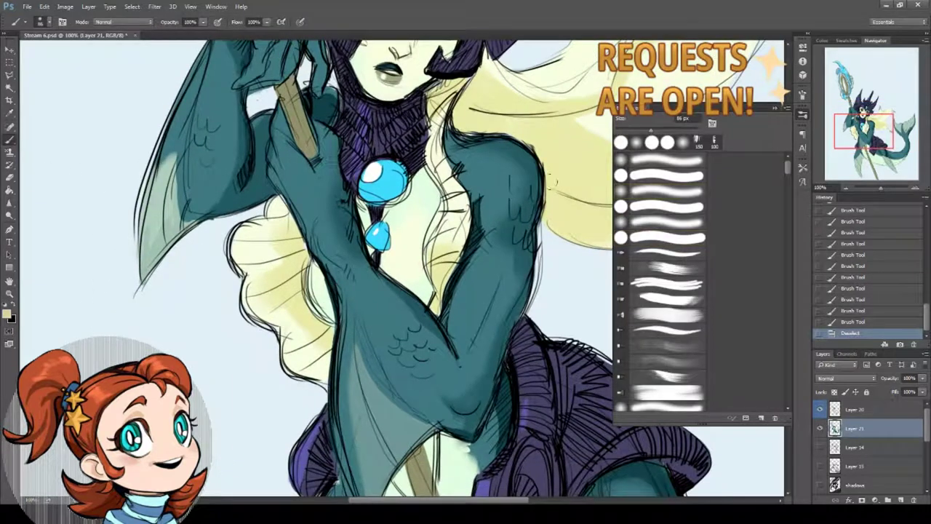
pyautogui.rightClick(321, 211)
pyautogui.moveTo(393, 231); pyautogui.dragTo(364, 231)
pyautogui.press('Return')
pyautogui.moveTo(290, 207)
pyautogui.mouseDown()
pyautogui.moveTo(299, 244)
pyautogui.moveTo(274, 241)
pyautogui.moveTo(303, 247)
pyautogui.mouseUp()
pyautogui.moveTo(240, 266)
pyautogui.mouseDown()
pyautogui.moveTo(301, 253)
pyautogui.moveTo(306, 270)
pyautogui.mouseUp()
pyautogui.moveTo(244, 306)
pyautogui.mouseDown()
pyautogui.moveTo(314, 275)
pyautogui.moveTo(323, 360)
pyautogui.moveTo(249, 419)
pyautogui.mouseUp()
pyautogui.moveTo(379, 266); pyautogui.dragTo(371, 280)
pyautogui.moveTo(375, 258); pyautogui.dragTo(367, 313)
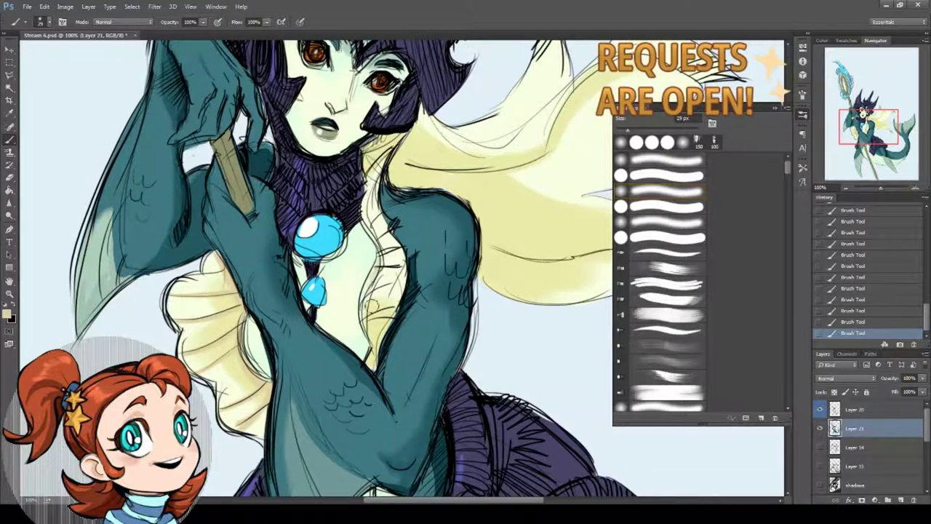
# Paint darker sand shadows on the tips of the cream flowing fins
pyautogui.moveTo(371, 277); pyautogui.dragTo(363, 324)
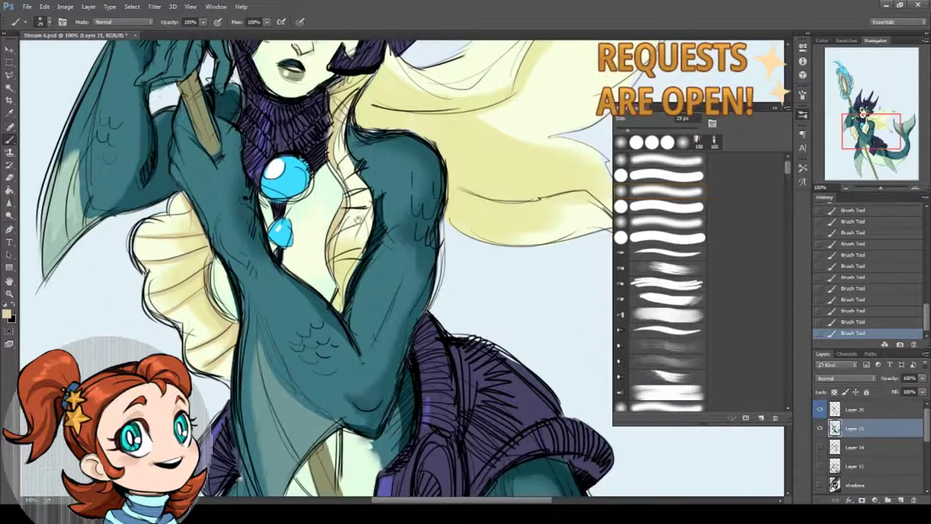
pyautogui.moveTo(378, 182); pyautogui.dragTo(346, 124)
pyautogui.moveTo(367, 201)
pyautogui.mouseDown()
pyautogui.moveTo(343, 195)
pyautogui.moveTo(342, 182)
pyautogui.moveTo(334, 247)
pyautogui.moveTo(301, 128)
pyautogui.mouseUp()
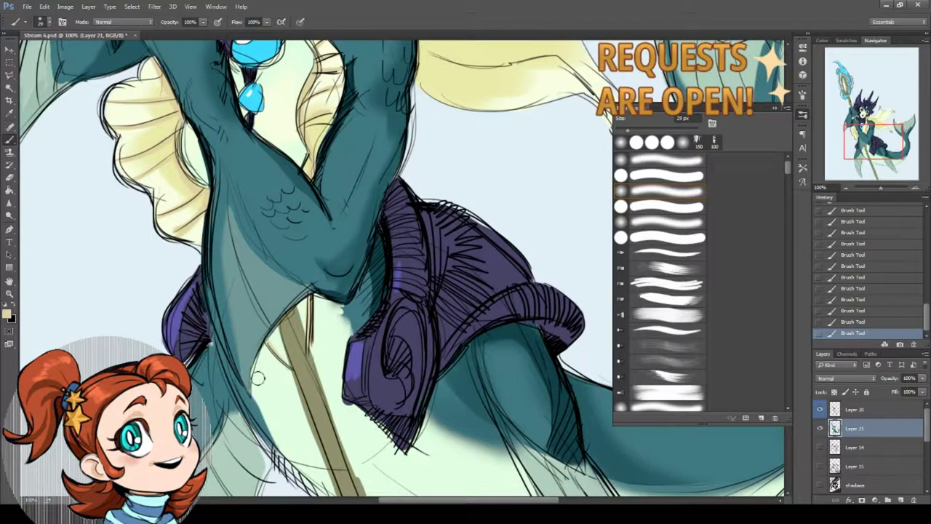
pyautogui.scroll(10, 273, 348)
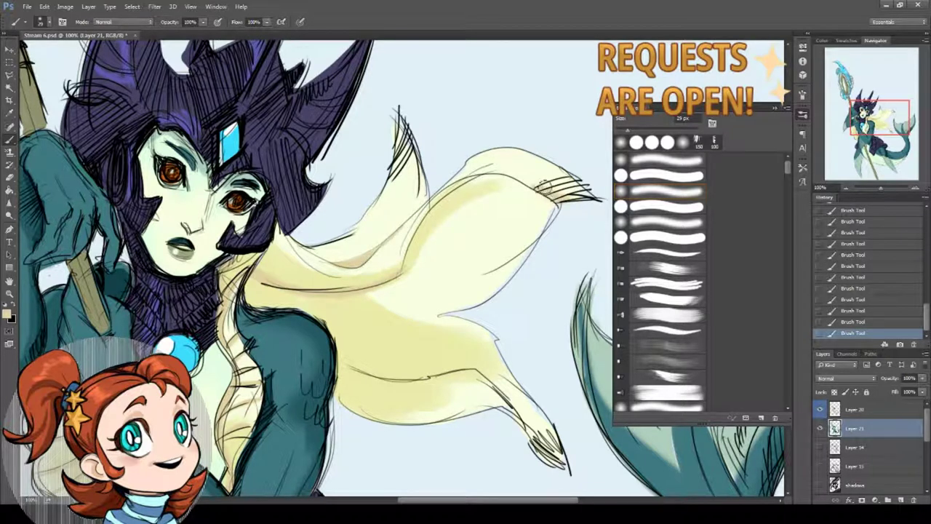
pyautogui.moveTo(403, 122)
pyautogui.mouseDown()
pyautogui.moveTo(399, 170)
pyautogui.moveTo(413, 143)
pyautogui.mouseUp()
pyautogui.moveTo(419, 288); pyautogui.dragTo(306, 208)
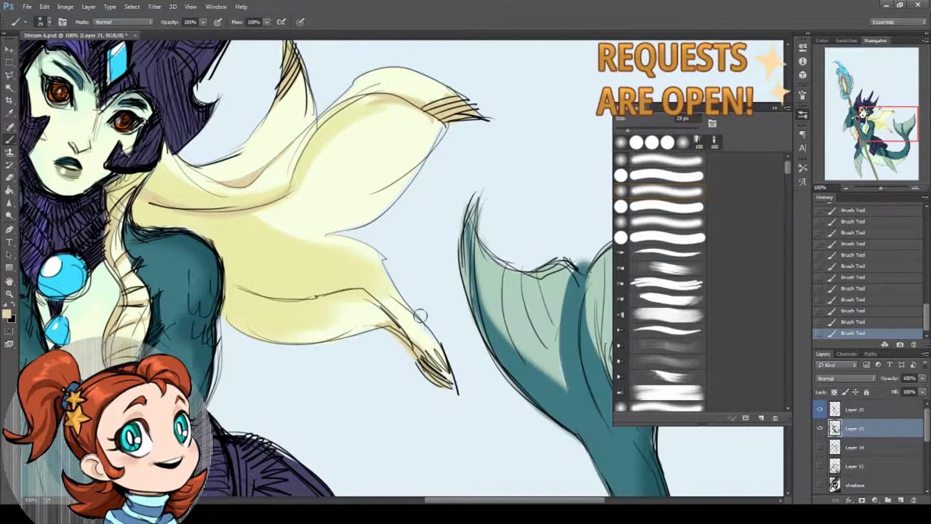
pyautogui.moveTo(419, 315); pyautogui.dragTo(436, 371)
pyautogui.moveTo(415, 320); pyautogui.dragTo(445, 378)
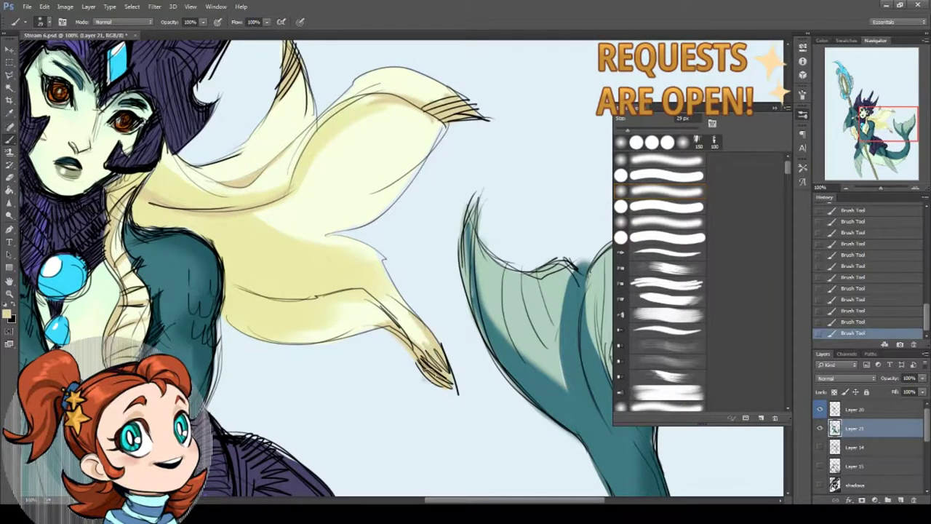
# Choose a lighter teal, draw the first row of scales on the shoulder and reduce the brush to 10 px
pyautogui.moveTo(289, 288); pyautogui.dragTo(469, 285)
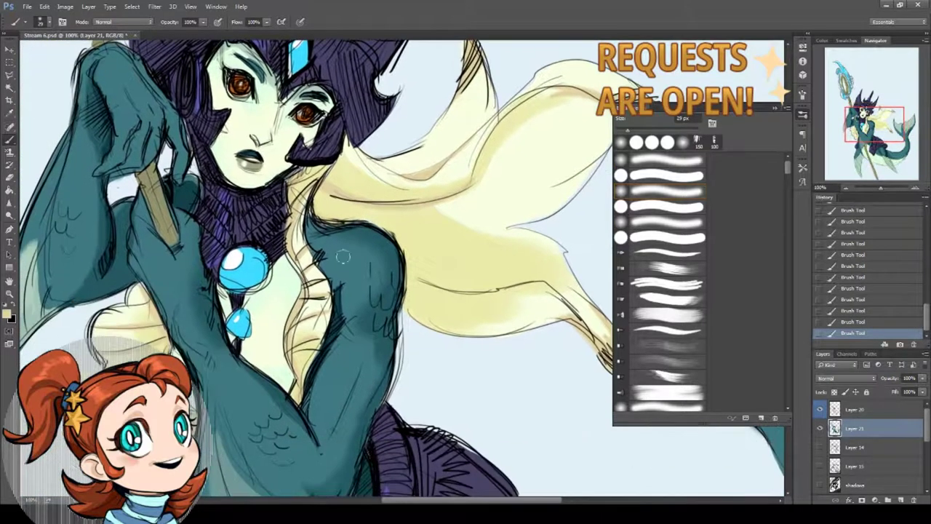
pyautogui.click(7, 313)
pyautogui.click(376, 245)
pyautogui.click(551, 216)
pyautogui.moveTo(352, 267); pyautogui.dragTo(390, 271)
pyautogui.rightClick(353, 282)
pyautogui.moveTo(479, 269); pyautogui.dragTo(473, 268)
pyautogui.press('Return')
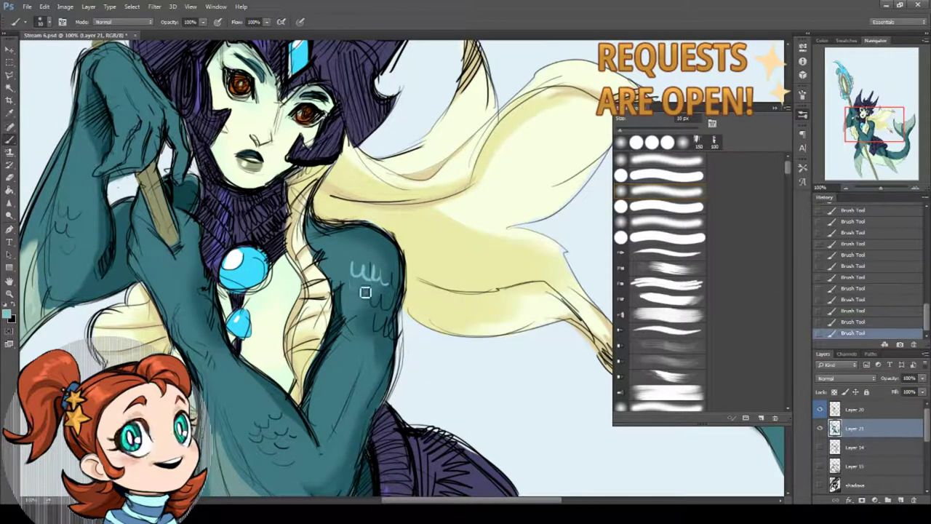
# Enlarge the brush to 17 px and draw further rows of light teal scales down the shoulder
pyautogui.moveTo(352, 280); pyautogui.dragTo(358, 288)
pyautogui.rightClick(369, 290)
pyautogui.moveTo(473, 268); pyautogui.dragTo(478, 269)
pyautogui.press('Return')
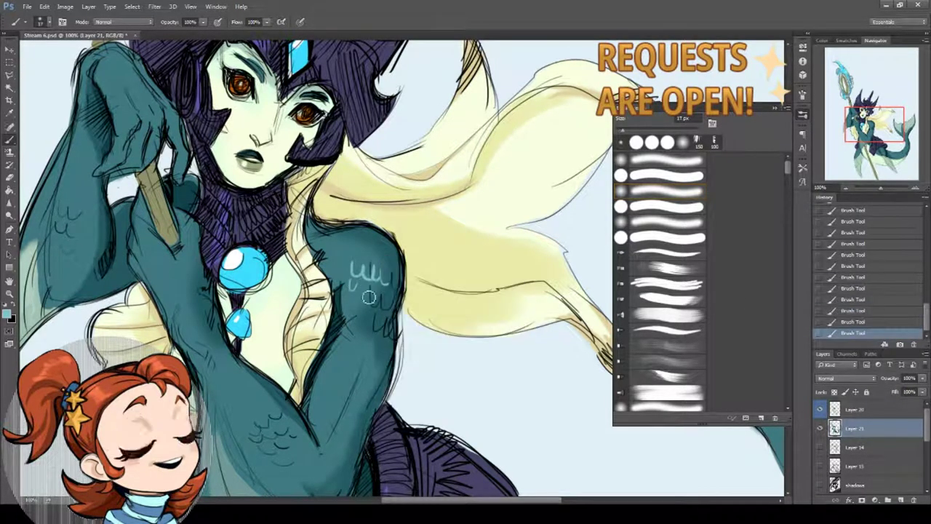
pyautogui.moveTo(367, 294); pyautogui.dragTo(387, 308)
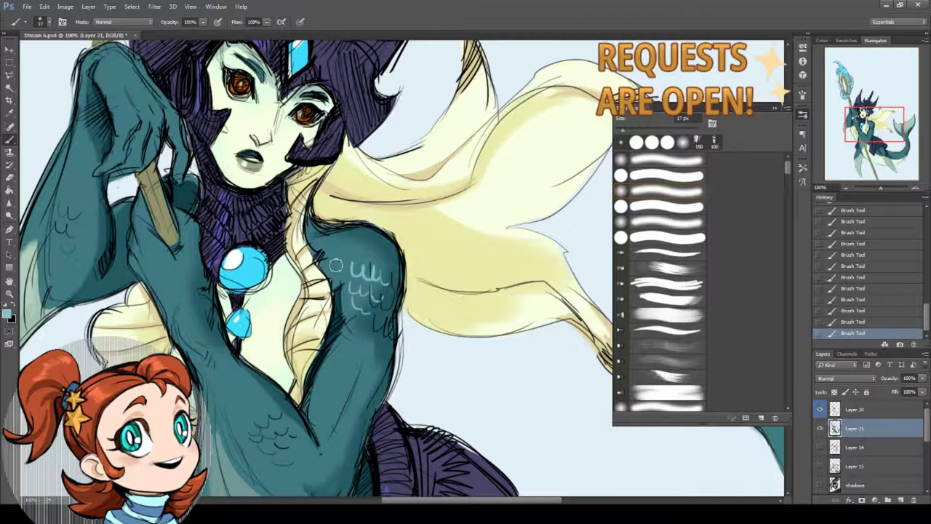
# Draw light teal scales on the raised arm and the crossed forearm, and add an upper row on the shoulder
pyautogui.moveTo(76, 227); pyautogui.dragTo(240, 289)
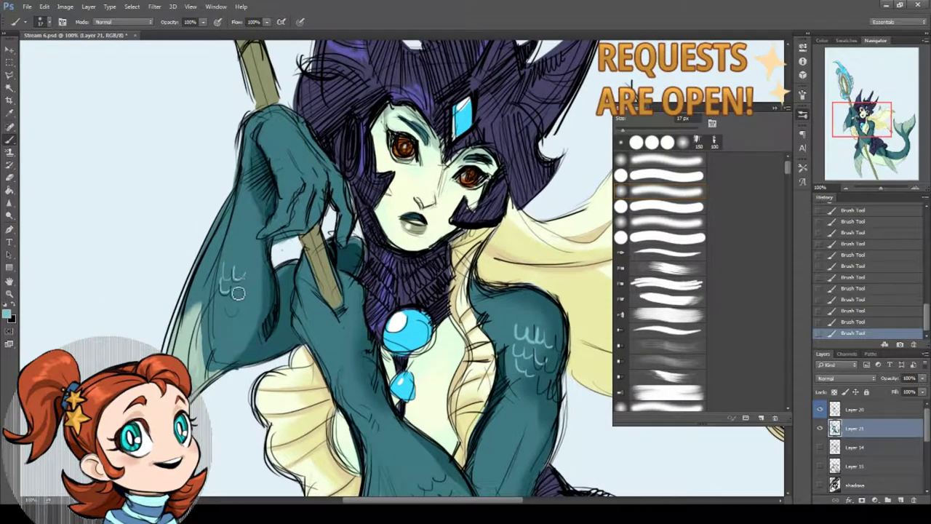
pyautogui.moveTo(223, 253); pyautogui.dragTo(251, 266)
pyautogui.moveTo(218, 294); pyautogui.dragTo(240, 313)
pyautogui.moveTo(437, 480)
pyautogui.mouseDown()
pyautogui.moveTo(334, 353)
pyautogui.moveTo(339, 367)
pyautogui.moveTo(351, 361)
pyautogui.moveTo(329, 380)
pyautogui.moveTo(350, 372)
pyautogui.moveTo(353, 393)
pyautogui.mouseUp()
pyautogui.moveTo(415, 255); pyautogui.dragTo(429, 263)
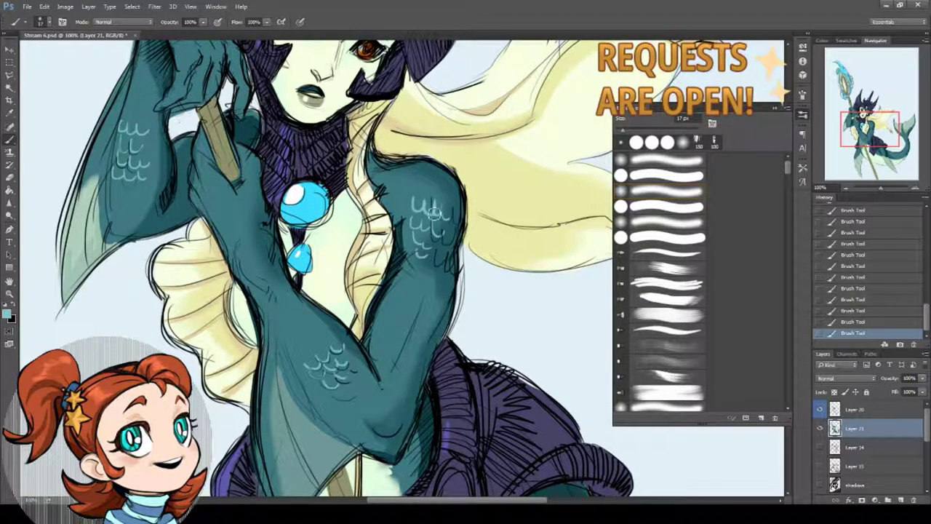
pyautogui.moveTo(433, 193); pyautogui.dragTo(425, 233)
# Set brush opacity to 12%, switch to a large soft brush and glaze light teal over the shoulder and forearm scales
pyautogui.press('1')
pyautogui.press('7')
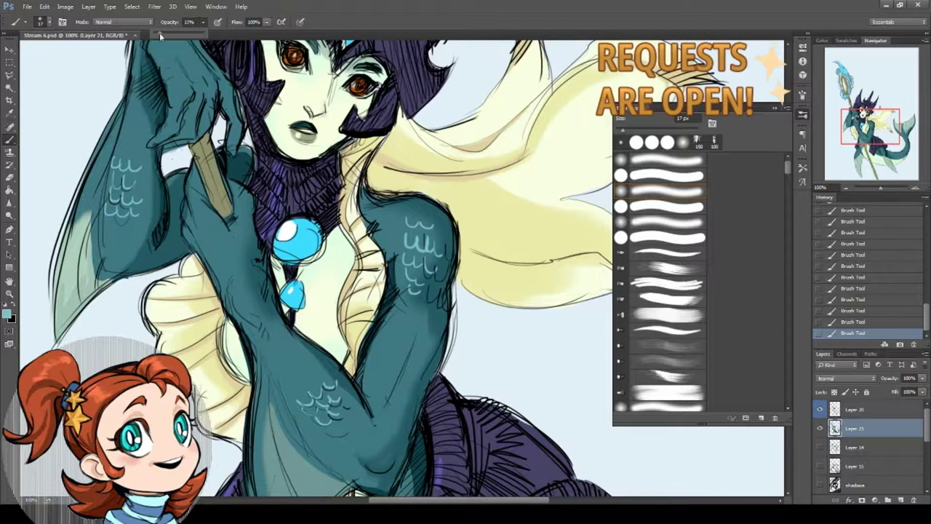
pyautogui.press('1')
pyautogui.press('2')
pyautogui.rightClick(450, 217)
pyautogui.doubleClick(510, 291)
pyautogui.moveTo(404, 251); pyautogui.dragTo(422, 277)
pyautogui.moveTo(404, 278); pyautogui.dragTo(427, 294)
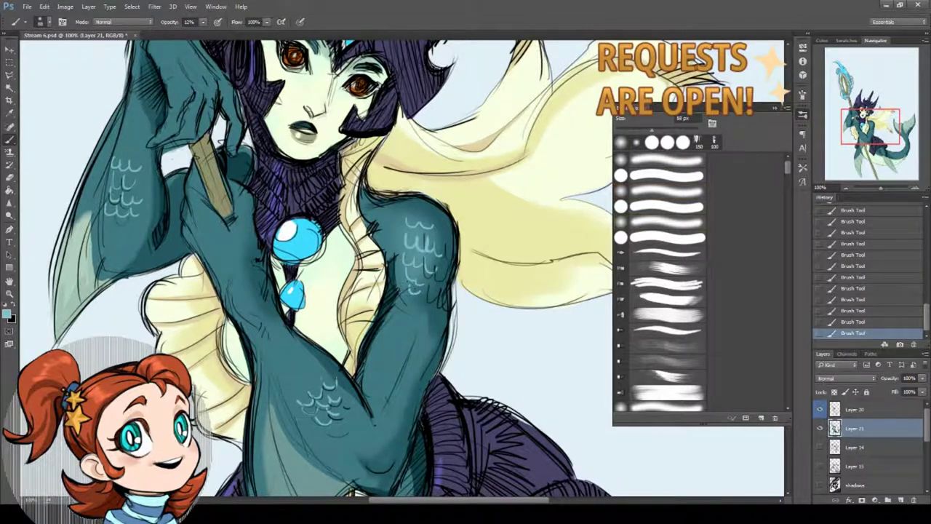
pyautogui.moveTo(299, 378); pyautogui.dragTo(340, 417)
pyautogui.moveTo(292, 362); pyautogui.dragTo(308, 382)
pyautogui.moveTo(332, 412); pyautogui.dragTo(355, 434)
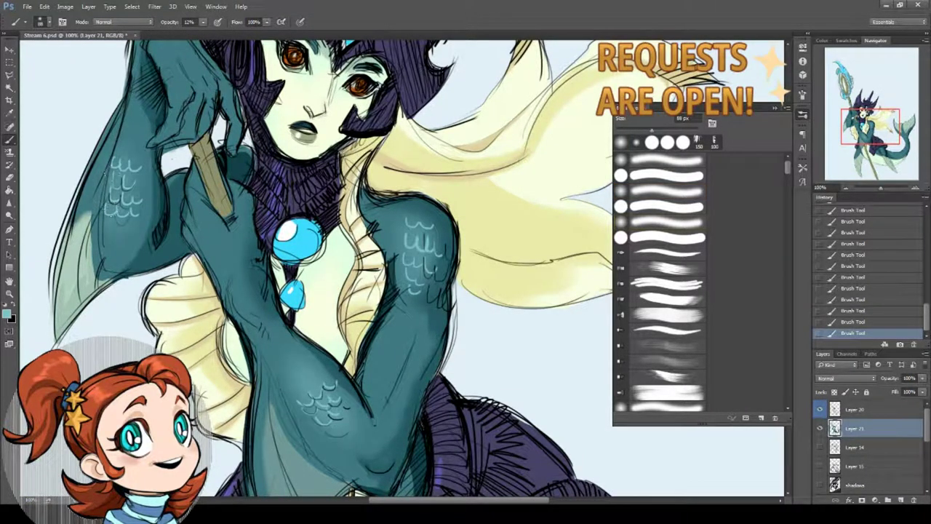
# Sample the arm's darker teal, use a hard 18 px brush with opacity raised to 62% and retouch the arm scales
pyautogui.keyDown('alt'); pyautogui.click(137, 126); pyautogui.keyUp('alt')
pyautogui.rightClick(406, 222)
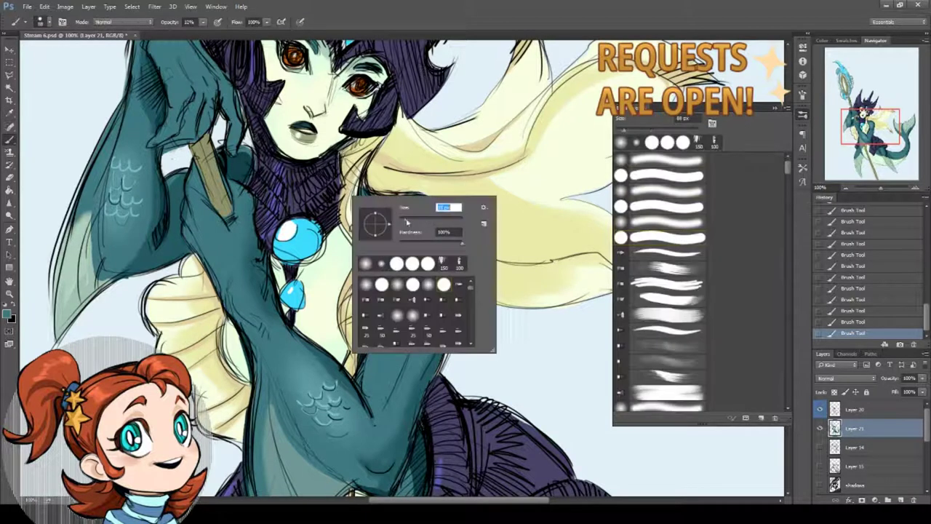
pyautogui.press('Return')
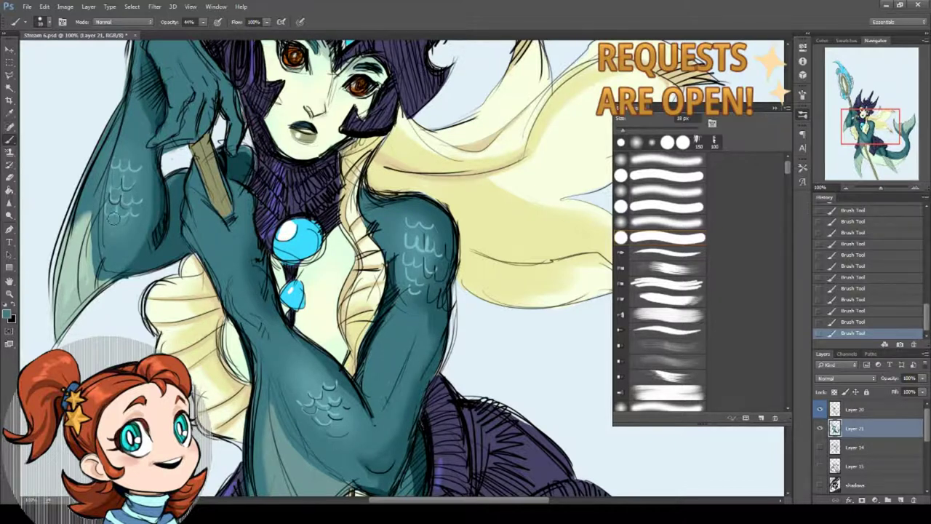
pyautogui.moveTo(125, 160); pyautogui.dragTo(58, 138)
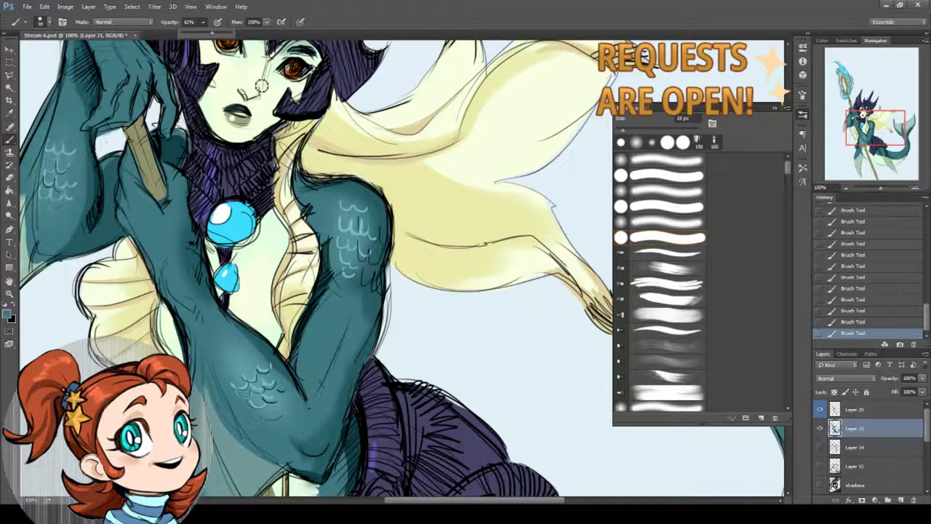
pyautogui.moveTo(281, 318); pyautogui.dragTo(294, 283)
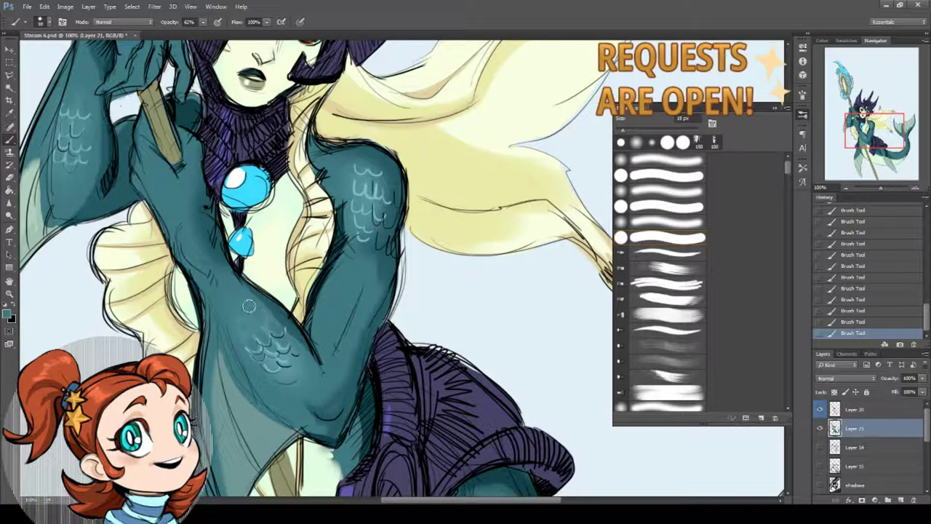
# On Layer 20, erase the black sketched scale lines from the crossed forearm and shoulder with a 20 px Eraser
pyautogui.click(849, 407)
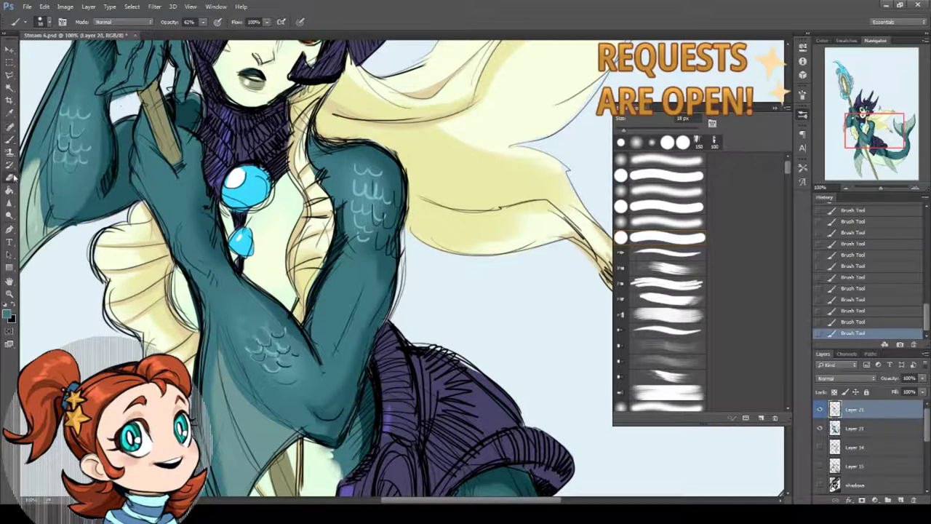
pyautogui.press('e')
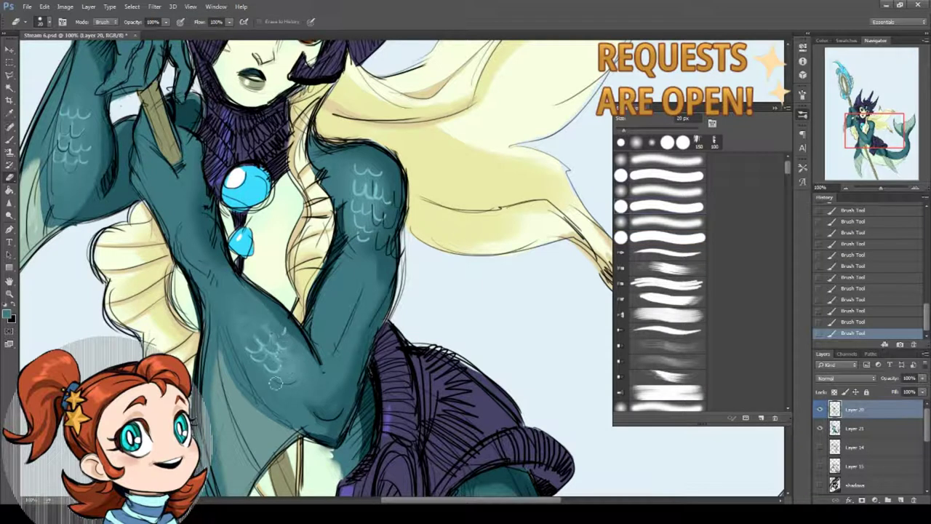
pyautogui.click(321, 295)
pyautogui.moveTo(321, 295); pyautogui.dragTo(330, 355)
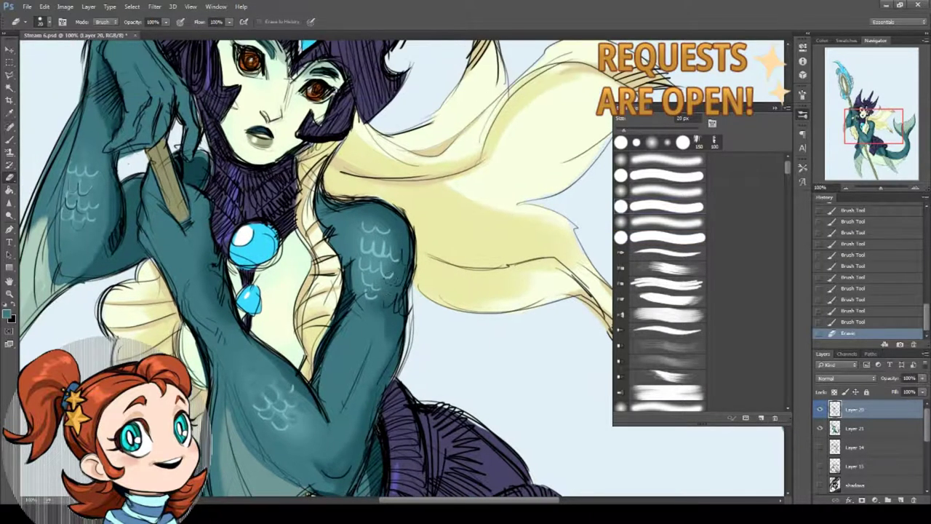
pyautogui.moveTo(416, 306); pyautogui.dragTo(411, 349)
pyautogui.moveTo(289, 289); pyautogui.dragTo(420, 341)
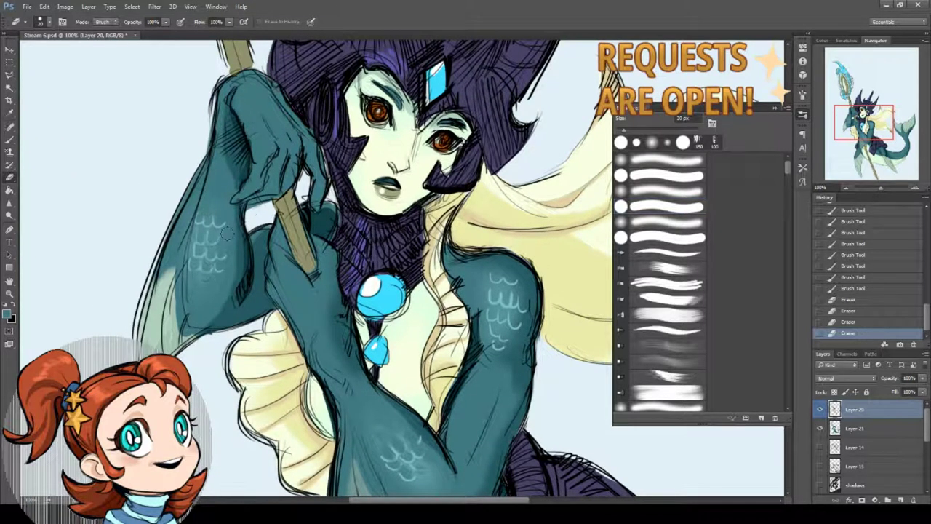
# Erase the black sketched scale lines on the raised arm and clean stray line art around the hand and staff
pyautogui.click(260, 218)
pyautogui.click(288, 284)
pyautogui.click(288, 285)
pyautogui.moveTo(288, 285); pyautogui.dragTo(259, 291)
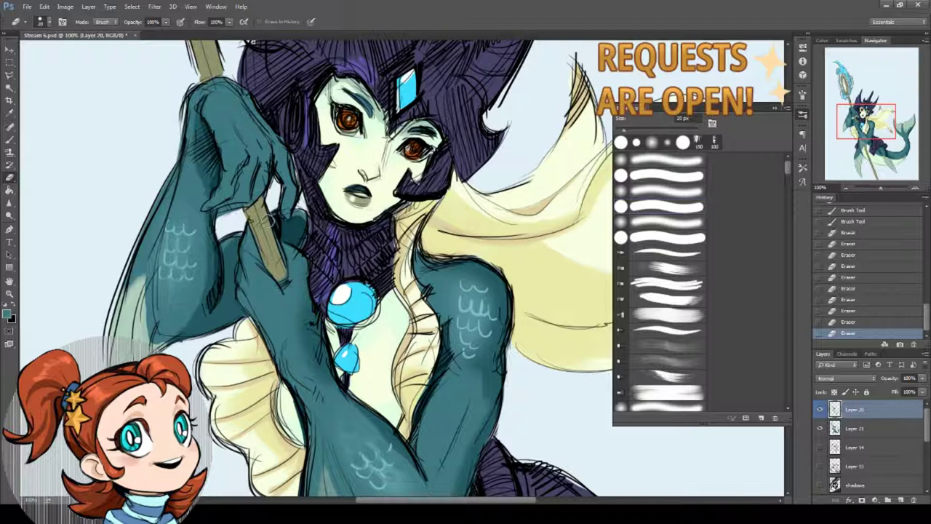
pyautogui.scroll(2, 259, 234)
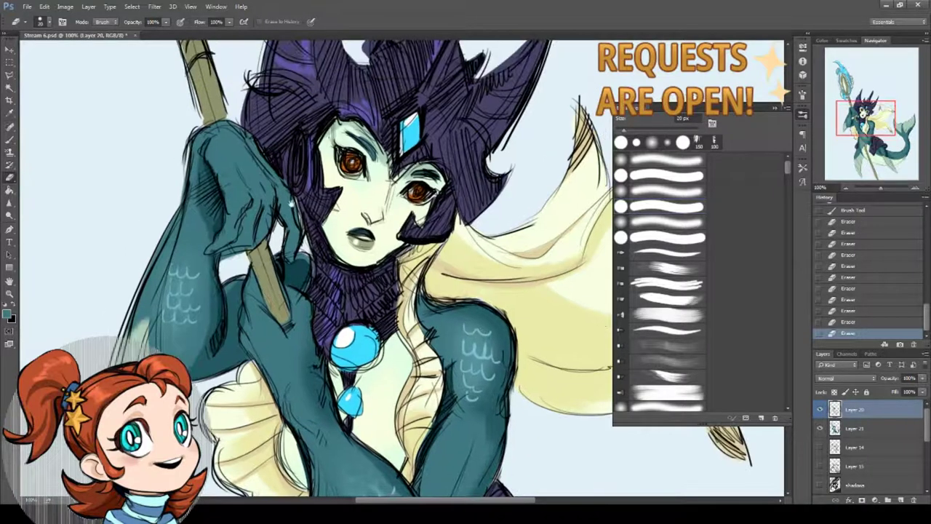
pyautogui.click(329, 145)
pyautogui.scroll(-5, 227, 192)
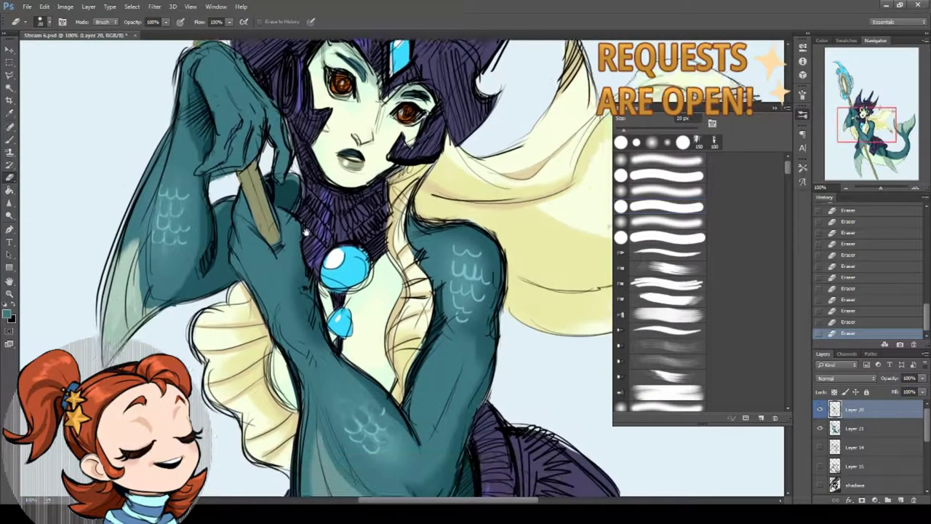
# Return to Layer 21 and brush teal over the forearm and shoulder scales to soften their light outlines
pyautogui.hotkey('alt', '[')
pyautogui.press('b')
pyautogui.moveTo(339, 355); pyautogui.dragTo(325, 370)
pyautogui.moveTo(330, 364)
pyautogui.mouseDown()
pyautogui.moveTo(326, 386)
pyautogui.moveTo(351, 359)
pyautogui.mouseUp()
pyautogui.moveTo(344, 370); pyautogui.dragTo(354, 363)
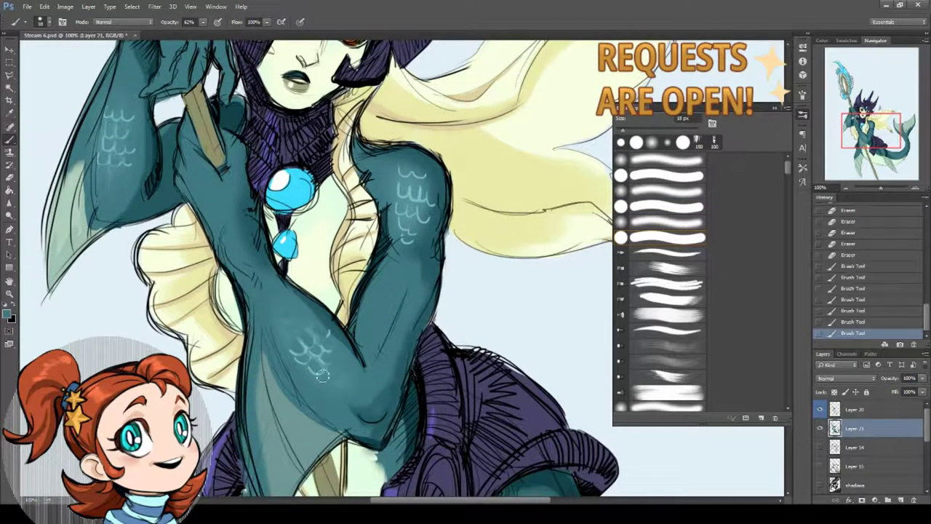
pyautogui.moveTo(402, 167); pyautogui.dragTo(407, 182)
pyautogui.moveTo(405, 163)
pyautogui.mouseDown()
pyautogui.moveTo(411, 179)
pyautogui.moveTo(420, 172)
pyautogui.moveTo(407, 195)
pyautogui.mouseUp()
pyautogui.moveTo(416, 175); pyautogui.dragTo(426, 188)
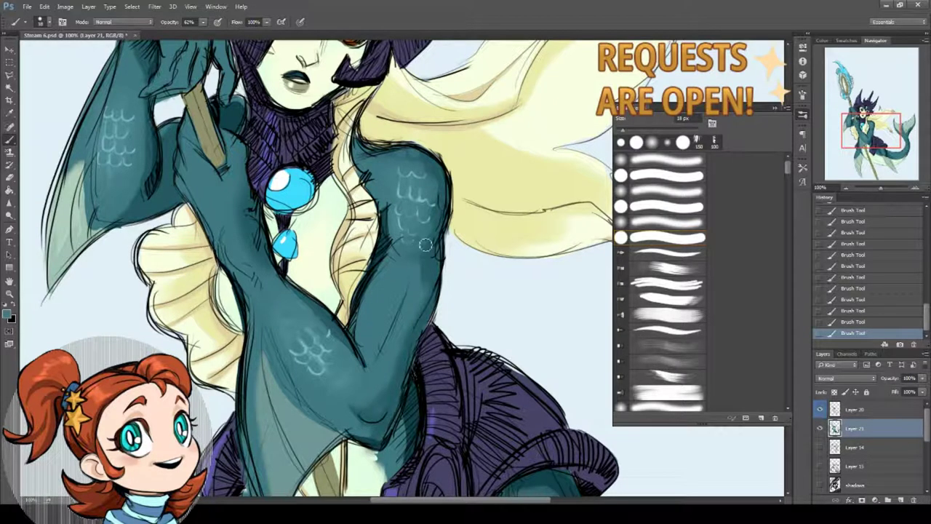
# Sample a mid teal and fill in soft scale patches on the crossed forearm and raised arm
pyautogui.moveTo(297, 348)
pyautogui.mouseDown()
pyautogui.moveTo(321, 342)
pyautogui.moveTo(307, 338)
pyautogui.moveTo(326, 337)
pyautogui.moveTo(323, 370)
pyautogui.mouseUp()
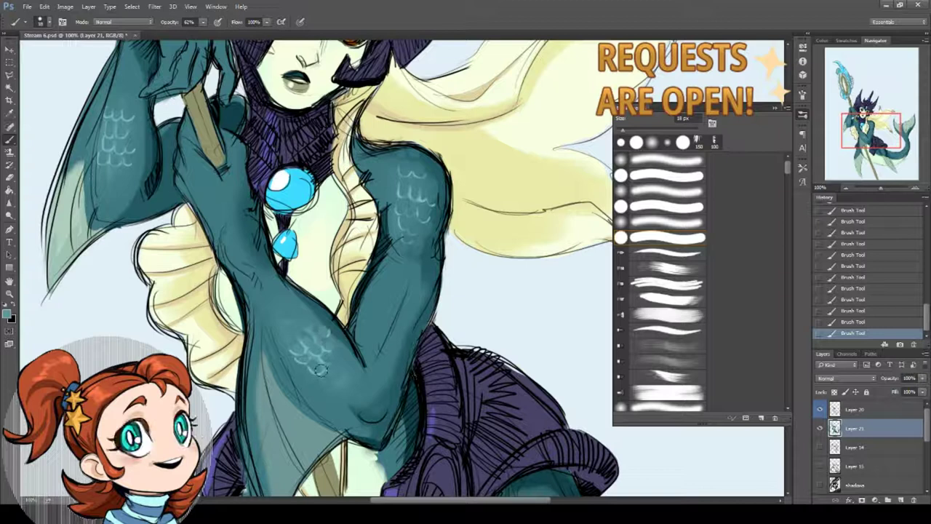
pyautogui.moveTo(333, 357); pyautogui.dragTo(415, 429)
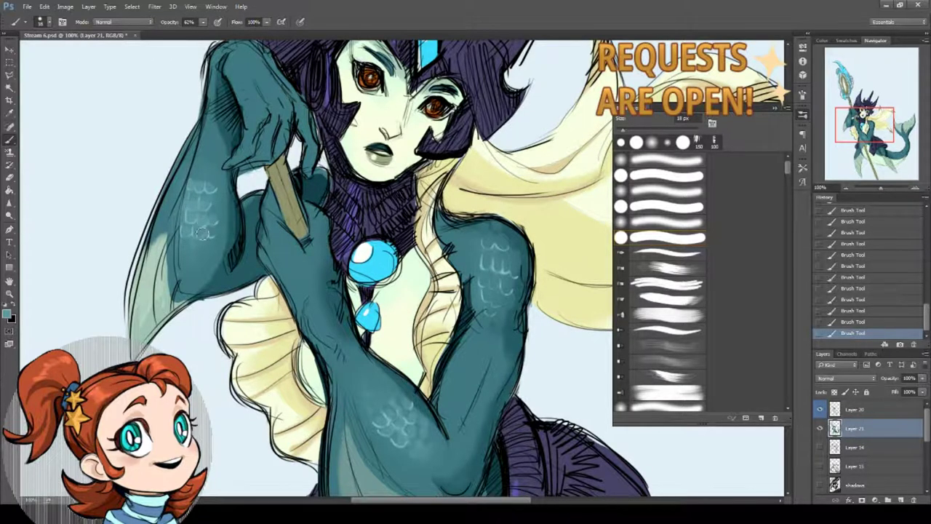
pyautogui.moveTo(208, 249); pyautogui.dragTo(239, 311)
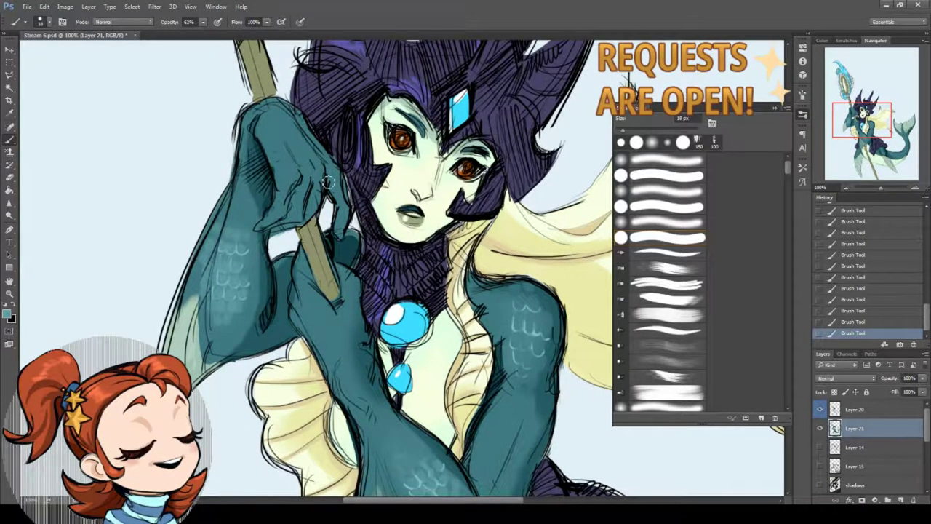
# Fill the shoulder scales with mid teal and dab a new scale patch on the arm below the shoulder
pyautogui.moveTo(530, 323); pyautogui.dragTo(449, 256)
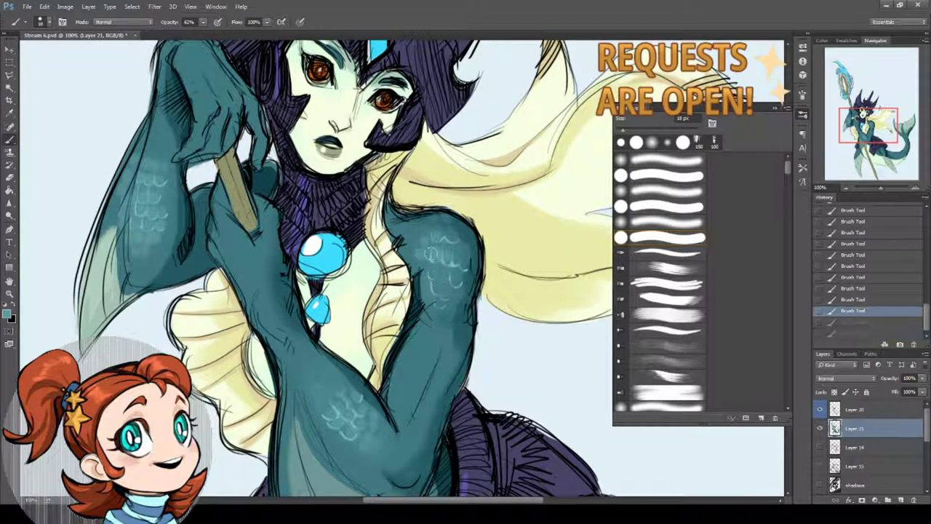
pyautogui.moveTo(434, 252); pyautogui.dragTo(436, 279)
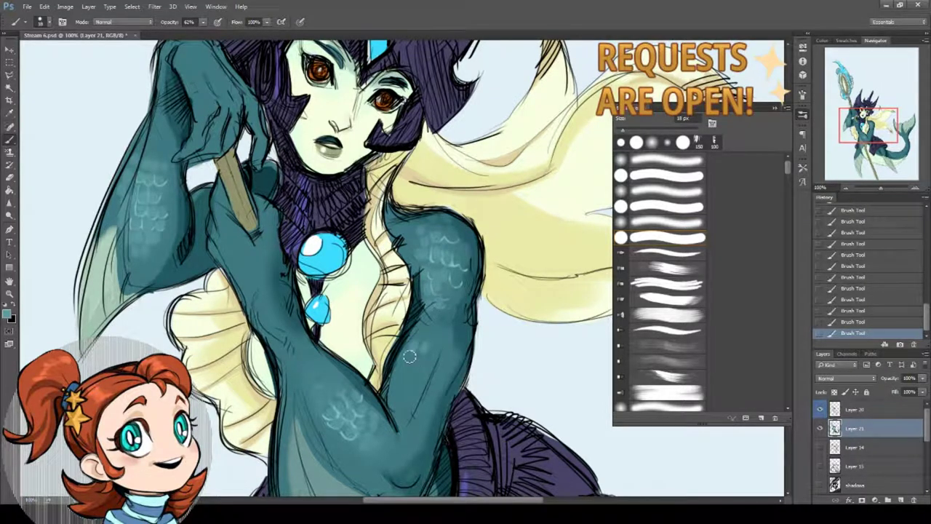
pyautogui.moveTo(412, 353); pyautogui.dragTo(400, 371)
# Switch to a soft 17 px brush and paint lighter teal scales on the arm below the shoulder
pyautogui.rightClick(314, 212)
pyautogui.press('Return')
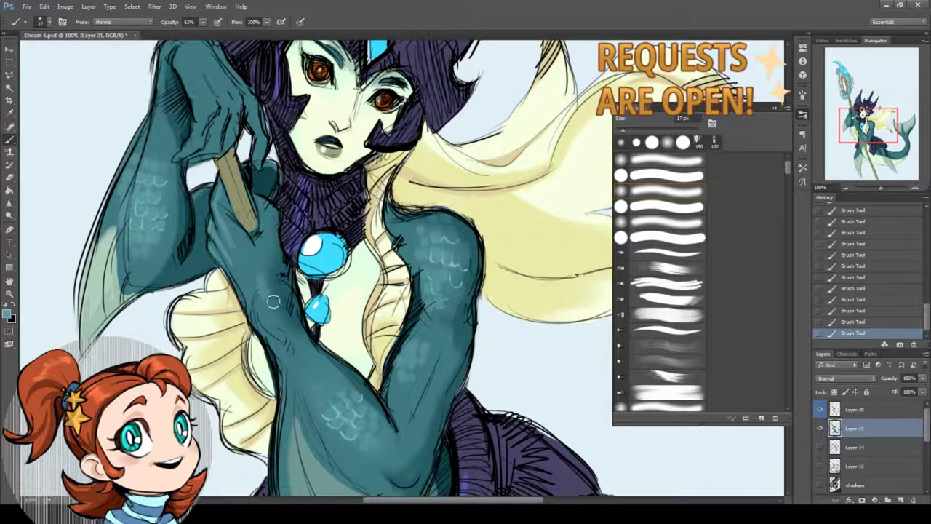
pyautogui.moveTo(333, 315); pyautogui.dragTo(300, 202)
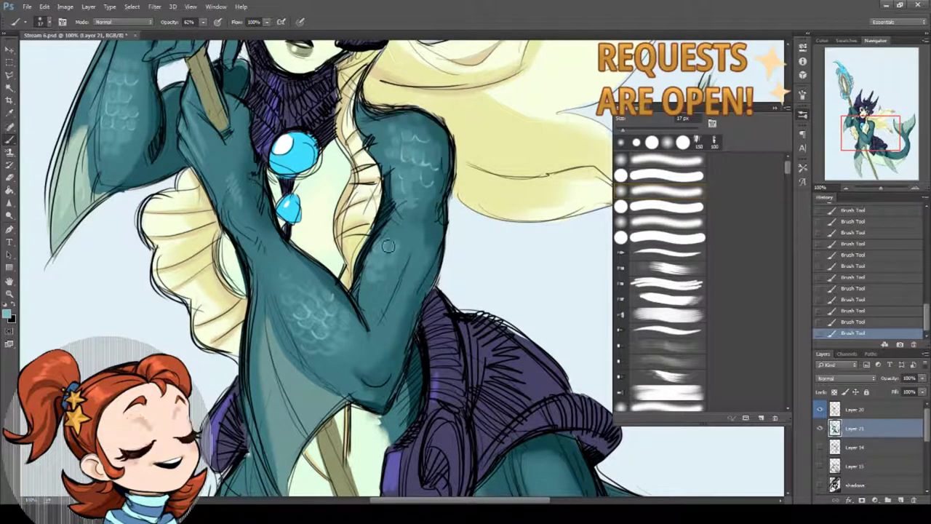
pyautogui.moveTo(391, 264)
pyautogui.mouseDown()
pyautogui.moveTo(381, 255)
pyautogui.moveTo(392, 250)
pyautogui.mouseUp()
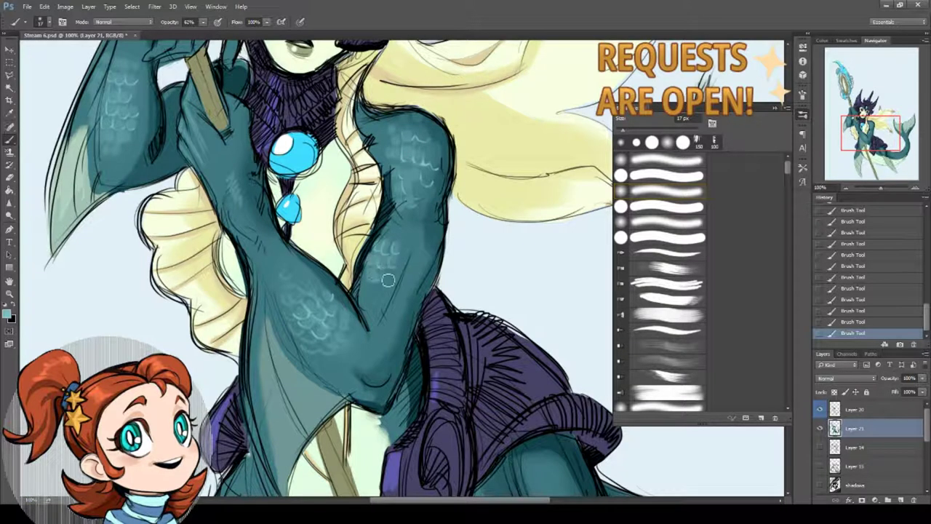
# Add more light teal scales to the arm below the shoulder, extending the existing patch towards the elbow
pyautogui.moveTo(384, 292)
pyautogui.mouseDown()
pyautogui.moveTo(403, 251)
pyautogui.moveTo(393, 245)
pyautogui.moveTo(404, 234)
pyautogui.moveTo(412, 256)
pyautogui.mouseUp()
pyautogui.scroll(3, 411, 256)
pyautogui.hscroll(-3, 305, 264)
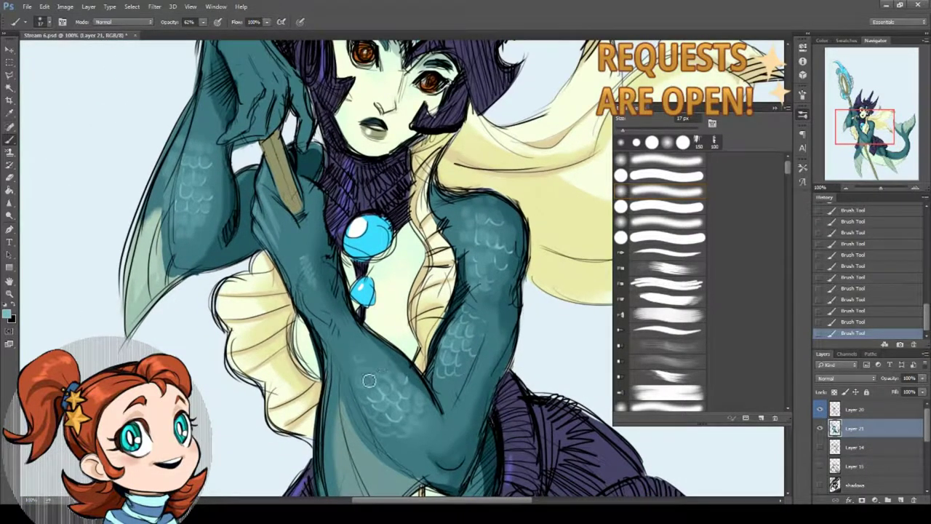
pyautogui.scroll(-5, 364, 393)
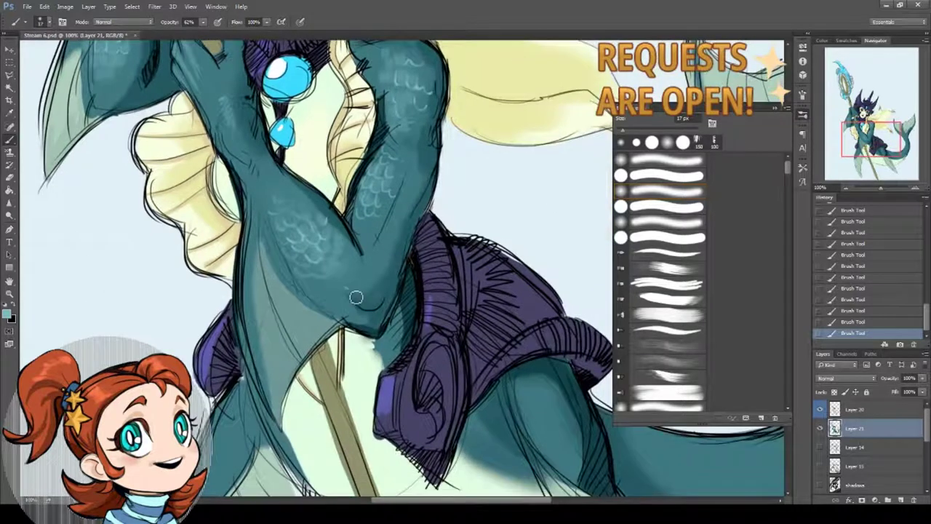
pyautogui.scroll(-5, 357, 298)
pyautogui.hscroll(3, 270, 328)
pyautogui.scroll(5, 329, 232)
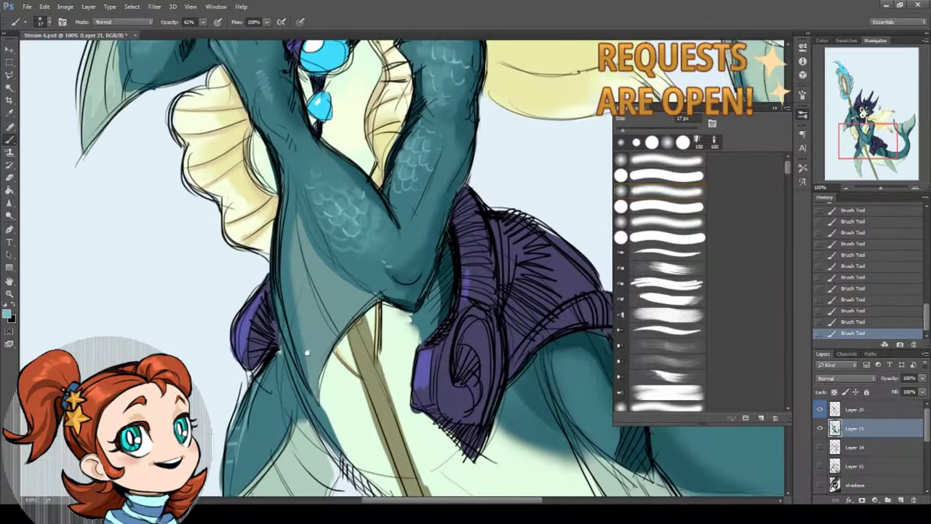
pyautogui.hscroll(-2, 292, 204)
pyautogui.scroll(3, 282, 306)
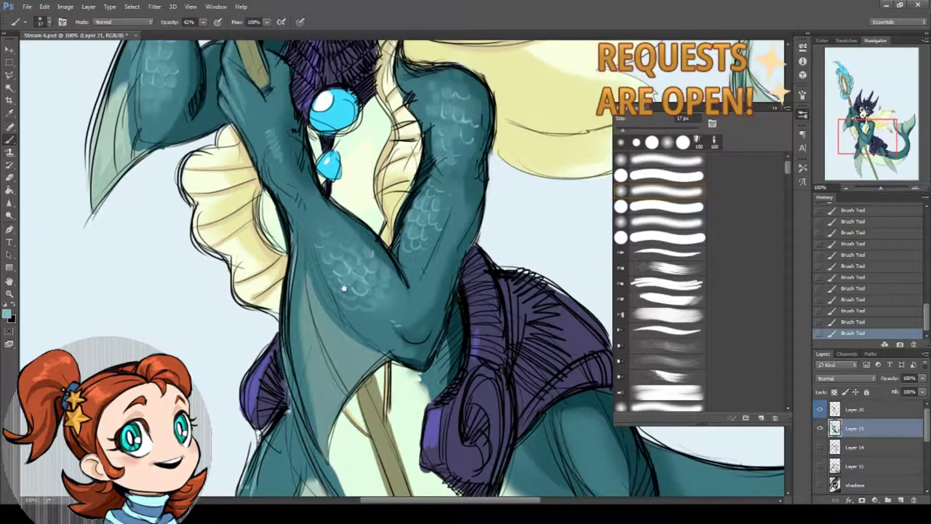
pyautogui.hotkey('ctrl', 'z')
# Paint rows of light teal scales across the back of the raised hand and touch up the wrist with mid teal
pyautogui.scroll(5, 268, 130)
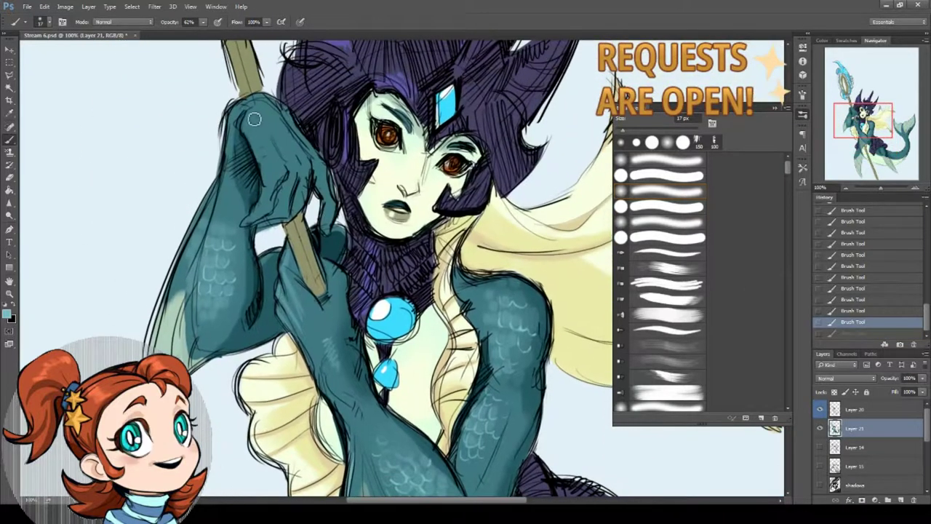
pyautogui.moveTo(254, 119)
pyautogui.mouseDown()
pyautogui.moveTo(264, 126)
pyautogui.moveTo(251, 106)
pyautogui.moveTo(276, 134)
pyautogui.mouseUp()
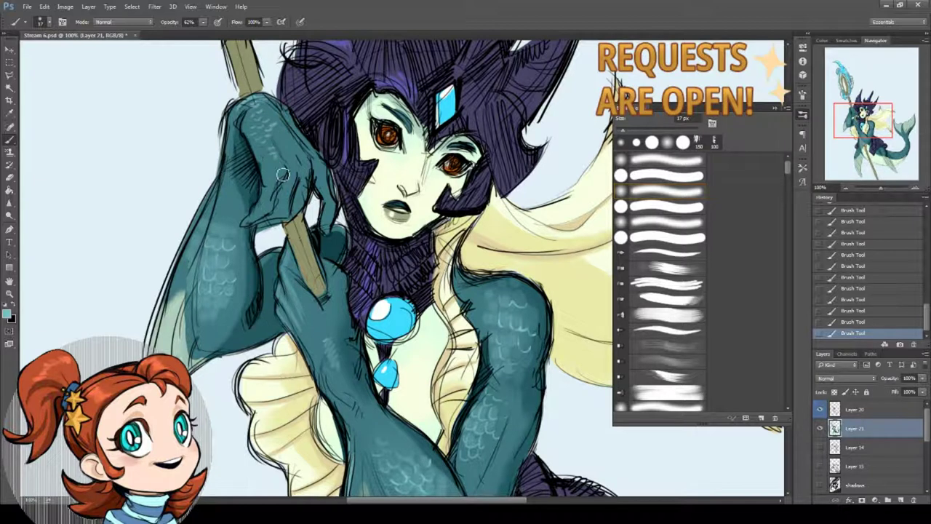
pyautogui.press(']')
pyautogui.press(']')
pyautogui.press(']')
pyautogui.press(']')
pyautogui.press(']')
pyautogui.press(']')
pyautogui.press('[')
pyautogui.press('[')
pyautogui.press('[')
pyautogui.press('[')
pyautogui.press('[')
pyautogui.press('[')
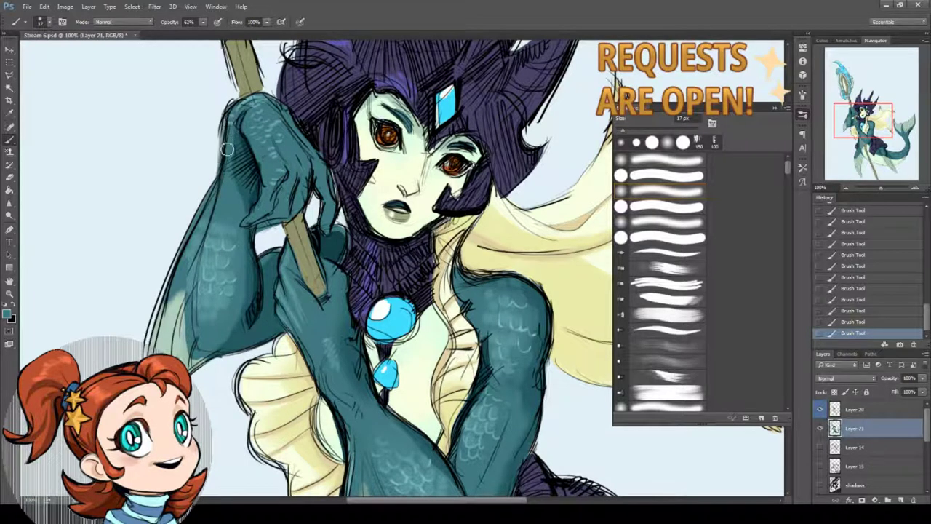
pyautogui.moveTo(228, 138)
pyautogui.mouseDown()
pyautogui.moveTo(209, 195)
pyautogui.moveTo(228, 138)
pyautogui.moveTo(198, 218)
pyautogui.mouseUp()
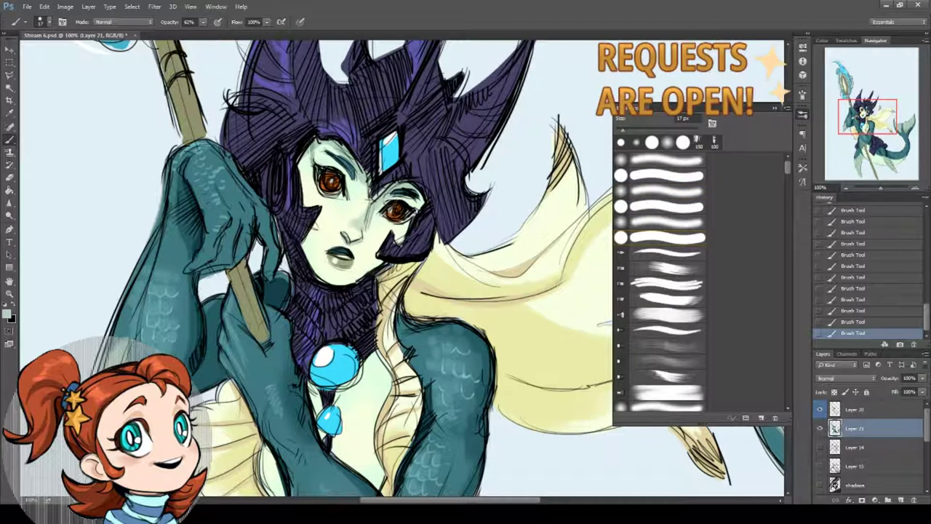
# Switch to a hard 13 px brush and touch up the face and eyes with sampled skin, teal and black tones
pyautogui.keyDown('alt'); pyautogui.click(372, 233); pyautogui.keyUp('alt')
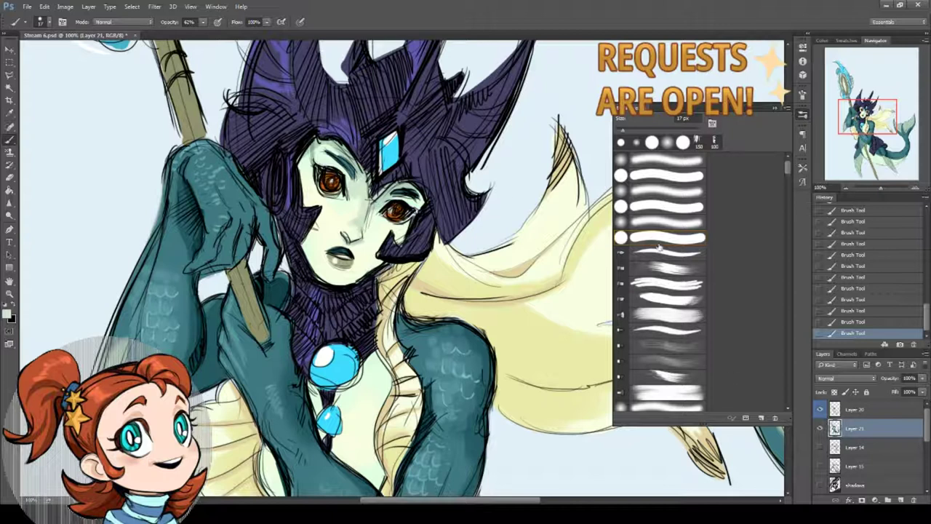
pyautogui.rightClick(457, 153)
pyautogui.click(557, 164)
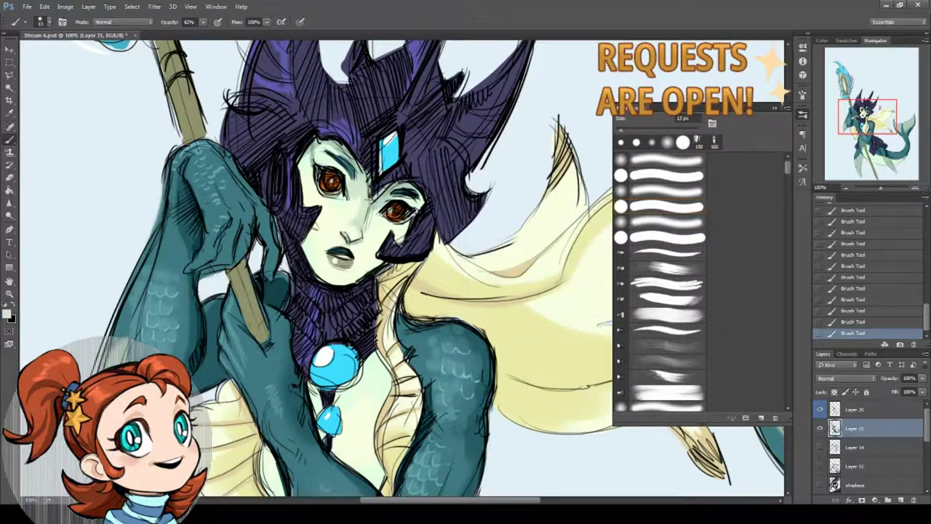
pyautogui.keyDown('alt'); pyautogui.click(215, 211); pyautogui.keyUp('alt')
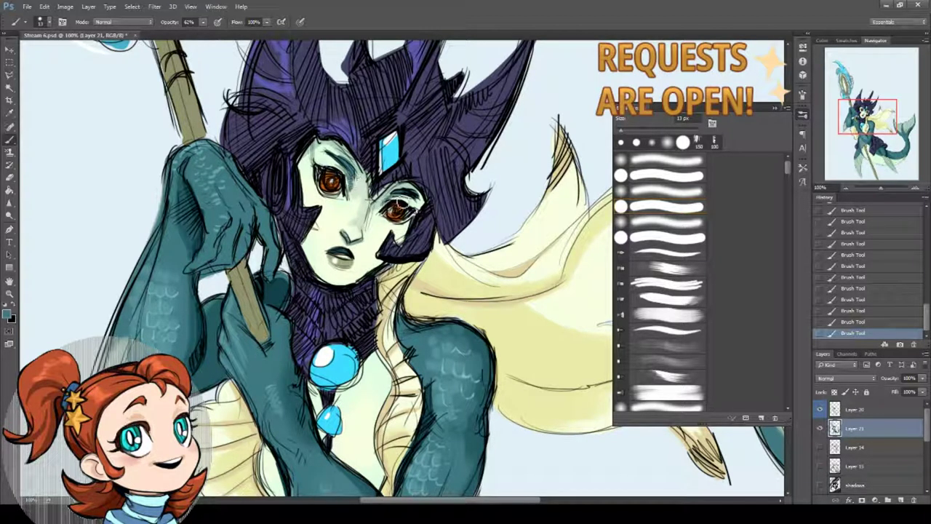
pyautogui.keyDown('alt'); pyautogui.click(298, 253); pyautogui.keyUp('alt')
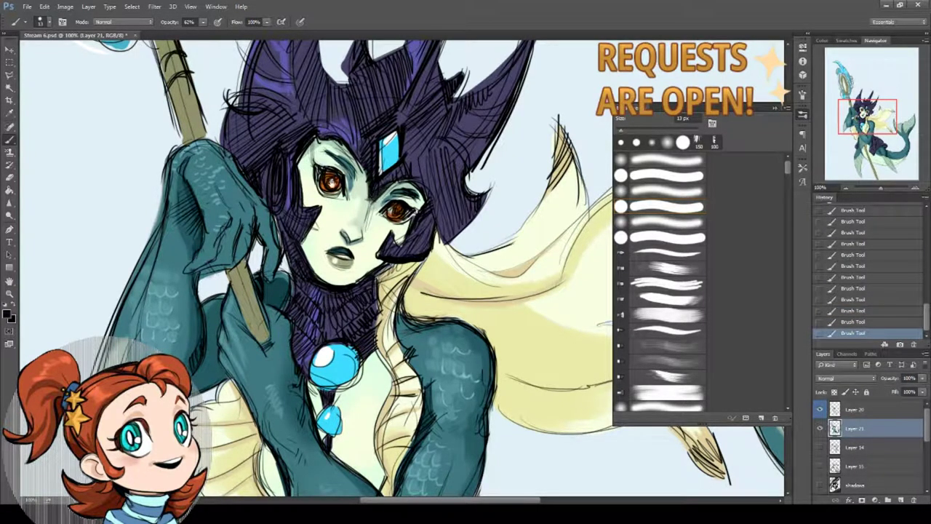
pyautogui.moveTo(375, 196); pyautogui.dragTo(356, 211)
pyautogui.keyDown('alt'); pyautogui.click(300, 187); pyautogui.keyUp('alt')
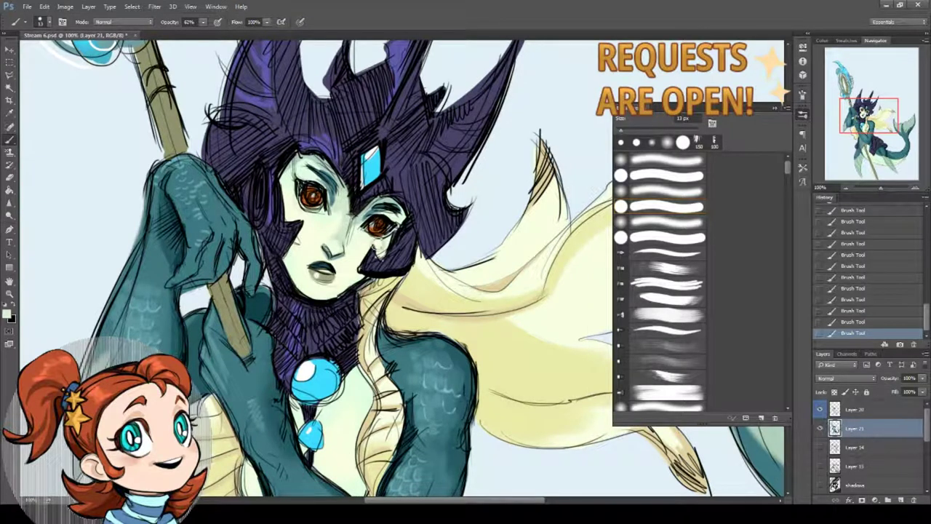
# Choose a near-white foreground colour and set the brush opacity to 100% for detailing the face
pyautogui.click(8, 315)
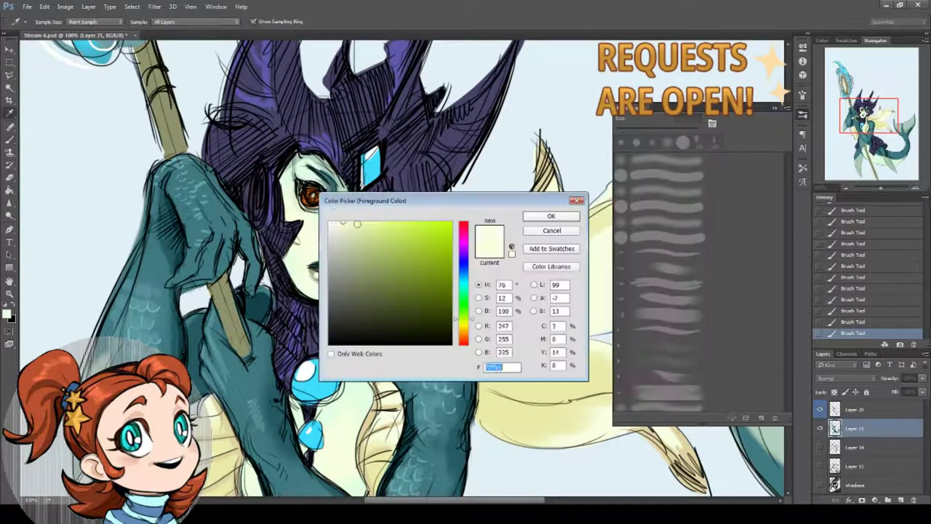
pyautogui.click(551, 217)
pyautogui.scroll(1, 298, 226)
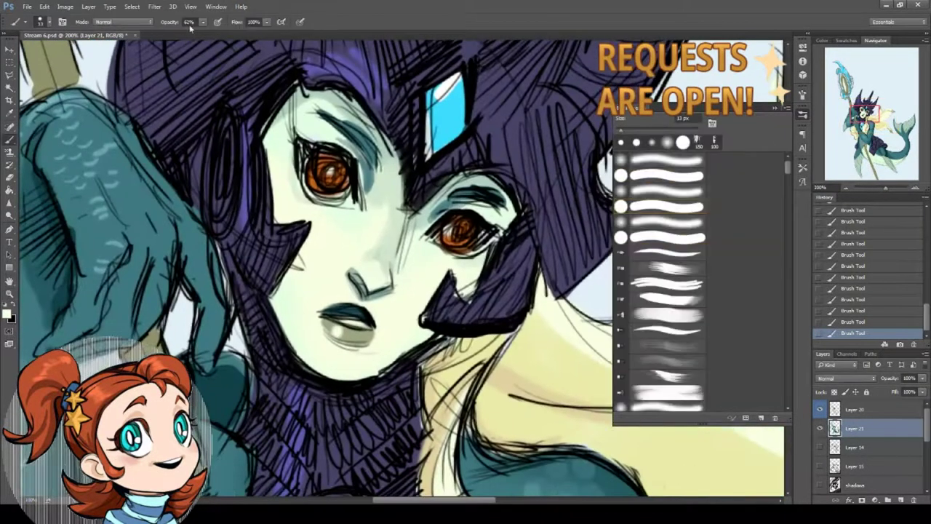
pyautogui.press('0')
pyautogui.moveTo(286, 169)
pyautogui.mouseDown()
pyautogui.moveTo(294, 182)
pyautogui.moveTo(283, 206)
pyautogui.mouseUp()
# Create a new layer named Paintover above Layer 20
pyautogui.press('z')
pyautogui.hotkey('alt', ']')
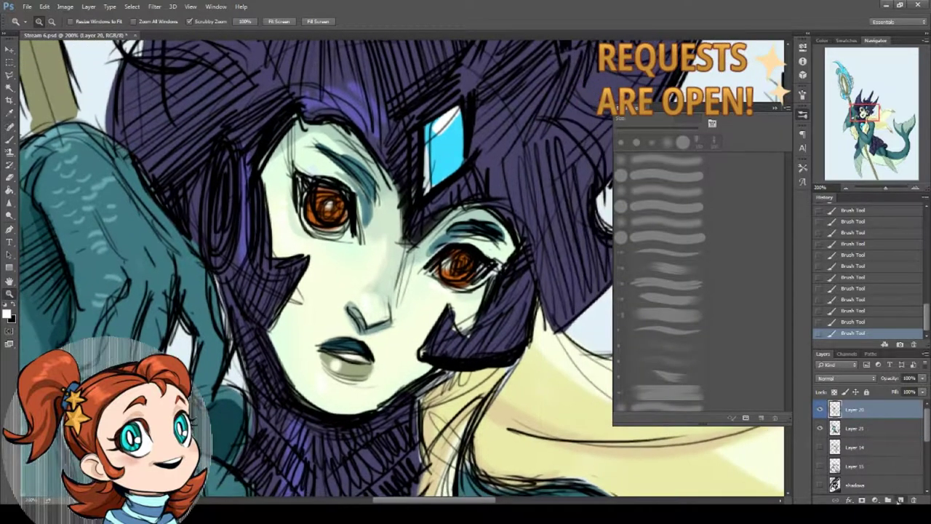
pyautogui.hotkey('ctrl', 'shift', 'alt', 'n')
pyautogui.press('Return')
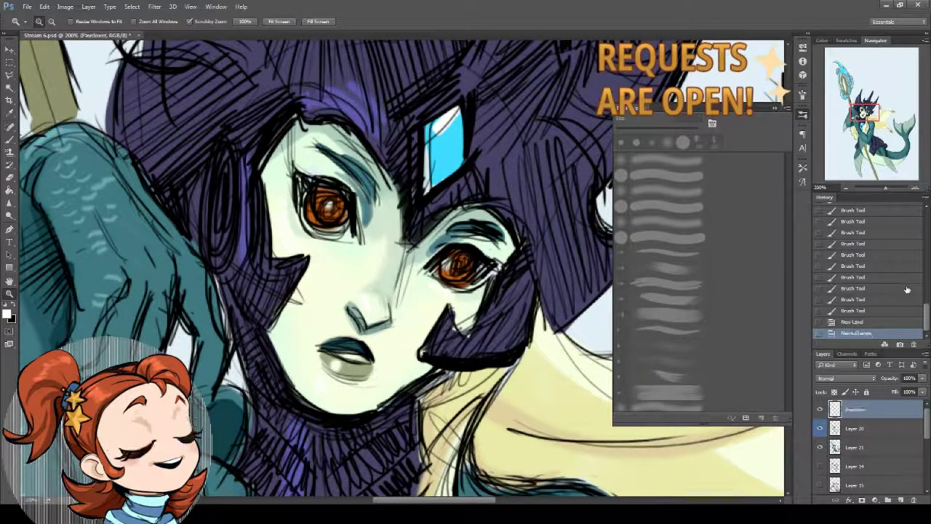
pyautogui.moveTo(216, 227); pyautogui.dragTo(267, 217)
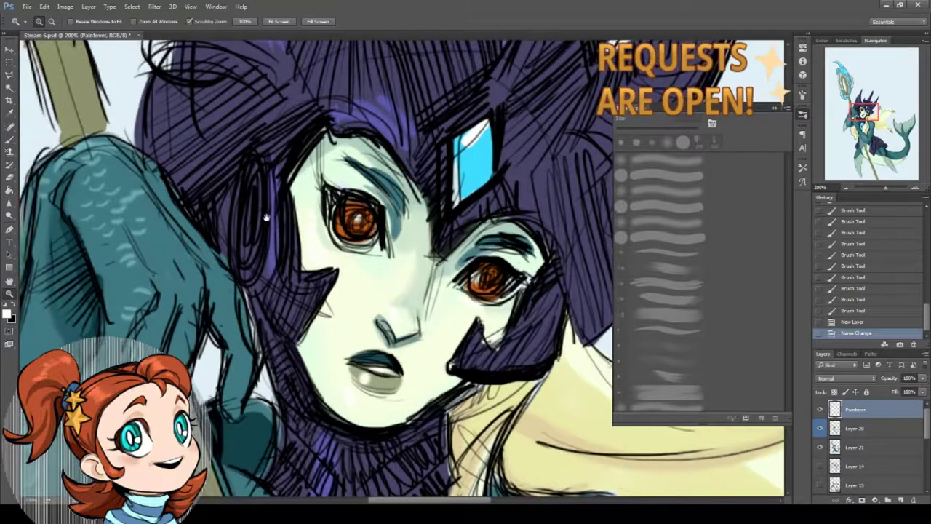
# Outline the eye beside the raised hand in black, thickening the upper lashes, outer corner and lower lid
pyautogui.press('b')
pyautogui.press('x')
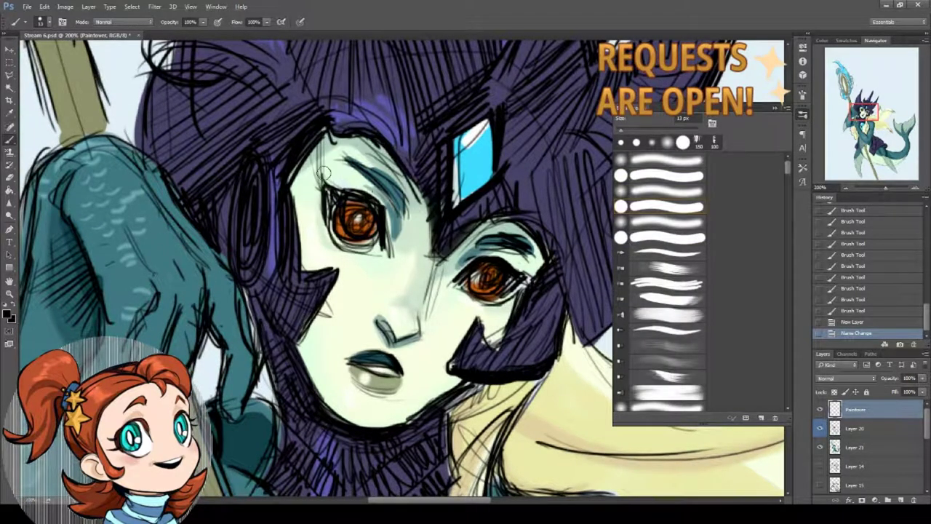
pyautogui.moveTo(320, 168); pyautogui.dragTo(349, 190)
pyautogui.moveTo(329, 177)
pyautogui.mouseDown()
pyautogui.moveTo(382, 211)
pyautogui.moveTo(381, 234)
pyautogui.moveTo(342, 195)
pyautogui.mouseUp()
pyautogui.moveTo(324, 182); pyautogui.dragTo(333, 240)
pyautogui.moveTo(331, 234); pyautogui.dragTo(375, 251)
# Repaint that eye's iris in sampled orange with a clean black pupil and a small white catchlight
pyautogui.keyDown('alt'); pyautogui.click(355, 211); pyautogui.keyUp('alt')
pyautogui.moveTo(344, 208)
pyautogui.mouseDown()
pyautogui.moveTo(366, 213)
pyautogui.moveTo(347, 240)
pyautogui.mouseUp()
pyautogui.press('d')
pyautogui.keyDown('alt'); pyautogui.click(359, 218); pyautogui.keyUp('alt')
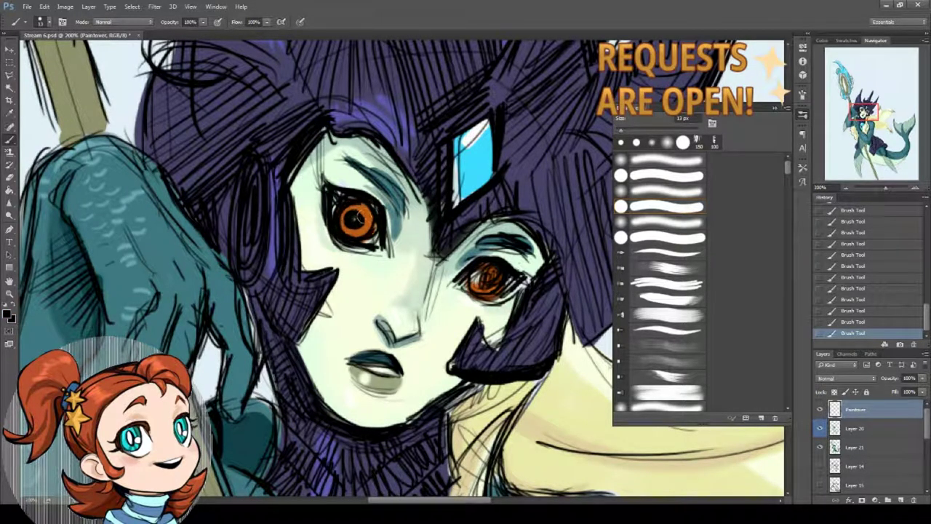
pyautogui.moveTo(350, 206); pyautogui.dragTo(357, 217)
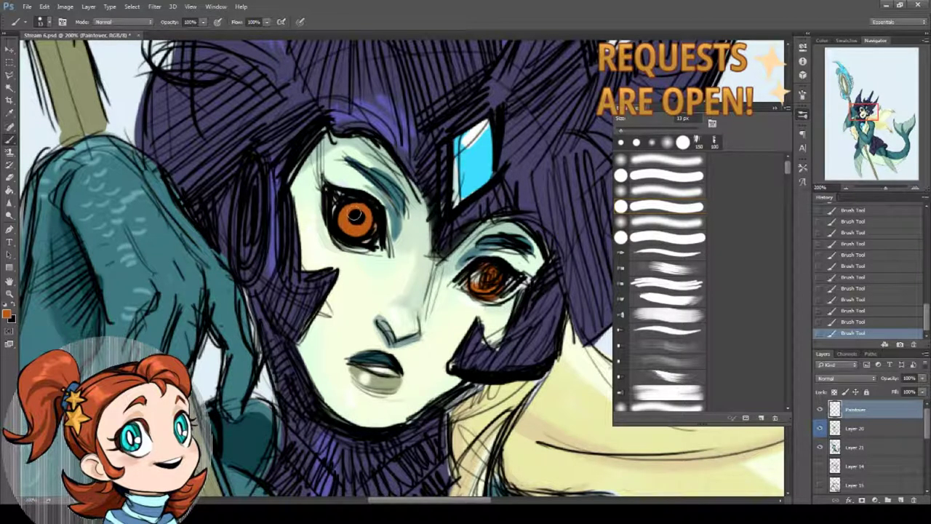
pyautogui.keyDown('alt'); pyautogui.click(315, 237); pyautogui.keyUp('alt')
pyautogui.moveTo(342, 205)
pyautogui.mouseDown()
pyautogui.moveTo(355, 216)
pyautogui.moveTo(305, 200)
pyautogui.mouseUp()
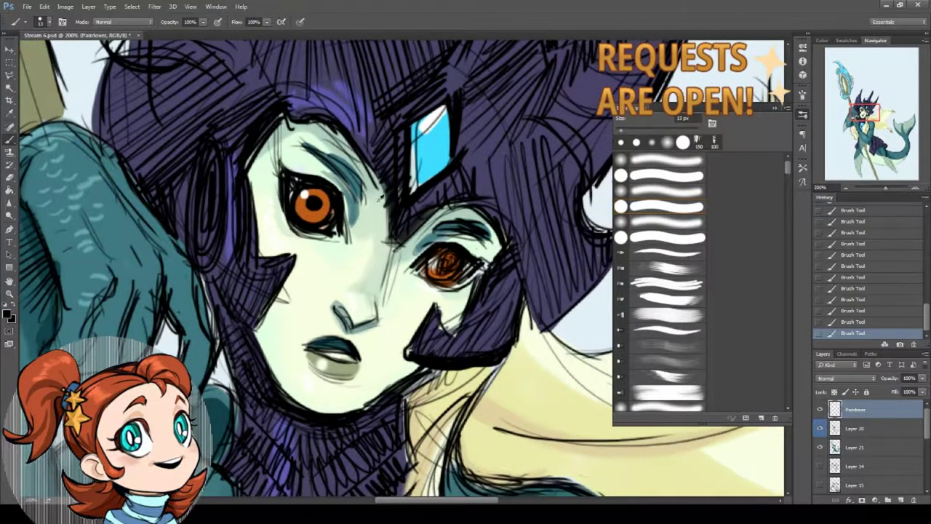
# Fill the other eye's iris with orange and add a black pupil, darkened rim and white catchlight
pyautogui.keyDown('alt'); pyautogui.click(433, 272); pyautogui.keyUp('alt')
pyautogui.moveTo(438, 269); pyautogui.dragTo(449, 260)
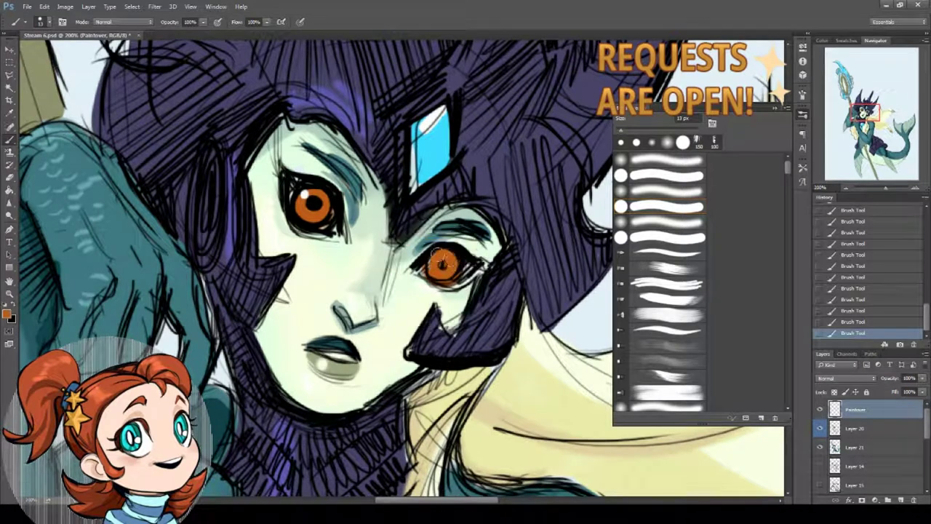
pyautogui.press('x')
pyautogui.click(441, 264)
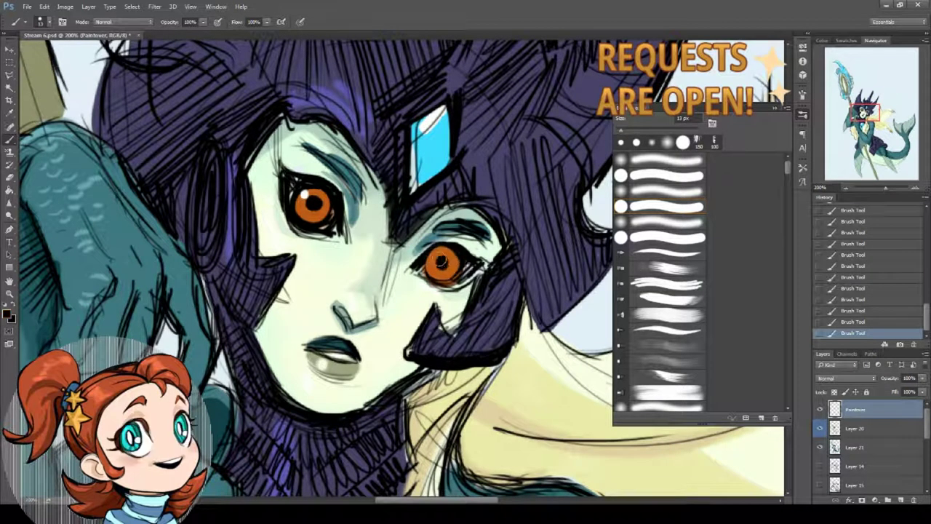
pyautogui.moveTo(441, 265)
pyautogui.mouseDown()
pyautogui.moveTo(437, 254)
pyautogui.moveTo(455, 285)
pyautogui.mouseUp()
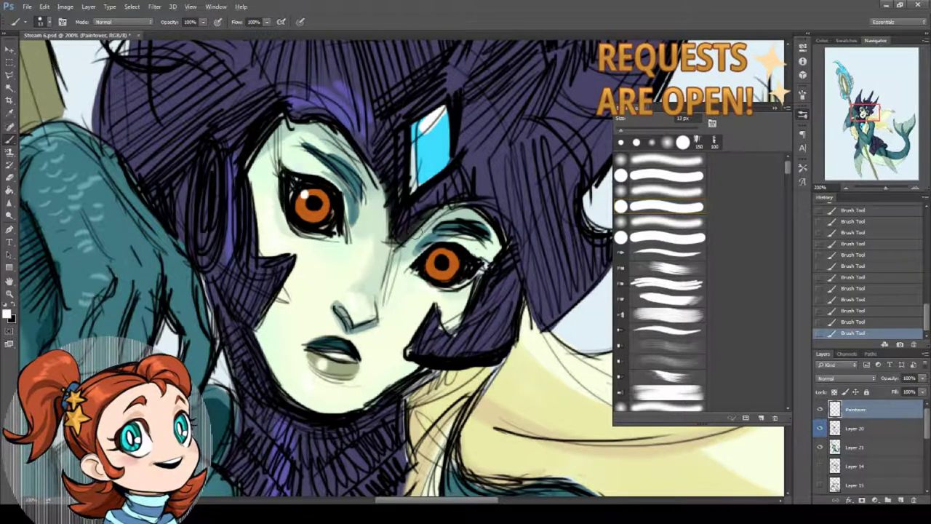
pyautogui.moveTo(436, 253); pyautogui.dragTo(428, 285)
# Refine the eyebrow beside the raised hand in sampled dark teal and clean up its edges with skin tones
pyautogui.moveTo(280, 169)
pyautogui.mouseDown()
pyautogui.moveTo(337, 202)
pyautogui.moveTo(354, 227)
pyautogui.mouseUp()
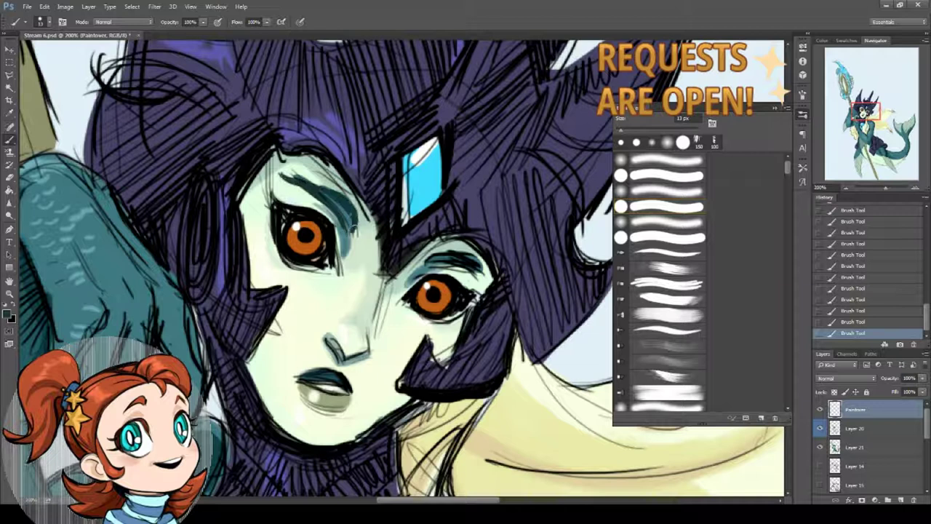
pyautogui.keyDown('alt'); pyautogui.click(287, 170); pyautogui.keyUp('alt')
pyautogui.moveTo(312, 175)
pyautogui.mouseDown()
pyautogui.moveTo(353, 210)
pyautogui.moveTo(328, 170)
pyautogui.moveTo(310, 187)
pyautogui.moveTo(266, 168)
pyautogui.moveTo(277, 184)
pyautogui.mouseUp()
pyautogui.keyDown('alt'); pyautogui.click(303, 187); pyautogui.keyUp('alt')
pyautogui.keyDown('alt'); pyautogui.click(267, 173); pyautogui.keyUp('alt')
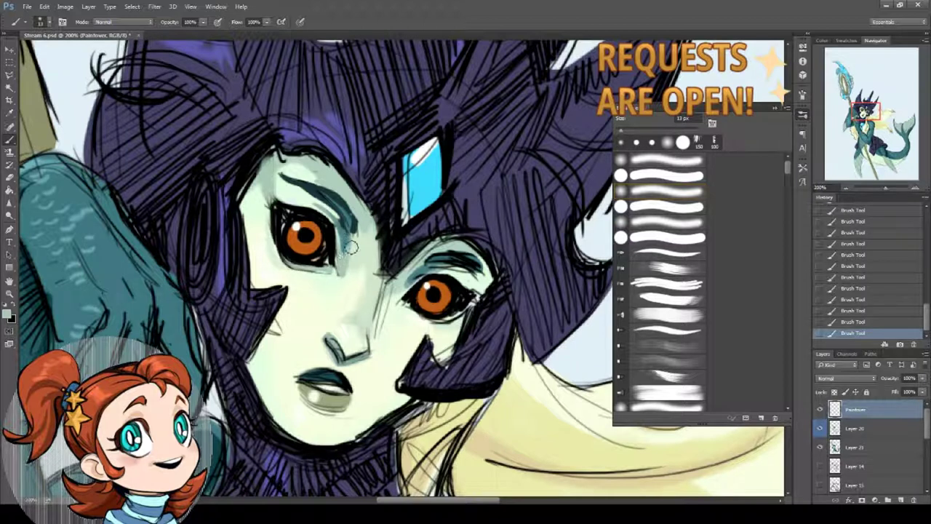
# Smooth the nose bridge with sampled skin tones and define the bridge line and nose tip in darker grey-green
pyautogui.moveTo(376, 276); pyautogui.dragTo(364, 226)
pyautogui.keyDown('alt'); pyautogui.click(350, 273); pyautogui.keyUp('alt')
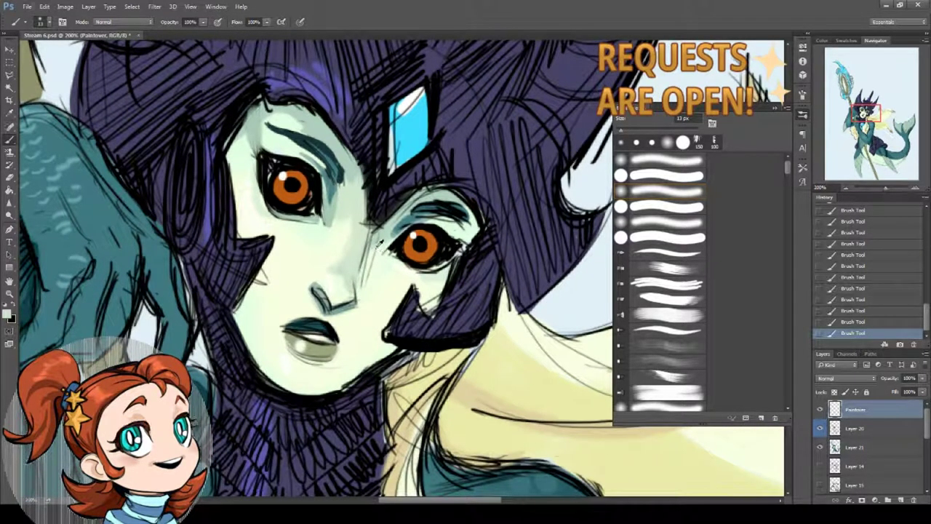
pyautogui.keyDown('alt'); pyautogui.click(376, 271); pyautogui.keyUp('alt')
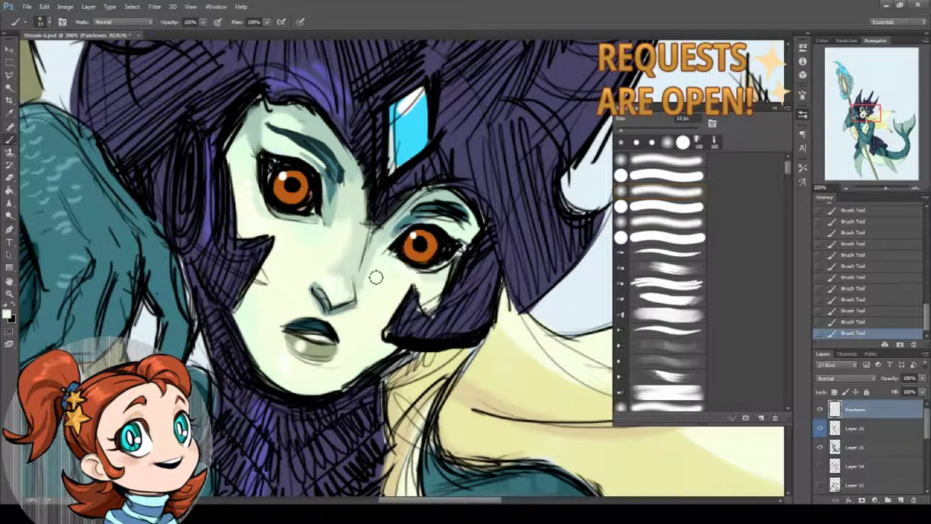
pyautogui.keyDown('alt'); pyautogui.click(364, 254); pyautogui.keyUp('alt')
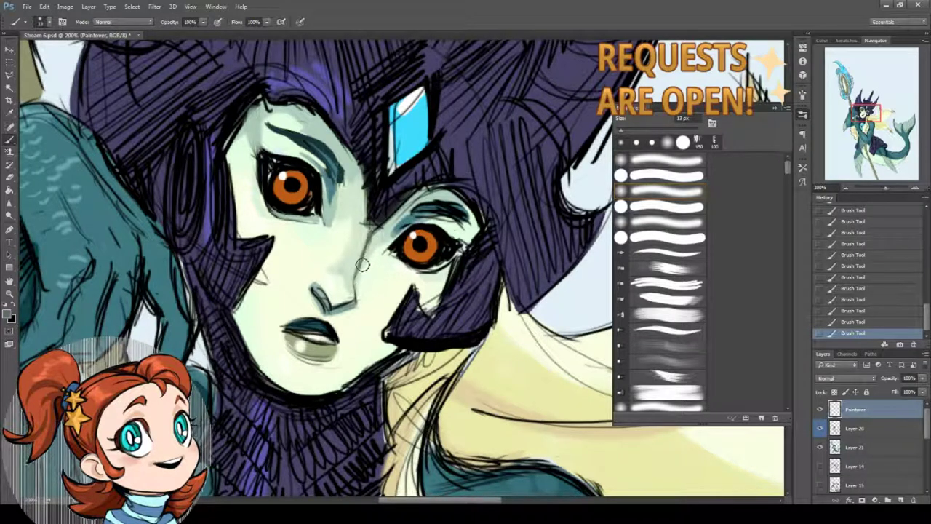
pyautogui.keyDown('alt'); pyautogui.click(334, 304); pyautogui.keyUp('alt')
pyautogui.moveTo(320, 285)
pyautogui.mouseDown()
pyautogui.moveTo(338, 313)
pyautogui.moveTo(356, 308)
pyautogui.mouseUp()
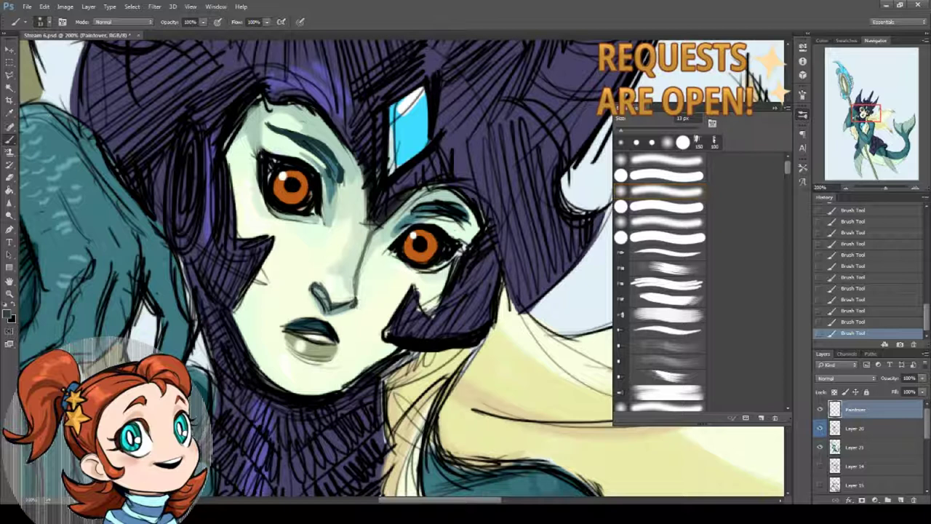
# Tidy the outline and lashes of the eye beside the small cheek guard with sampled skin tone and black
pyautogui.moveTo(380, 237); pyautogui.dragTo(349, 271)
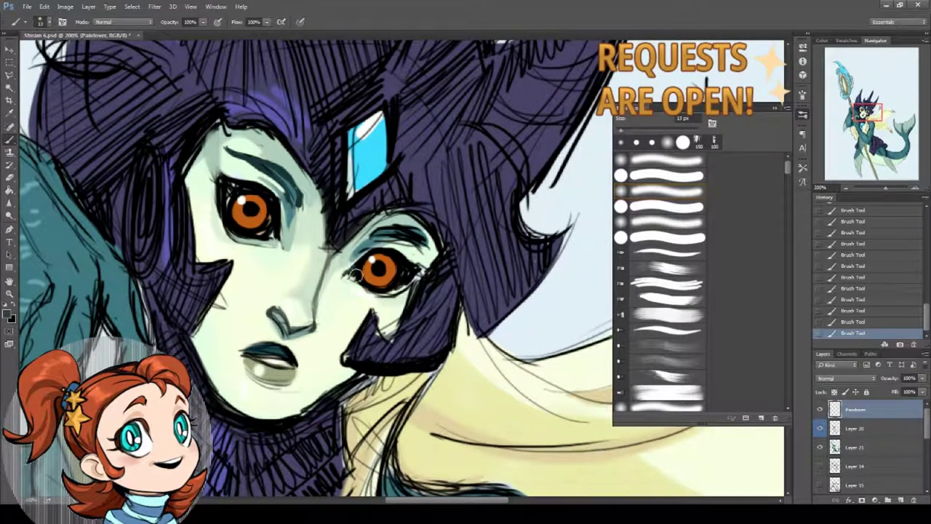
pyautogui.keyDown('alt'); pyautogui.click(355, 271); pyautogui.keyUp('alt')
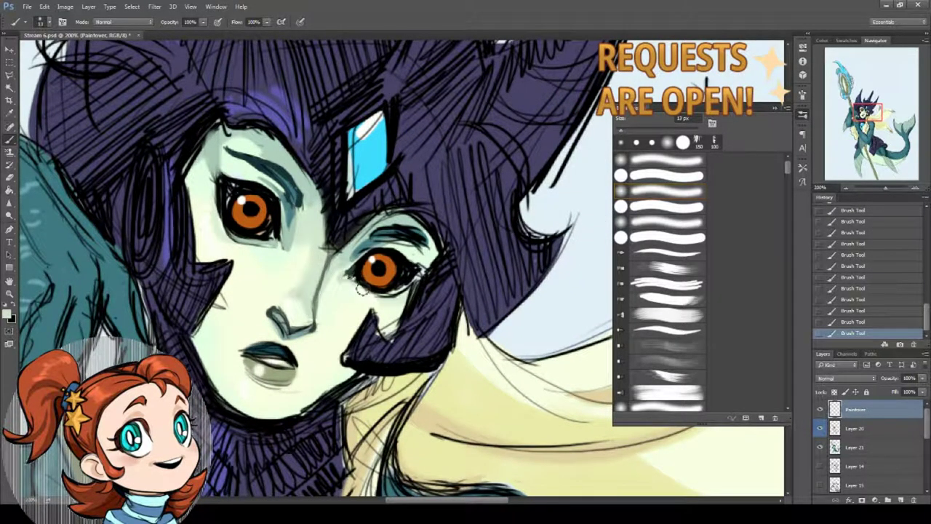
pyautogui.keyDown('alt'); pyautogui.click(379, 261); pyautogui.keyUp('alt')
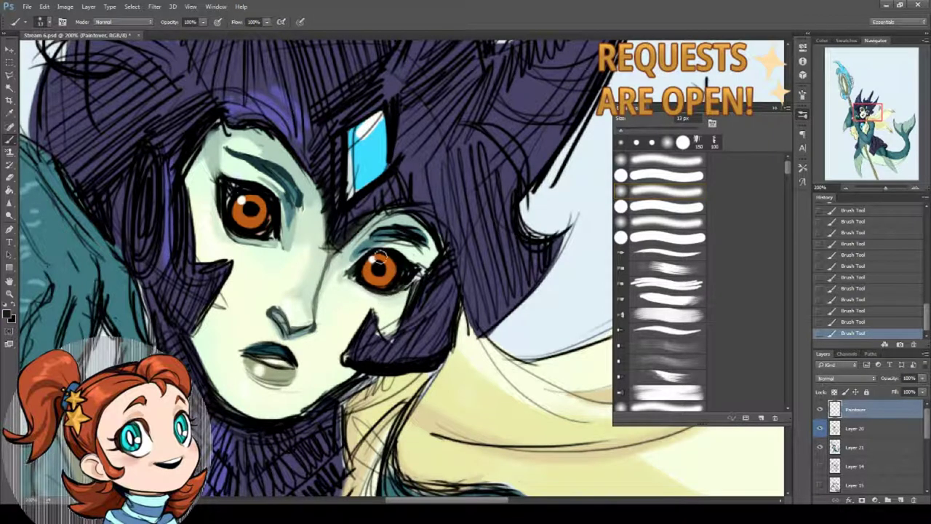
pyautogui.keyDown('alt'); pyautogui.click(402, 248); pyautogui.keyUp('alt')
pyautogui.keyDown('alt'); pyautogui.click(400, 220); pyautogui.keyUp('alt')
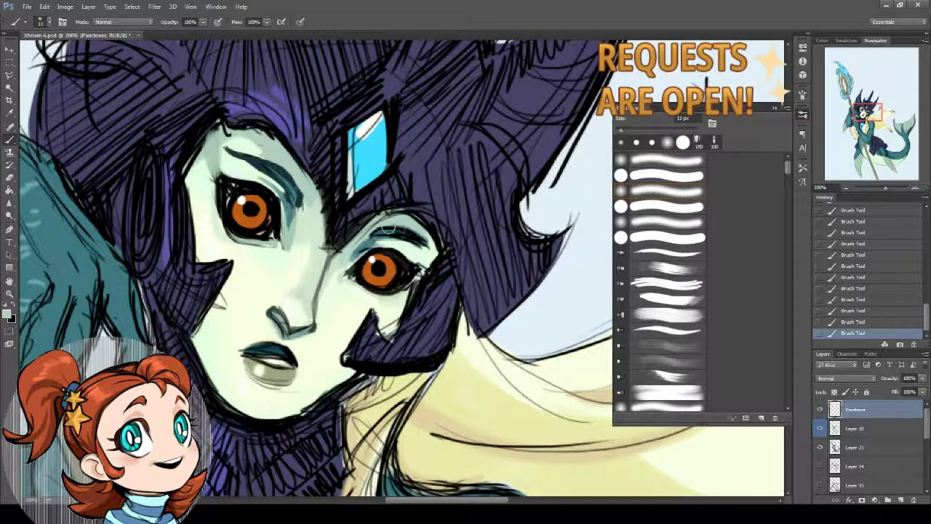
# Repaint the eyebrow above that eye in sampled dark teal, covering the rough black sketch lines
pyautogui.moveTo(388, 228)
pyautogui.mouseDown()
pyautogui.moveTo(415, 230)
pyautogui.moveTo(344, 258)
pyautogui.moveTo(404, 224)
pyautogui.moveTo(383, 234)
pyautogui.moveTo(400, 237)
pyautogui.moveTo(371, 237)
pyautogui.moveTo(396, 248)
pyautogui.mouseUp()
pyautogui.keyDown('alt'); pyautogui.click(385, 218); pyautogui.keyUp('alt')
pyautogui.keyDown('alt'); pyautogui.click(389, 230); pyautogui.keyUp('alt')
pyautogui.keyDown('alt'); pyautogui.click(395, 234); pyautogui.keyUp('alt')
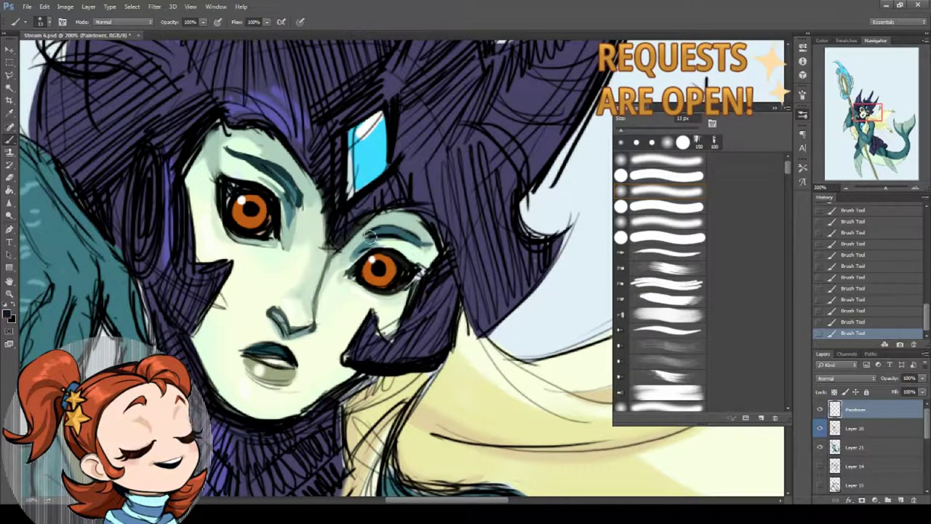
pyautogui.hotkey('ctrl', 'z')
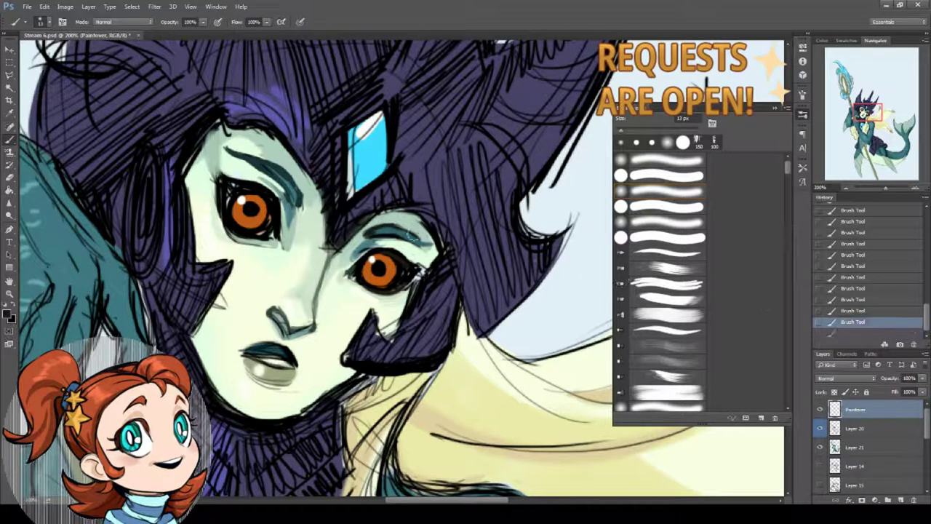
pyautogui.moveTo(412, 234); pyautogui.dragTo(431, 246)
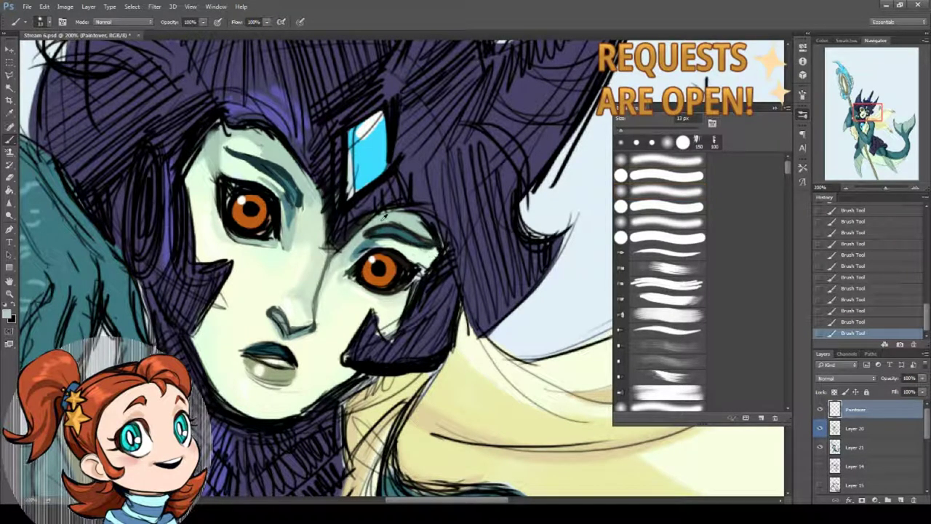
# Clean up the skin around that eyebrow and eyelid with sampled pale green and dark teal tones
pyautogui.keyDown('alt'); pyautogui.click(375, 230); pyautogui.keyUp('alt')
pyautogui.hotkey('ctrl', 'z')
pyautogui.moveTo(363, 231); pyautogui.dragTo(393, 219)
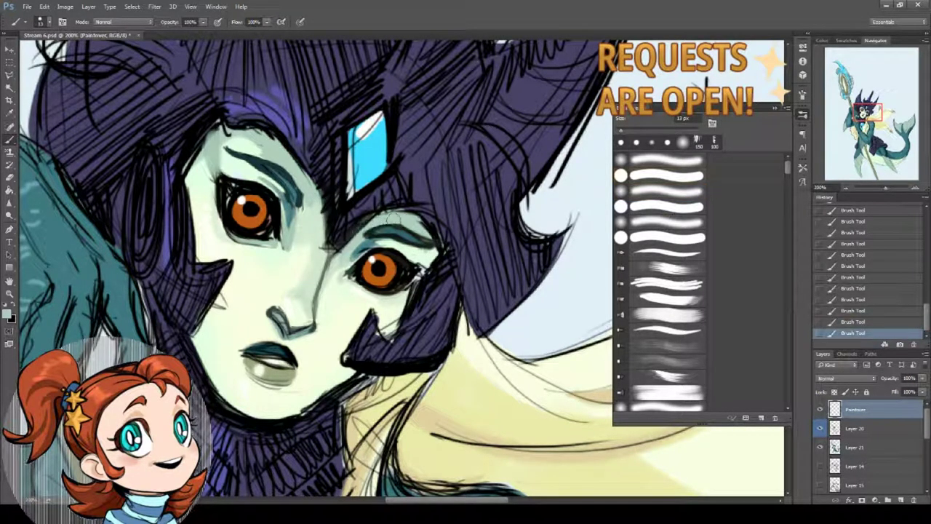
pyautogui.keyDown('alt'); pyautogui.click(368, 233); pyautogui.keyUp('alt')
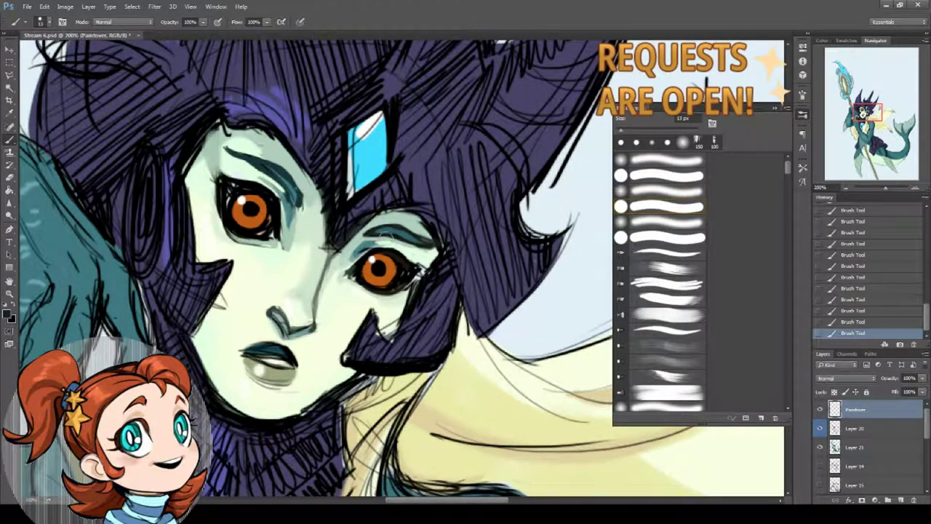
pyautogui.keyDown('alt'); pyautogui.click(391, 241); pyautogui.keyUp('alt')
pyautogui.moveTo(406, 248)
pyautogui.mouseDown()
pyautogui.moveTo(382, 241)
pyautogui.moveTo(437, 271)
pyautogui.mouseUp()
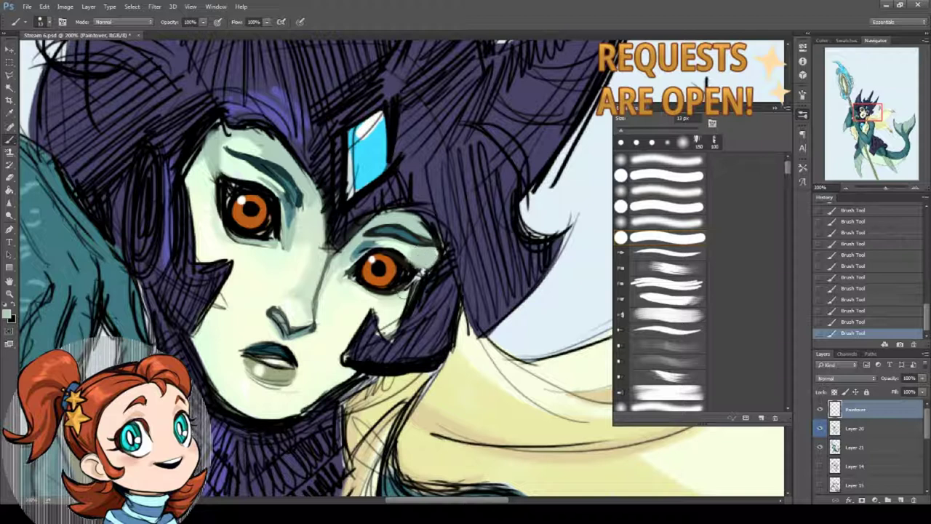
# Darken the jaw outline under the chin in black and draw a bold V down the centre of the purple collar
pyautogui.scroll(-3, 329, 322)
pyautogui.hscroll(-1, 329, 323)
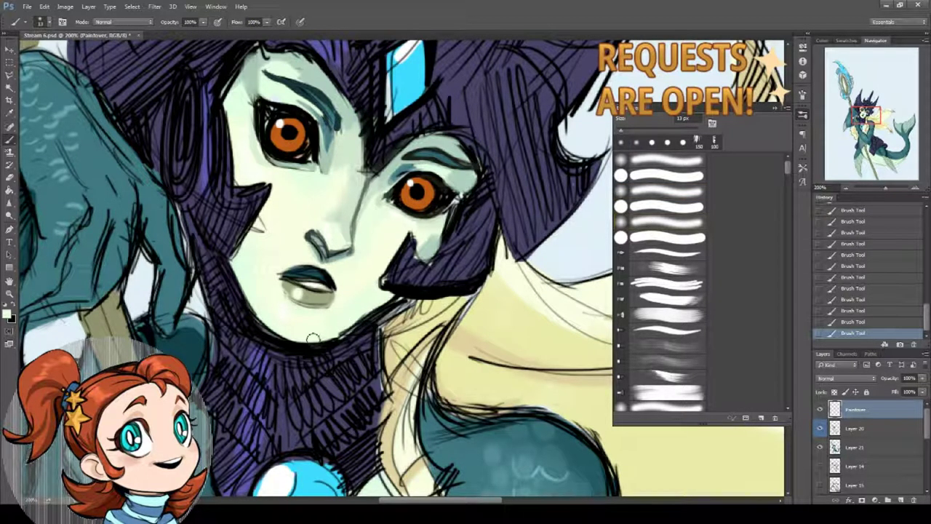
pyautogui.moveTo(283, 347); pyautogui.dragTo(338, 344)
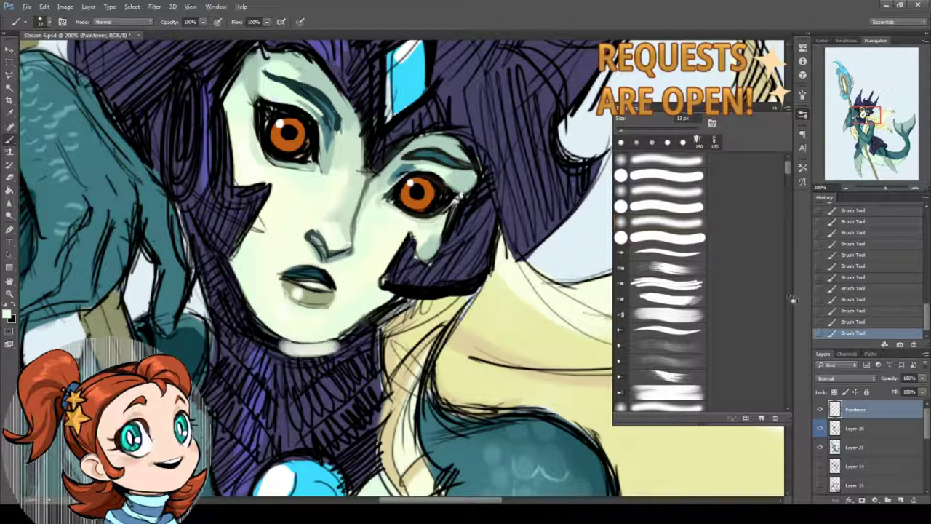
pyautogui.hotkey('ctrl', 'z')
pyautogui.press('x')
pyautogui.moveTo(240, 334)
pyautogui.mouseDown()
pyautogui.moveTo(364, 333)
pyautogui.moveTo(362, 303)
pyautogui.mouseUp()
pyautogui.moveTo(305, 320)
pyautogui.mouseDown()
pyautogui.moveTo(297, 341)
pyautogui.moveTo(310, 352)
pyautogui.mouseUp()
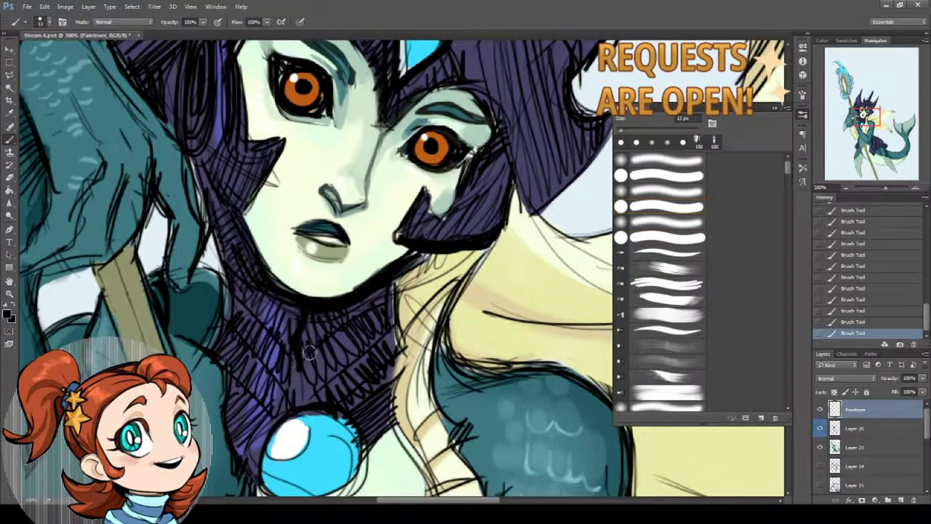
pyautogui.moveTo(363, 323); pyautogui.dragTo(297, 368)
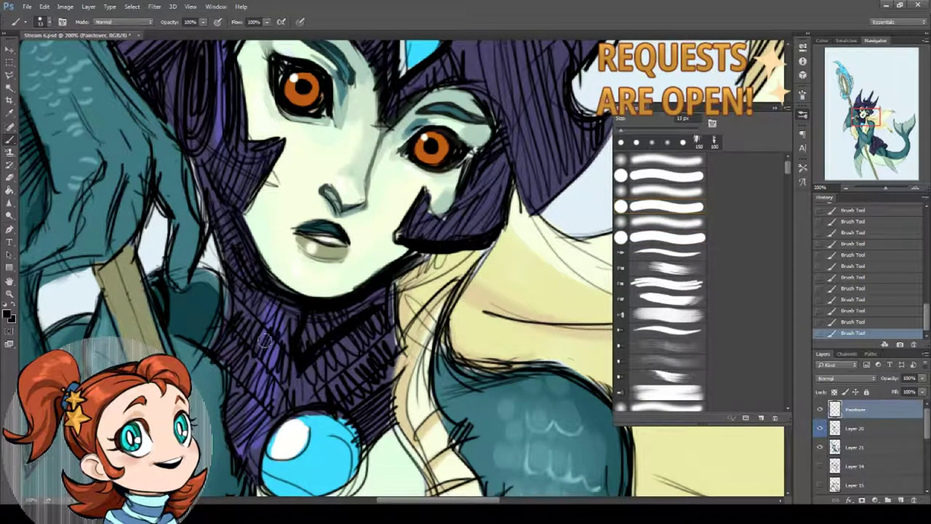
pyautogui.moveTo(236, 302); pyautogui.dragTo(289, 358)
# Set the brush to 13 px and ink thick black chevron bands down the collar and around the large blue orb
pyautogui.rightClick(313, 320)
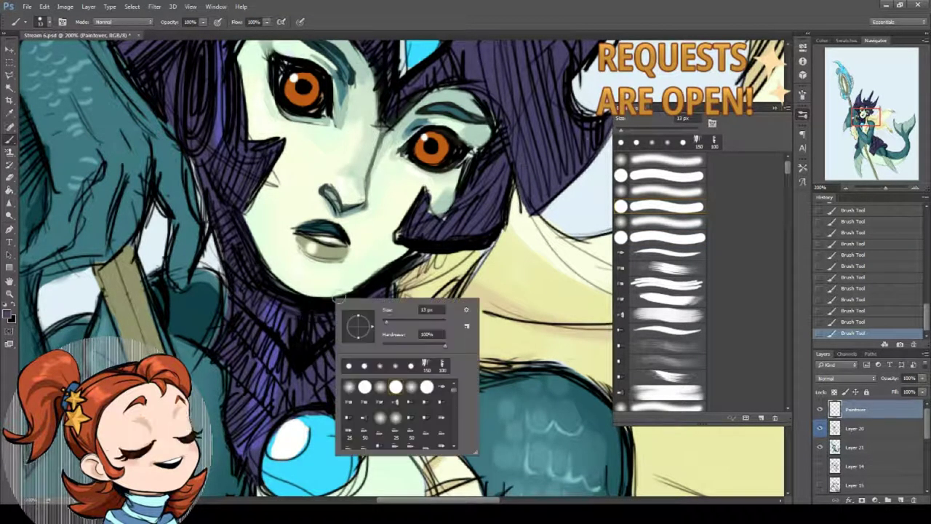
pyautogui.click(312, 313)
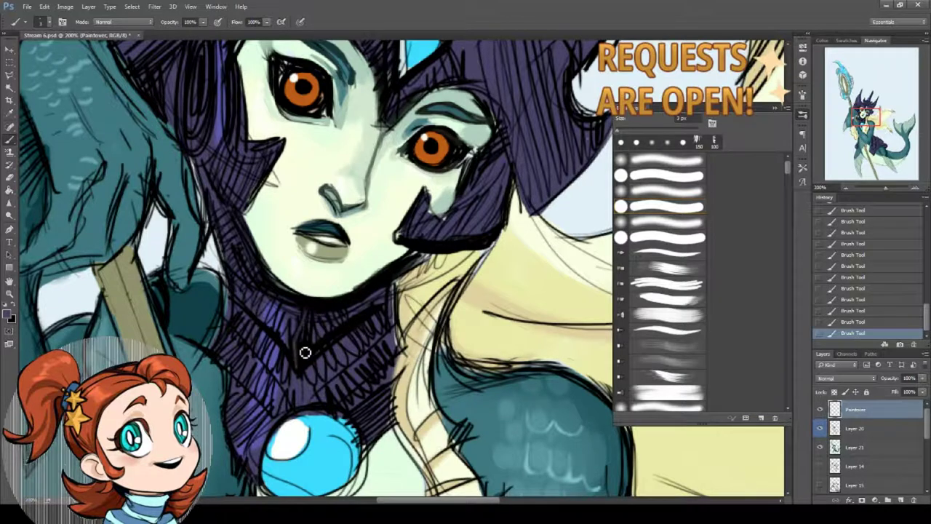
pyautogui.rightClick(318, 309)
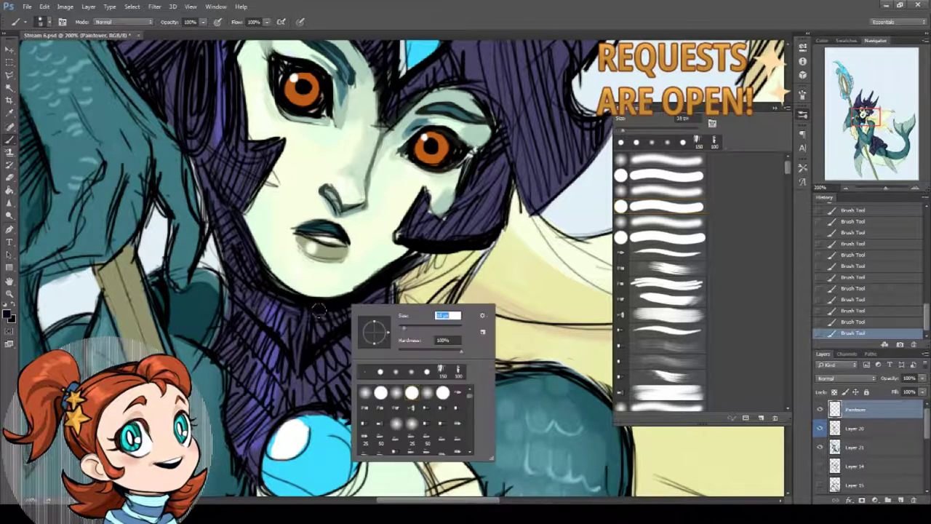
pyautogui.click(291, 326)
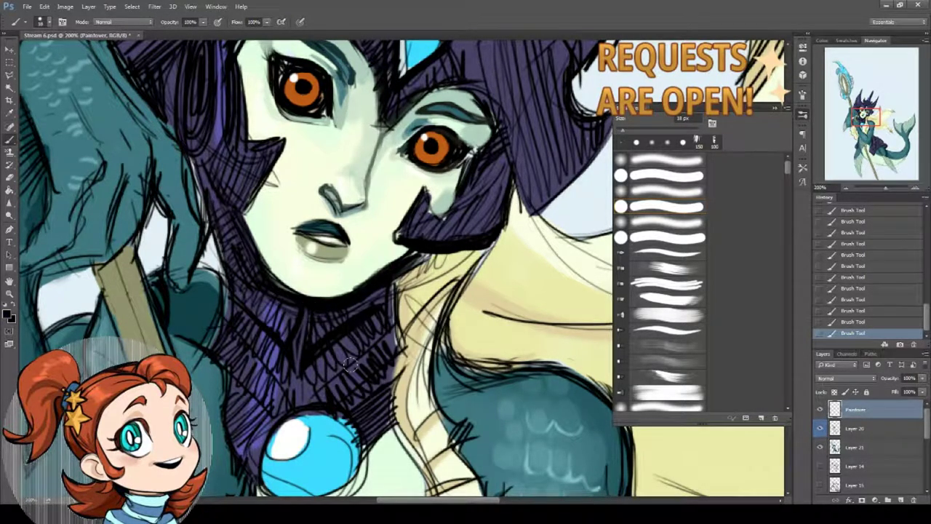
pyautogui.rightClick(383, 209)
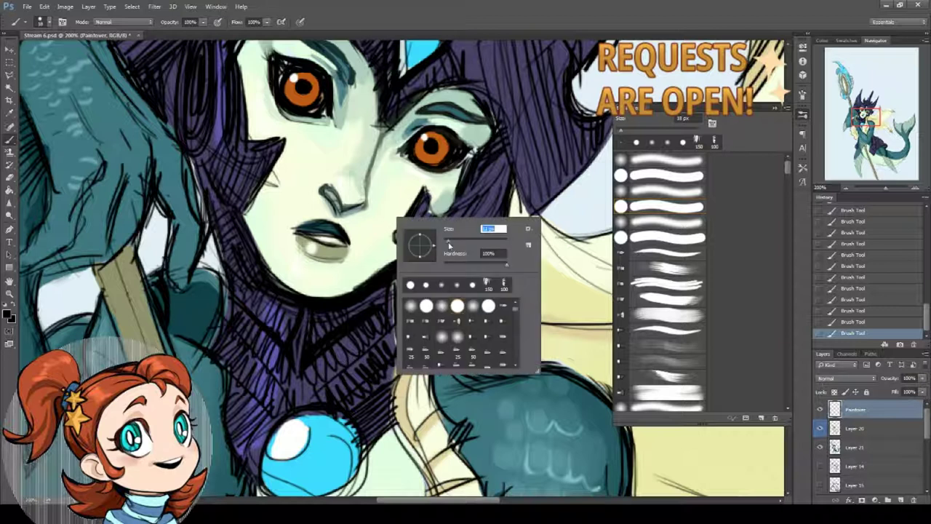
pyautogui.click(310, 318)
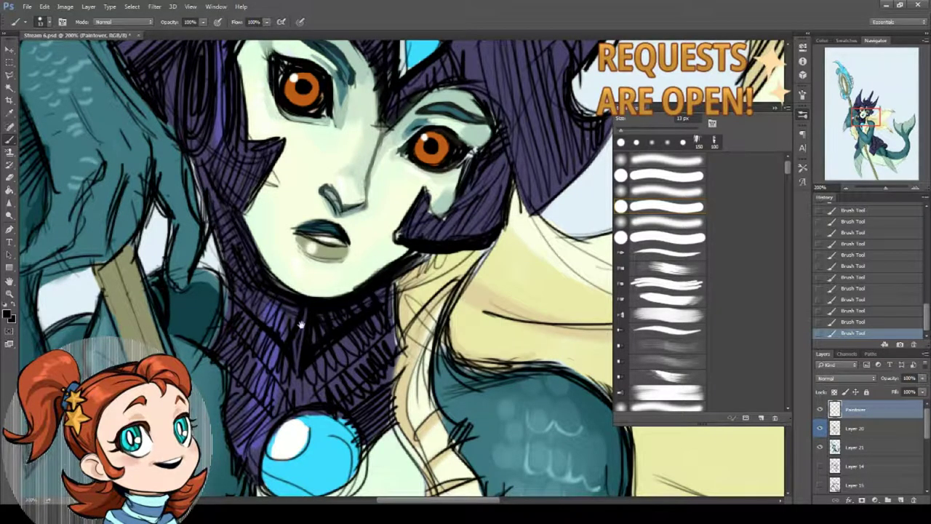
pyautogui.moveTo(302, 324)
pyautogui.mouseDown()
pyautogui.moveTo(339, 333)
pyautogui.moveTo(361, 317)
pyautogui.moveTo(377, 330)
pyautogui.moveTo(394, 313)
pyautogui.moveTo(387, 338)
pyautogui.moveTo(360, 368)
pyautogui.moveTo(246, 339)
pyautogui.moveTo(271, 372)
pyautogui.moveTo(239, 385)
pyautogui.moveTo(227, 366)
pyautogui.moveTo(266, 399)
pyautogui.mouseUp()
pyautogui.moveTo(372, 364)
pyautogui.mouseDown()
pyautogui.moveTo(391, 378)
pyautogui.moveTo(369, 412)
pyautogui.moveTo(372, 395)
pyautogui.moveTo(364, 431)
pyautogui.mouseUp()
pyautogui.scroll(-3, 364, 407)
pyautogui.moveTo(294, 407)
pyautogui.mouseDown()
pyautogui.moveTo(322, 392)
pyautogui.moveTo(368, 352)
pyautogui.mouseUp()
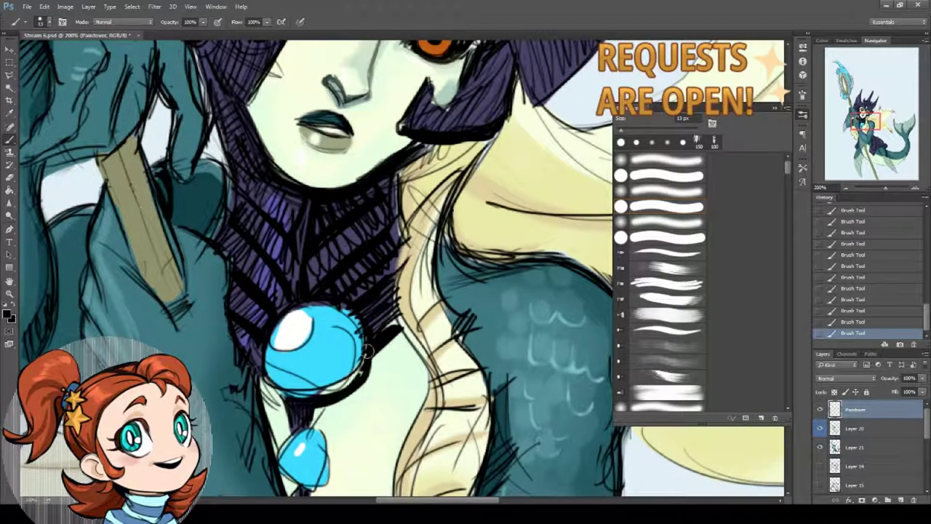
# Cover the stray sketch marks on the cheek with skin tone and edge both pointed cheek guards in black
pyautogui.moveTo(424, 200); pyautogui.dragTo(358, 291)
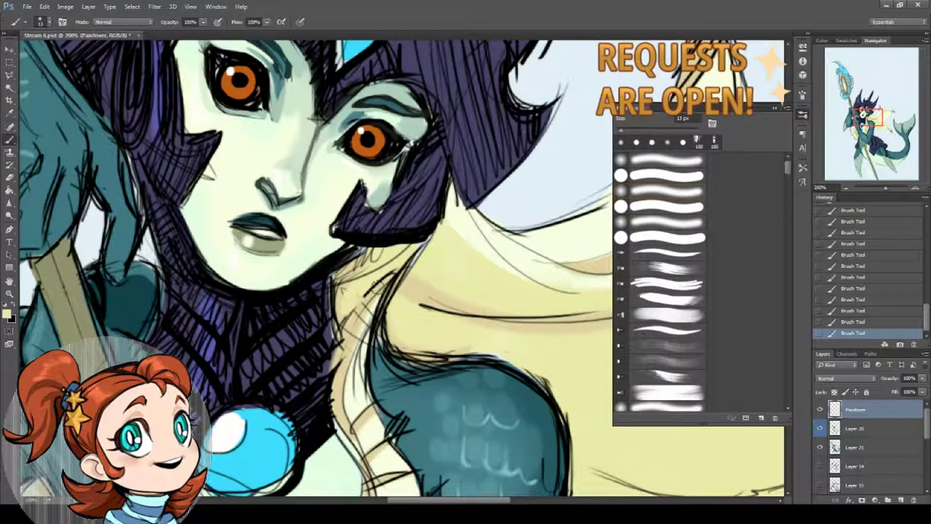
pyautogui.moveTo(392, 259); pyautogui.dragTo(428, 325)
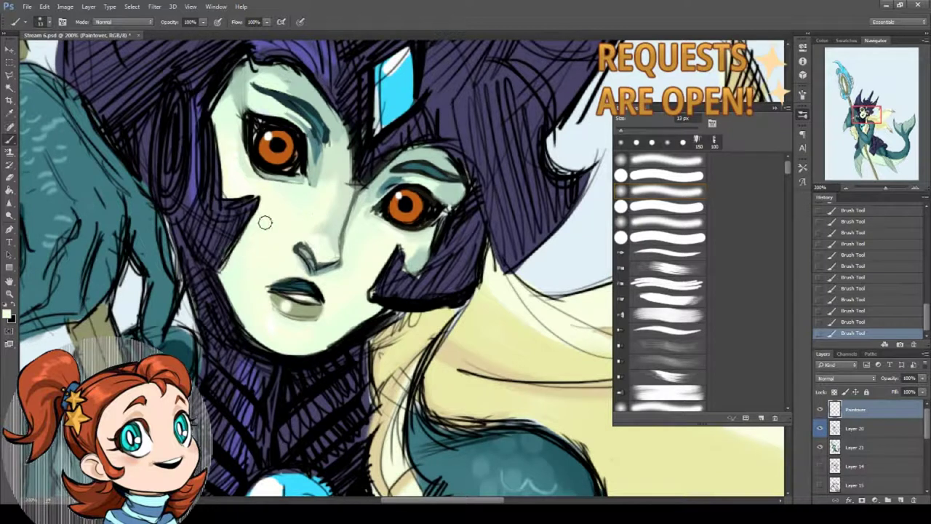
pyautogui.moveTo(251, 206)
pyautogui.mouseDown()
pyautogui.moveTo(218, 271)
pyautogui.moveTo(225, 266)
pyautogui.mouseUp()
pyautogui.moveTo(397, 246); pyautogui.dragTo(391, 263)
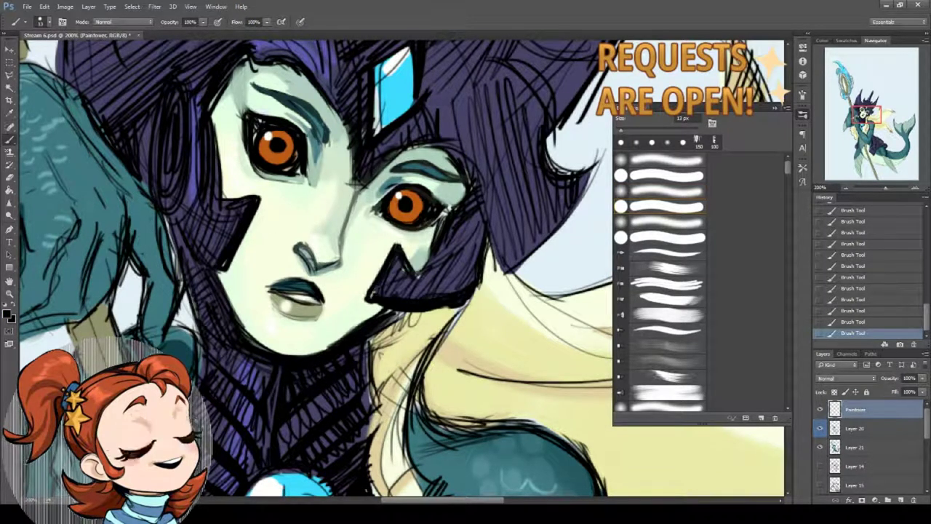
# Define the rounded spiral on the small cheek guard with thick black outlines and sampled purple
pyautogui.moveTo(440, 226)
pyautogui.mouseDown()
pyautogui.moveTo(434, 270)
pyautogui.moveTo(408, 312)
pyautogui.mouseUp()
pyautogui.moveTo(440, 284)
pyautogui.mouseDown()
pyautogui.moveTo(411, 349)
pyautogui.moveTo(454, 295)
pyautogui.moveTo(445, 316)
pyautogui.mouseUp()
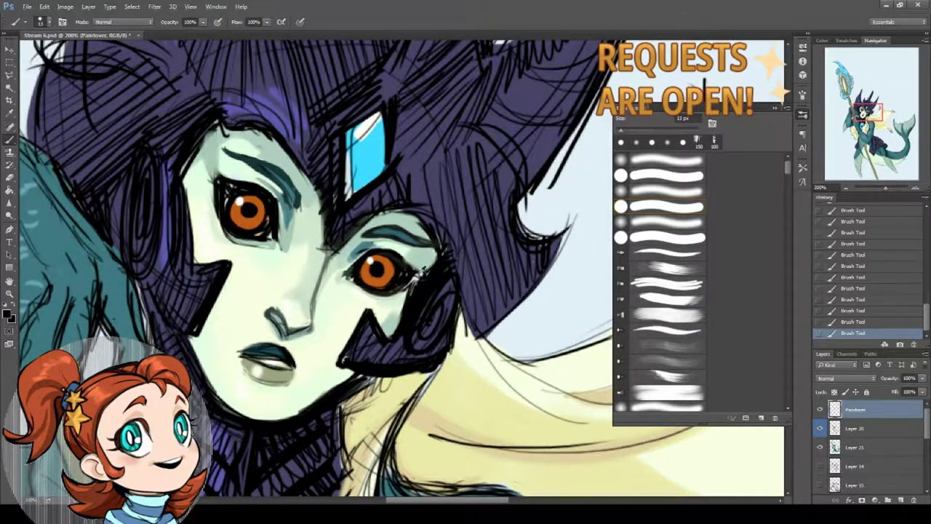
pyautogui.moveTo(430, 260)
pyautogui.mouseDown()
pyautogui.moveTo(407, 298)
pyautogui.moveTo(445, 273)
pyautogui.moveTo(423, 366)
pyautogui.mouseUp()
pyautogui.keyDown('alt'); pyautogui.click(167, 247); pyautogui.keyUp('alt')
pyautogui.moveTo(440, 265)
pyautogui.mouseDown()
pyautogui.moveTo(451, 284)
pyautogui.moveTo(429, 327)
pyautogui.mouseUp()
pyautogui.keyDown('alt'); pyautogui.click(451, 284); pyautogui.keyUp('alt')
pyautogui.moveTo(437, 289); pyautogui.dragTo(420, 336)
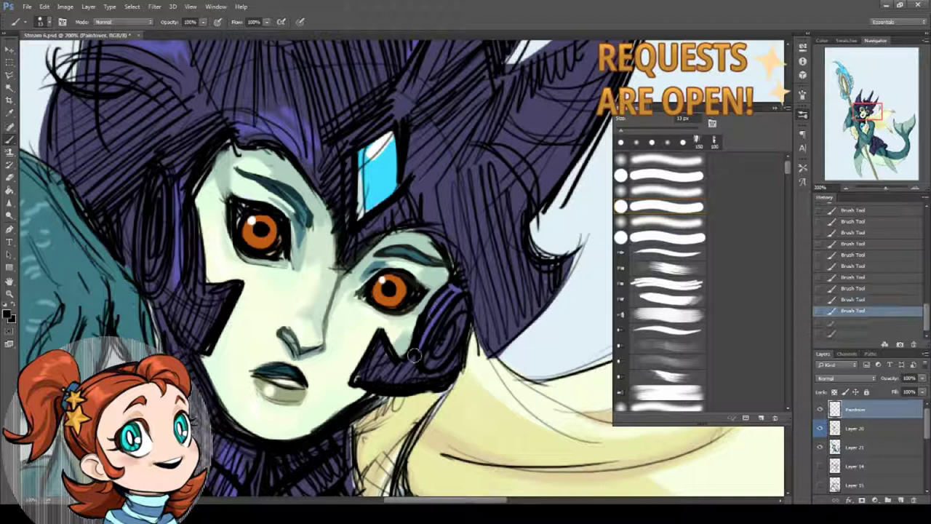
pyautogui.moveTo(463, 301); pyautogui.dragTo(412, 374)
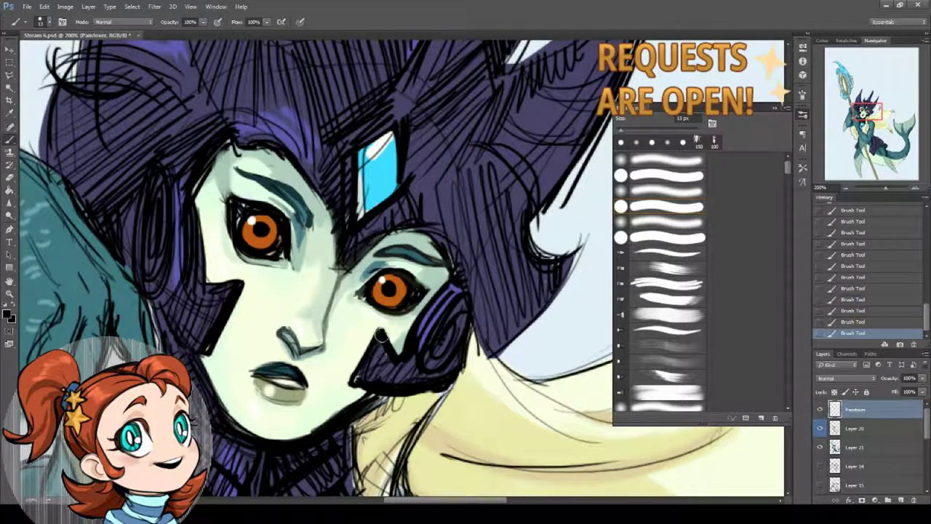
# Add thin highlights in sampled bright purple along the spiral and edges of that cheek guard with a 6 px brush
pyautogui.keyDown('alt'); pyautogui.click(429, 314); pyautogui.keyUp('alt')
pyautogui.rightClick(429, 314)
pyautogui.moveTo(476, 337); pyautogui.dragTo(473, 338)
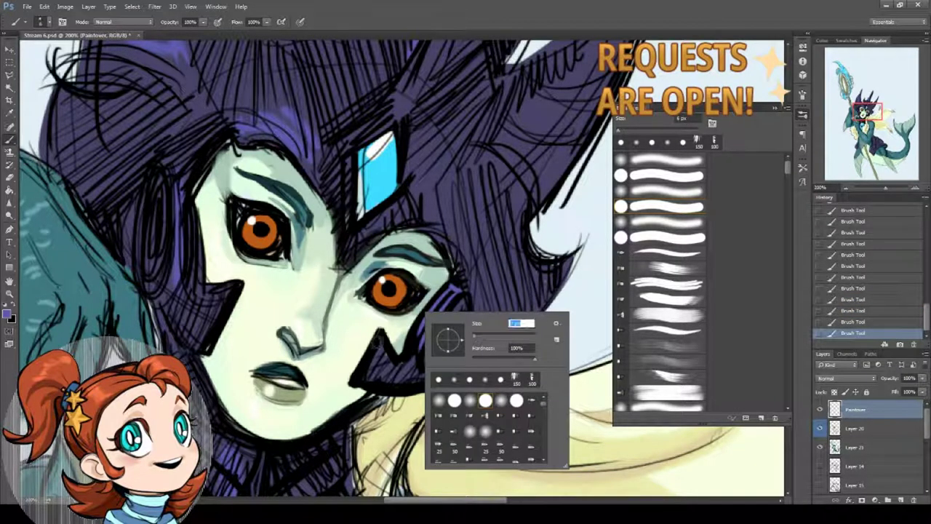
pyautogui.click(377, 342)
pyautogui.moveTo(444, 291); pyautogui.dragTo(436, 350)
pyautogui.moveTo(458, 305); pyautogui.dragTo(373, 341)
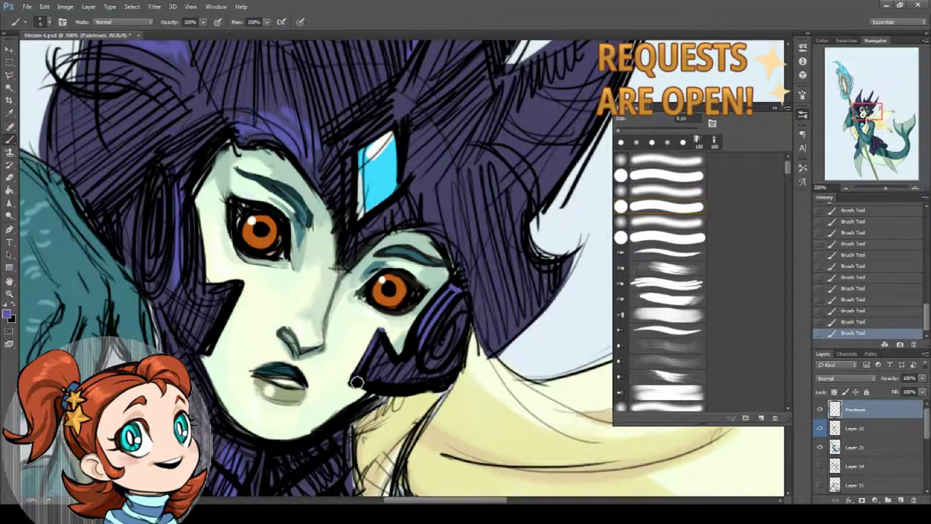
# Choose a lighter purple and paint thin highlight lines along the helmet rim above the forehead
pyautogui.moveTo(335, 222); pyautogui.dragTo(368, 300)
pyautogui.moveTo(326, 227); pyautogui.dragTo(360, 285)
pyautogui.click(7, 314)
pyautogui.click(370, 233)
pyautogui.click(547, 213)
pyautogui.moveTo(290, 215)
pyautogui.mouseDown()
pyautogui.moveTo(339, 237)
pyautogui.moveTo(355, 260)
pyautogui.moveTo(341, 230)
pyautogui.mouseUp()
# Restore the default black, set the brush to 12 px and thicken the helmet's inner edge from temple to nose bridge
pyautogui.press('d')
pyautogui.rightClick(378, 222)
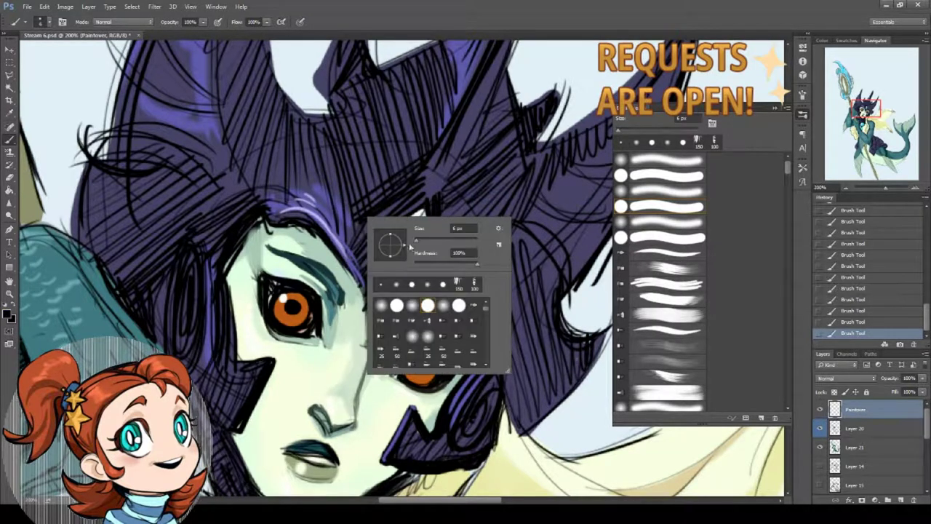
pyautogui.write('12')
pyautogui.press('Return')
pyautogui.moveTo(230, 259); pyautogui.dragTo(215, 288)
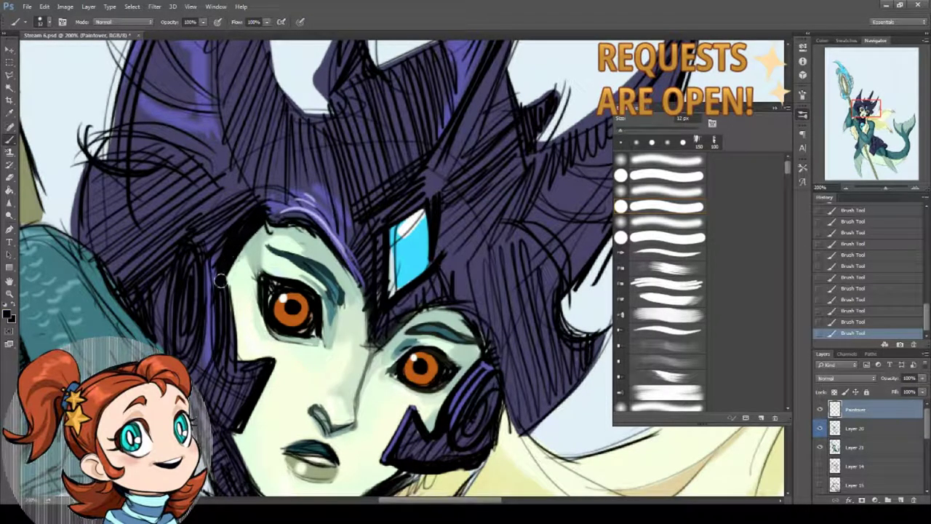
pyautogui.moveTo(286, 235); pyautogui.dragTo(272, 224)
pyautogui.moveTo(339, 250); pyautogui.dragTo(368, 324)
pyautogui.moveTo(355, 282); pyautogui.dragTo(372, 345)
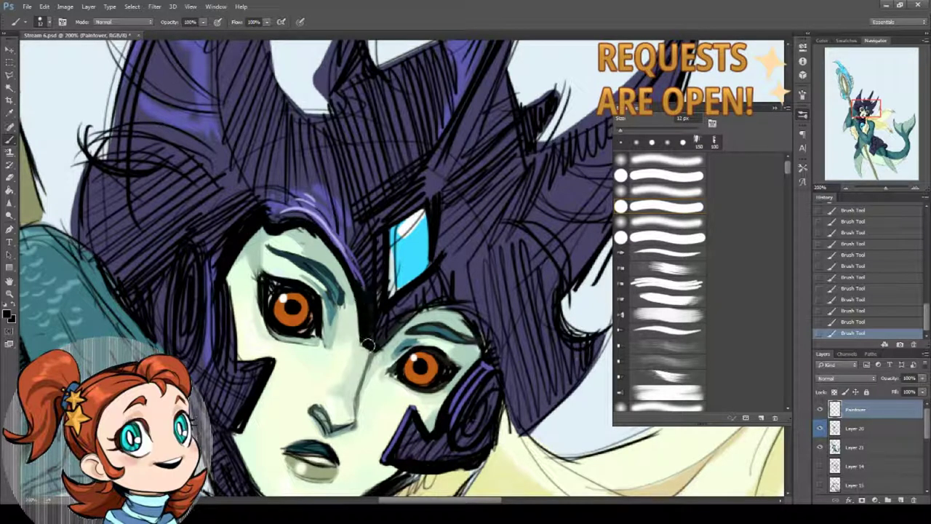
# Trim the helmet edge at the nose bridge with sampled skin tone and extend the black rim over the other eyebrow
pyautogui.keyDown('alt'); pyautogui.click(339, 280); pyautogui.keyUp('alt')
pyautogui.moveTo(370, 289)
pyautogui.mouseDown()
pyautogui.moveTo(355, 360)
pyautogui.moveTo(358, 304)
pyautogui.mouseUp()
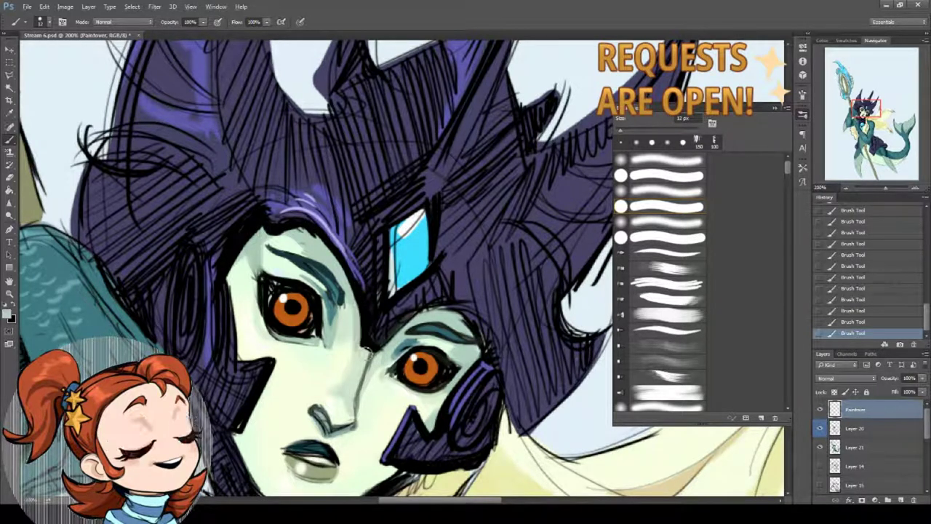
pyautogui.keyDown('alt'); pyautogui.click(378, 343); pyautogui.keyUp('alt')
pyautogui.moveTo(457, 305); pyautogui.dragTo(474, 320)
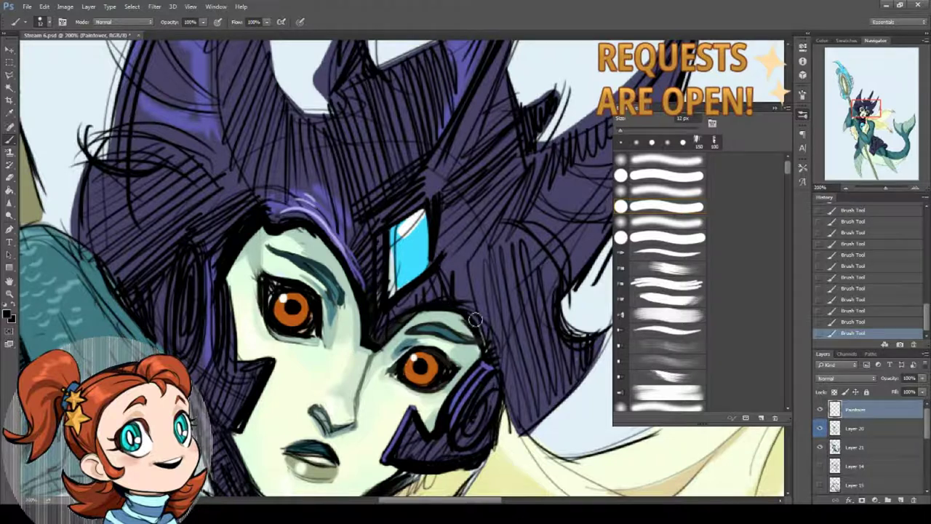
# Ink bold black contour lines on the helmet below the blue gem and up to the base of the central horn
pyautogui.moveTo(430, 288); pyautogui.dragTo(393, 320)
pyautogui.moveTo(473, 285); pyautogui.dragTo(399, 320)
pyautogui.moveTo(441, 181)
pyautogui.mouseDown()
pyautogui.moveTo(388, 287)
pyautogui.moveTo(388, 259)
pyautogui.moveTo(400, 279)
pyautogui.moveTo(385, 370)
pyautogui.mouseUp()
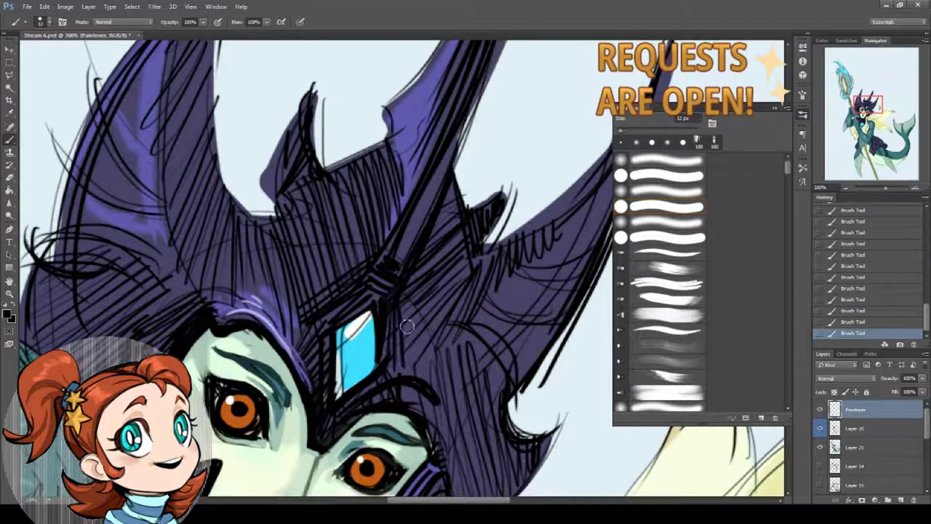
# Ink thick black curved brow contours on the helmet on both sides of the blue gem
pyautogui.moveTo(422, 291)
pyautogui.mouseDown()
pyautogui.moveTo(400, 363)
pyautogui.moveTo(451, 338)
pyautogui.moveTo(491, 357)
pyautogui.moveTo(502, 375)
pyautogui.mouseUp()
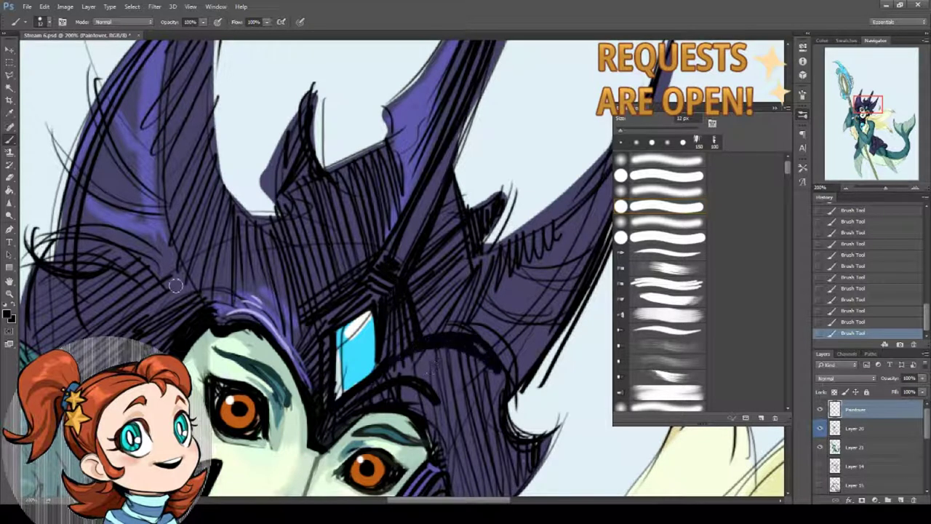
pyautogui.moveTo(196, 251); pyautogui.dragTo(304, 314)
pyautogui.moveTo(304, 266); pyautogui.dragTo(320, 356)
pyautogui.moveTo(213, 384); pyautogui.dragTo(237, 254)
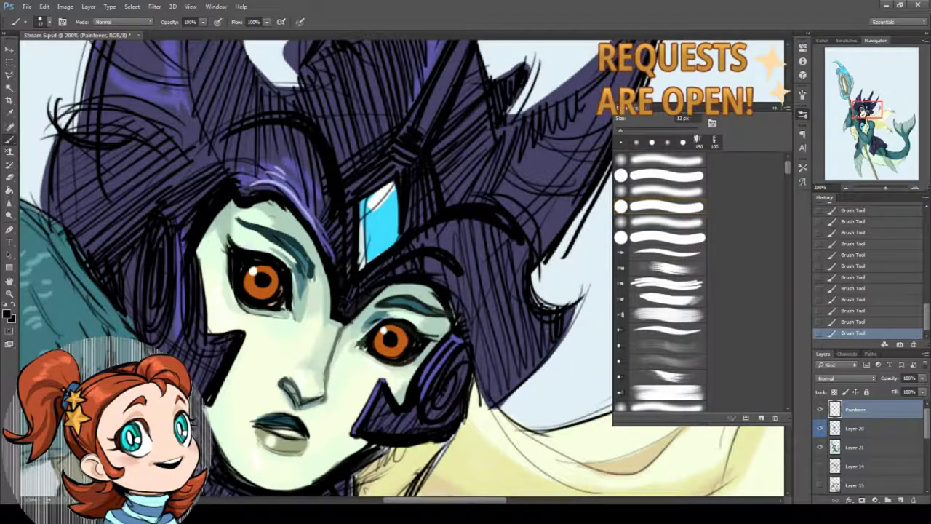
# Clean up the skin under the eye with sampled skin tone, and darken the nostril and upper lip with sampled dark tones
pyautogui.press('x')
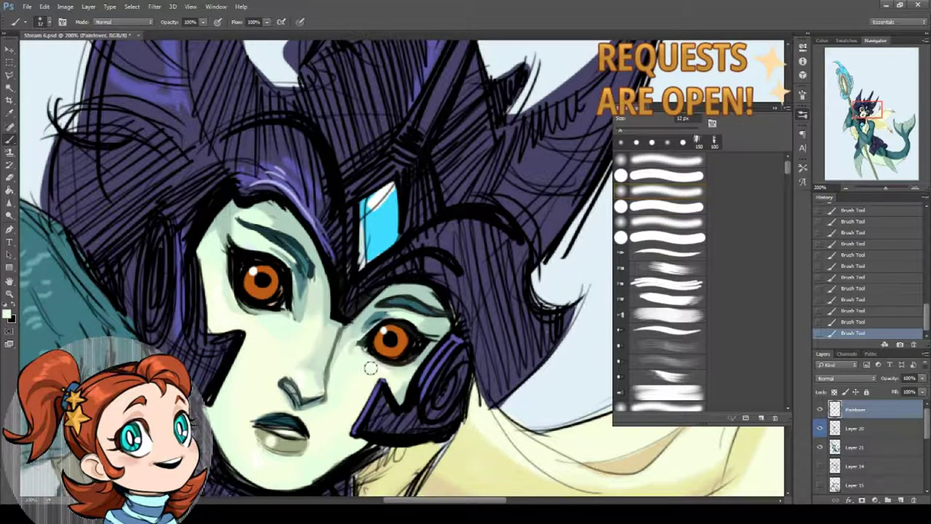
pyautogui.moveTo(370, 368); pyautogui.dragTo(373, 340)
pyautogui.keyDown('alt'); pyautogui.click(294, 360); pyautogui.keyUp('alt')
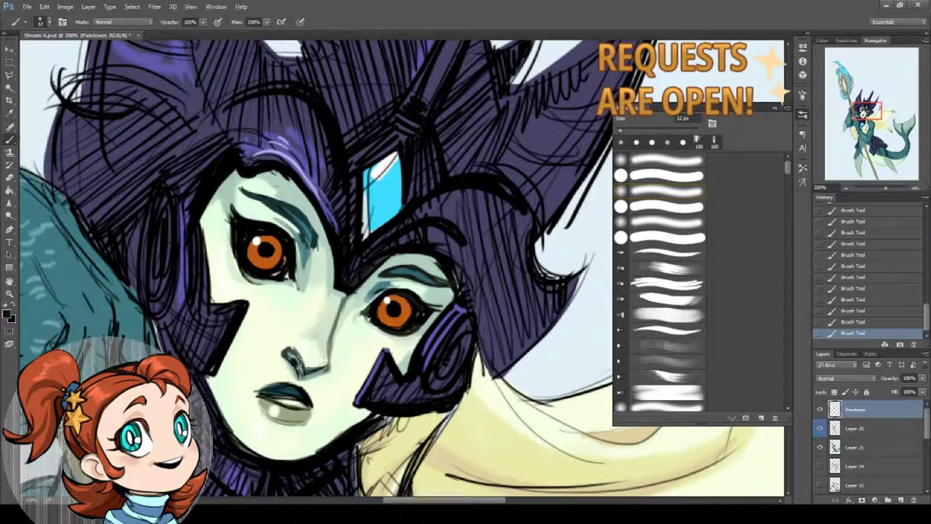
pyautogui.moveTo(291, 355); pyautogui.dragTo(320, 380)
pyautogui.scroll(-2, 465, 306)
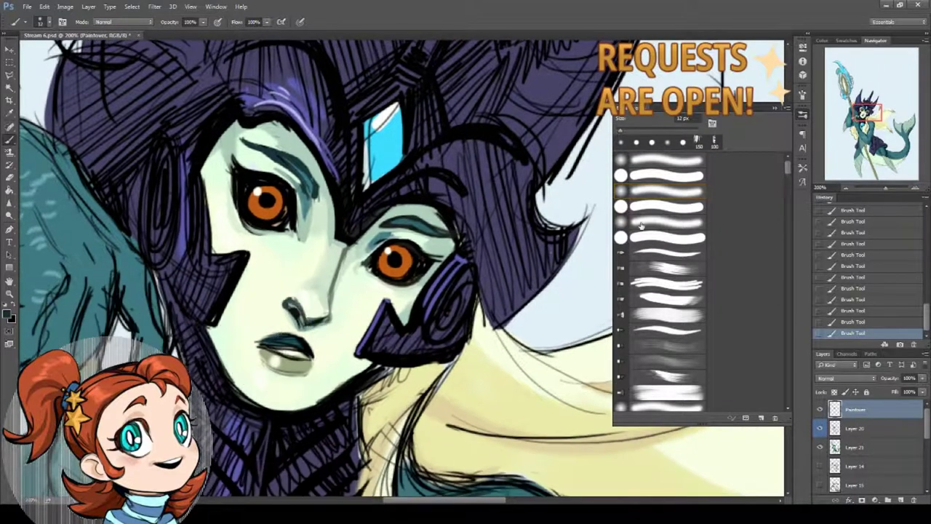
pyautogui.moveTo(263, 342)
pyautogui.mouseDown()
pyautogui.moveTo(312, 360)
pyautogui.moveTo(259, 256)
pyautogui.moveTo(224, 253)
pyautogui.mouseUp()
# Save the illustration file and check the figure at a reduced zoom of 66.67%
pyautogui.press('z')
pyautogui.click(26, 7)
pyautogui.click(33, 119)
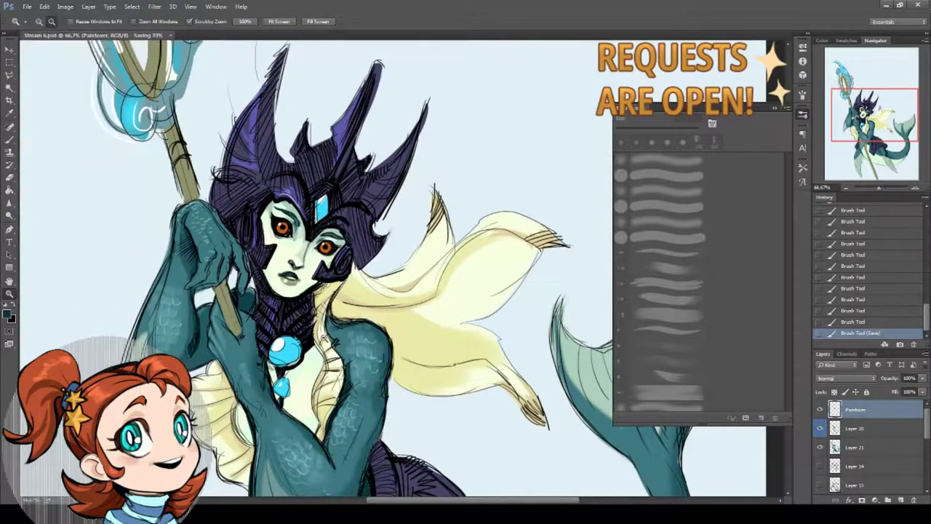
pyautogui.moveTo(320, 291)
pyautogui.mouseDown()
pyautogui.moveTo(336, 349)
pyautogui.moveTo(327, 360)
pyautogui.moveTo(336, 296)
pyautogui.mouseUp()
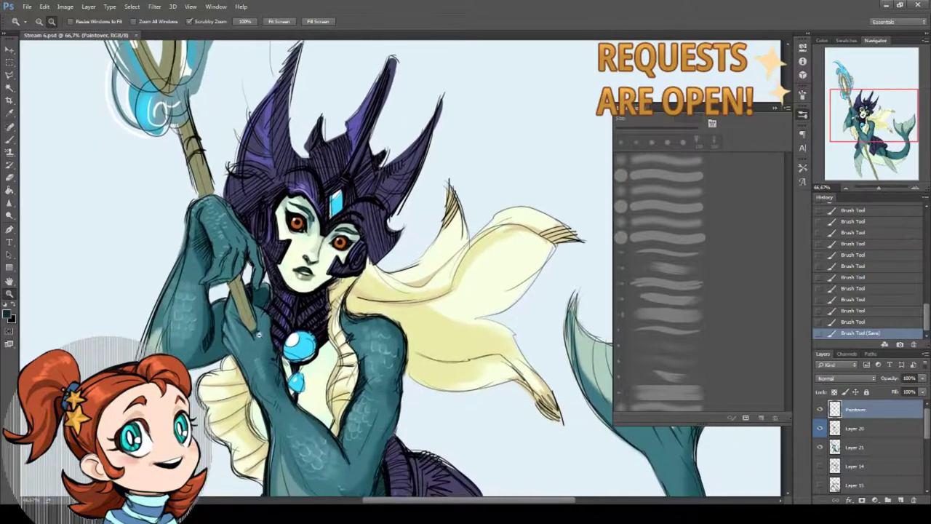
pyautogui.moveTo(258, 335); pyautogui.dragTo(255, 331)
# Smooth the skin below the eye and along the cheek and nose bridge with sampled pale green tones
pyautogui.click(292, 221)
pyautogui.click(292, 220)
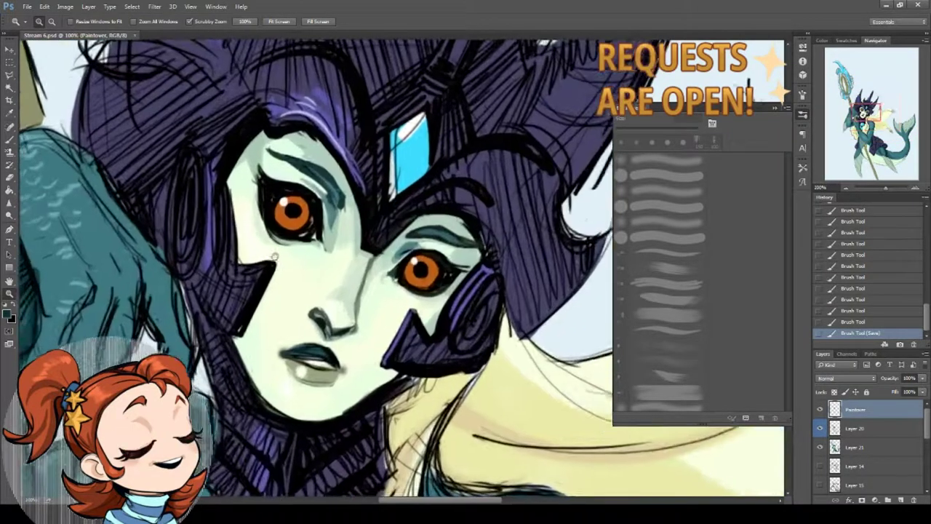
pyautogui.press('b')
pyautogui.keyDown('alt'); pyautogui.click(256, 222); pyautogui.keyUp('alt')
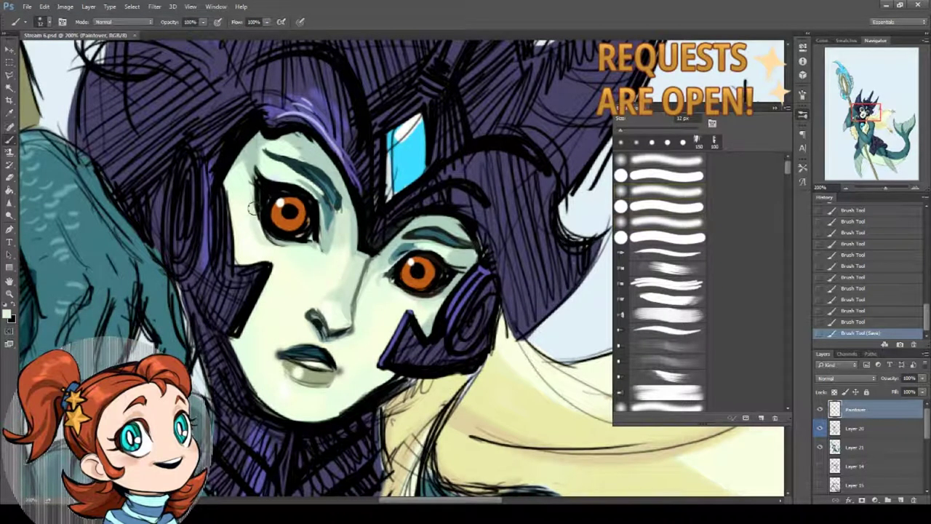
pyautogui.moveTo(252, 208)
pyautogui.mouseDown()
pyautogui.moveTo(312, 260)
pyautogui.moveTo(299, 260)
pyautogui.mouseUp()
pyautogui.keyDown('alt'); pyautogui.click(348, 273); pyautogui.keyUp('alt')
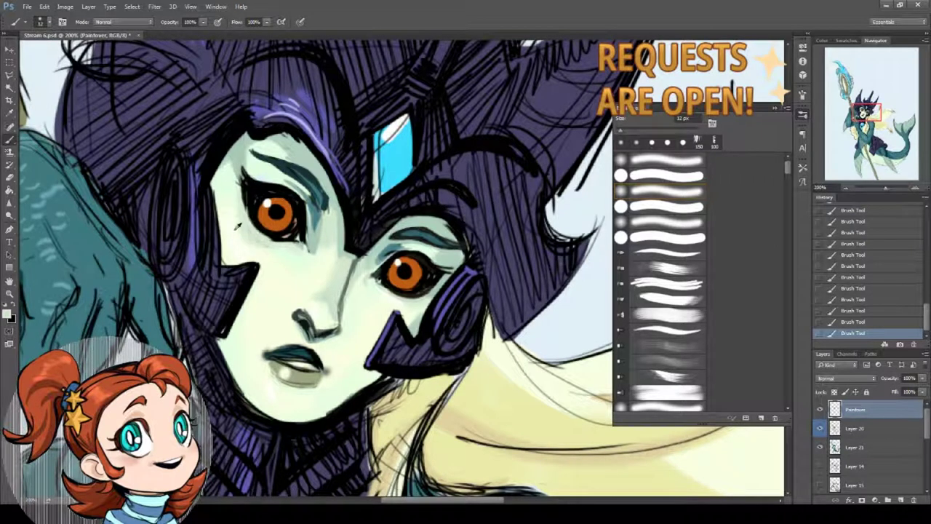
pyautogui.keyDown('alt'); pyautogui.click(285, 251); pyautogui.keyUp('alt')
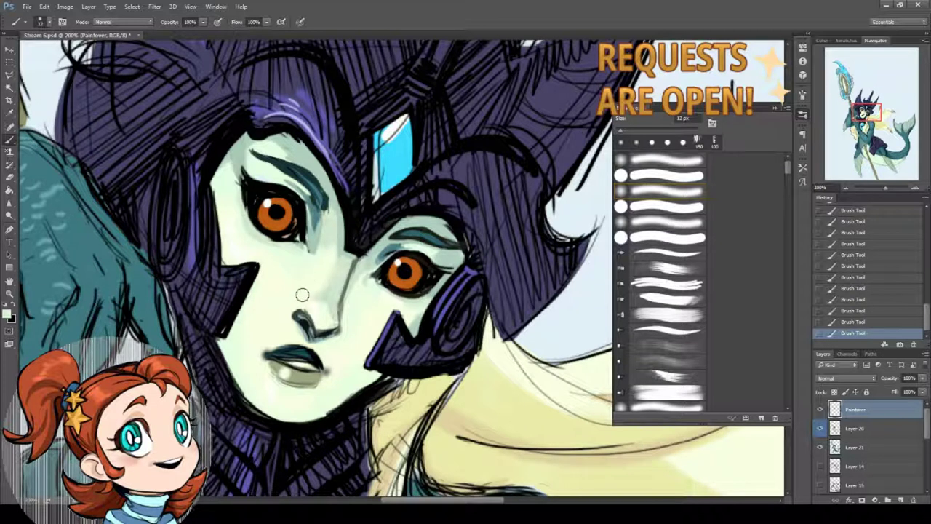
pyautogui.moveTo(308, 291); pyautogui.dragTo(329, 271)
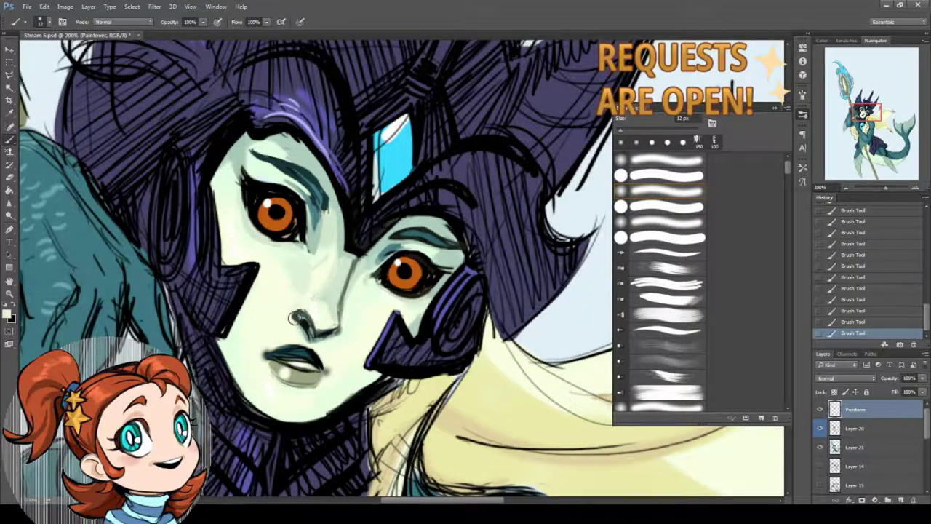
# Sharpen the lip line and nostrils in black, and trim the nose and mouth edges with sampled skin tone
pyautogui.scroll(-2, 304, 305)
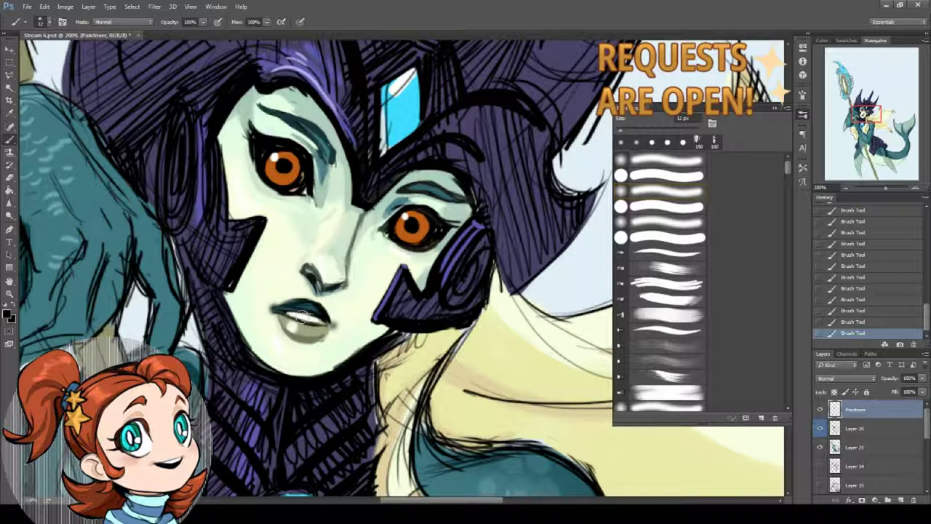
pyautogui.moveTo(289, 313); pyautogui.dragTo(330, 322)
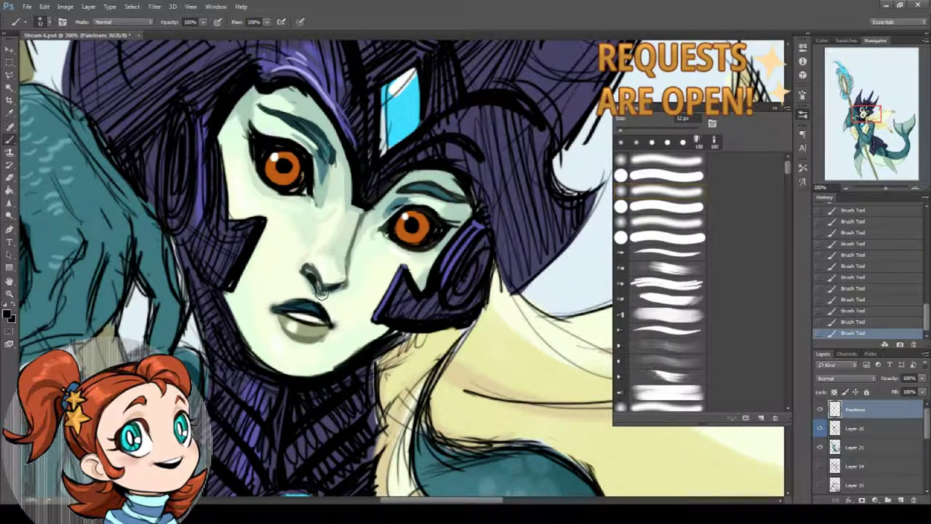
pyautogui.keyDown('alt'); pyautogui.click(321, 260); pyautogui.keyUp('alt')
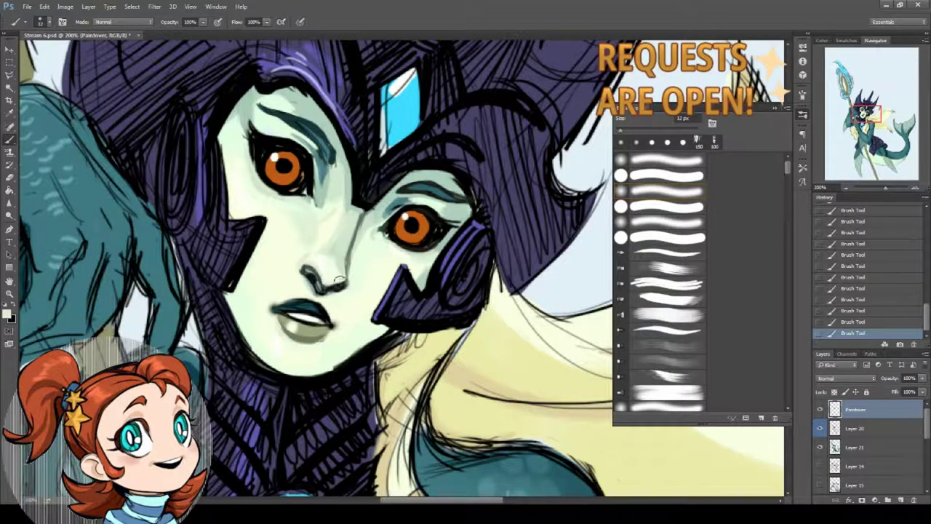
pyautogui.moveTo(339, 278); pyautogui.dragTo(321, 319)
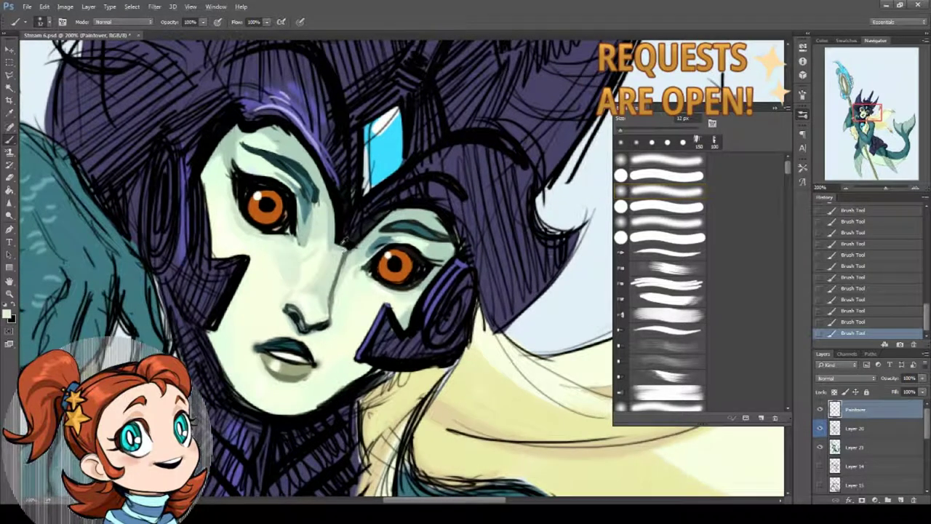
# Touch up the eyelid with sampled teal and add pale highlights to the helmet rim, beside the gem and along the ear guard
pyautogui.keyDown('alt'); pyautogui.click(389, 244); pyautogui.keyUp('alt')
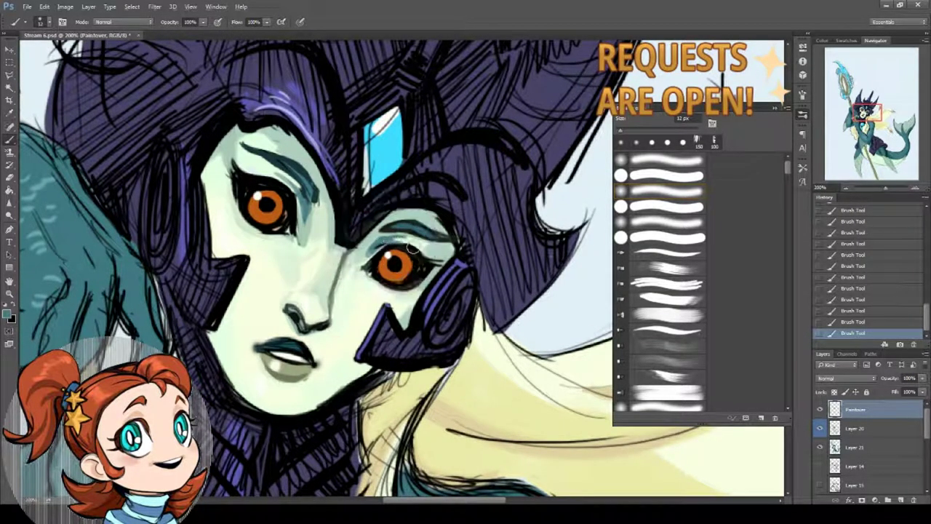
pyautogui.keyDown('alt'); pyautogui.click(257, 174); pyautogui.keyUp('alt')
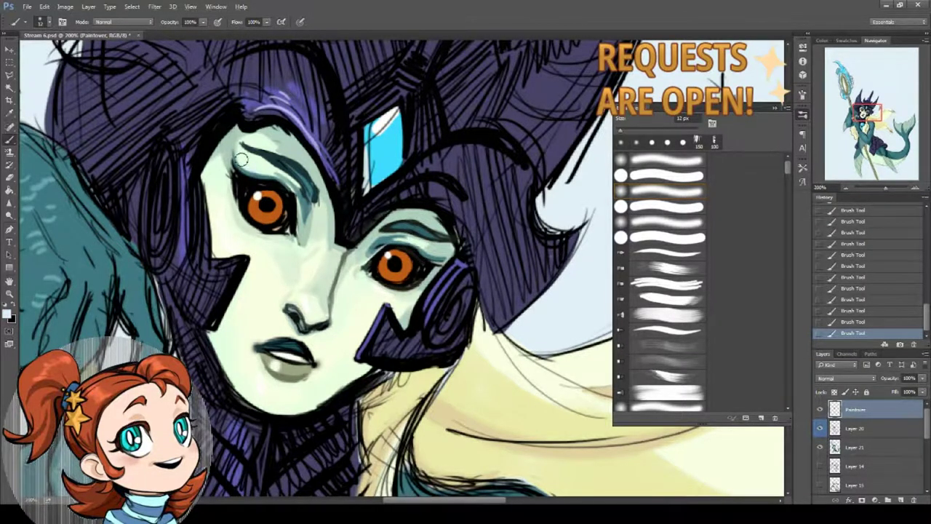
pyautogui.moveTo(257, 174); pyautogui.dragTo(256, 233)
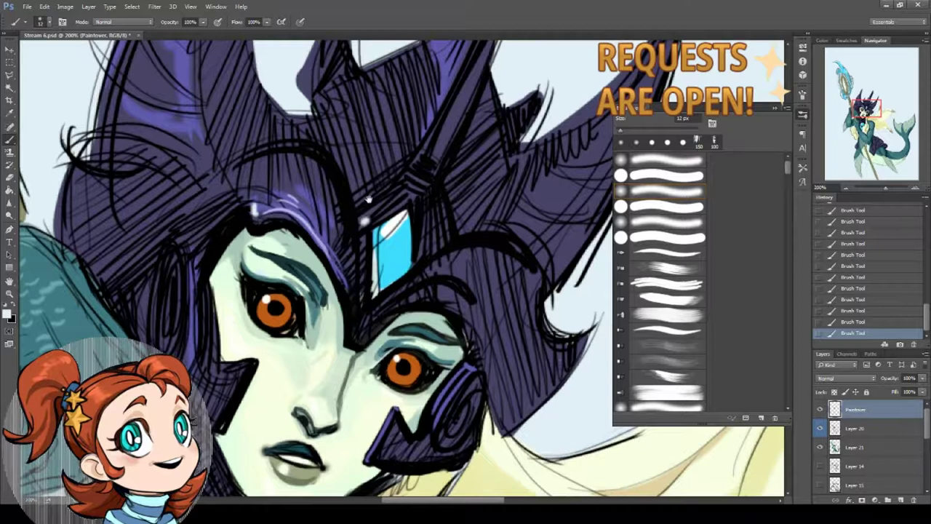
pyautogui.scroll(-3, 367, 219)
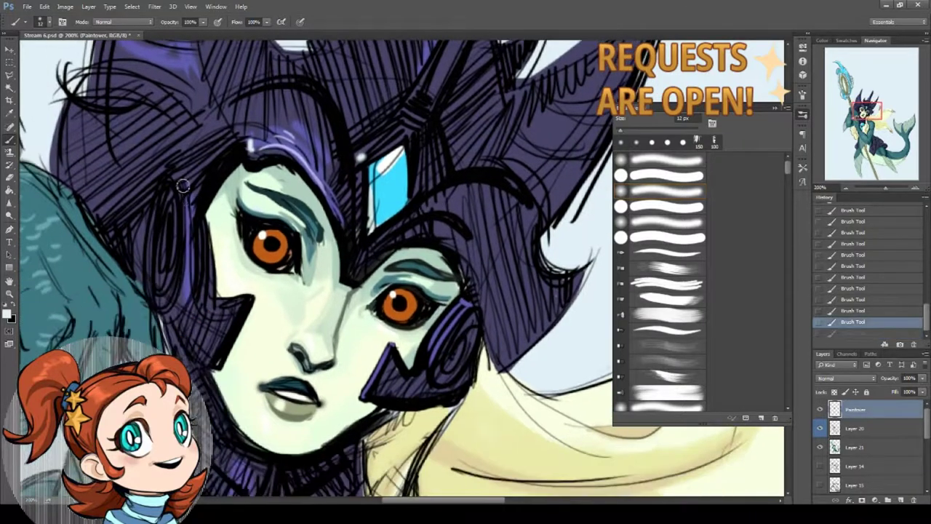
pyautogui.moveTo(184, 177); pyautogui.dragTo(326, 97)
# Sample a dark teal and paint shadows on the knuckles and lower fingers of the hand gripping the staff
pyautogui.keyDown('alt'); pyautogui.click(164, 233); pyautogui.keyUp('alt')
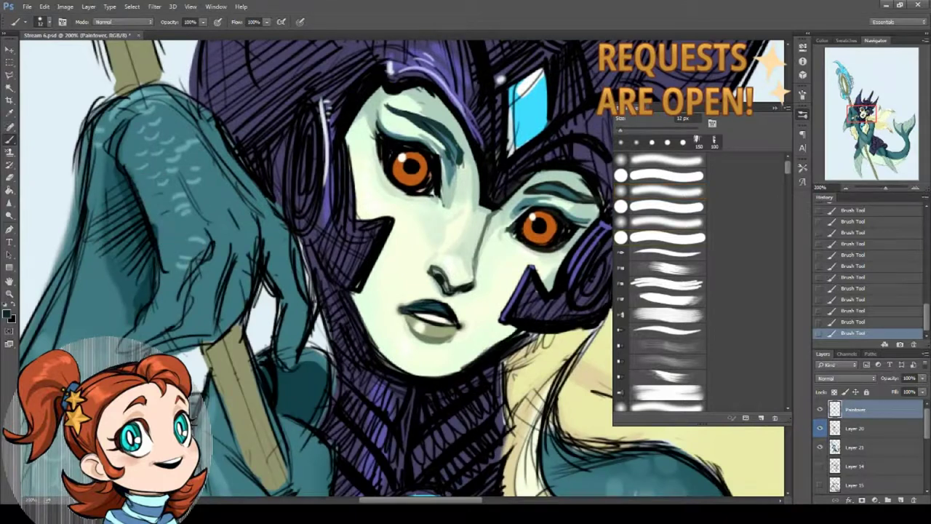
pyautogui.moveTo(195, 265)
pyautogui.mouseDown()
pyautogui.moveTo(182, 306)
pyautogui.moveTo(145, 353)
pyautogui.mouseUp()
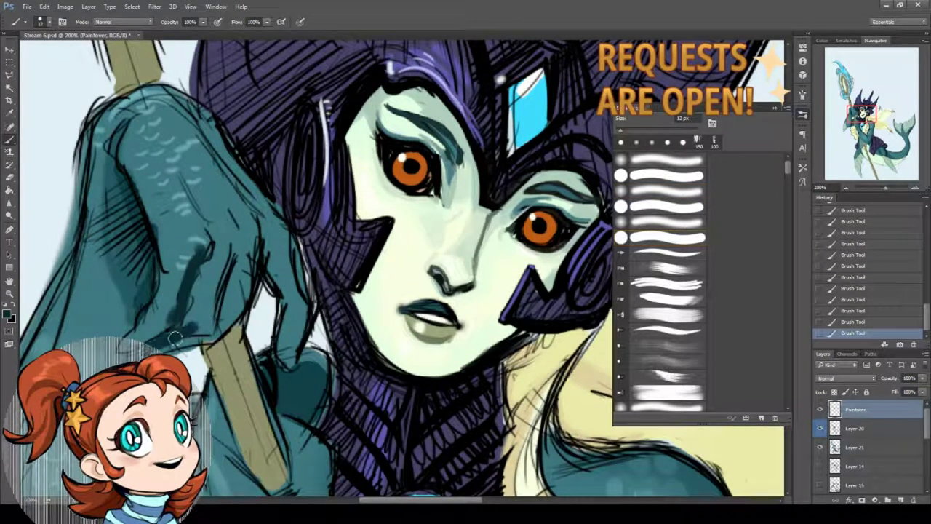
pyautogui.moveTo(218, 323); pyautogui.dragTo(167, 349)
pyautogui.moveTo(219, 266); pyautogui.dragTo(208, 327)
pyautogui.moveTo(248, 271); pyautogui.dragTo(238, 328)
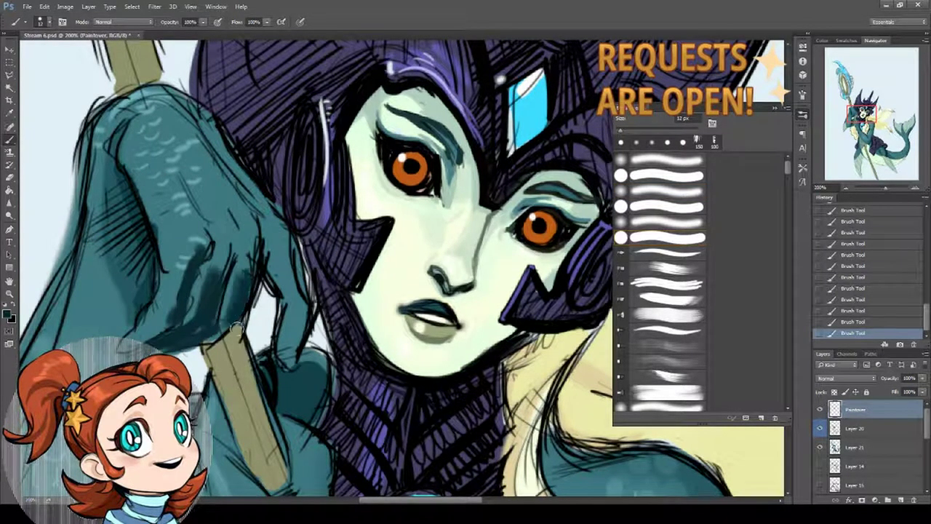
# Switch to the previous brush preset and ink black contours between the fingers of the raised hand
pyautogui.press(',')
pyautogui.press(',')
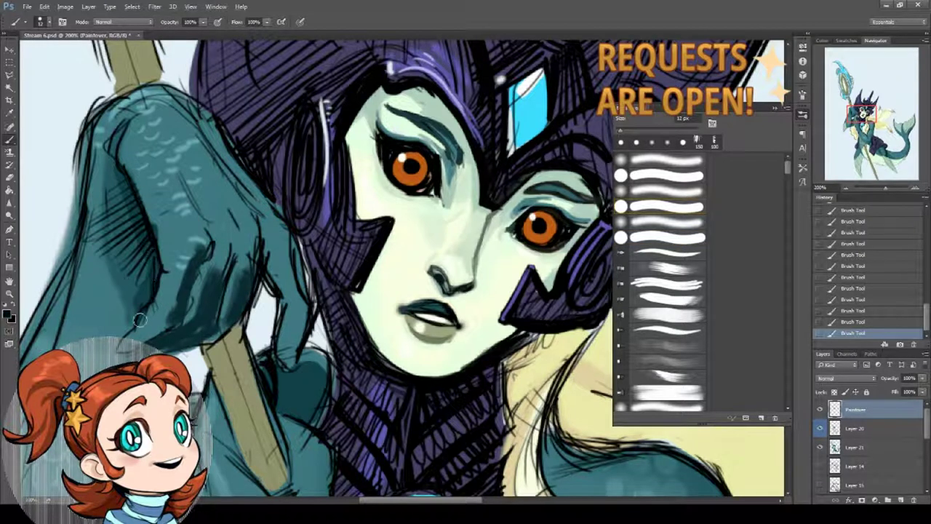
pyautogui.moveTo(209, 261); pyautogui.dragTo(190, 295)
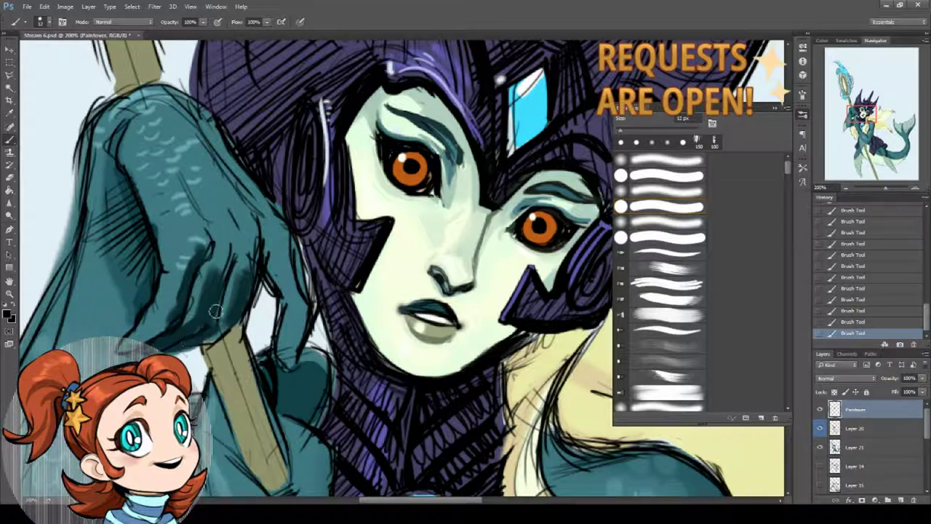
pyautogui.moveTo(234, 259); pyautogui.dragTo(217, 337)
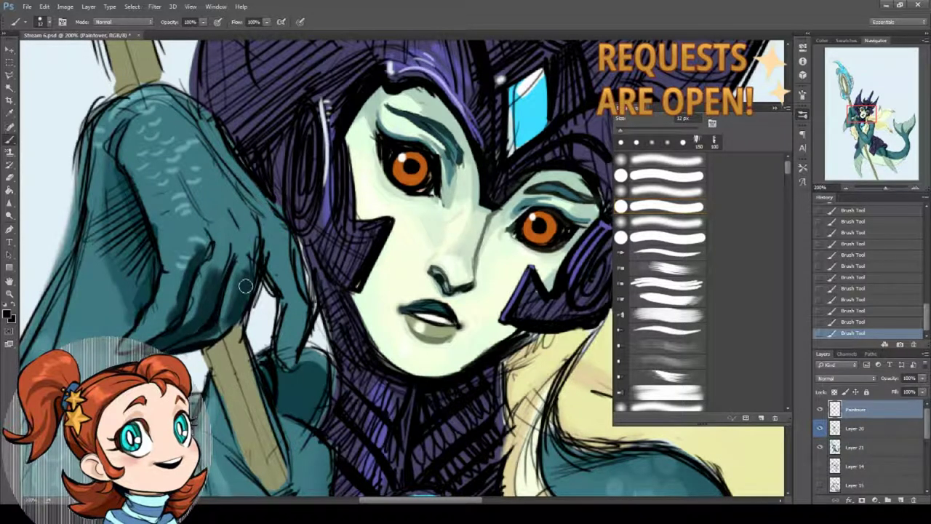
pyautogui.moveTo(246, 286); pyautogui.dragTo(239, 321)
# Sample a lighter teal and paint highlights on the knuckle and the scaly back of the raised hand
pyautogui.keyDown('alt'); pyautogui.click(197, 248); pyautogui.keyUp('alt')
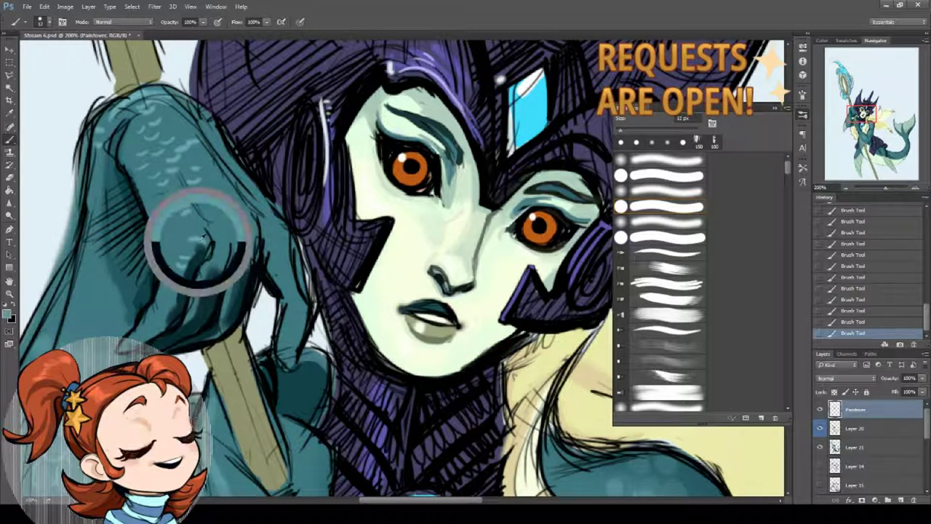
pyautogui.moveTo(186, 247); pyautogui.dragTo(179, 244)
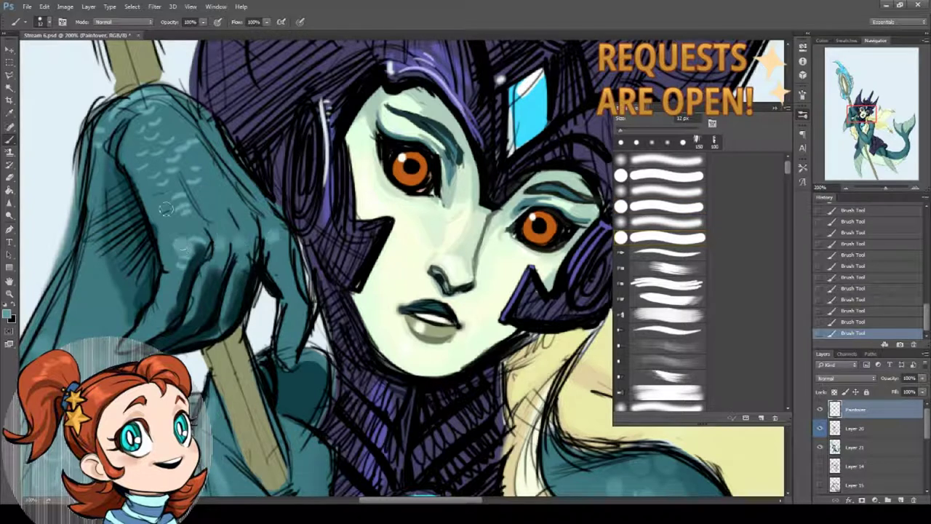
pyautogui.moveTo(128, 120); pyautogui.dragTo(163, 175)
pyautogui.moveTo(131, 142)
pyautogui.mouseDown()
pyautogui.moveTo(174, 211)
pyautogui.moveTo(186, 177)
pyautogui.mouseUp()
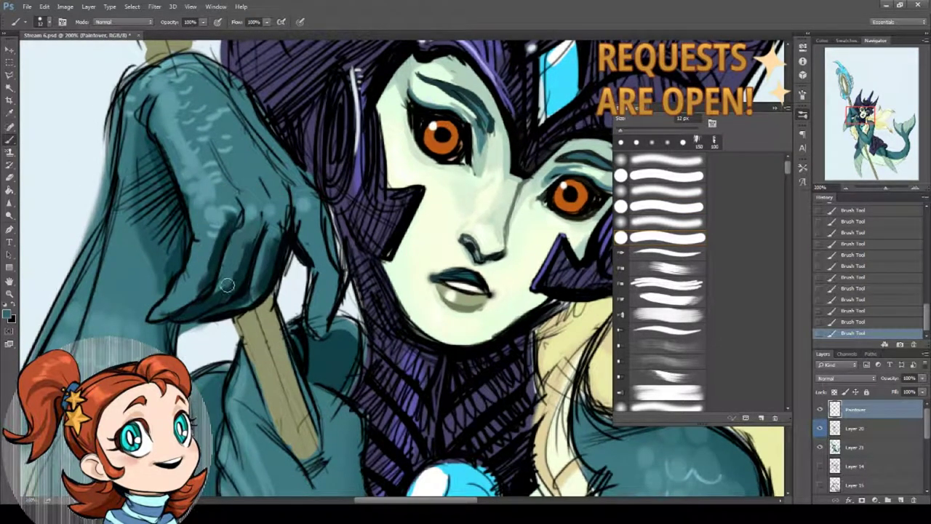
# Paint over the rough sketch lines on the raised hand's fingertips and extended finger with teal skin colour
pyautogui.moveTo(160, 315); pyautogui.dragTo(190, 296)
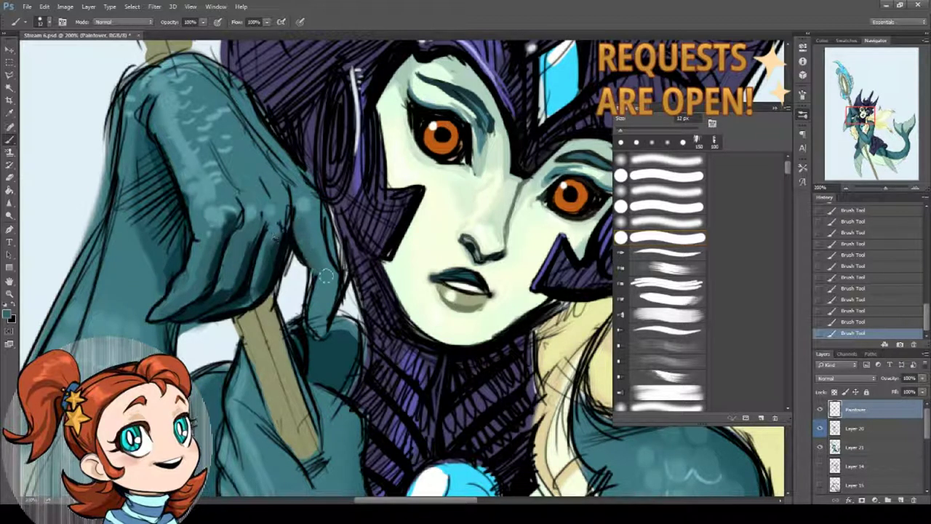
pyautogui.moveTo(319, 328); pyautogui.dragTo(328, 243)
pyautogui.moveTo(318, 216); pyautogui.dragTo(296, 229)
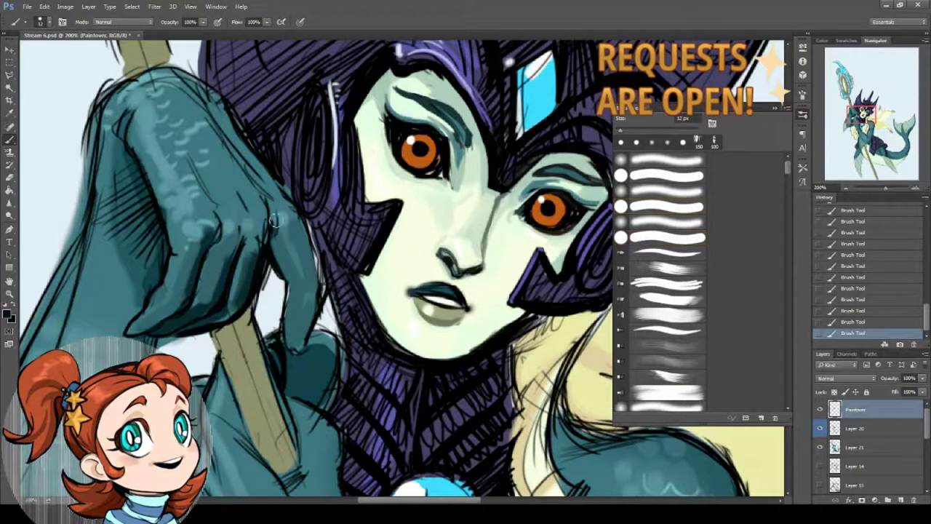
# Outline the extended finger in black and clean up its outer edge with the sampled pale background colour
pyautogui.moveTo(296, 230); pyautogui.dragTo(286, 198)
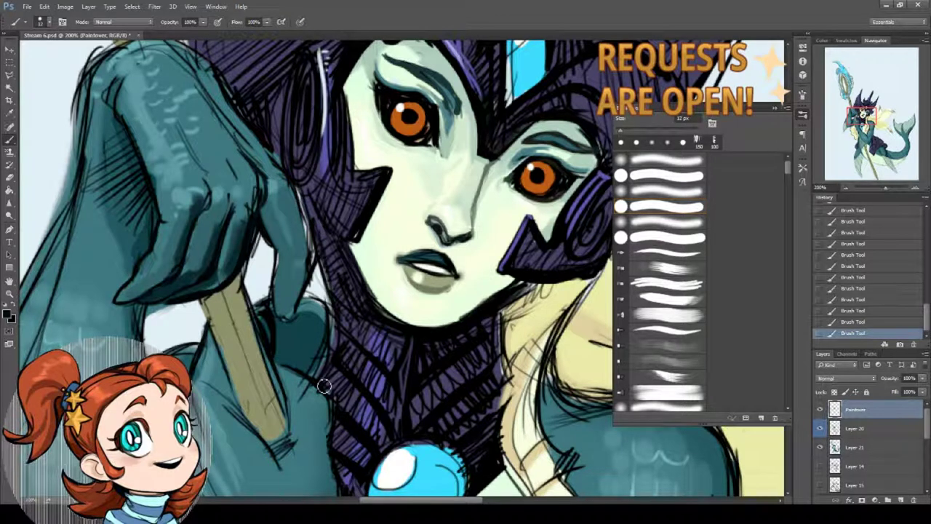
pyautogui.moveTo(297, 182)
pyautogui.mouseDown()
pyautogui.moveTo(310, 241)
pyautogui.moveTo(305, 228)
pyautogui.moveTo(305, 262)
pyautogui.mouseUp()
pyautogui.keyDown('alt'); pyautogui.click(271, 219); pyautogui.keyUp('alt')
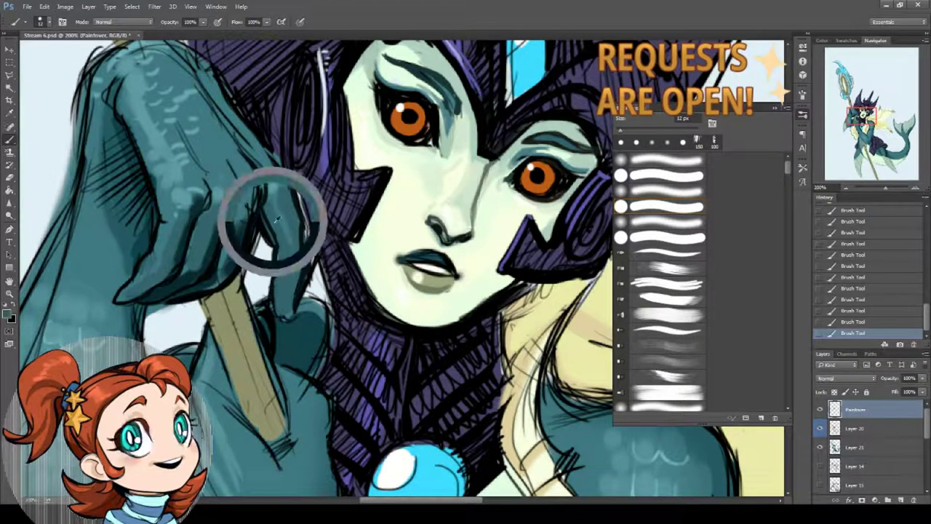
pyautogui.keyDown('alt'); pyautogui.click(281, 272); pyautogui.keyUp('alt')
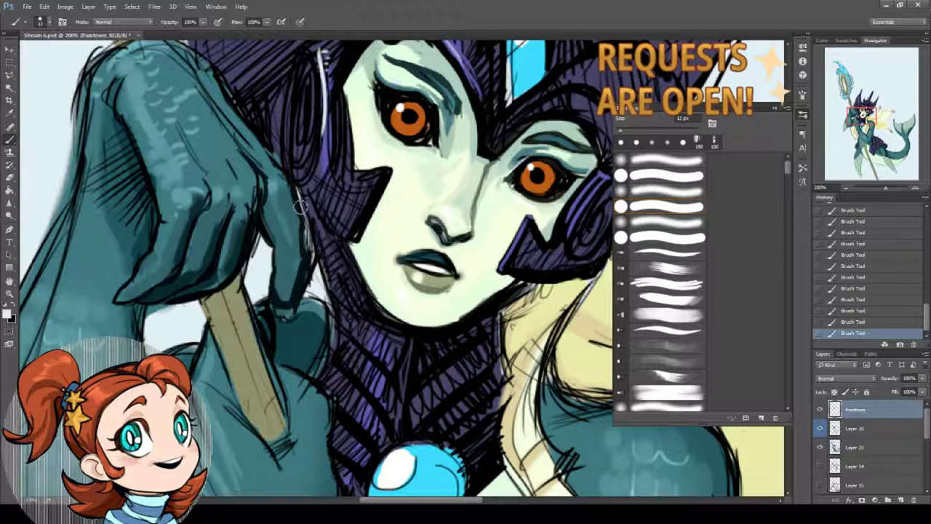
pyautogui.moveTo(314, 246); pyautogui.dragTo(312, 270)
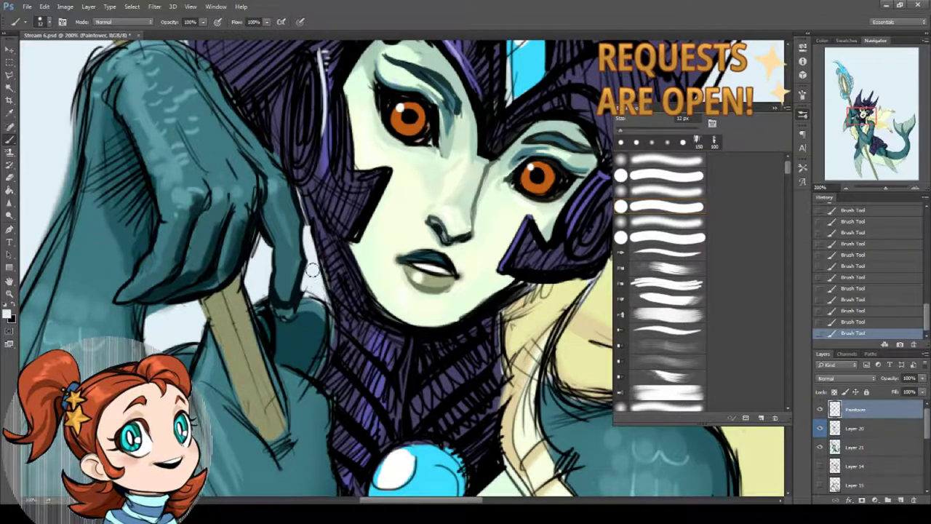
# Ink the extended fingertip's outline in black and paint over the sketch lines on the dark teal shape beneath it
pyautogui.keyDown('alt'); pyautogui.click(270, 313); pyautogui.keyUp('alt')
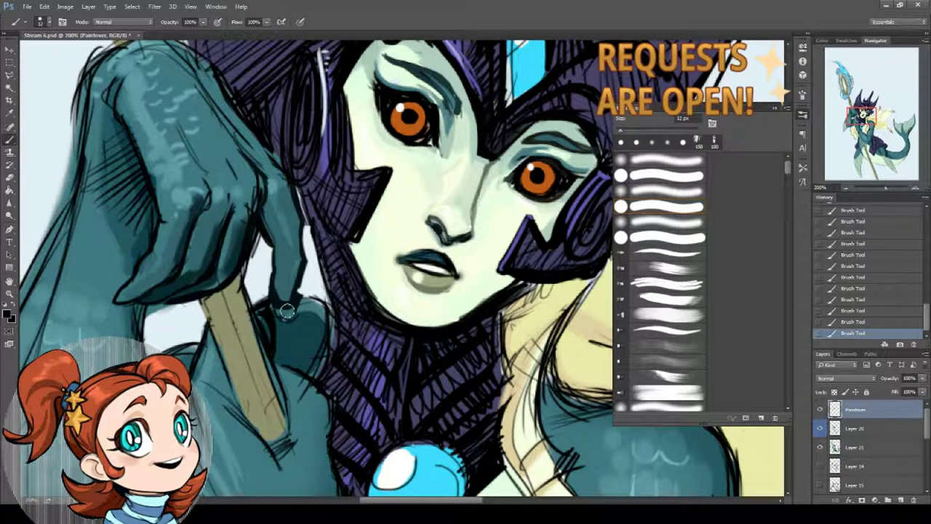
pyautogui.keyDown('alt'); pyautogui.click(300, 281); pyautogui.keyUp('alt')
pyautogui.keyDown('alt'); pyautogui.click(292, 325); pyautogui.keyUp('alt')
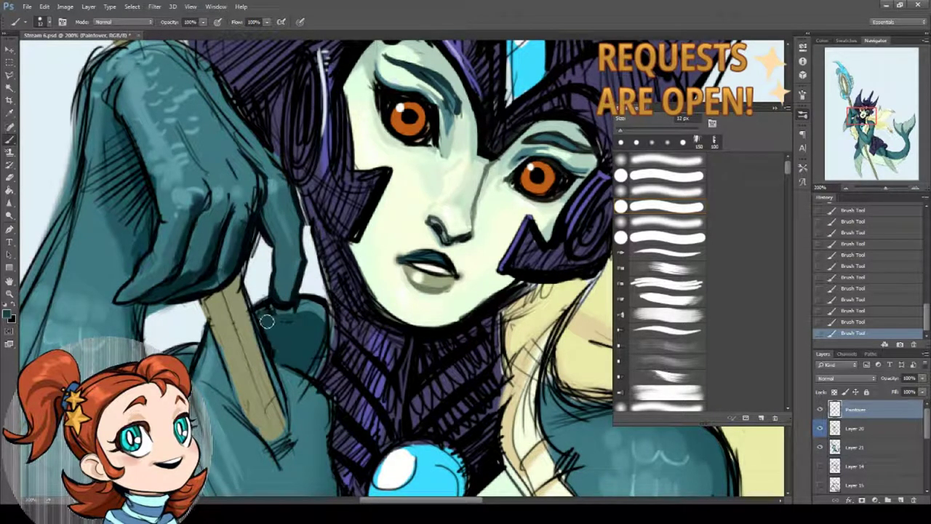
pyautogui.scroll(-2, 290, 321)
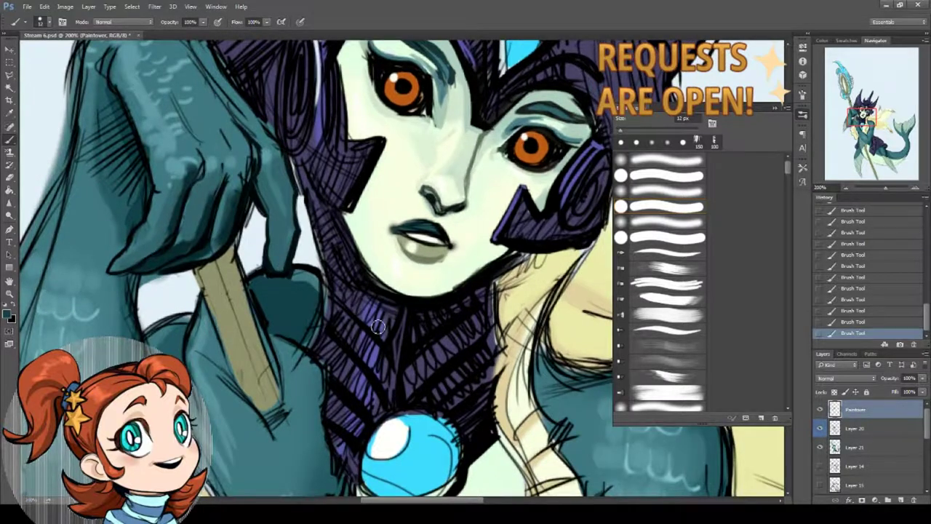
pyautogui.keyDown('alt'); pyautogui.click(300, 277); pyautogui.keyUp('alt')
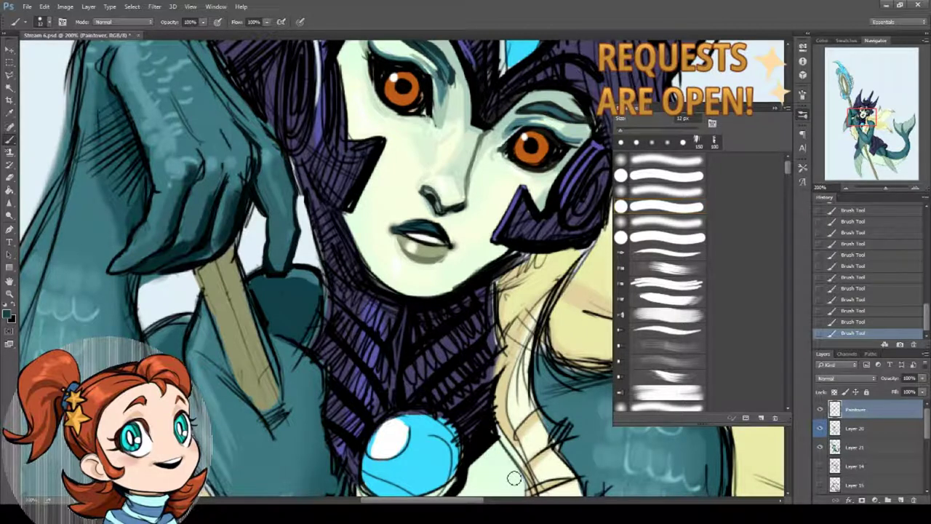
# Ink black contours on the lower hand beside the staff and shade the area under the staff's end in dark teal
pyautogui.keyDown('alt'); pyautogui.click(275, 275); pyautogui.keyUp('alt')
pyautogui.moveTo(309, 335); pyautogui.dragTo(231, 273)
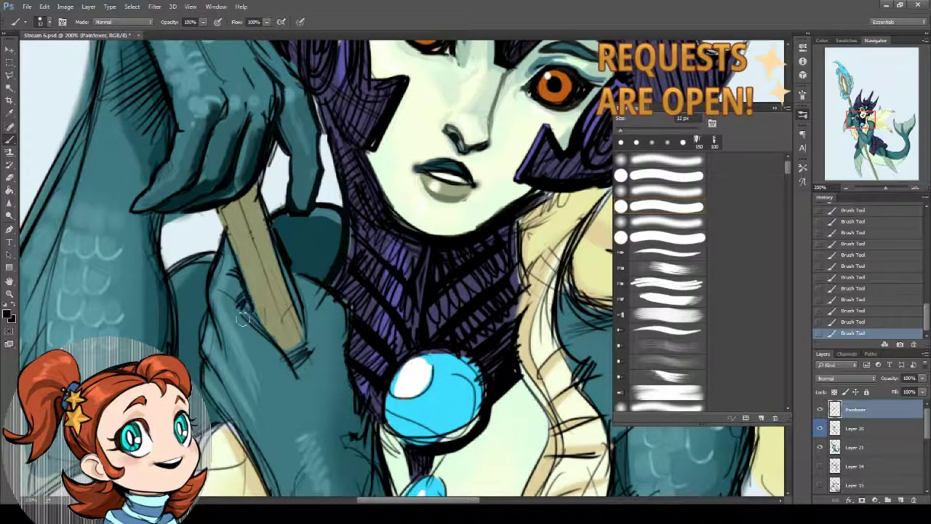
pyautogui.moveTo(262, 326)
pyautogui.mouseDown()
pyautogui.moveTo(297, 352)
pyautogui.moveTo(288, 342)
pyautogui.moveTo(303, 347)
pyautogui.moveTo(282, 345)
pyautogui.moveTo(306, 329)
pyautogui.moveTo(283, 340)
pyautogui.moveTo(322, 340)
pyautogui.moveTo(286, 342)
pyautogui.moveTo(320, 357)
pyautogui.mouseUp()
pyautogui.keyDown('alt'); pyautogui.click(263, 339); pyautogui.keyUp('alt')
pyautogui.keyDown('alt'); pyautogui.click(281, 346); pyautogui.keyUp('alt')
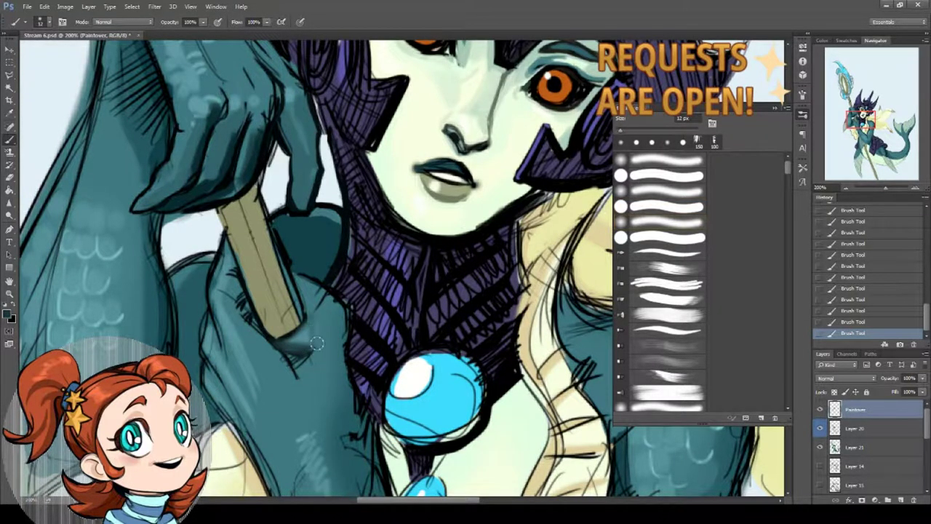
# Paint over the sketch lines on the raised hand's wrist with sampled teal and redraw its outer edge in black
pyautogui.moveTo(313, 298)
pyautogui.mouseDown()
pyautogui.moveTo(307, 362)
pyautogui.moveTo(394, 475)
pyautogui.mouseUp()
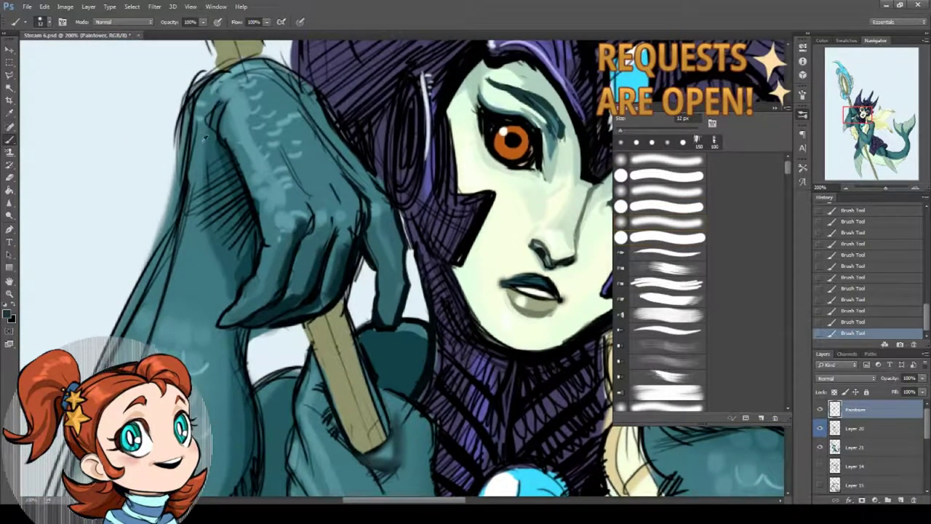
pyautogui.keyDown('alt'); pyautogui.click(204, 137); pyautogui.keyUp('alt')
pyautogui.moveTo(200, 90); pyautogui.dragTo(189, 149)
pyautogui.moveTo(197, 116)
pyautogui.mouseDown()
pyautogui.moveTo(195, 148)
pyautogui.moveTo(222, 193)
pyautogui.mouseUp()
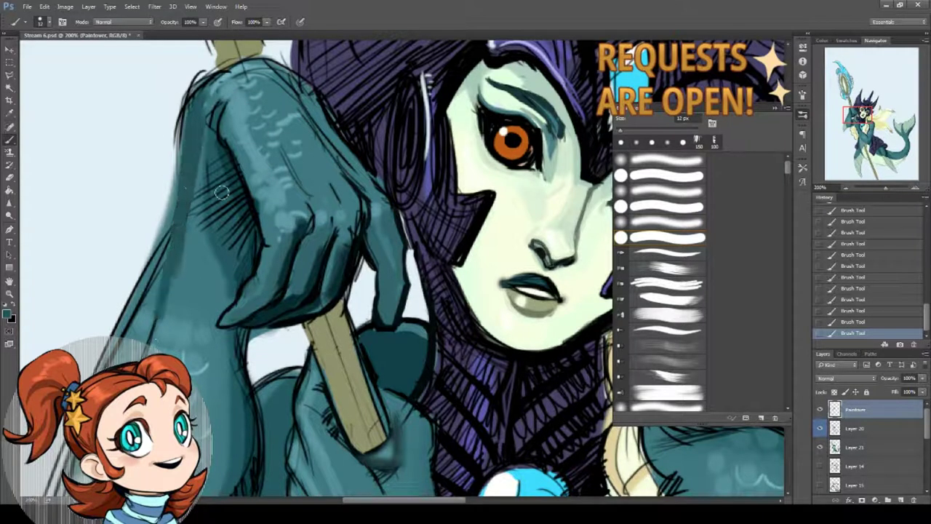
pyautogui.keyDown('alt'); pyautogui.click(243, 197); pyautogui.keyUp('alt')
pyautogui.moveTo(225, 69)
pyautogui.mouseDown()
pyautogui.moveTo(190, 109)
pyautogui.moveTo(171, 166)
pyautogui.mouseUp()
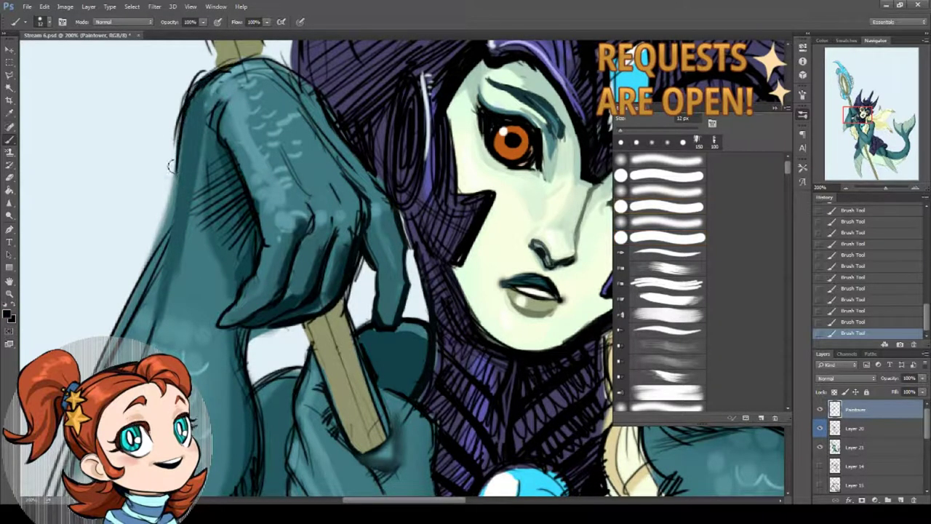
pyautogui.moveTo(193, 224); pyautogui.dragTo(200, 274)
# Switch to a hard round brush and cover the hatching on the raised hand's wrist and forearm with dark teal
pyautogui.click(622, 237)
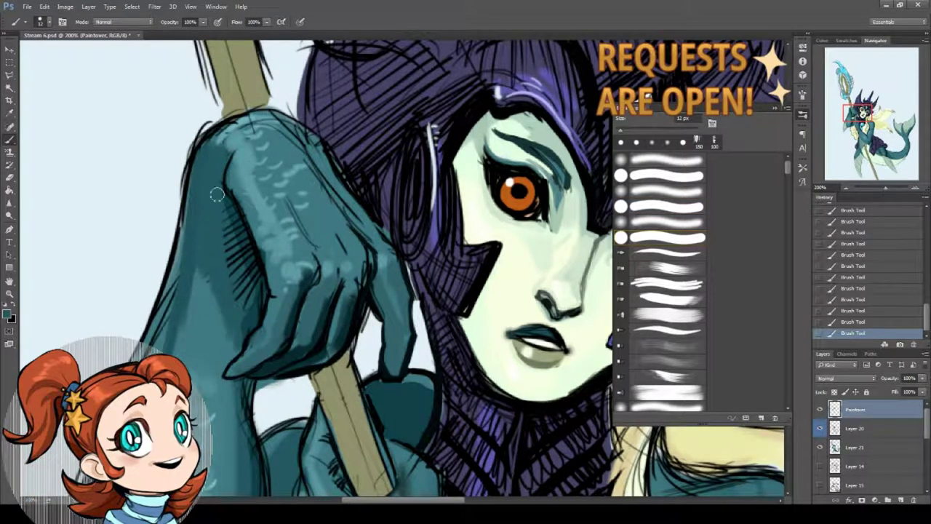
pyautogui.moveTo(211, 341); pyautogui.dragTo(231, 262)
pyautogui.moveTo(229, 215)
pyautogui.mouseDown()
pyautogui.moveTo(246, 270)
pyautogui.moveTo(222, 202)
pyautogui.moveTo(225, 169)
pyautogui.moveTo(214, 176)
pyautogui.mouseUp()
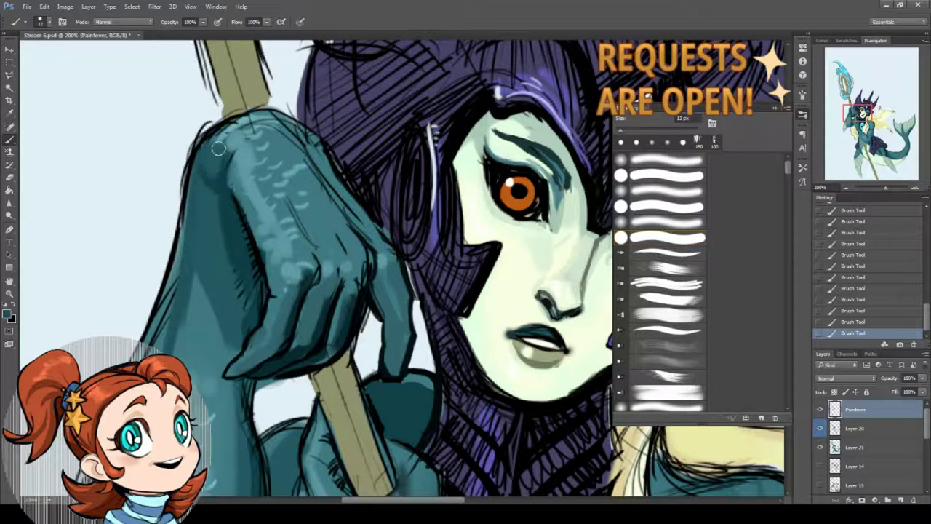
pyautogui.moveTo(245, 251); pyautogui.dragTo(223, 263)
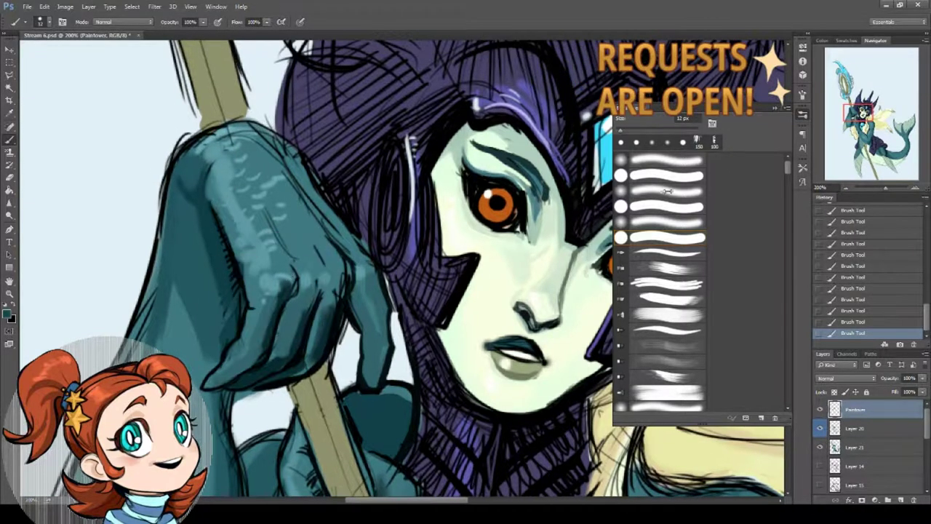
# Set the soft round brush to 26 px and shade darker teal grooves between the tendons on the raised hand's back
pyautogui.rightClick(284, 248)
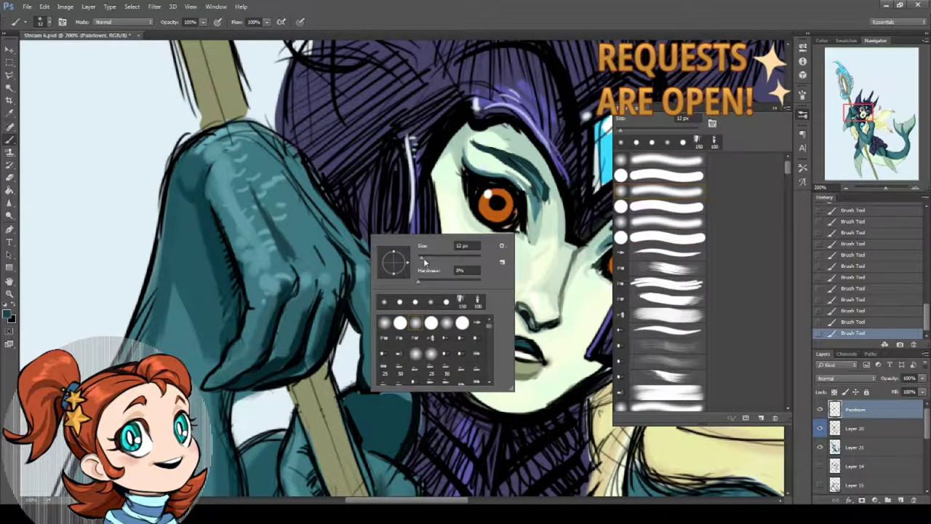
pyautogui.doubleClick(427, 262)
pyautogui.moveTo(279, 199)
pyautogui.mouseDown()
pyautogui.moveTo(262, 258)
pyautogui.moveTo(280, 255)
pyautogui.mouseUp()
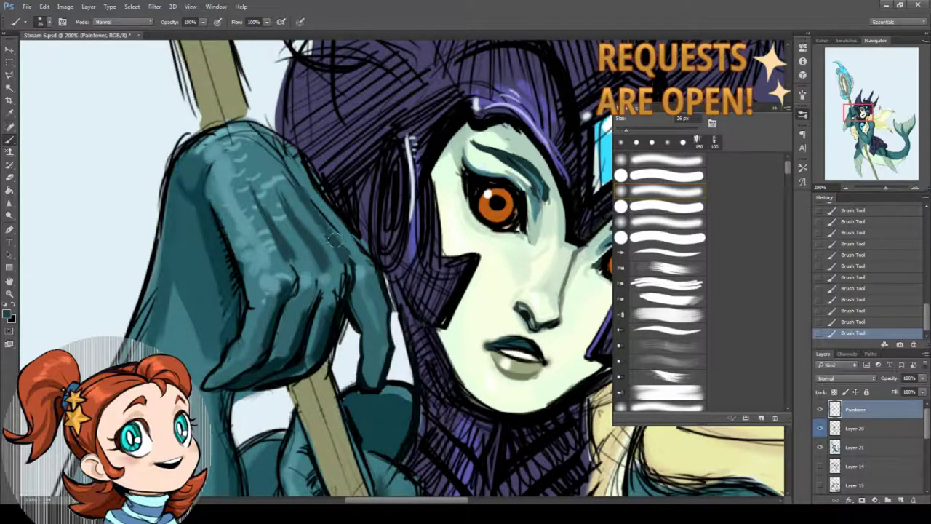
# Undo the latest strokes and smooth the back of the raised hand with teal, covering its scale marks
pyautogui.moveTo(320, 190); pyautogui.dragTo(298, 225)
pyautogui.hotkey('ctrl', 'alt', 'z')
pyautogui.hotkey('ctrl', 'alt', 'z')
pyautogui.hotkey('ctrl', 'alt', 'z')
pyautogui.moveTo(259, 182)
pyautogui.mouseDown()
pyautogui.moveTo(280, 218)
pyautogui.moveTo(302, 220)
pyautogui.mouseUp()
pyautogui.moveTo(284, 153)
pyautogui.mouseDown()
pyautogui.moveTo(331, 246)
pyautogui.moveTo(277, 276)
pyautogui.mouseUp()
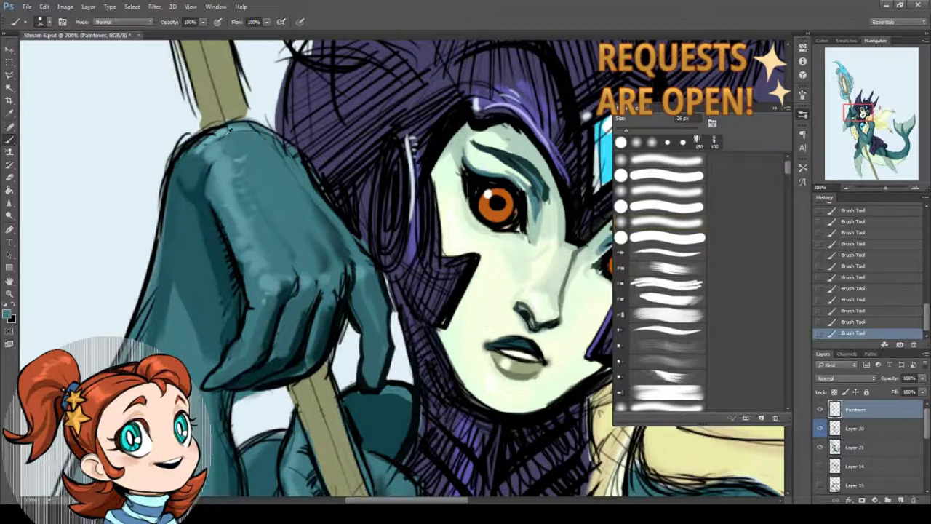
# Paint a lighter teal highlight over the raised wrist and refine it with a smaller brush along the back of the hand
pyautogui.keyDown('alt'); pyautogui.click(233, 155); pyautogui.keyUp('alt')
pyautogui.moveTo(193, 157)
pyautogui.mouseDown()
pyautogui.moveTo(226, 135)
pyautogui.moveTo(251, 137)
pyautogui.mouseUp()
pyautogui.moveTo(211, 171); pyautogui.dragTo(271, 138)
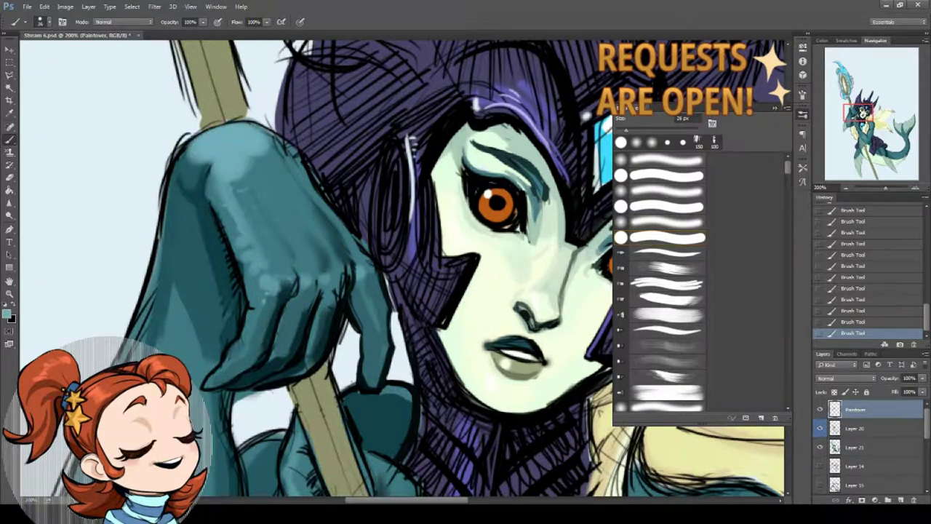
pyautogui.rightClick(313, 230)
pyautogui.moveTo(423, 241); pyautogui.dragTo(401, 241)
pyautogui.press('Return')
pyautogui.moveTo(240, 185)
pyautogui.mouseDown()
pyautogui.moveTo(273, 259)
pyautogui.moveTo(249, 225)
pyautogui.mouseUp()
# Ink the raised hand's outer edge, its extended finger and the adjacent helmet edge in black with a 10 px hard round brush
pyautogui.press('d')
pyautogui.click(675, 208)
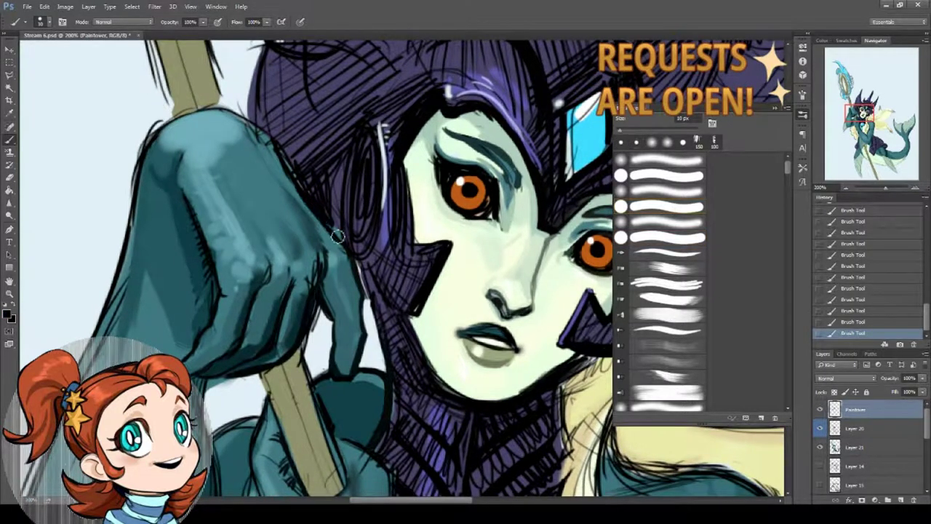
pyautogui.moveTo(334, 223); pyautogui.dragTo(359, 304)
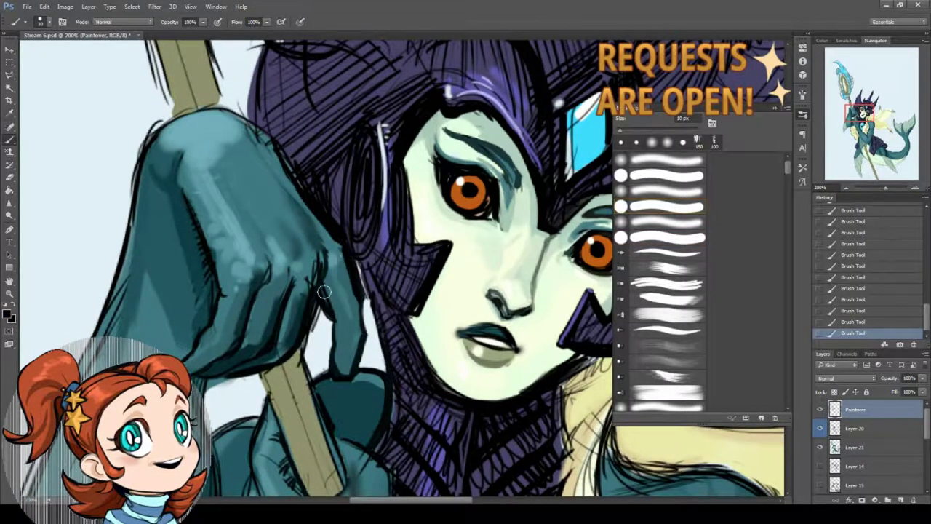
pyautogui.moveTo(320, 257); pyautogui.dragTo(347, 302)
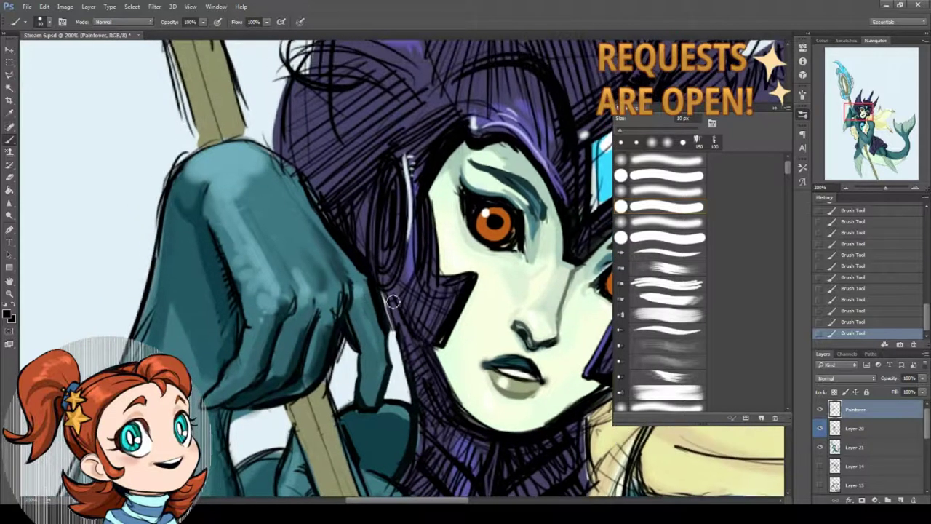
pyautogui.moveTo(436, 279); pyautogui.dragTo(393, 250)
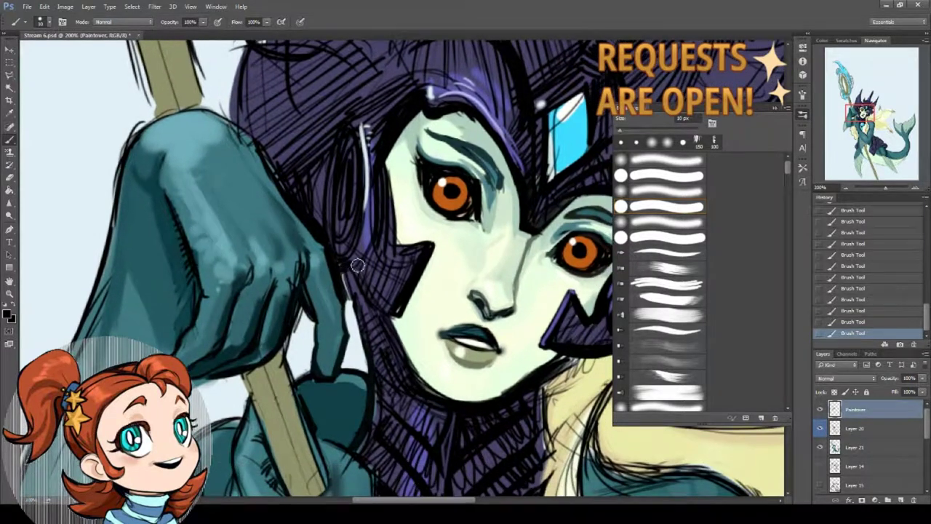
pyautogui.moveTo(344, 275); pyautogui.dragTo(373, 391)
pyautogui.moveTo(347, 300)
pyautogui.mouseDown()
pyautogui.moveTo(369, 410)
pyautogui.moveTo(315, 294)
pyautogui.mouseUp()
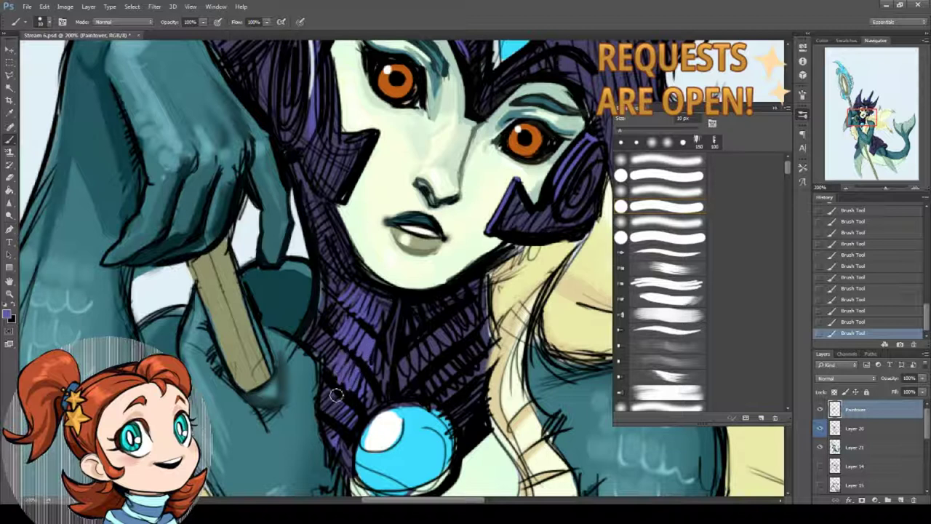
# Paint purple accents into the collar between the chin and the round blue gem
pyautogui.moveTo(335, 394)
pyautogui.mouseDown()
pyautogui.moveTo(345, 419)
pyautogui.moveTo(374, 362)
pyautogui.moveTo(392, 347)
pyautogui.moveTo(387, 391)
pyautogui.moveTo(393, 254)
pyautogui.mouseUp()
pyautogui.moveTo(364, 372); pyautogui.dragTo(423, 361)
pyautogui.moveTo(342, 342); pyautogui.dragTo(400, 374)
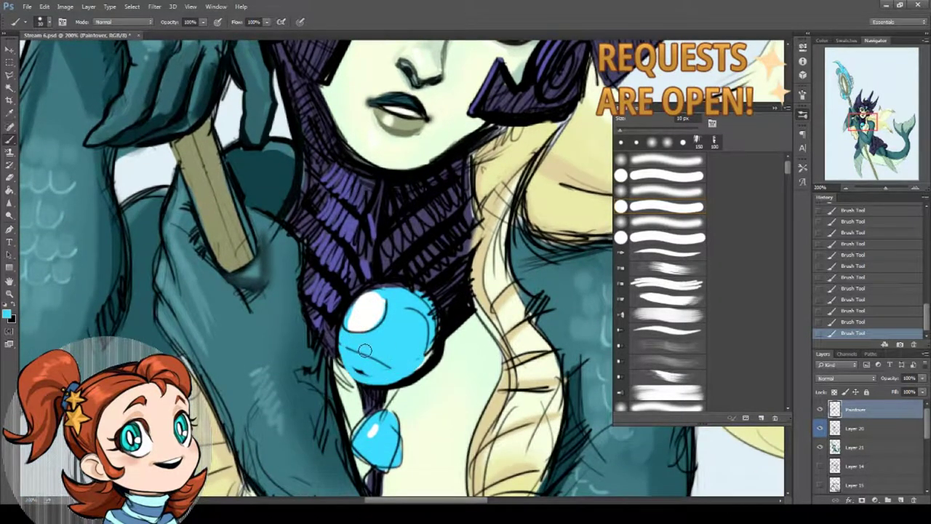
# Touch up the large gem with cyan and ink black outlines around the large and small gems
pyautogui.moveTo(371, 342); pyautogui.dragTo(431, 342)
pyautogui.keyDown('alt'); pyautogui.click(429, 360); pyautogui.keyUp('alt')
pyautogui.moveTo(342, 331)
pyautogui.mouseDown()
pyautogui.moveTo(357, 382)
pyautogui.moveTo(429, 372)
pyautogui.mouseUp()
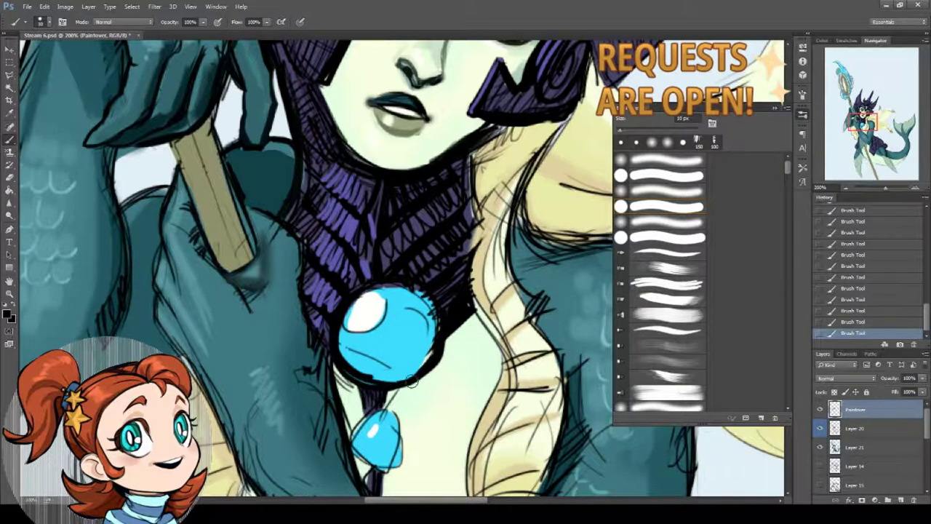
pyautogui.moveTo(375, 382); pyautogui.dragTo(418, 378)
pyautogui.moveTo(367, 379)
pyautogui.mouseDown()
pyautogui.moveTo(378, 298)
pyautogui.moveTo(378, 342)
pyautogui.mouseUp()
pyautogui.moveTo(396, 312)
pyautogui.mouseDown()
pyautogui.moveTo(388, 332)
pyautogui.moveTo(405, 334)
pyautogui.moveTo(419, 368)
pyautogui.moveTo(394, 396)
pyautogui.mouseUp()
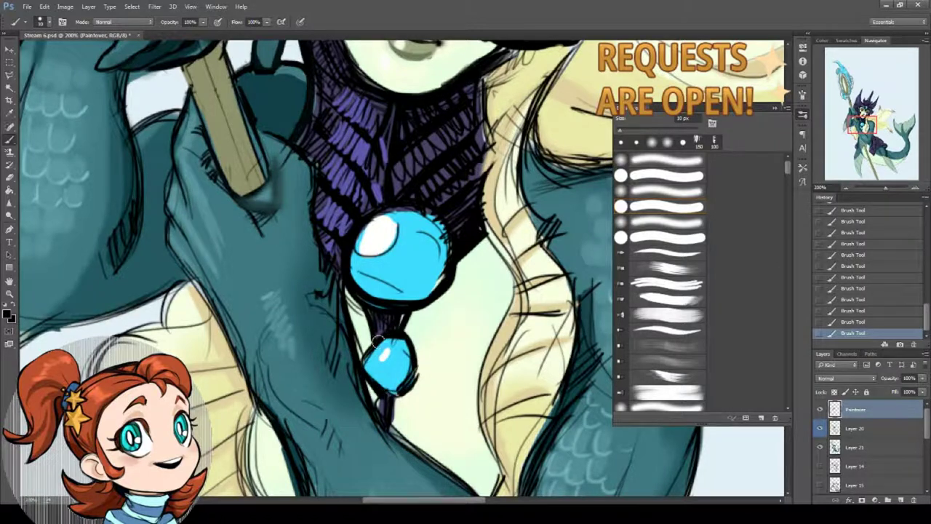
# Paint over the rough lines below the staff's end and ink the outline of the lower hand in dark strokes
pyautogui.moveTo(356, 313); pyautogui.dragTo(407, 378)
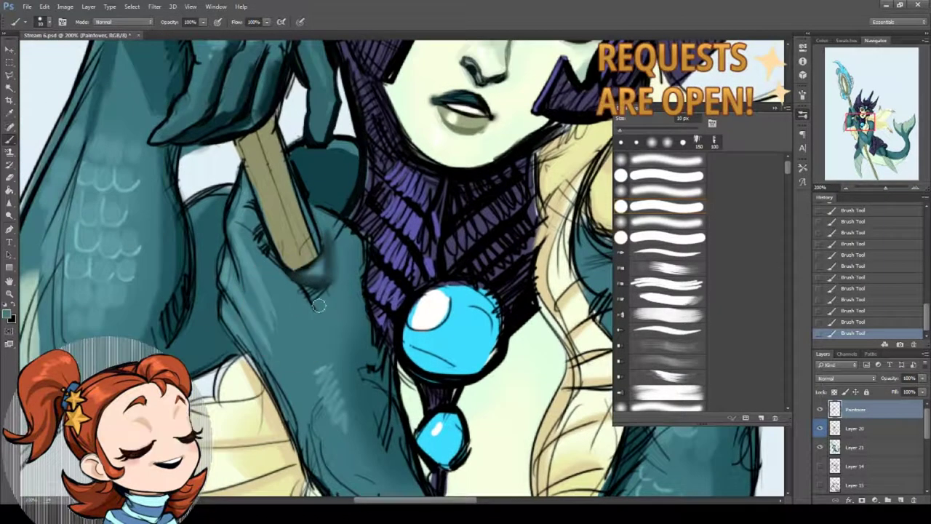
pyautogui.moveTo(317, 300)
pyautogui.mouseDown()
pyautogui.moveTo(324, 314)
pyautogui.moveTo(346, 320)
pyautogui.mouseUp()
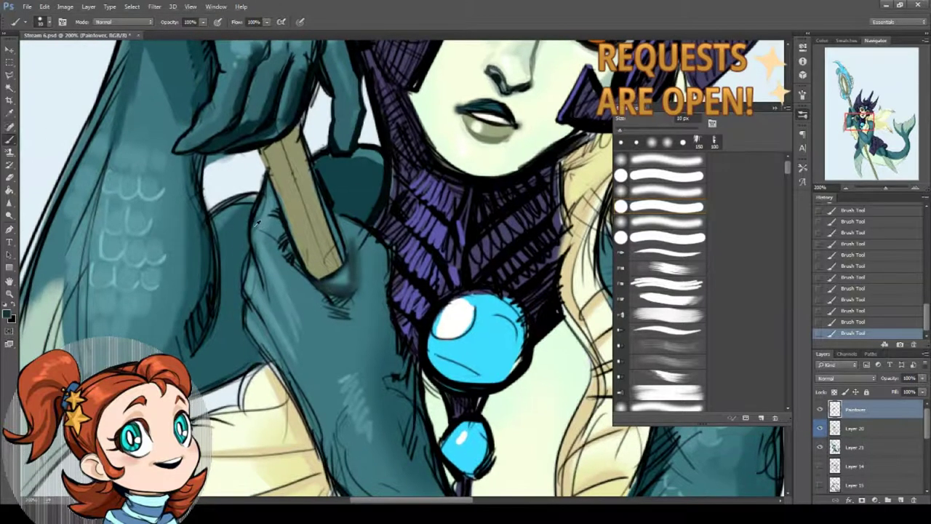
pyautogui.moveTo(264, 266); pyautogui.dragTo(255, 214)
pyautogui.keyDown('alt'); pyautogui.click(258, 199); pyautogui.keyUp('alt')
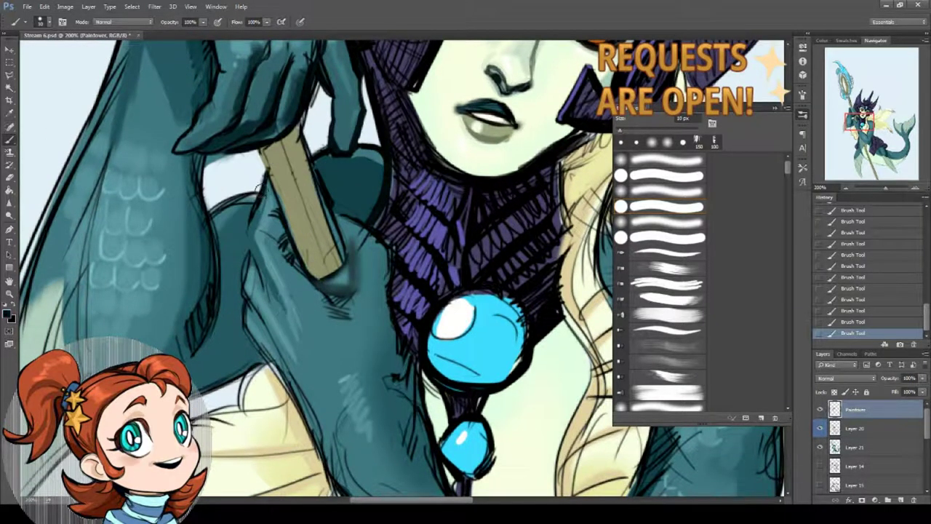
pyautogui.moveTo(248, 253)
pyautogui.mouseDown()
pyautogui.moveTo(246, 337)
pyautogui.moveTo(299, 416)
pyautogui.mouseUp()
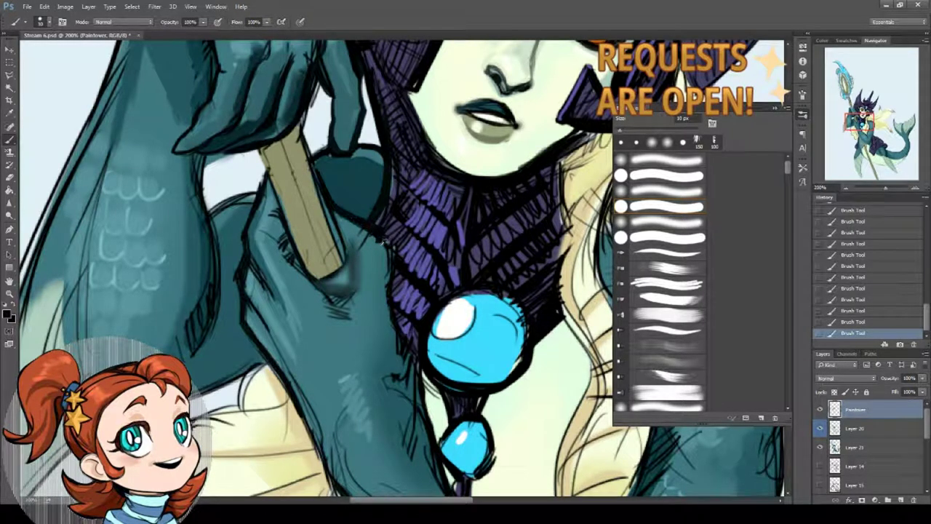
# Paint light teal highlights on the lower hand's knuckles and small scale dots on the raised hand's fingers
pyautogui.keyDown('alt'); pyautogui.click(353, 232); pyautogui.keyUp('alt')
pyautogui.moveTo(366, 236)
pyautogui.mouseDown()
pyautogui.moveTo(385, 256)
pyautogui.moveTo(372, 293)
pyautogui.moveTo(355, 255)
pyautogui.mouseUp()
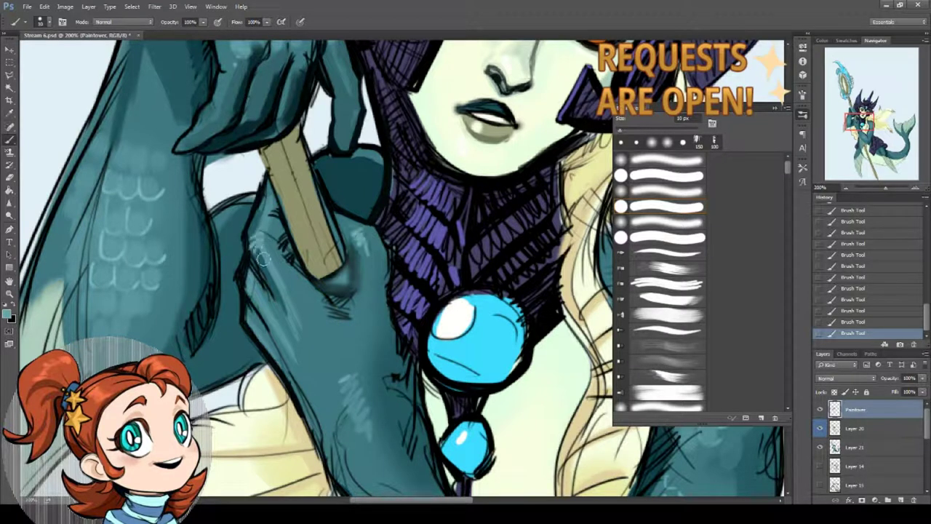
pyautogui.moveTo(271, 320)
pyautogui.mouseDown()
pyautogui.moveTo(282, 339)
pyautogui.moveTo(314, 340)
pyautogui.mouseUp()
pyautogui.moveTo(320, 406)
pyautogui.mouseDown()
pyautogui.moveTo(283, 337)
pyautogui.moveTo(304, 399)
pyautogui.mouseUp()
pyautogui.moveTo(197, 62); pyautogui.dragTo(339, 313)
pyautogui.hscroll(4, 338, 312)
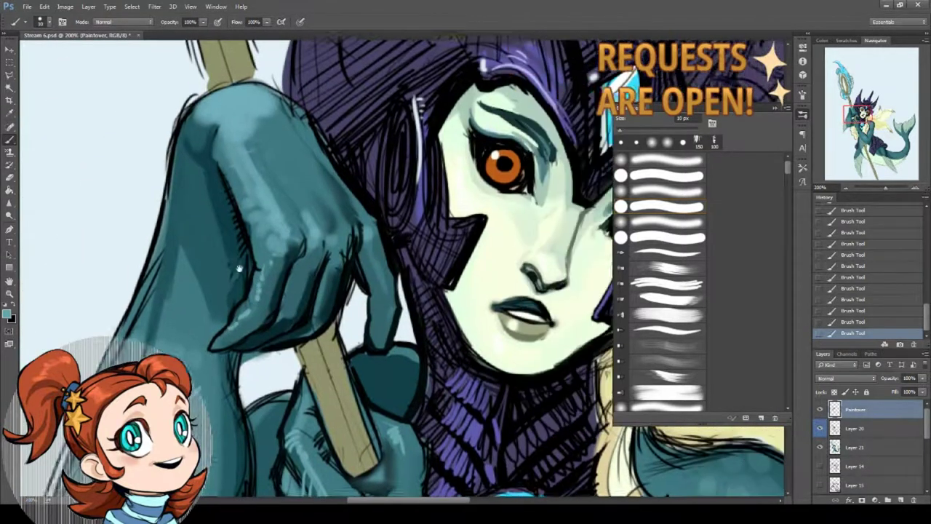
pyautogui.scroll(3, 379, 295)
pyautogui.hscroll(2, 379, 294)
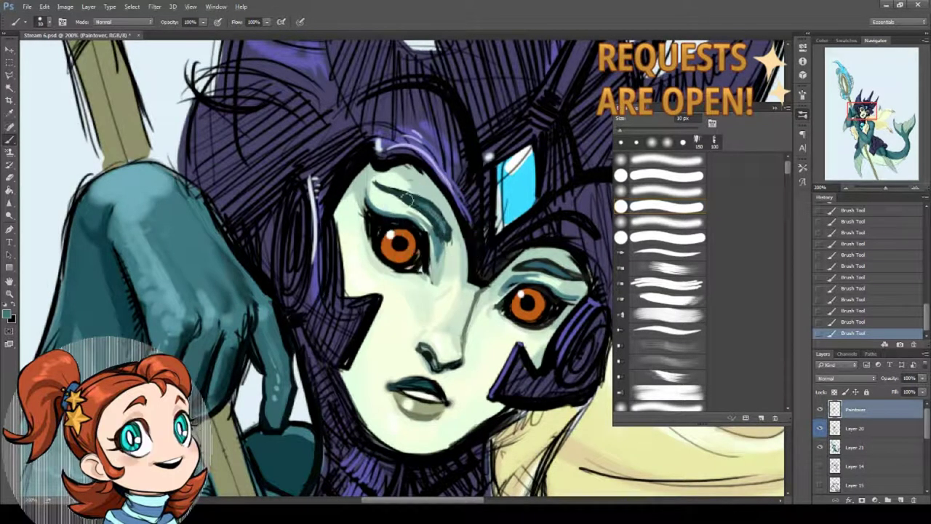
pyautogui.hscroll(2, 395, 245)
pyautogui.scroll(-1, 395, 245)
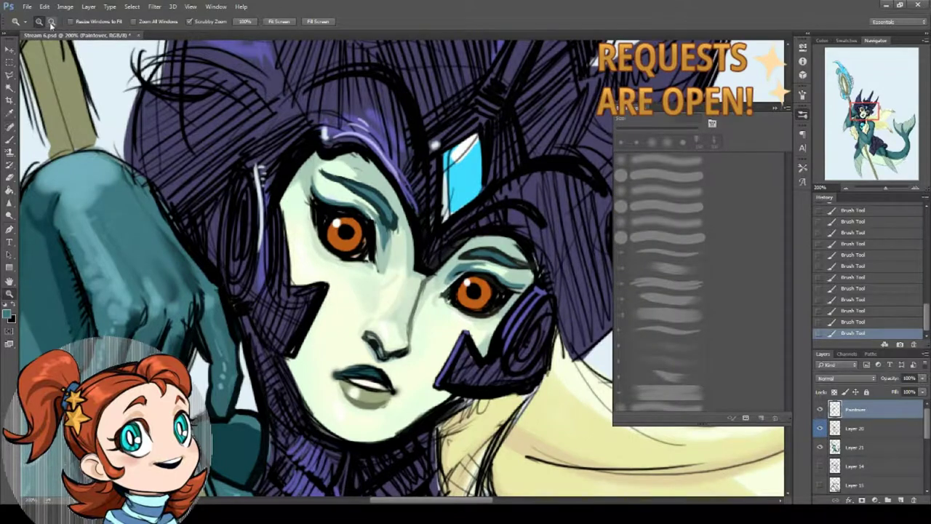
# Shade the raised forearm with dark teal along its inner edge and around the elbow
pyautogui.doubleClick(10, 294)
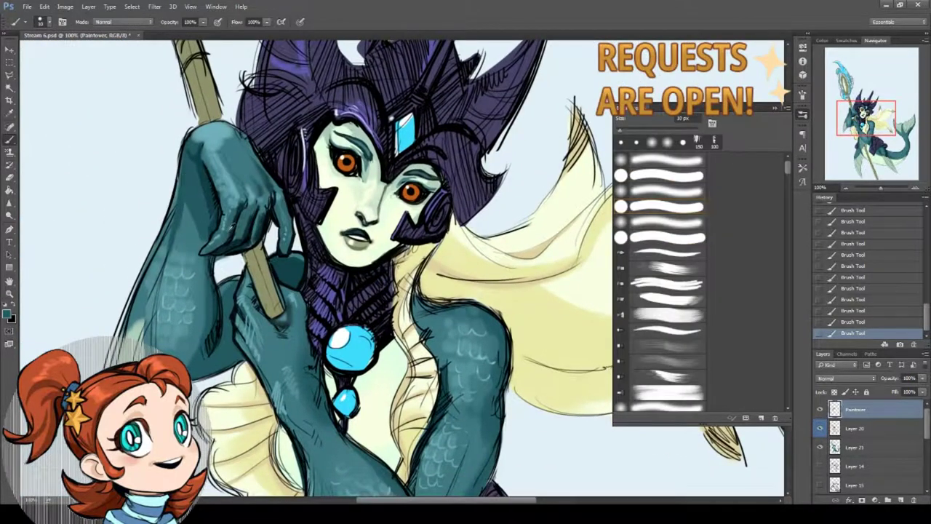
pyautogui.moveTo(170, 294)
pyautogui.mouseDown()
pyautogui.moveTo(166, 271)
pyautogui.moveTo(158, 343)
pyautogui.moveTo(157, 322)
pyautogui.mouseUp()
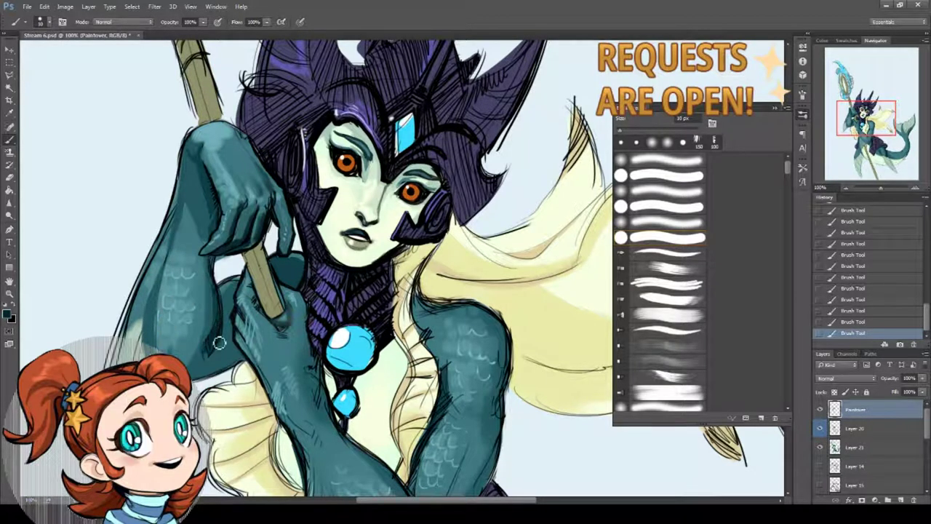
pyautogui.moveTo(212, 340); pyautogui.dragTo(179, 264)
# Revert the trial shading on the scaled upper arm and darken it with a 79 px brush in Multiply mode
pyautogui.rightClick(432, 296)
pyautogui.moveTo(492, 315)
pyautogui.mouseDown()
pyautogui.moveTo(471, 314)
pyautogui.moveTo(423, 275)
pyautogui.mouseUp()
pyautogui.press('Return')
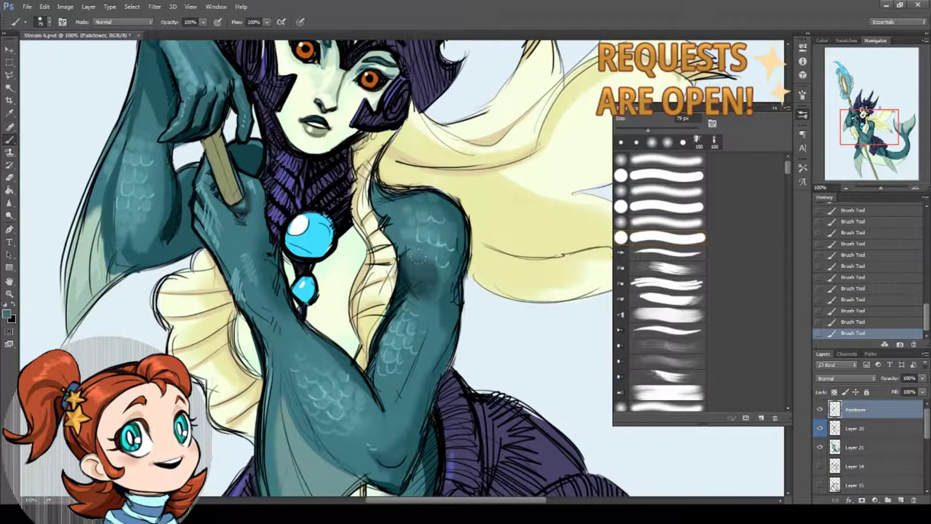
pyautogui.click(884, 278)
pyautogui.click(886, 300)
pyautogui.click(885, 278)
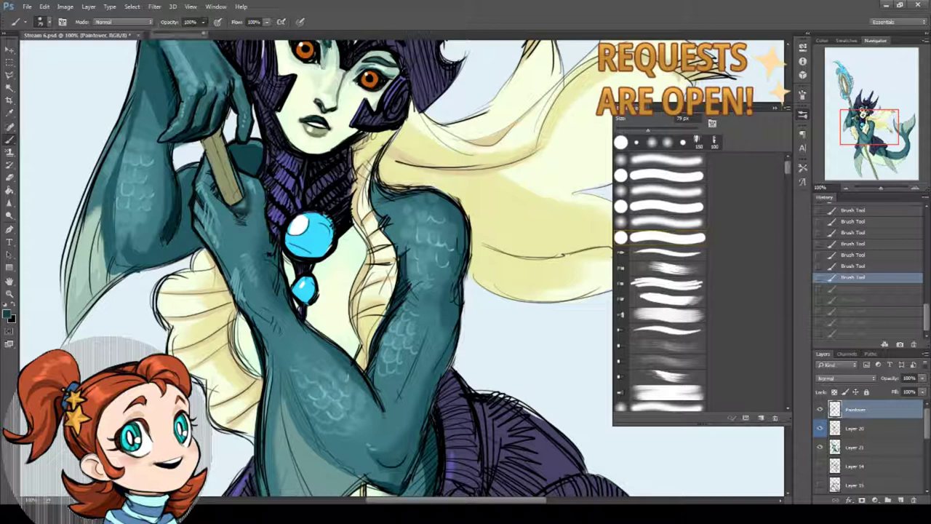
pyautogui.click(123, 22)
pyautogui.click(120, 46)
pyautogui.moveTo(429, 291); pyautogui.dragTo(393, 240)
pyautogui.moveTo(437, 328); pyautogui.dragTo(407, 251)
# Shade the inner elbow crease with a 29 px brush, and smooth the forearm with teal in Normal mode
pyautogui.rightClick(469, 244)
pyautogui.click(409, 254)
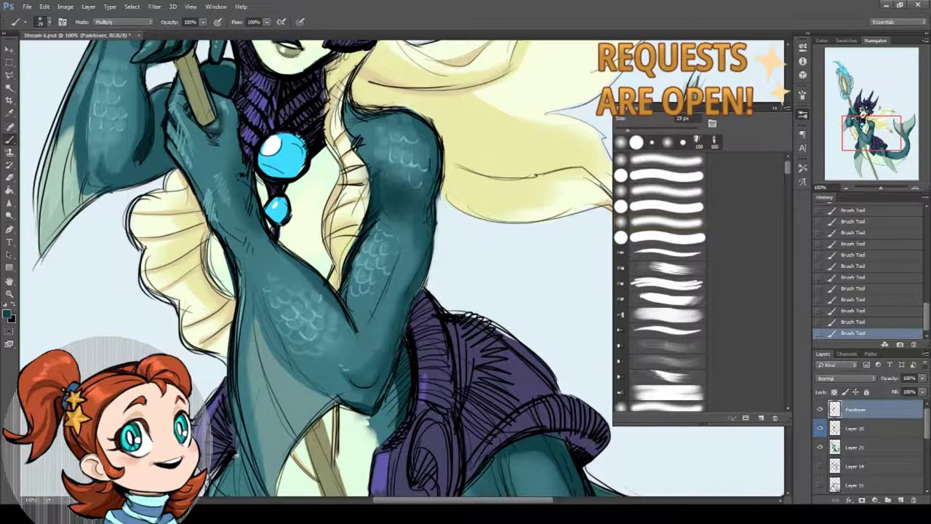
pyautogui.moveTo(360, 292); pyautogui.dragTo(349, 256)
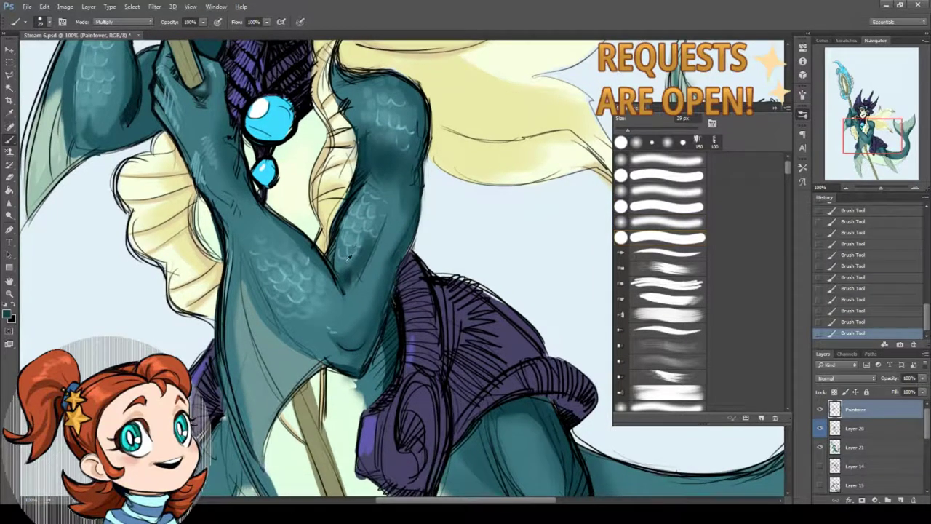
pyautogui.click(139, 21)
pyautogui.click(137, 33)
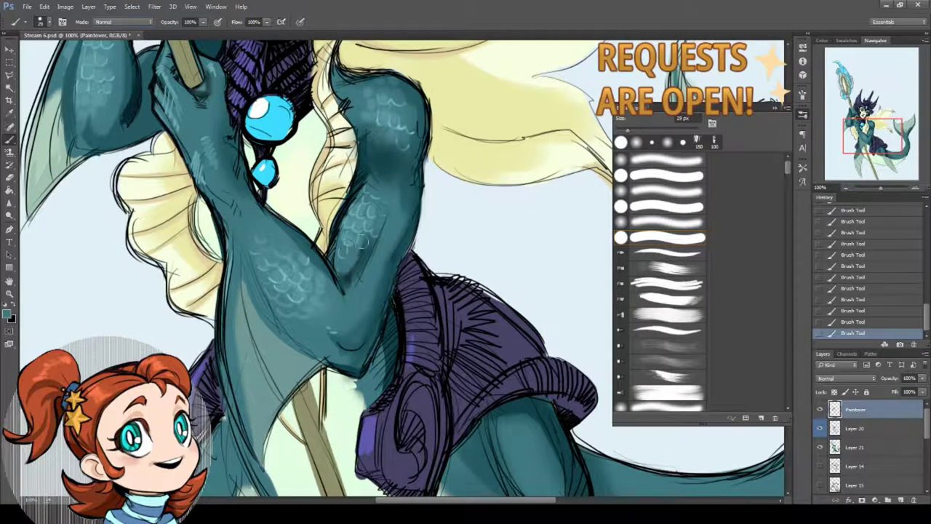
pyautogui.moveTo(390, 249); pyautogui.dragTo(363, 231)
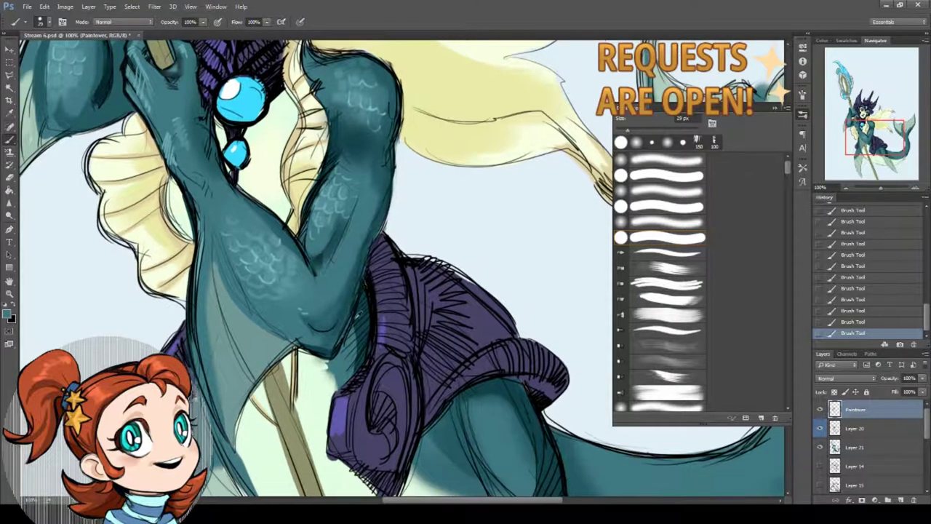
# Undo the thick outline strokes and ink the bent arm's outer contour down to the elbow in black with a 21 px brush
pyautogui.keyDown('alt'); pyautogui.click(335, 349); pyautogui.keyUp('alt')
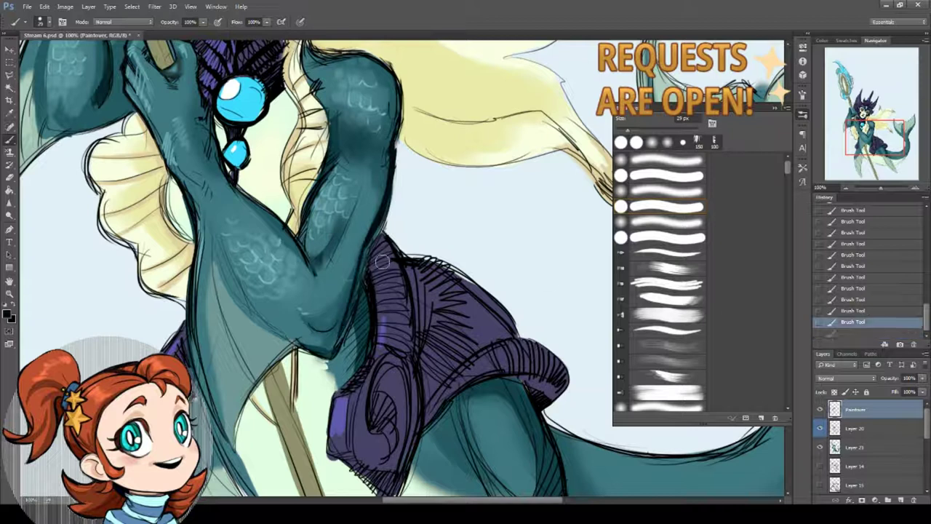
pyautogui.hotkey('ctrl', 'z')
pyautogui.hotkey('ctrl', 'z')
pyautogui.hotkey('ctrl', 'z')
pyautogui.rightClick(431, 233)
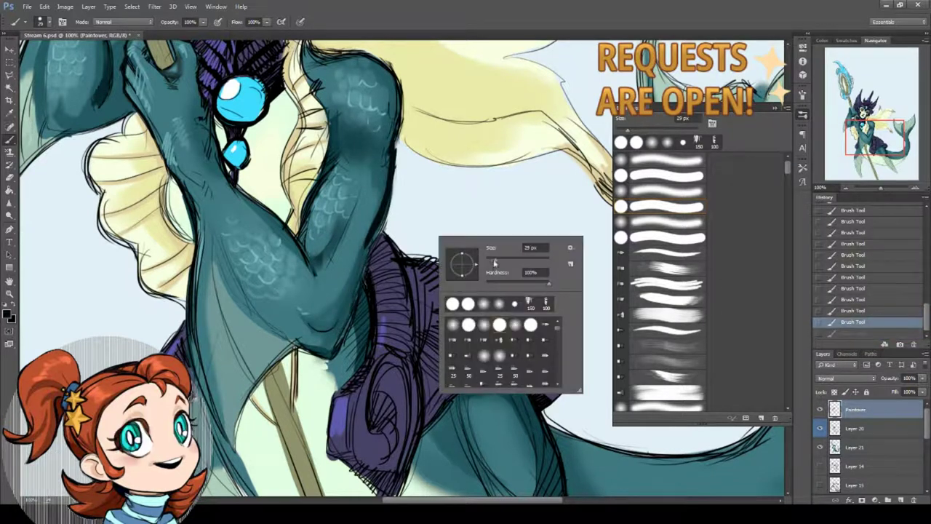
pyautogui.press('Return')
pyautogui.moveTo(378, 222); pyautogui.dragTo(341, 331)
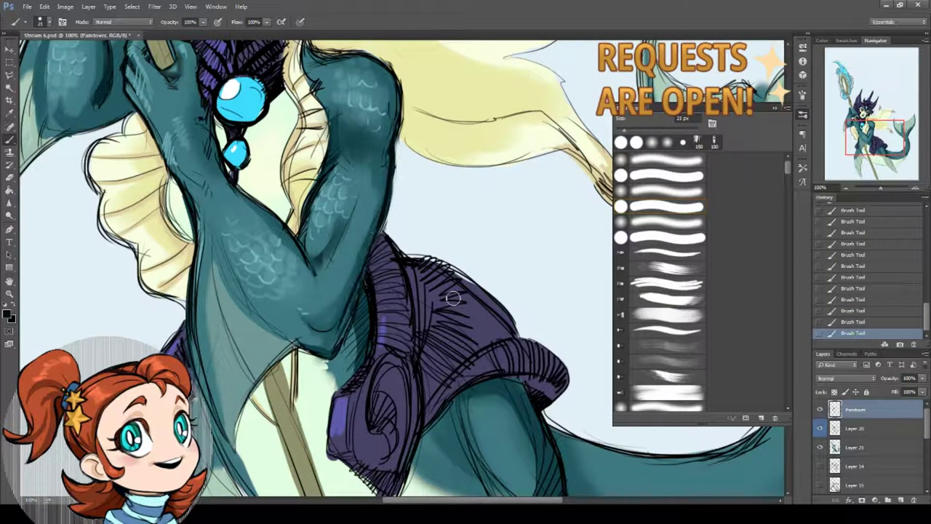
pyautogui.moveTo(364, 287); pyautogui.dragTo(331, 358)
pyautogui.moveTo(348, 326); pyautogui.dragTo(332, 355)
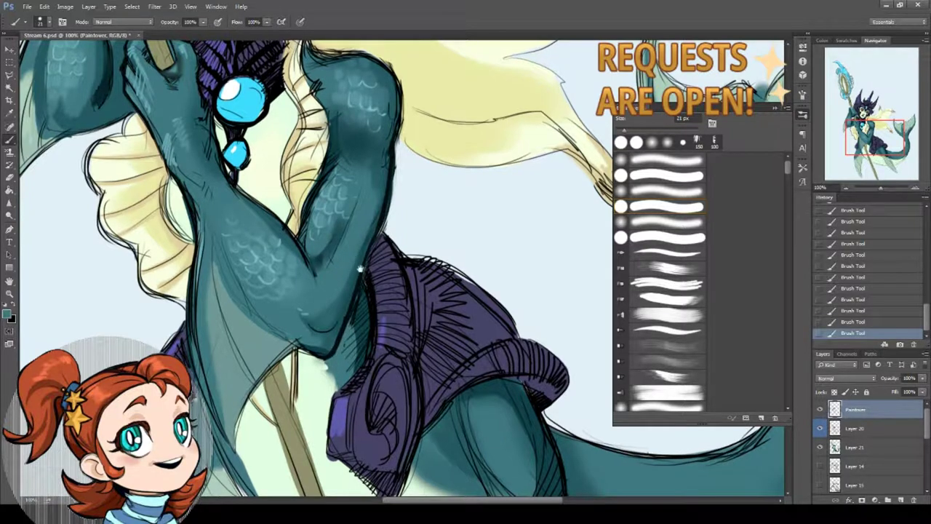
# Clean the background beside the bent arm and paint pale yellow over the lower edge of the flowing fin behind it
pyautogui.moveTo(405, 166); pyautogui.dragTo(395, 214)
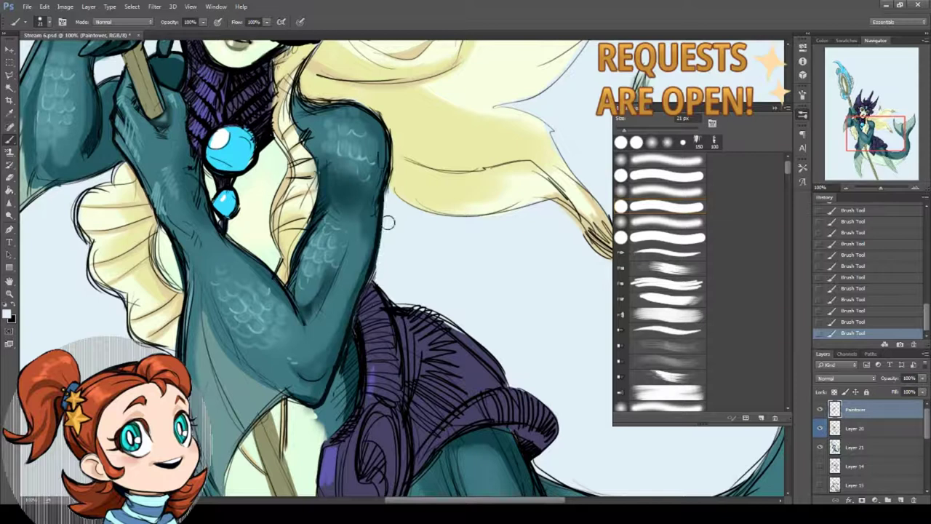
pyautogui.moveTo(367, 96); pyautogui.dragTo(365, 161)
pyautogui.keyDown('alt'); pyautogui.click(363, 161); pyautogui.keyUp('alt')
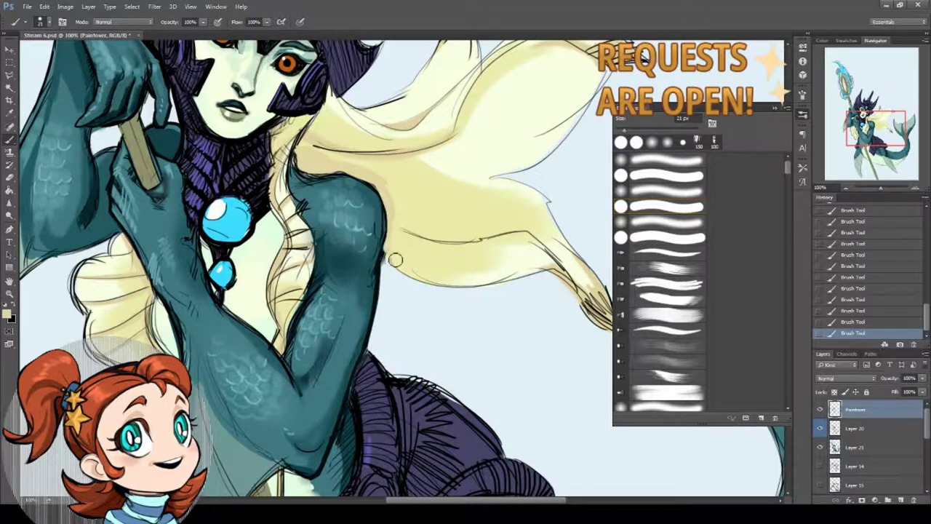
pyautogui.moveTo(395, 260)
pyautogui.mouseDown()
pyautogui.moveTo(470, 281)
pyautogui.moveTo(526, 271)
pyautogui.mouseUp()
pyautogui.moveTo(408, 235); pyautogui.dragTo(397, 253)
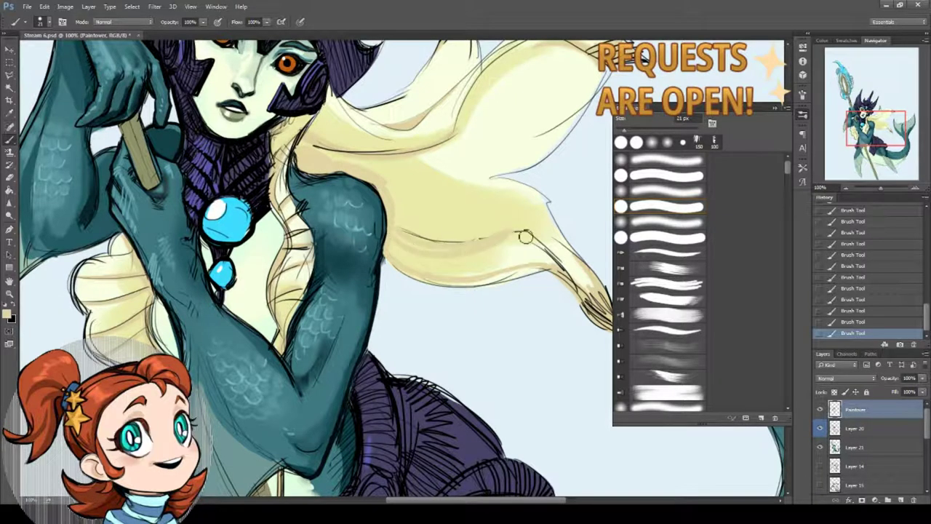
# Ink the upper contour of the bent arm's shoulder in near-black teal and save the file
pyautogui.scroll(2, 360, 206)
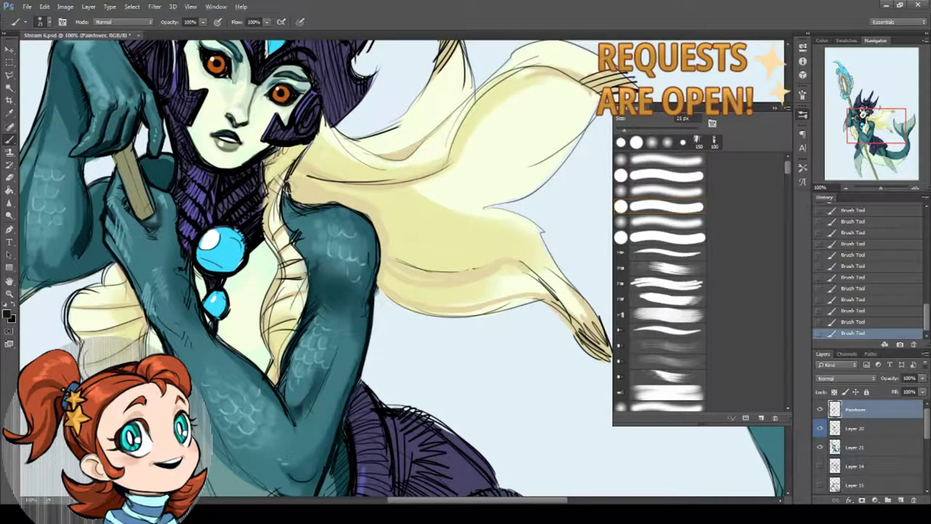
pyautogui.press(',')
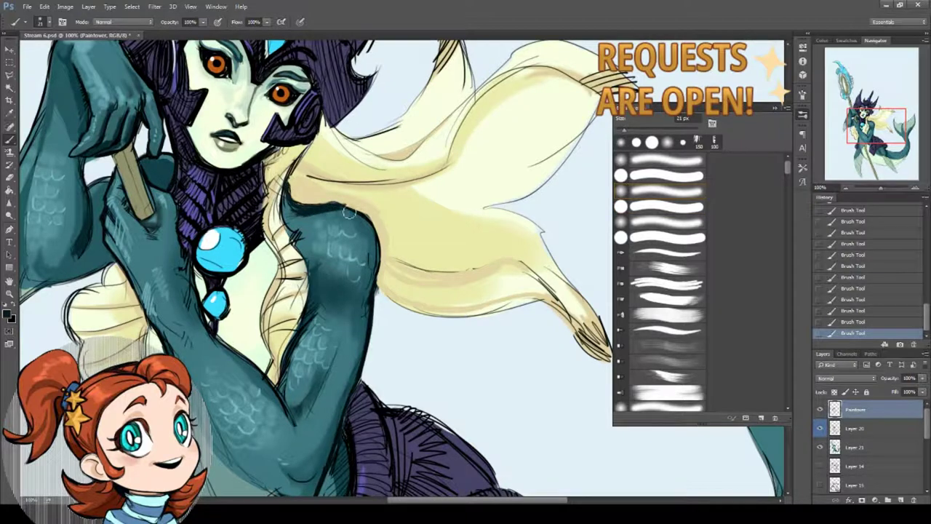
pyautogui.press('z')
pyautogui.keyDown('alt'); pyautogui.click(386, 320); pyautogui.keyUp('alt')
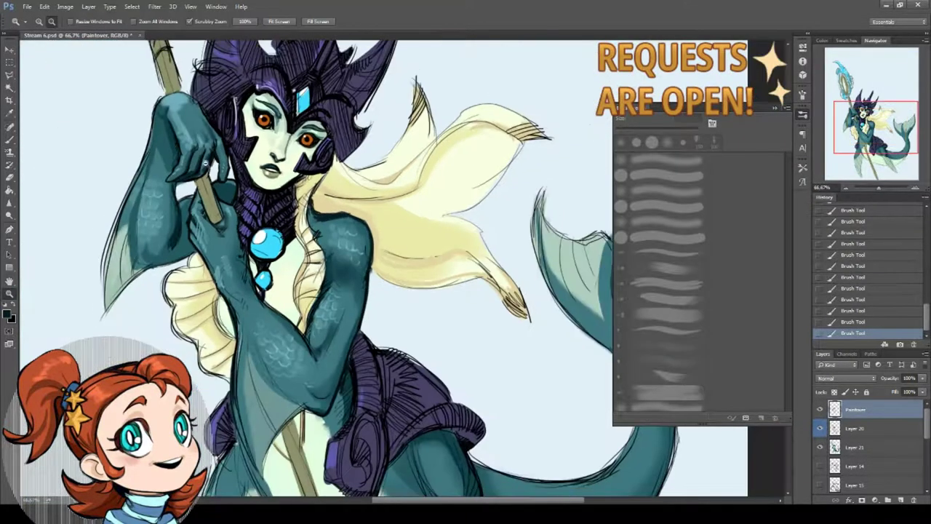
pyautogui.click(26, 6)
pyautogui.click(55, 106)
# Paint a darker yellow edge on the flowing fin along the shoulder and upper arm with a 12 px brush
pyautogui.click(379, 221)
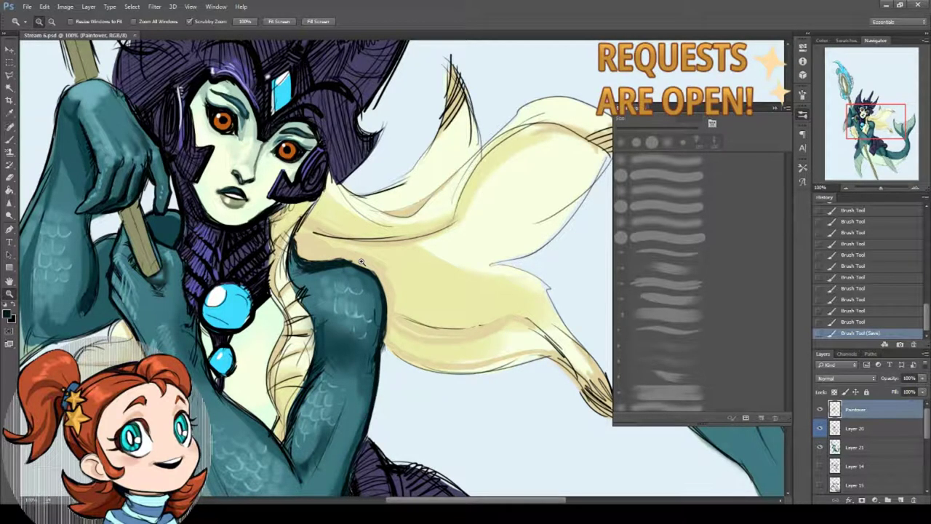
pyautogui.press('i')
pyautogui.click(317, 249)
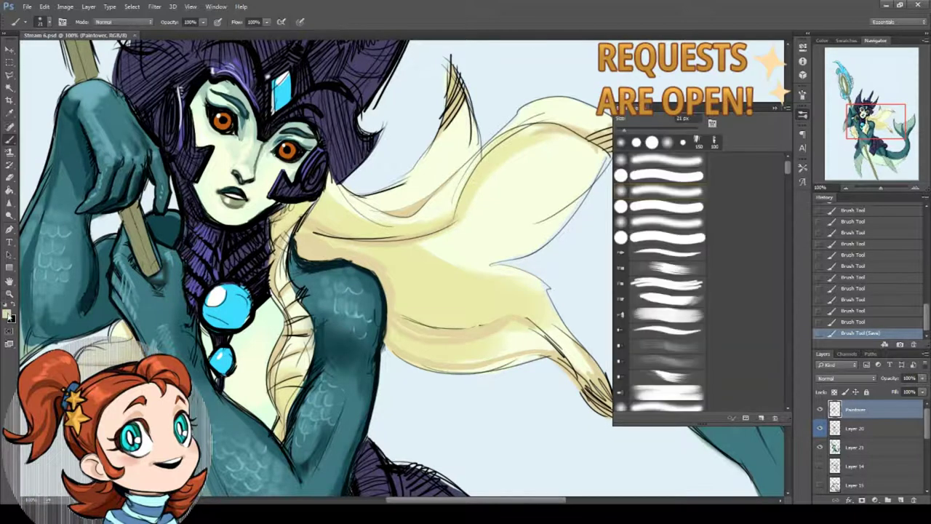
pyautogui.click(8, 314)
pyautogui.press('Return')
pyautogui.press('z')
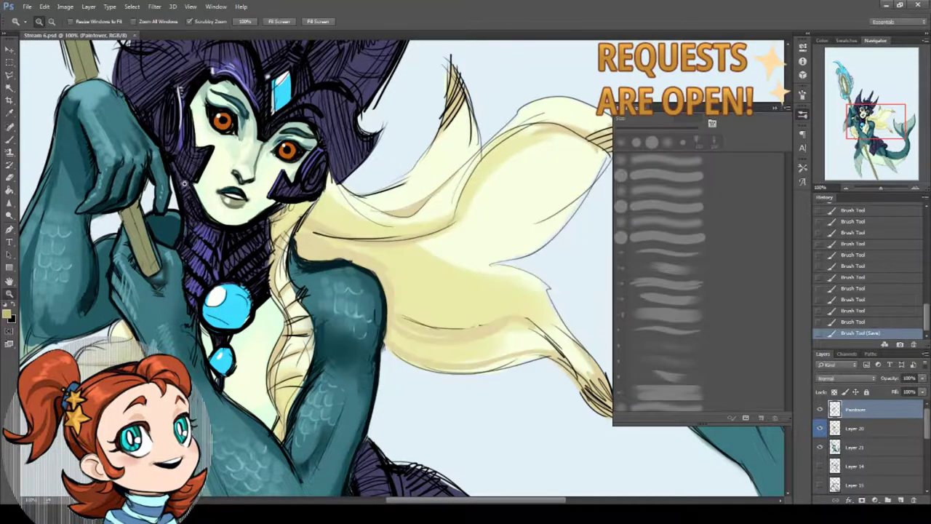
pyautogui.click(356, 256)
pyautogui.press('b')
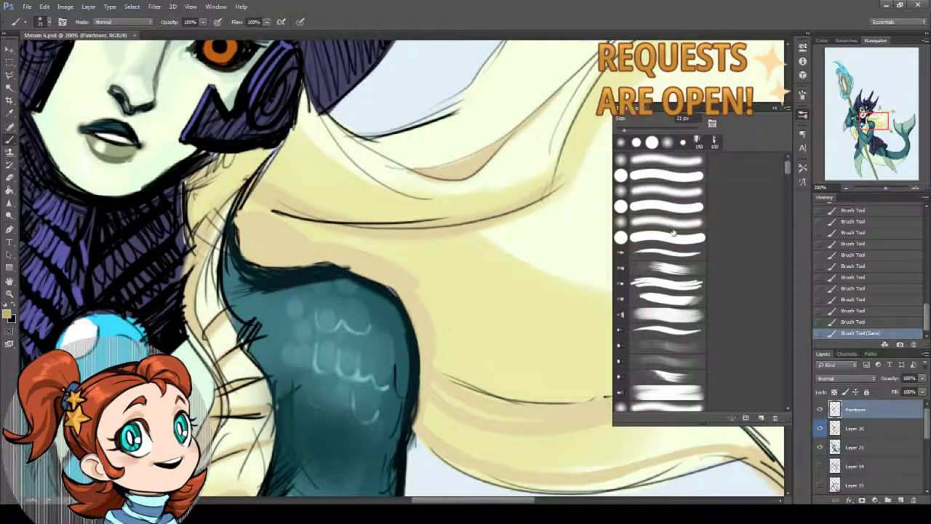
pyautogui.rightClick(311, 202)
pyautogui.press('Return')
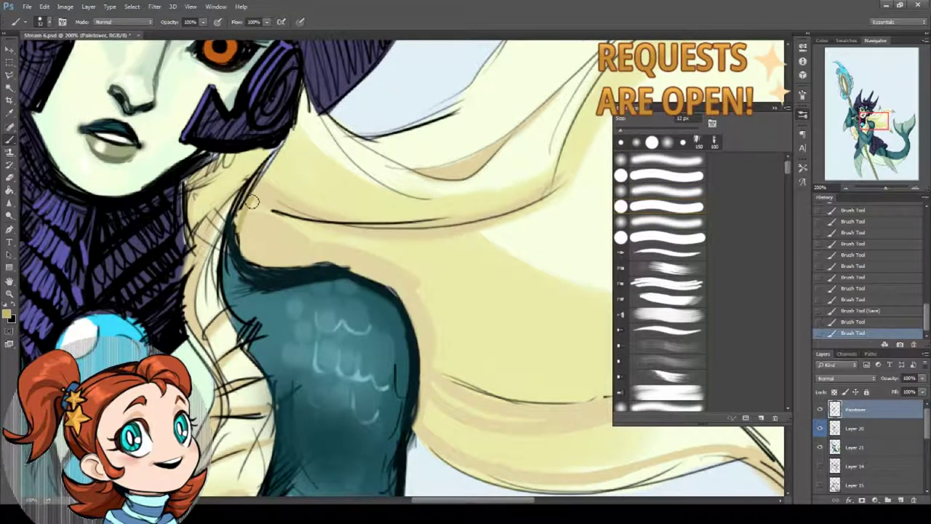
pyautogui.moveTo(246, 249); pyautogui.dragTo(320, 271)
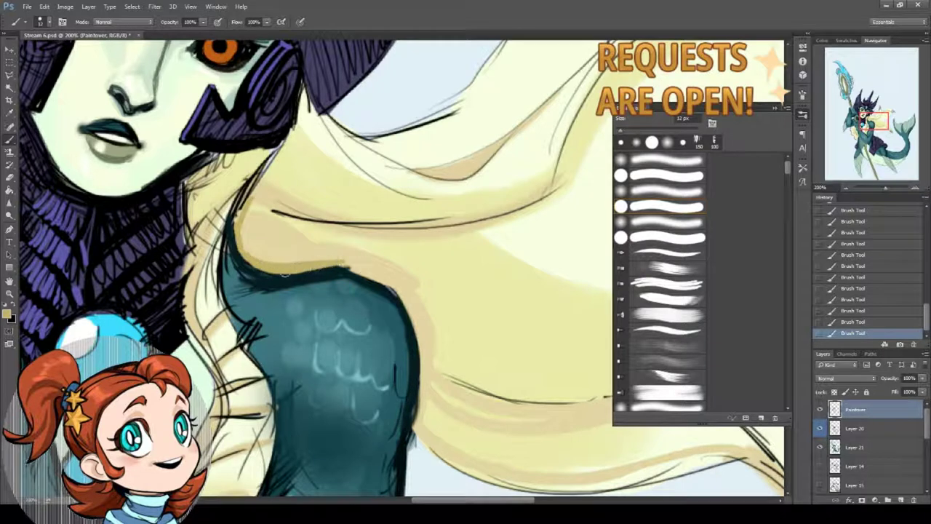
pyautogui.moveTo(313, 266); pyautogui.dragTo(356, 267)
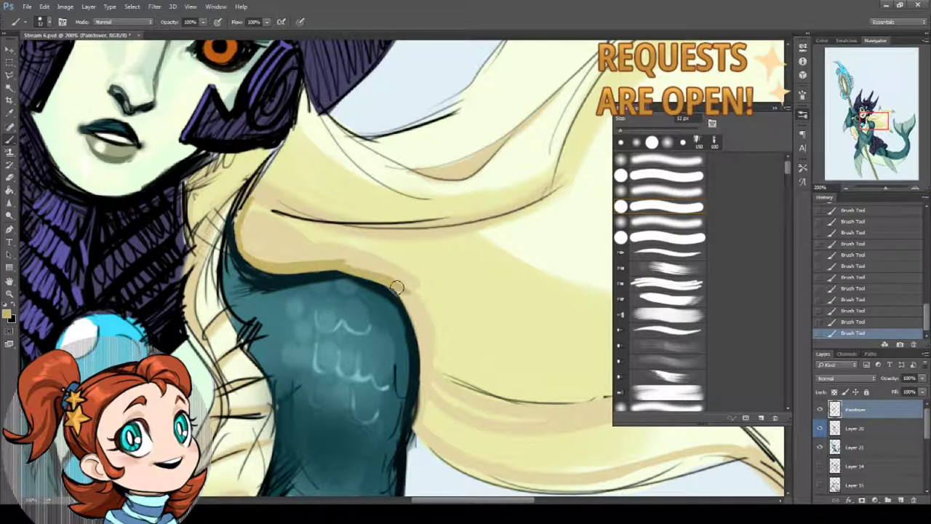
pyautogui.moveTo(414, 315); pyautogui.dragTo(428, 364)
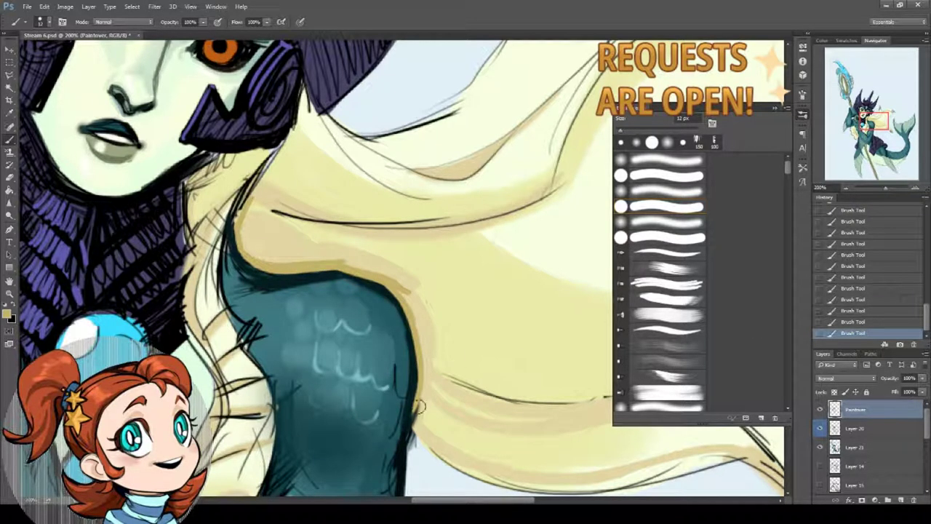
pyautogui.moveTo(420, 403)
pyautogui.mouseDown()
pyautogui.moveTo(416, 429)
pyautogui.moveTo(464, 466)
pyautogui.mouseUp()
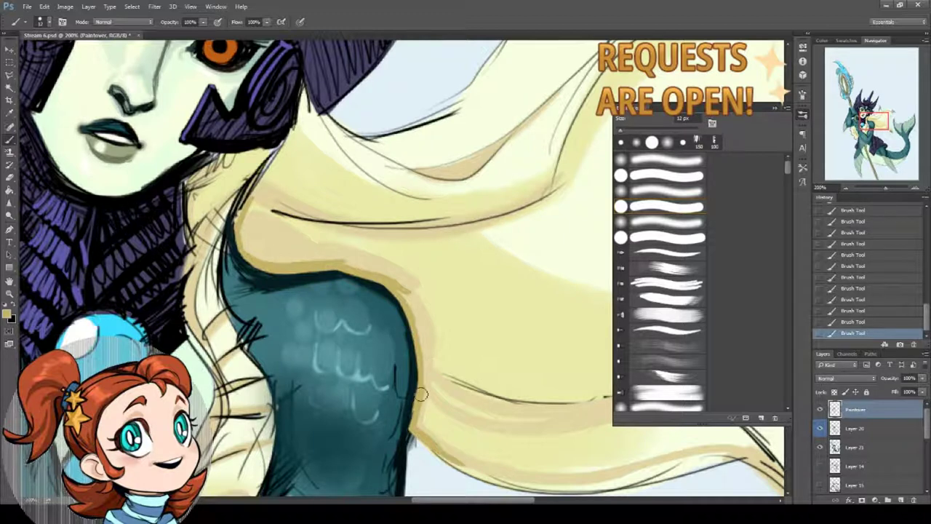
pyautogui.moveTo(374, 307); pyautogui.dragTo(366, 327)
pyautogui.press('.')
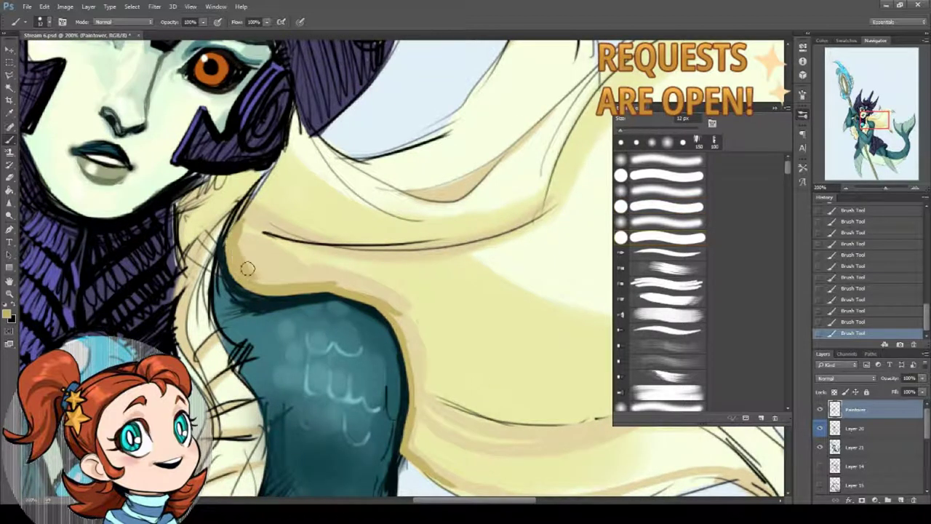
# Deepen the fin's shadow just above the shoulder and blend it into the pale yellow with a 41 px brush
pyautogui.moveTo(247, 269)
pyautogui.mouseDown()
pyautogui.moveTo(348, 282)
pyautogui.moveTo(410, 306)
pyautogui.mouseUp()
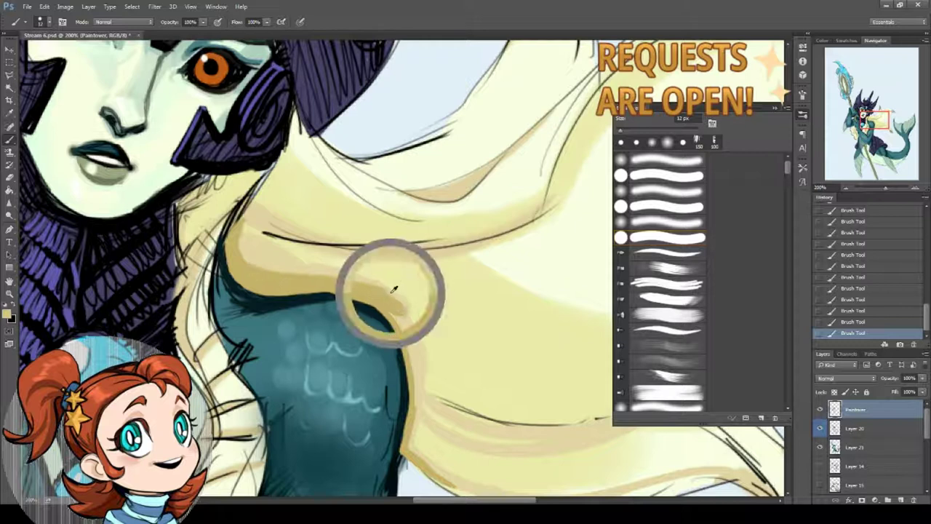
pyautogui.rightClick(248, 224)
pyautogui.press('Return')
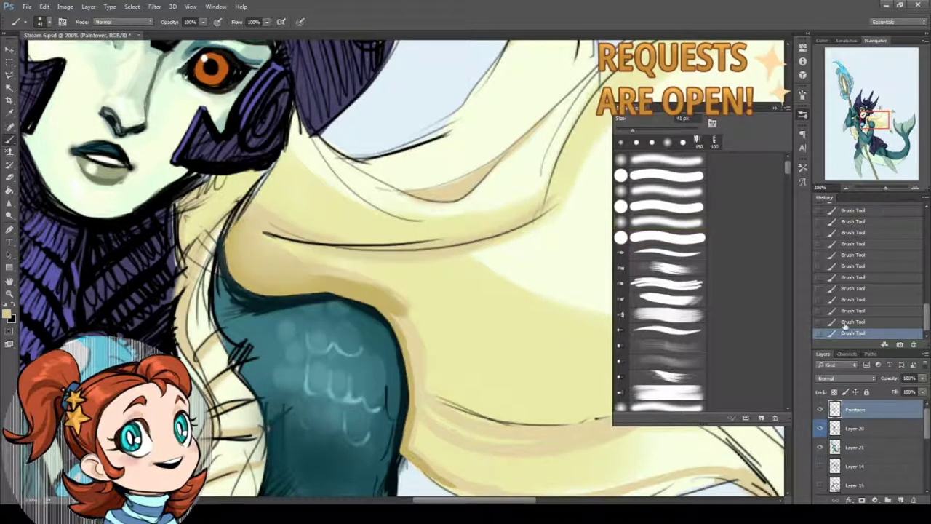
pyautogui.moveTo(240, 231); pyautogui.dragTo(320, 282)
pyautogui.moveTo(255, 247); pyautogui.dragTo(437, 320)
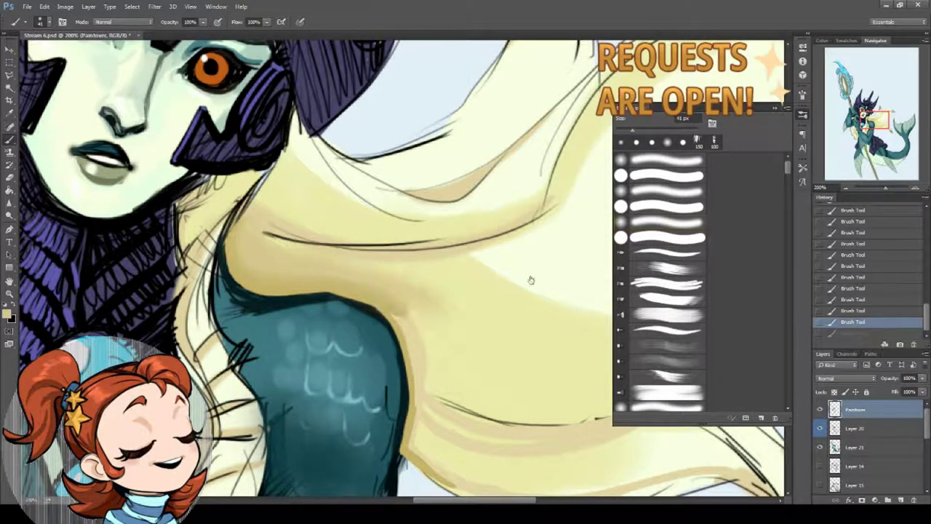
# Shade the fin's fold running away from the upper arm with a 26 px brush
pyautogui.rightClick(374, 260)
pyautogui.moveTo(480, 269); pyautogui.dragTo(463, 270)
pyautogui.press('Return')
pyautogui.moveTo(412, 313)
pyautogui.mouseDown()
pyautogui.moveTo(473, 381)
pyautogui.moveTo(589, 415)
pyautogui.mouseUp()
# Smooth and darken the shoulder's upper edge in dark teal, reducing the brush to 17 px
pyautogui.moveTo(364, 283); pyautogui.dragTo(400, 211)
pyautogui.press('x')
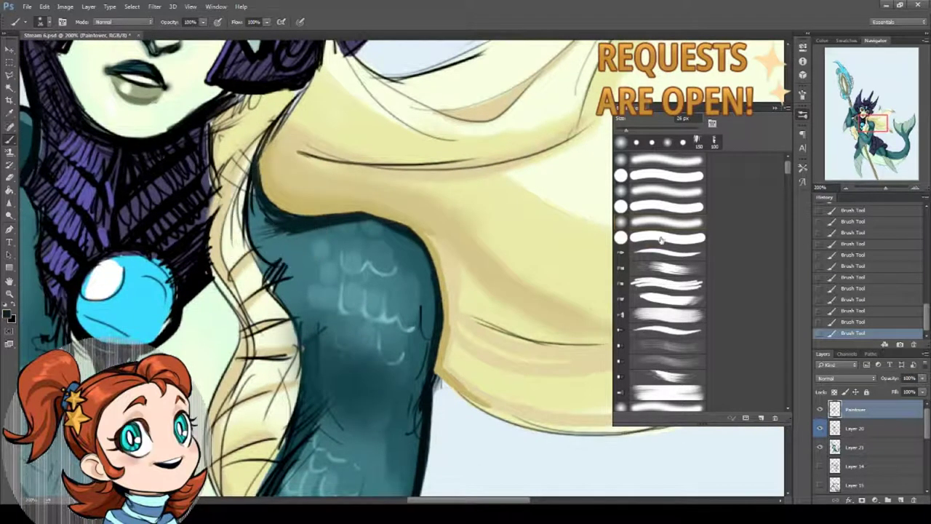
pyautogui.click(621, 142)
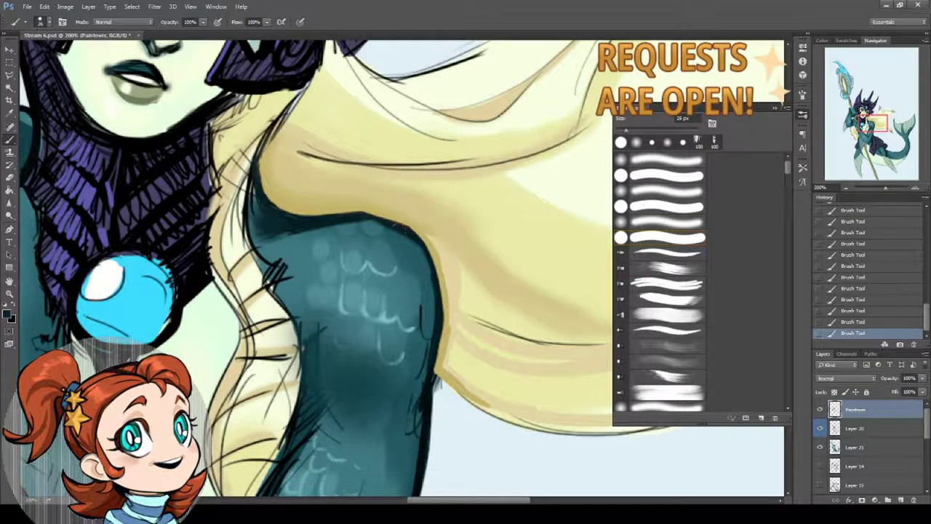
pyautogui.rightClick(491, 278)
pyautogui.moveTo(495, 275); pyautogui.dragTo(492, 275)
pyautogui.press('Return')
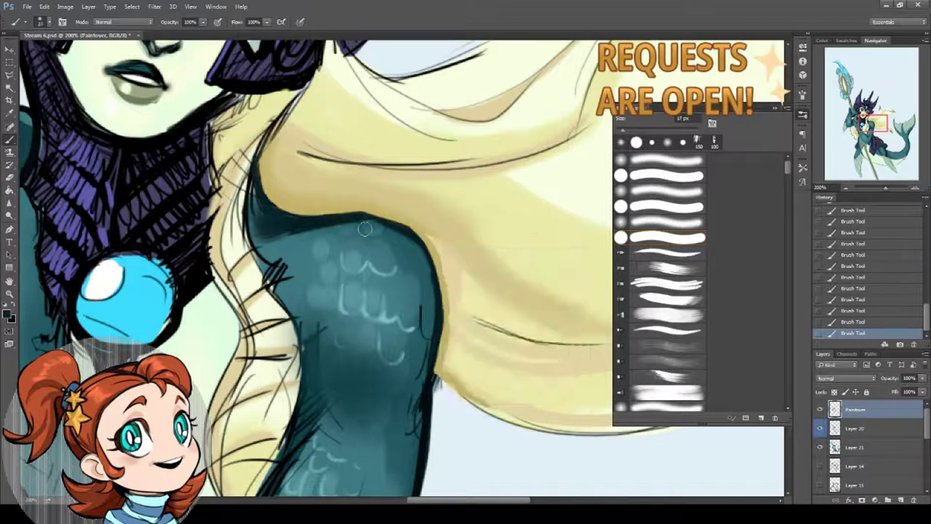
pyautogui.moveTo(371, 353); pyautogui.dragTo(383, 316)
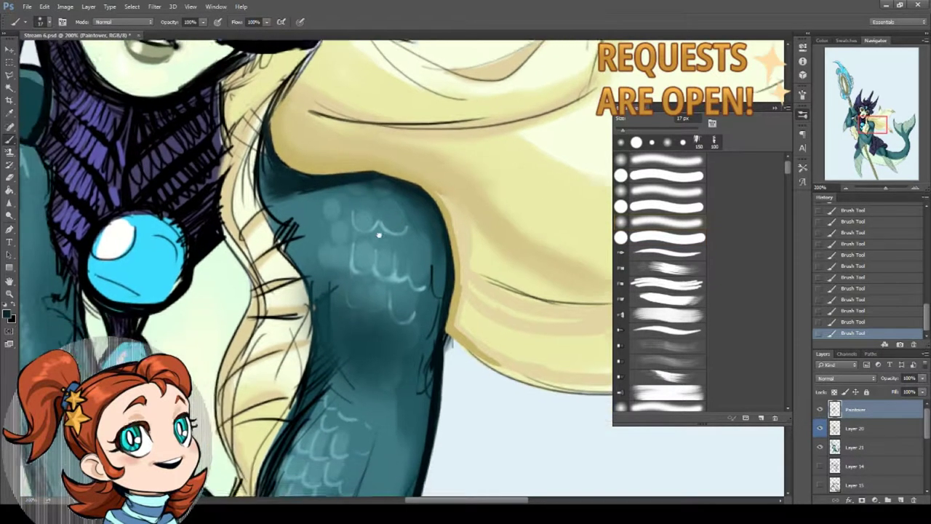
# Try a soft light-teal highlight on the scaled upper arm with a 57 px brush and undo it
pyautogui.press(']')
pyautogui.press(']')
pyautogui.press(']')
pyautogui.press(']')
pyautogui.rightClick(390, 260)
pyautogui.press('Return')
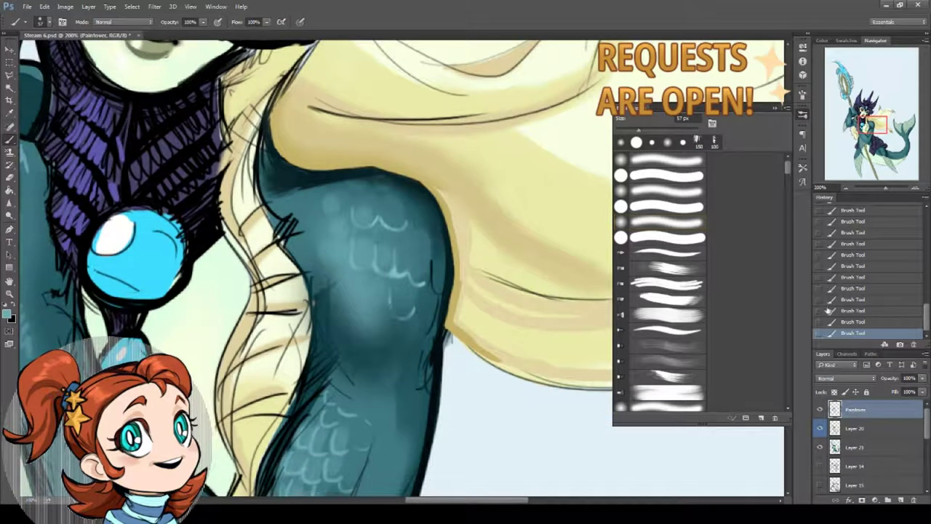
pyautogui.hotkey('ctrl', 'z')
# Set the brush to 38 px and enable Shape Dynamics with its size controlled by Pen Pressure
pyautogui.rightClick(447, 236)
pyautogui.write('38')
pyautogui.press('Return')
pyautogui.press('F5')
pyautogui.click(628, 124)
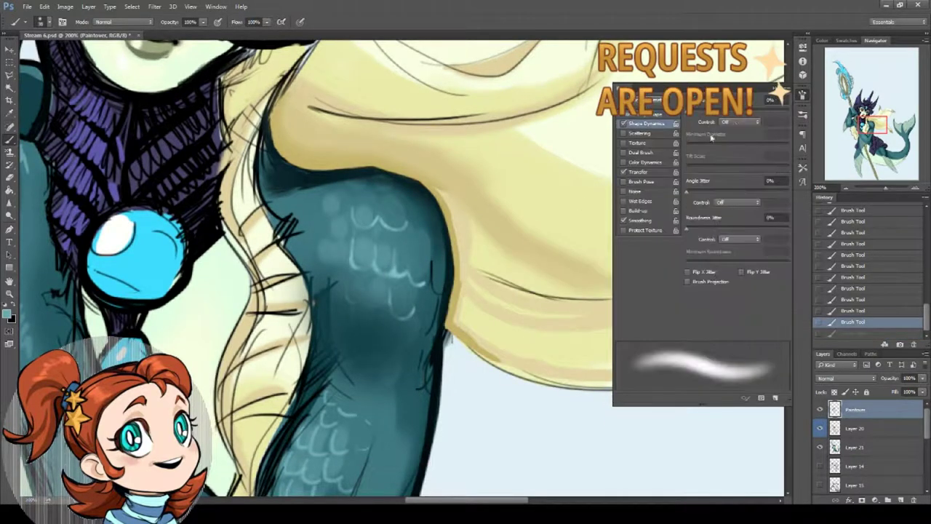
pyautogui.click(739, 122)
pyautogui.click(734, 138)
# Try light-teal highlight strokes down the scaled upper arm and undo them
pyautogui.moveTo(363, 225); pyautogui.dragTo(342, 320)
pyautogui.moveTo(327, 222); pyautogui.dragTo(367, 328)
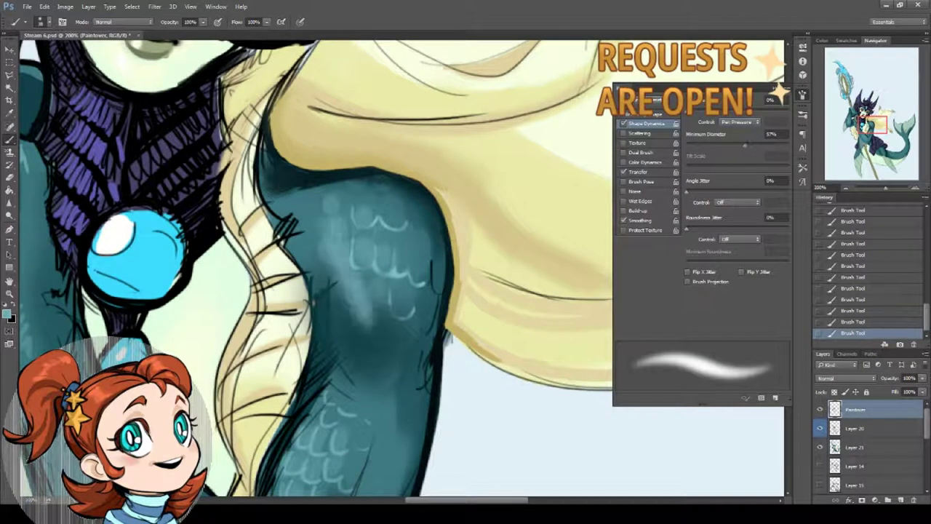
pyautogui.hotkey('ctrl', 'alt', 'z')
pyautogui.hotkey('ctrl', 'alt', 'z')
# Highlight the shoulder with the soft brush in Overlay mode, and undo the stroke over the scales near the elbow
pyautogui.click(124, 21)
pyautogui.click(120, 125)
pyautogui.rightClick(429, 217)
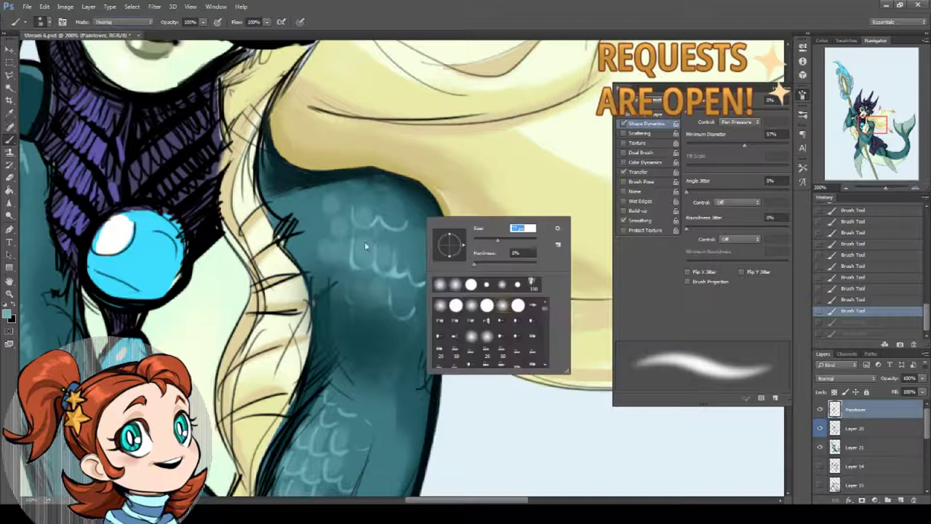
pyautogui.moveTo(364, 218)
pyautogui.mouseDown()
pyautogui.moveTo(342, 305)
pyautogui.moveTo(386, 244)
pyautogui.mouseUp()
pyautogui.moveTo(258, 159)
pyautogui.mouseDown()
pyautogui.moveTo(257, 125)
pyautogui.moveTo(309, 56)
pyautogui.moveTo(257, 102)
pyautogui.mouseUp()
pyautogui.click(863, 321)
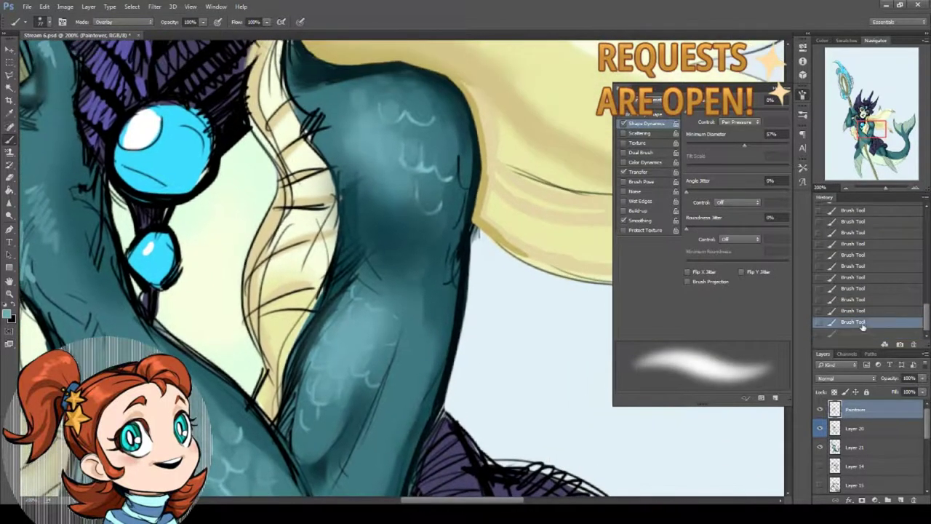
# Switch the brush to Screen mode and lighten the scales on the bent arm
pyautogui.click(124, 22)
pyautogui.click(106, 94)
pyautogui.click(124, 22)
pyautogui.click(105, 96)
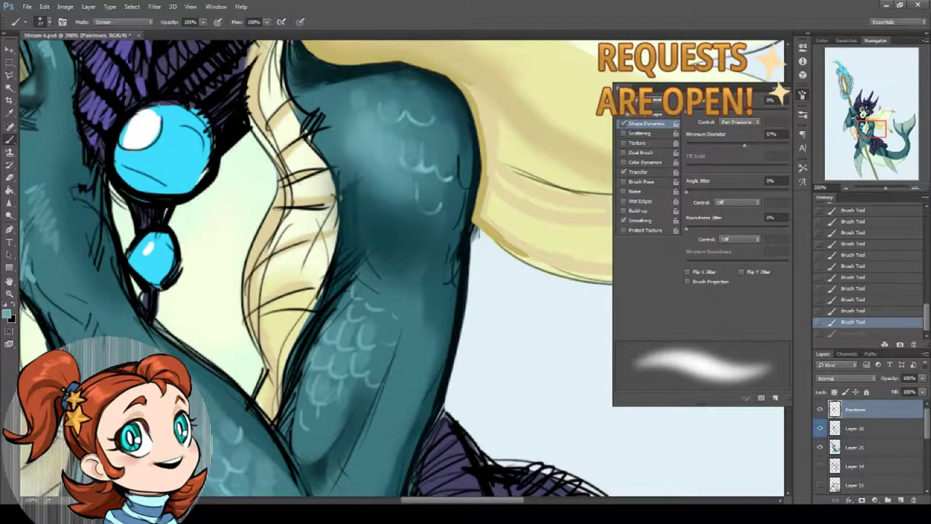
pyautogui.moveTo(313, 400)
pyautogui.mouseDown()
pyautogui.moveTo(489, 229)
pyautogui.moveTo(507, 313)
pyautogui.moveTo(453, 332)
pyautogui.moveTo(447, 370)
pyautogui.moveTo(313, 182)
pyautogui.moveTo(237, 288)
pyautogui.mouseUp()
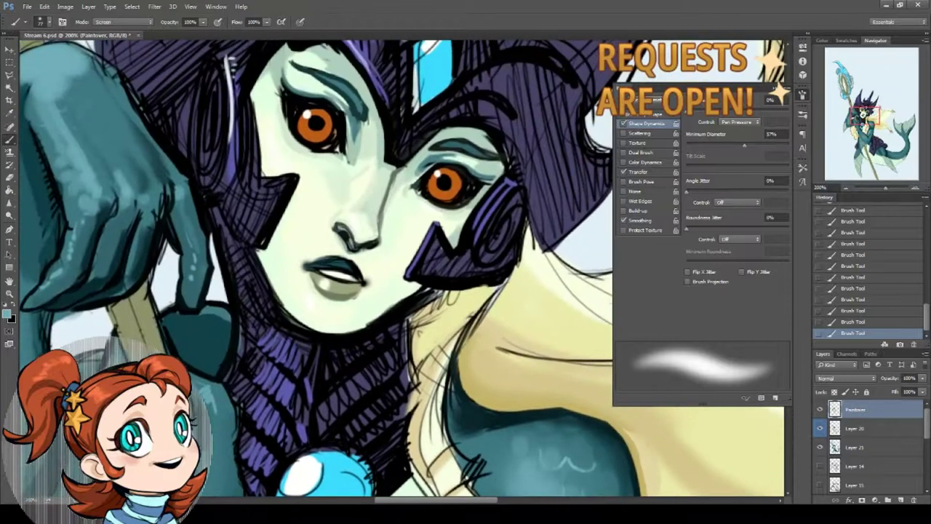
# Save the file and bring the whole illustration into view
pyautogui.press('z')
pyautogui.keyDown('alt'); pyautogui.click(337, 301); pyautogui.keyUp('alt')
pyautogui.keyDown('alt'); pyautogui.click(141, 174); pyautogui.keyUp('alt')
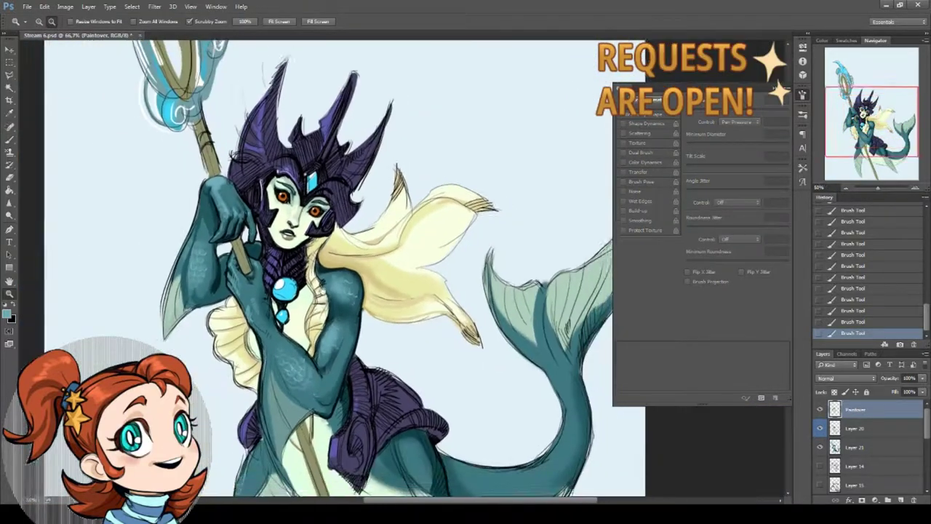
pyautogui.click(26, 7)
pyautogui.click(44, 104)
pyautogui.scroll(-3, 312, 270)
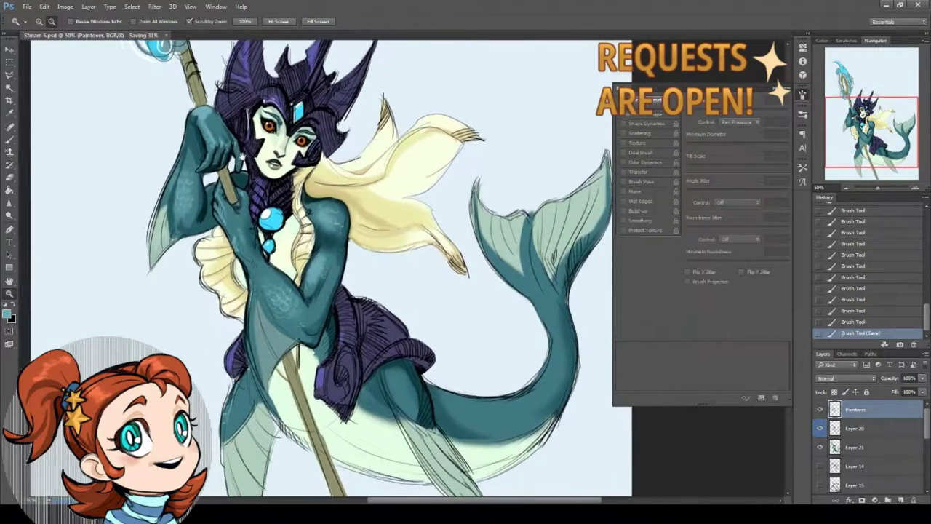
pyautogui.keyDown('alt'); pyautogui.click(97, 93); pyautogui.keyUp('alt')
# Move the Paintover, Layer 20 and Layer 21 artwork together slightly up and to the left on the canvas
pyautogui.press('v')
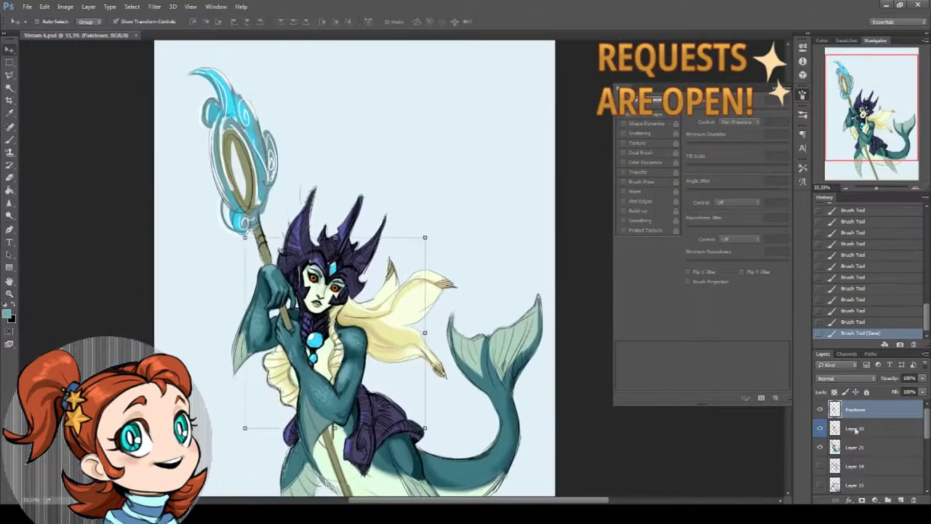
pyautogui.keyDown('shift'); pyautogui.click(854, 447); pyautogui.keyUp('shift')
pyautogui.scroll(3, 356, 269)
pyautogui.moveTo(555, 396); pyautogui.dragTo(545, 385)
pyautogui.scroll(-3, 545, 385)
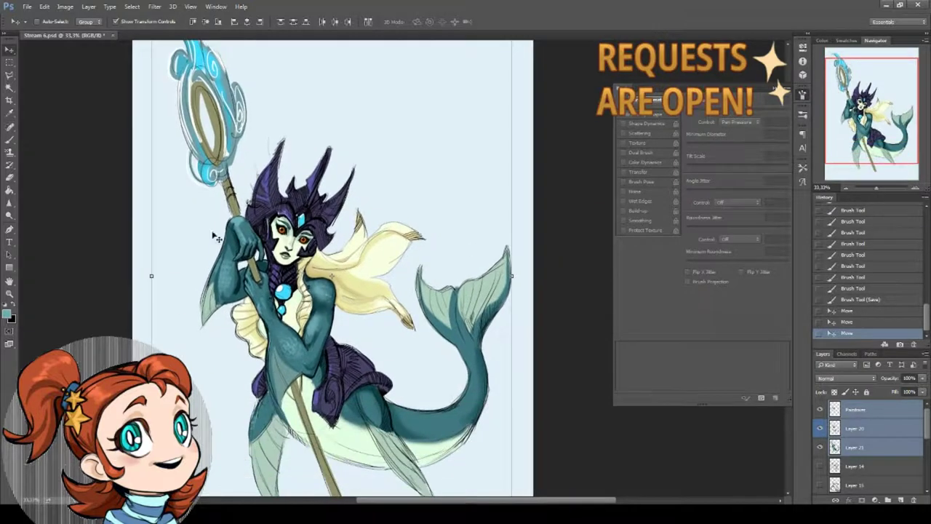
# Create a new layer above the Paintover layer and change its colour label
pyautogui.press('z')
pyautogui.keyDown('alt'); pyautogui.click(73, 239); pyautogui.keyUp('alt')
pyautogui.hotkey('ctrl', 'shift', 'alt', 'n')
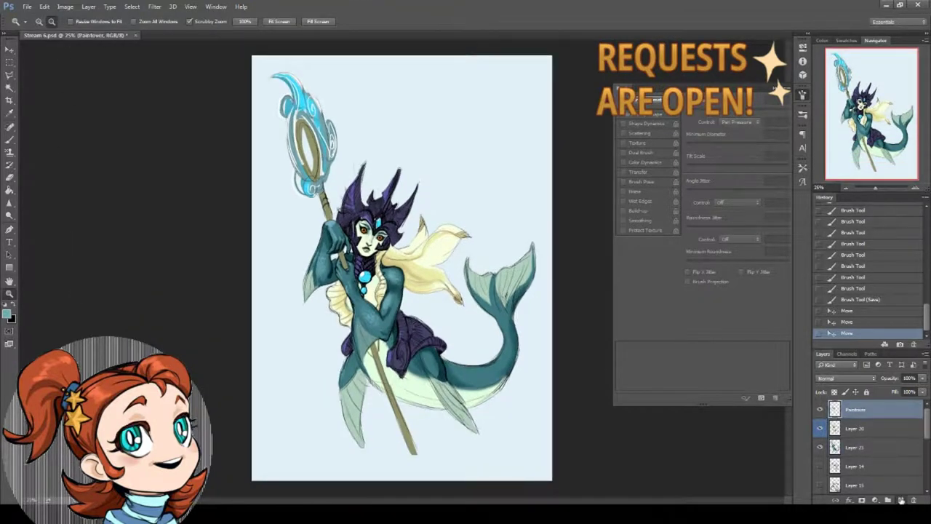
pyautogui.rightClick(873, 409)
pyautogui.click(757, 446)
# Sketch loose teal swirl lines on Layer 22 around the staff, the mermaid's body and below her tail with the brush at 111 px
pyautogui.click(11, 140)
pyautogui.moveTo(273, 178); pyautogui.dragTo(283, 231)
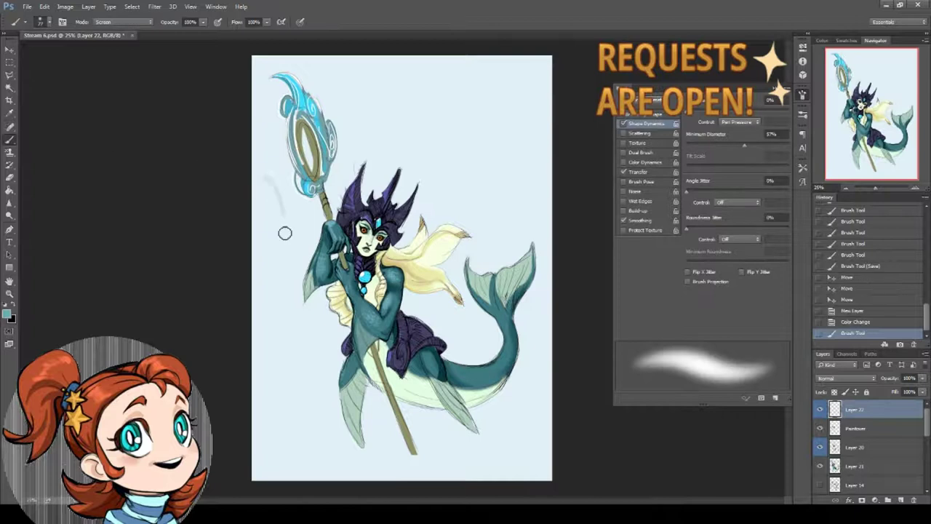
pyautogui.rightClick(291, 256)
pyautogui.press('Escape')
pyautogui.moveTo(276, 324)
pyautogui.mouseDown()
pyautogui.moveTo(441, 417)
pyautogui.moveTo(512, 413)
pyautogui.mouseUp()
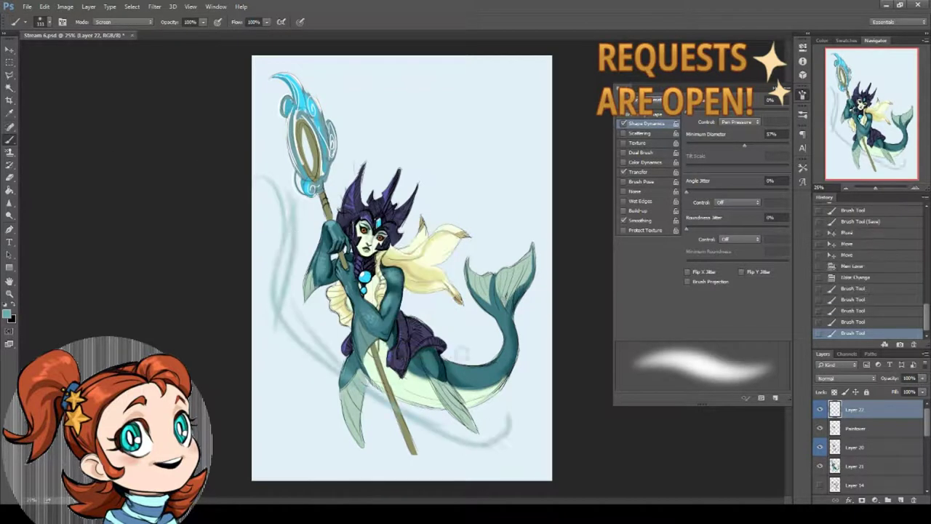
pyautogui.moveTo(430, 339); pyautogui.dragTo(540, 314)
pyautogui.moveTo(349, 430)
pyautogui.mouseDown()
pyautogui.moveTo(276, 480)
pyautogui.moveTo(405, 438)
pyautogui.mouseUp()
pyautogui.moveTo(336, 58); pyautogui.dragTo(341, 120)
pyautogui.moveTo(310, 195); pyautogui.dragTo(294, 302)
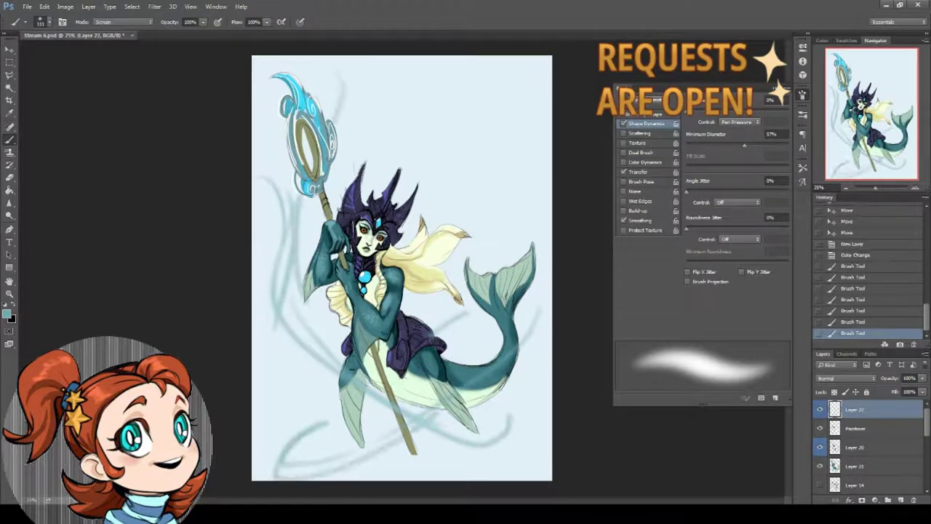
pyautogui.moveTo(360, 294); pyautogui.dragTo(305, 371)
pyautogui.moveTo(520, 428); pyautogui.dragTo(422, 456)
# Raise the brush's minimum diameter to 100%, enlarge it to 374 px and paint a broad water swirl sweeping beneath the mermaid
pyautogui.moveTo(744, 145); pyautogui.dragTo(789, 146)
pyautogui.rightClick(569, 294)
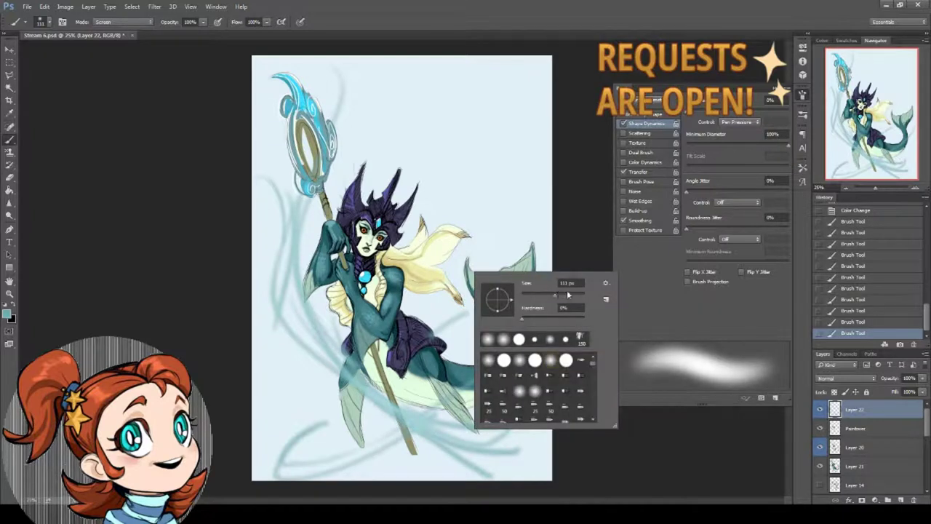
pyautogui.moveTo(306, 444); pyautogui.dragTo(466, 349)
pyautogui.moveTo(538, 342); pyautogui.dragTo(444, 444)
pyautogui.moveTo(546, 323); pyautogui.dragTo(436, 473)
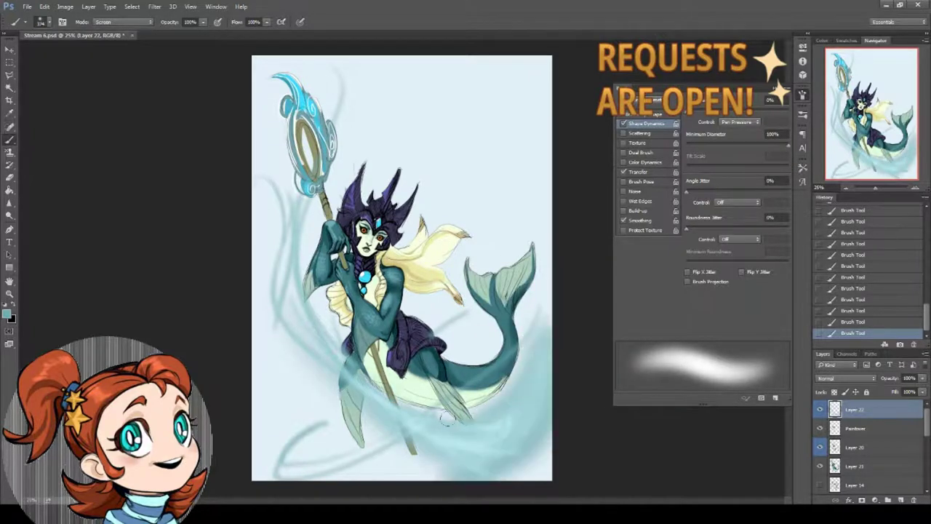
pyautogui.moveTo(546, 379); pyautogui.dragTo(327, 458)
pyautogui.moveTo(287, 313); pyautogui.dragTo(437, 465)
pyautogui.moveTo(538, 341); pyautogui.dragTo(276, 473)
pyautogui.moveTo(531, 291); pyautogui.dragTo(484, 451)
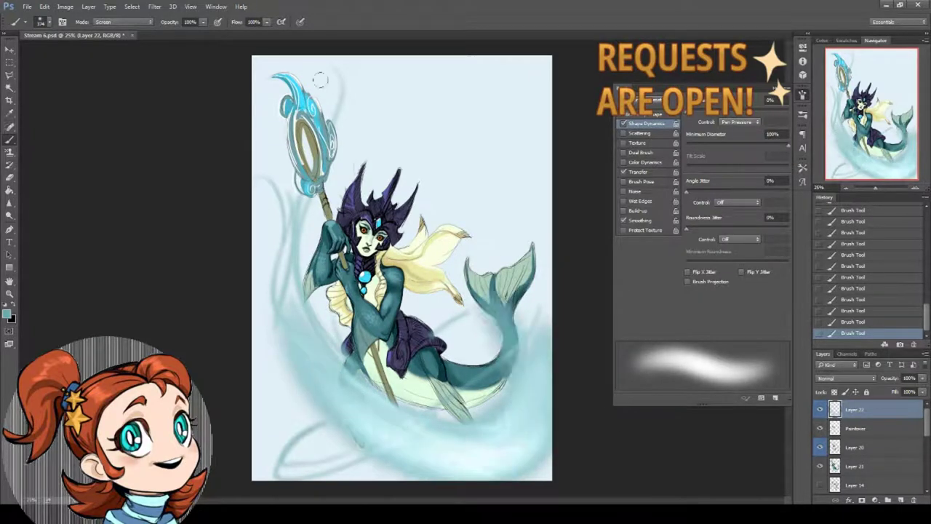
# Extend the soft water swirl upward along the staff and over the tail fin
pyautogui.moveTo(342, 61); pyautogui.dragTo(320, 175)
pyautogui.moveTo(320, 175); pyautogui.dragTo(305, 280)
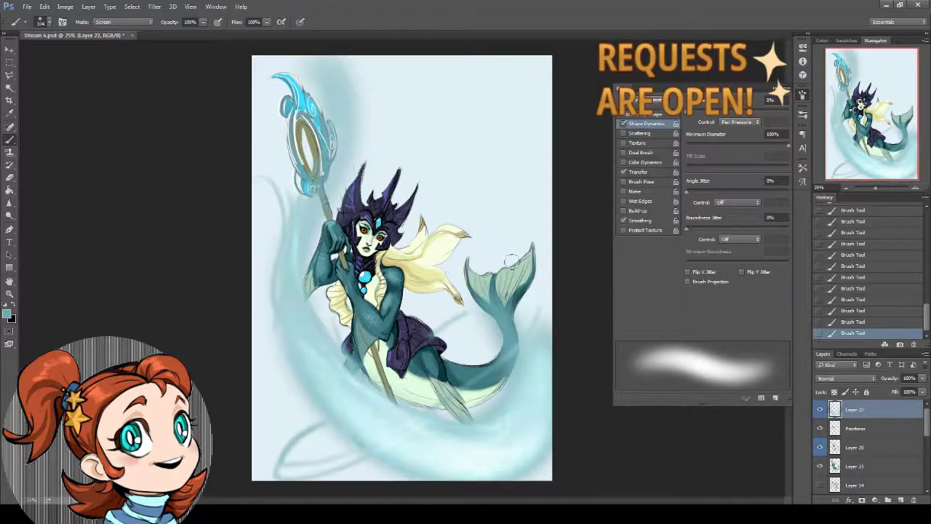
pyautogui.moveTo(538, 263); pyautogui.dragTo(521, 339)
# Paint a large bubble above the mermaid's hair with a hard round brush at 452 px, lightening its centre at 343 px
pyautogui.click(632, 99)
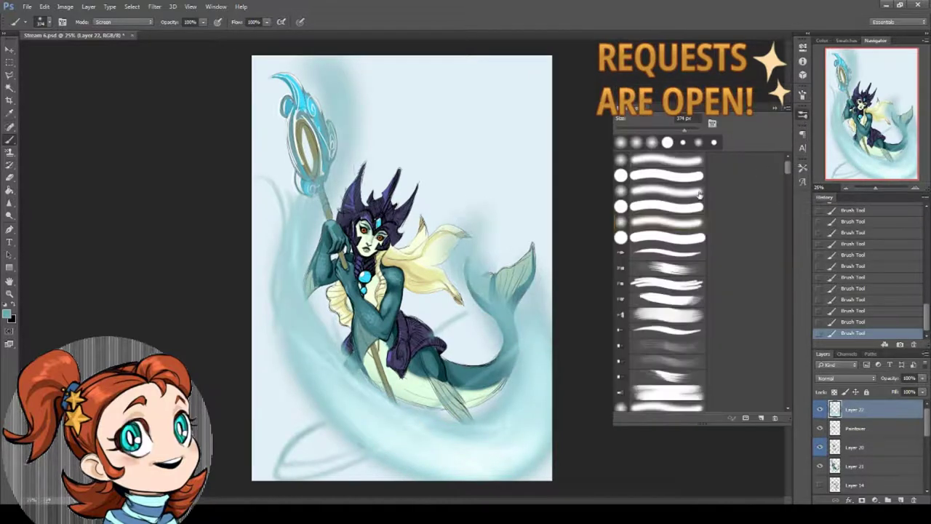
pyautogui.rightClick(474, 177)
pyautogui.press('Return')
pyautogui.click(444, 127)
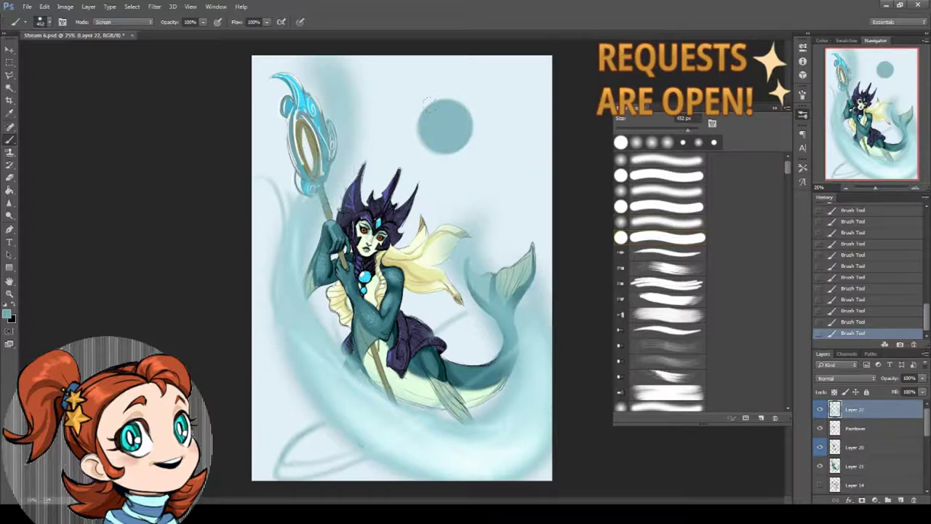
pyautogui.rightClick(451, 133)
pyautogui.press('Return')
pyautogui.click(444, 123)
pyautogui.rightClick(458, 125)
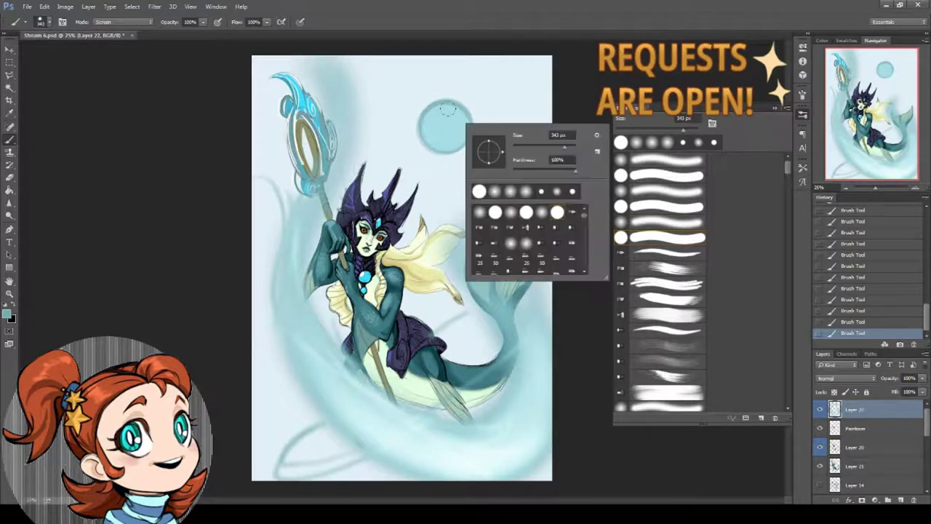
pyautogui.press('Return')
pyautogui.click(444, 124)
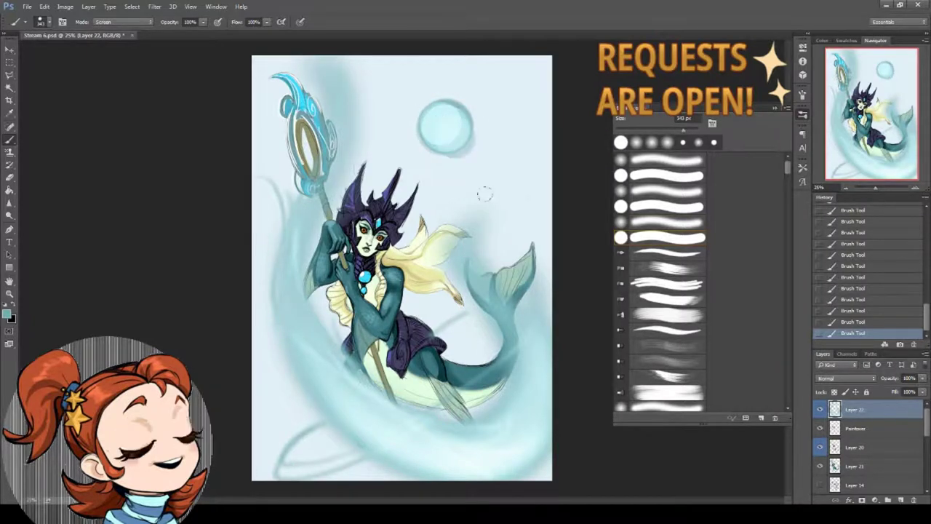
# Add two more bubbles, above the tail fin and near the canvas's lower-left corner, lightening their centres with a 235 px brush
pyautogui.click(504, 199)
pyautogui.rightClick(530, 183)
pyautogui.press('Return')
pyautogui.click(503, 200)
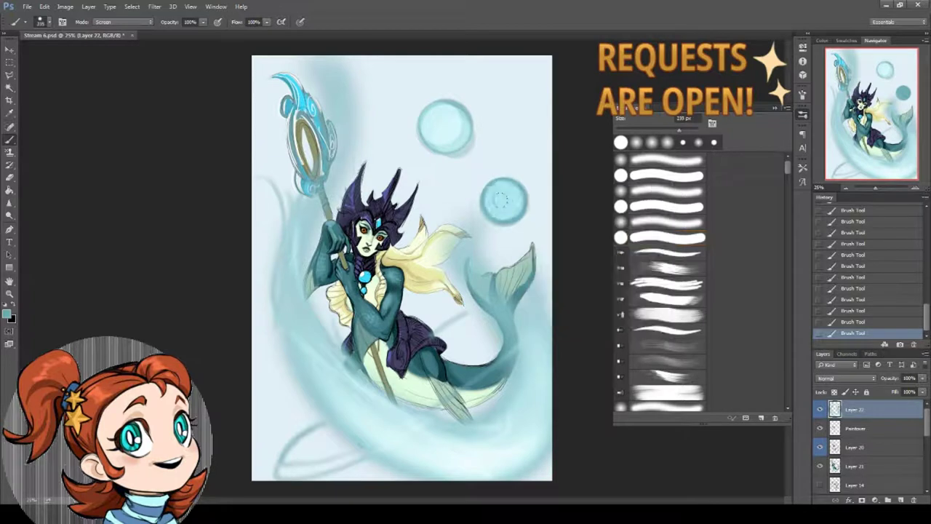
pyautogui.click(291, 409)
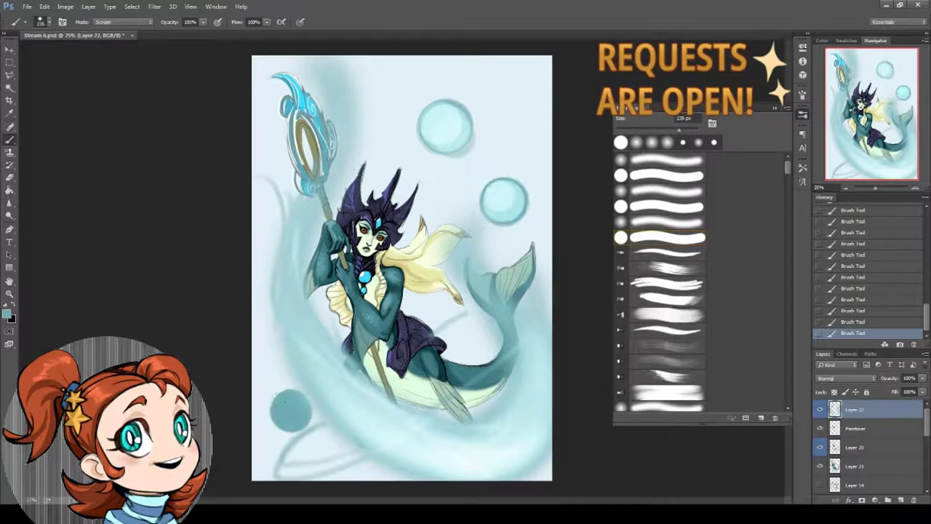
pyautogui.click(291, 409)
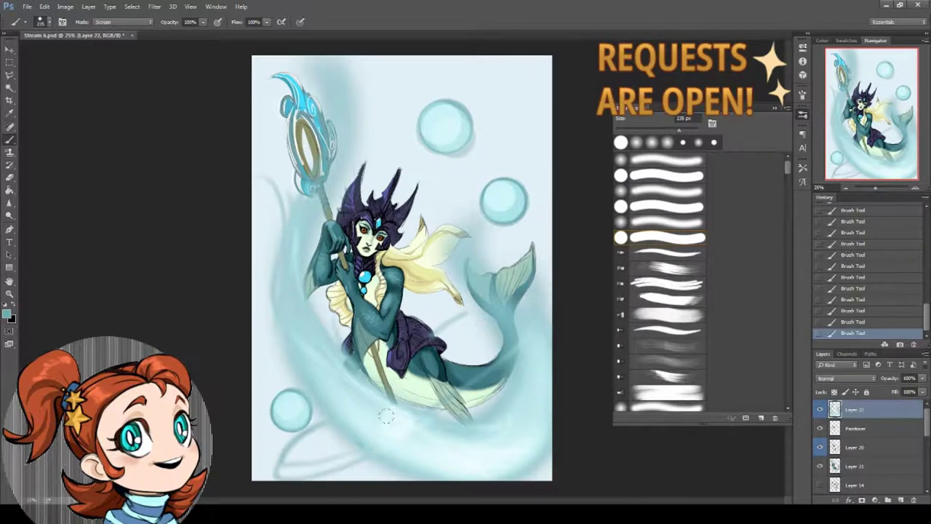
# Reduce the brush to 102 px and dab small bubbles around the larger ones
pyautogui.rightClick(484, 188)
pyautogui.moveTo(564, 210); pyautogui.dragTo(542, 210)
pyautogui.press('Return')
pyautogui.click(434, 193)
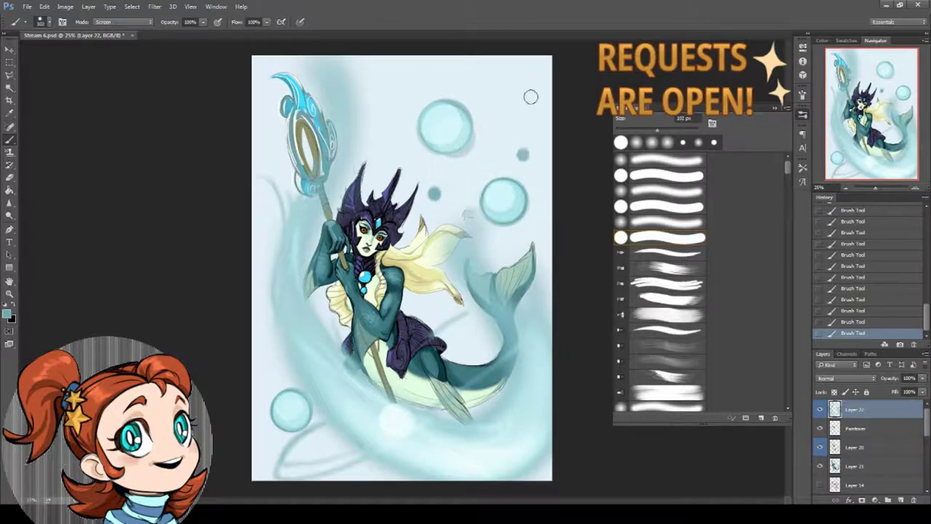
# Try Overlay and other light-based blend modes on the swirl and bubble layer
pyautogui.click(843, 379)
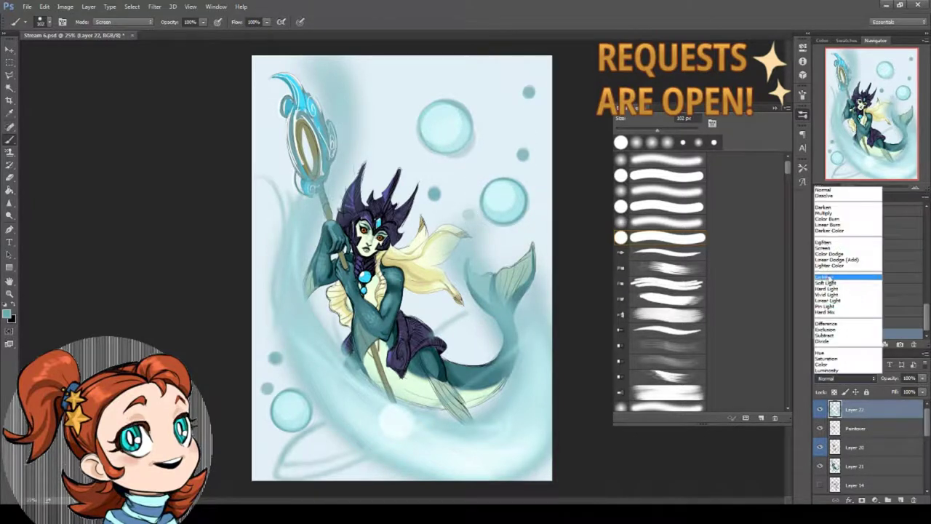
pyautogui.click(816, 291)
pyautogui.click(844, 378)
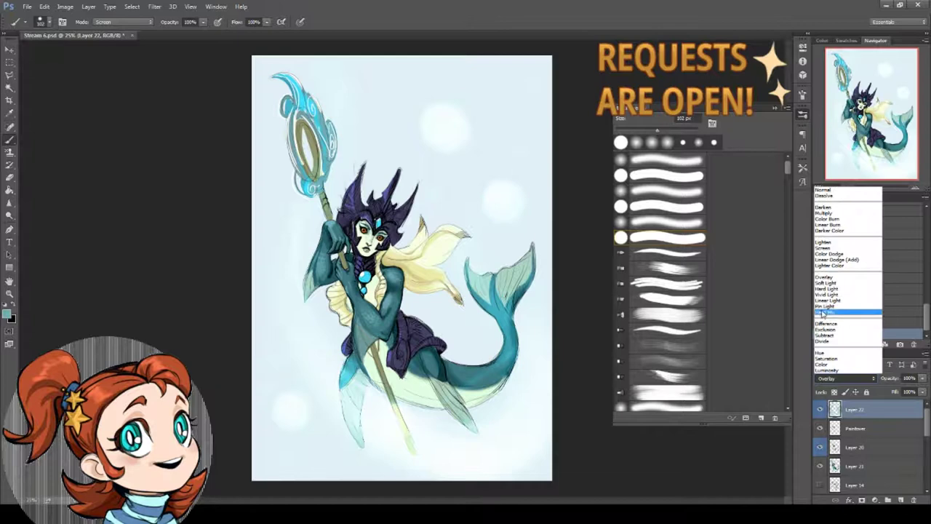
pyautogui.click(837, 298)
pyautogui.click(845, 378)
pyautogui.click(824, 306)
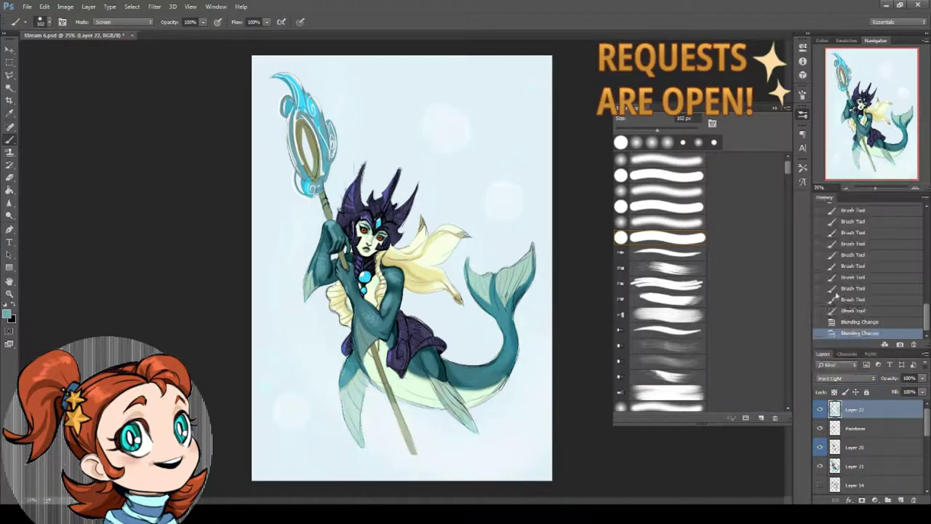
# Duplicate Layer 22 and set the original Layer 22 to Normal blending
pyautogui.rightClick(874, 409)
pyautogui.click(782, 80)
pyautogui.press('Return')
pyautogui.click(844, 378)
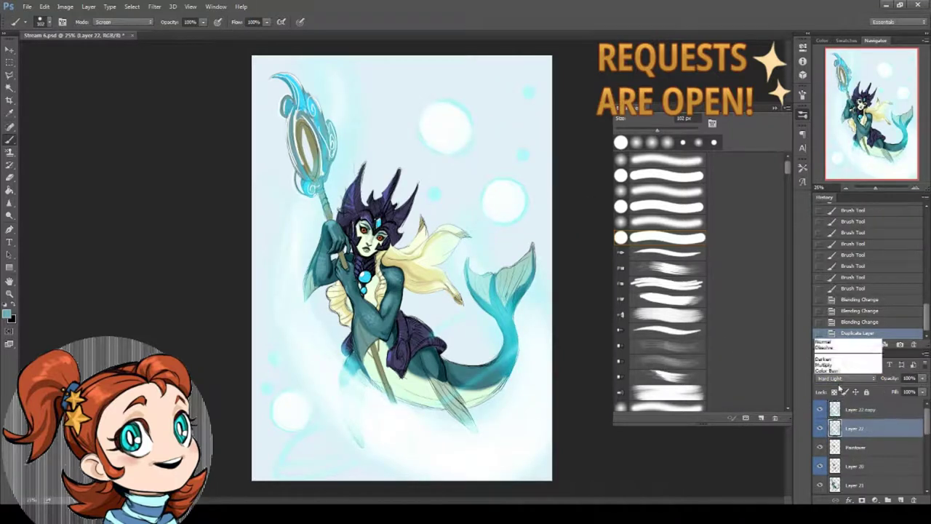
pyautogui.click(828, 191)
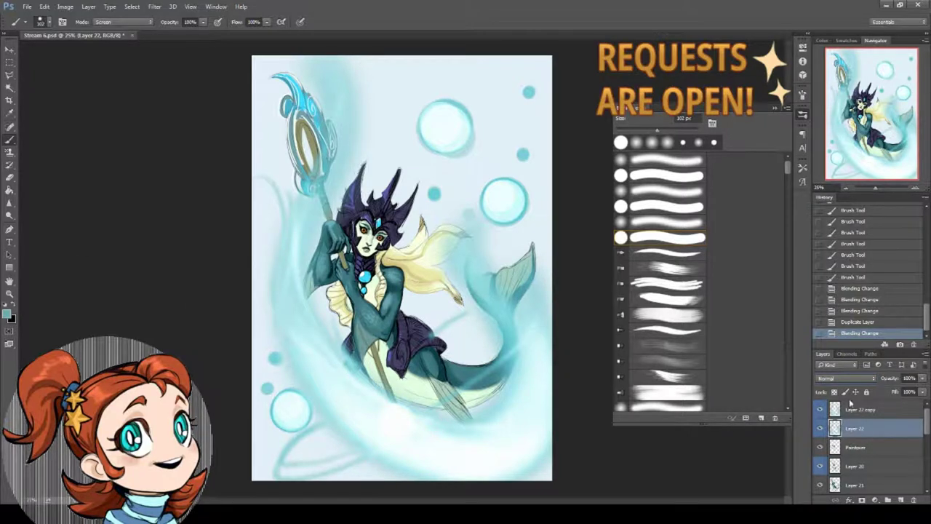
# Hide Layer 22 and its copy, and make the Paintover layer active for work on the hips and tail
pyautogui.press('z')
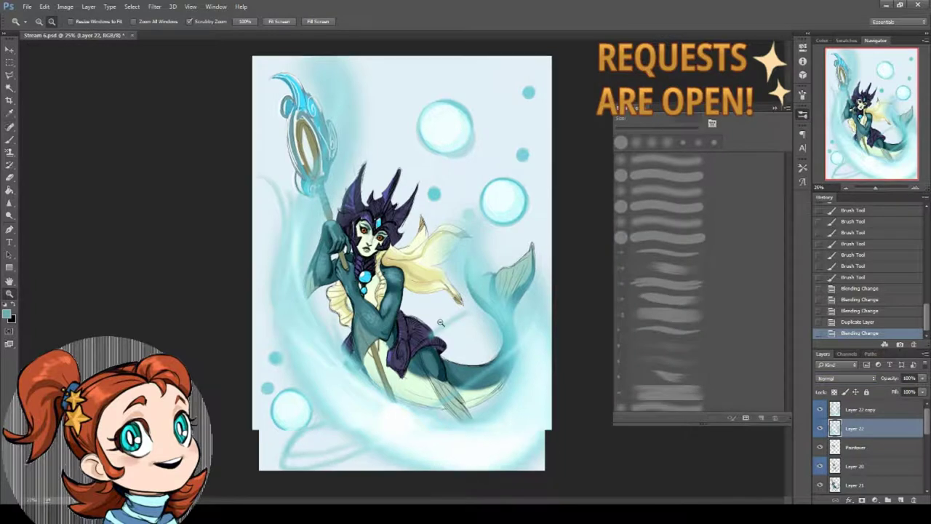
pyautogui.keyDown('alt'); pyautogui.click(109, 70); pyautogui.keyUp('alt')
pyautogui.moveTo(395, 277); pyautogui.dragTo(422, 284)
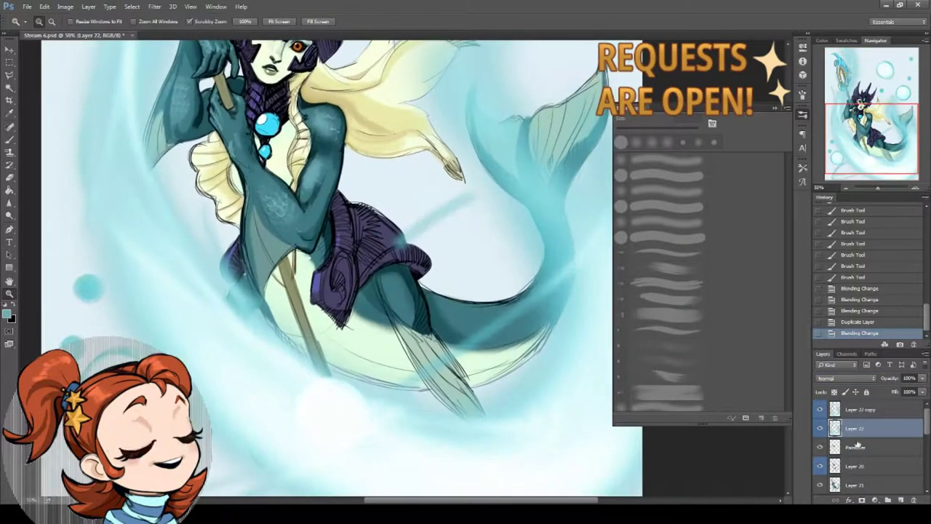
pyautogui.hotkey('alt', '[')
pyautogui.click(444, 341)
pyautogui.moveTo(820, 429); pyautogui.dragTo(820, 409)
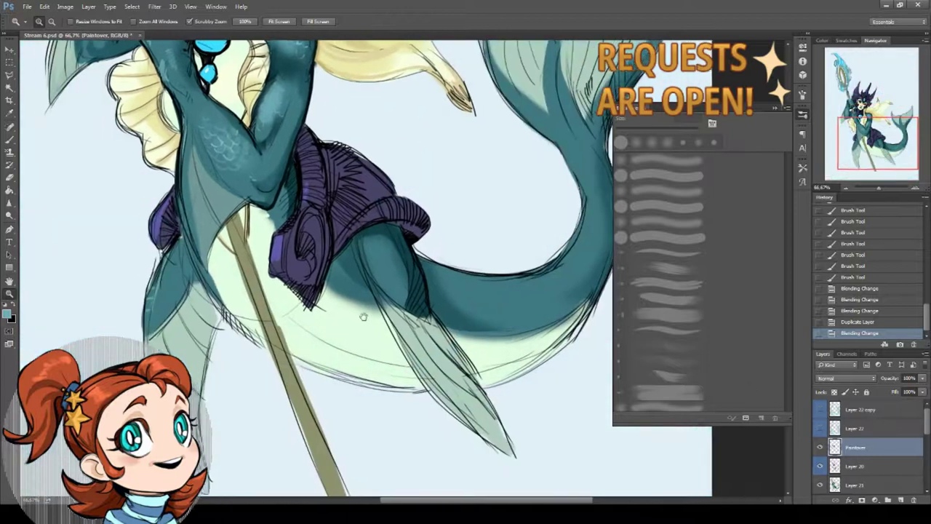
# Set the brush to 21 px in Normal mode and paint darker outlines and shading on the hip fin below the purple skirt
pyautogui.press('b')
pyautogui.rightClick(502, 264)
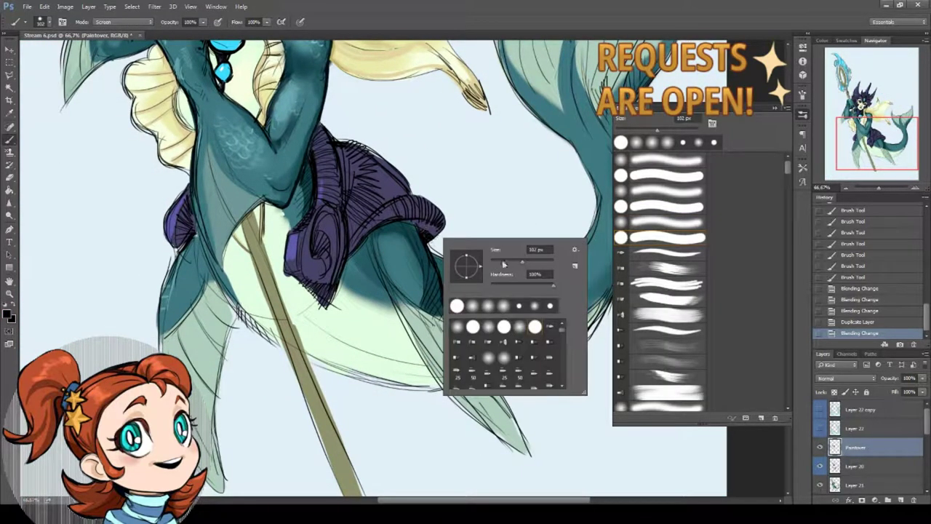
pyautogui.press('Return')
pyautogui.moveTo(374, 236)
pyautogui.mouseDown()
pyautogui.moveTo(413, 321)
pyautogui.moveTo(241, 187)
pyautogui.moveTo(398, 284)
pyautogui.moveTo(442, 265)
pyautogui.moveTo(415, 232)
pyautogui.moveTo(443, 299)
pyautogui.moveTo(427, 255)
pyautogui.moveTo(416, 274)
pyautogui.moveTo(416, 305)
pyautogui.moveTo(445, 273)
pyautogui.moveTo(409, 278)
pyautogui.moveTo(400, 297)
pyautogui.moveTo(431, 300)
pyautogui.moveTo(427, 309)
pyautogui.moveTo(421, 278)
pyautogui.mouseUp()
pyautogui.click(121, 22)
pyautogui.click(120, 26)
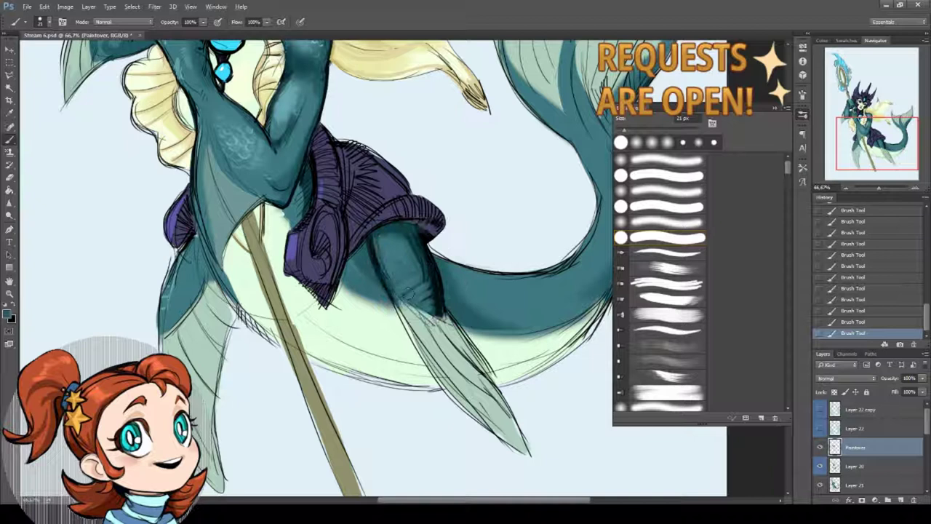
pyautogui.moveTo(430, 309); pyautogui.dragTo(412, 310)
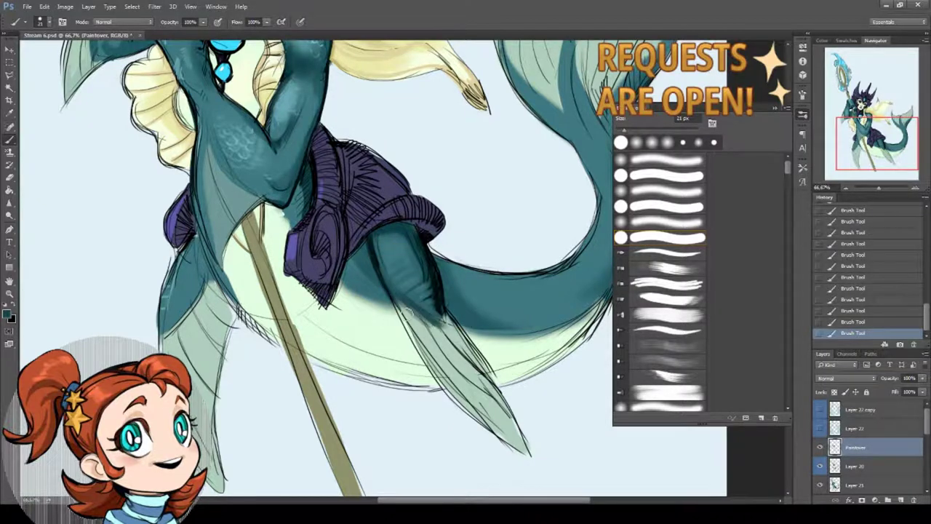
# Set the brush size control to Pen Pressure with 0% minimum diameter and ink the tail's upper edge in black from the skirt
pyautogui.scroll(3, 474, 333)
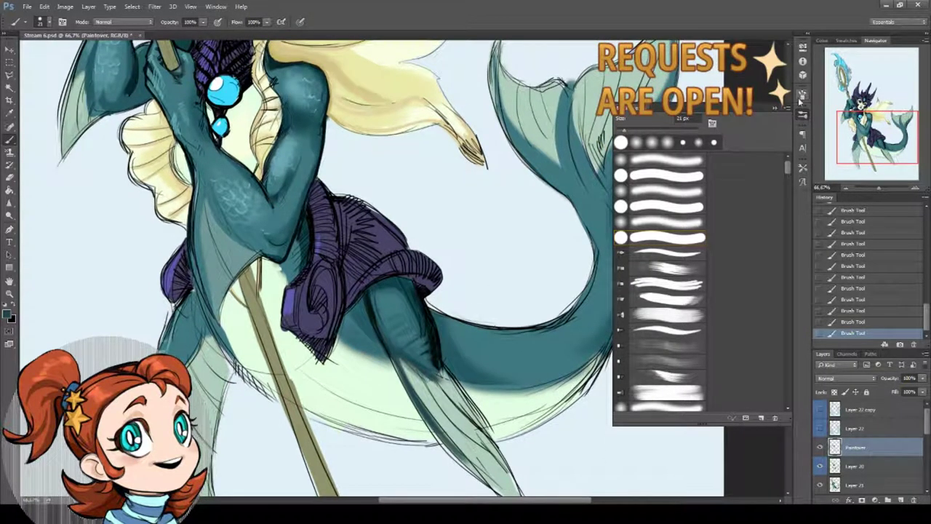
pyautogui.click(802, 96)
pyautogui.click(738, 122)
pyautogui.click(738, 137)
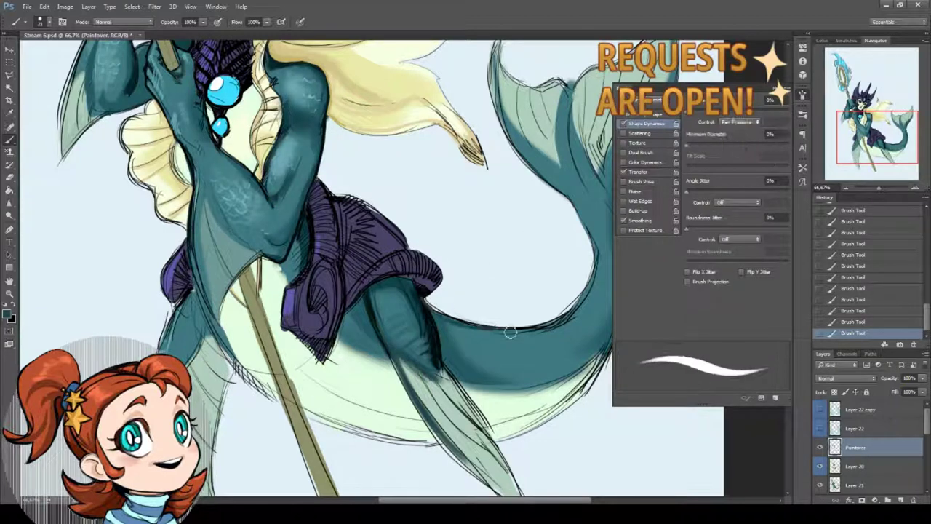
pyautogui.keyDown('alt'); pyautogui.click(435, 327); pyautogui.keyUp('alt')
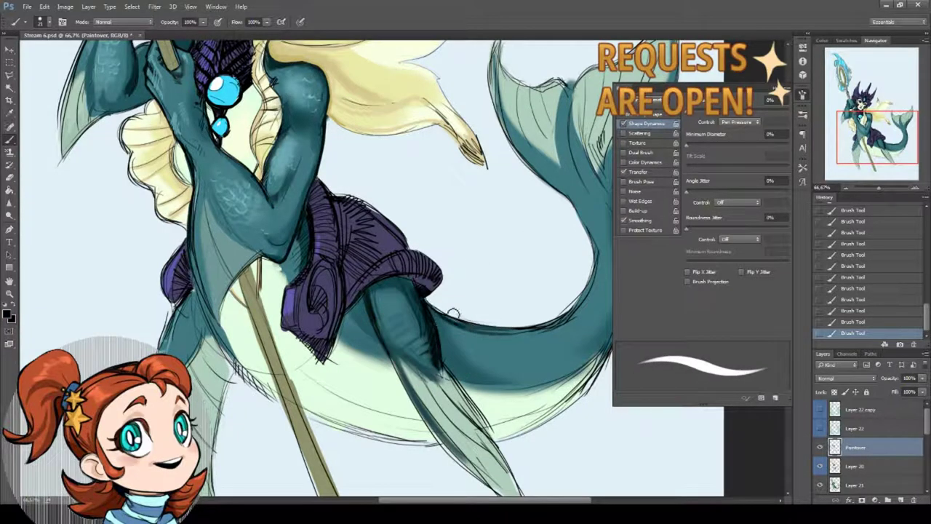
pyautogui.moveTo(453, 314); pyautogui.dragTo(523, 325)
pyautogui.moveTo(482, 283); pyautogui.dragTo(379, 272)
# Compare the last two history states of the outline along the tail's upper edge
pyautogui.click(873, 321)
pyautogui.click(873, 332)
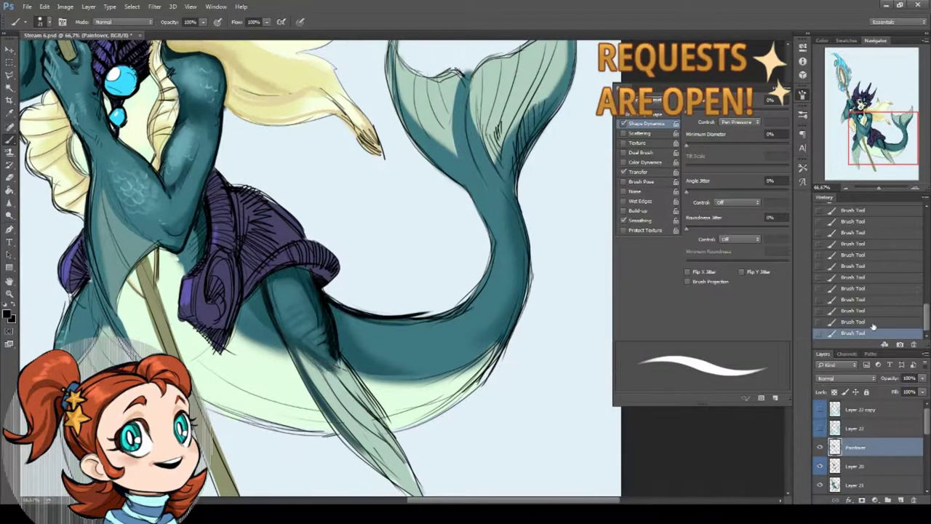
pyautogui.click(873, 321)
pyautogui.click(873, 332)
pyautogui.click(873, 322)
pyautogui.click(873, 331)
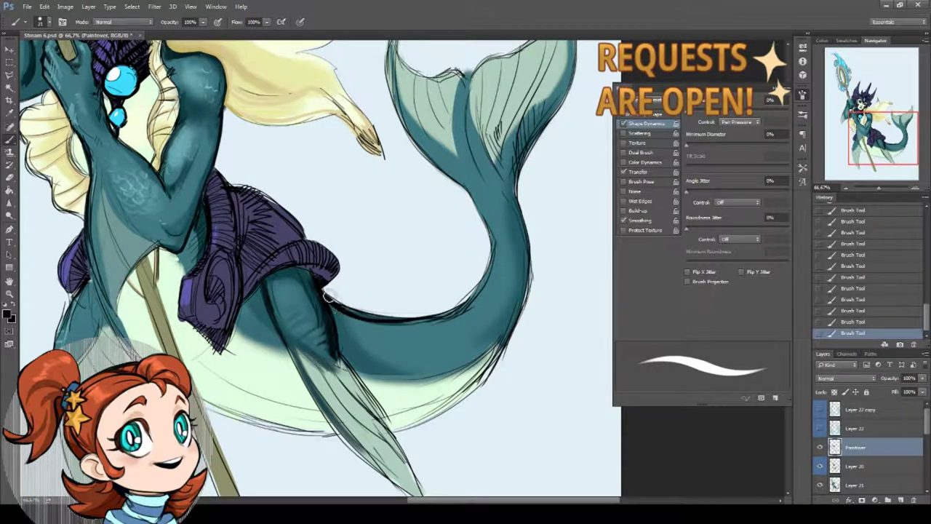
# Undo the heavy outline strokes on the tail's upper edge and rework them into a cleaner line
pyautogui.hotkey('ctrl', 'z')
pyautogui.hotkey('ctrl', 'z')
pyautogui.hotkey('ctrl', 'z')
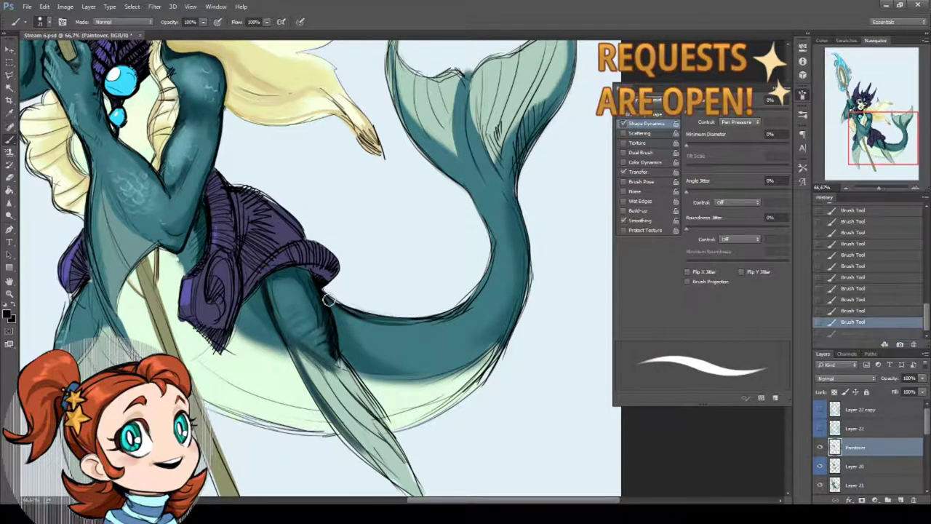
pyautogui.hotkey('ctrl', 'z')
pyautogui.hotkey('ctrl', 'z')
pyautogui.hotkey('ctrl', 'z')
pyautogui.hotkey('ctrl', 'z')
pyautogui.hotkey('ctrl', 'z')
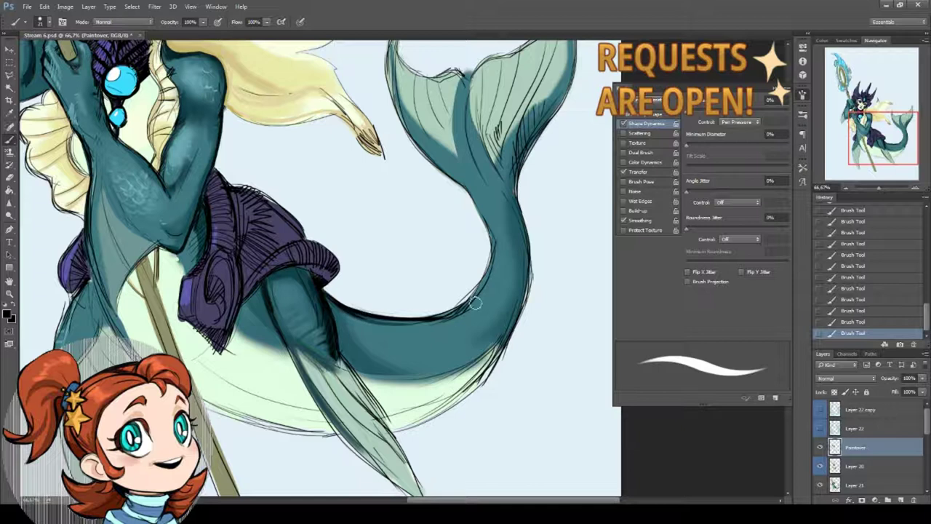
# Enlarge the brush and raise its minimum diameter to about 45% for painting teal under the tail's upper outline
pyautogui.rightClick(438, 274)
pyautogui.moveTo(503, 301); pyautogui.dragTo(531, 300)
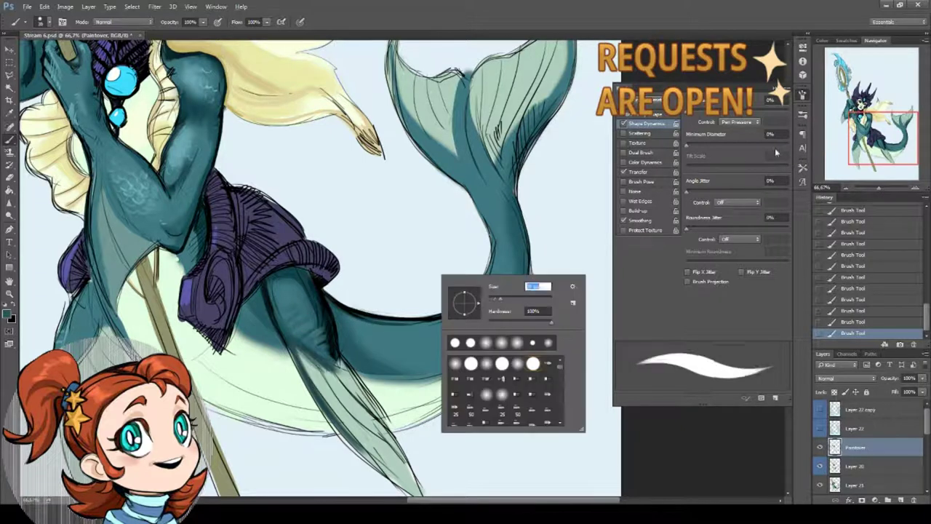
pyautogui.press('Return')
pyautogui.moveTo(697, 168); pyautogui.dragTo(732, 146)
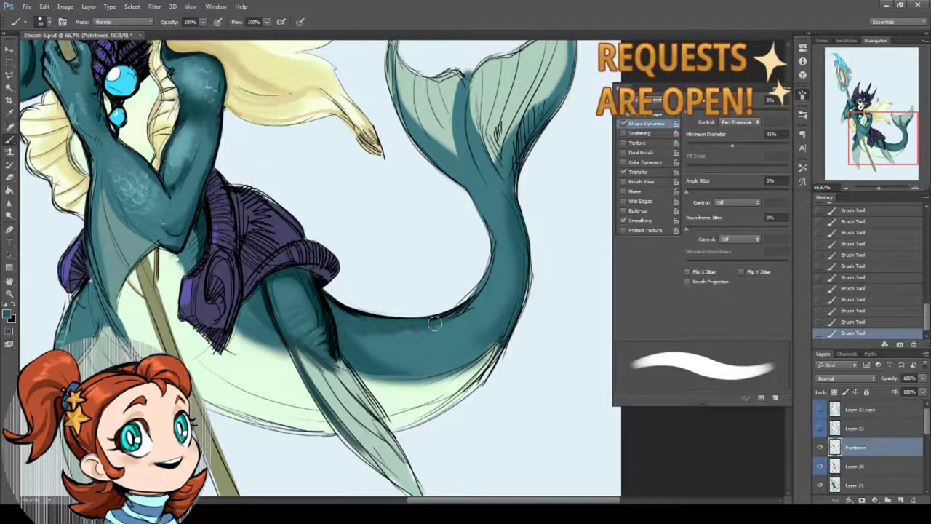
# Lower the brush's minimum diameter to 8% and dab light teal highlights down the tail's centre ridge from the fluke
pyautogui.press('x')
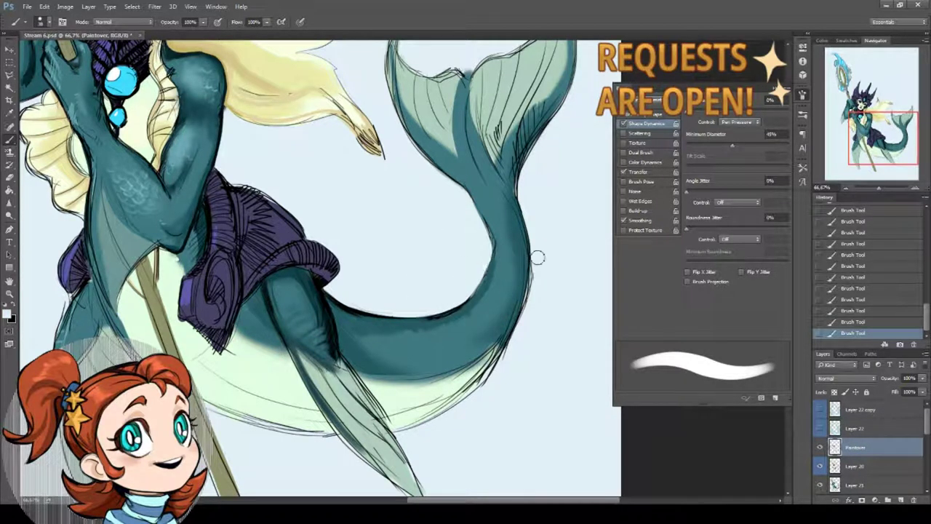
pyautogui.scroll(3, 417, 311)
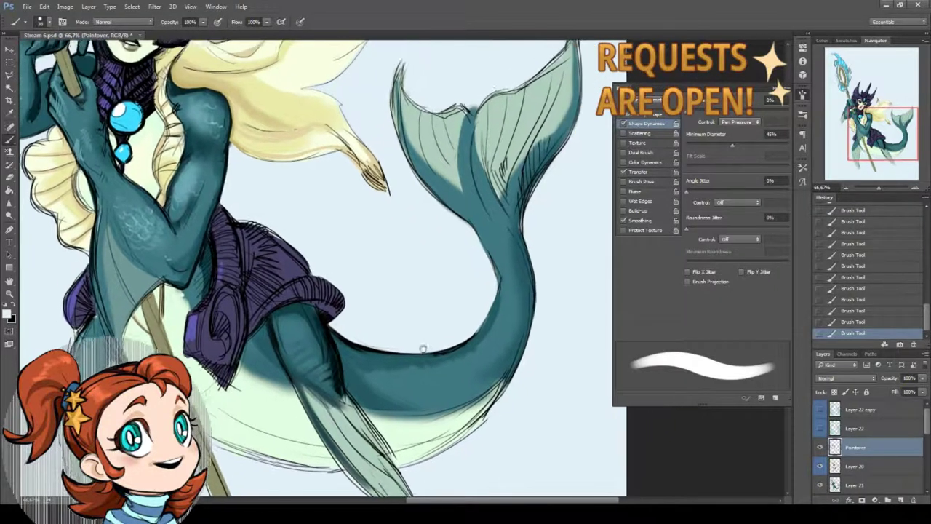
pyautogui.click(693, 146)
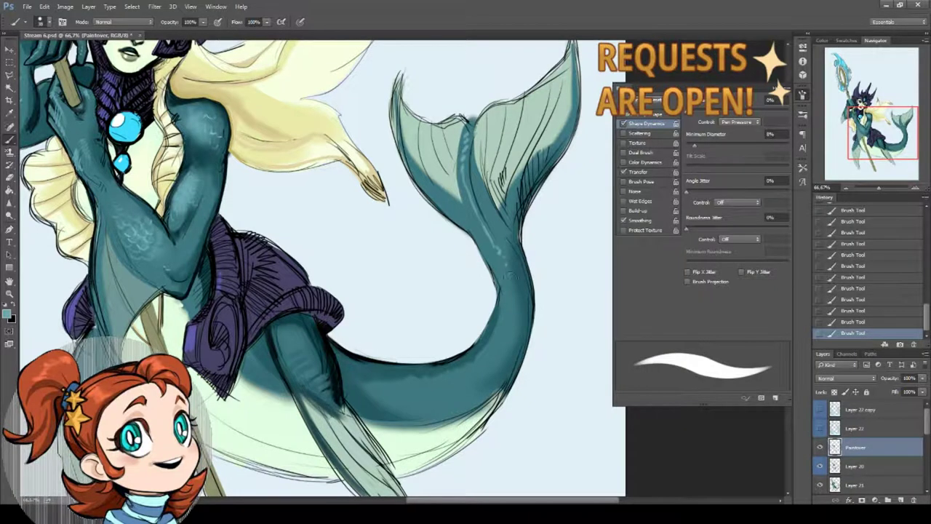
pyautogui.moveTo(359, 310); pyautogui.dragTo(348, 337)
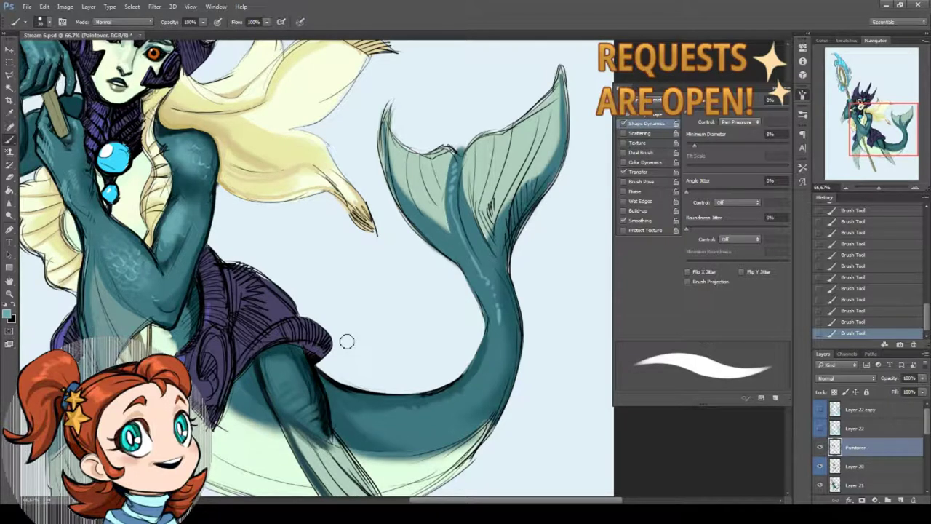
pyautogui.moveTo(244, 317); pyautogui.dragTo(340, 247)
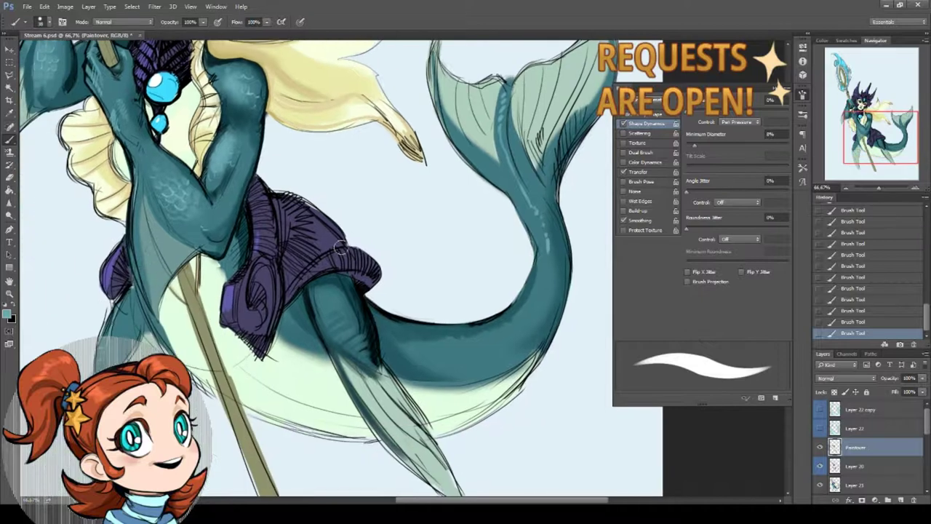
# Dab light teal scale highlights on the thigh below the skirt, the far hip and the raised arm
pyautogui.moveTo(331, 317); pyautogui.dragTo(483, 383)
pyautogui.moveTo(279, 262); pyautogui.dragTo(274, 297)
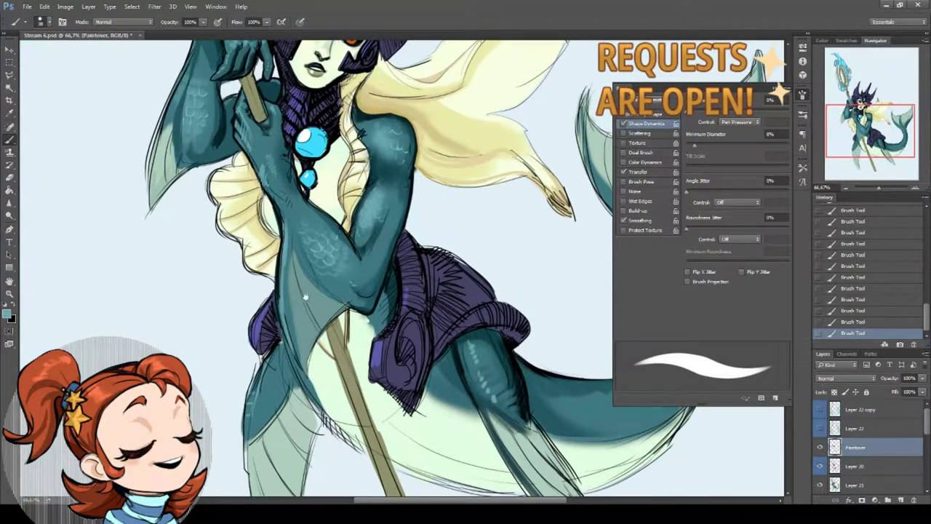
pyautogui.moveTo(345, 312); pyautogui.dragTo(376, 393)
pyautogui.moveTo(230, 137)
pyautogui.mouseDown()
pyautogui.moveTo(259, 206)
pyautogui.moveTo(251, 238)
pyautogui.mouseUp()
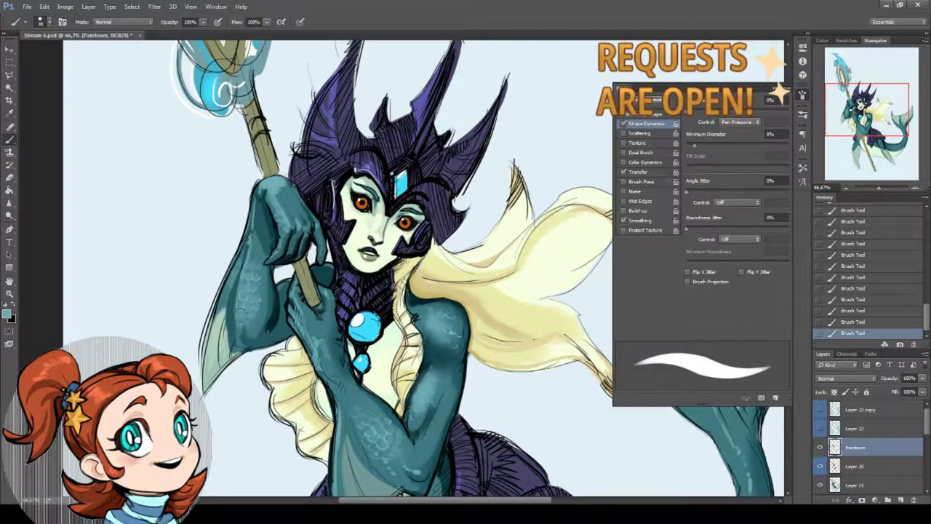
pyautogui.moveTo(240, 312)
pyautogui.mouseDown()
pyautogui.moveTo(211, 336)
pyautogui.moveTo(193, 286)
pyautogui.mouseUp()
# Try a lighter cyan highlight on the shoulder with a small hard brush
pyautogui.rightClick(405, 263)
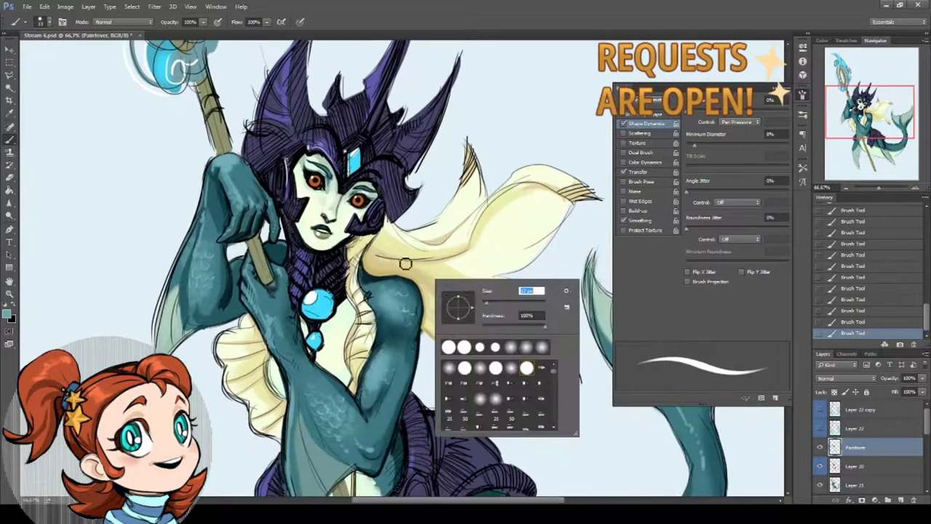
pyautogui.press('Return')
pyautogui.click(8, 314)
pyautogui.press('Return')
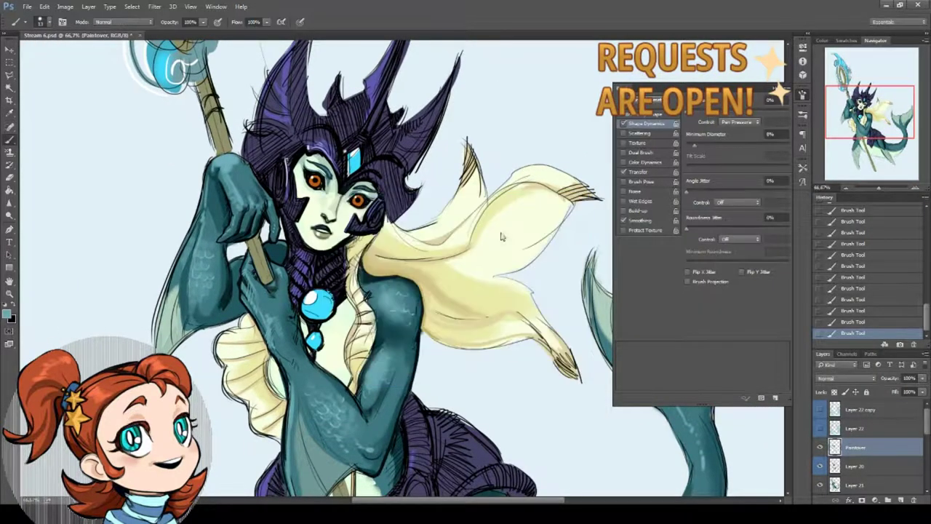
pyautogui.moveTo(386, 301)
pyautogui.mouseDown()
pyautogui.moveTo(497, 314)
pyautogui.moveTo(405, 311)
pyautogui.mouseUp()
pyautogui.hotkey('ctrl', 'z')
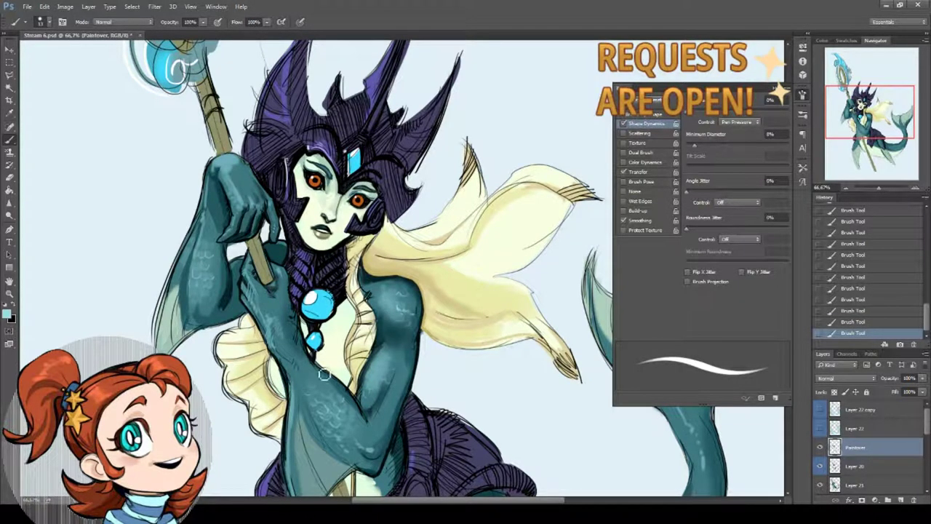
# Choose a soft round brush at 44 px for broad highlights on the arms
pyautogui.moveTo(324, 375); pyautogui.dragTo(313, 320)
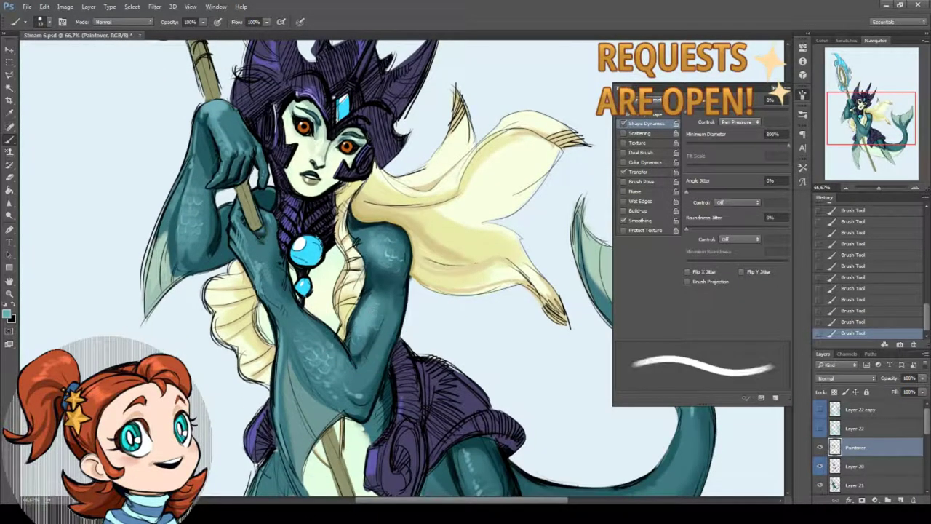
pyautogui.click(802, 114)
pyautogui.rightClick(453, 262)
# Duplicate the Paintover layer together with Layer 20 and Layer 21, and merge the copies into one layer
pyautogui.moveTo(927, 420); pyautogui.dragTo(927, 428)
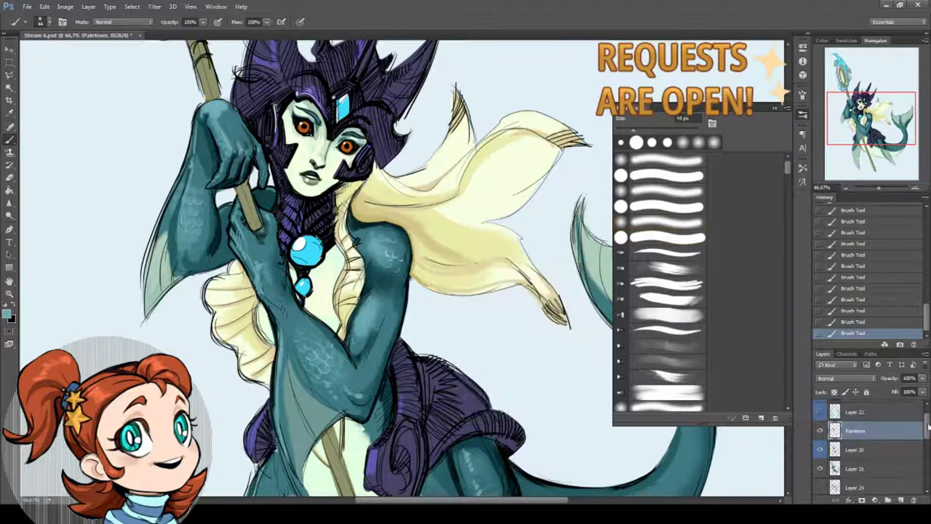
pyautogui.keyDown('shift'); pyautogui.click(857, 469); pyautogui.keyUp('shift')
pyautogui.rightClick(877, 449)
pyautogui.click(786, 82)
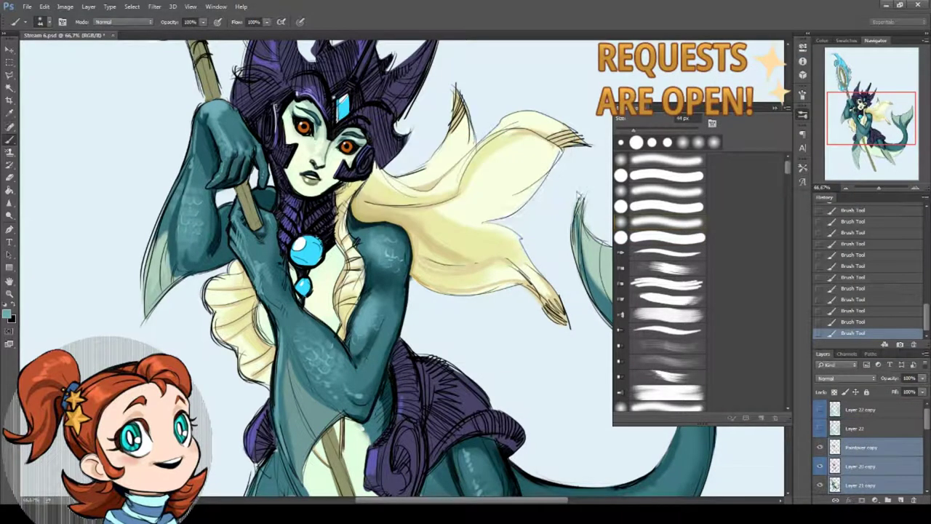
pyautogui.rightClick(866, 447)
pyautogui.click(771, 350)
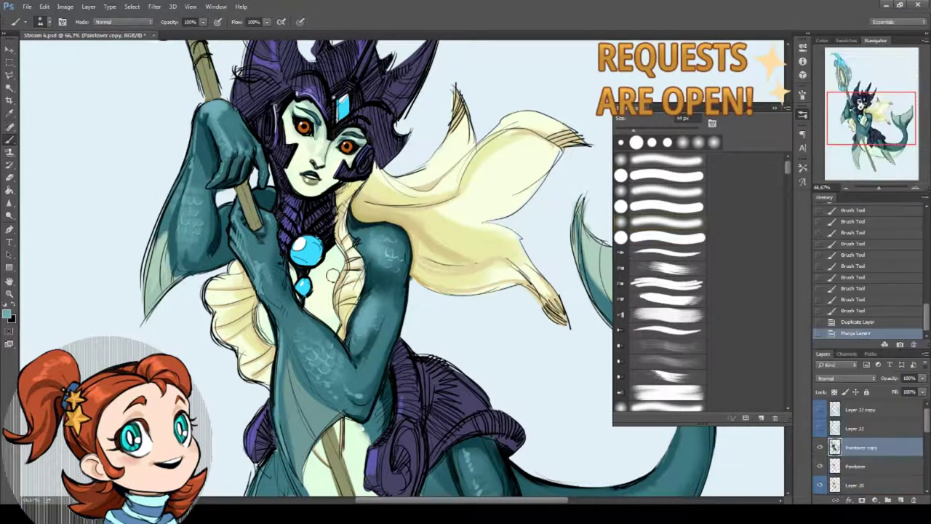
# Set the brush blending mode to Overlay and dab teal over the scales on the crossed forearm
pyautogui.click(123, 22)
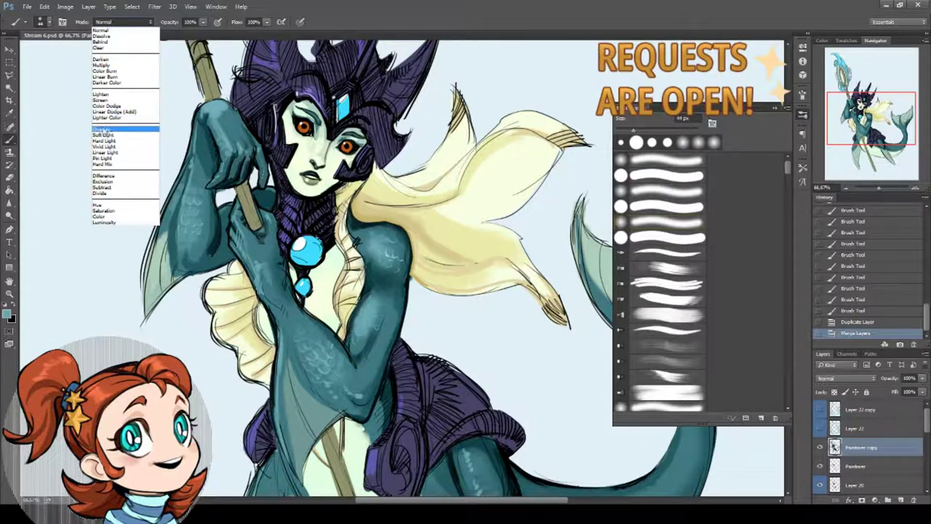
pyautogui.click(120, 131)
pyautogui.click(333, 399)
# Change the brush mode to Screen at 54 px and brush a soft teal highlight over the crossed forearm
pyautogui.click(122, 22)
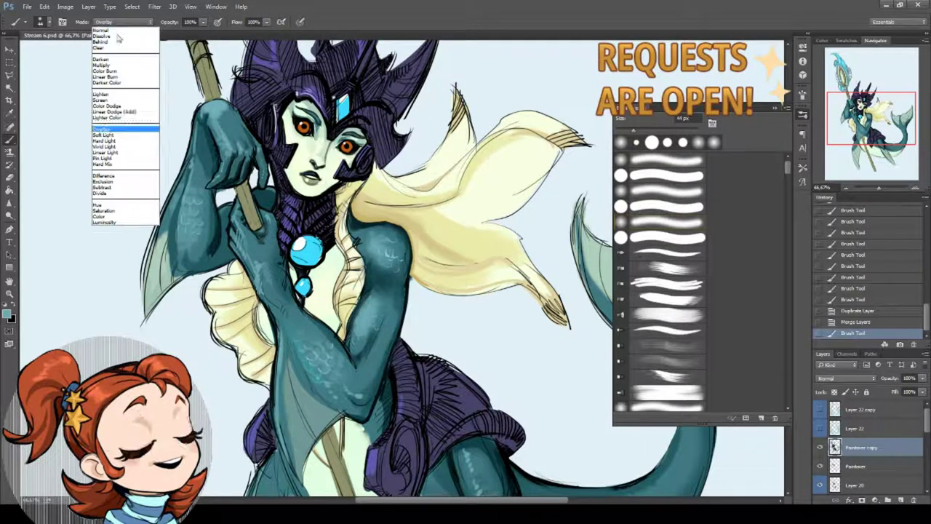
pyautogui.click(120, 101)
pyautogui.rightClick(473, 328)
pyautogui.moveTo(473, 329); pyautogui.dragTo(482, 329)
pyautogui.click(311, 349)
pyautogui.moveTo(295, 334); pyautogui.dragTo(320, 371)
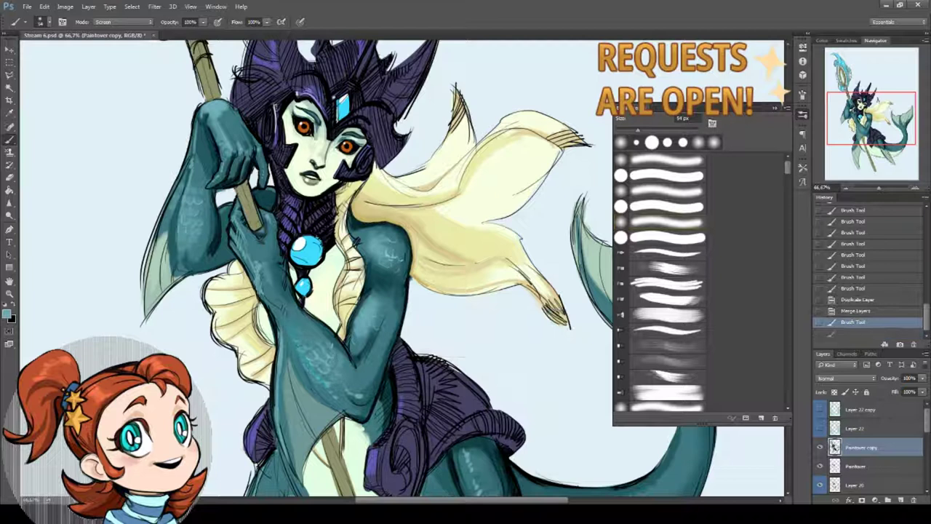
# Brush soft Screen-mode teal highlights onto the raised arm, the hand holding the staff and the shoulder
pyautogui.moveTo(284, 284); pyautogui.dragTo(324, 317)
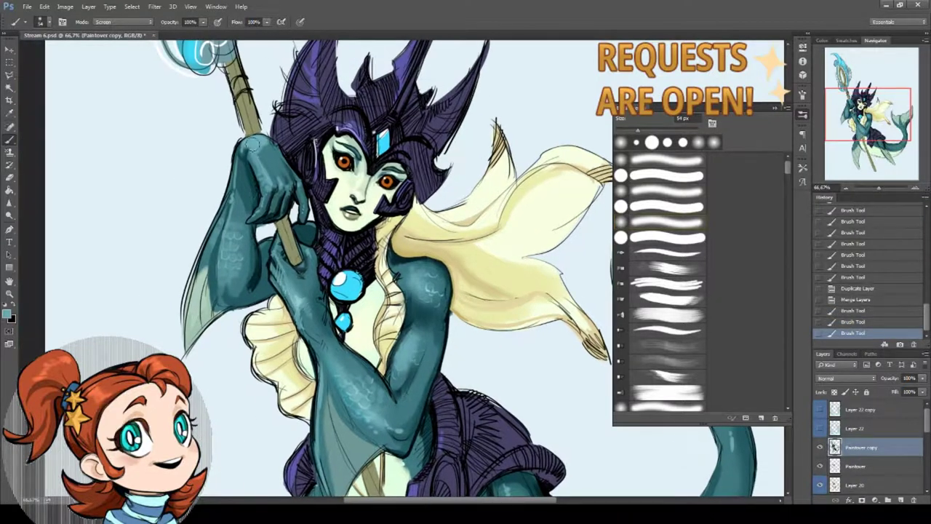
pyautogui.moveTo(249, 143); pyautogui.dragTo(244, 169)
pyautogui.moveTo(240, 175); pyautogui.dragTo(237, 200)
pyautogui.moveTo(342, 254); pyautogui.dragTo(307, 239)
pyautogui.moveTo(368, 243); pyautogui.dragTo(371, 258)
pyautogui.moveTo(369, 251); pyautogui.dragTo(352, 224)
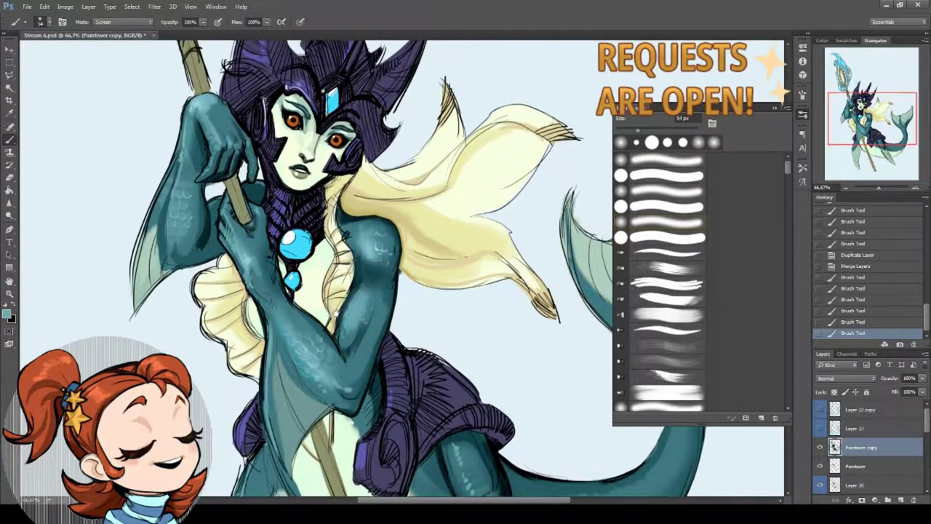
# Paint a soft teal glow around the chest pendant and the forehead gem, undoing the stroke that misses
pyautogui.moveTo(291, 219); pyautogui.dragTo(306, 307)
pyautogui.moveTo(287, 200); pyautogui.dragTo(314, 284)
pyautogui.hotkey('ctrl', 'z')
pyautogui.moveTo(342, 229); pyautogui.dragTo(353, 253)
pyautogui.moveTo(389, 216)
pyautogui.mouseDown()
pyautogui.moveTo(360, 256)
pyautogui.moveTo(360, 178)
pyautogui.moveTo(338, 150)
pyautogui.mouseUp()
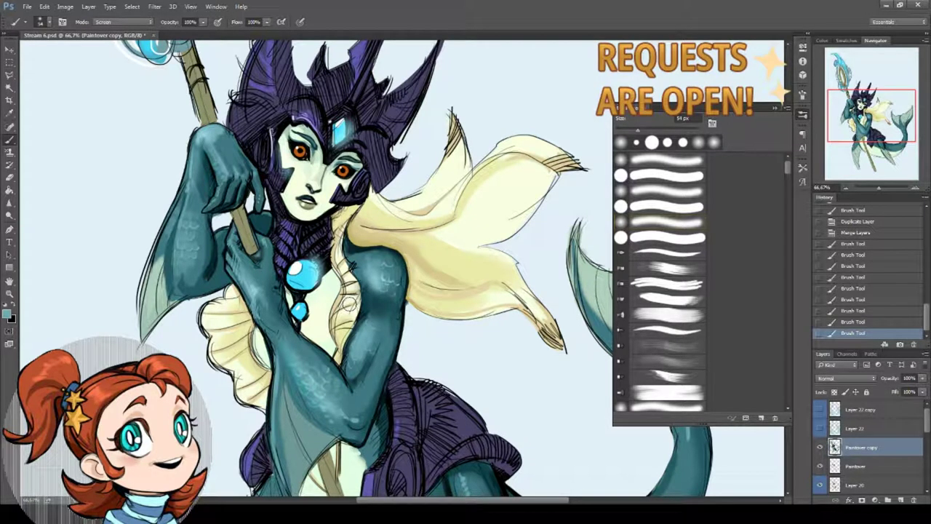
# Sample near-black from the headpiece and prepare an 18 px hard round brush in Normal mode
pyautogui.scroll(4, 400, 269)
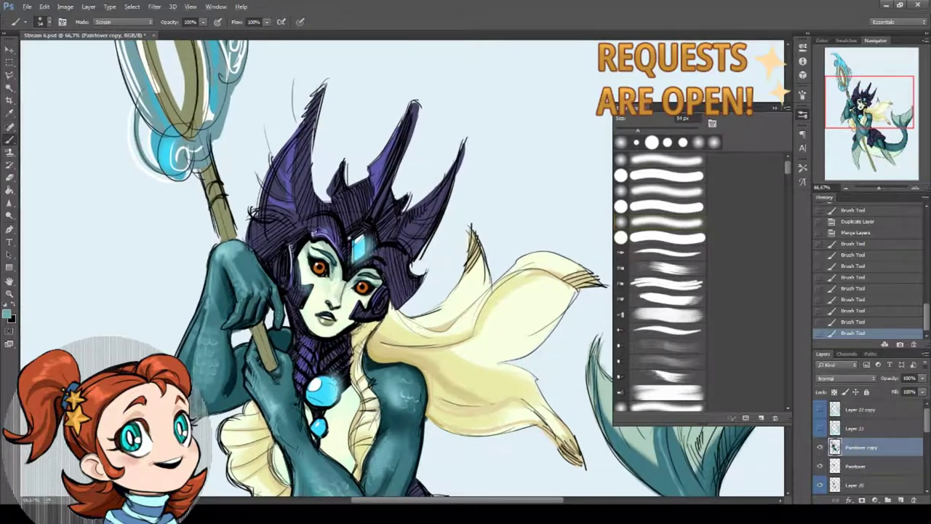
pyautogui.keyDown('alt'); pyautogui.click(304, 239); pyautogui.keyUp('alt')
pyautogui.rightClick(380, 153)
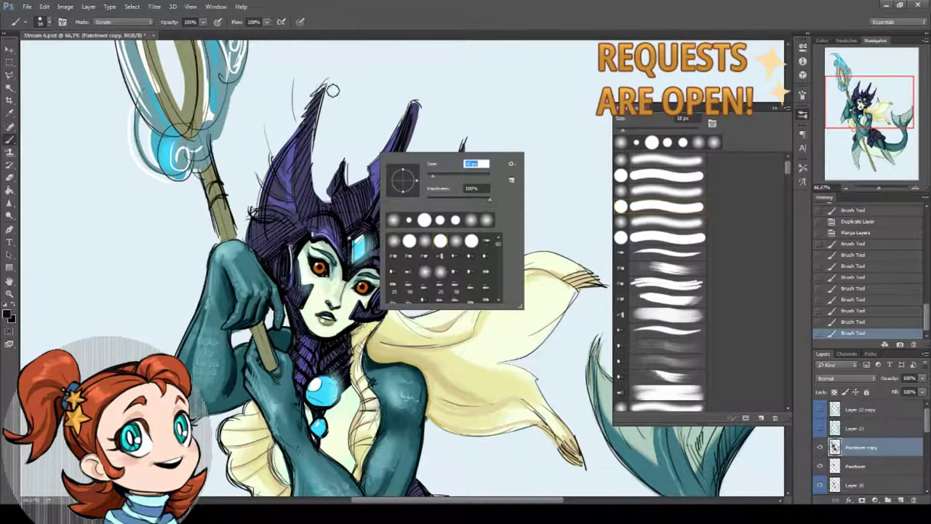
pyautogui.press('Return')
pyautogui.click(123, 22)
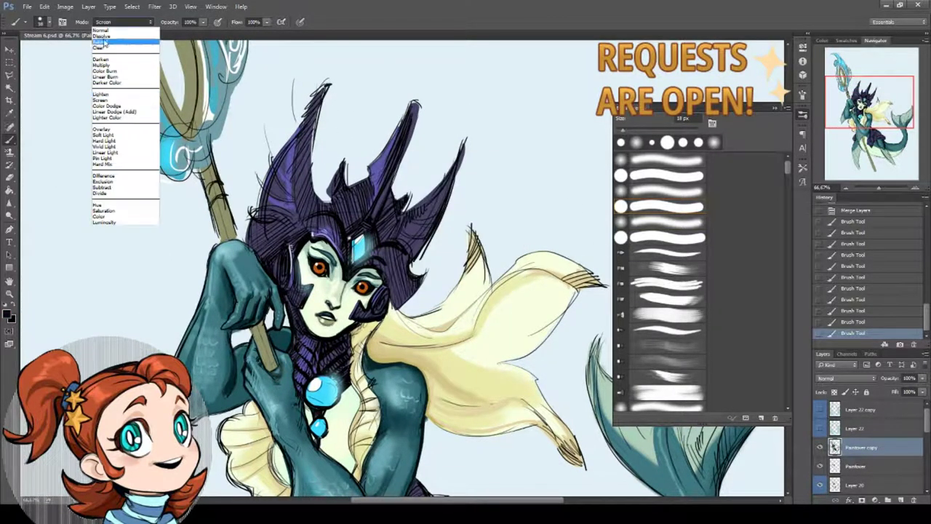
pyautogui.click(102, 30)
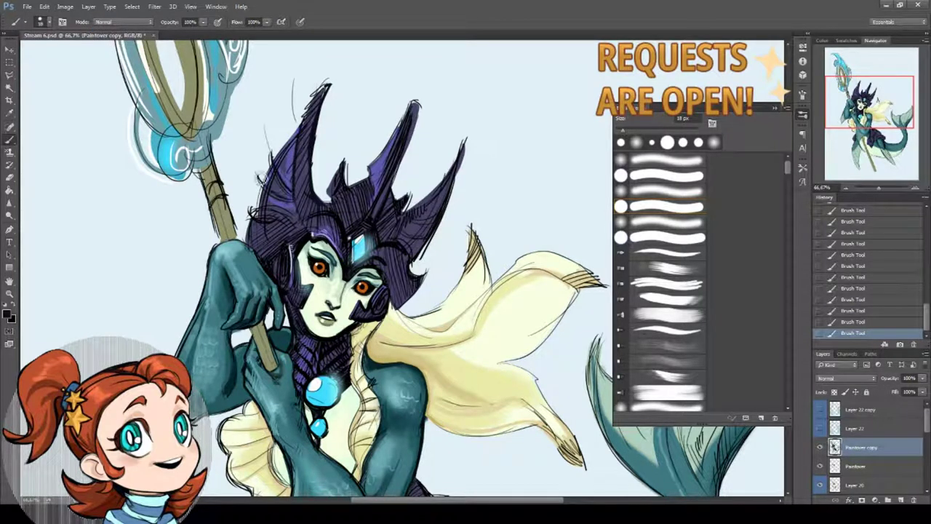
# Ink dark outlines on the crown's base near the staff, the outer horn opposite and the helmet edge below it
pyautogui.moveTo(265, 224)
pyautogui.mouseDown()
pyautogui.moveTo(297, 240)
pyautogui.moveTo(270, 212)
pyautogui.moveTo(304, 236)
pyautogui.mouseUp()
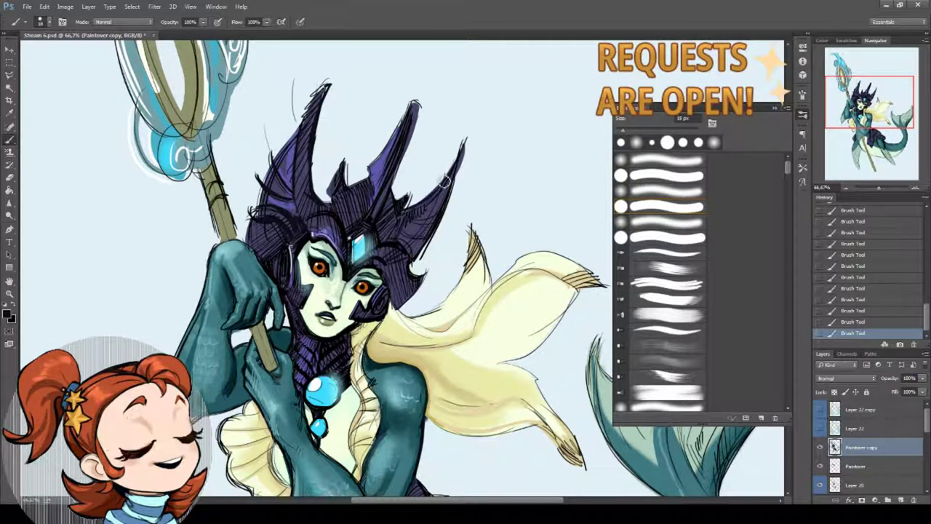
pyautogui.moveTo(408, 211); pyautogui.dragTo(449, 170)
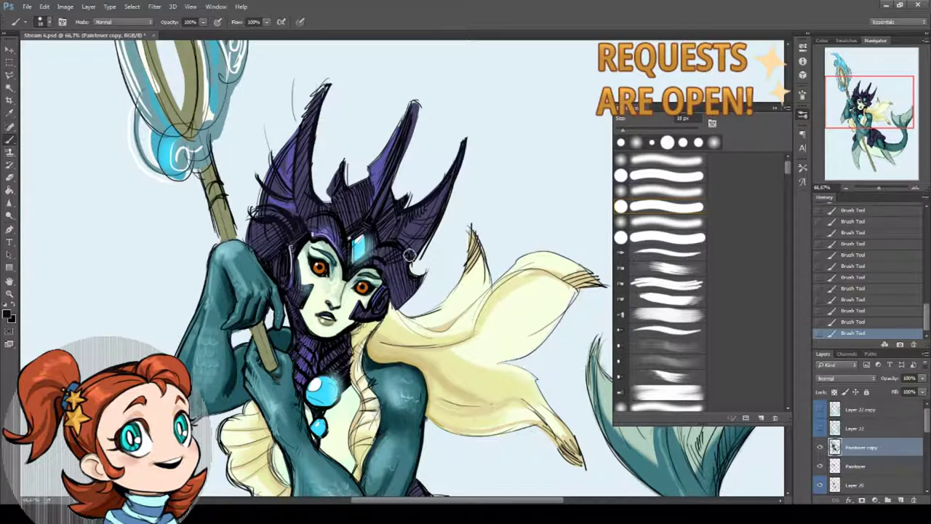
pyautogui.moveTo(411, 270); pyautogui.dragTo(398, 226)
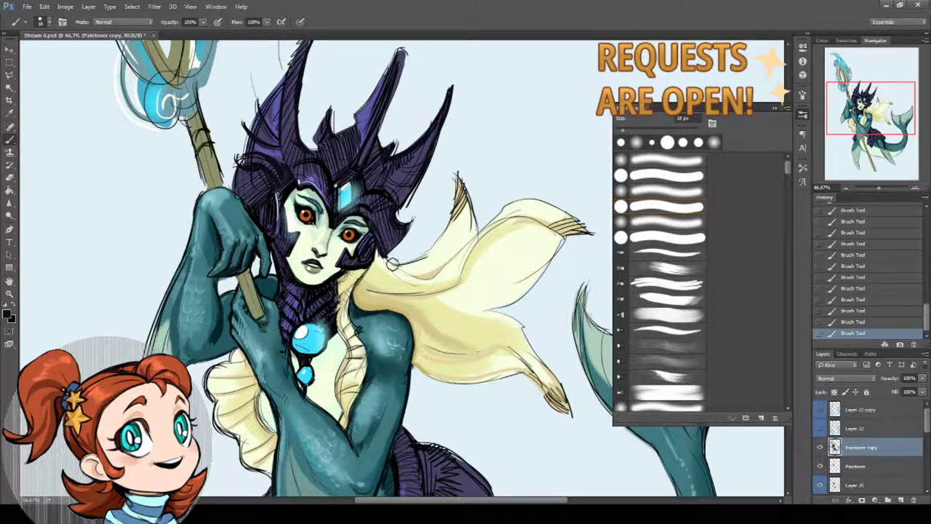
pyautogui.press('x')
pyautogui.press('x')
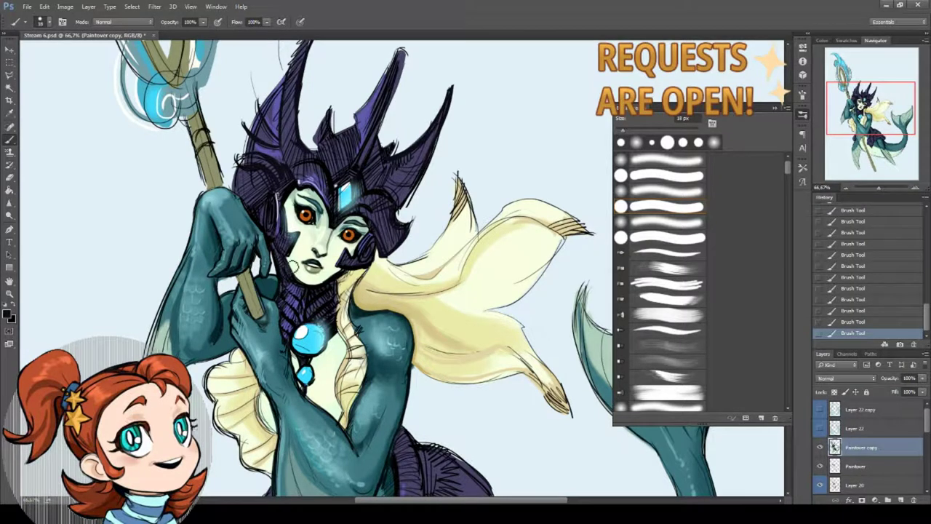
# Undo the last two dark brush strokes on the headpiece
pyautogui.scroll(3, 429, 221)
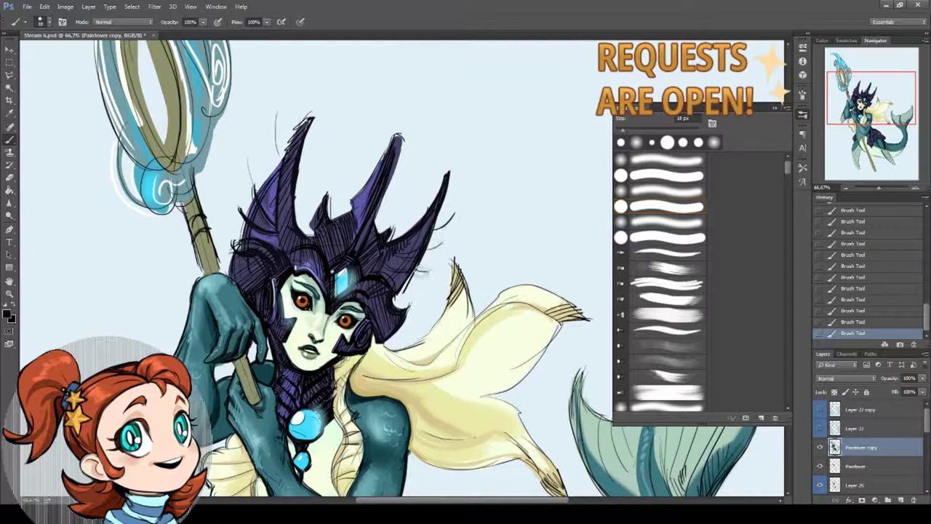
pyautogui.scroll(-1, 400, 288)
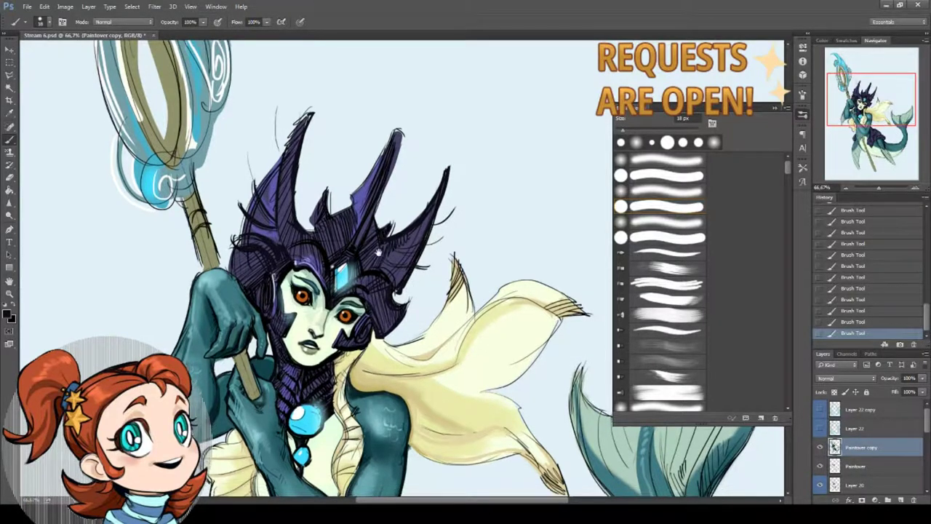
pyautogui.moveTo(362, 281); pyautogui.dragTo(374, 298)
pyautogui.hotkey('ctrl', 'alt', 'z')
pyautogui.hotkey('ctrl', 'alt', 'z')
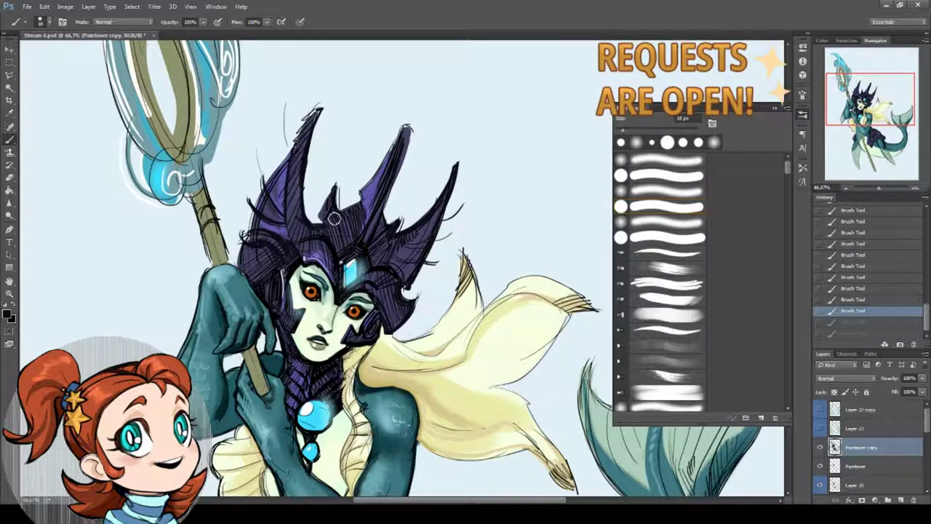
# Ink the crown's small middle spikes and darken the edges of the tall horn above the forehead gem
pyautogui.moveTo(326, 230); pyautogui.dragTo(333, 191)
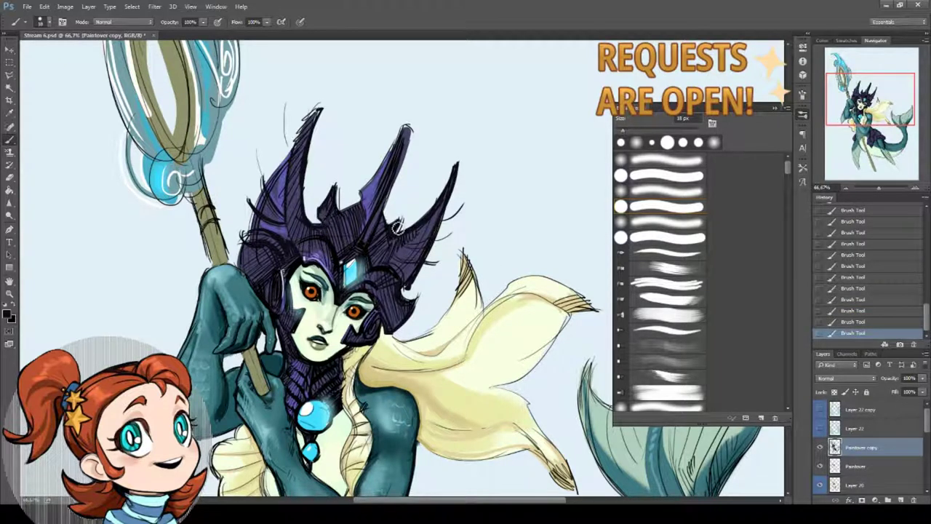
pyautogui.moveTo(391, 243); pyautogui.dragTo(396, 231)
pyautogui.moveTo(406, 132)
pyautogui.mouseDown()
pyautogui.moveTo(393, 161)
pyautogui.moveTo(415, 132)
pyautogui.moveTo(389, 208)
pyautogui.mouseUp()
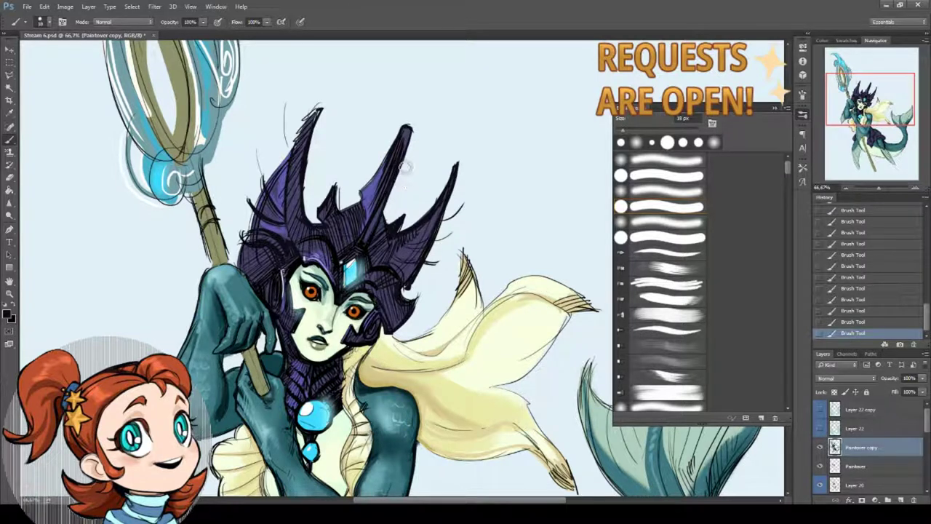
pyautogui.moveTo(409, 159)
pyautogui.mouseDown()
pyautogui.moveTo(392, 212)
pyautogui.moveTo(381, 209)
pyautogui.moveTo(373, 188)
pyautogui.moveTo(384, 154)
pyautogui.moveTo(384, 222)
pyautogui.moveTo(399, 207)
pyautogui.moveTo(406, 169)
pyautogui.moveTo(392, 215)
pyautogui.mouseUp()
# Paint out the stray lines beside the crown's staff-side base with background colour and ink a hooked black spike there
pyautogui.scroll(-1, 397, 191)
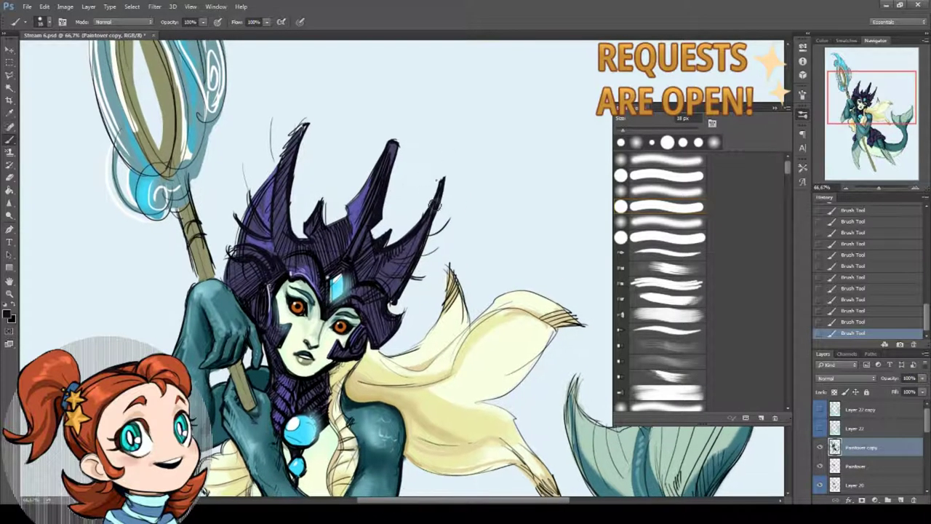
pyautogui.scroll(-1, 428, 183)
pyautogui.keyDown('alt'); pyautogui.click(240, 174); pyautogui.keyUp('alt')
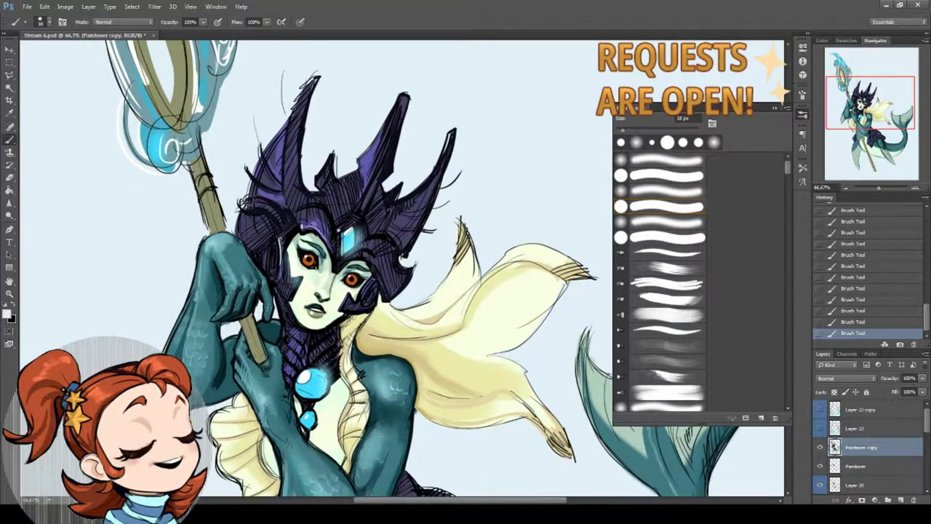
pyautogui.moveTo(245, 220)
pyautogui.mouseDown()
pyautogui.moveTo(254, 221)
pyautogui.moveTo(238, 216)
pyautogui.mouseUp()
pyautogui.press('d')
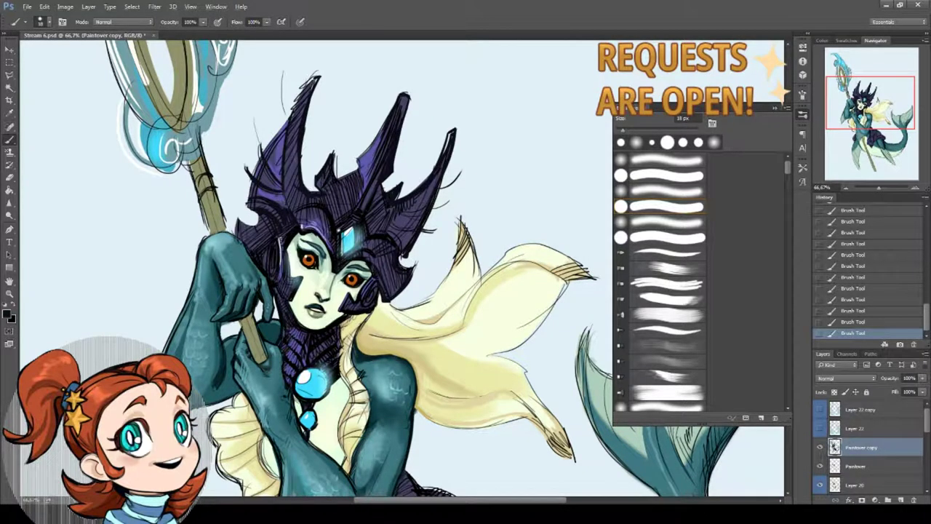
pyautogui.moveTo(256, 166)
pyautogui.mouseDown()
pyautogui.moveTo(232, 240)
pyautogui.moveTo(244, 206)
pyautogui.moveTo(245, 233)
pyautogui.mouseUp()
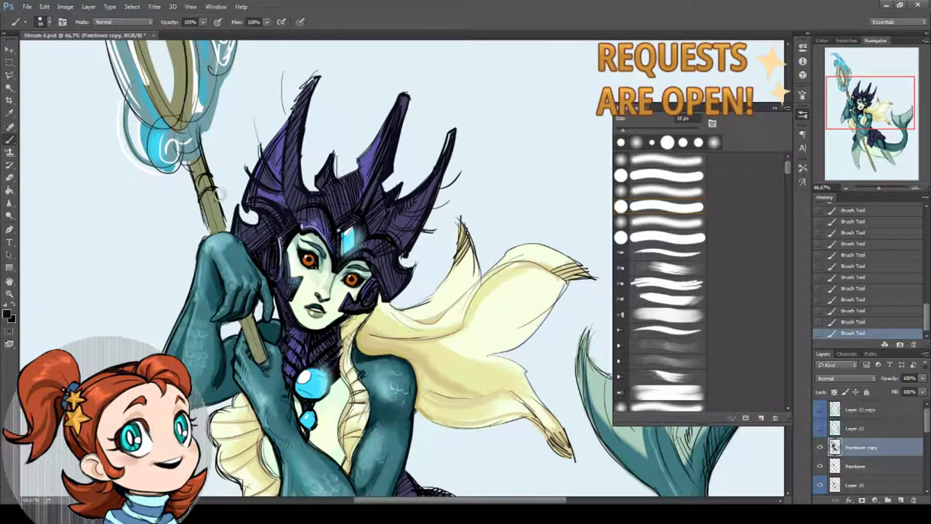
pyautogui.moveTo(222, 194)
pyautogui.mouseDown()
pyautogui.moveTo(230, 222)
pyautogui.moveTo(212, 235)
pyautogui.mouseUp()
pyautogui.scroll(2, 229, 233)
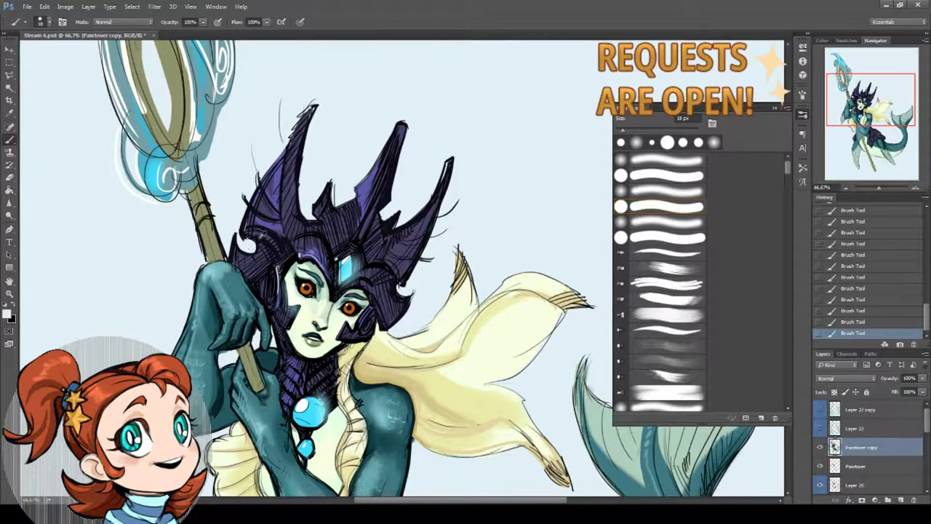
# Sample purple from the headpiece and paint lighter edges along the crown's tall horns, undoing one stroke and repainting it
pyautogui.moveTo(411, 225); pyautogui.dragTo(382, 242)
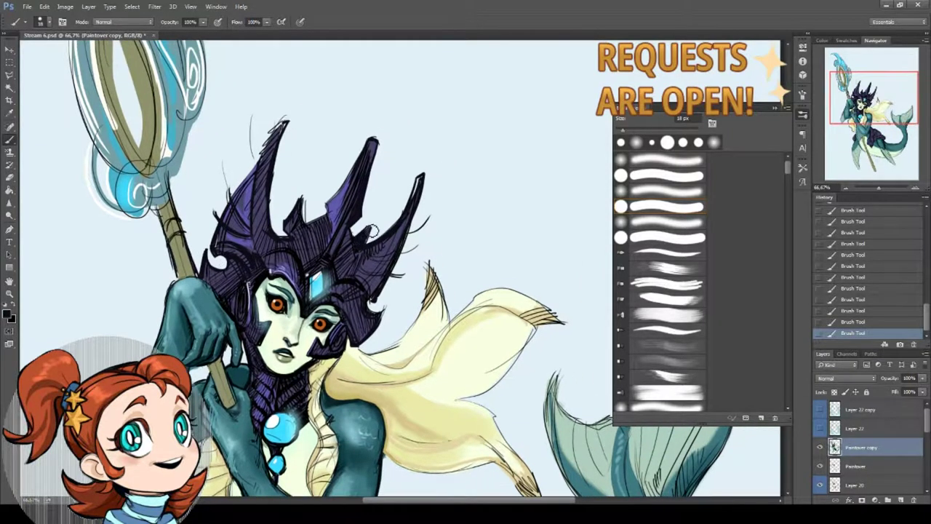
pyautogui.press('x')
pyautogui.keyDown('alt'); pyautogui.click(248, 189); pyautogui.keyUp('alt')
pyautogui.moveTo(280, 131)
pyautogui.mouseDown()
pyautogui.moveTo(234, 211)
pyautogui.moveTo(255, 230)
pyautogui.moveTo(212, 236)
pyautogui.mouseUp()
pyautogui.moveTo(236, 204); pyautogui.dragTo(226, 222)
pyautogui.click(830, 325)
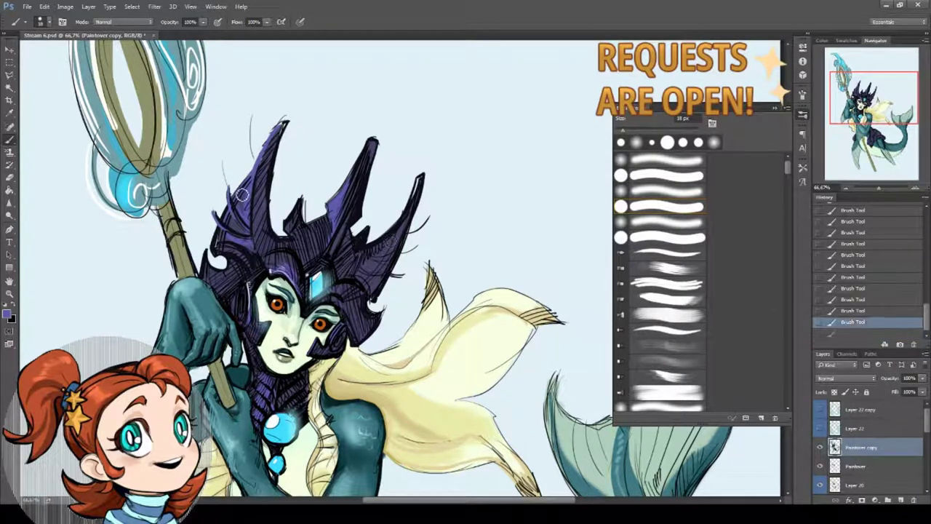
pyautogui.moveTo(250, 187)
pyautogui.mouseDown()
pyautogui.moveTo(232, 202)
pyautogui.moveTo(211, 265)
pyautogui.mouseUp()
pyautogui.moveTo(379, 243); pyautogui.dragTo(342, 207)
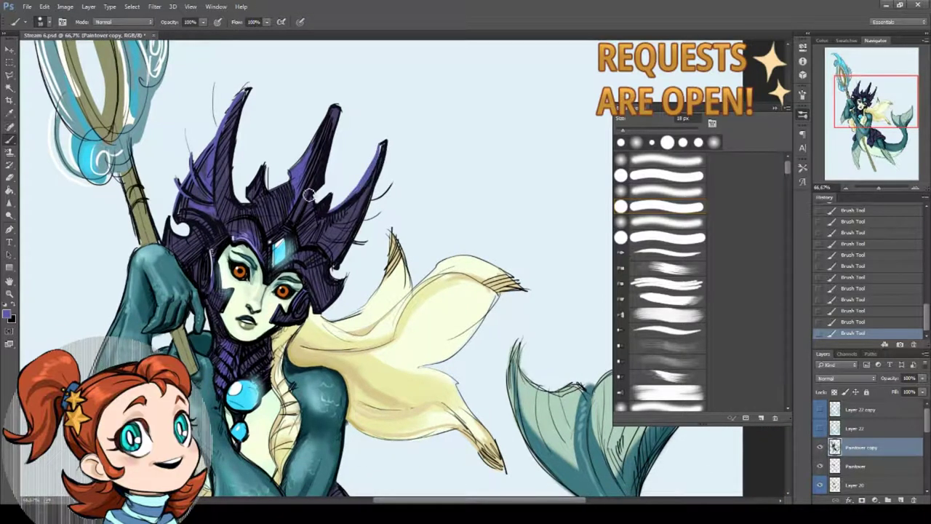
pyautogui.moveTo(381, 153); pyautogui.dragTo(385, 189)
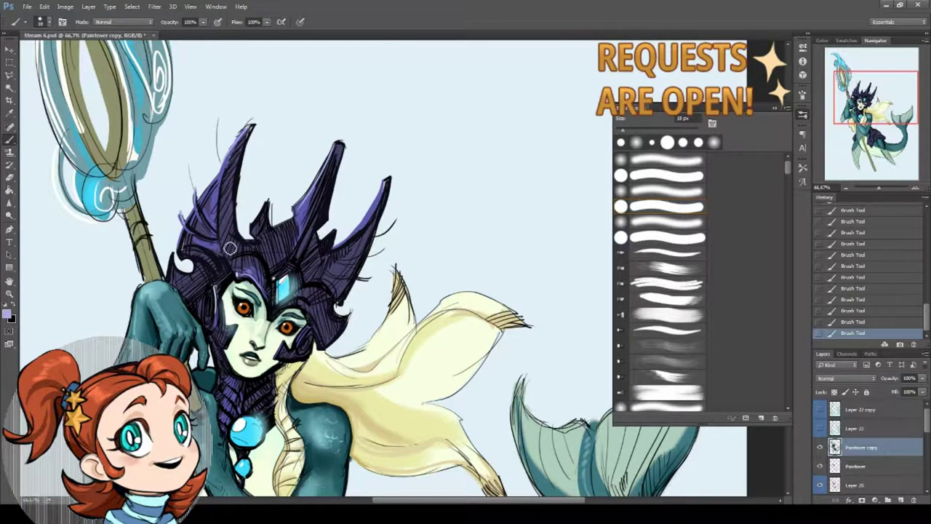
pyautogui.moveTo(229, 248); pyautogui.dragTo(295, 126)
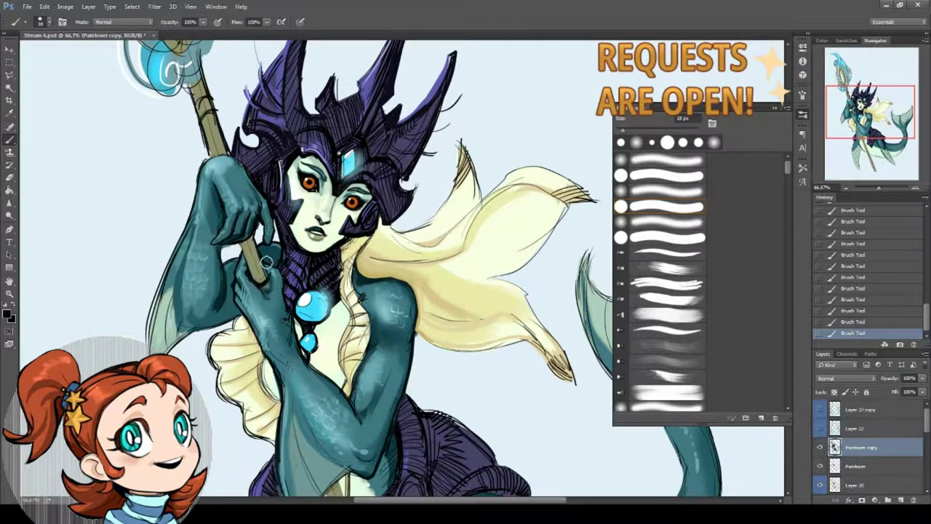
# Sample the pale belly colour at the gap beside the forearm and prepare a 12 px hard round brush for close-up work
pyautogui.moveTo(267, 261); pyautogui.dragTo(239, 188)
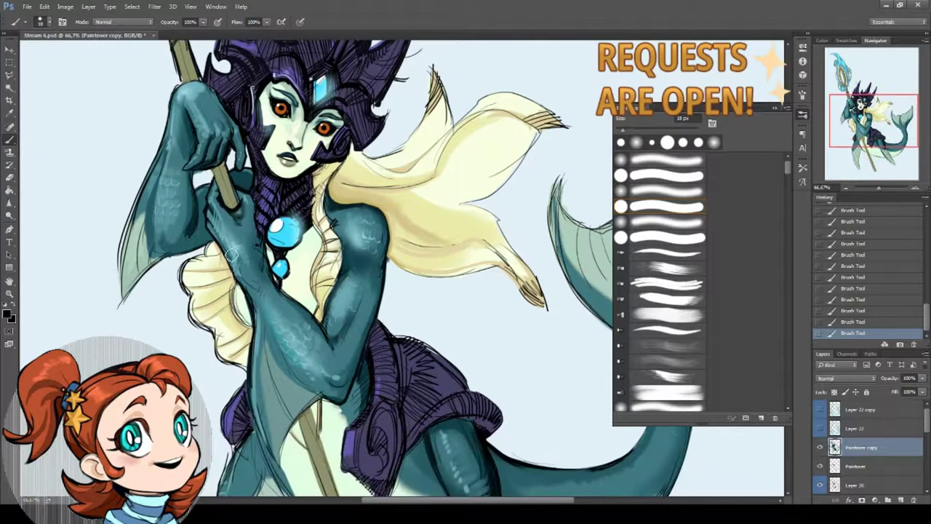
pyautogui.keyDown('alt'); pyautogui.click(230, 291); pyautogui.keyUp('alt')
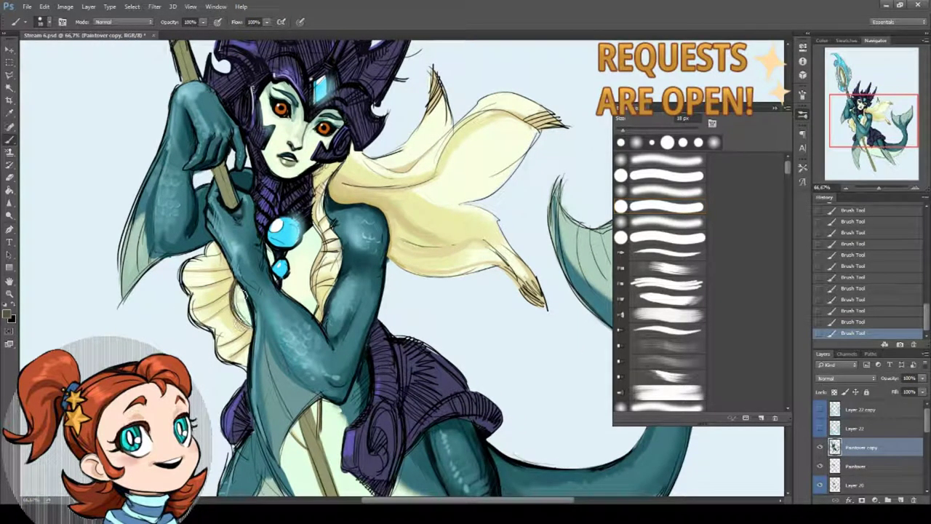
pyautogui.keyDown('alt'); pyautogui.click(243, 308); pyautogui.keyUp('alt')
pyautogui.press('.')
pyautogui.press('.')
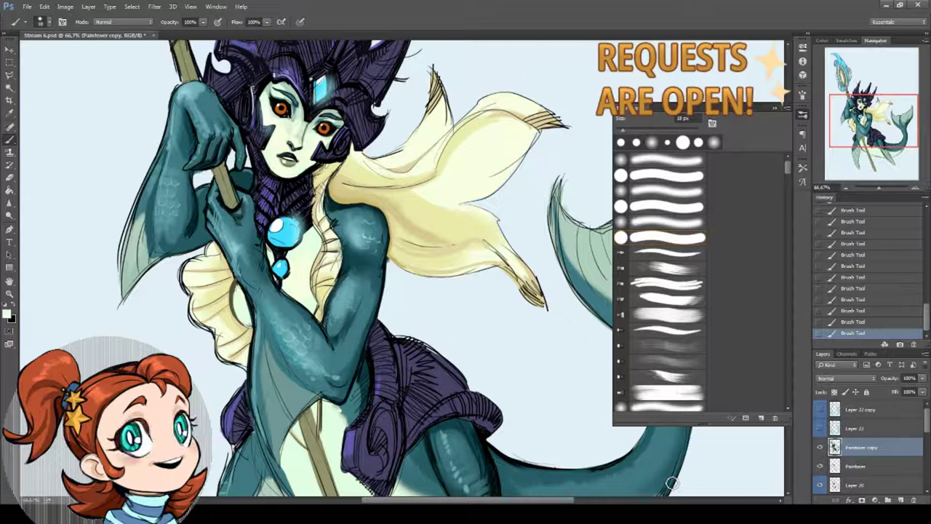
pyautogui.press('z')
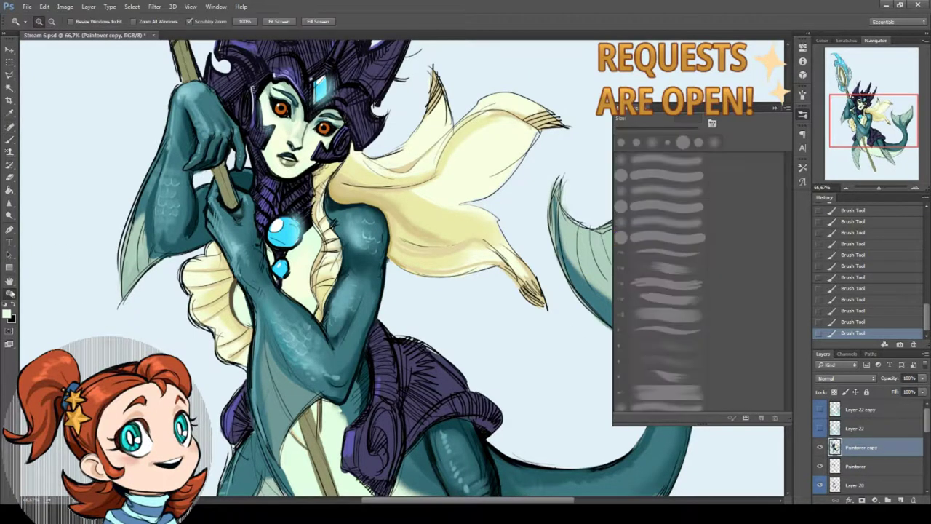
pyautogui.click(242, 278)
pyautogui.moveTo(242, 278); pyautogui.dragTo(308, 246)
pyautogui.press('b')
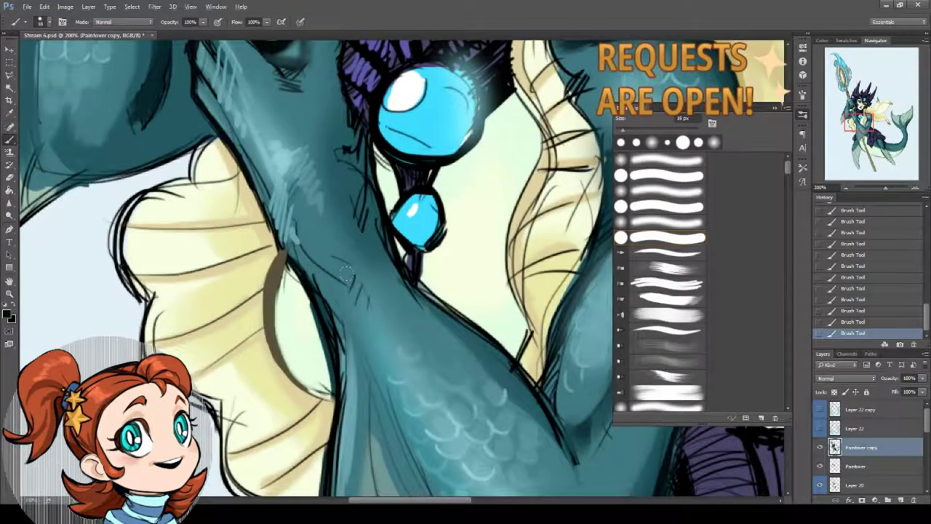
pyautogui.rightClick(259, 235)
# Ink the forearm's edge along the rounded gap in the yellow frill and thin the gap's brown outline with the pale belly colour
pyautogui.moveTo(284, 249); pyautogui.dragTo(324, 343)
pyautogui.hotkey('ctrl', 'z')
pyautogui.press('x')
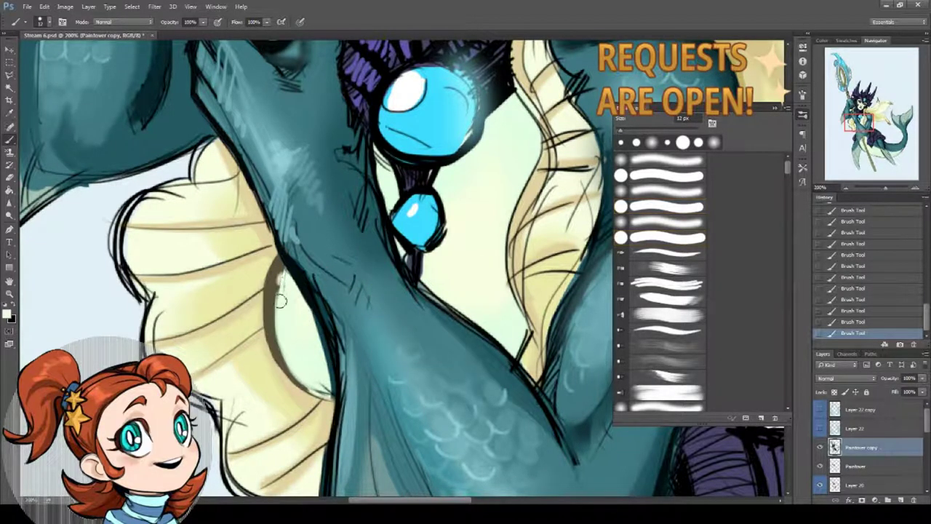
pyautogui.moveTo(283, 280)
pyautogui.mouseDown()
pyautogui.moveTo(279, 272)
pyautogui.moveTo(271, 335)
pyautogui.mouseUp()
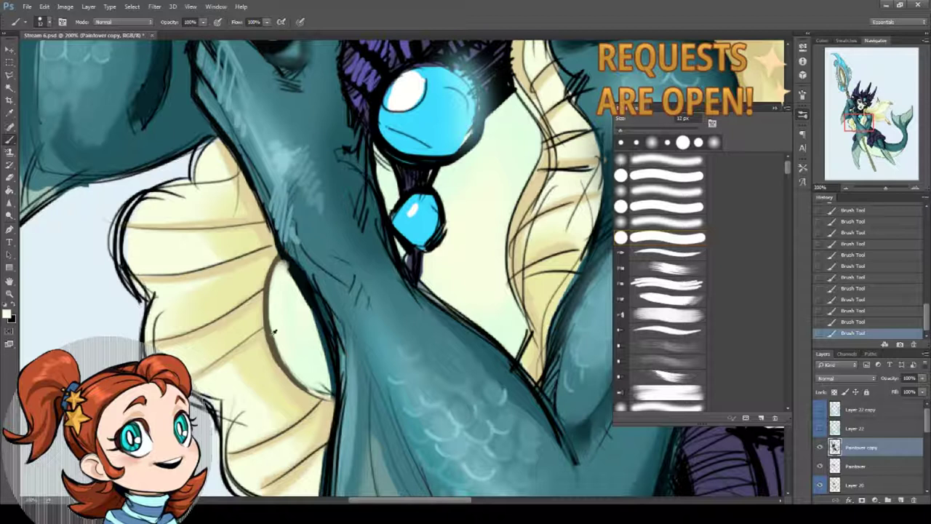
pyautogui.moveTo(295, 280); pyautogui.dragTo(383, 359)
# Sample pale yellow from the frill and prepare the textured 175 preset brush at 27 px
pyautogui.keyDown('alt'); pyautogui.click(313, 304); pyautogui.keyUp('alt')
pyautogui.keyDown('alt'); pyautogui.click(333, 327); pyautogui.keyUp('alt')
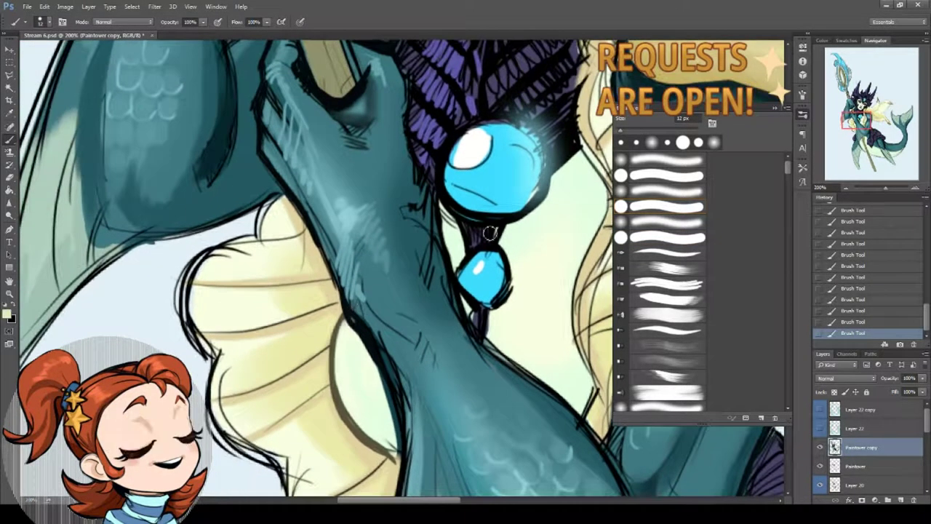
pyautogui.scroll(-5, 621, 213)
pyautogui.click(654, 260)
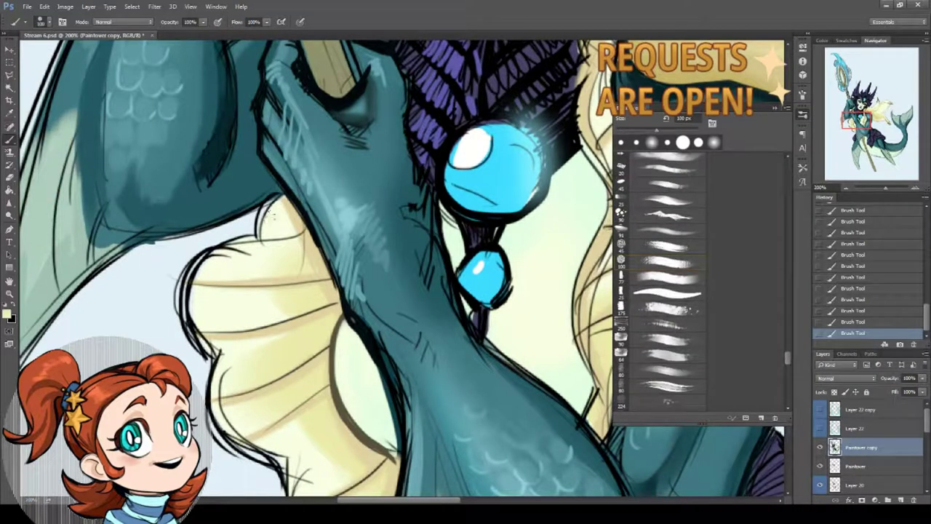
pyautogui.rightClick(288, 251)
pyautogui.press('Return')
pyautogui.rightClick(289, 294)
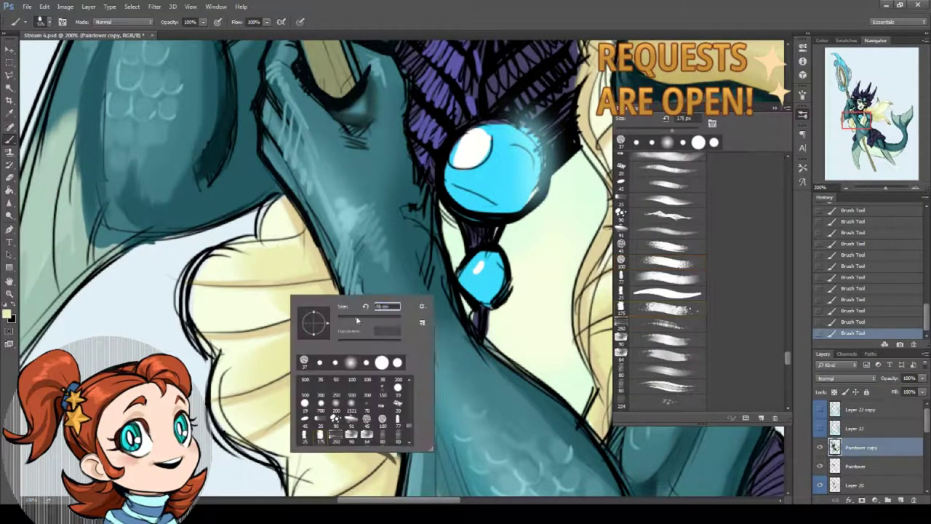
pyautogui.doubleClick(353, 324)
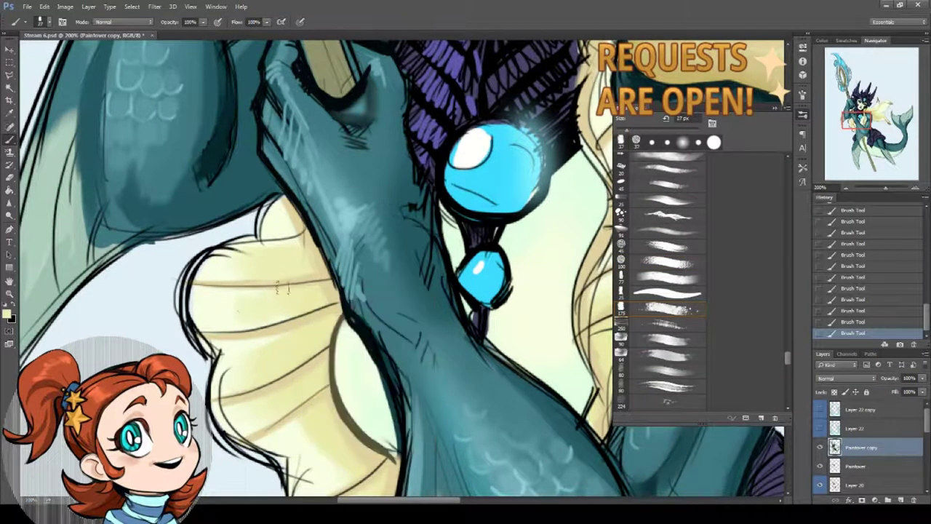
# Paint pale yellow and golden shading between the ribs of the large frill beside the forearm
pyautogui.moveTo(284, 288)
pyautogui.mouseDown()
pyautogui.moveTo(302, 275)
pyautogui.moveTo(351, 350)
pyautogui.mouseUp()
pyautogui.press('Return')
pyautogui.moveTo(285, 231); pyautogui.dragTo(339, 259)
pyautogui.moveTo(319, 355); pyautogui.dragTo(332, 296)
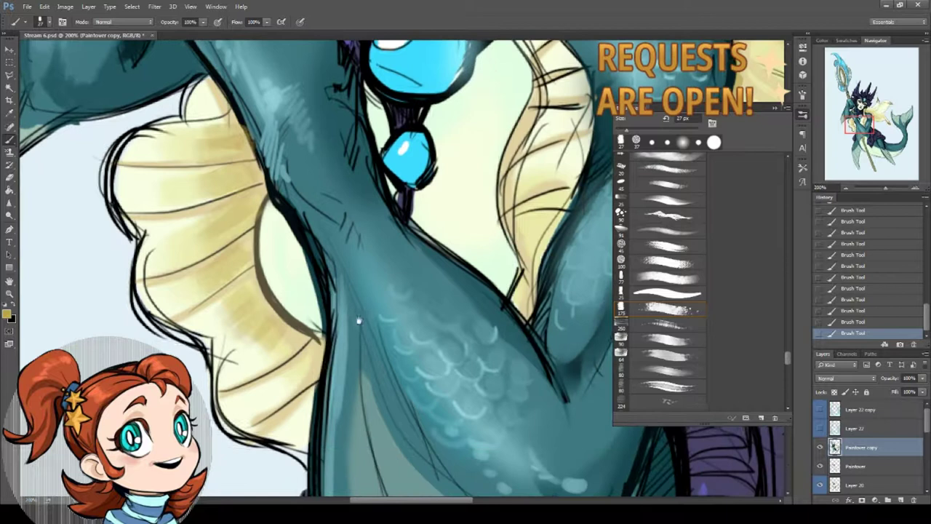
pyautogui.moveTo(473, 335); pyautogui.dragTo(371, 295)
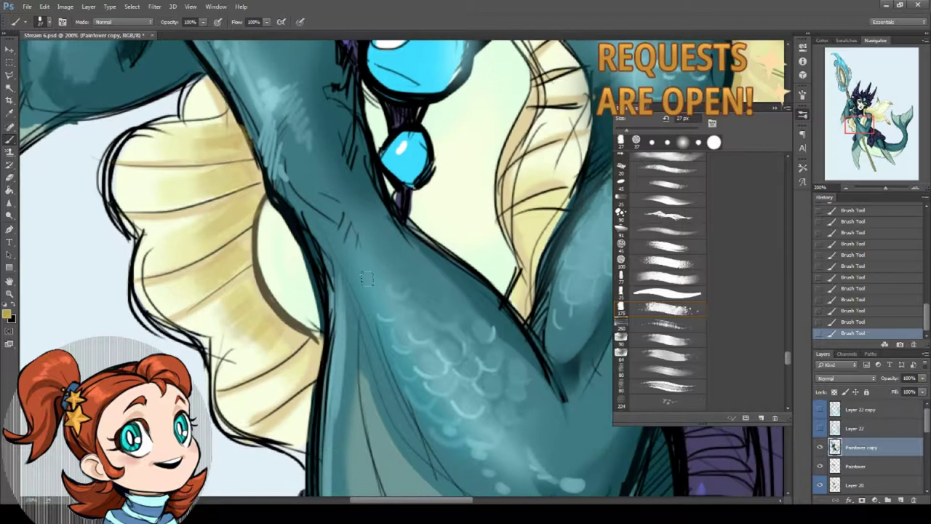
pyautogui.moveTo(348, 345); pyautogui.dragTo(340, 322)
pyautogui.moveTo(413, 209); pyautogui.dragTo(353, 332)
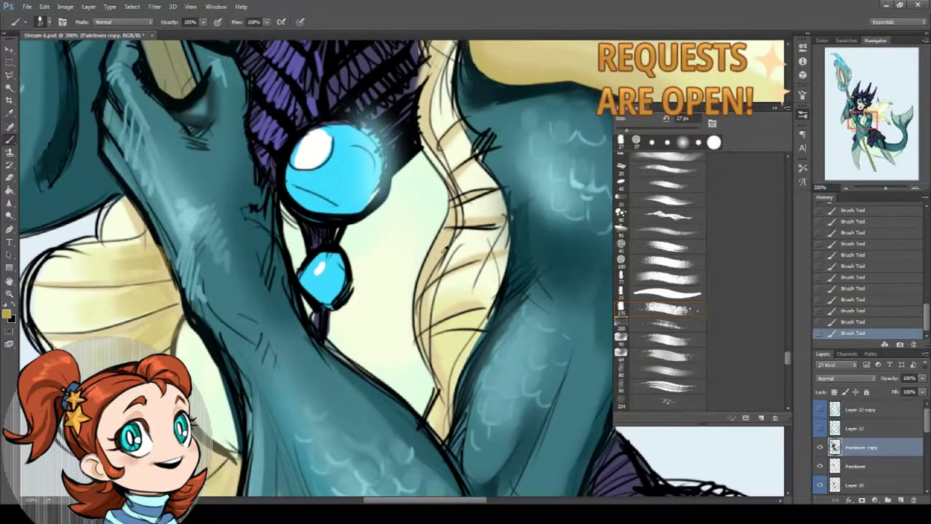
# Paint tan shading and pale highlights on the chest ruffle beside the upper arm with textured brushes at 27 and 25 px
pyautogui.click(658, 232)
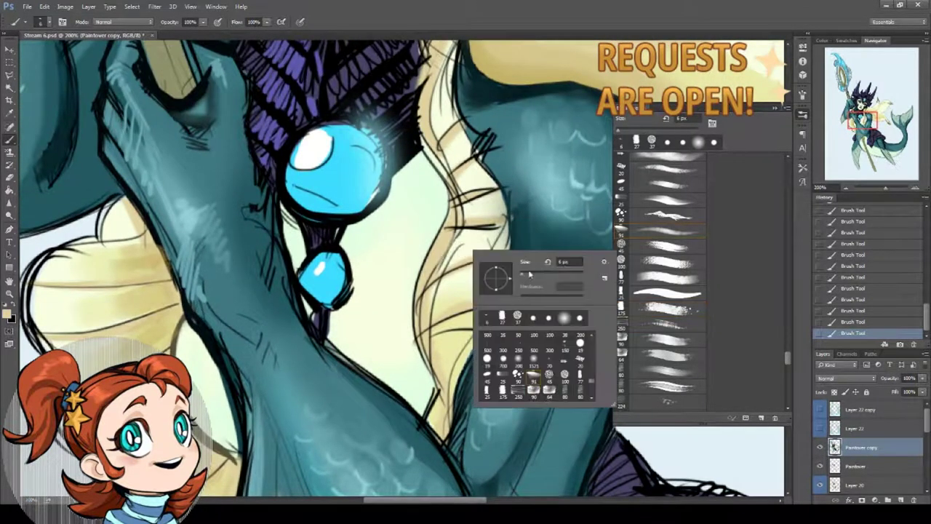
pyautogui.scroll(3, 436, 305)
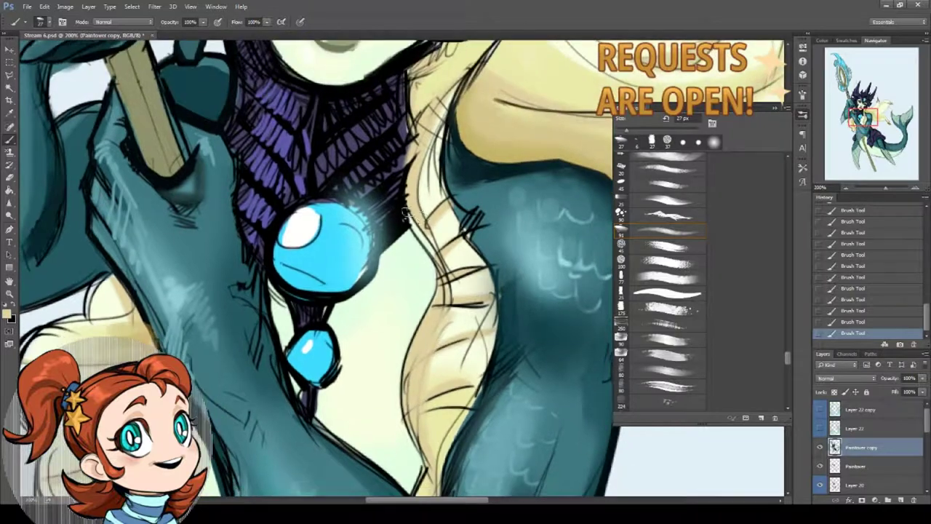
pyautogui.moveTo(451, 270)
pyautogui.mouseDown()
pyautogui.moveTo(442, 302)
pyautogui.moveTo(480, 306)
pyautogui.moveTo(435, 358)
pyautogui.mouseUp()
pyautogui.moveTo(489, 285); pyautogui.dragTo(445, 299)
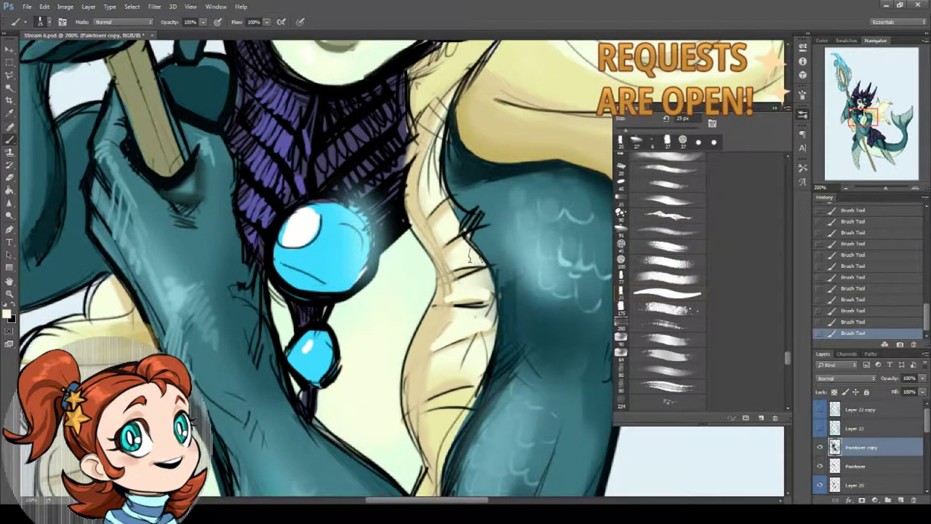
pyautogui.scroll(-3, 400, 269)
pyautogui.scroll(3, 400, 269)
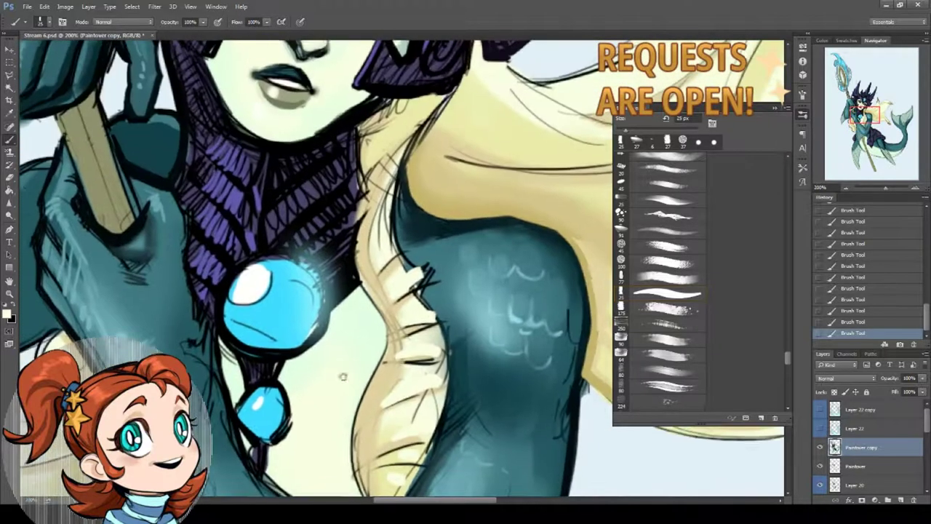
# Set the brush's minimum diameter to 0% and paint near-white highlights on the folds of the chest ruffle
pyautogui.click(7, 313)
pyautogui.press('Return')
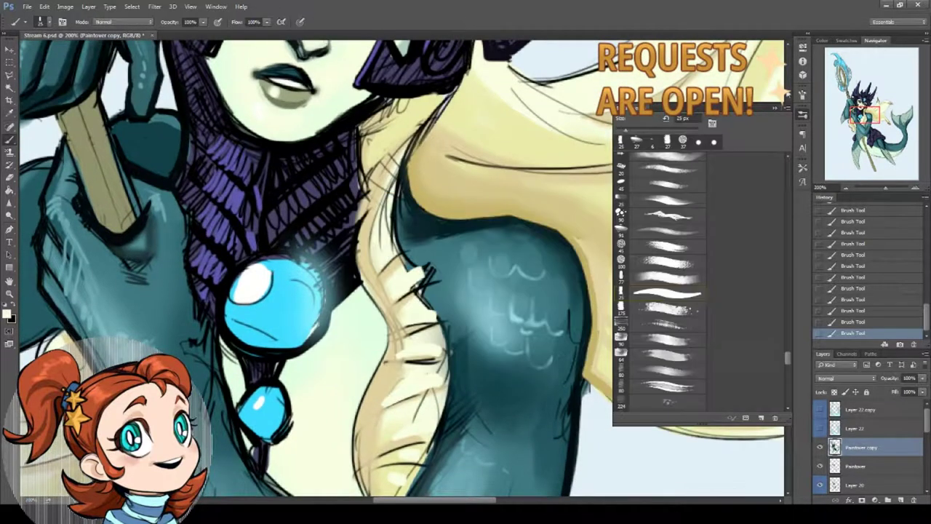
pyautogui.press('F5')
pyautogui.moveTo(693, 147); pyautogui.dragTo(684, 146)
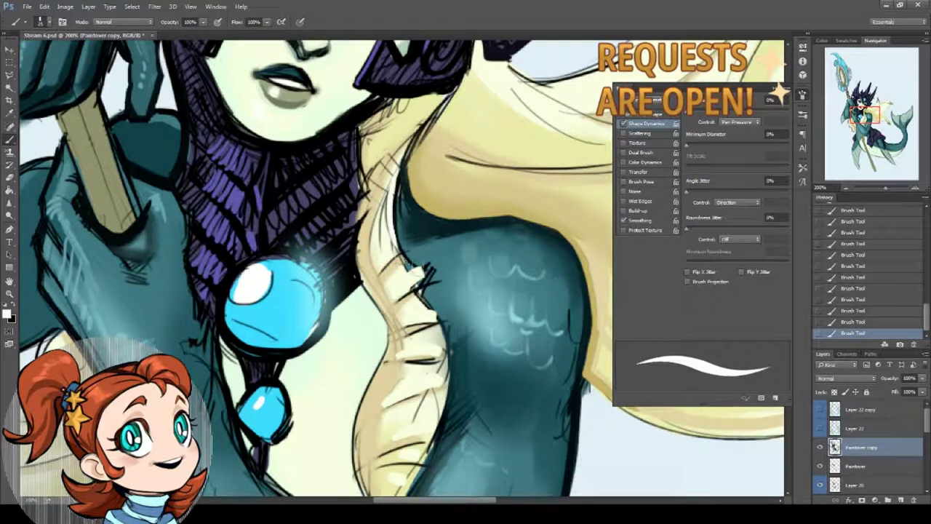
pyautogui.scroll(-3, 431, 339)
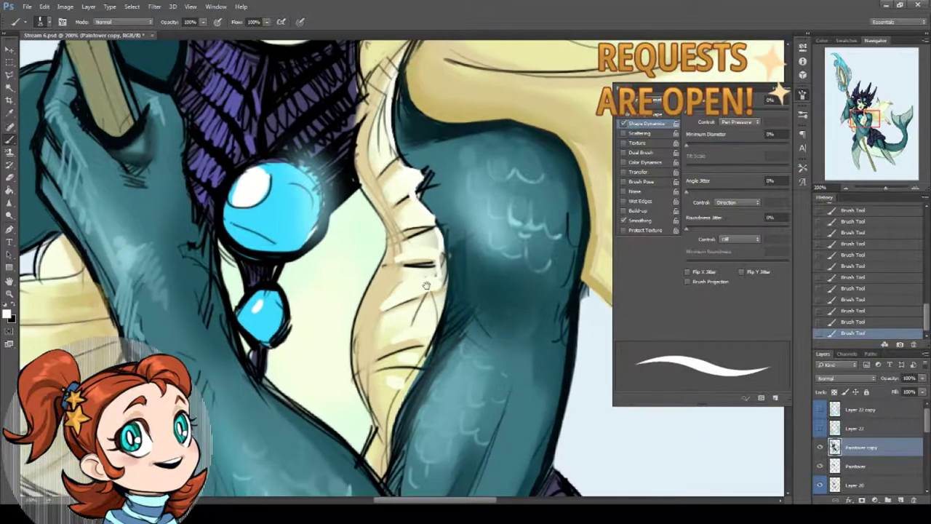
pyautogui.moveTo(406, 320); pyautogui.dragTo(396, 359)
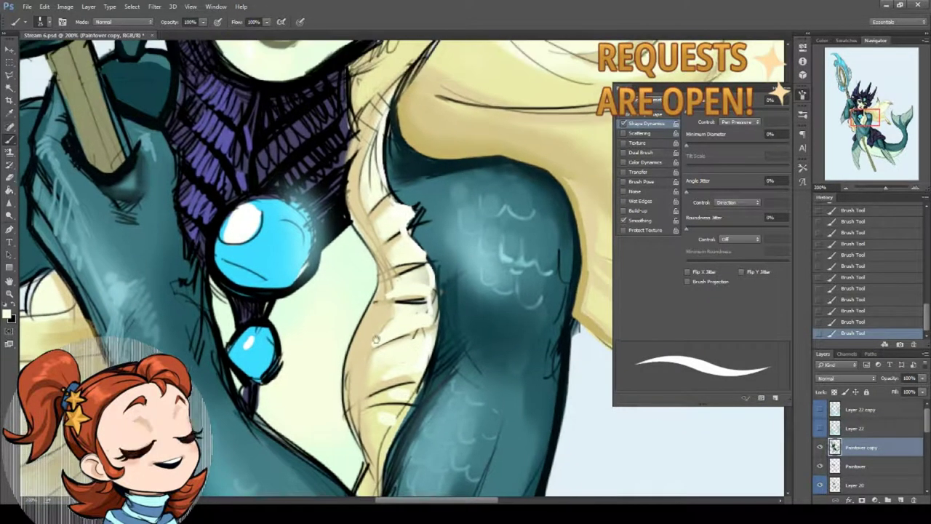
# Ink the border between the chest ruffle and upper arm in black with a 12 px hard round brush, redoing one stroke
pyautogui.click(804, 115)
pyautogui.moveTo(790, 364); pyautogui.dragTo(791, 169)
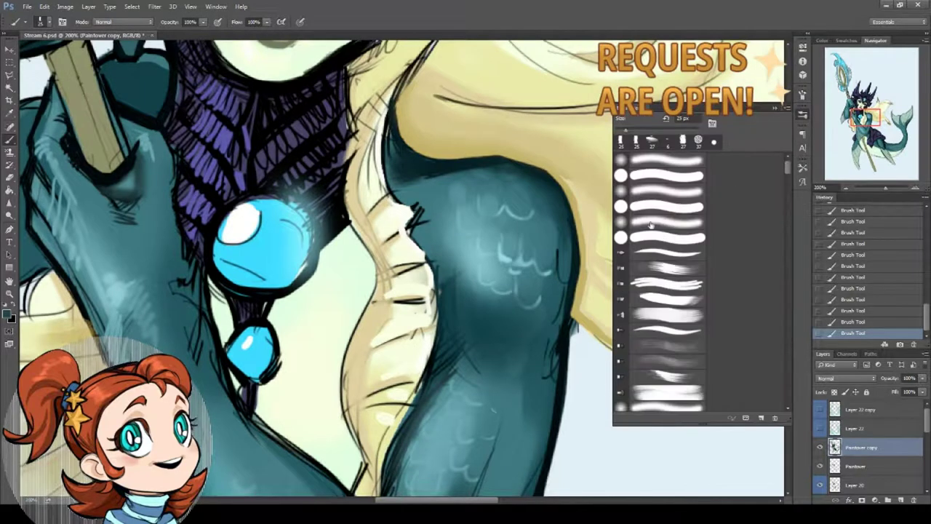
pyautogui.rightClick(582, 243)
pyautogui.click(434, 196)
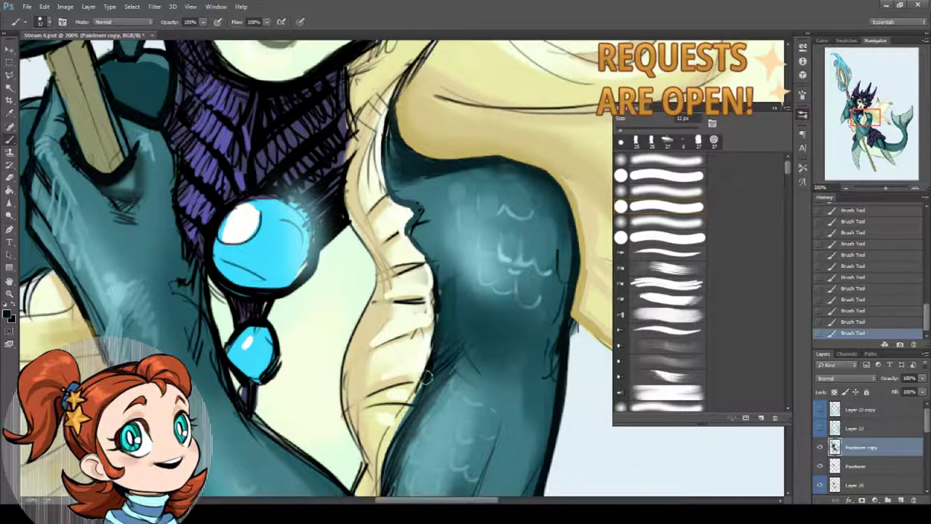
pyautogui.hotkey('ctrl', 'z')
pyautogui.moveTo(422, 399); pyautogui.dragTo(436, 320)
pyautogui.moveTo(418, 422); pyautogui.dragTo(436, 316)
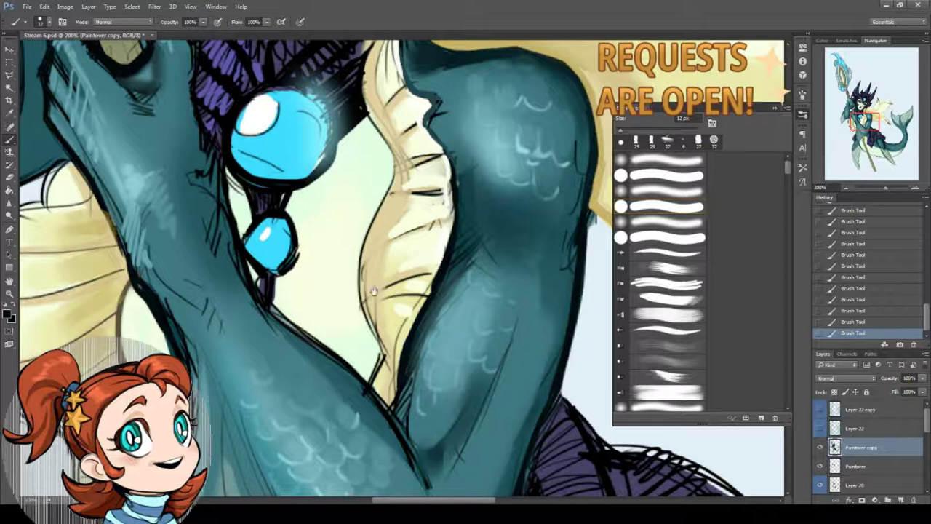
# Clean up the sketchy outer edge of the chest ruffle with sampled cream and tan colours using a 12 px round brush
pyautogui.scroll(2, 374, 291)
pyautogui.keyDown('alt'); pyautogui.click(364, 339); pyautogui.keyUp('alt')
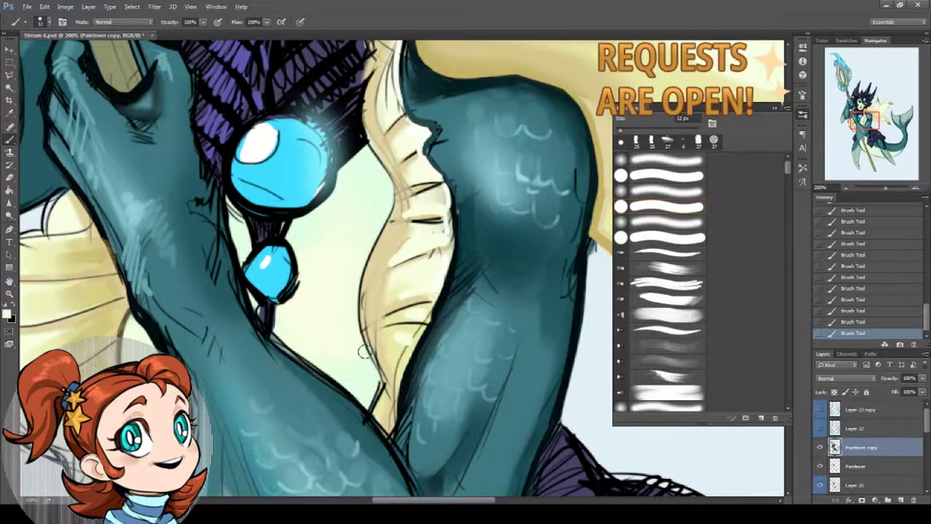
pyautogui.moveTo(388, 328); pyautogui.dragTo(349, 266)
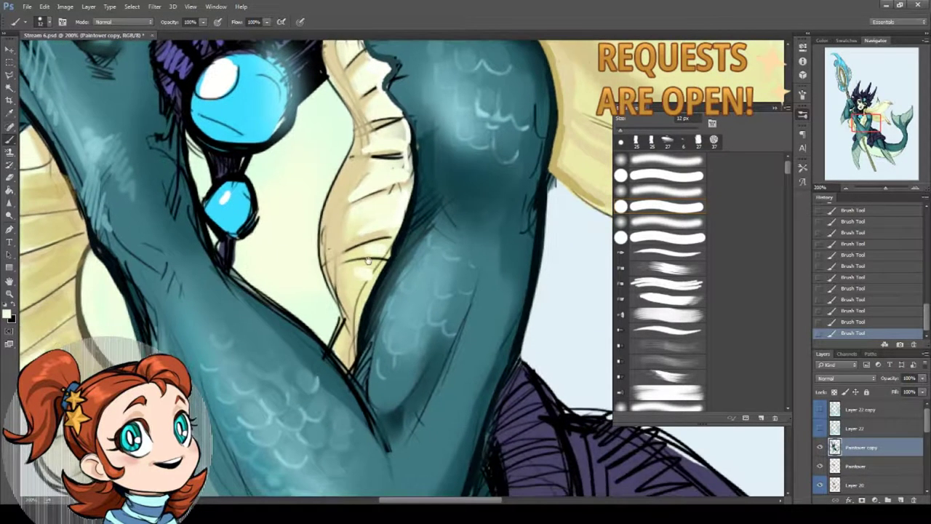
pyautogui.keyDown('alt'); pyautogui.click(329, 246); pyautogui.keyUp('alt')
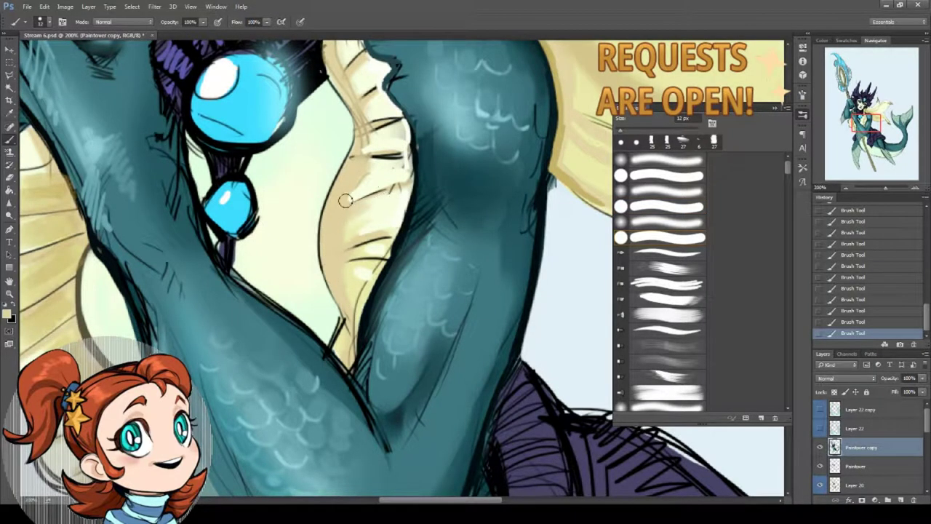
pyautogui.moveTo(314, 143)
pyautogui.mouseDown()
pyautogui.moveTo(314, 267)
pyautogui.moveTo(317, 256)
pyautogui.mouseUp()
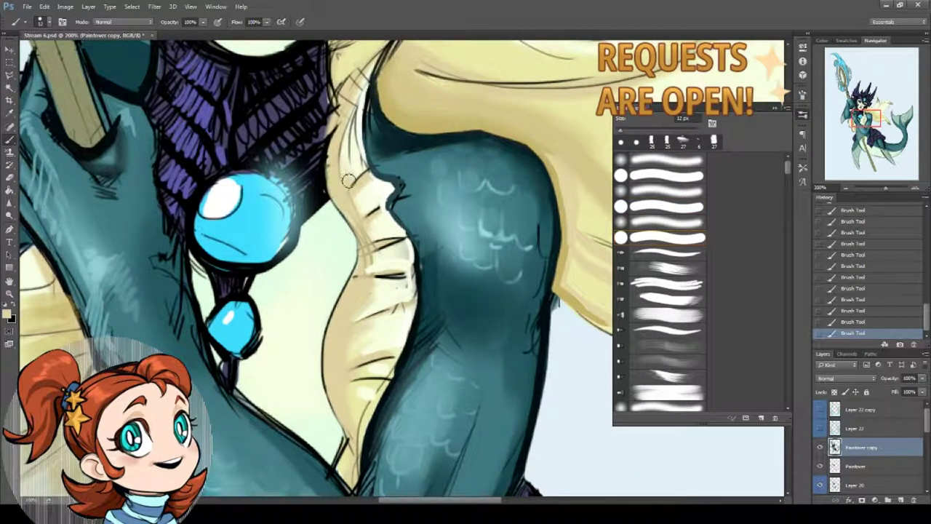
# Choose a brighter pale yellow as the foreground colour and paint highlights on the folds of the chest ruffle
pyautogui.click(7, 314)
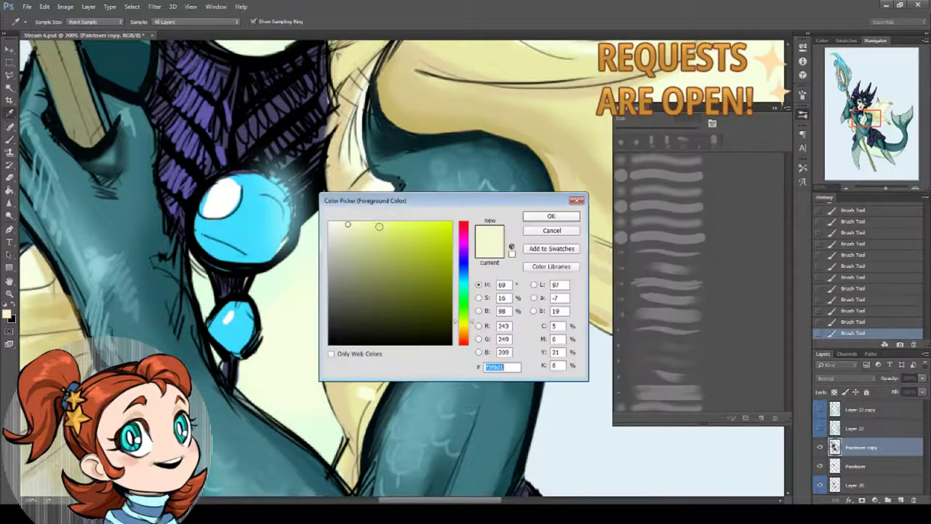
pyautogui.click(551, 216)
pyautogui.moveTo(379, 288)
pyautogui.mouseDown()
pyautogui.moveTo(368, 298)
pyautogui.moveTo(390, 284)
pyautogui.moveTo(344, 318)
pyautogui.moveTo(377, 327)
pyautogui.moveTo(355, 352)
pyautogui.mouseUp()
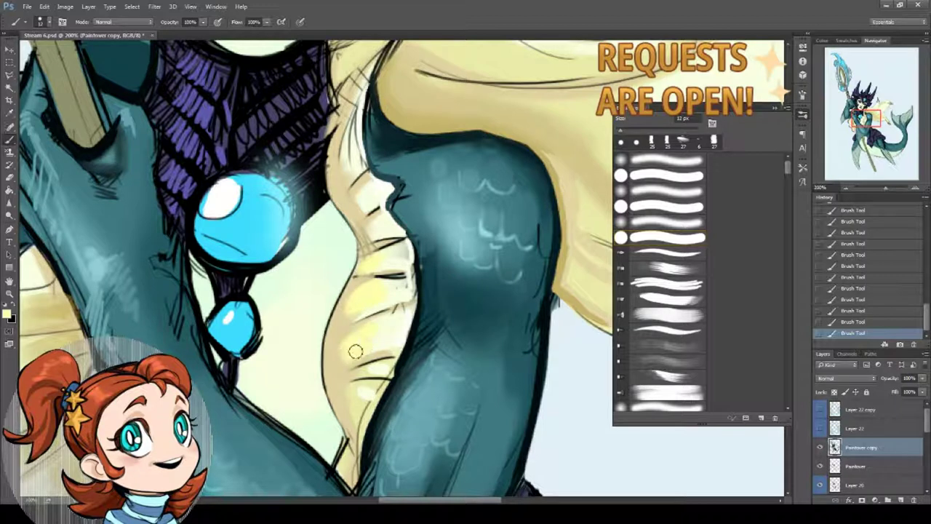
pyautogui.moveTo(349, 407); pyautogui.dragTo(367, 293)
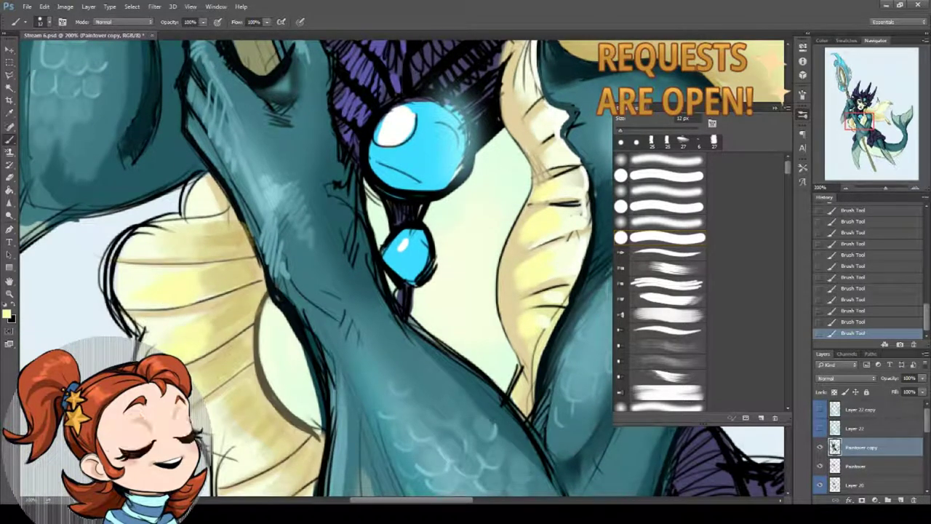
# Paint bright yellow and near-white highlights between the ribs and along the outer edge of the large frill beside the forearm
pyautogui.moveTo(193, 350); pyautogui.dragTo(280, 354)
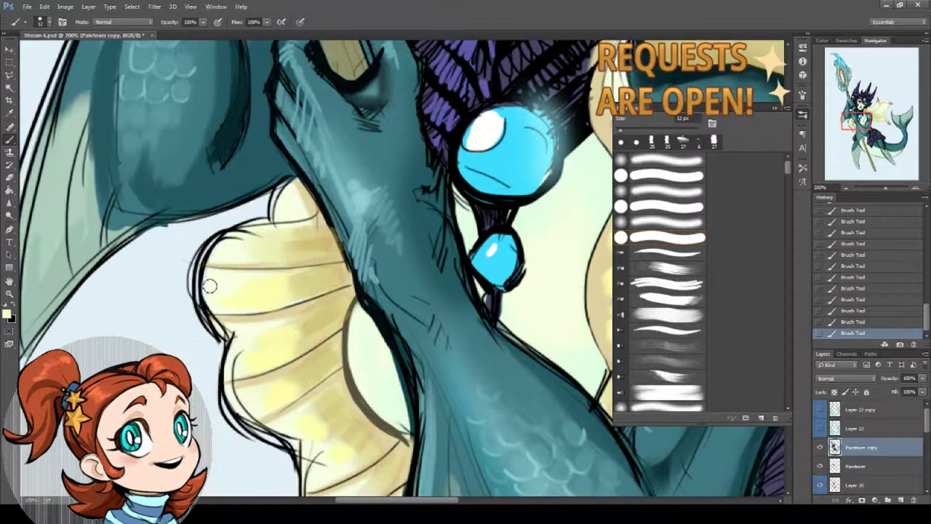
pyautogui.moveTo(209, 285)
pyautogui.mouseDown()
pyautogui.moveTo(218, 259)
pyautogui.moveTo(244, 247)
pyautogui.moveTo(237, 251)
pyautogui.mouseUp()
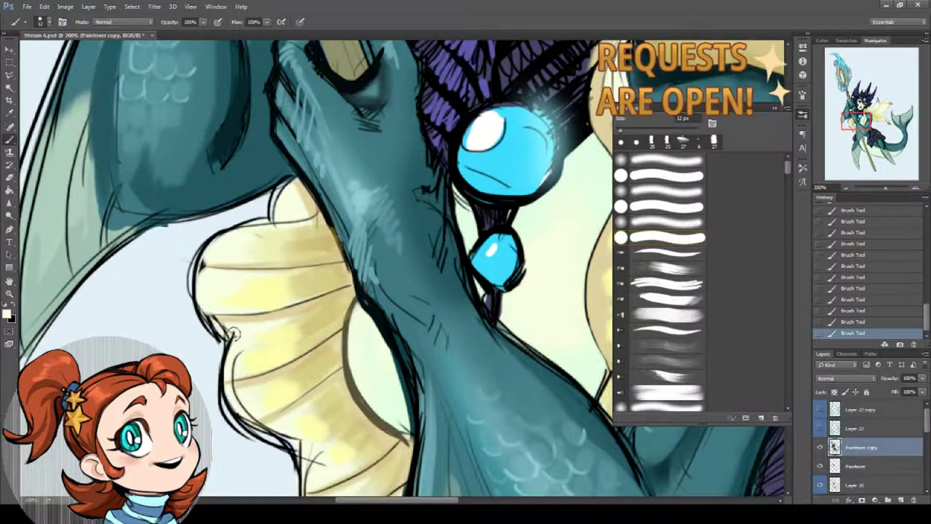
pyautogui.moveTo(232, 333)
pyautogui.mouseDown()
pyautogui.moveTo(231, 391)
pyautogui.moveTo(283, 429)
pyautogui.mouseUp()
pyautogui.scroll(-3, 282, 430)
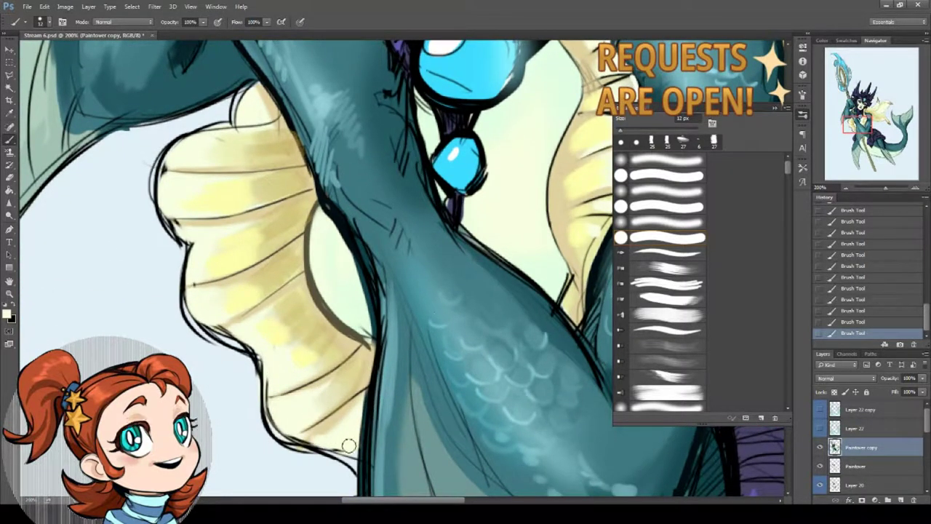
# Cover the stray lines where the chest ruffle's lower tip meets the forearm, using sampled teal and a 12 px round brush
pyautogui.scroll(2, 291, 426)
pyautogui.hscroll(4, 291, 426)
pyautogui.press(']')
pyautogui.press(']')
pyautogui.press(']')
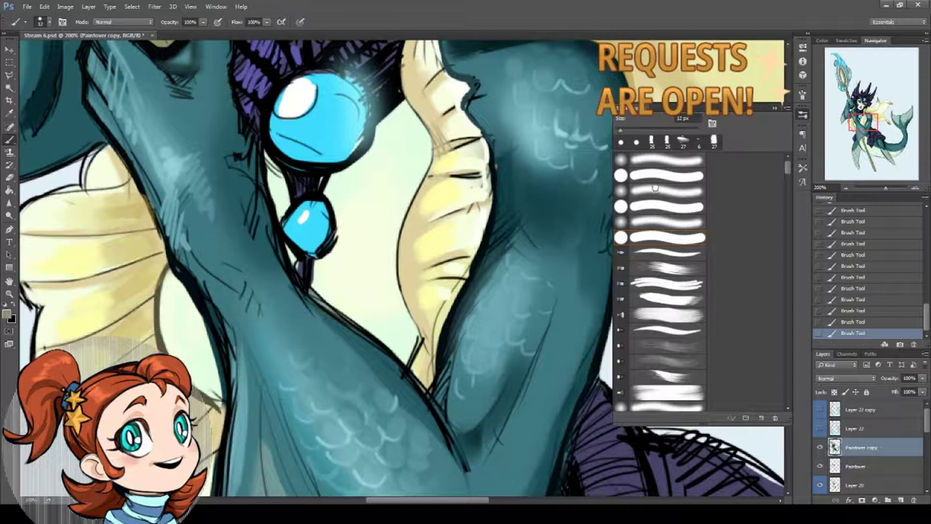
pyautogui.click(655, 188)
pyautogui.keyDown('alt'); pyautogui.click(385, 364); pyautogui.keyUp('alt')
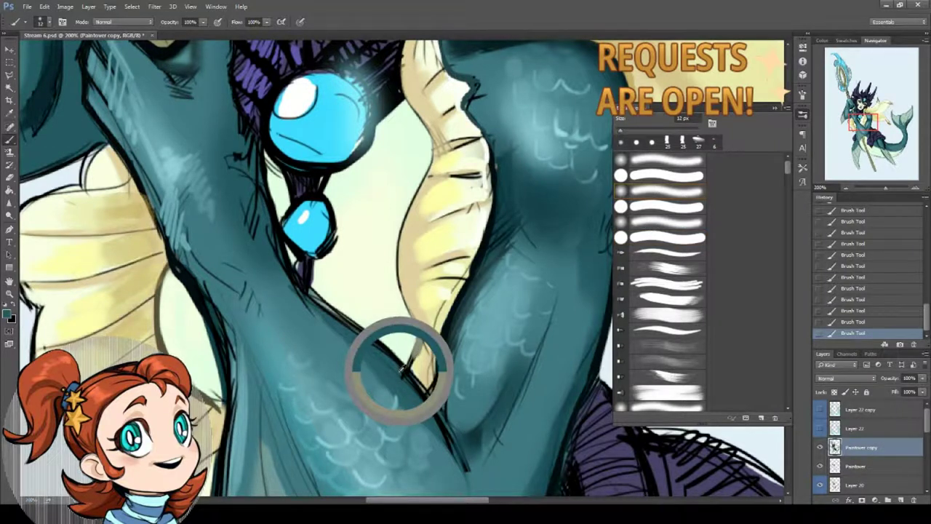
pyautogui.keyDown('alt'); pyautogui.click(401, 378); pyautogui.keyUp('alt')
pyautogui.moveTo(402, 374)
pyautogui.mouseDown()
pyautogui.moveTo(448, 438)
pyautogui.moveTo(390, 367)
pyautogui.moveTo(474, 491)
pyautogui.mouseUp()
pyautogui.moveTo(427, 398); pyautogui.dragTo(397, 303)
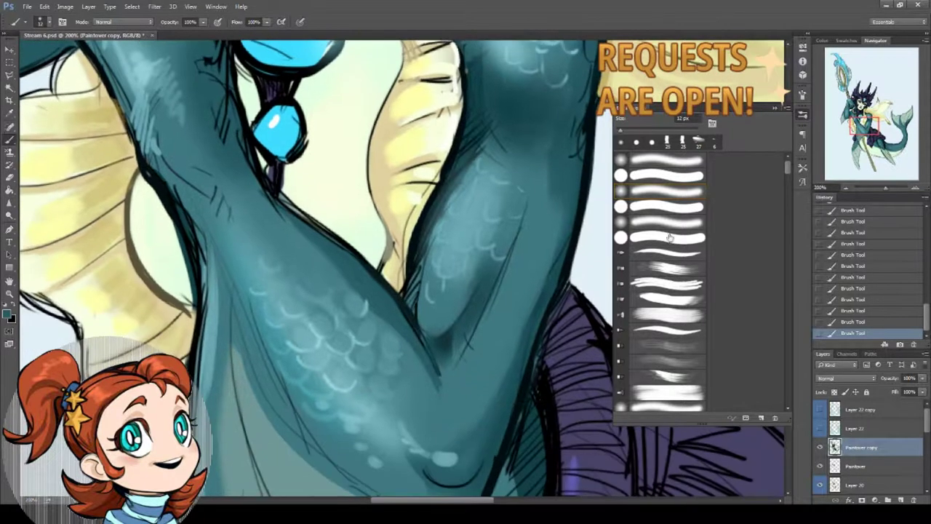
# Shade the inner elbow crease in dark teal with a 57 px soft round brush
pyautogui.rightClick(506, 324)
pyautogui.doubleClick(553, 447)
pyautogui.moveTo(416, 342); pyautogui.dragTo(453, 270)
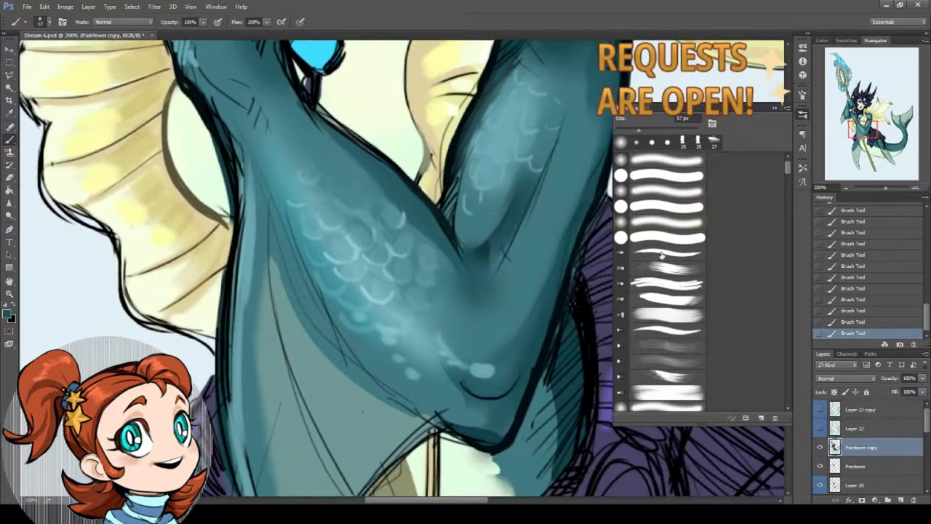
# Paint dark teal shading over the sketch lines along the forearm's underside with a 12 px hard round brush
pyautogui.rightClick(437, 269)
pyautogui.doubleClick(523, 270)
pyautogui.write('12')
pyautogui.press('Return')
pyautogui.moveTo(258, 185)
pyautogui.mouseDown()
pyautogui.moveTo(298, 305)
pyautogui.moveTo(440, 429)
pyautogui.mouseUp()
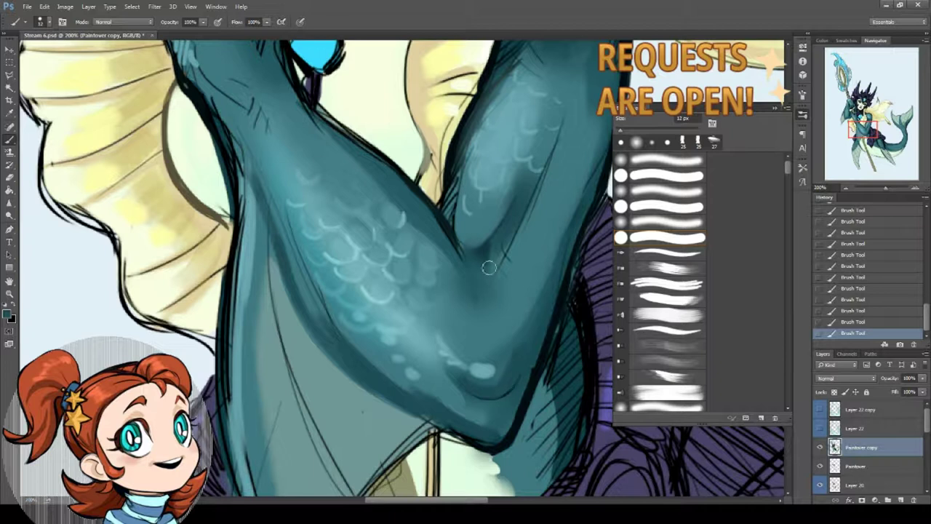
# Enlarge the hard round brush to 24 px and paint sampled teal over the sketch lines at the top of the arm fin
pyautogui.scroll(-3, 489, 267)
pyautogui.rightClick(333, 249)
pyautogui.moveTo(421, 261); pyautogui.dragTo(444, 261)
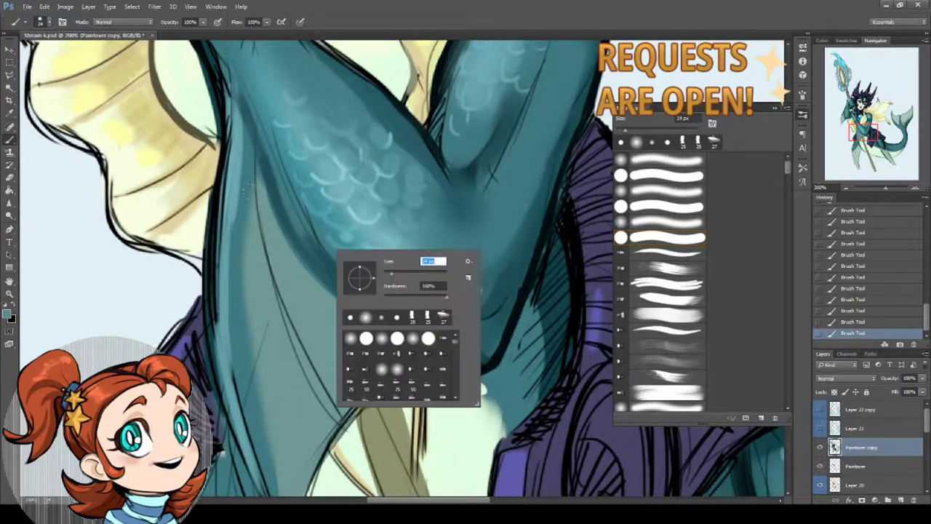
pyautogui.press('Return')
# Reduce the brush to 17 px and paint dark teal shading along the forearm's edge beside the large frill
pyautogui.rightClick(288, 224)
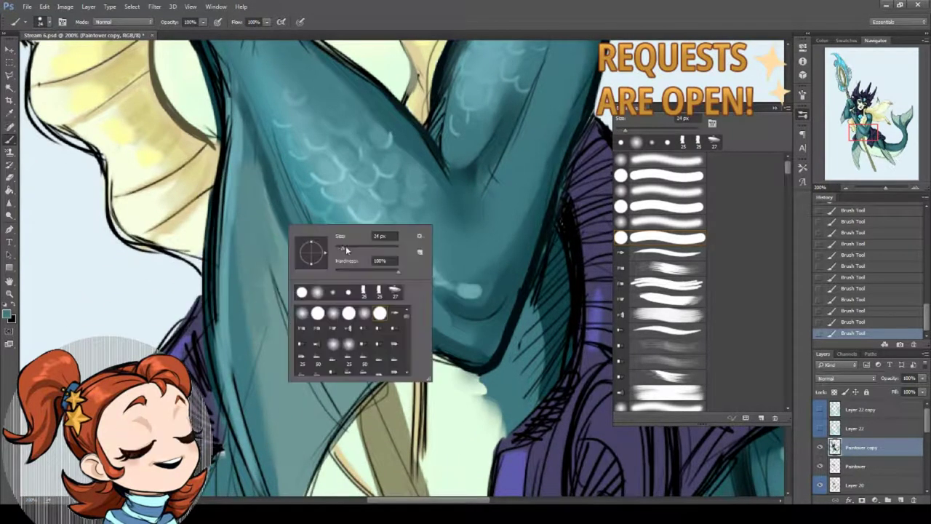
pyautogui.moveTo(386, 235); pyautogui.dragTo(373, 235)
pyautogui.press('Return')
pyautogui.scroll(3, 234, 129)
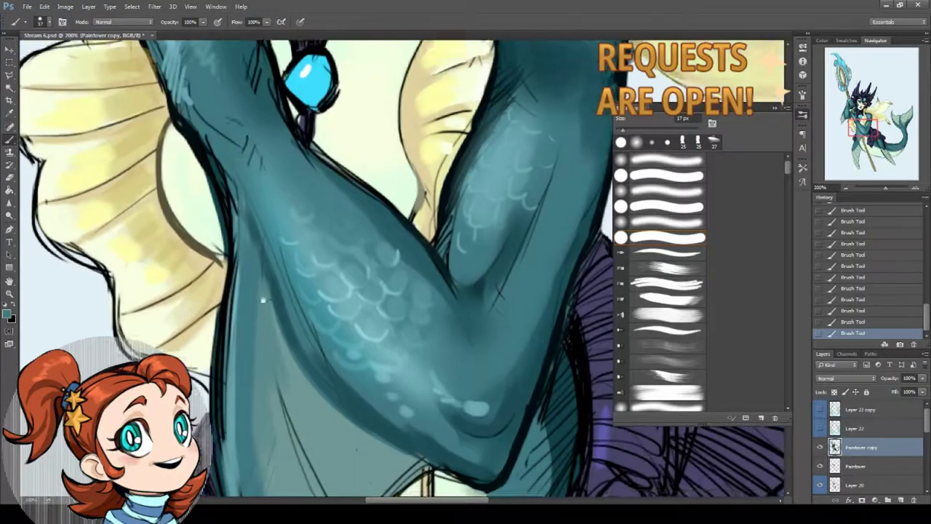
pyautogui.scroll(2, 225, 212)
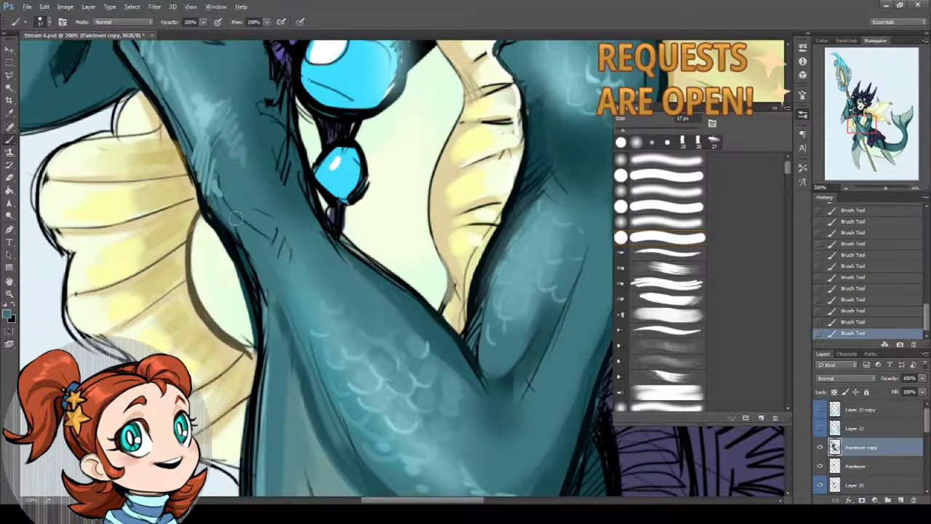
pyautogui.moveTo(232, 213); pyautogui.dragTo(284, 291)
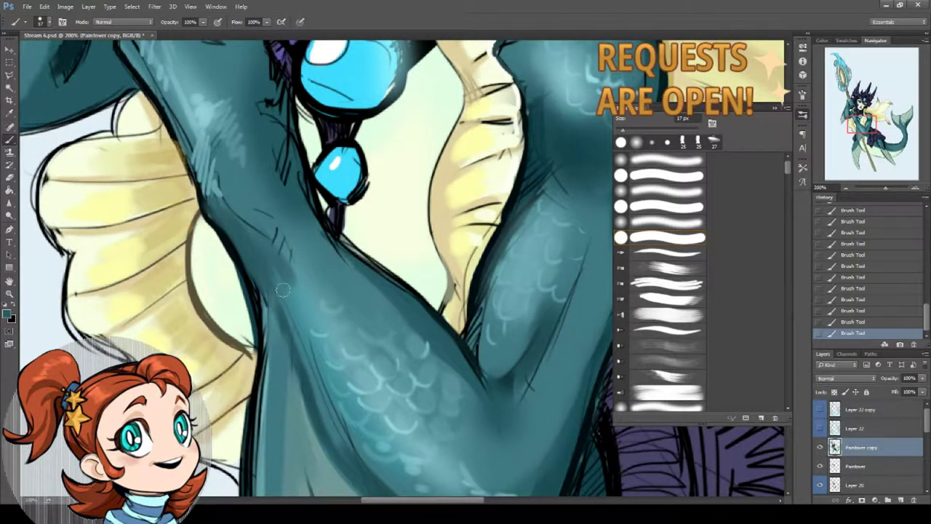
# Check the whole mermaid illustration and save the file
pyautogui.scroll(2, 240, 240)
pyautogui.scroll(-2, 240, 240)
pyautogui.press('z')
pyautogui.keyDown('alt'); pyautogui.click(263, 298); pyautogui.keyUp('alt')
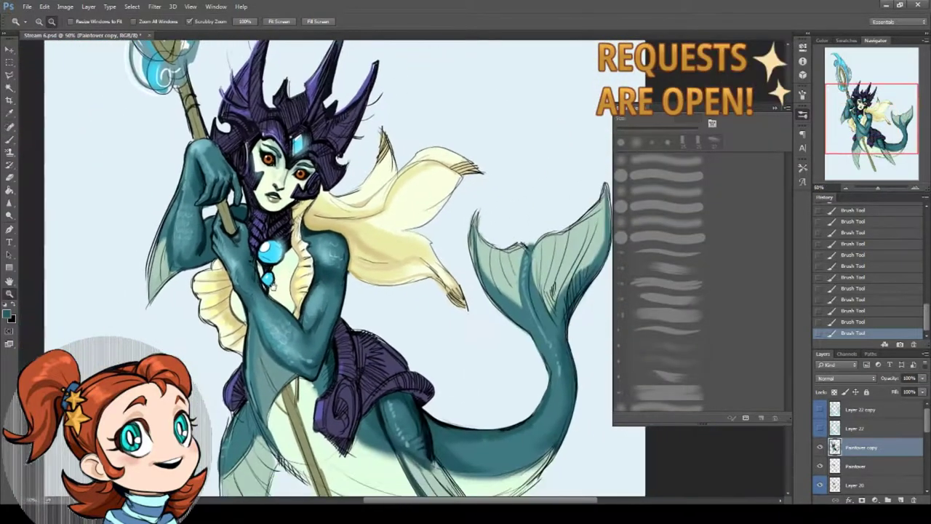
pyautogui.keyDown('alt'); pyautogui.click(271, 287); pyautogui.keyUp('alt')
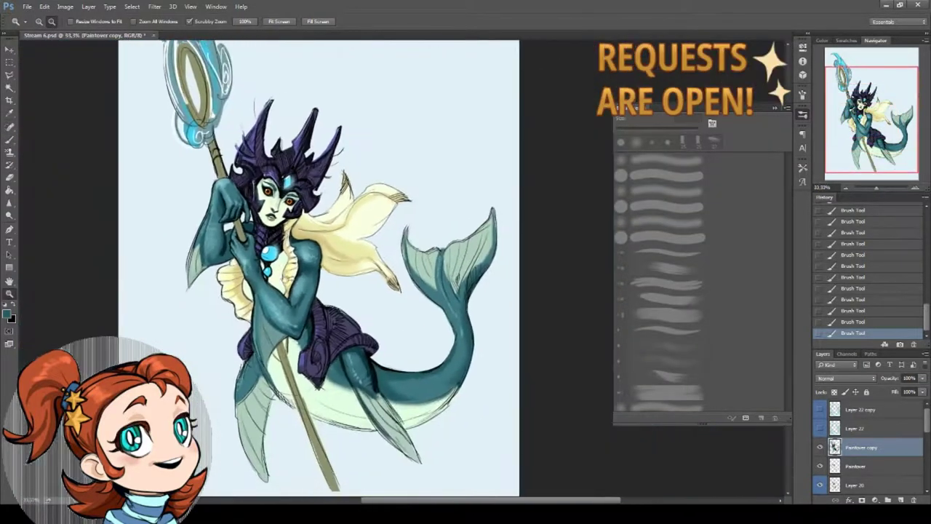
pyautogui.hotkey('ctrl', 's')
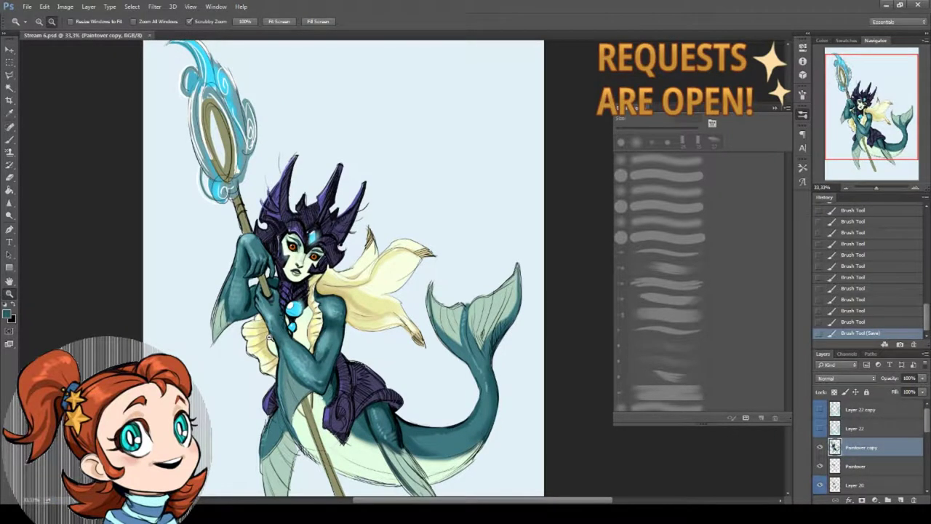
# Ink the arm fin's outer edge beside the torso in bold black with a 17 px hard round brush
pyautogui.scroll(-3, 263, 359)
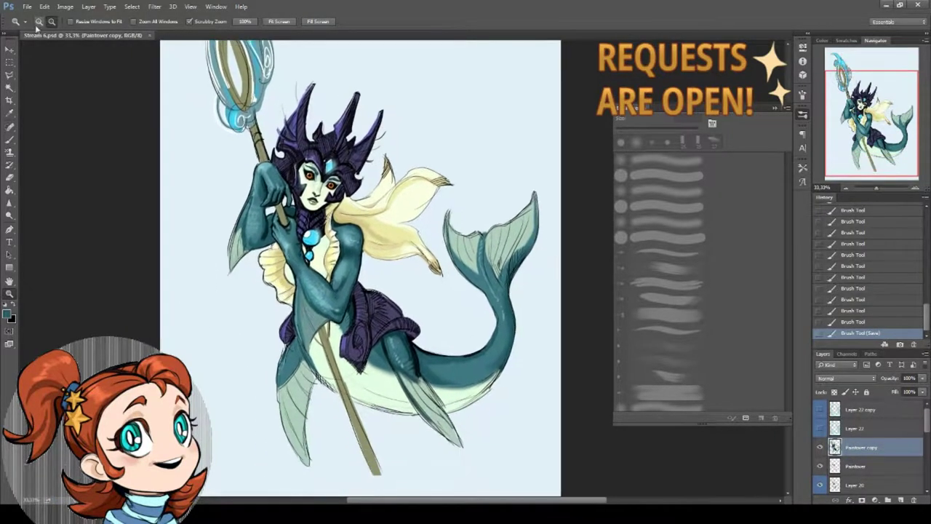
pyautogui.click(301, 316)
pyautogui.click(9, 139)
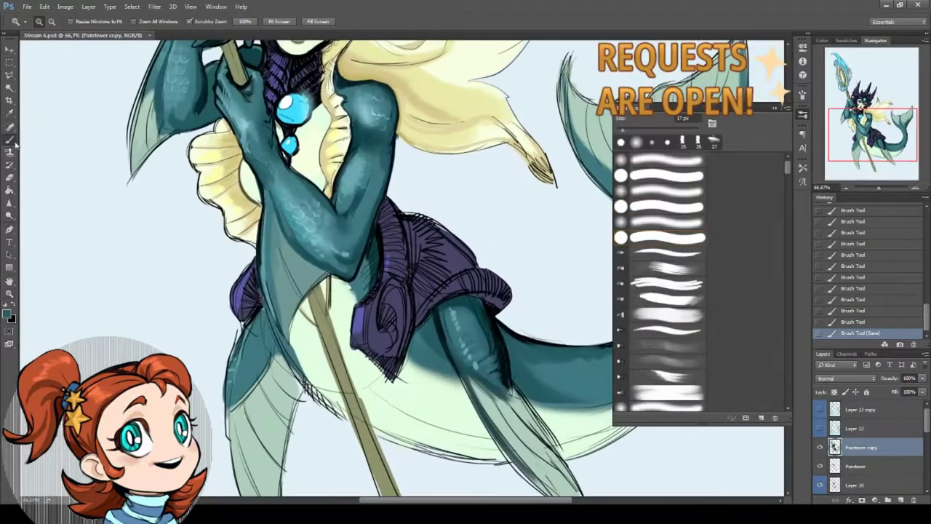
pyautogui.keyDown('alt'); pyautogui.click(336, 309); pyautogui.keyUp('alt')
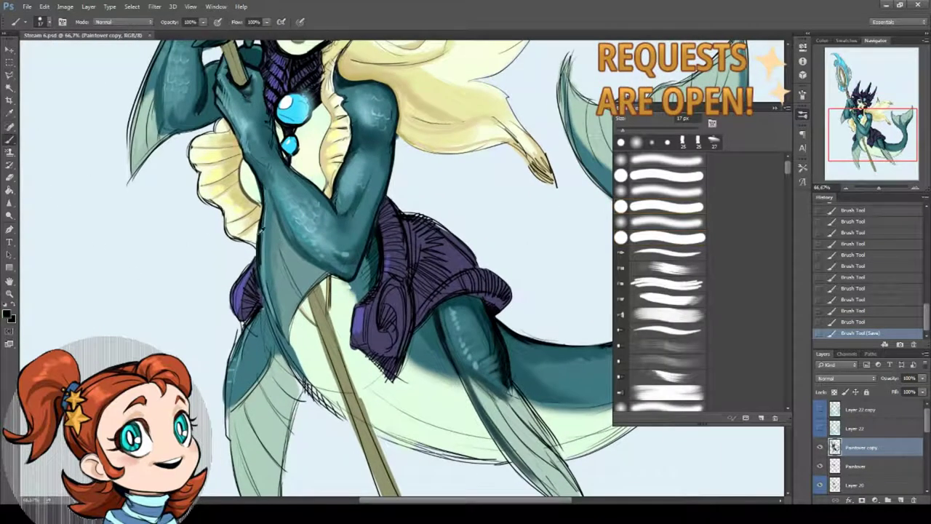
pyautogui.moveTo(266, 207)
pyautogui.mouseDown()
pyautogui.moveTo(268, 277)
pyautogui.moveTo(306, 367)
pyautogui.mouseUp()
pyautogui.moveTo(270, 306)
pyautogui.mouseDown()
pyautogui.moveTo(309, 369)
pyautogui.moveTo(268, 291)
pyautogui.mouseUp()
# Cover the sketch lines around the arm fin's tip with sampled body colours and refine the hip's outer outline below the purple wrap
pyautogui.keyDown('alt'); pyautogui.click(298, 365); pyautogui.keyUp('alt')
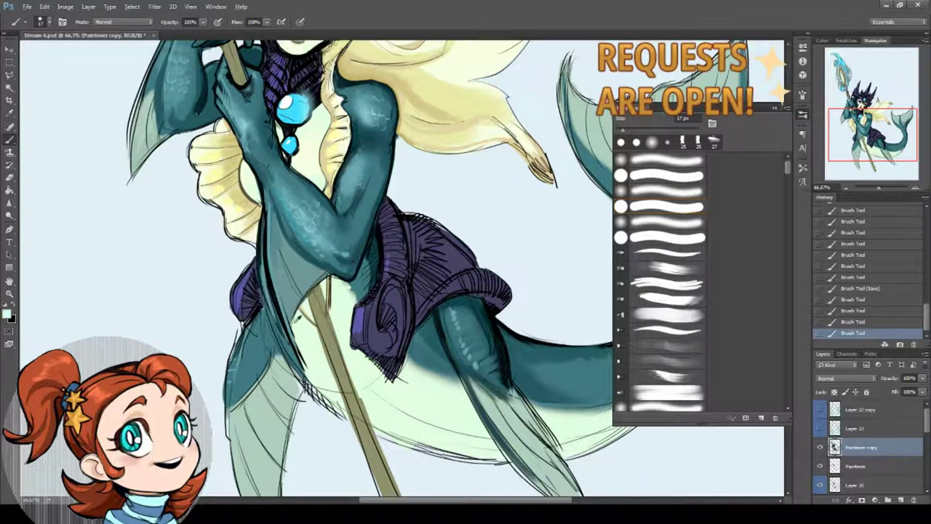
pyautogui.moveTo(297, 318)
pyautogui.mouseDown()
pyautogui.moveTo(277, 305)
pyautogui.moveTo(306, 367)
pyautogui.mouseUp()
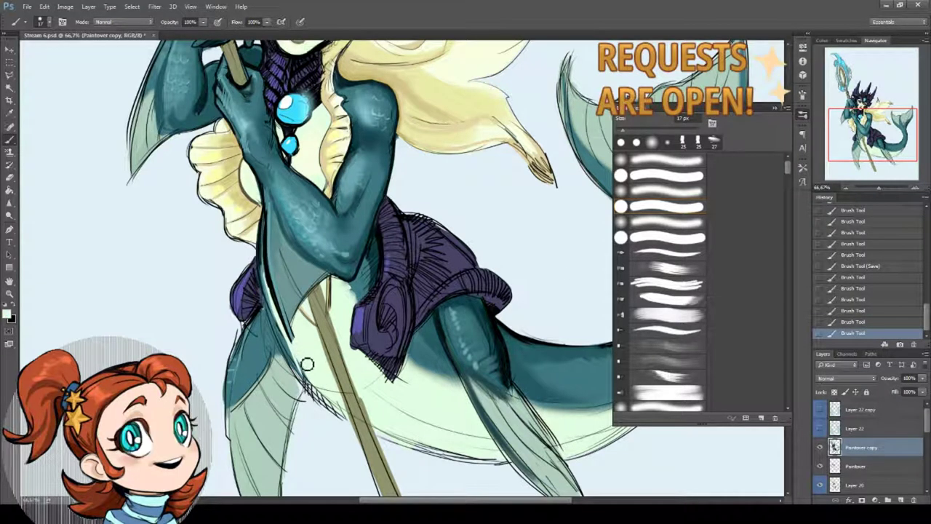
pyautogui.moveTo(266, 261); pyautogui.dragTo(295, 358)
pyautogui.moveTo(270, 285)
pyautogui.mouseDown()
pyautogui.moveTo(317, 343)
pyautogui.moveTo(313, 382)
pyautogui.moveTo(338, 318)
pyautogui.mouseUp()
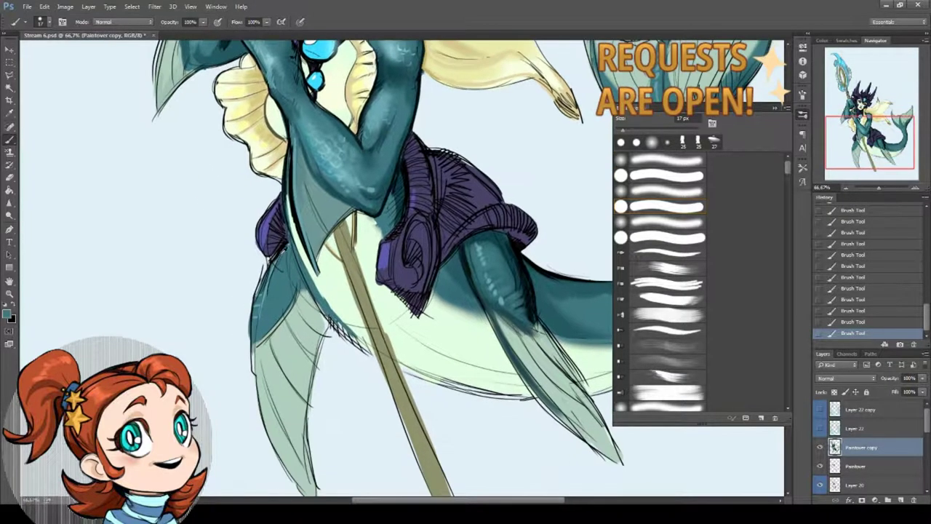
pyautogui.keyDown('alt'); pyautogui.click(277, 266); pyautogui.keyUp('alt')
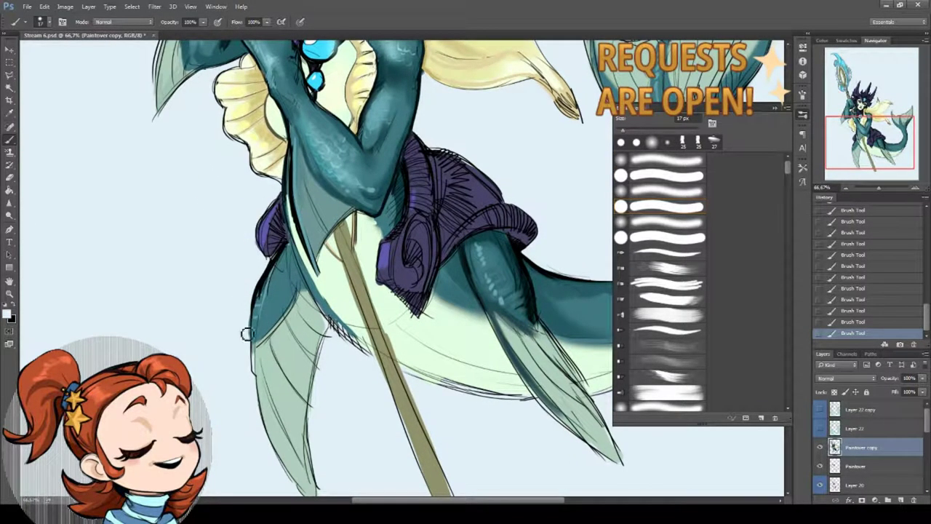
# Paint grey-green shading along the belly's lower edge and cover its black sketch outline with the background colour, redoing one stroke
pyautogui.scroll(1, 420, 306)
pyautogui.hscroll(1, 421, 305)
pyautogui.scroll(-1, 420, 306)
pyautogui.hscroll(2, 407, 291)
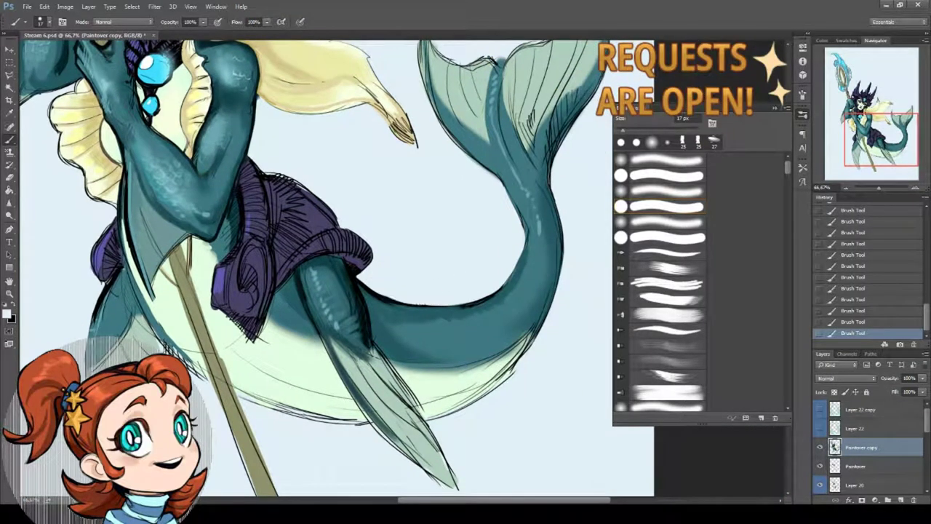
pyautogui.scroll(-2, 386, 294)
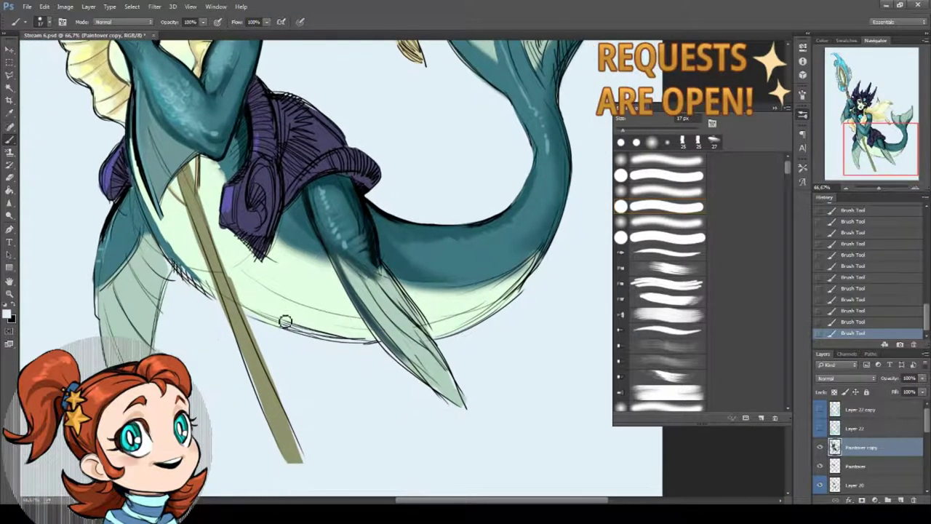
pyautogui.moveTo(339, 298); pyautogui.dragTo(270, 315)
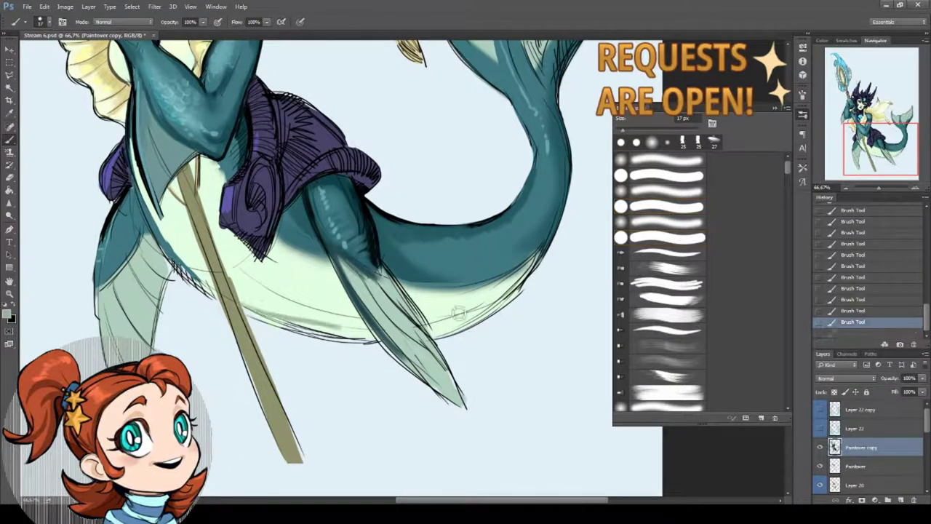
pyautogui.hotkey('ctrl', 'z')
pyautogui.moveTo(441, 339)
pyautogui.mouseDown()
pyautogui.moveTo(258, 315)
pyautogui.moveTo(384, 342)
pyautogui.moveTo(266, 316)
pyautogui.moveTo(352, 346)
pyautogui.mouseUp()
pyautogui.moveTo(456, 333); pyautogui.dragTo(528, 262)
pyautogui.moveTo(318, 347)
pyautogui.mouseDown()
pyautogui.moveTo(284, 334)
pyautogui.moveTo(379, 354)
pyautogui.mouseUp()
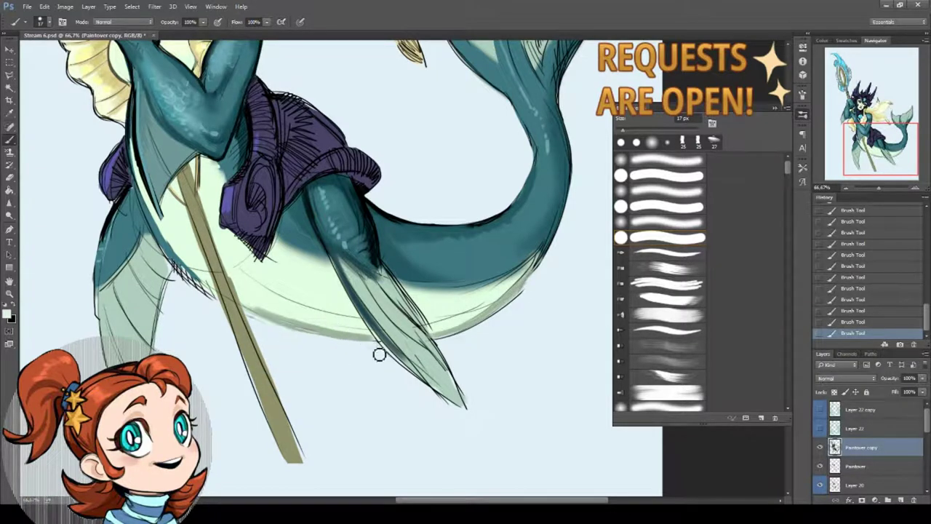
# Shade the belly below the purple wrap with soft grey-green using a hard round brush enlarged to 49 px, covering its inner sketch lines
pyautogui.rightClick(257, 304)
pyautogui.press('Escape')
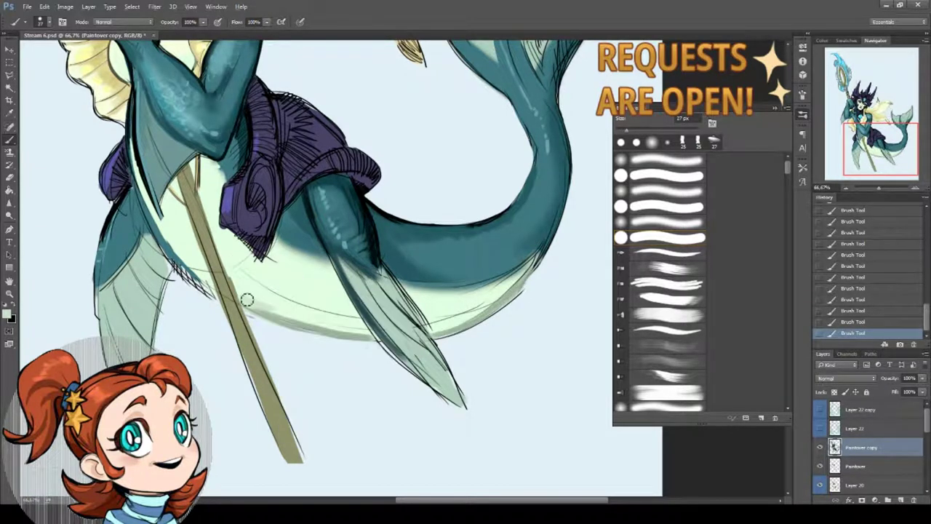
pyautogui.press(']')
pyautogui.rightClick(361, 324)
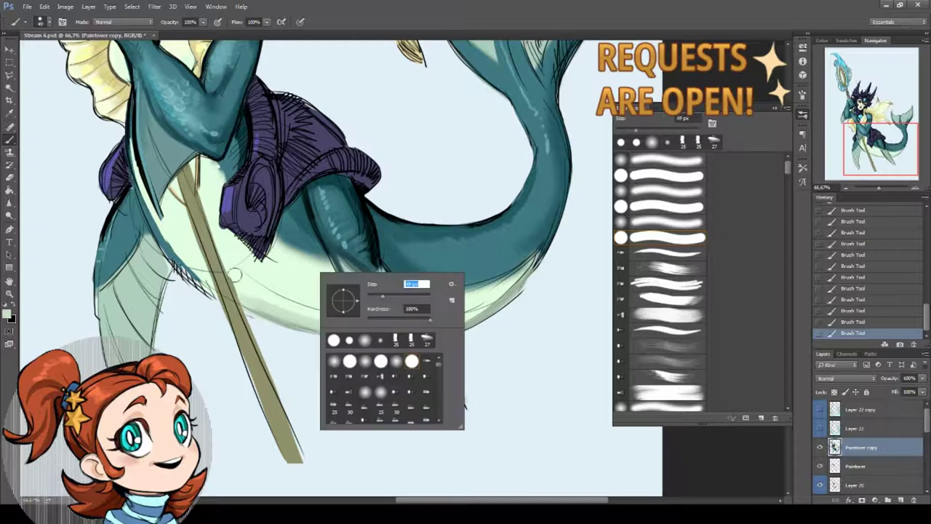
pyautogui.press('Escape')
pyautogui.moveTo(285, 270); pyautogui.dragTo(243, 304)
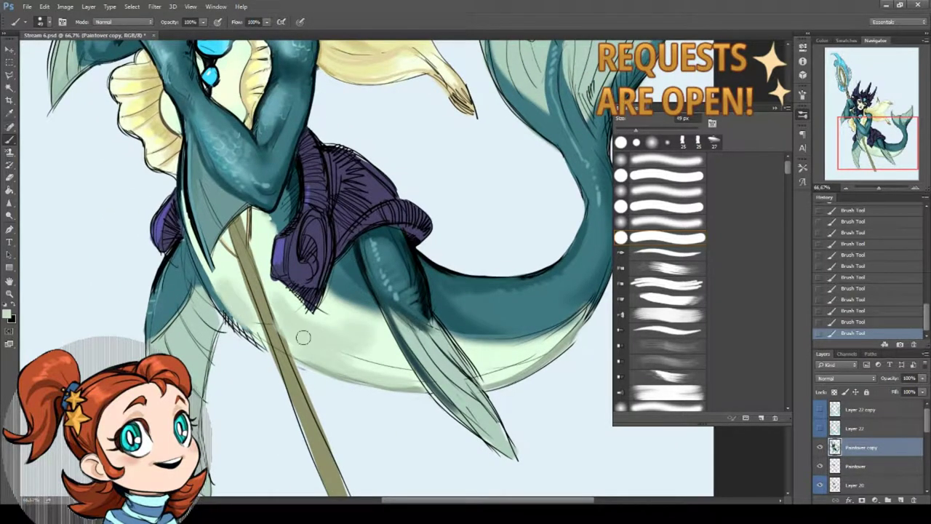
pyautogui.moveTo(335, 352)
pyautogui.mouseDown()
pyautogui.moveTo(402, 400)
pyautogui.moveTo(317, 343)
pyautogui.mouseUp()
# Dab small scales along the border between tail and belly at 29 px and paint pale highlights down the hip fin's lower edge
pyautogui.rightClick(509, 336)
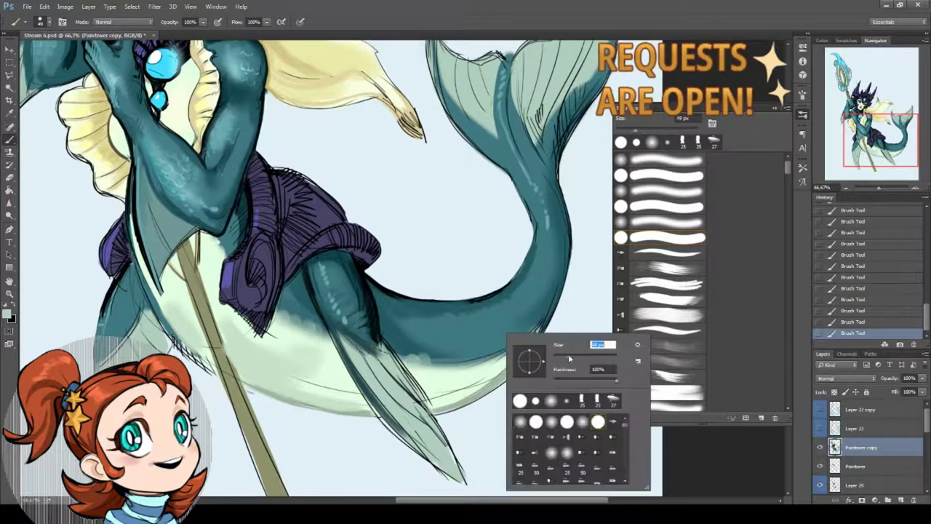
pyautogui.press('Escape')
pyautogui.rightClick(509, 335)
pyautogui.press('Escape')
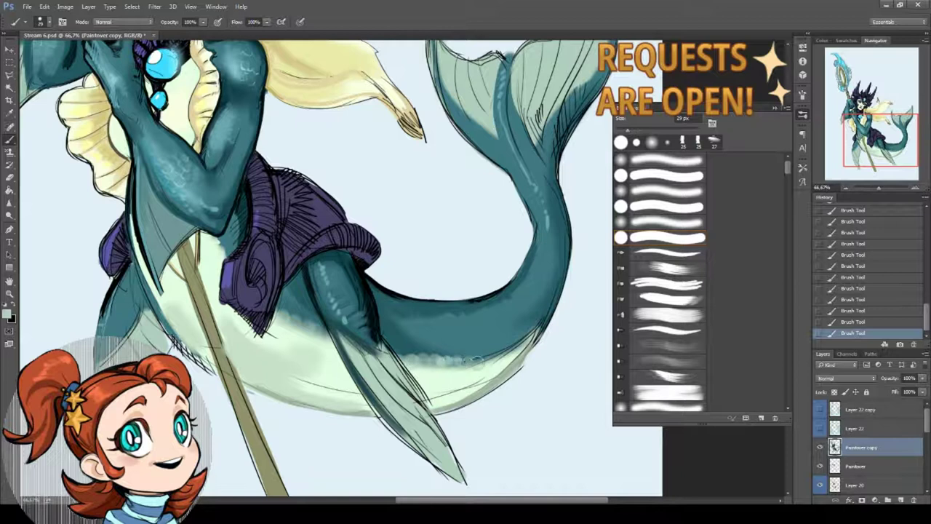
pyautogui.keyDown('alt'); pyautogui.click(466, 374); pyautogui.keyUp('alt')
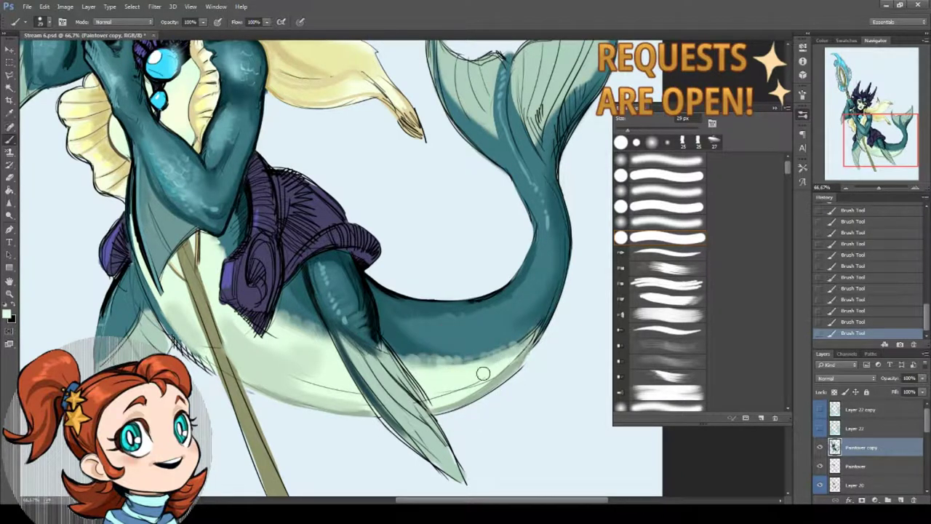
pyautogui.scroll(-2, 382, 321)
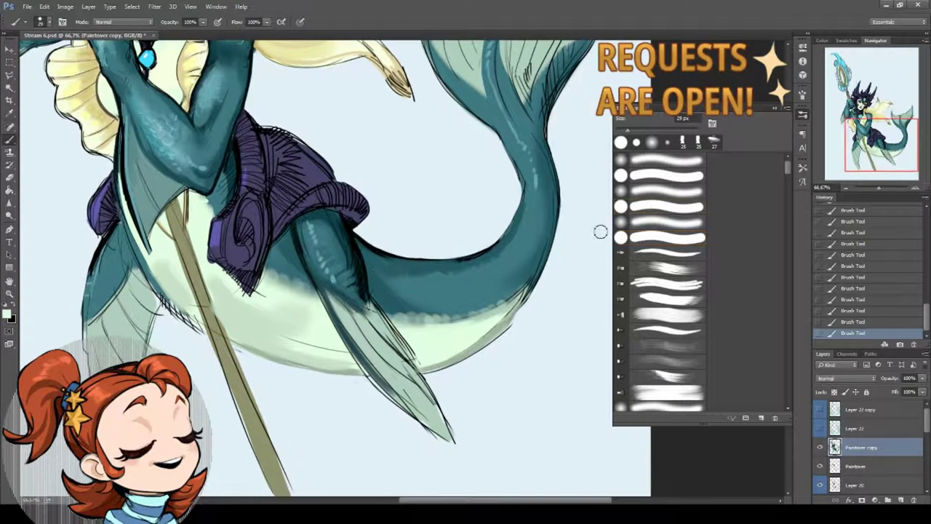
pyautogui.moveTo(365, 349); pyautogui.dragTo(399, 405)
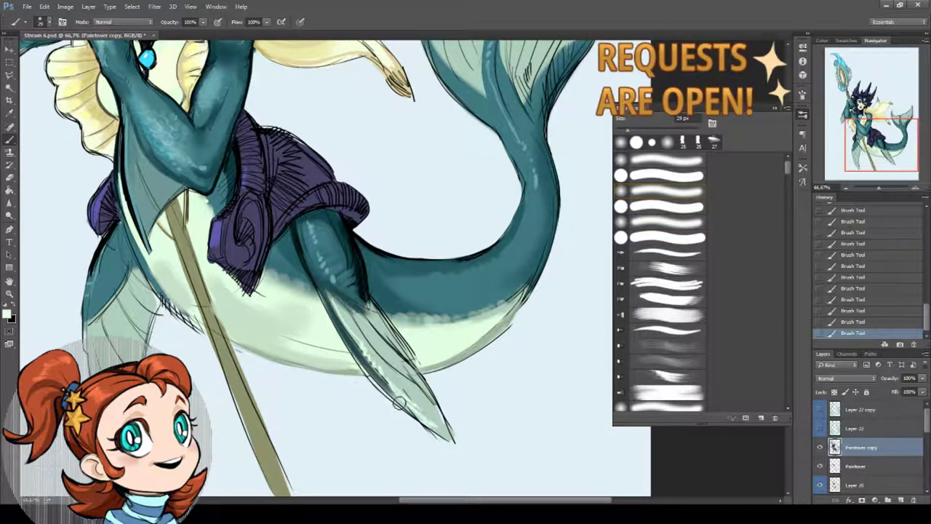
# Darken the purple wrap's front knot and the folds beside it with black at 29 px
pyautogui.scroll(5, 333, 268)
pyautogui.hscroll(-4, 332, 268)
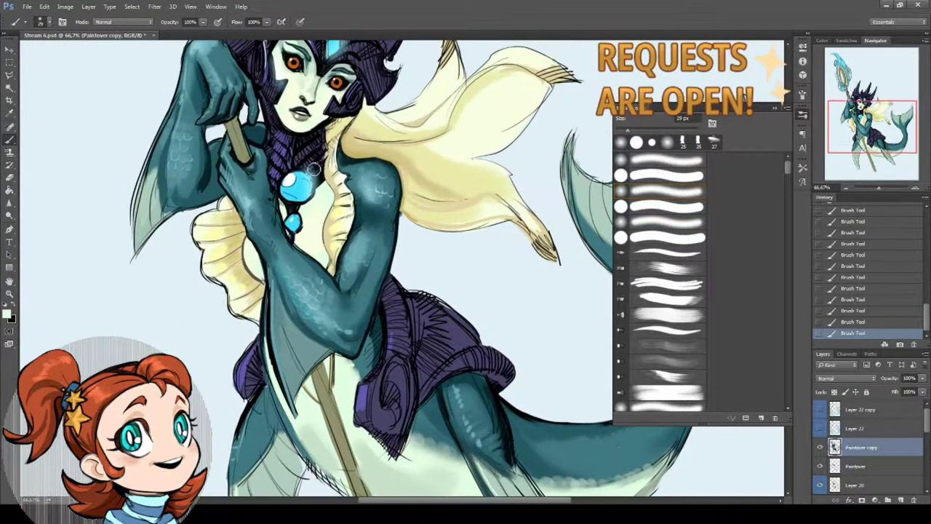
pyautogui.scroll(-2, 345, 205)
pyautogui.hscroll(3, 345, 205)
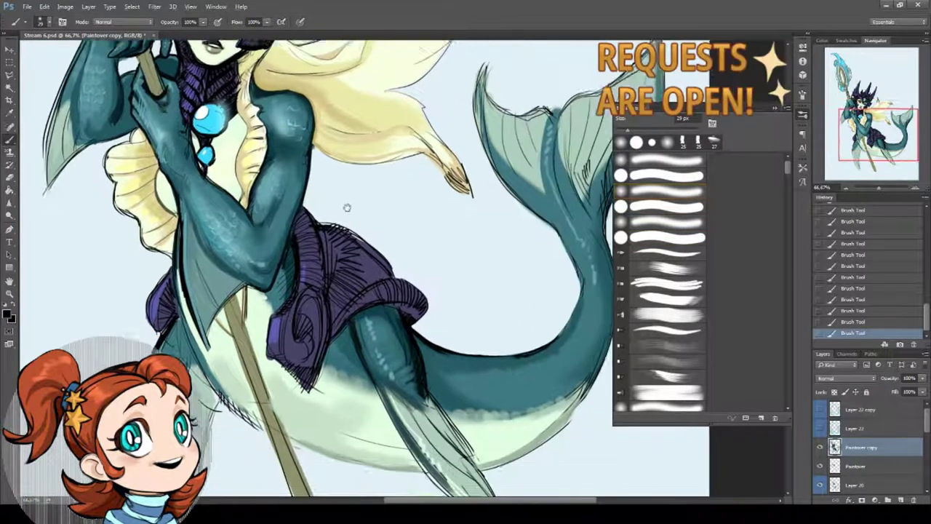
pyautogui.moveTo(281, 357); pyautogui.dragTo(304, 369)
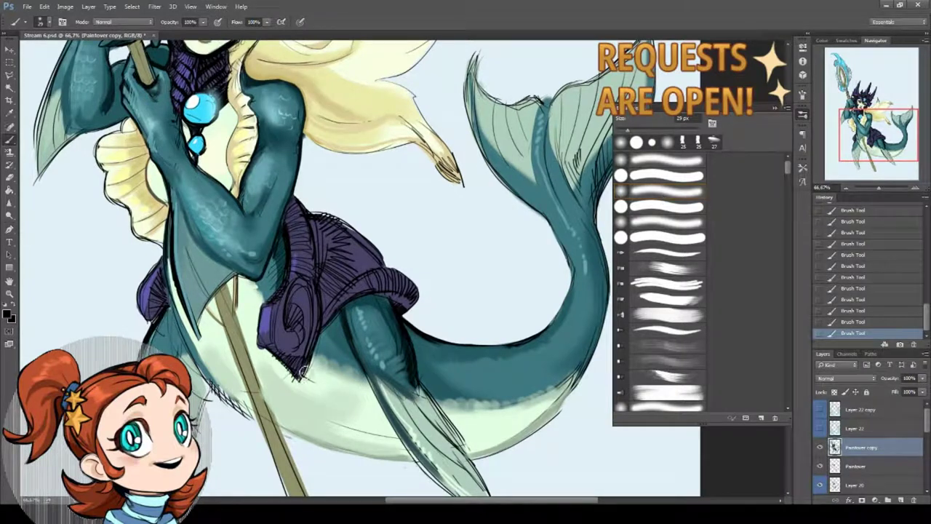
pyautogui.moveTo(291, 326); pyautogui.dragTo(295, 313)
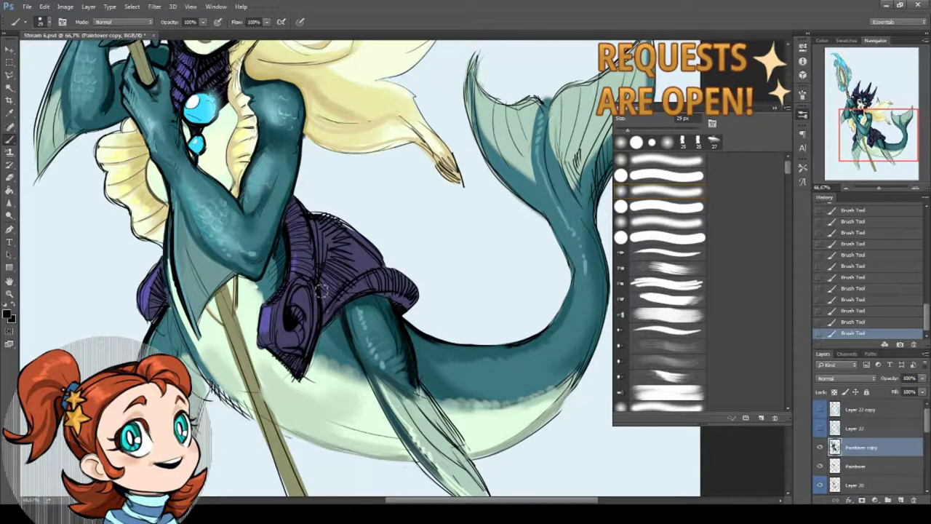
pyautogui.moveTo(320, 290)
pyautogui.mouseDown()
pyautogui.moveTo(329, 309)
pyautogui.moveTo(342, 287)
pyautogui.moveTo(314, 267)
pyautogui.mouseUp()
pyautogui.press('.')
pyautogui.press('.')
pyautogui.press('.')
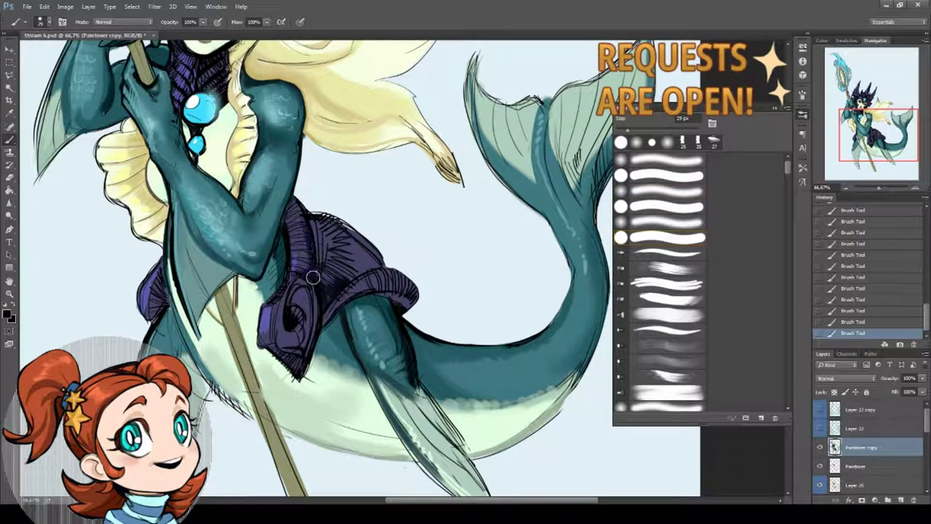
# Deepen the shadow in the wrap's central folds over the hip with black using a 54 px hard round brush
pyautogui.rightClick(374, 251)
pyautogui.moveTo(441, 264); pyautogui.dragTo(470, 264)
pyautogui.press('Return')
pyautogui.moveTo(320, 258); pyautogui.dragTo(321, 302)
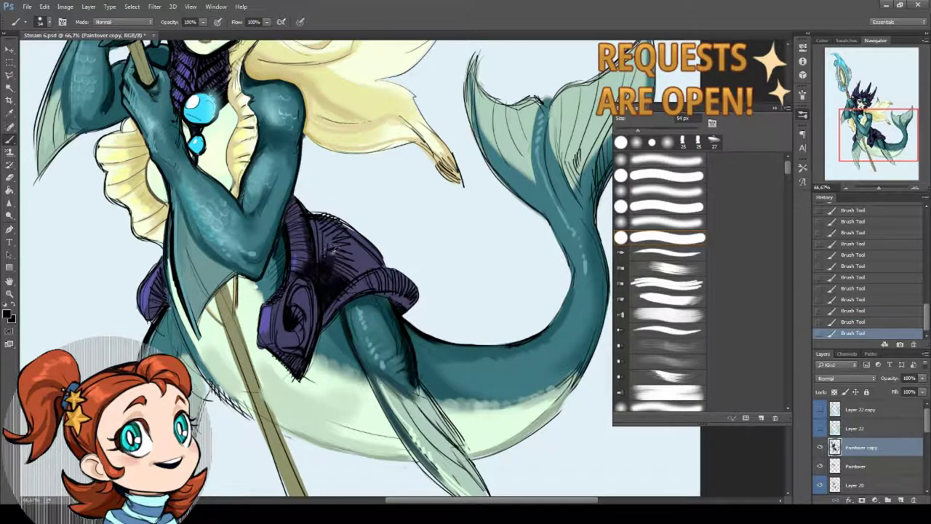
pyautogui.rightClick(437, 278)
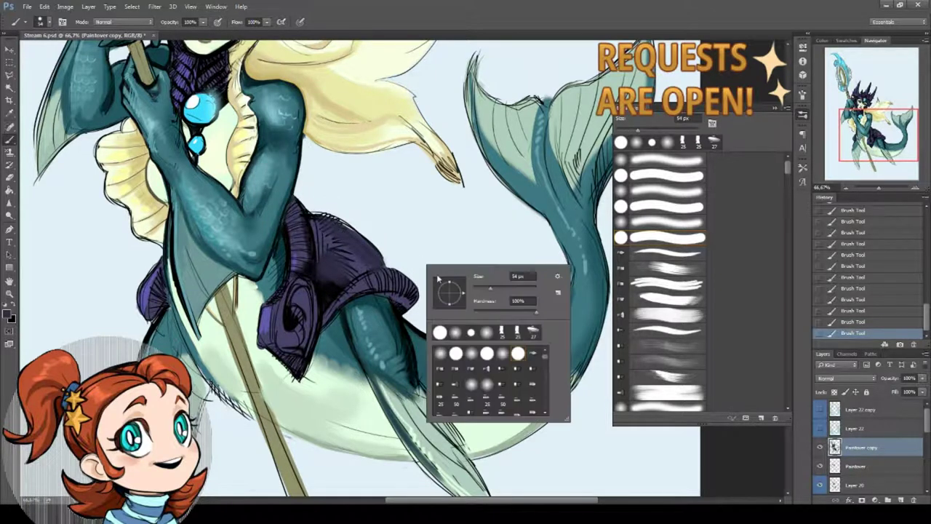
pyautogui.press('Return')
# Refine the wrap's rolled lower rim at 17 px with black and sampled purple, undoing the last two strokes
pyautogui.press('.')
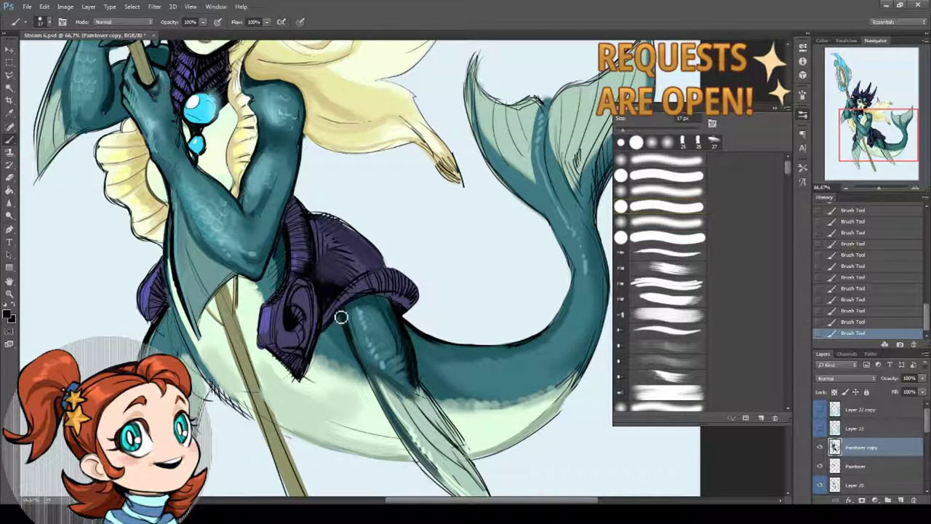
pyautogui.press('.')
pyautogui.keyDown('alt'); pyautogui.click(411, 297); pyautogui.keyUp('alt')
pyautogui.press('.')
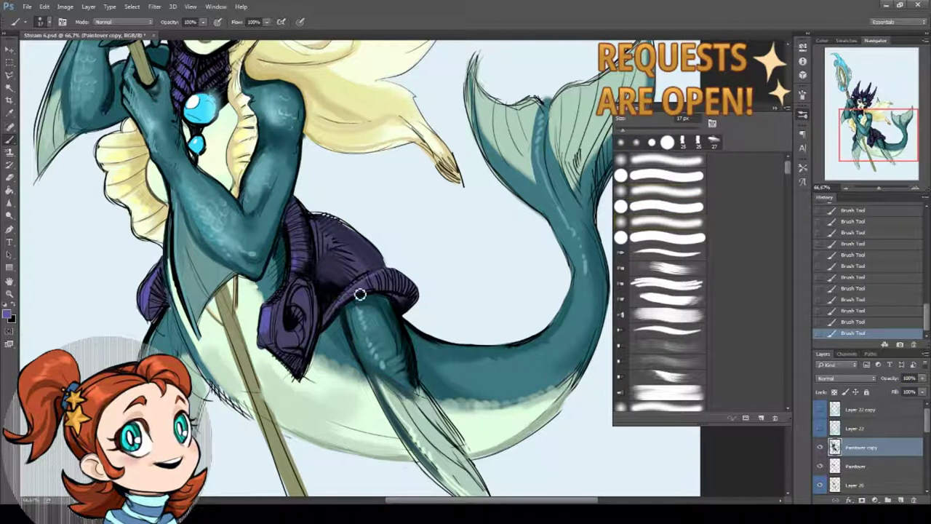
pyautogui.hotkey('ctrl', 'z')
pyautogui.hotkey('ctrl', 'z')
pyautogui.hscroll(-1, 349, 272)
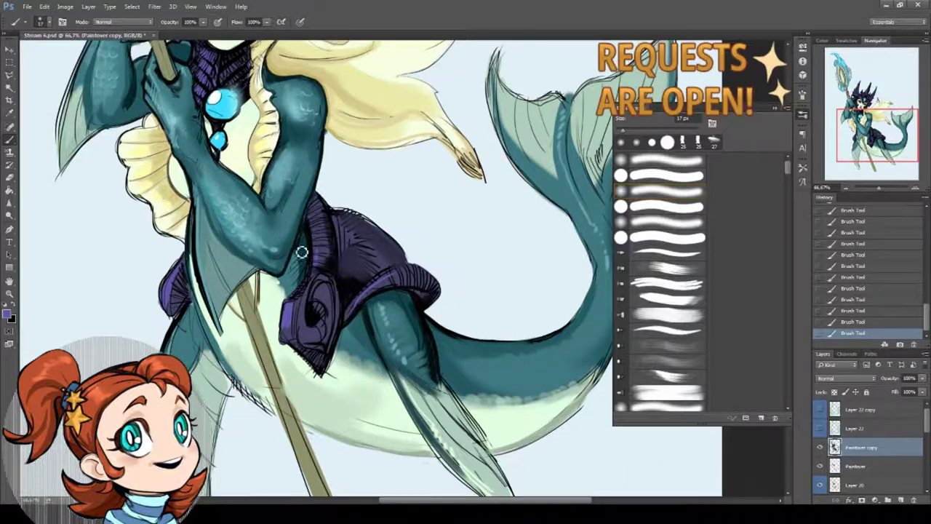
# Paint purple highlight strokes on the wrap's hip panel and blend its shadowed fold with a sampled dark purple
pyautogui.scroll(1, 311, 293)
pyautogui.hscroll(-1, 311, 293)
pyautogui.press('.')
pyautogui.press('.')
pyautogui.press('.')
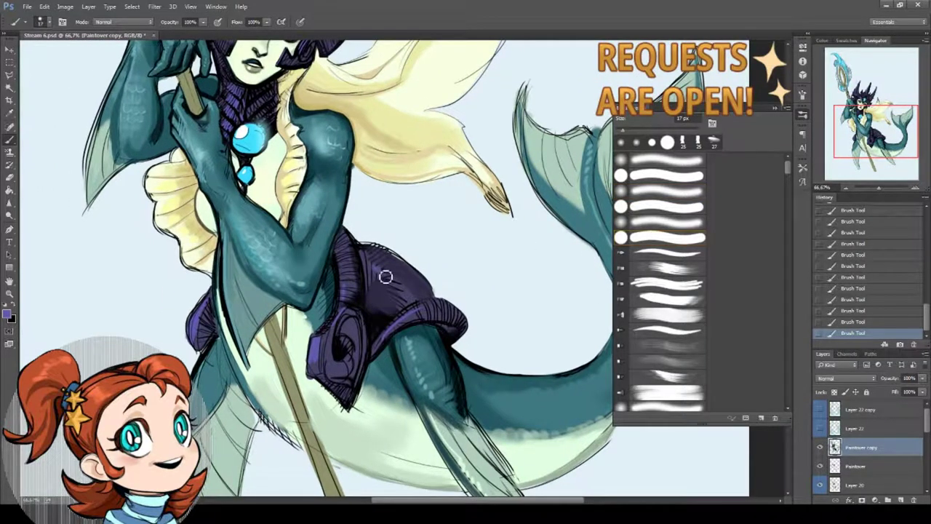
pyautogui.keyDown('alt'); pyautogui.click(373, 308); pyautogui.keyUp('alt')
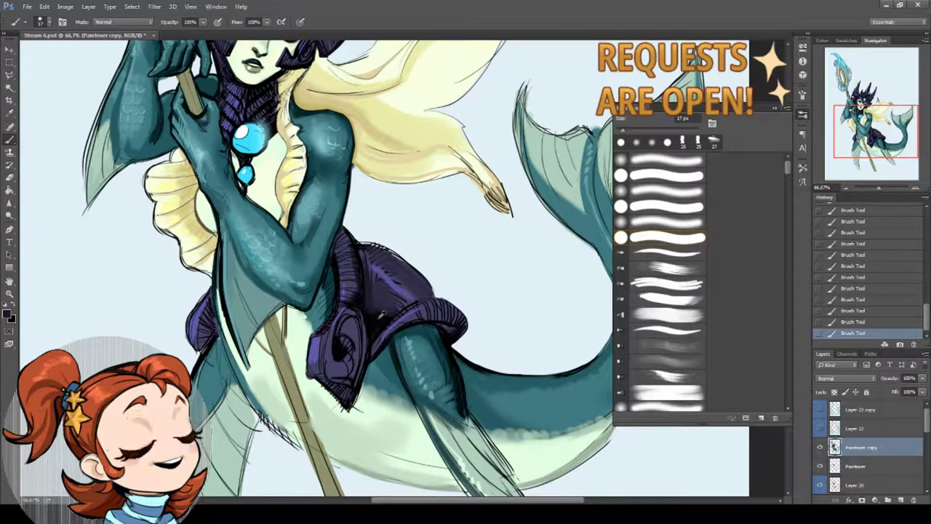
pyautogui.moveTo(368, 291); pyautogui.dragTo(386, 295)
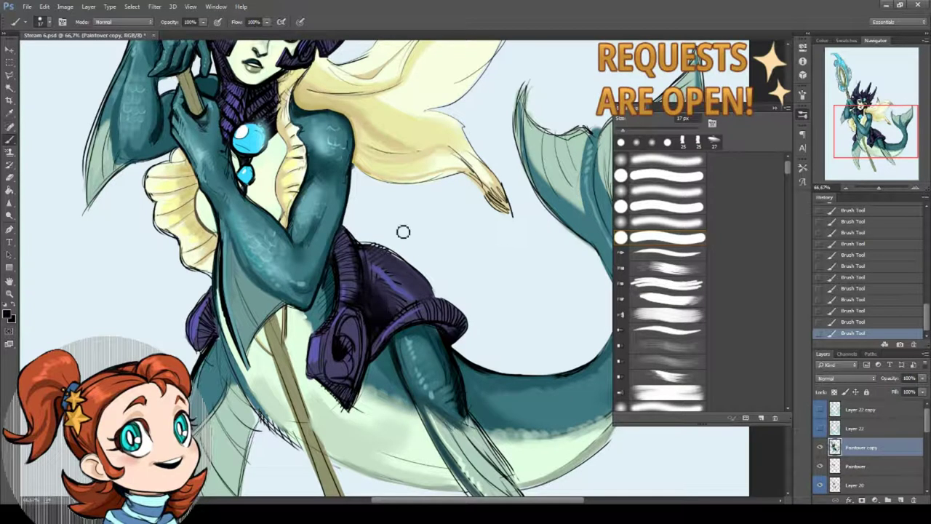
# Ink the wrap's upper outline over the hip in black with the 17 px hard round brush
pyautogui.moveTo(375, 251); pyautogui.dragTo(437, 291)
pyautogui.press(',')
pyautogui.press(',')
pyautogui.moveTo(365, 243); pyautogui.dragTo(429, 288)
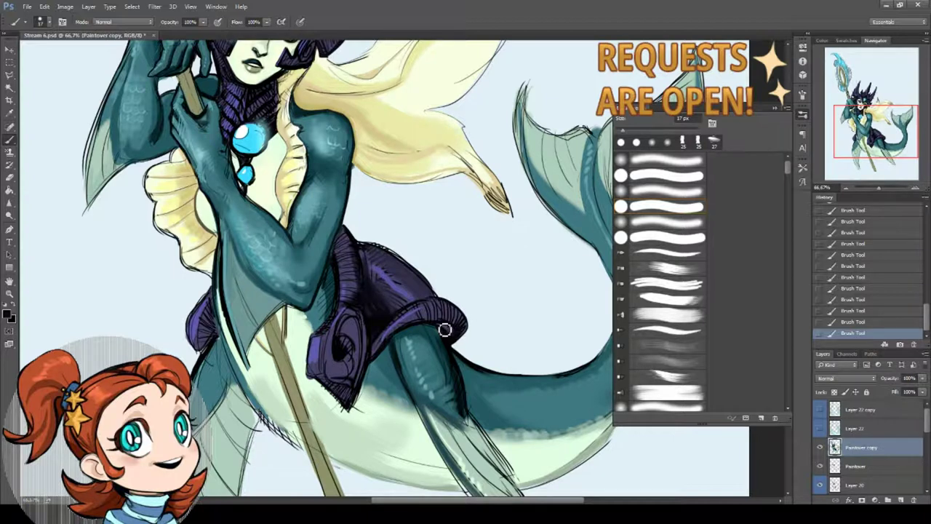
# Hatch grey-green texture strokes across the belly and refine the tail's lower edge, undoing one stroke
pyautogui.moveTo(283, 233); pyautogui.dragTo(294, 208)
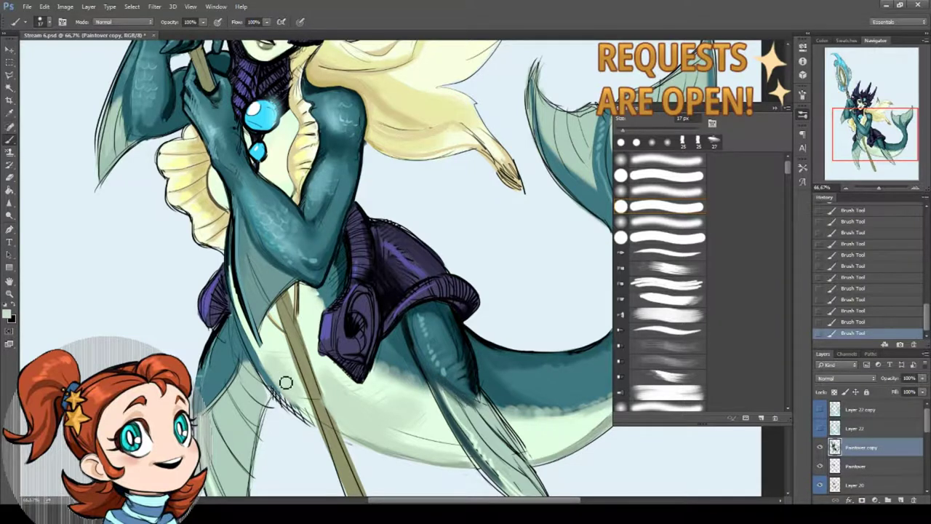
pyautogui.moveTo(419, 440); pyautogui.dragTo(356, 395)
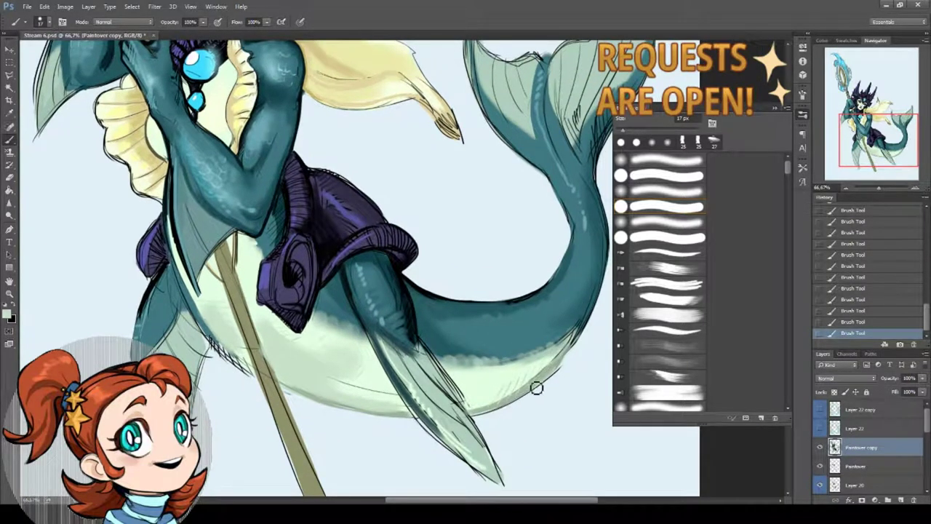
pyautogui.moveTo(574, 344); pyautogui.dragTo(516, 321)
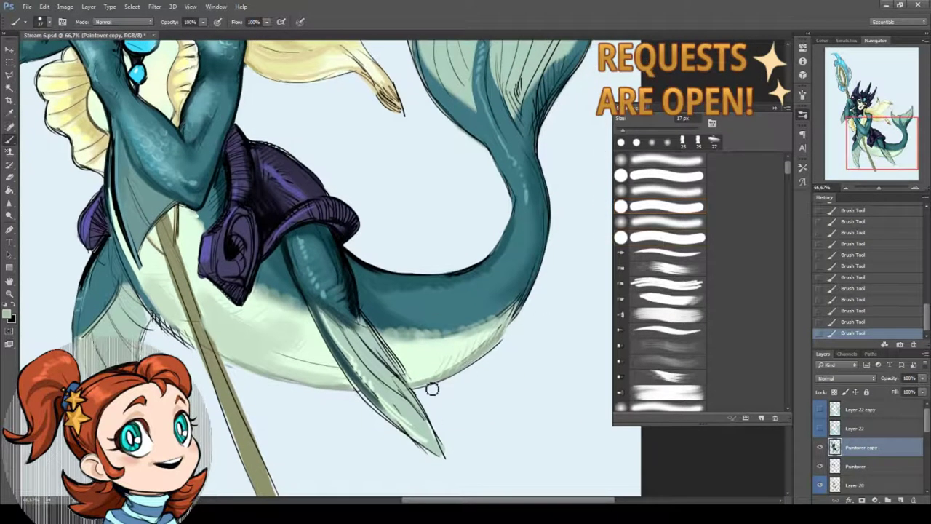
pyautogui.hotkey('ctrl', 'z')
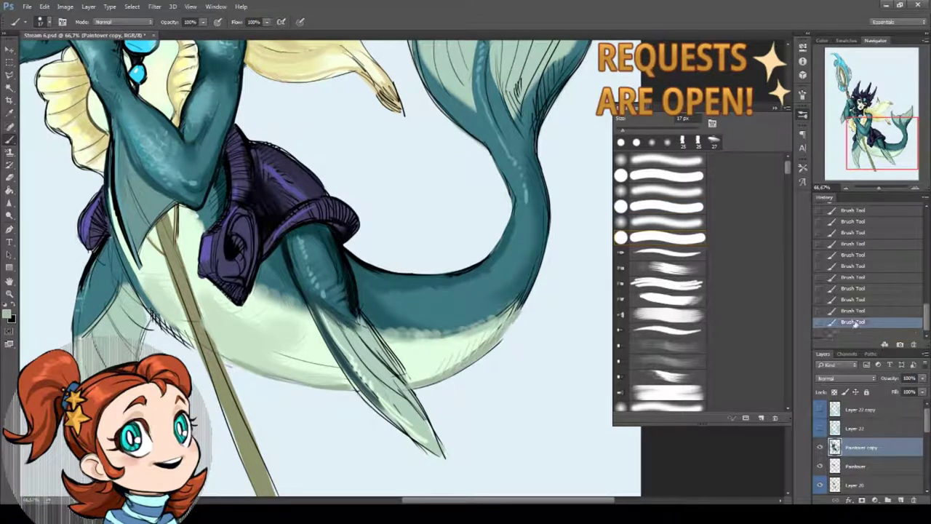
pyautogui.moveTo(528, 306)
pyautogui.mouseDown()
pyautogui.moveTo(499, 350)
pyautogui.moveTo(489, 331)
pyautogui.mouseUp()
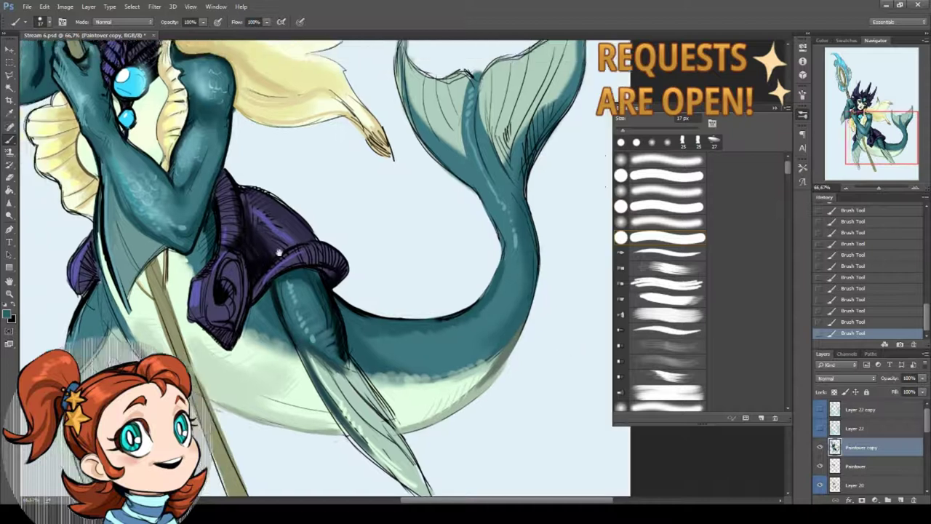
# Clean up the edge where the wrap's far end meets the hip with sampled background, dark purple and black
pyautogui.moveTo(197, 218); pyautogui.dragTo(342, 270)
pyautogui.keyDown('alt'); pyautogui.click(413, 309); pyautogui.keyUp('alt')
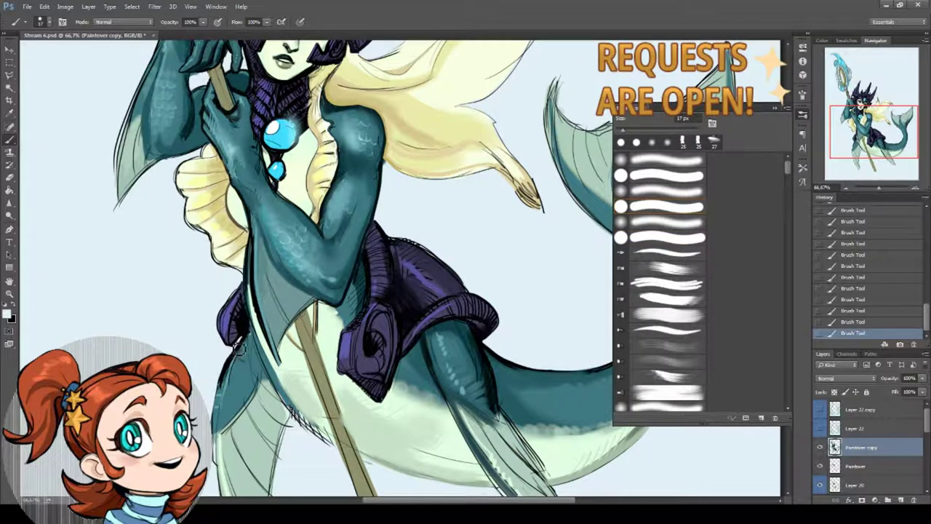
pyautogui.keyDown('alt'); pyautogui.click(230, 343); pyautogui.keyUp('alt')
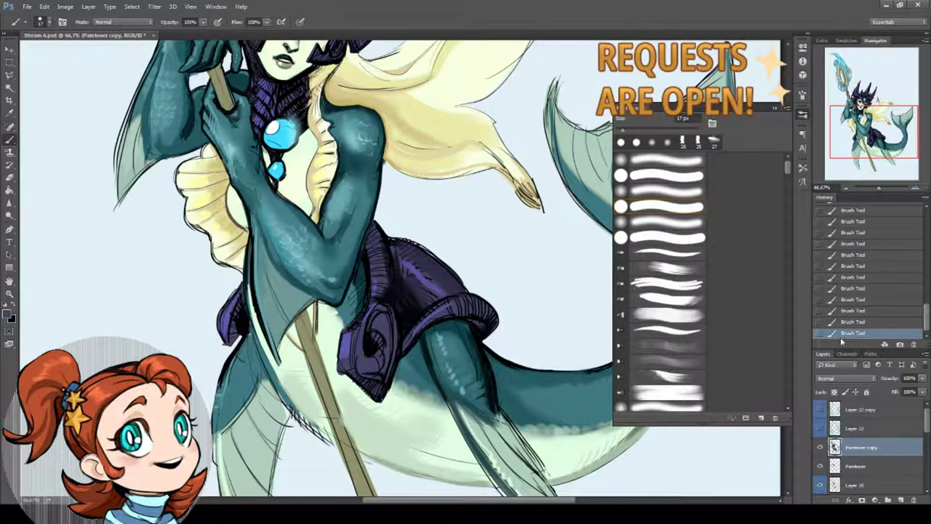
pyautogui.keyDown('alt'); pyautogui.click(246, 324); pyautogui.keyUp('alt')
pyautogui.keyDown('alt'); pyautogui.click(234, 346); pyautogui.keyUp('alt')
pyautogui.moveTo(234, 346); pyautogui.dragTo(236, 342)
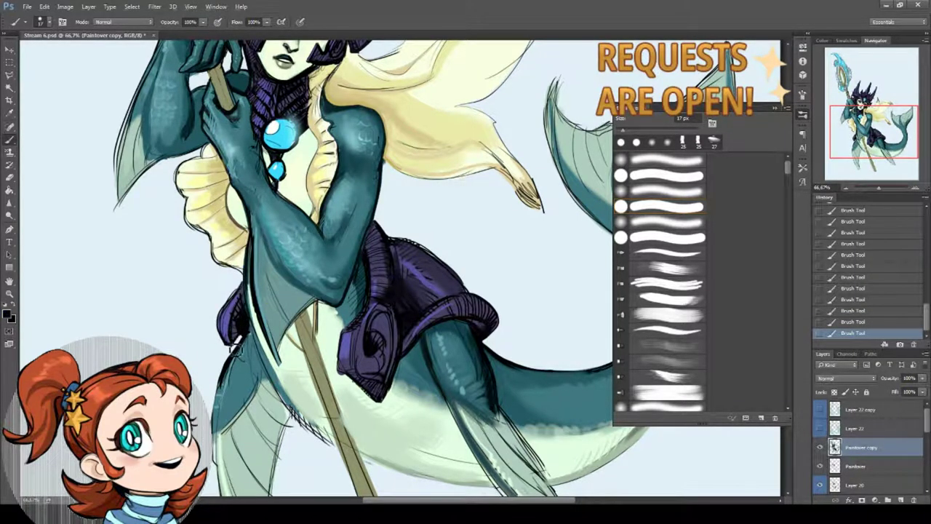
# Refine the yellow ruffle's outer edge with sampled yellow, black and background colours, undoing the latest strokes
pyautogui.moveTo(248, 297)
pyautogui.mouseDown()
pyautogui.moveTo(232, 284)
pyautogui.moveTo(272, 363)
pyautogui.mouseUp()
pyautogui.keyDown('alt'); pyautogui.click(214, 288); pyautogui.keyUp('alt')
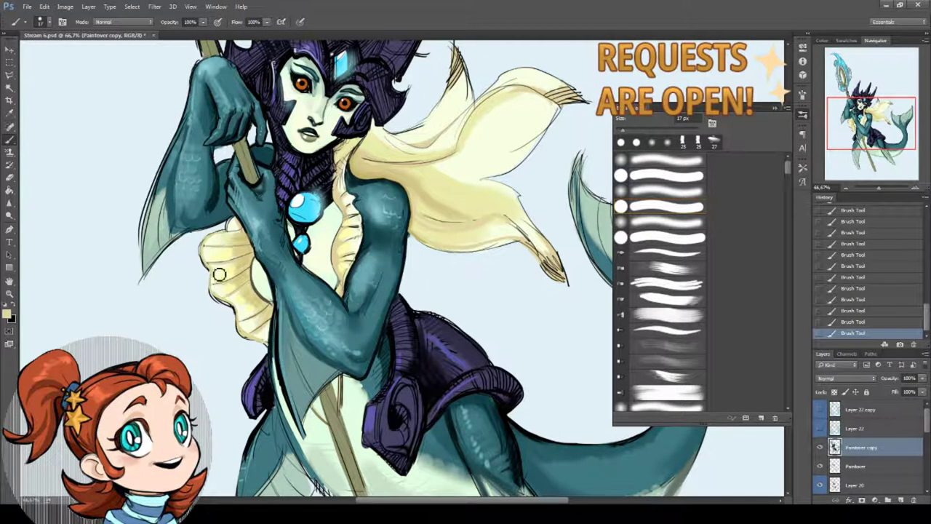
pyautogui.keyDown('alt'); pyautogui.click(212, 263); pyautogui.keyUp('alt')
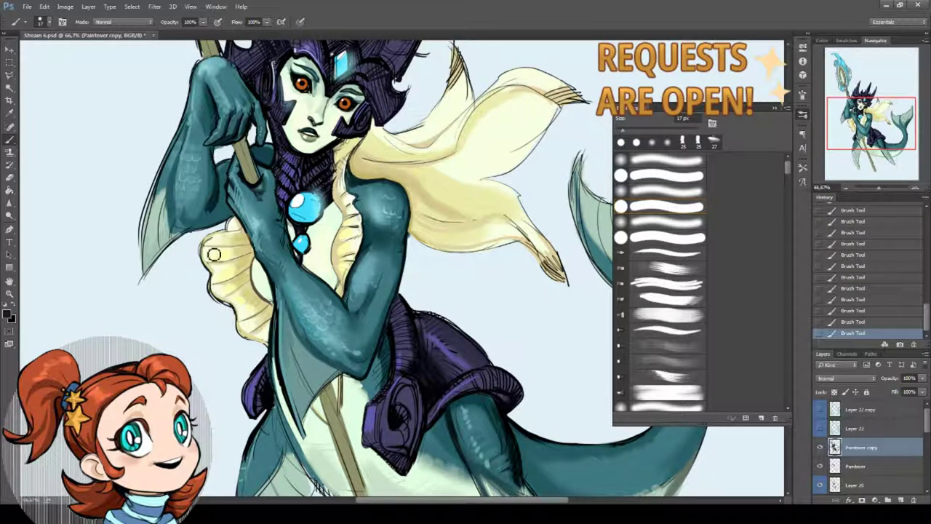
pyautogui.hotkey('ctrl', 'z')
pyautogui.hotkey('ctrl', 'shift', 'z')
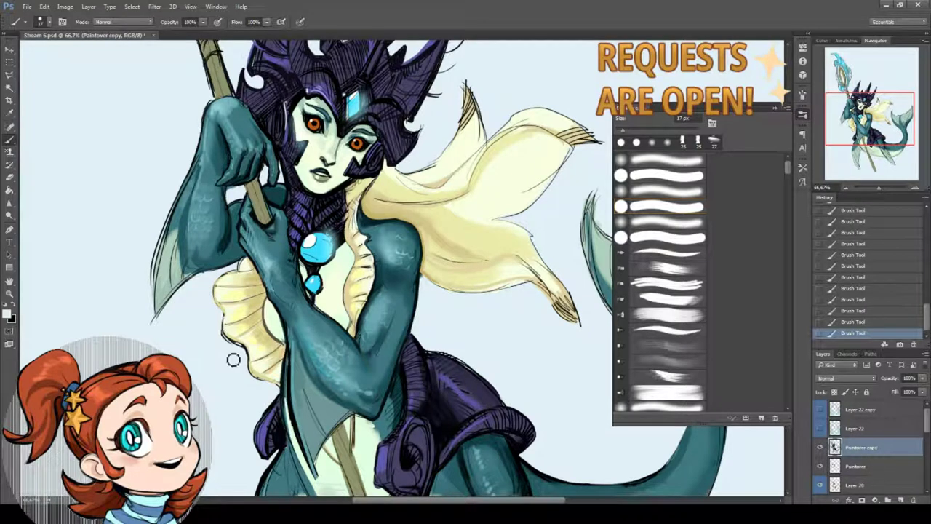
pyautogui.hotkey('ctrl', 'z')
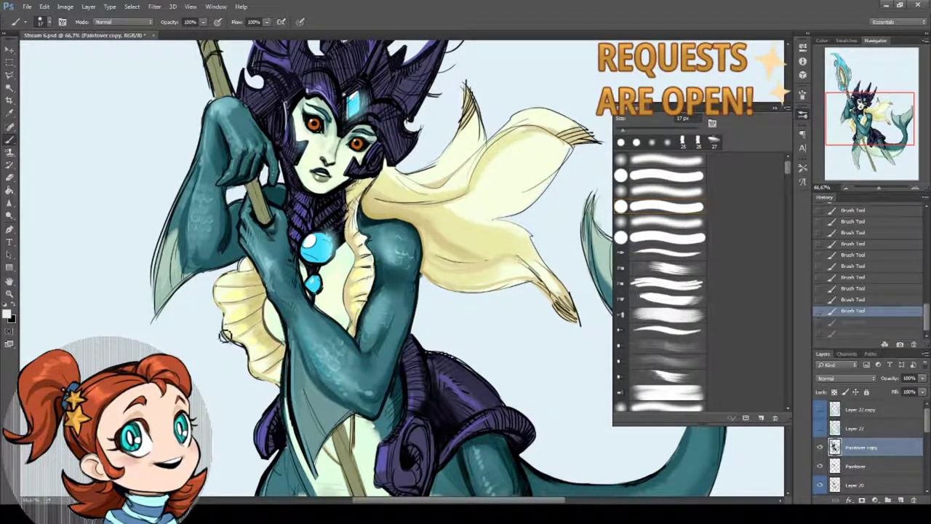
pyautogui.hotkey('ctrl', 'z')
pyautogui.hotkey('ctrl', 'z')
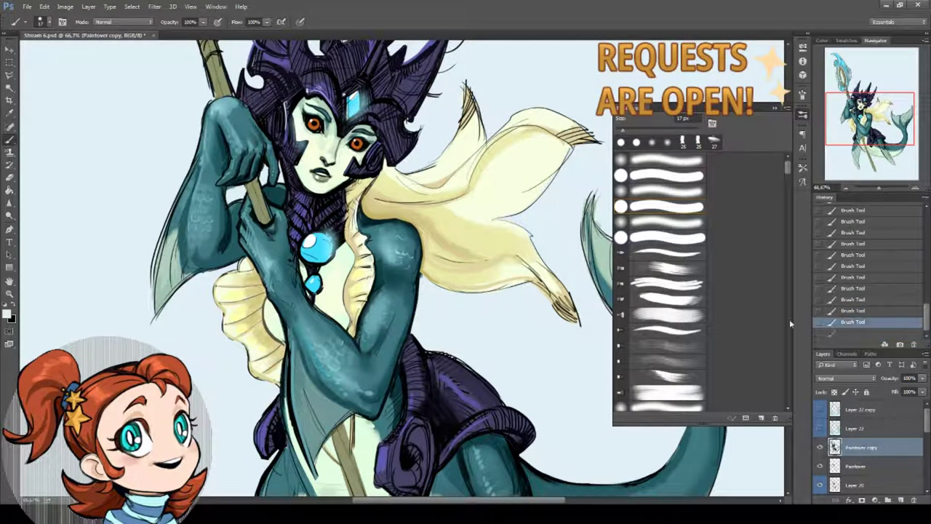
# Undo the latest stroke and edge the raised arm's fin in dark teal with the brush at 37 px
pyautogui.hotkey('ctrl', 'z')
pyautogui.scroll(1, 216, 306)
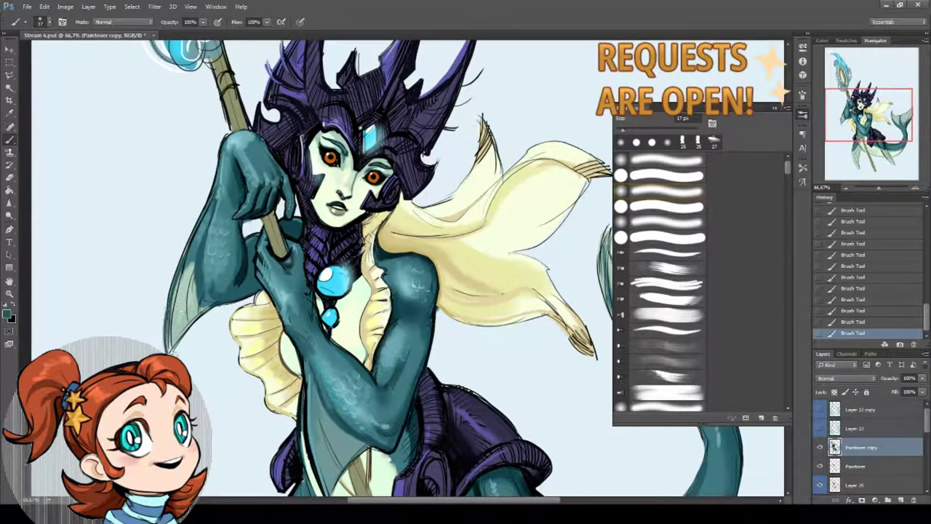
pyautogui.rightClick(177, 334)
pyautogui.click(182, 267)
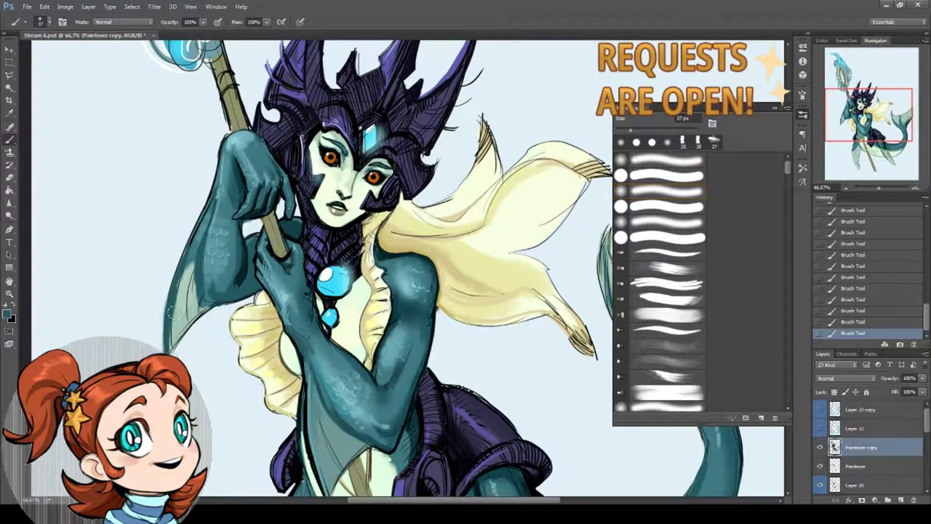
pyautogui.moveTo(339, 460); pyautogui.dragTo(302, 385)
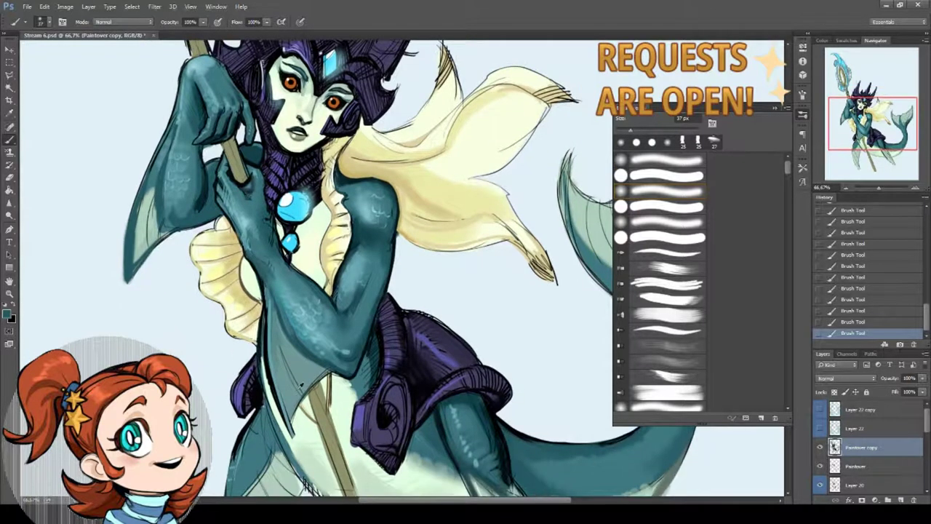
# Repaint the lower arm's fin with pale grey-green tones and darken the outline around its pointed tip
pyautogui.moveTo(272, 337); pyautogui.dragTo(295, 403)
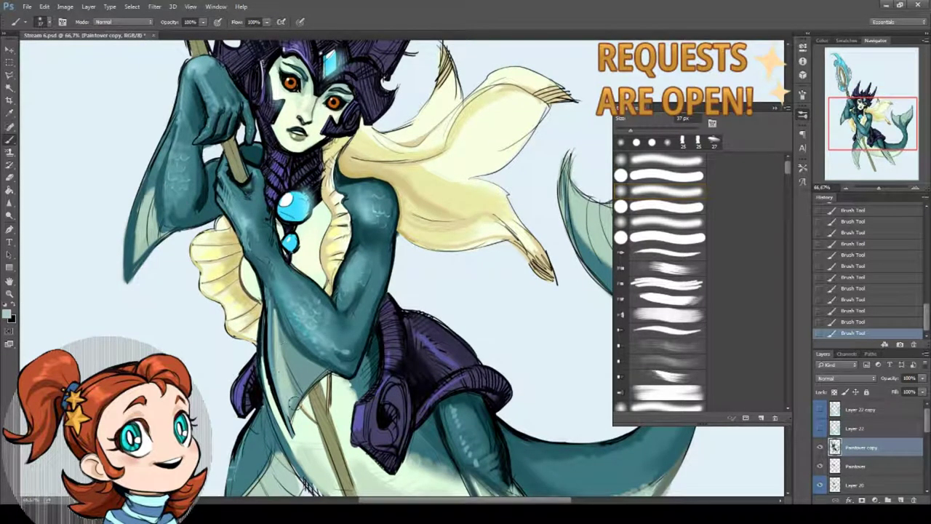
pyautogui.moveTo(286, 349); pyautogui.dragTo(301, 387)
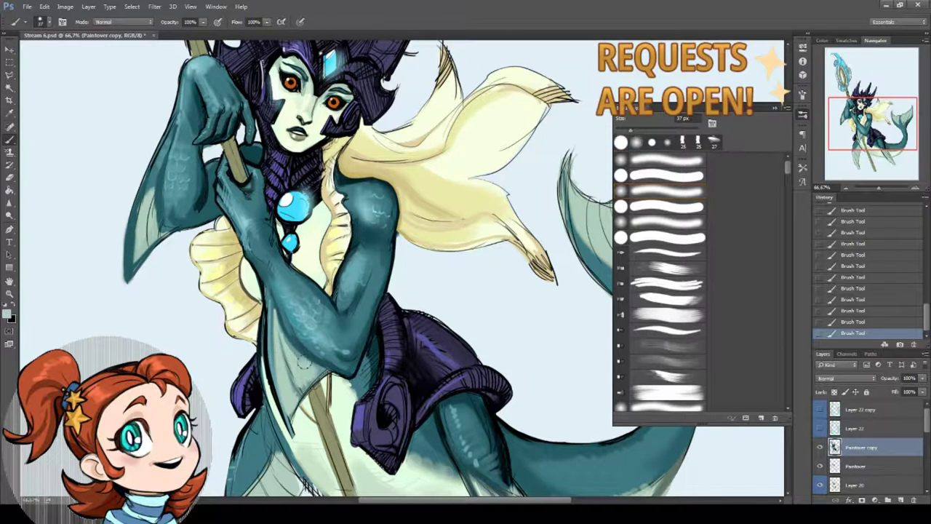
pyautogui.moveTo(305, 364); pyautogui.dragTo(308, 289)
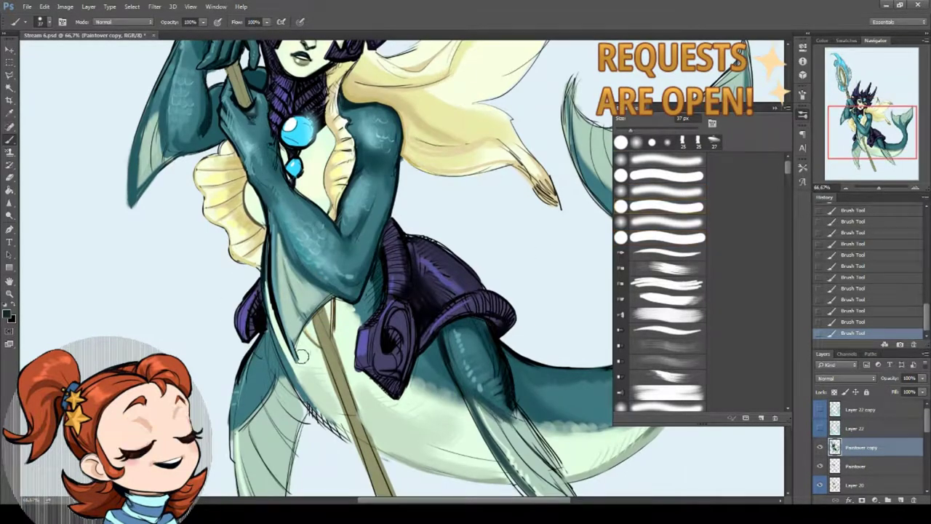
pyautogui.press(',')
pyautogui.press(',')
pyautogui.moveTo(299, 358)
pyautogui.mouseDown()
pyautogui.moveTo(322, 314)
pyautogui.moveTo(345, 298)
pyautogui.moveTo(307, 407)
pyautogui.moveTo(339, 398)
pyautogui.mouseUp()
# Smooth the lower hand with sampled teal and ink the forearm's edge in black with a 15 px hard round brush
pyautogui.keyDown('alt'); pyautogui.click(280, 255); pyautogui.keyUp('alt')
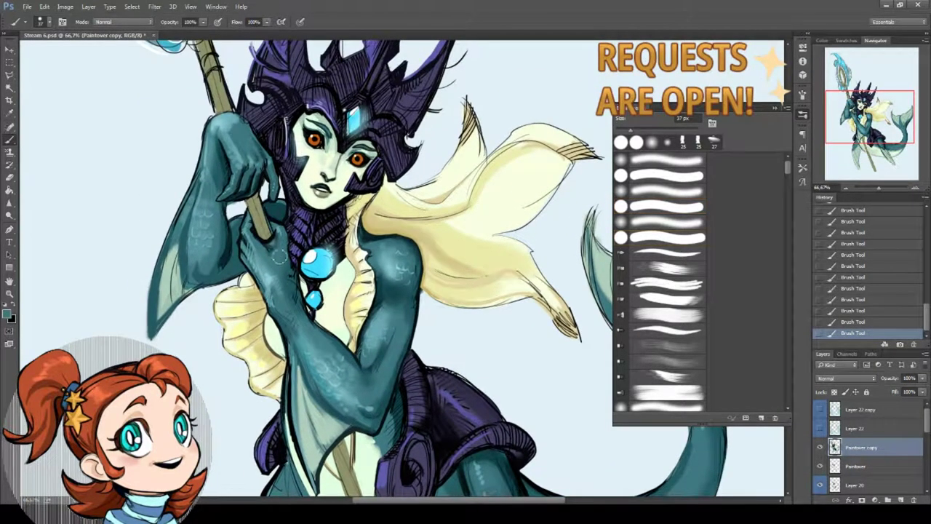
pyautogui.moveTo(280, 256)
pyautogui.mouseDown()
pyautogui.moveTo(281, 273)
pyautogui.moveTo(307, 269)
pyautogui.moveTo(285, 265)
pyautogui.mouseUp()
pyautogui.keyDown('alt'); pyautogui.click(294, 268); pyautogui.keyUp('alt')
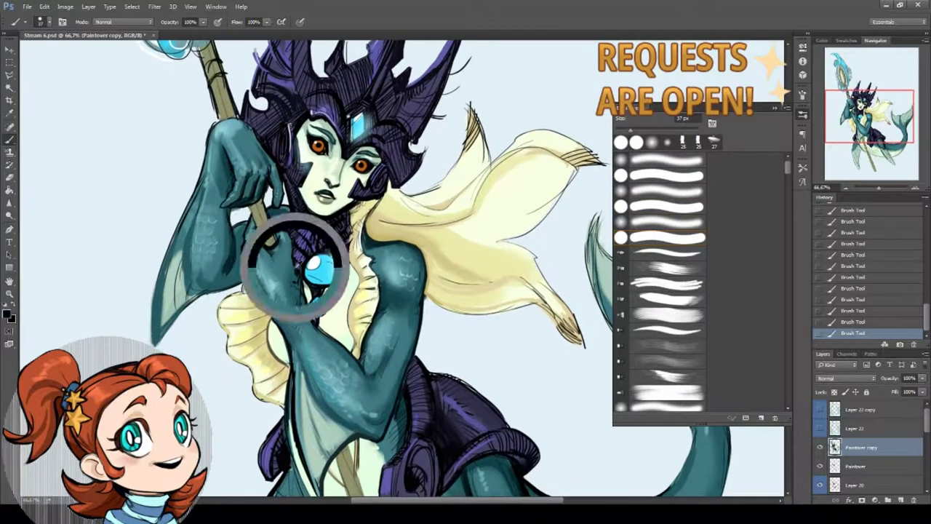
pyautogui.rightClick(369, 269)
pyautogui.moveTo(414, 281); pyautogui.dragTo(418, 282)
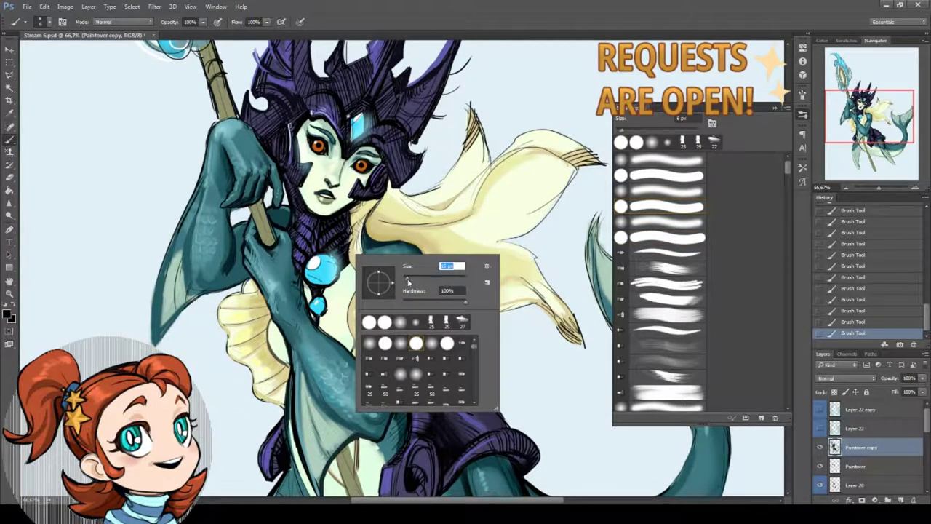
pyautogui.press('Return')
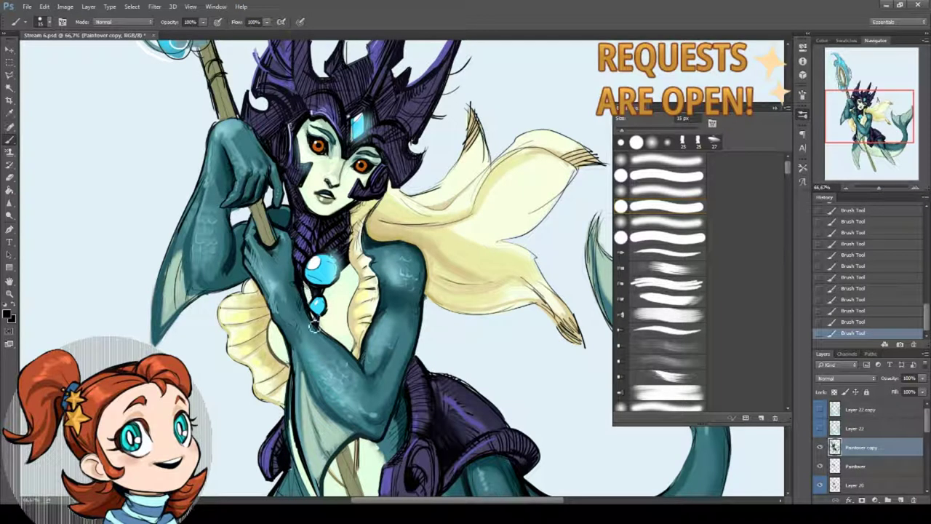
# Clean up the chest beside the pendant and ruffle with sampled pale green tones, enlarging the brush to 26 px
pyautogui.keyDown('alt'); pyautogui.click(333, 152); pyautogui.keyUp('alt')
pyautogui.keyDown('alt'); pyautogui.click(342, 299); pyautogui.keyUp('alt')
pyautogui.moveTo(342, 298); pyautogui.dragTo(355, 242)
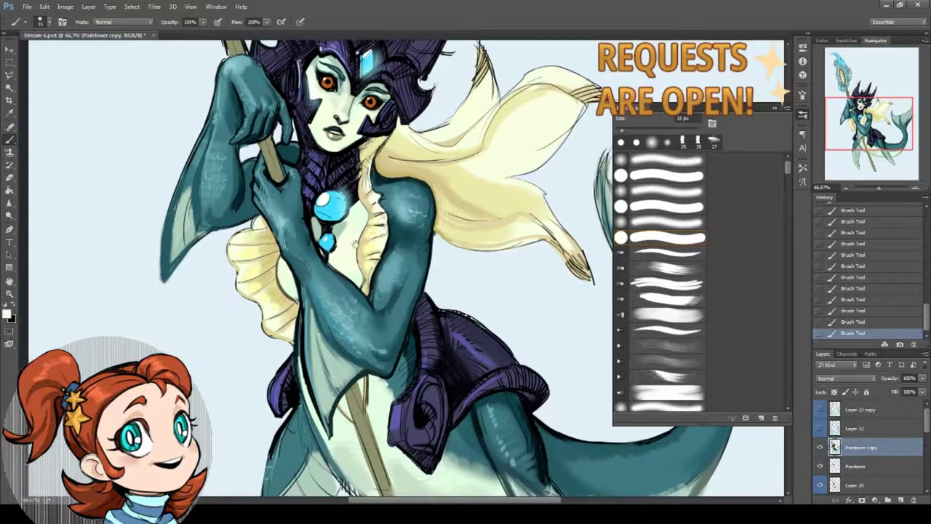
pyautogui.keyDown('alt'); pyautogui.click(347, 221); pyautogui.keyUp('alt')
pyautogui.rightClick(502, 276)
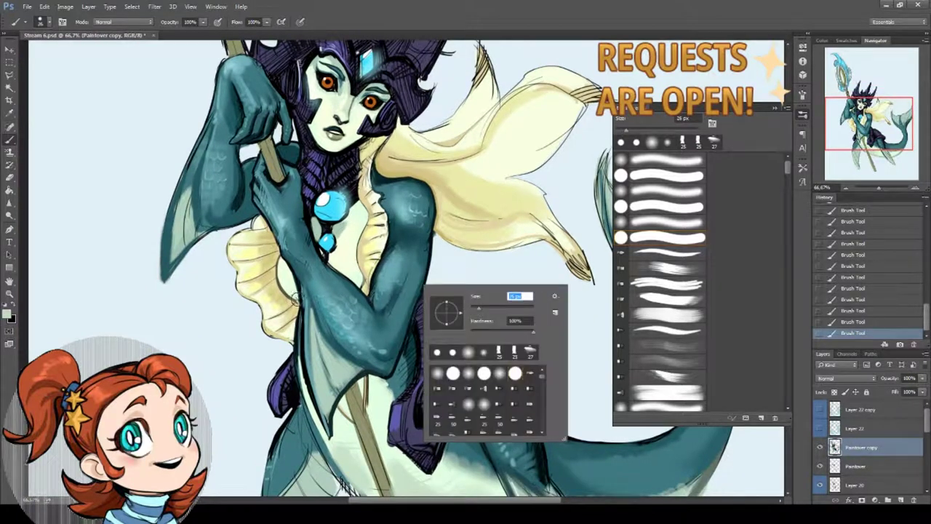
pyautogui.click(296, 298)
# Ink the torso's outer edge beside the arm fin in black and hatch dark teal shading on the far hip
pyautogui.keyDown('alt'); pyautogui.click(284, 237); pyautogui.keyUp('alt')
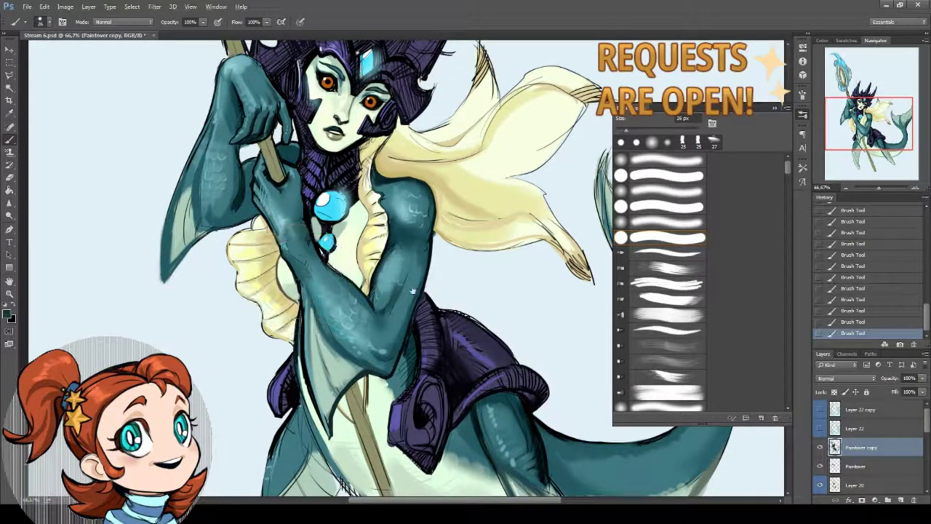
pyautogui.moveTo(298, 271); pyautogui.dragTo(297, 362)
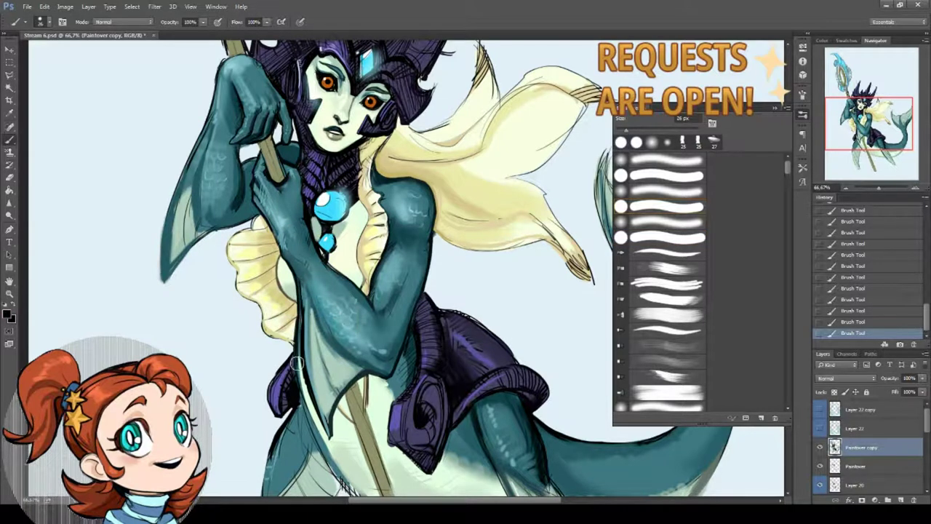
pyautogui.scroll(-5, 318, 342)
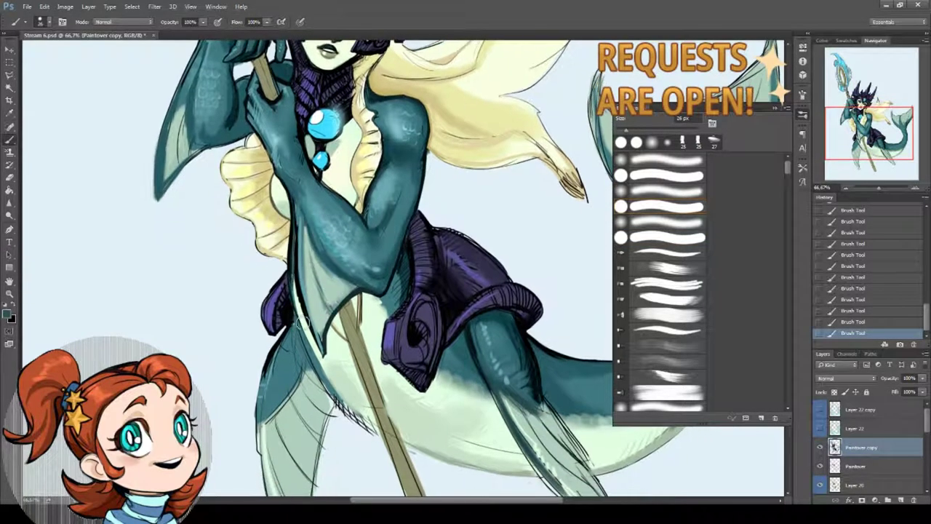
pyautogui.scroll(-4, 302, 278)
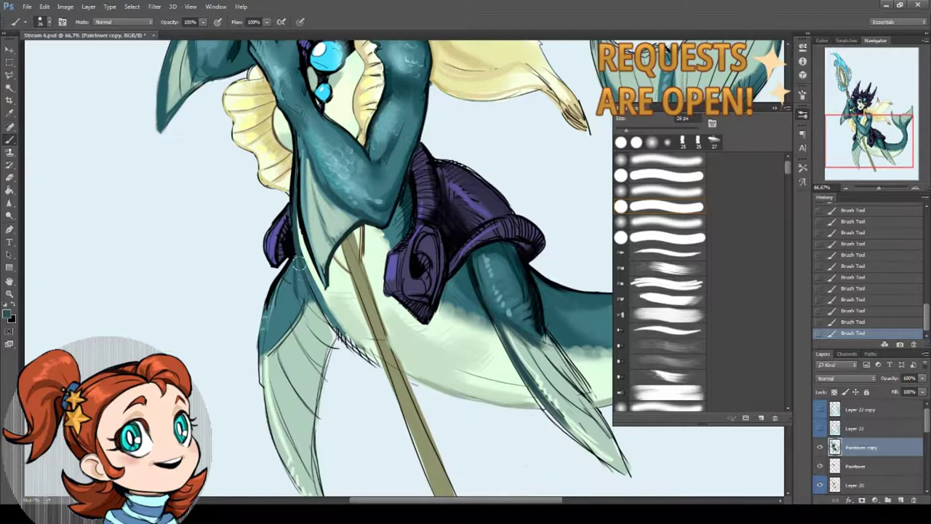
pyautogui.moveTo(289, 299); pyautogui.dragTo(281, 339)
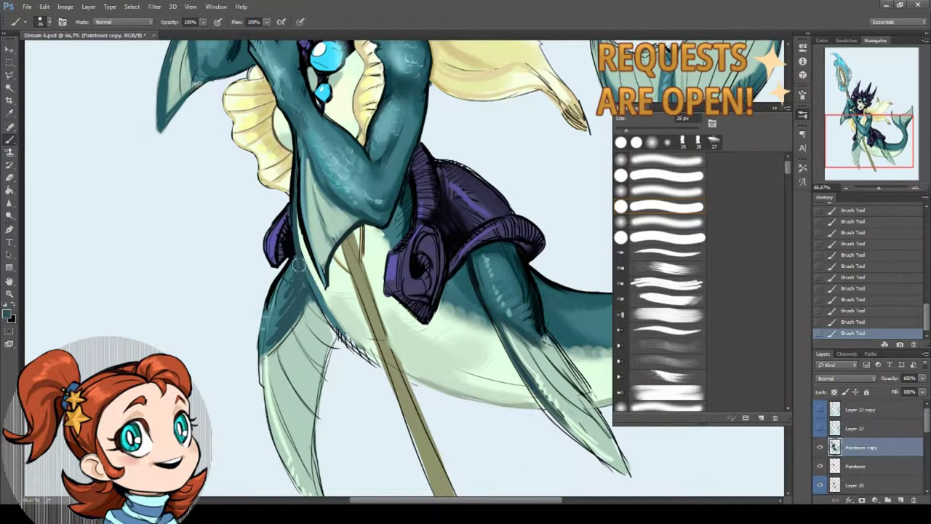
# Add dark teal shading strokes where the near thigh meets its fin, undoing unwanted strokes
pyautogui.scroll(-3, 308, 296)
pyautogui.hscroll(5, 308, 296)
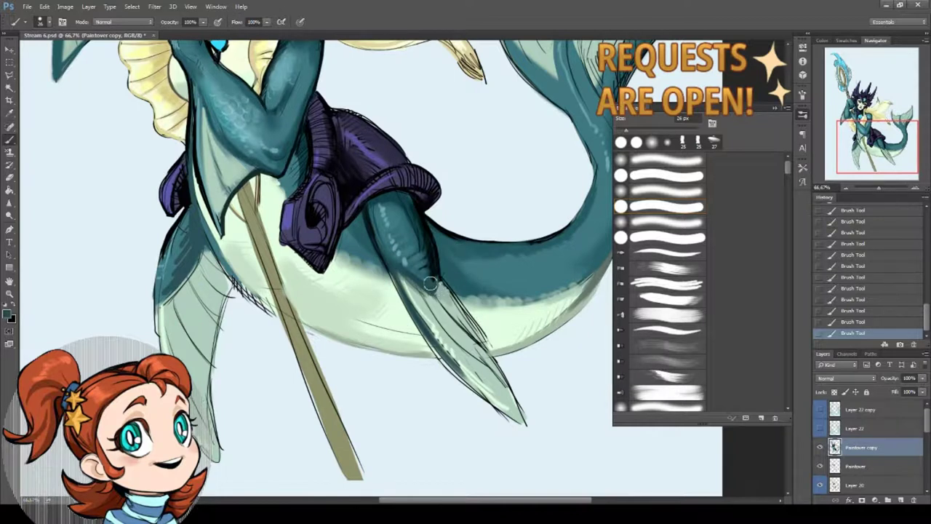
pyautogui.scroll(-2, 430, 284)
pyautogui.hscroll(4, 430, 284)
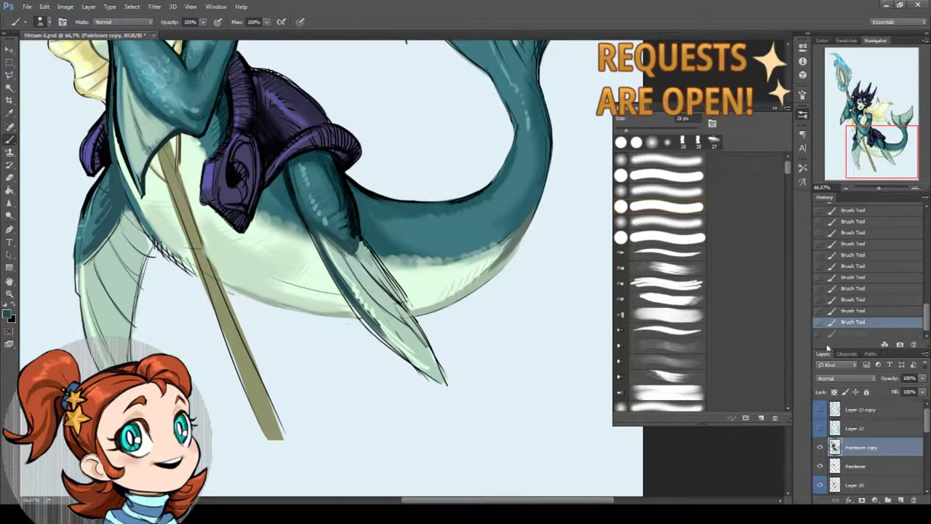
pyautogui.scroll(2, 395, 327)
pyautogui.hscroll(2, 395, 327)
pyautogui.moveTo(305, 277); pyautogui.dragTo(341, 320)
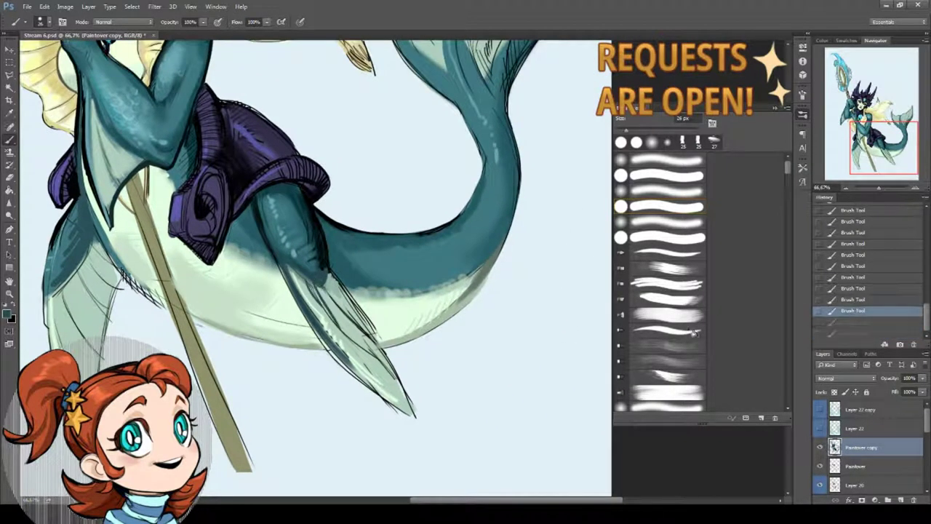
# Paint the near fin's lower edge in teal and ink its upper outline in thick black down to the tip
pyautogui.moveTo(320, 286)
pyautogui.mouseDown()
pyautogui.moveTo(357, 314)
pyautogui.moveTo(402, 410)
pyautogui.mouseUp()
pyautogui.moveTo(317, 328)
pyautogui.mouseDown()
pyautogui.moveTo(386, 386)
pyautogui.moveTo(336, 353)
pyautogui.moveTo(379, 391)
pyautogui.mouseUp()
pyautogui.scroll(2, 394, 375)
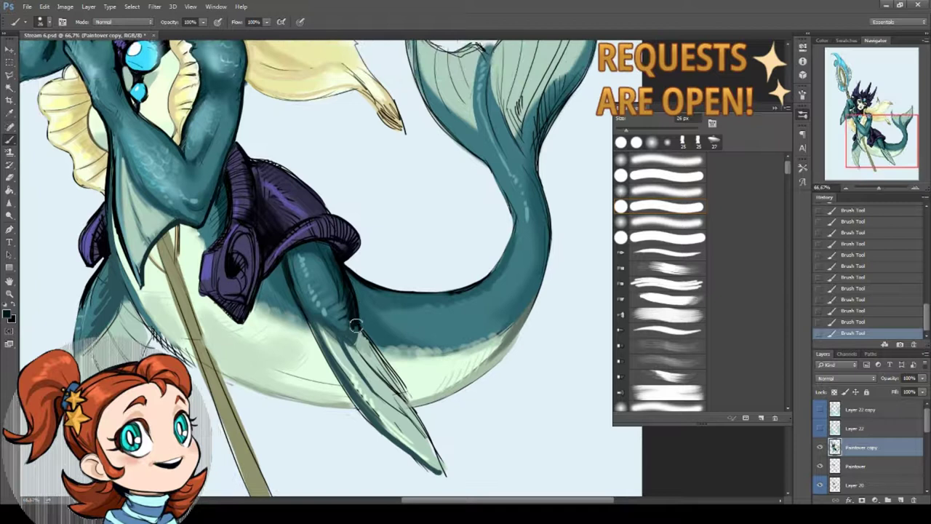
pyautogui.moveTo(397, 376); pyautogui.dragTo(414, 402)
pyautogui.moveTo(380, 352)
pyautogui.mouseDown()
pyautogui.moveTo(435, 444)
pyautogui.moveTo(429, 414)
pyautogui.moveTo(528, 386)
pyautogui.mouseUp()
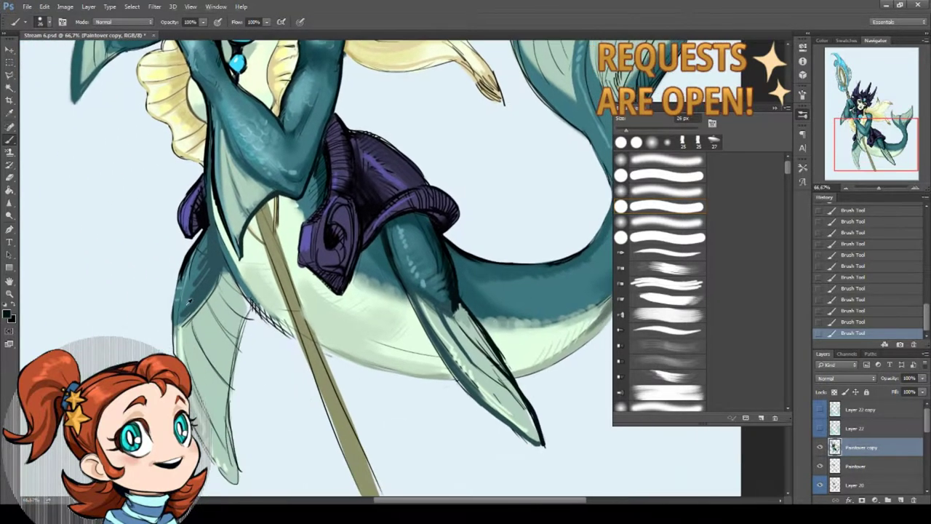
# Repaint the far fin's inner edge with sampled teal using the 26 px soft brush
pyautogui.keyDown('alt'); pyautogui.click(586, 237); pyautogui.keyUp('alt')
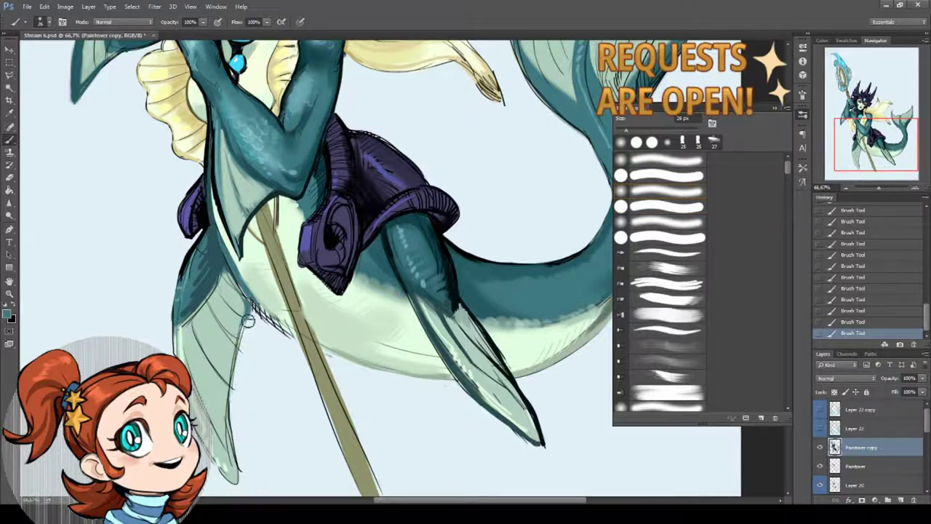
pyautogui.moveTo(245, 335); pyautogui.dragTo(231, 418)
pyautogui.moveTo(237, 357); pyautogui.dragTo(233, 393)
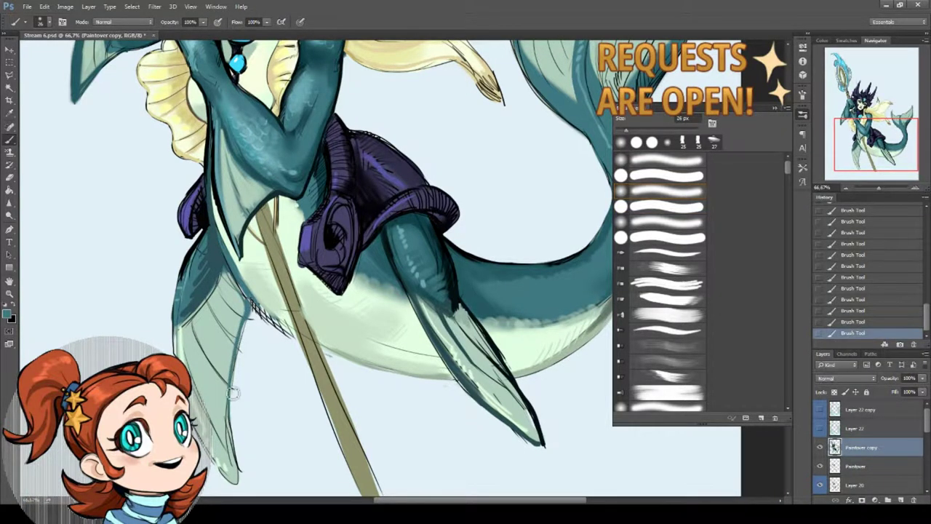
pyautogui.scroll(-2, 380, 244)
pyautogui.scroll(3, 380, 244)
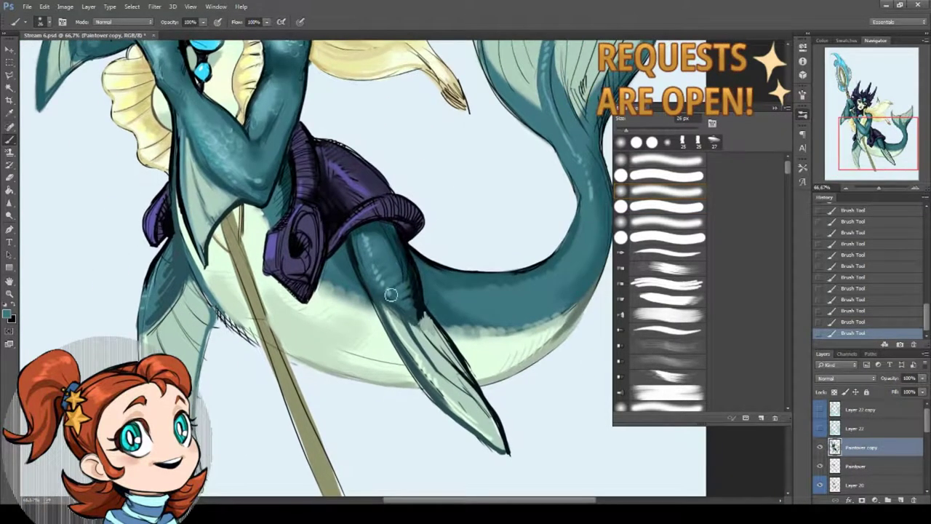
# Add light teal scale marks across the near thigh and along the curve of the tail
pyautogui.moveTo(375, 241); pyautogui.dragTo(372, 265)
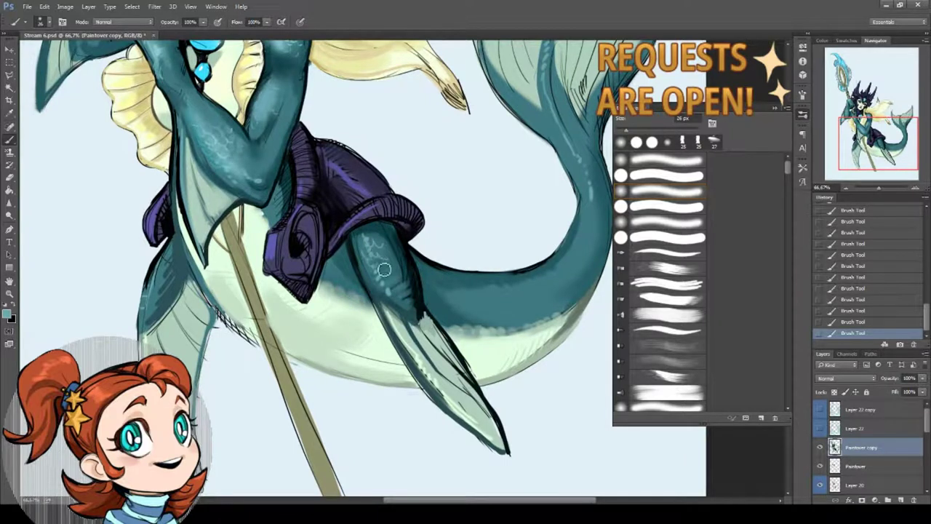
pyautogui.scroll(3, 362, 235)
pyautogui.scroll(-3, 529, 301)
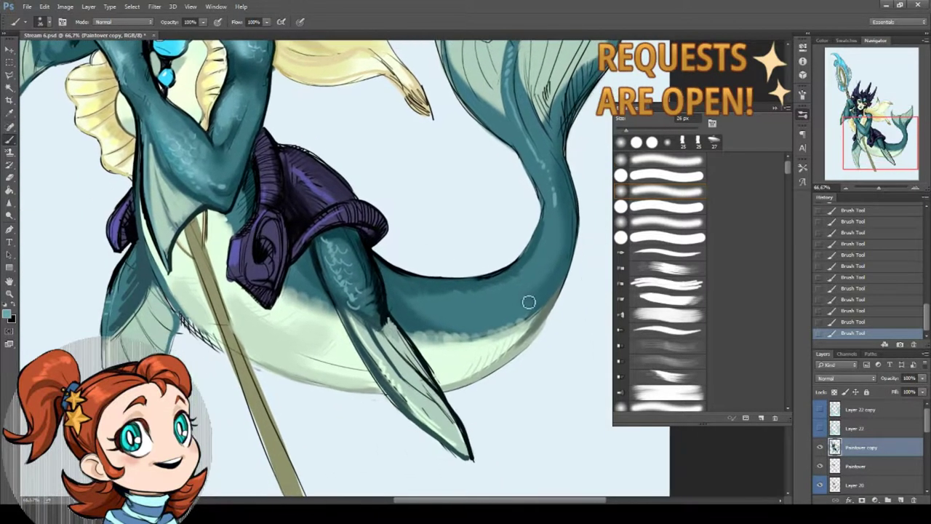
pyautogui.moveTo(560, 223)
pyautogui.mouseDown()
pyautogui.moveTo(557, 171)
pyautogui.moveTo(536, 141)
pyautogui.mouseUp()
pyautogui.scroll(-2, 538, 284)
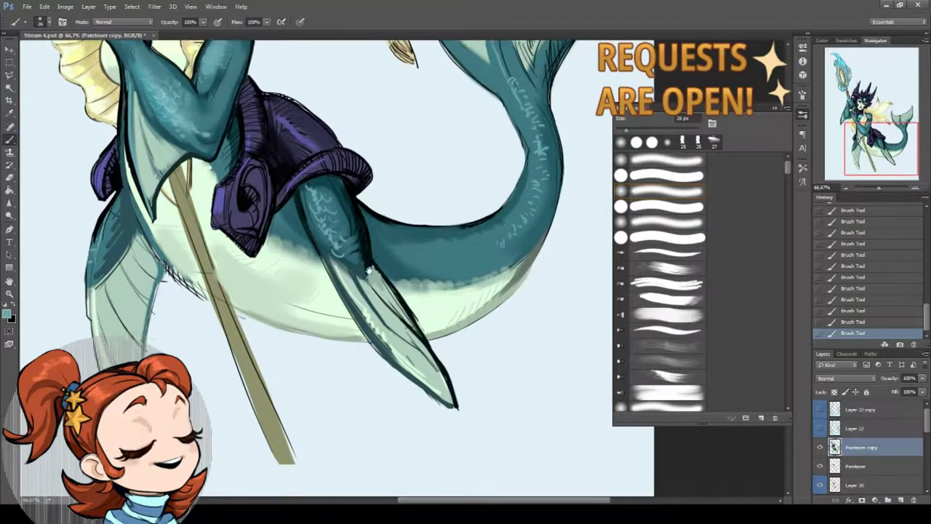
# Brush pale green highlight strokes onto the near and far fins, undoing unwanted strokes
pyautogui.hotkey('ctrl', 'z')
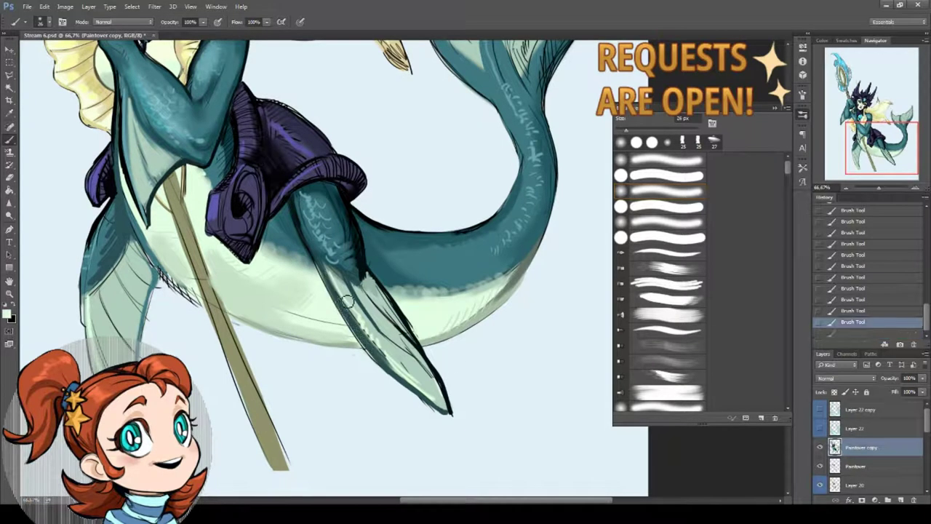
pyautogui.moveTo(335, 284); pyautogui.dragTo(410, 374)
pyautogui.hotkey('ctrl', 'z')
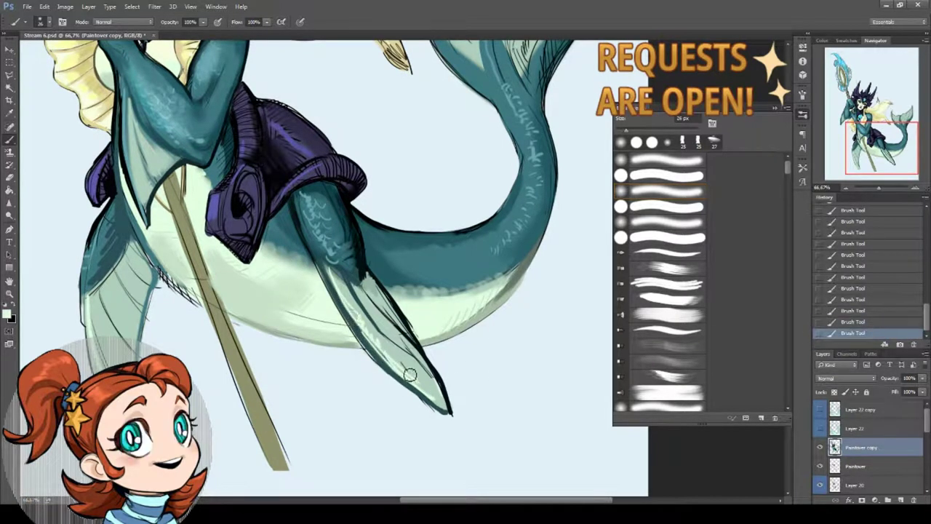
pyautogui.moveTo(440, 409); pyautogui.dragTo(527, 441)
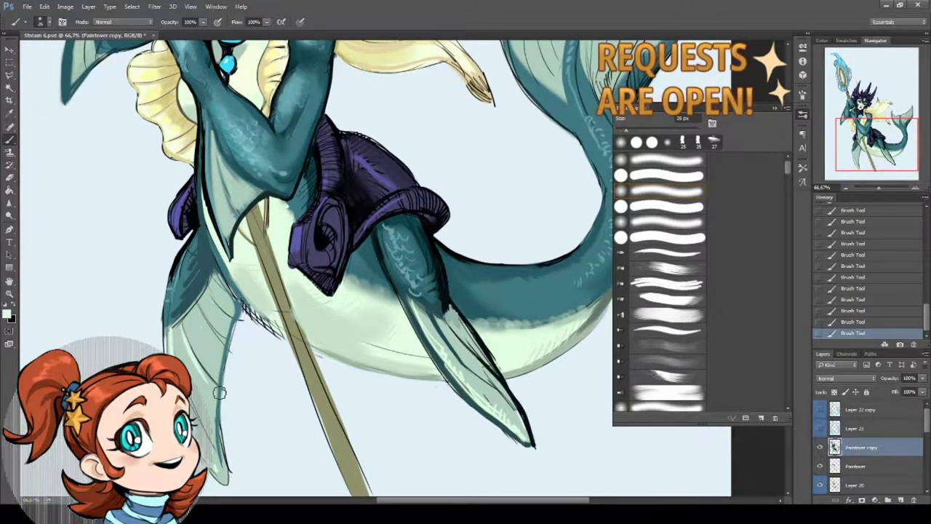
pyautogui.moveTo(220, 312); pyautogui.dragTo(260, 282)
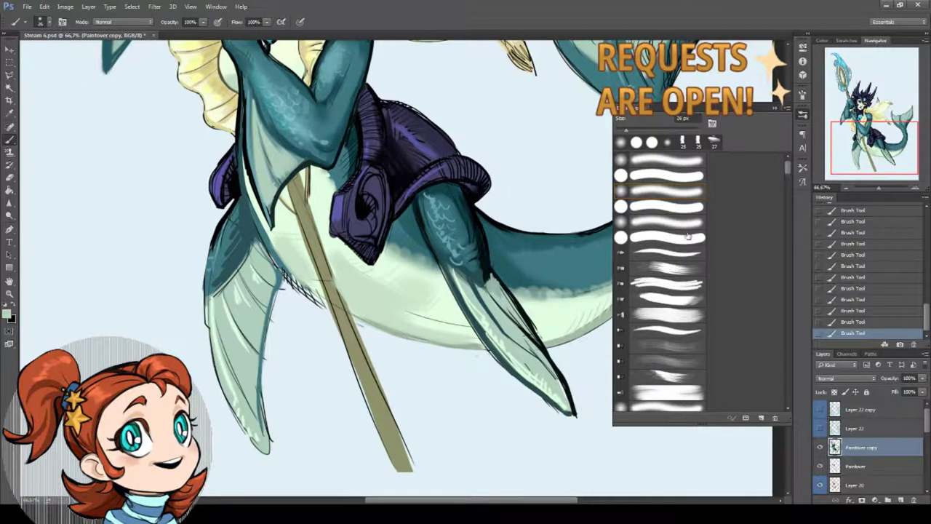
# Cover the far fin's lines with grey-green using a 61 px brush and redraw the belly's lower edge in teal
pyautogui.rightClick(276, 280)
pyautogui.click(348, 299)
pyautogui.press('Return')
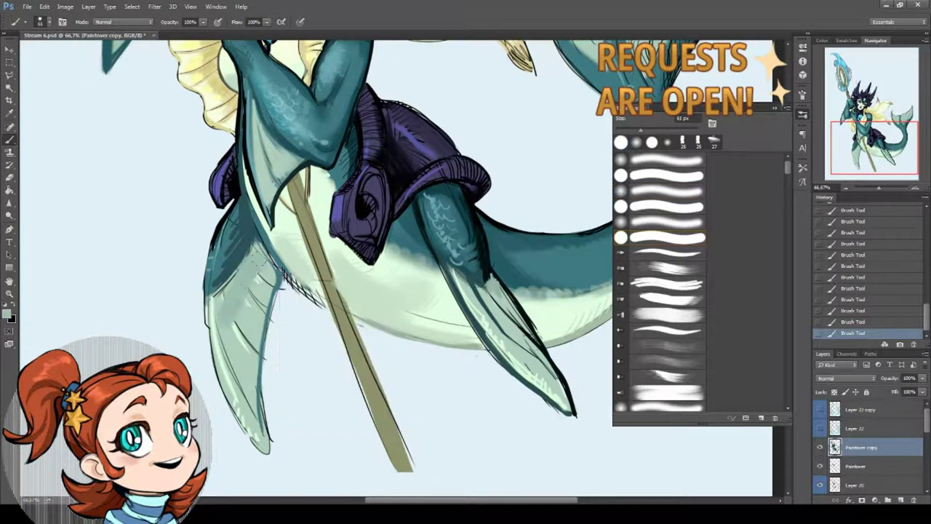
pyautogui.moveTo(259, 287)
pyautogui.mouseDown()
pyautogui.moveTo(208, 316)
pyautogui.moveTo(361, 382)
pyautogui.mouseUp()
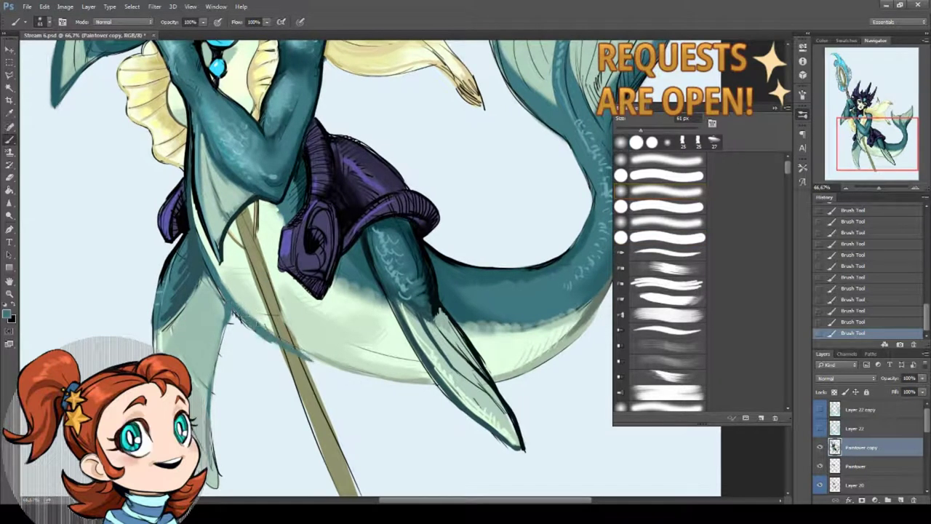
pyautogui.moveTo(236, 309); pyautogui.dragTo(311, 350)
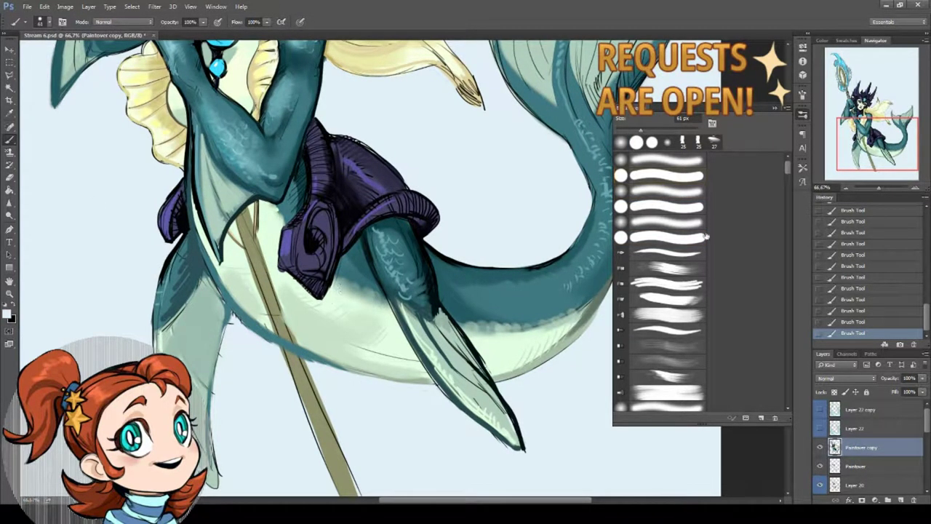
# Clean up the belly's lower outline around the staff with the pale background colour and a hard 17 px brush
pyautogui.rightClick(349, 309)
pyautogui.hotkey('ctrl', 'z')
pyautogui.click(660, 238)
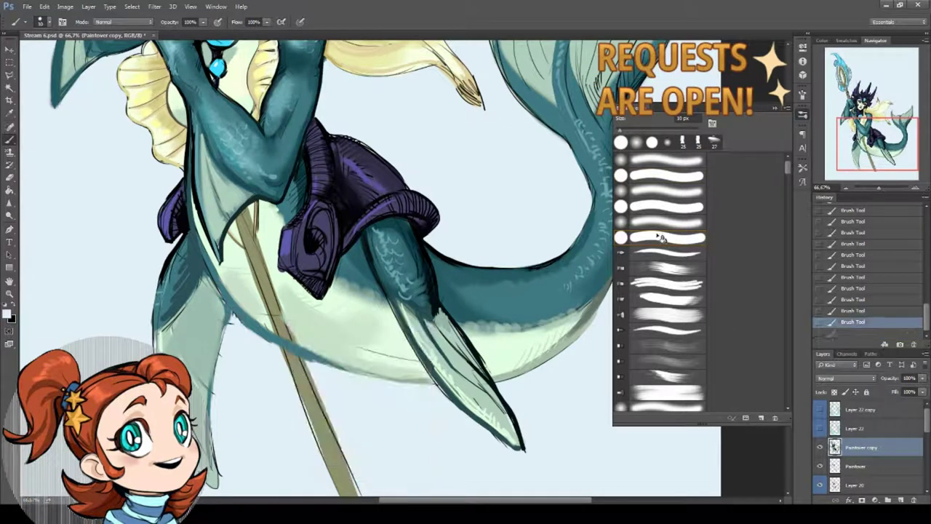
pyautogui.click(239, 333)
pyautogui.rightClick(243, 328)
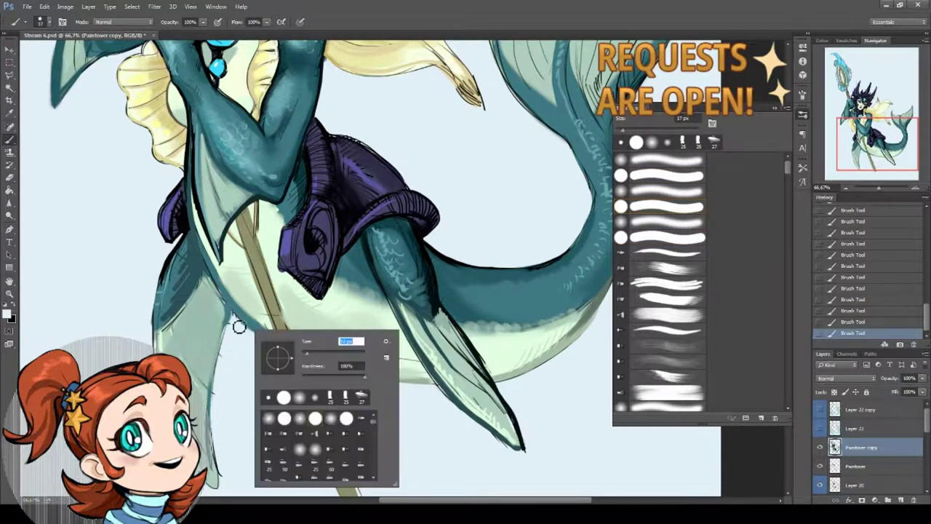
pyautogui.press('Return')
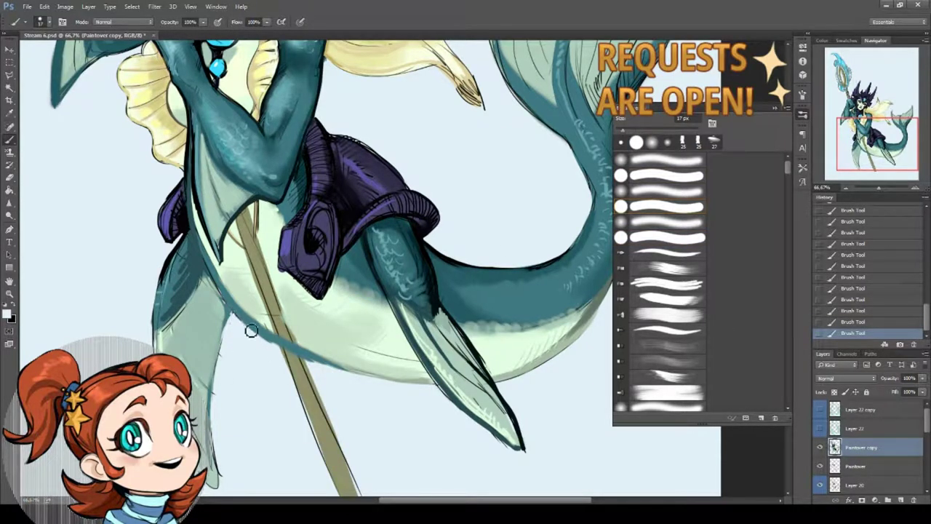
pyautogui.moveTo(249, 326); pyautogui.dragTo(327, 364)
pyautogui.click(833, 311)
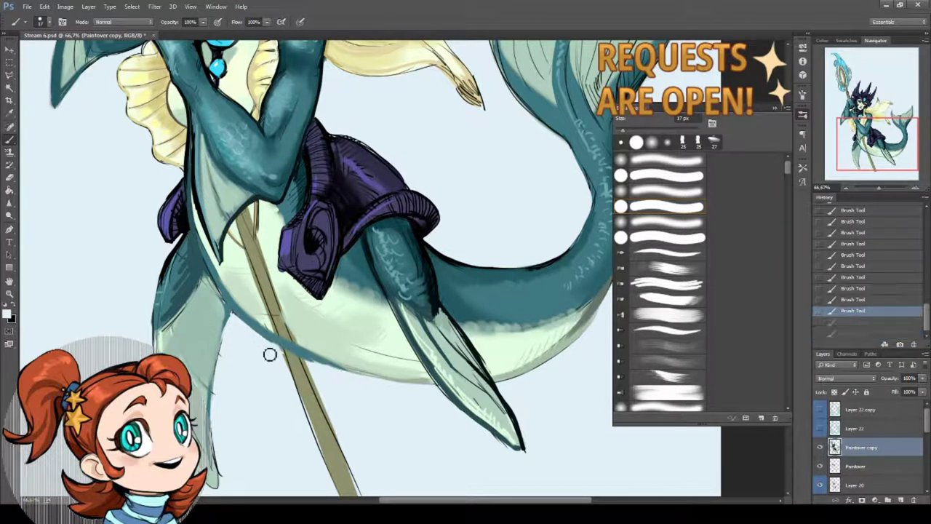
pyautogui.moveTo(251, 328)
pyautogui.mouseDown()
pyautogui.moveTo(270, 349)
pyautogui.moveTo(340, 375)
pyautogui.mouseUp()
pyautogui.scroll(-3, 340, 374)
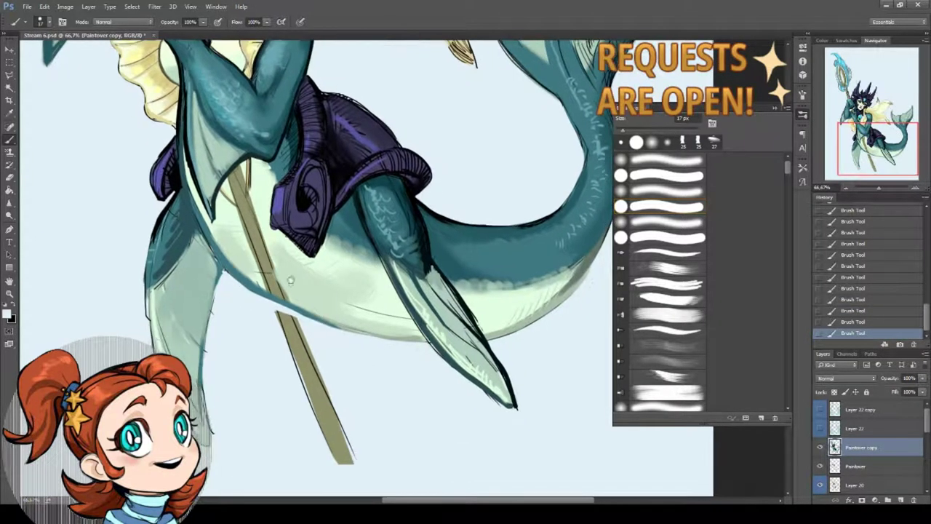
# Paint the staff's own olive over its dark lines where it crosses the belly, undoing the unwanted stroke
pyautogui.moveTo(262, 260); pyautogui.dragTo(298, 354)
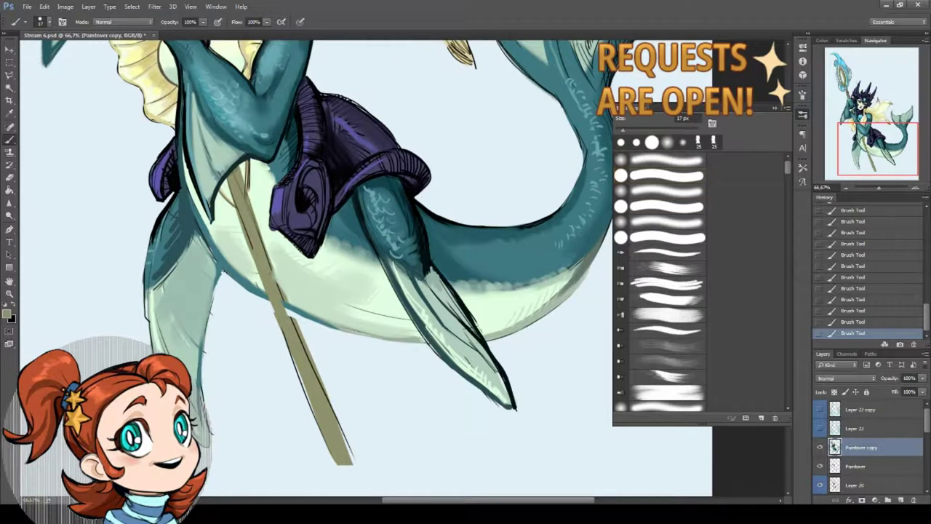
pyautogui.moveTo(272, 273)
pyautogui.mouseDown()
pyautogui.moveTo(311, 373)
pyautogui.moveTo(307, 386)
pyautogui.mouseUp()
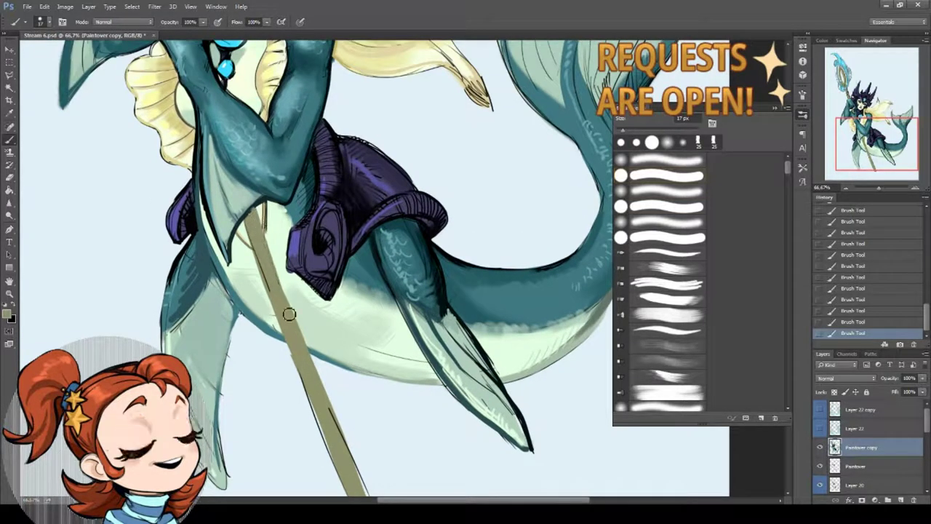
pyautogui.moveTo(284, 312); pyautogui.dragTo(264, 256)
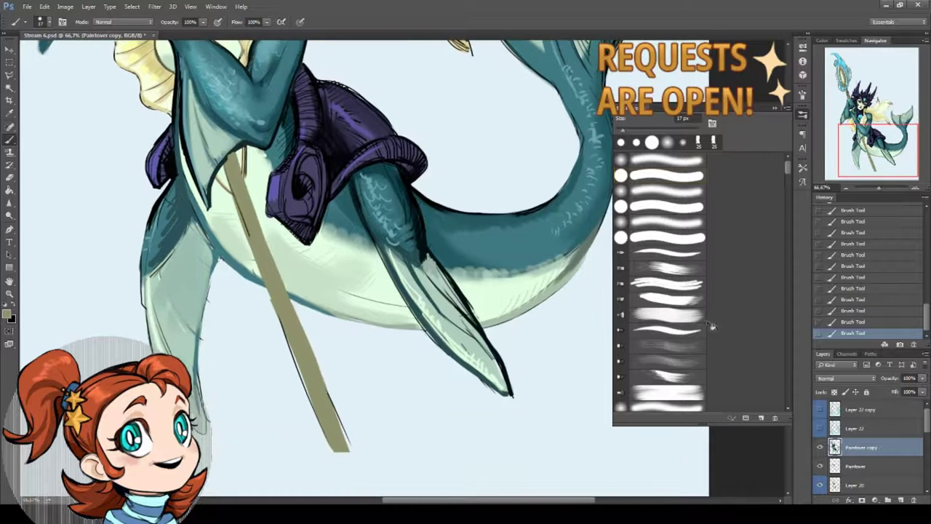
pyautogui.hotkey('ctrl', 'z')
pyautogui.hotkey('ctrl', 'z')
pyautogui.hotkey('ctrl', 'z')
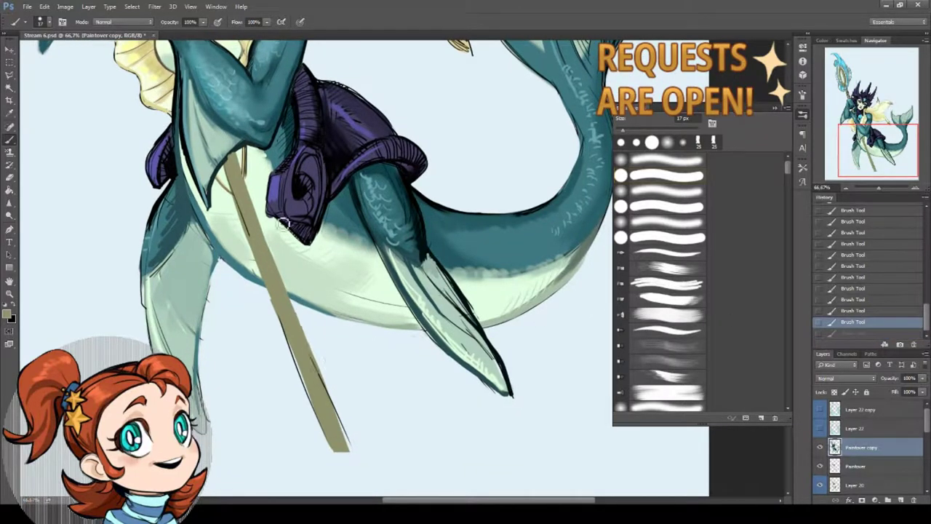
# Continue the olive paint down the staff's edge below the belly and round off its lower end
pyautogui.moveTo(256, 214); pyautogui.dragTo(308, 327)
pyautogui.hotkey('ctrl', 'z')
pyautogui.moveTo(255, 217); pyautogui.dragTo(330, 403)
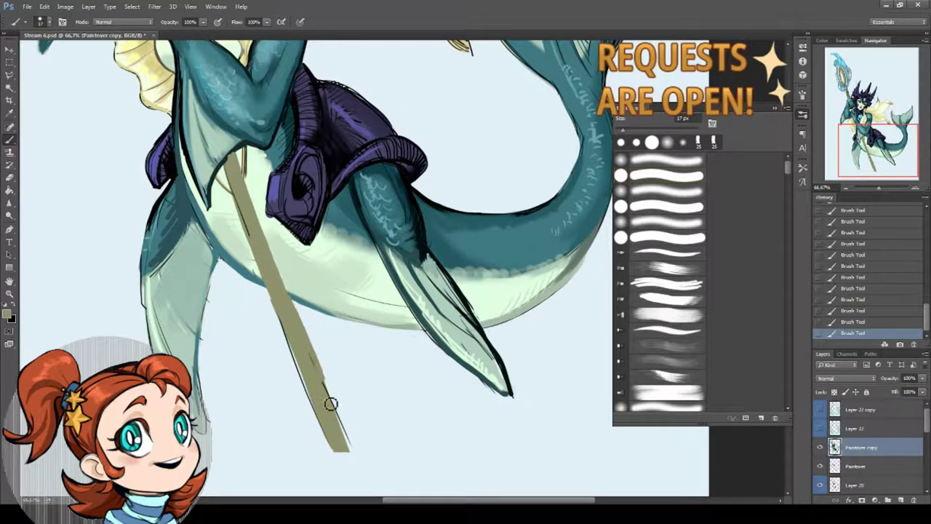
pyautogui.click(875, 321)
pyautogui.moveTo(291, 317); pyautogui.dragTo(333, 389)
pyautogui.moveTo(330, 358)
pyautogui.mouseDown()
pyautogui.moveTo(302, 285)
pyautogui.moveTo(295, 339)
pyautogui.moveTo(325, 393)
pyautogui.moveTo(324, 411)
pyautogui.moveTo(336, 402)
pyautogui.mouseUp()
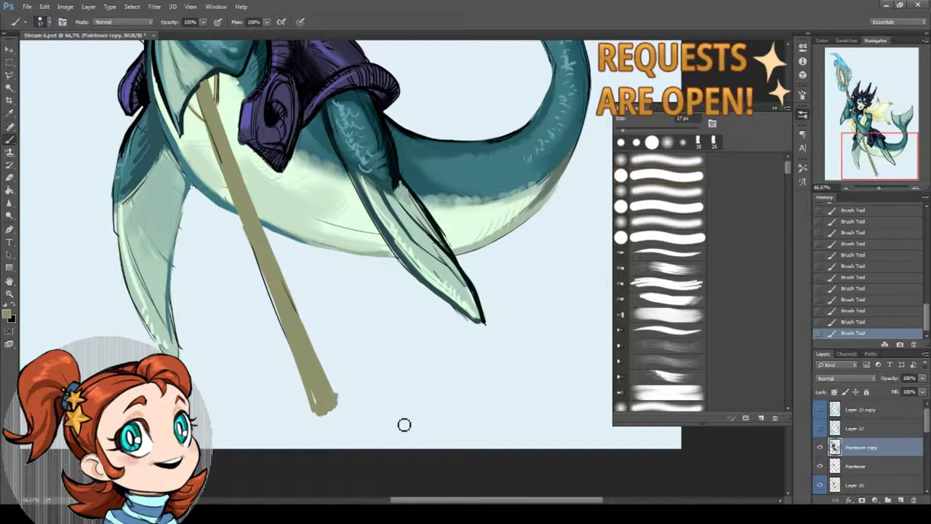
pyautogui.hscroll(-2, 311, 360)
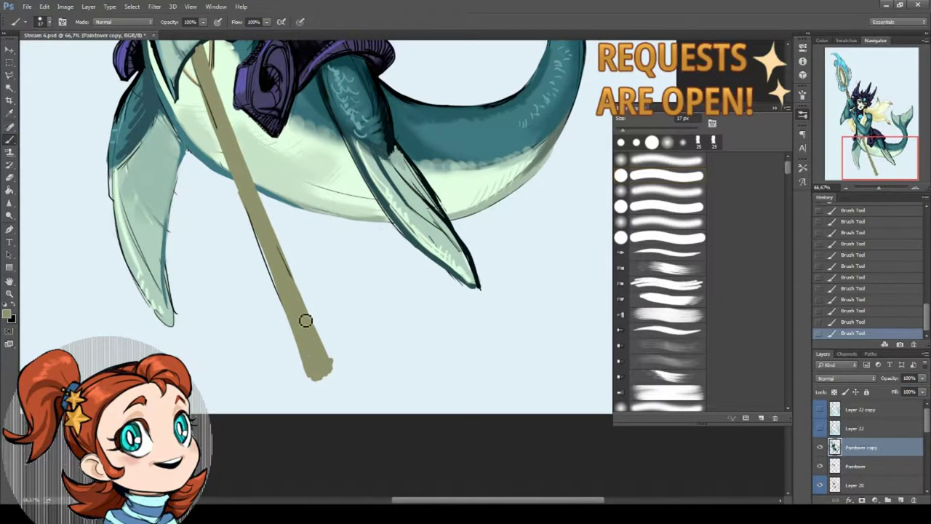
# Sample the staff's olive above the upper hand and change the foreground colour to a light yellow
pyautogui.scroll(5, 305, 322)
pyautogui.scroll(5, 268, 221)
pyautogui.hscroll(-2, 268, 221)
pyautogui.scroll(1, 269, 225)
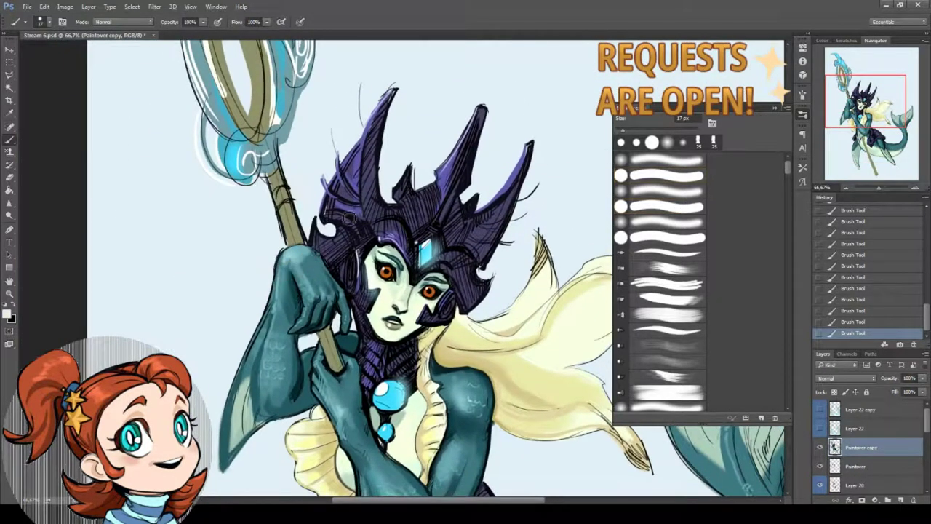
pyautogui.moveTo(279, 223); pyautogui.dragTo(280, 208)
pyautogui.press(']')
pyautogui.press(']')
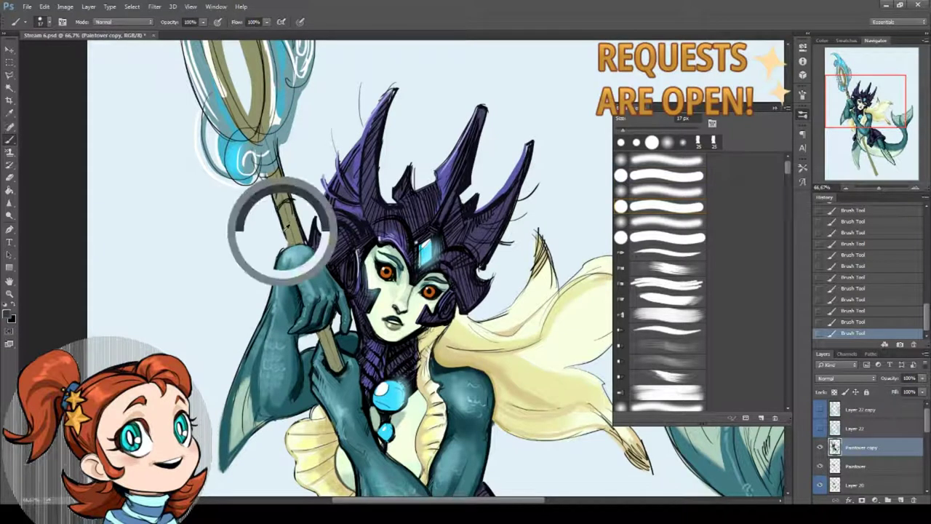
pyautogui.press('[')
pyautogui.press('[')
pyautogui.click(8, 314)
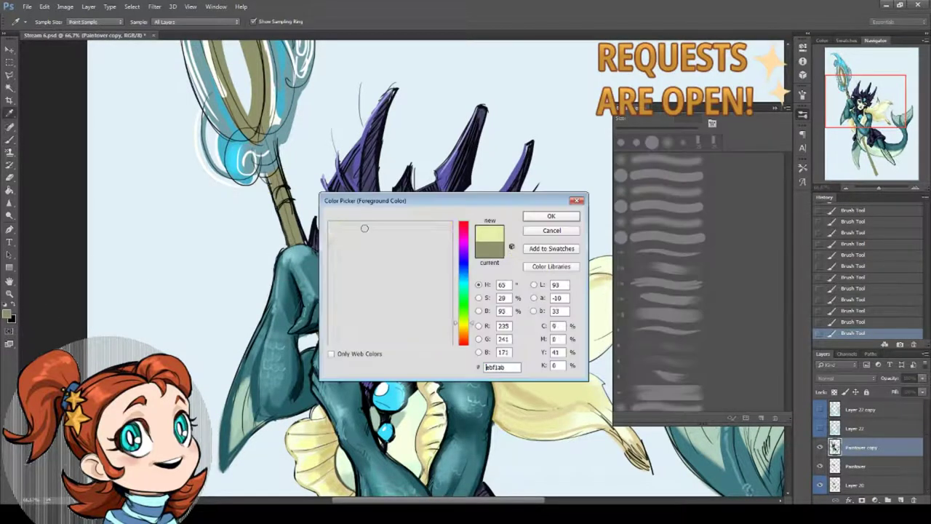
pyautogui.click(468, 329)
pyautogui.click(551, 216)
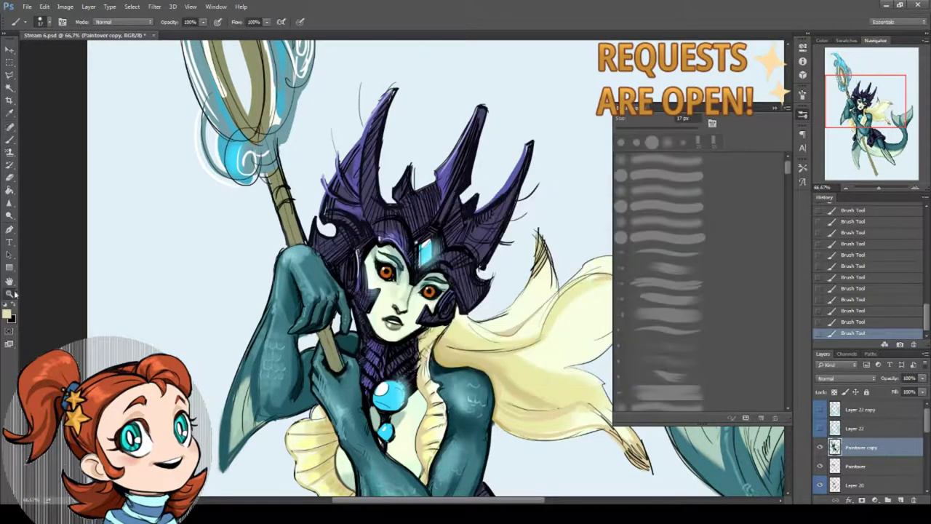
# Select the staff's segments above, between and below the hands with the Magic Wand
pyautogui.press('z')
pyautogui.hotkey('ctrl', '-')
pyautogui.hotkey('ctrl', '-')
pyautogui.press('w')
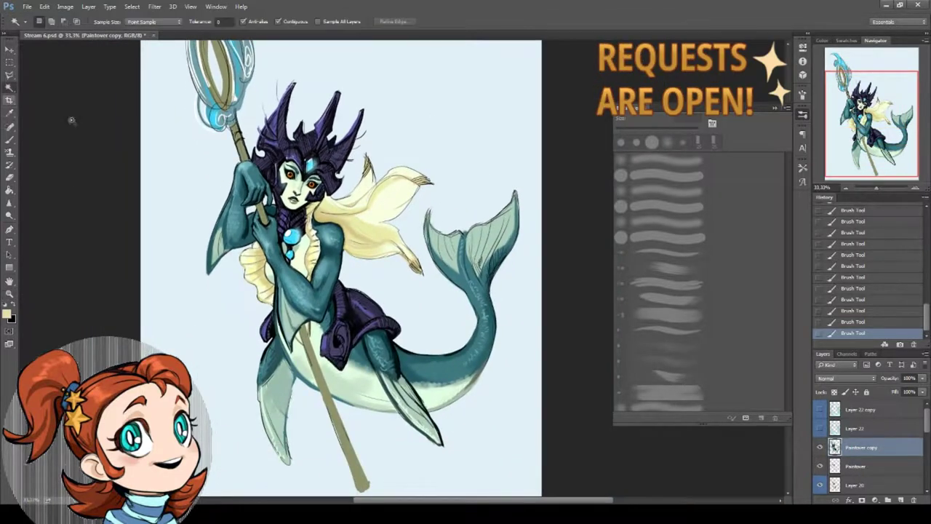
pyautogui.click(244, 171)
pyautogui.keyDown('shift'); pyautogui.click(242, 151); pyautogui.keyUp('shift')
pyautogui.keyDown('shift'); pyautogui.click(262, 192); pyautogui.keyUp('shift')
pyautogui.keyDown('shift'); pyautogui.click(279, 234); pyautogui.keyUp('shift')
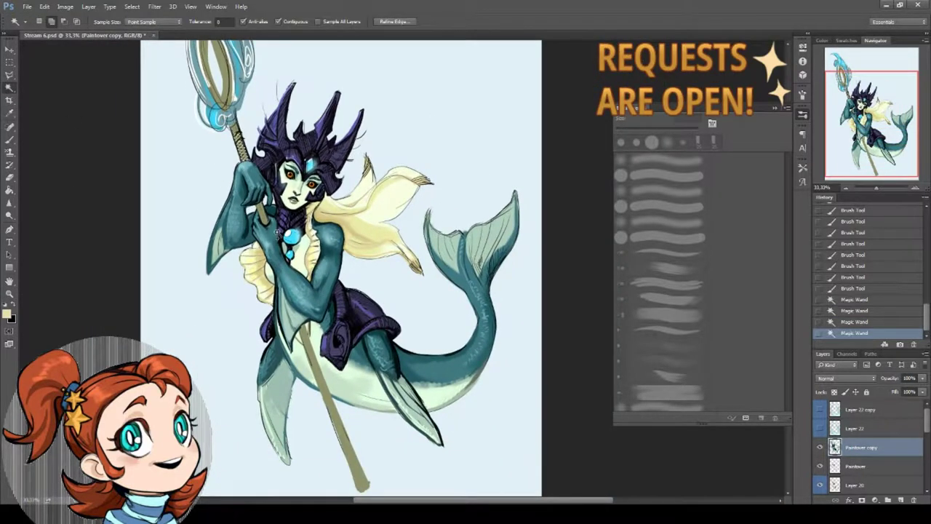
pyautogui.moveTo(296, 391); pyautogui.dragTo(286, 362)
# Brush light yellow highlights along the selected staff with a soft brush at 30 px and 49 px
pyautogui.press('b')
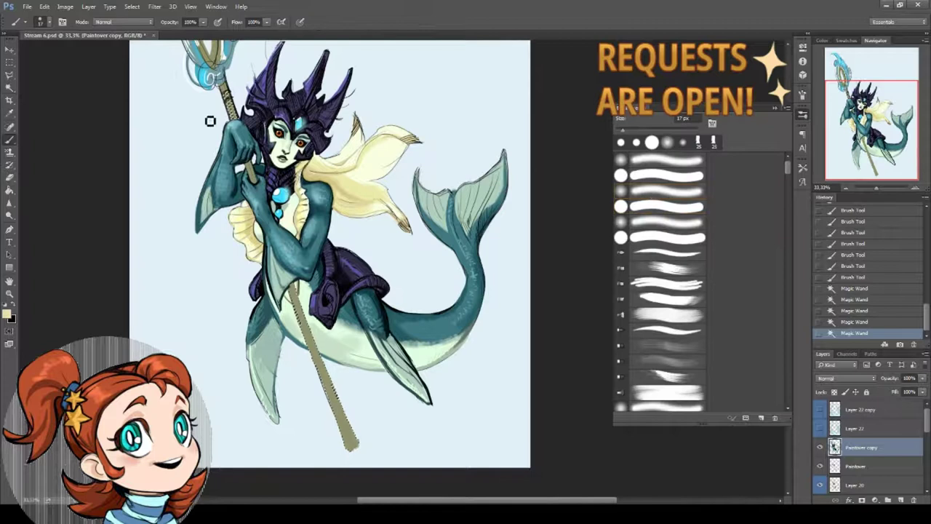
pyautogui.rightClick(246, 114)
pyautogui.moveTo(306, 135); pyautogui.dragTo(310, 135)
pyautogui.press('Return')
pyautogui.click(254, 175)
pyautogui.click(255, 175)
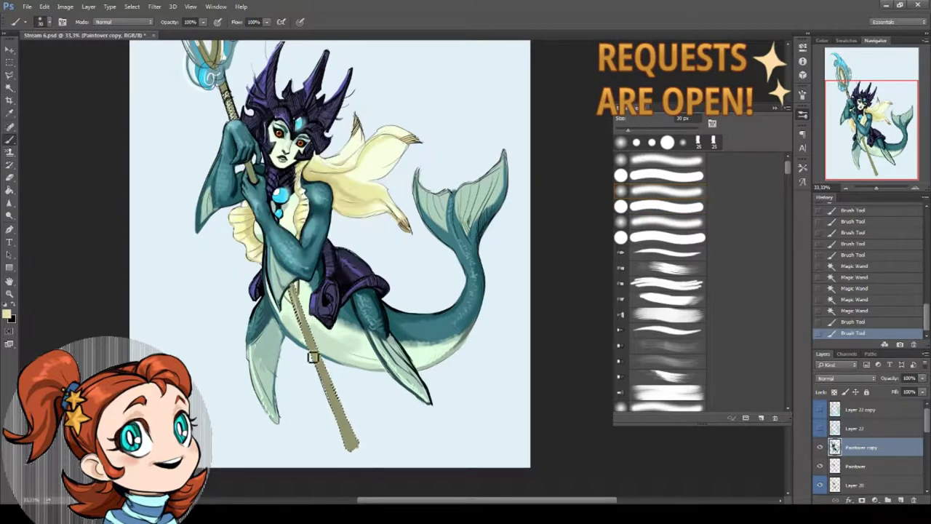
pyautogui.click(313, 357)
pyautogui.rightClick(450, 321)
pyautogui.press('Return')
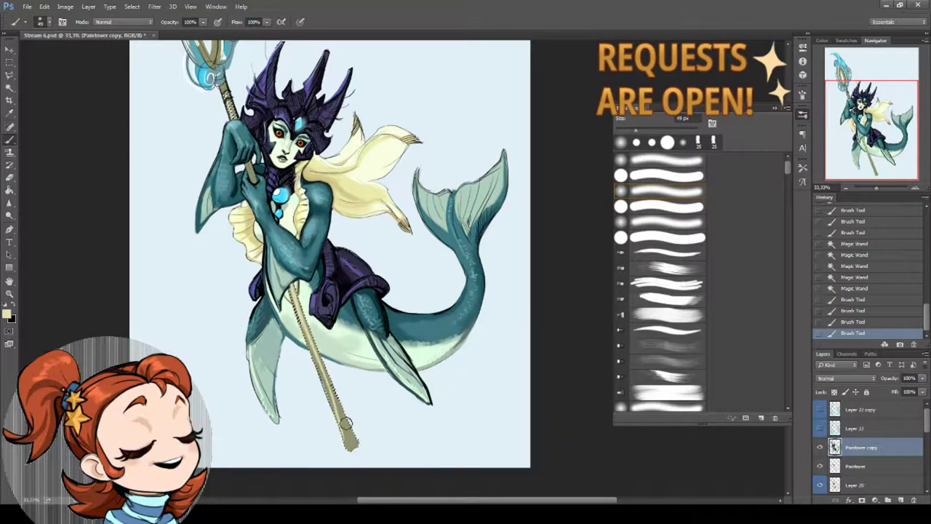
# Shade the staff's lower end with olive and a darker olive tone, and clear the selection
pyautogui.click(357, 460)
pyautogui.click(360, 457)
pyautogui.click(361, 452)
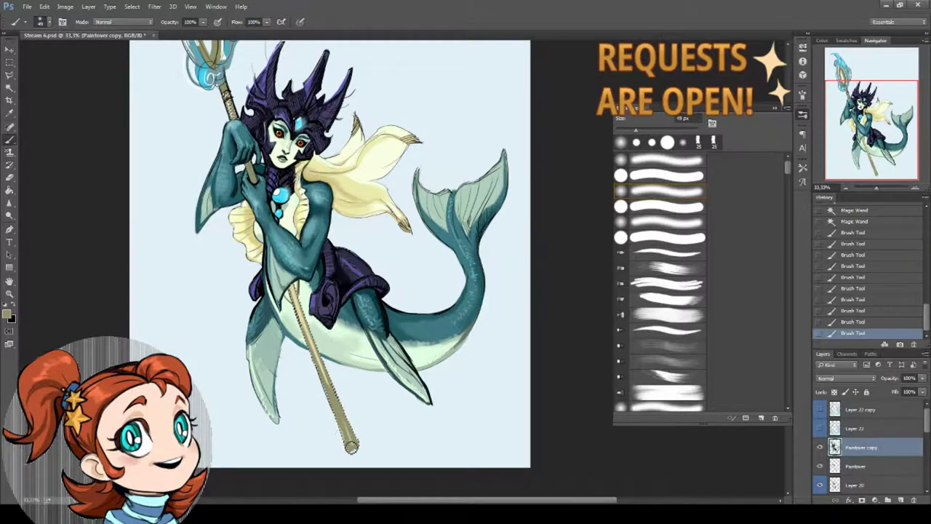
pyautogui.click(8, 313)
pyautogui.click(374, 288)
pyautogui.click(553, 214)
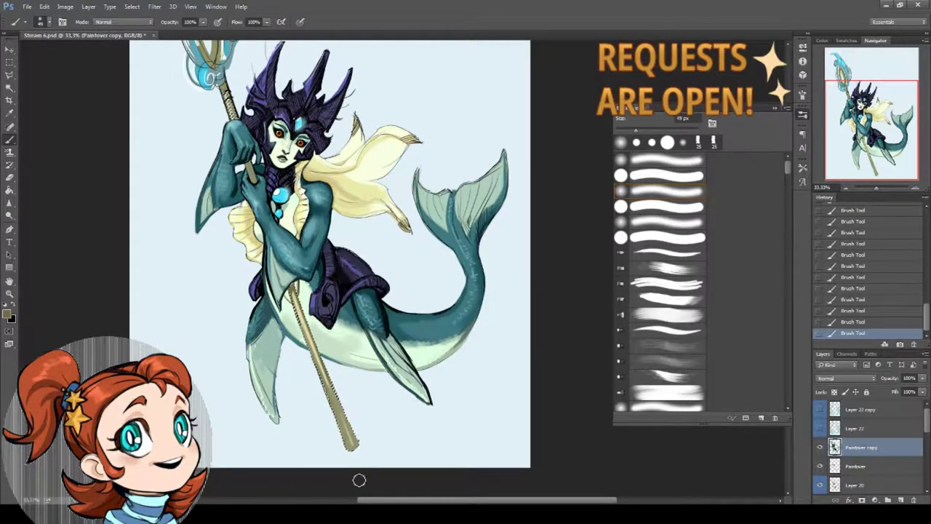
pyautogui.scroll(2, 338, 388)
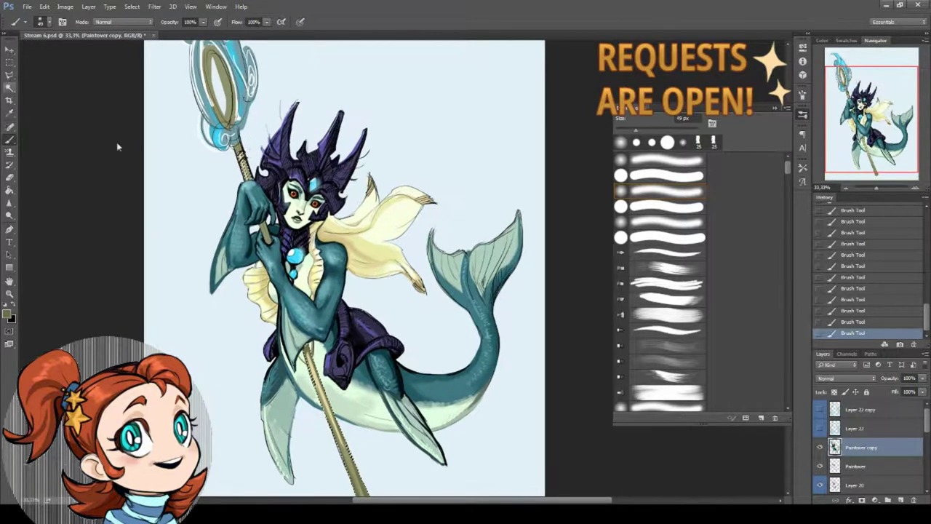
pyautogui.press('l')
pyautogui.click(131, 179)
pyautogui.press('b')
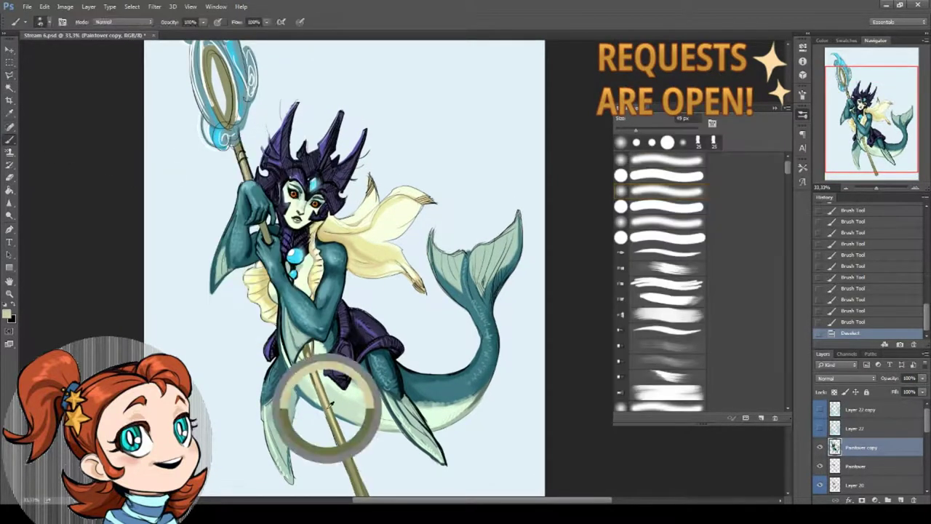
# Dab a sampled cream highlight onto the staff's short segment between the hands
pyautogui.click(275, 249)
pyautogui.click(317, 225)
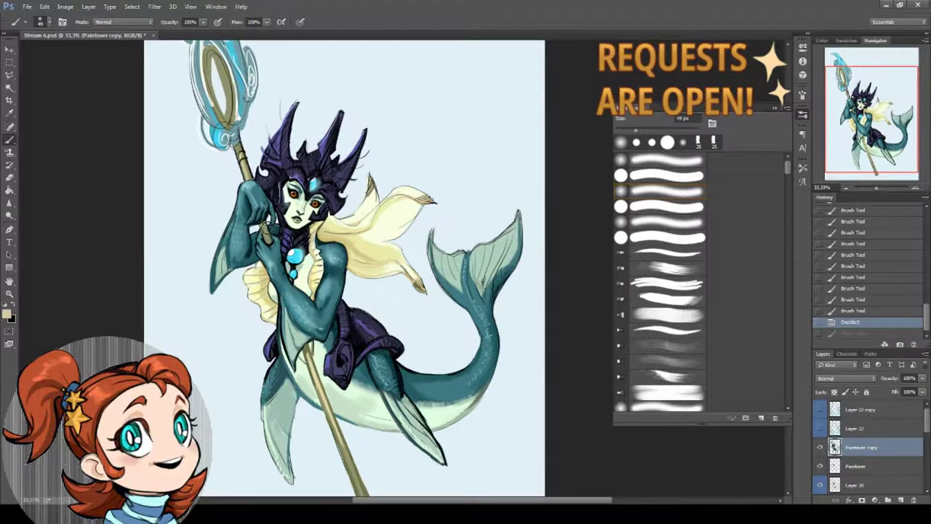
pyautogui.click(267, 235)
pyautogui.moveTo(318, 273); pyautogui.dragTo(304, 258)
# Redraw the lower edge and pointed tip of the forearm fin in dark teal with a hard 20 px brush
pyautogui.press('z')
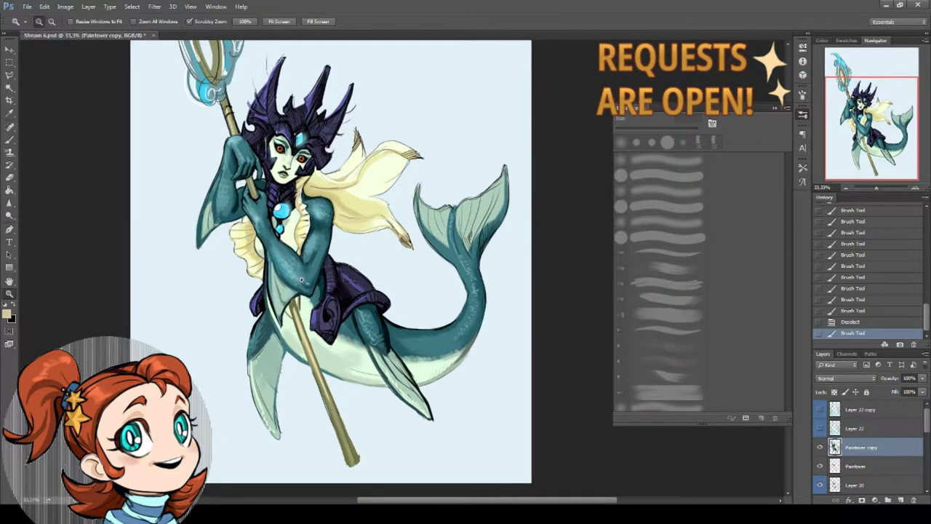
pyautogui.click(272, 338)
pyautogui.click(272, 337)
pyautogui.press('b')
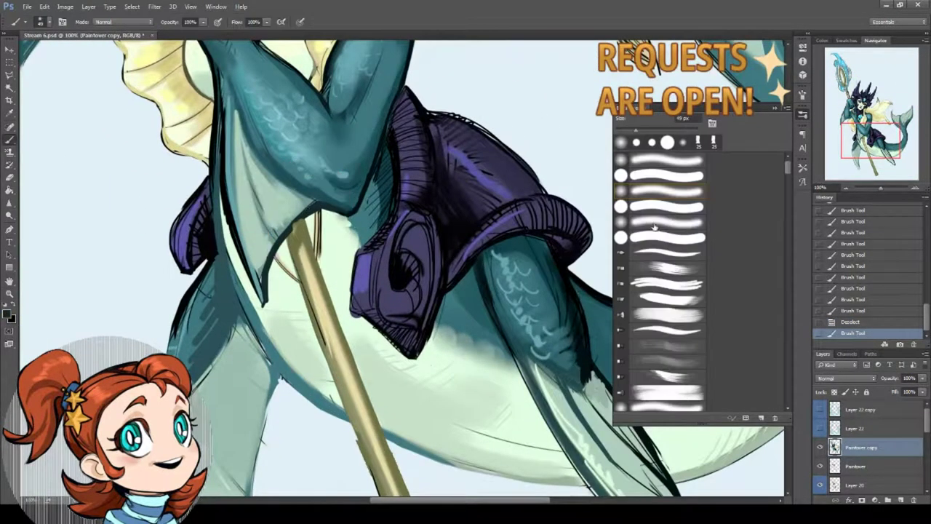
pyautogui.rightClick(470, 253)
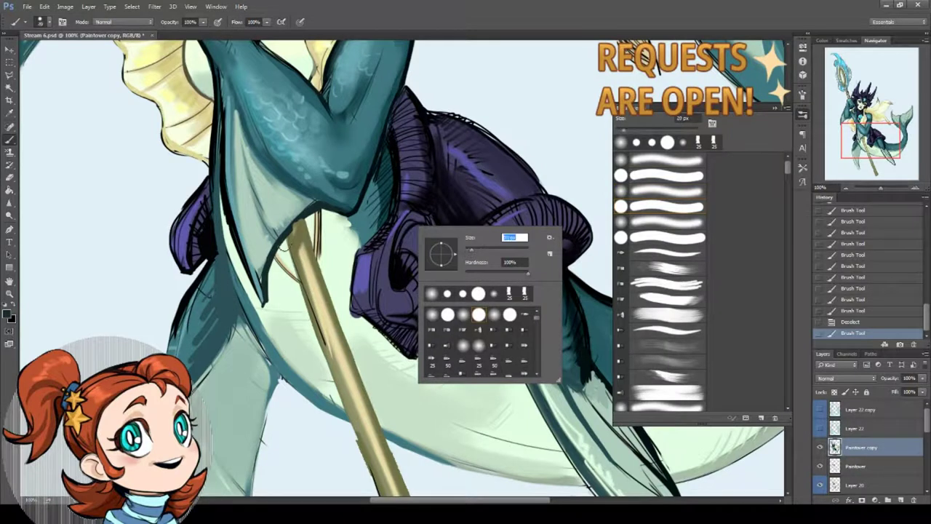
pyautogui.press('Return')
pyautogui.moveTo(294, 230); pyautogui.dragTo(321, 207)
pyautogui.moveTo(262, 285); pyautogui.dragTo(275, 265)
pyautogui.moveTo(287, 237); pyautogui.dragTo(301, 226)
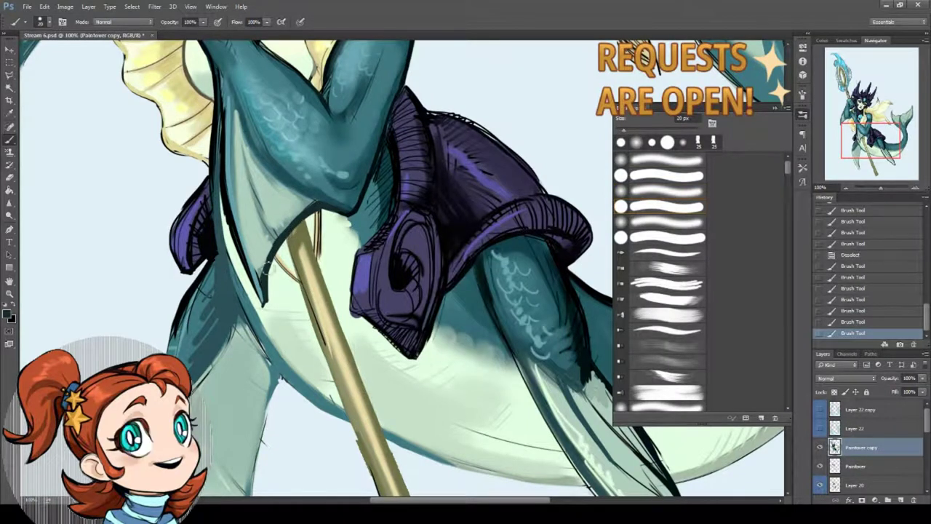
pyautogui.moveTo(254, 276); pyautogui.dragTo(275, 258)
pyautogui.moveTo(252, 279)
pyautogui.mouseDown()
pyautogui.moveTo(266, 256)
pyautogui.moveTo(259, 237)
pyautogui.moveTo(260, 246)
pyautogui.mouseUp()
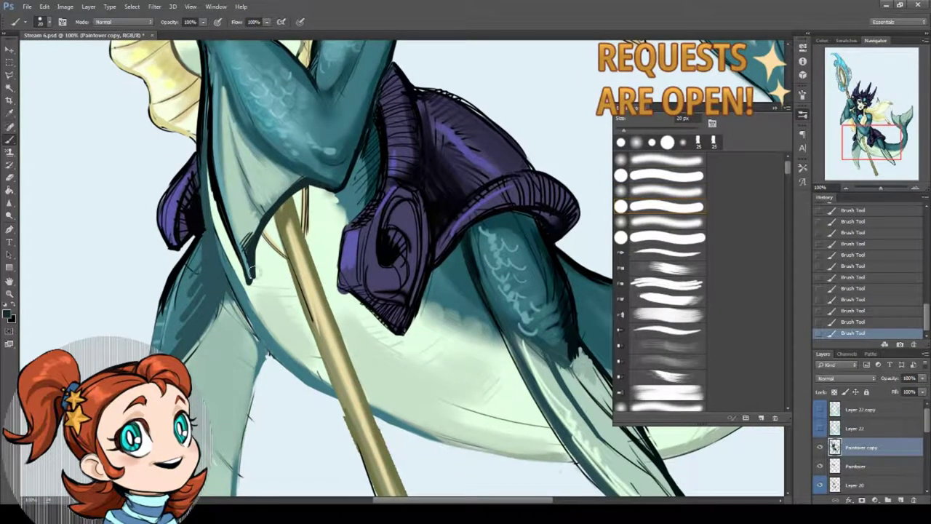
# Strengthen the lower outline of the purple waist garment with black strokes
pyautogui.moveTo(348, 245)
pyautogui.mouseDown()
pyautogui.moveTo(326, 235)
pyautogui.moveTo(321, 288)
pyautogui.mouseUp()
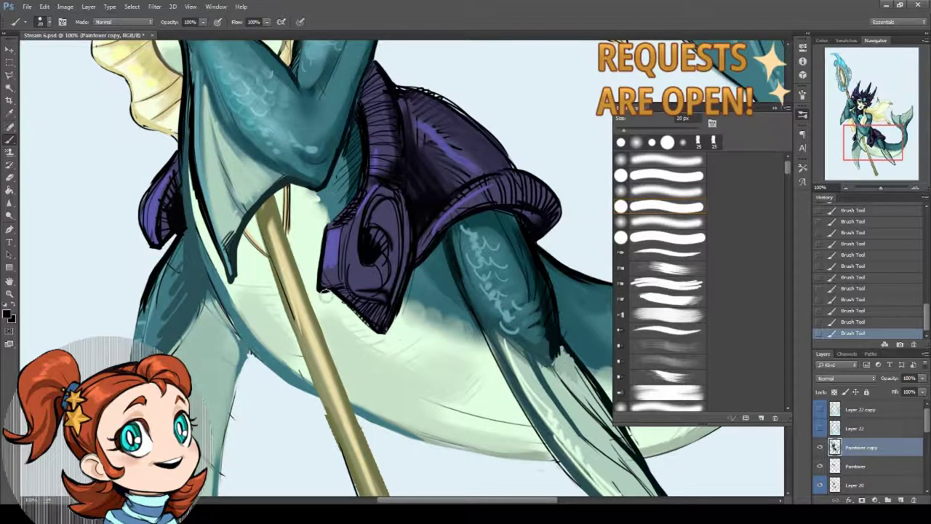
pyautogui.moveTo(371, 179)
pyautogui.mouseDown()
pyautogui.moveTo(345, 241)
pyautogui.moveTo(341, 315)
pyautogui.mouseUp()
pyautogui.moveTo(443, 368)
pyautogui.mouseDown()
pyautogui.moveTo(436, 324)
pyautogui.moveTo(393, 299)
pyautogui.mouseUp()
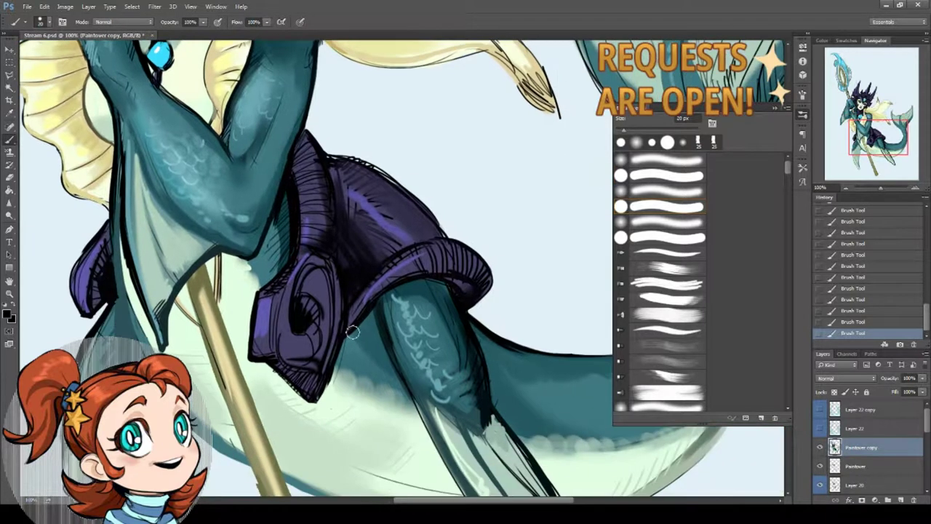
# Add small dark teal scale marks along the thigh's shaded side and the upper tail beside the waist garment, using colours sampled from the painting
pyautogui.keyDown('alt'); pyautogui.click(445, 288); pyautogui.keyUp('alt')
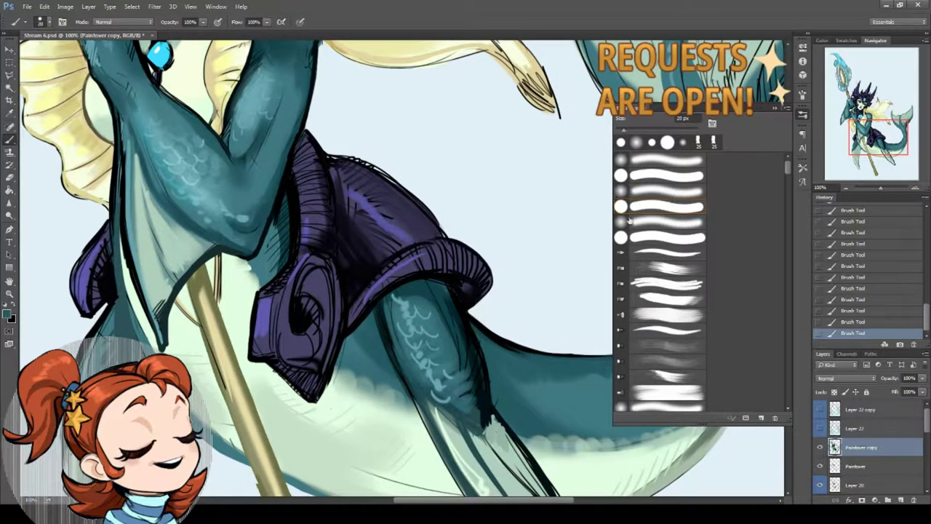
pyautogui.moveTo(479, 355)
pyautogui.mouseDown()
pyautogui.moveTo(474, 342)
pyautogui.moveTo(470, 389)
pyautogui.mouseUp()
pyautogui.moveTo(469, 389); pyautogui.dragTo(444, 367)
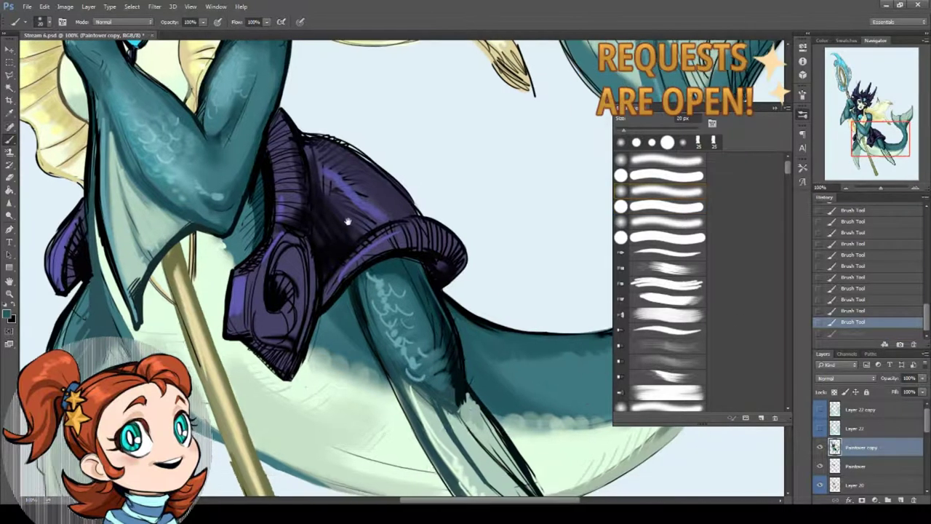
pyautogui.keyDown('alt'); pyautogui.click(428, 294); pyautogui.keyUp('alt')
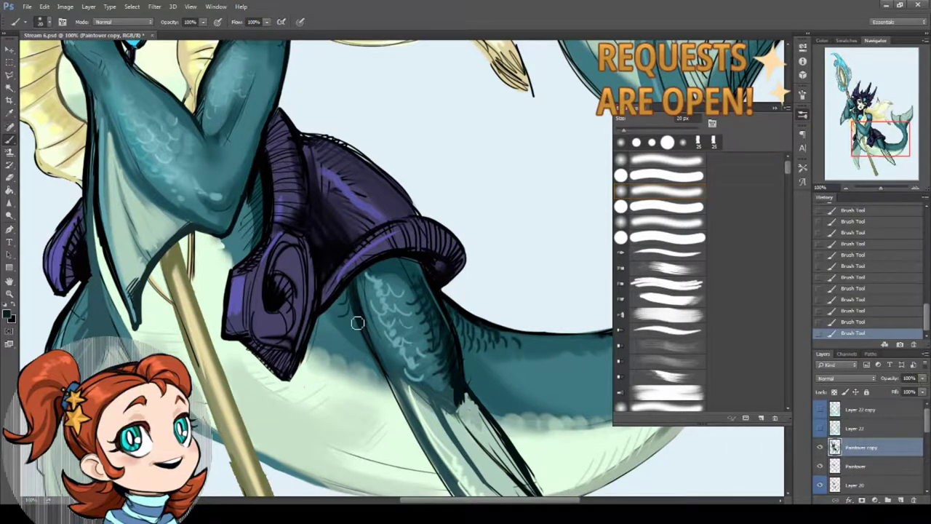
pyautogui.hscroll(3, 412, 310)
pyautogui.scroll(-2, 411, 310)
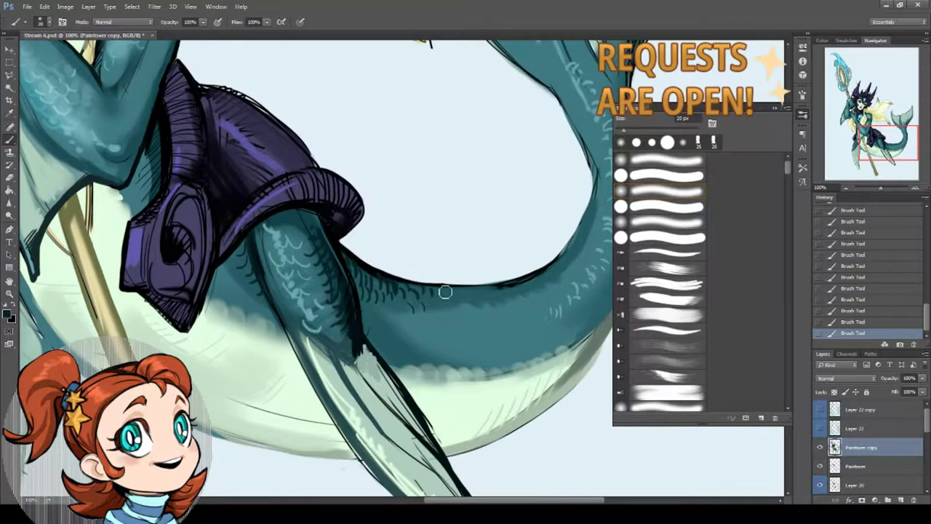
# Thicken the tail's upper outline beside the waist garment in black and clean its outer edge with the pale background colour
pyautogui.scroll(1, 371, 309)
pyautogui.hscroll(1, 371, 310)
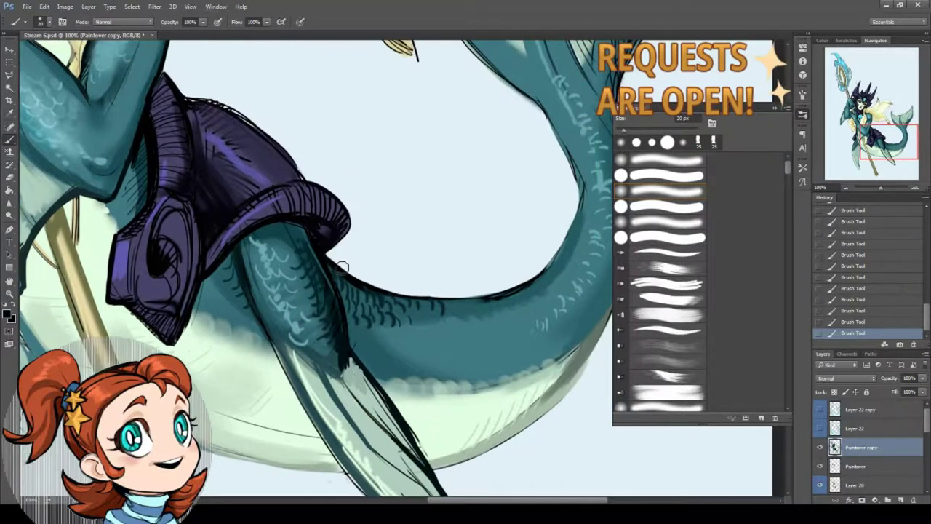
pyautogui.moveTo(389, 296); pyautogui.dragTo(538, 291)
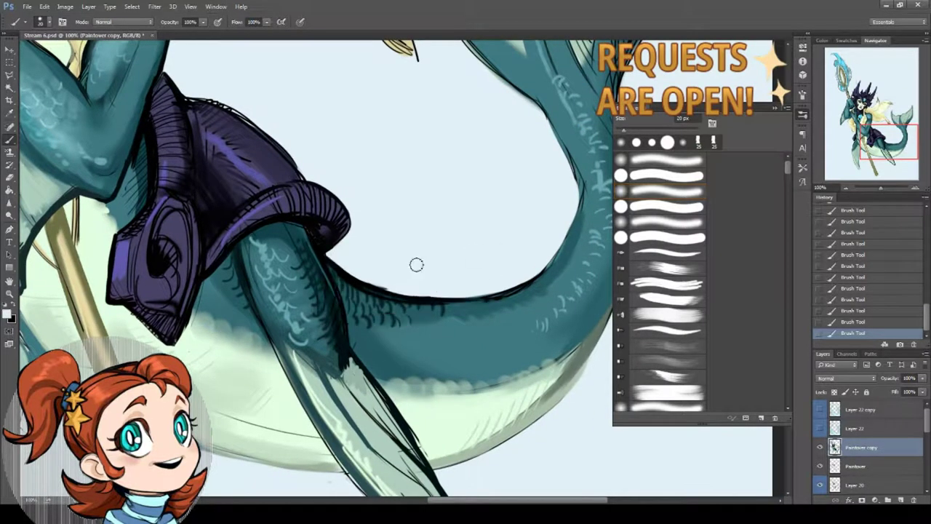
pyautogui.moveTo(422, 238); pyautogui.dragTo(316, 353)
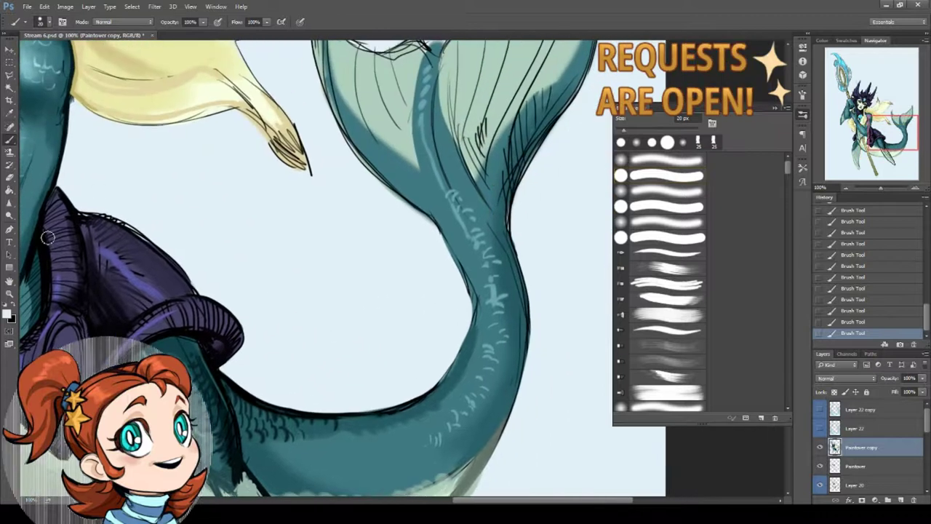
# Darken the outline along the tail's inner curve with a sampled dark teal and a 20 px brush
pyautogui.keyDown('alt'); pyautogui.click(242, 379); pyautogui.keyUp('alt')
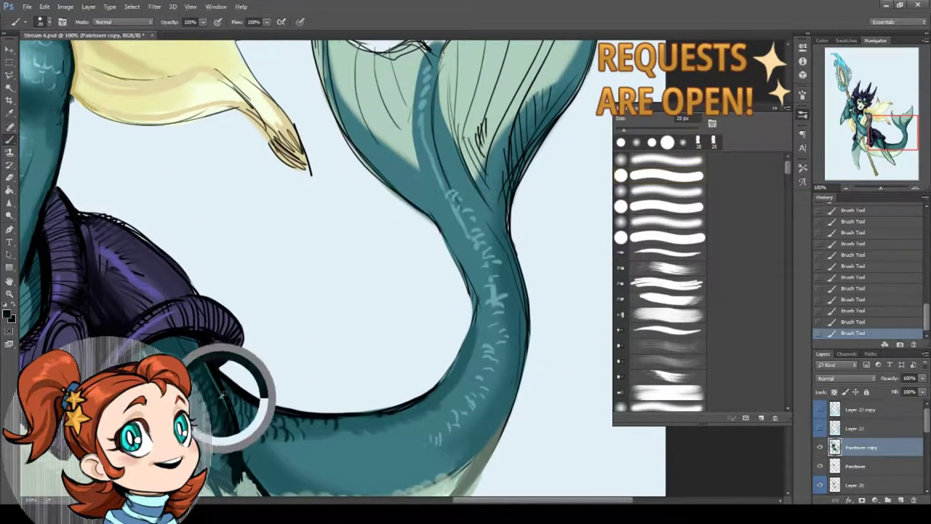
pyautogui.moveTo(447, 245)
pyautogui.mouseDown()
pyautogui.moveTo(473, 305)
pyautogui.moveTo(471, 364)
pyautogui.mouseUp()
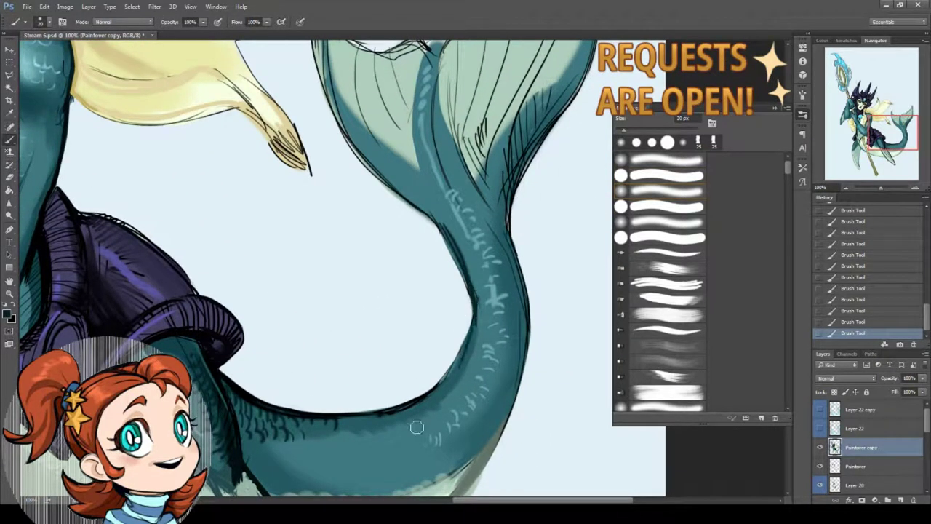
pyautogui.moveTo(480, 312)
pyautogui.mouseDown()
pyautogui.moveTo(459, 364)
pyautogui.moveTo(433, 385)
pyautogui.mouseUp()
# Undo the last two strokes and trim the outside of the tail's inner curve with the pale background colour
pyautogui.moveTo(264, 198); pyautogui.dragTo(201, 216)
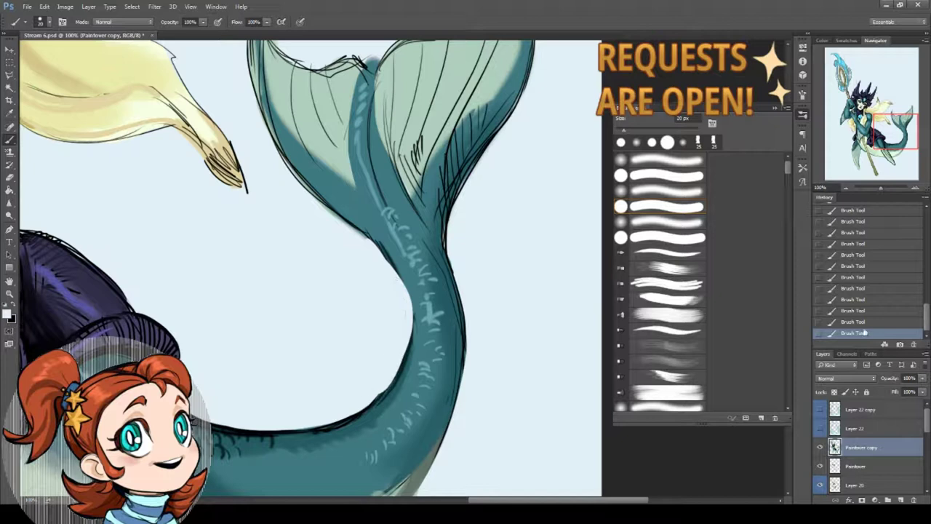
pyautogui.hotkey('ctrl', 'z')
pyautogui.hotkey('ctrl', 'z')
pyautogui.moveTo(398, 216); pyautogui.dragTo(368, 170)
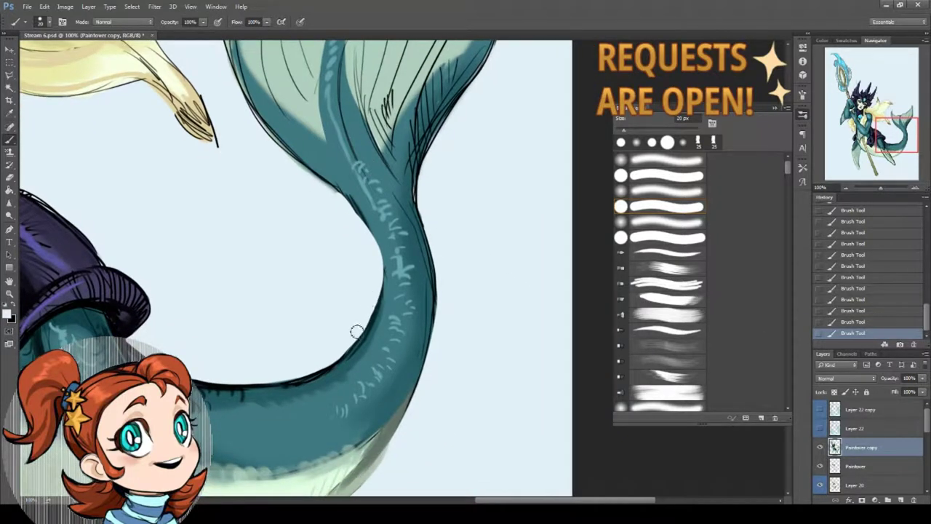
pyautogui.moveTo(371, 300)
pyautogui.mouseDown()
pyautogui.moveTo(347, 298)
pyautogui.moveTo(373, 296)
pyautogui.moveTo(371, 338)
pyautogui.mouseUp()
pyautogui.moveTo(378, 283); pyautogui.dragTo(292, 407)
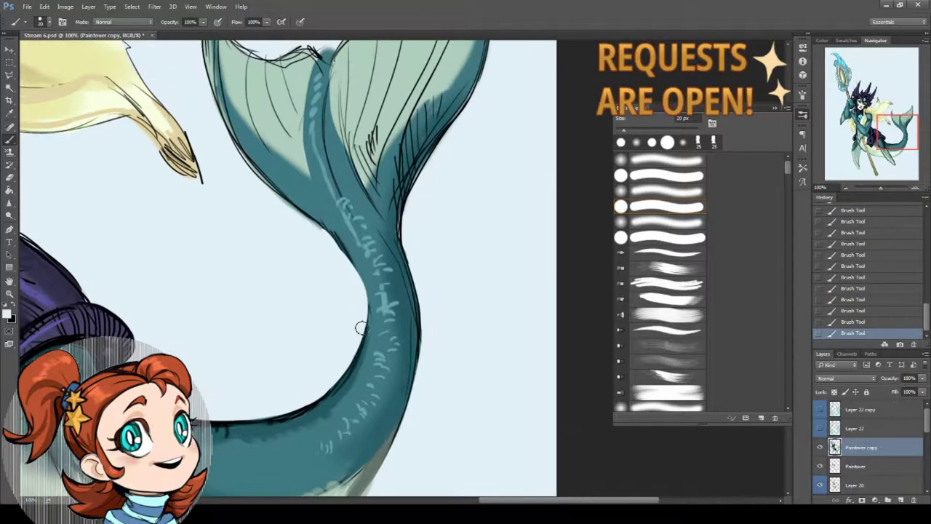
# Strengthen the lower outer outlines of both tail flukes with dark teal strokes
pyautogui.moveTo(219, 200); pyautogui.dragTo(252, 272)
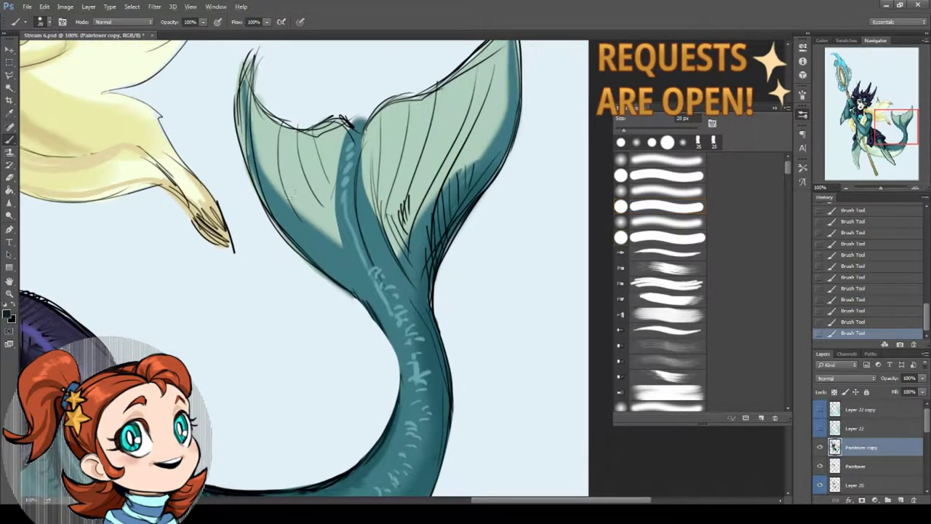
pyautogui.moveTo(267, 205)
pyautogui.mouseDown()
pyautogui.moveTo(347, 292)
pyautogui.moveTo(290, 232)
pyautogui.moveTo(342, 284)
pyautogui.mouseUp()
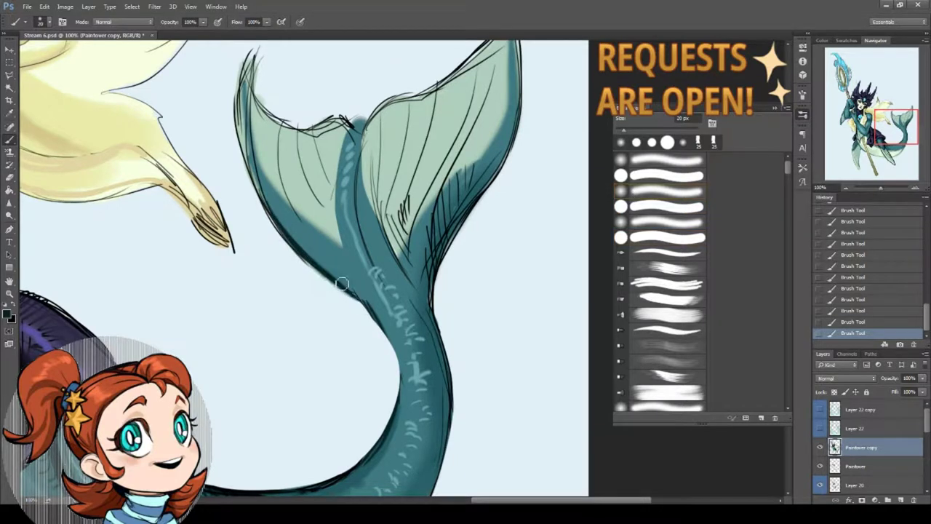
pyautogui.moveTo(484, 188)
pyautogui.mouseDown()
pyautogui.moveTo(435, 271)
pyautogui.moveTo(428, 321)
pyautogui.mouseUp()
pyautogui.moveTo(505, 64)
pyautogui.mouseDown()
pyautogui.moveTo(519, 146)
pyautogui.moveTo(489, 232)
pyautogui.mouseUp()
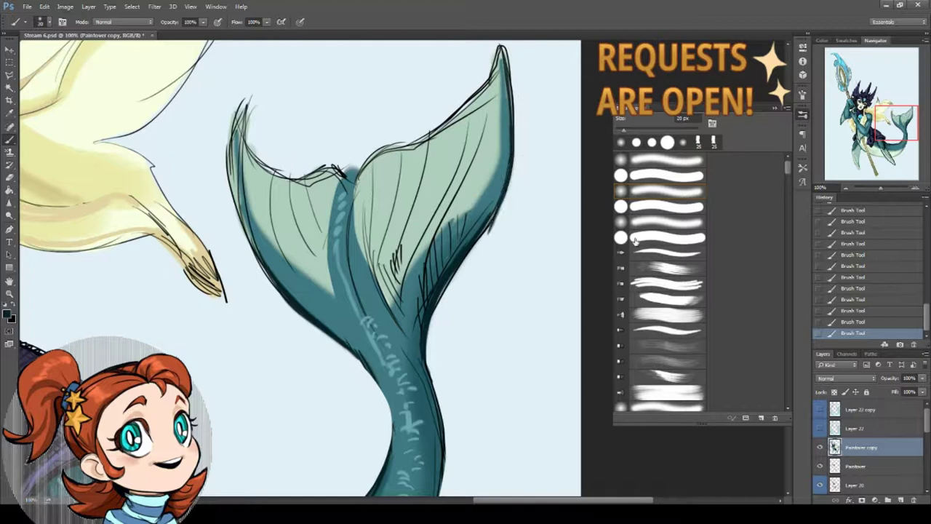
# Darken the lines along both sides of the central ridge between the tail flukes
pyautogui.moveTo(355, 175)
pyautogui.mouseDown()
pyautogui.moveTo(347, 262)
pyautogui.moveTo(367, 284)
pyautogui.mouseUp()
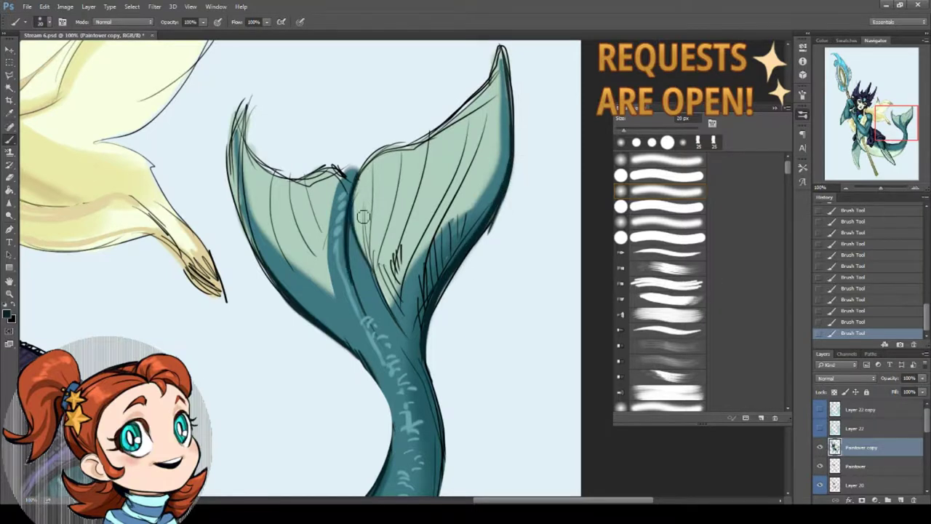
pyautogui.moveTo(357, 193); pyautogui.dragTo(379, 309)
pyautogui.moveTo(352, 238); pyautogui.dragTo(366, 323)
pyautogui.moveTo(333, 176); pyautogui.dragTo(342, 269)
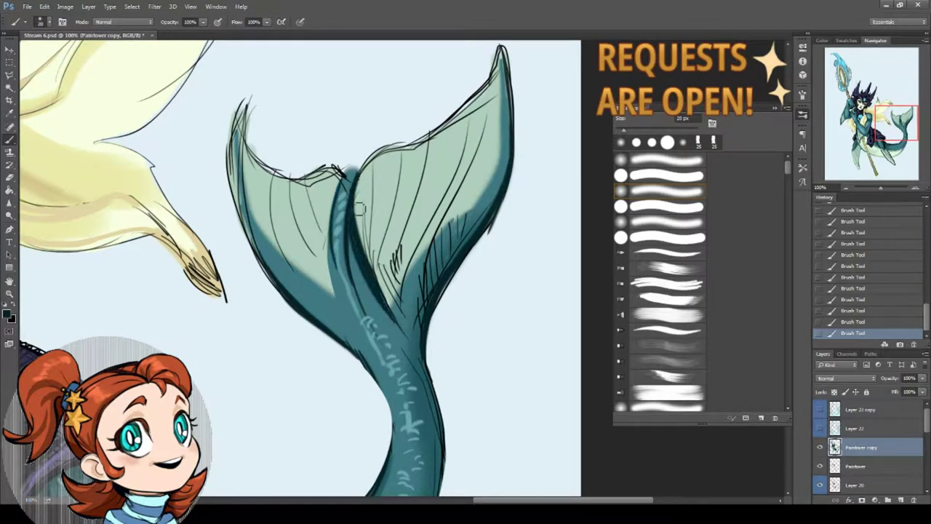
pyautogui.moveTo(355, 234); pyautogui.dragTo(387, 318)
# Brighten the tail flukes with a sampled teal, using a soft 75 px brush in Overlay mode
pyautogui.keyDown('alt'); pyautogui.click(393, 265); pyautogui.keyUp('alt')
pyautogui.rightClick(413, 230)
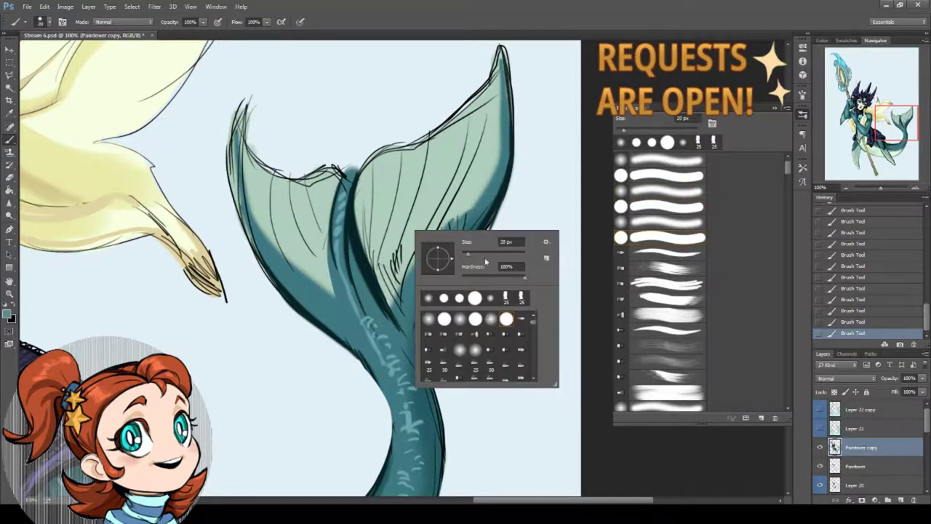
pyautogui.moveTo(380, 240); pyautogui.dragTo(387, 309)
pyautogui.moveTo(371, 221); pyautogui.dragTo(422, 247)
pyautogui.click(124, 22)
pyautogui.click(120, 120)
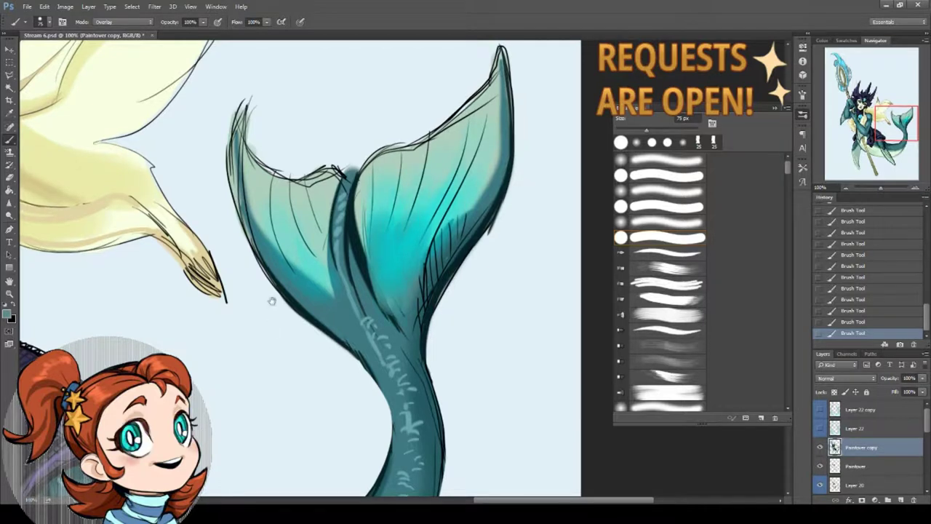
# Undo the last stroke and touch up the tail's scale highlights with a 21 px Overlay brush
pyautogui.moveTo(273, 313); pyautogui.dragTo(339, 260)
pyautogui.moveTo(379, 396); pyautogui.dragTo(426, 325)
pyautogui.moveTo(486, 325); pyautogui.dragTo(463, 261)
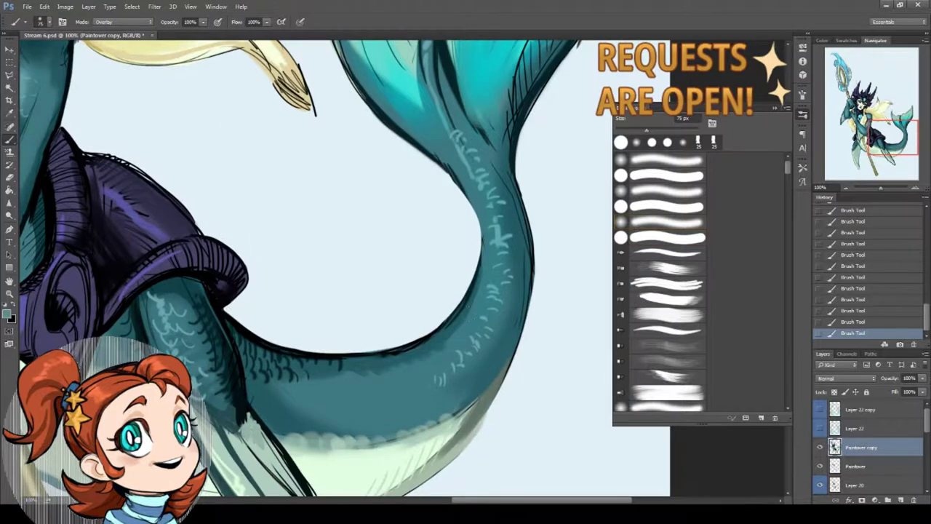
pyautogui.rightClick(540, 257)
pyautogui.press('Return')
pyautogui.hotkey('ctrl', 'z')
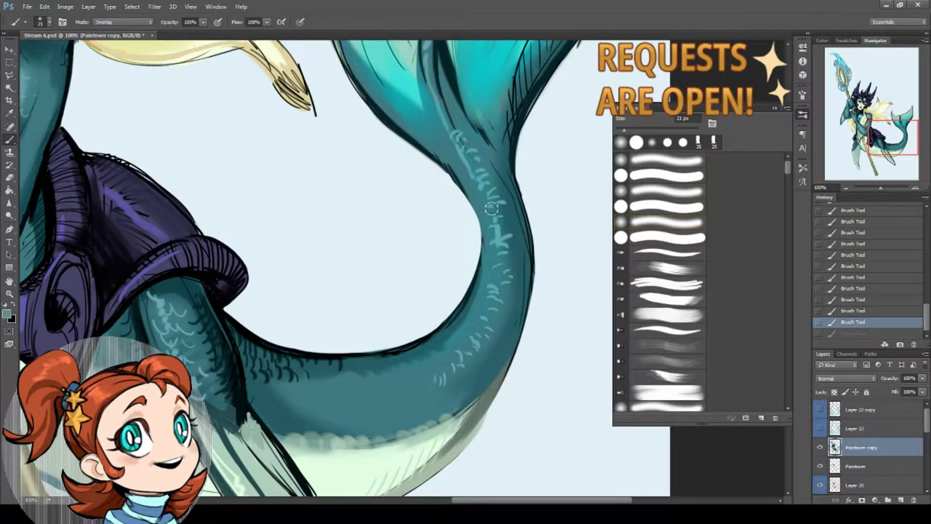
pyautogui.click(491, 208)
# Brighten the scales on the thigh with teal, using a 54 px Overlay brush
pyautogui.rightClick(461, 314)
pyautogui.moveTo(250, 282)
pyautogui.mouseDown()
pyautogui.moveTo(461, 314)
pyautogui.moveTo(495, 336)
pyautogui.mouseUp()
pyautogui.press('Return')
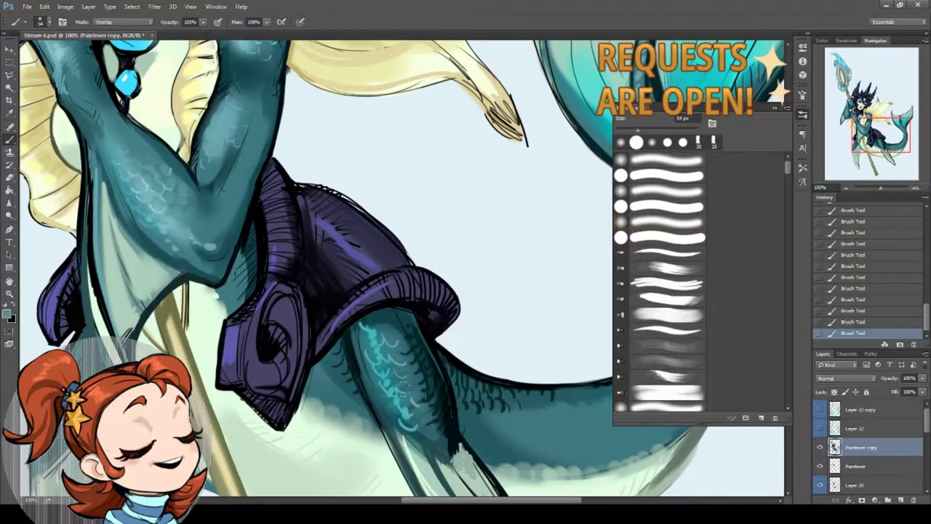
# Add bright teal Overlay glows to the mermaid's forearms, shoulder and the back of her raised hand
pyautogui.moveTo(207, 162); pyautogui.dragTo(337, 302)
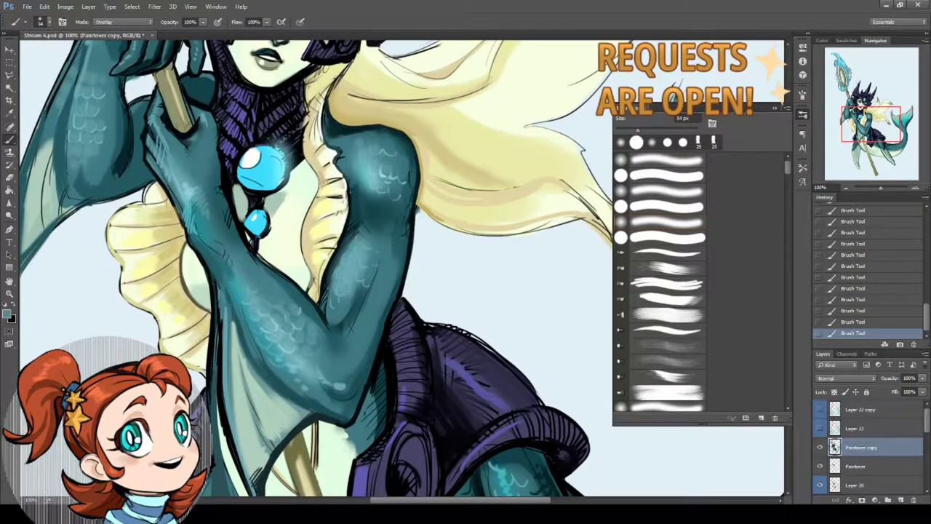
pyautogui.moveTo(291, 219); pyautogui.dragTo(422, 414)
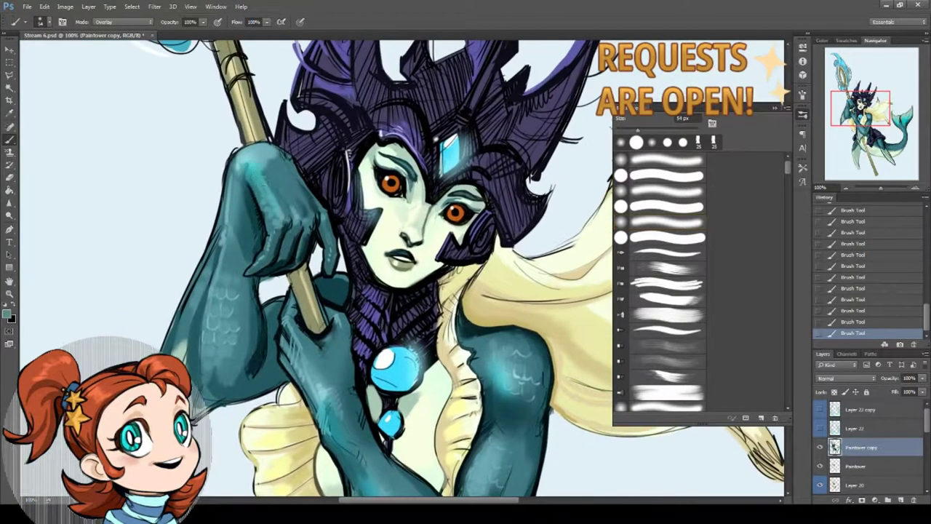
pyautogui.moveTo(428, 378); pyautogui.dragTo(438, 302)
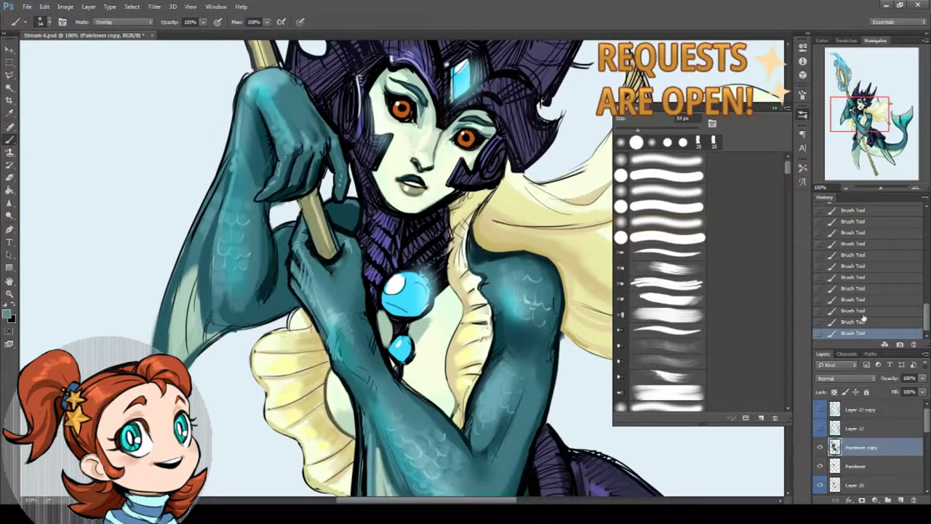
# Brighten the teal of the far leg and tint the highlights of the purple waist garment blue in Overlay mode
pyautogui.moveTo(315, 360); pyautogui.dragTo(277, 203)
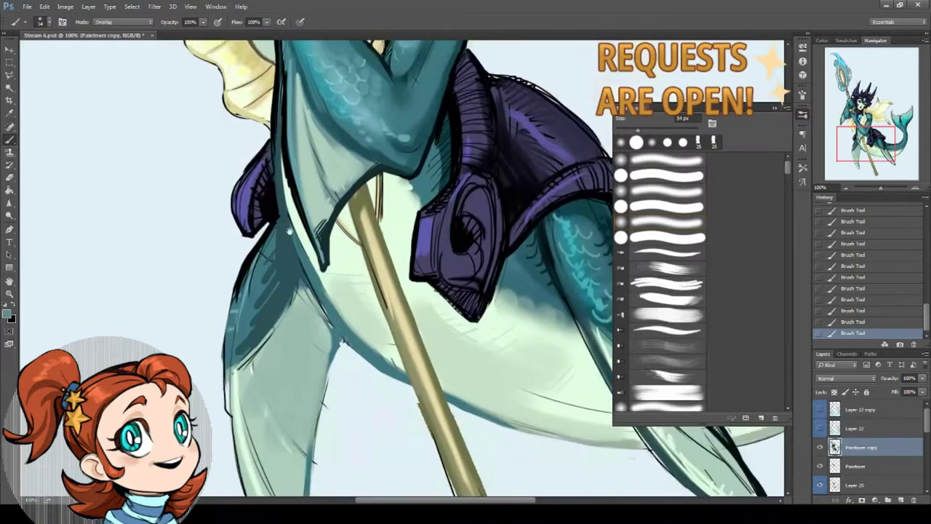
pyautogui.moveTo(436, 291); pyautogui.dragTo(346, 287)
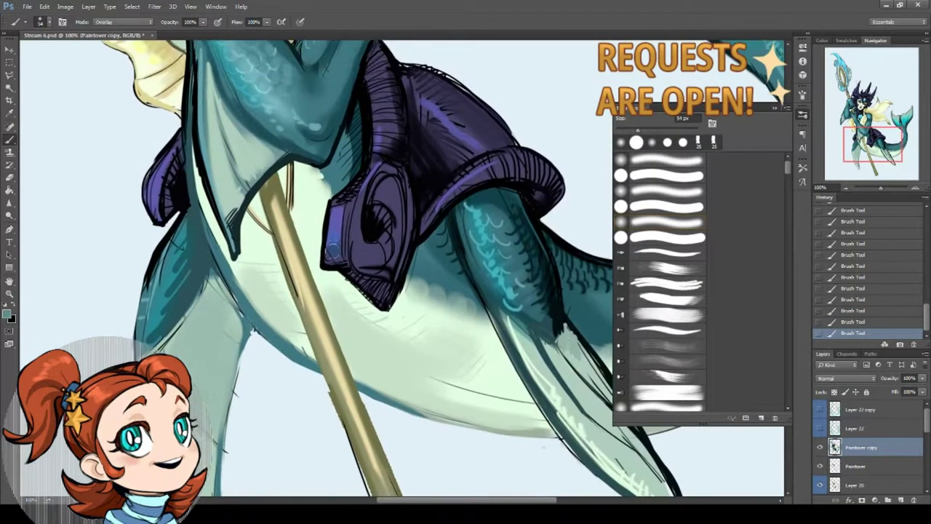
pyautogui.moveTo(378, 109); pyautogui.dragTo(418, 325)
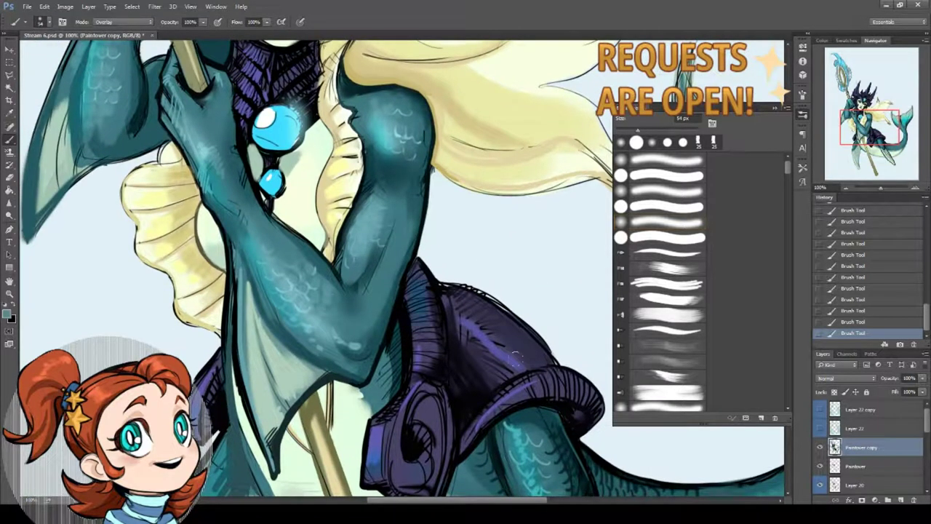
# Tint the purple headdress around the forehead gem with blue Overlay strokes
pyautogui.moveTo(363, 146); pyautogui.dragTo(393, 409)
pyautogui.moveTo(393, 219); pyautogui.dragTo(358, 286)
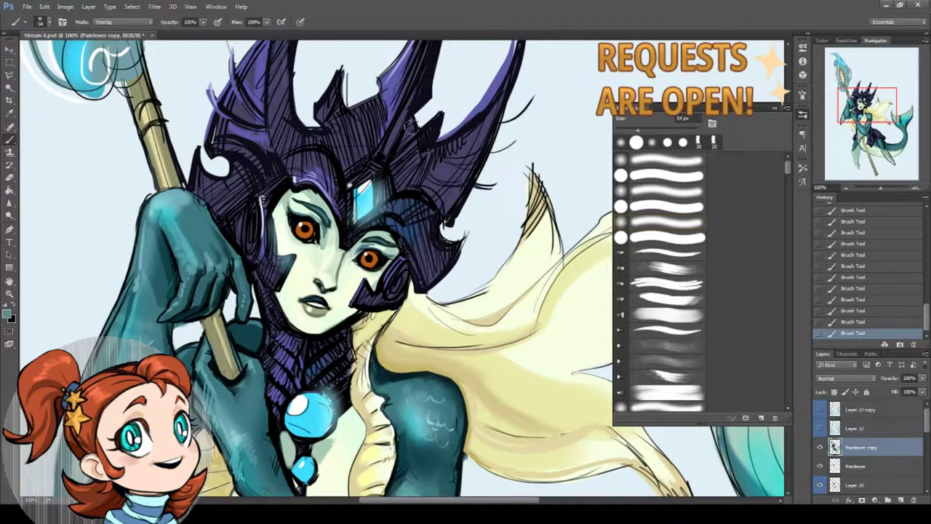
pyautogui.moveTo(411, 124)
pyautogui.mouseDown()
pyautogui.moveTo(404, 131)
pyautogui.moveTo(435, 171)
pyautogui.mouseUp()
# Tint the blue frame and swirls of the staff's head with teal Overlay strokes
pyautogui.press('z')
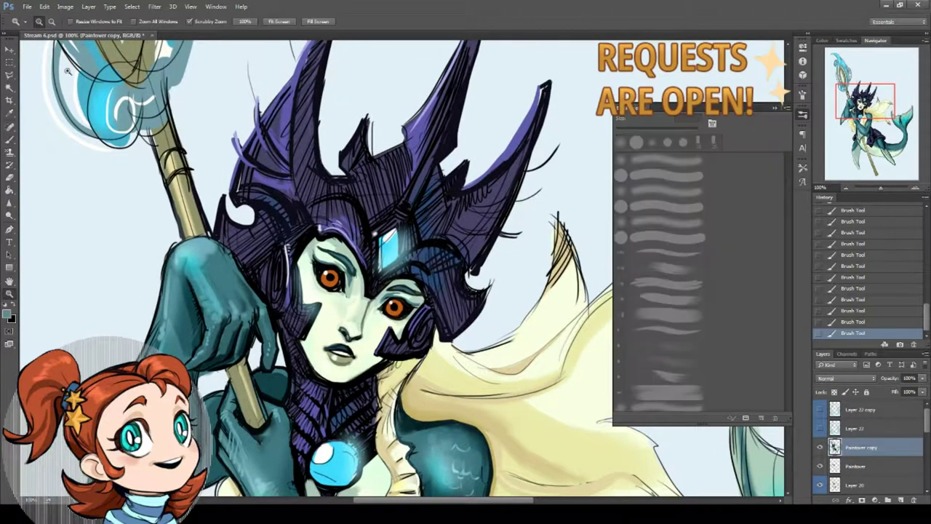
pyautogui.moveTo(67, 70); pyautogui.dragTo(172, 206)
pyautogui.press('b')
pyautogui.moveTo(176, 109); pyautogui.dragTo(237, 290)
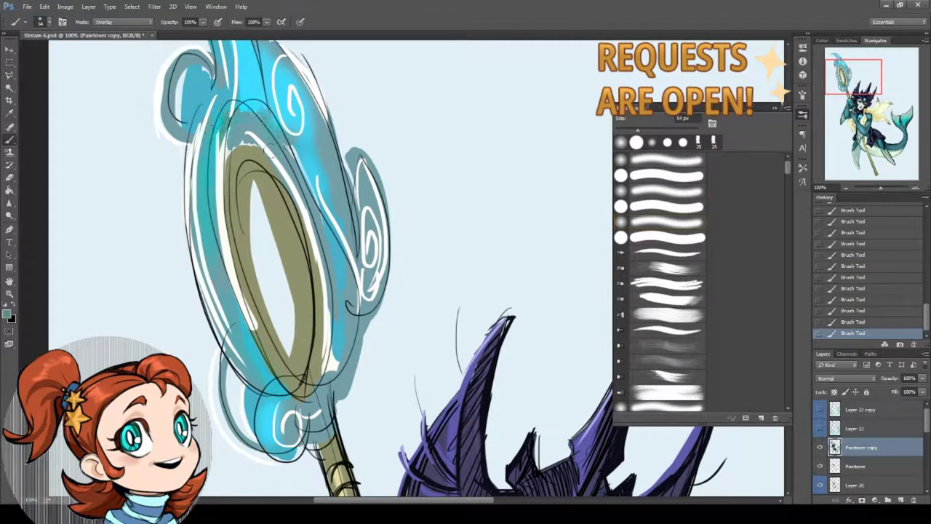
pyautogui.moveTo(287, 156); pyautogui.dragTo(295, 229)
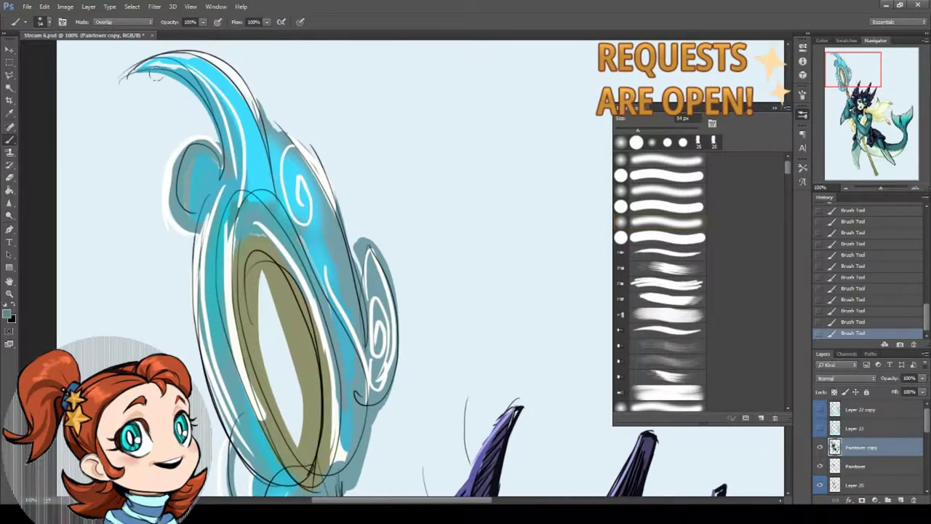
pyautogui.moveTo(336, 268); pyautogui.dragTo(314, 155)
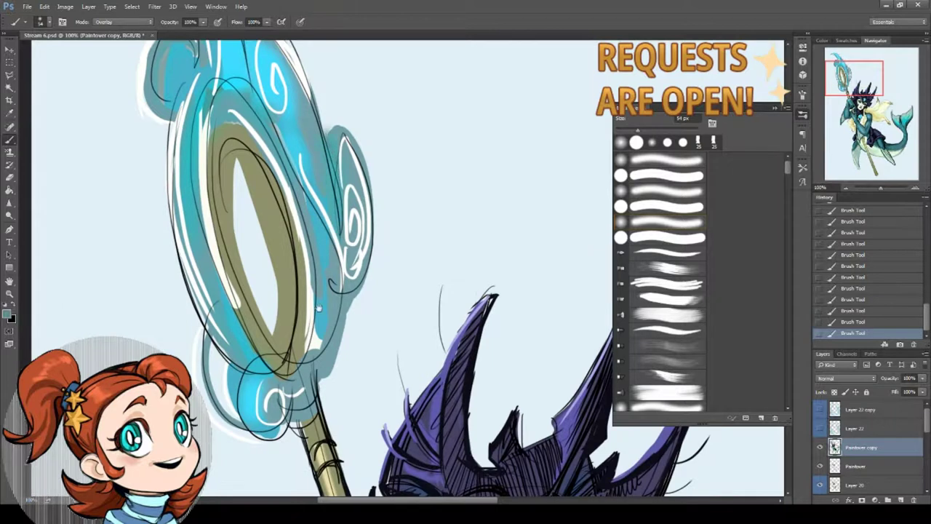
pyautogui.moveTo(318, 309); pyautogui.dragTo(318, 252)
pyautogui.moveTo(229, 255); pyautogui.dragTo(189, 225)
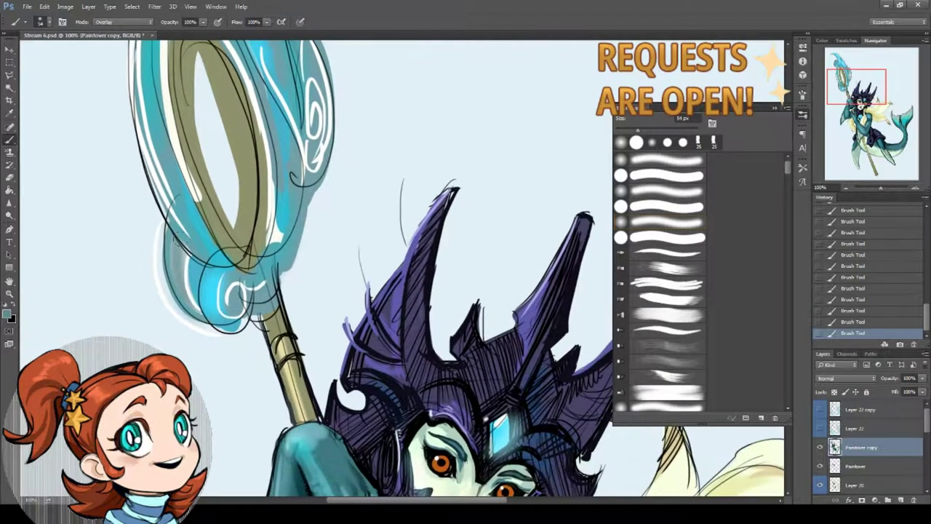
pyautogui.press('z')
pyautogui.keyDown('alt'); pyautogui.click(129, 110); pyautogui.keyUp('alt')
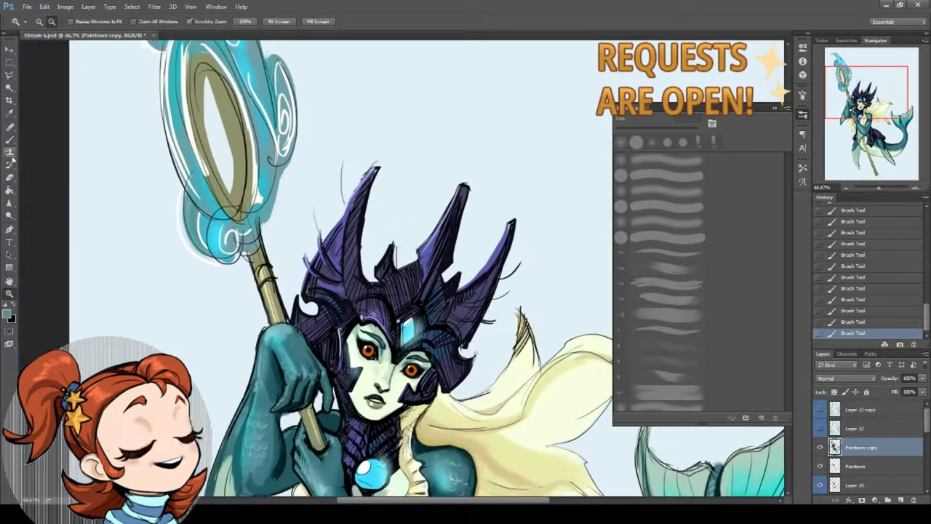
# Erase stray marks inside the staff's ring and beside the mermaid's crown on the Paintover copy layer
pyautogui.press('b')
pyautogui.press('e')
pyautogui.moveTo(210, 79); pyautogui.dragTo(233, 147)
pyautogui.moveTo(494, 294); pyautogui.dragTo(474, 258)
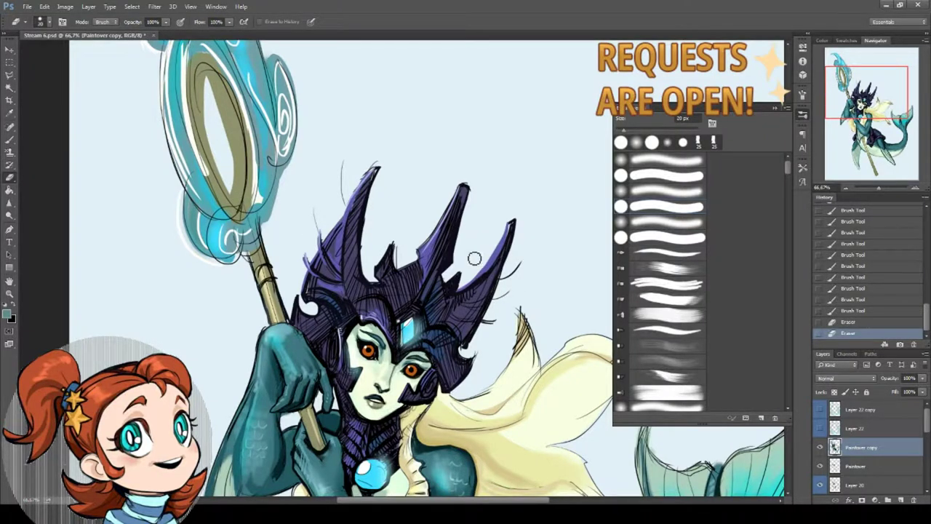
# Hide the Paintover layer and erase the opening inside the staff's ring on Paintover copy with a 29 px eraser
pyautogui.rightClick(317, 208)
pyautogui.click(910, 437)
pyautogui.scroll(-3, 873, 444)
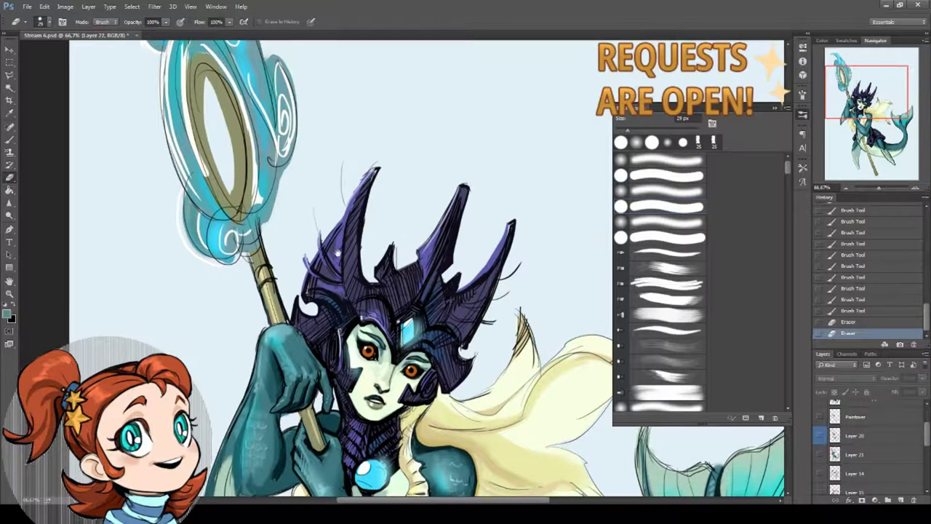
pyautogui.click(855, 416)
pyautogui.hotkey('ctrl', 'j')
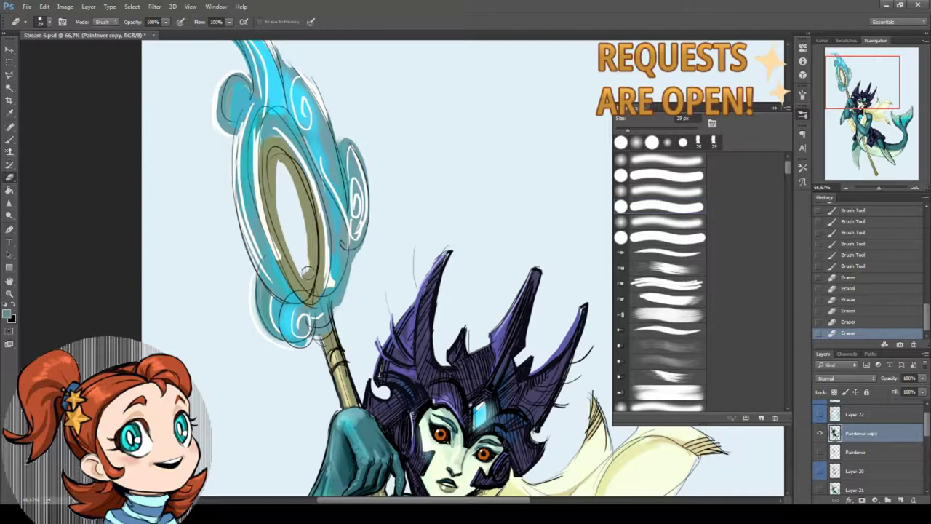
pyautogui.moveTo(291, 188); pyautogui.dragTo(306, 272)
pyautogui.moveTo(284, 170); pyautogui.dragTo(307, 275)
pyautogui.moveTo(301, 188)
pyautogui.mouseDown()
pyautogui.moveTo(308, 280)
pyautogui.moveTo(240, 259)
pyautogui.mouseUp()
# Deepen the inner side of the staff's ring with Overlay strokes in an olive sampled from it
pyautogui.press('b')
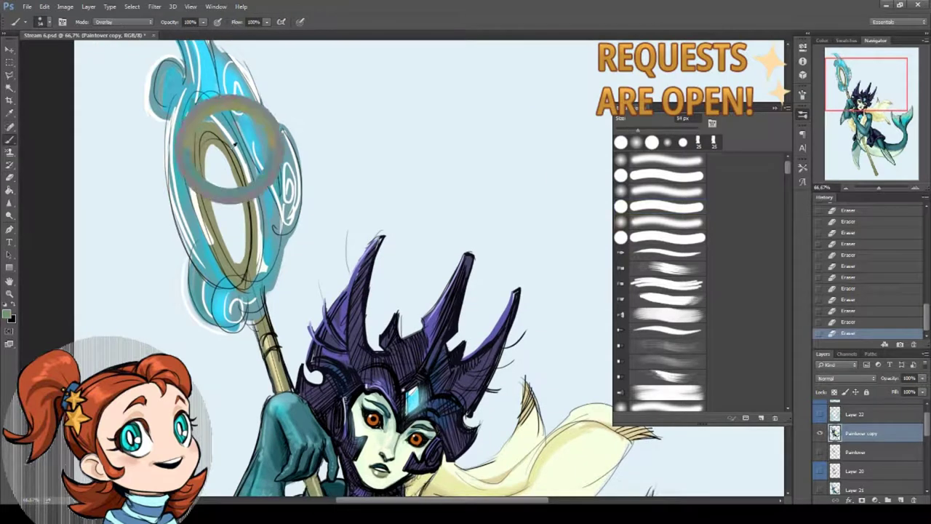
pyautogui.keyDown('alt'); pyautogui.click(210, 158); pyautogui.keyUp('alt')
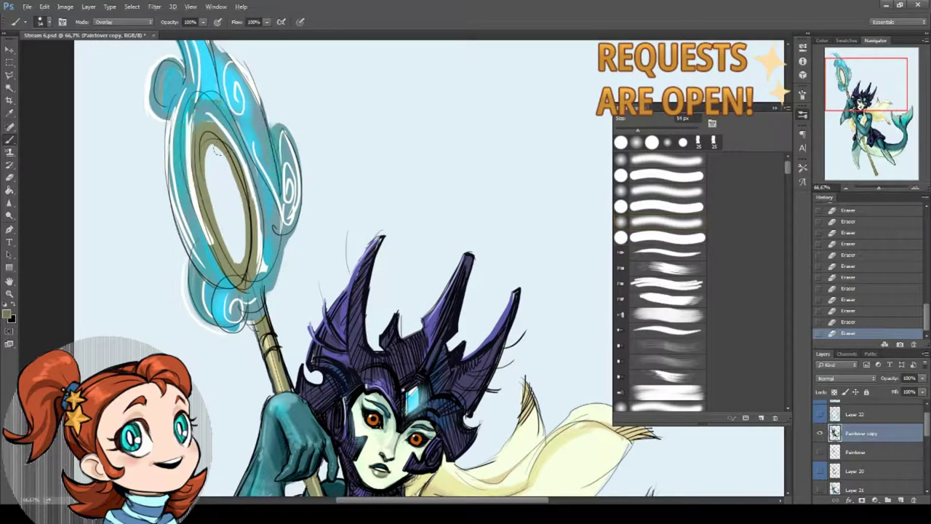
pyautogui.rightClick(217, 150)
pyautogui.moveTo(216, 149)
pyautogui.mouseDown()
pyautogui.moveTo(242, 259)
pyautogui.moveTo(241, 247)
pyautogui.mouseUp()
# Shade the inner edge of the staff's ring in dark olive with a hard 17 px brush in Normal mode
pyautogui.click(9, 294)
pyautogui.click(7, 314)
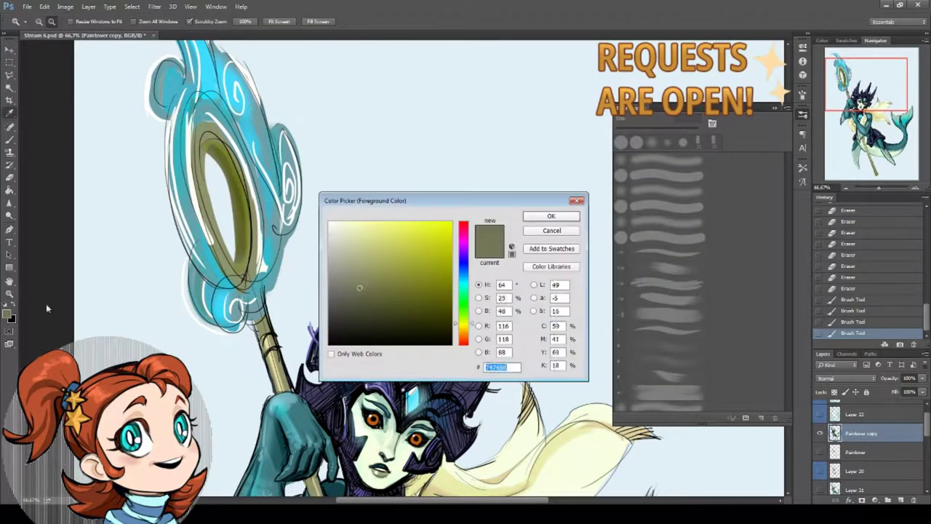
pyautogui.press('Return')
pyautogui.press('b')
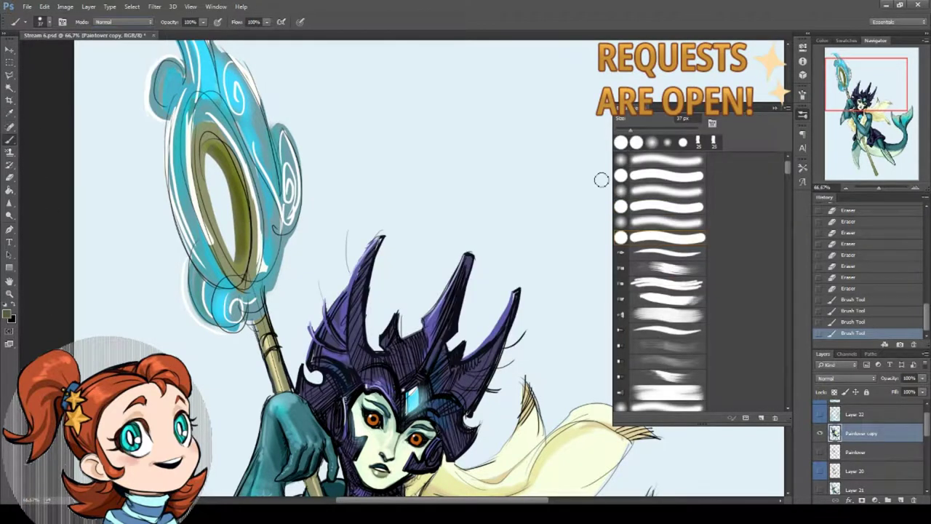
pyautogui.rightClick(342, 166)
pyautogui.press('Return')
pyautogui.click(240, 187)
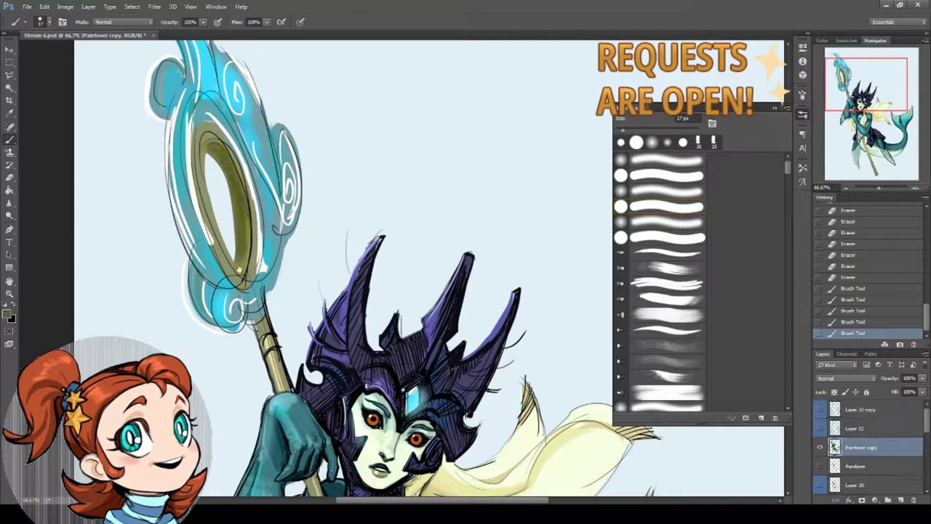
pyautogui.hotkey('ctrl', 'z')
pyautogui.click(8, 314)
pyautogui.press('Return')
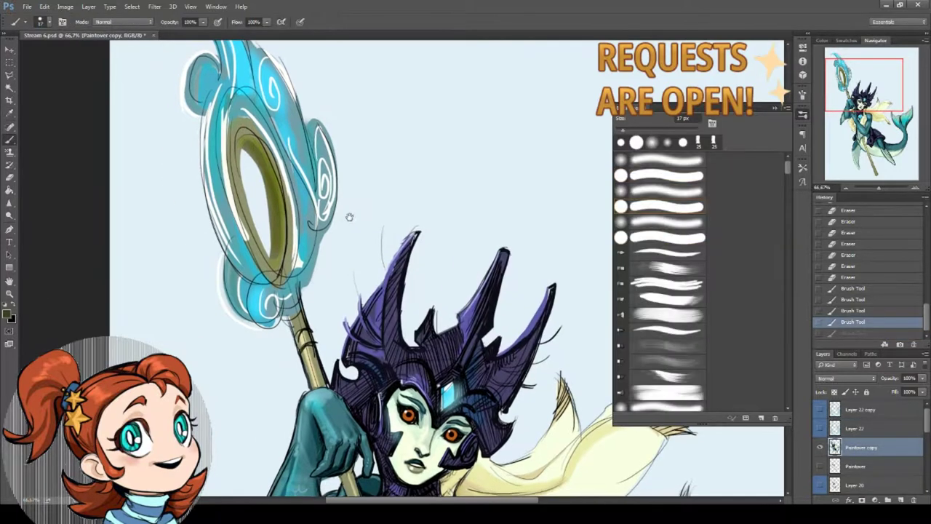
pyautogui.hotkey('ctrl', 'z')
pyautogui.moveTo(246, 138)
pyautogui.mouseDown()
pyautogui.moveTo(271, 165)
pyautogui.moveTo(256, 155)
pyautogui.moveTo(284, 246)
pyautogui.moveTo(280, 196)
pyautogui.mouseUp()
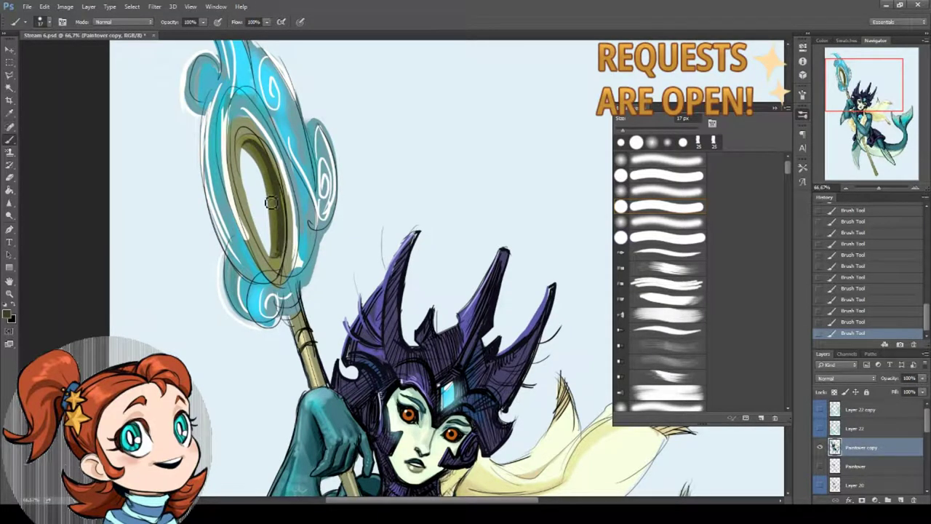
# Undo the last dark stroke and repaint the ring's inner side with olive tones sampled from the ring
pyautogui.hotkey('ctrl', 'z')
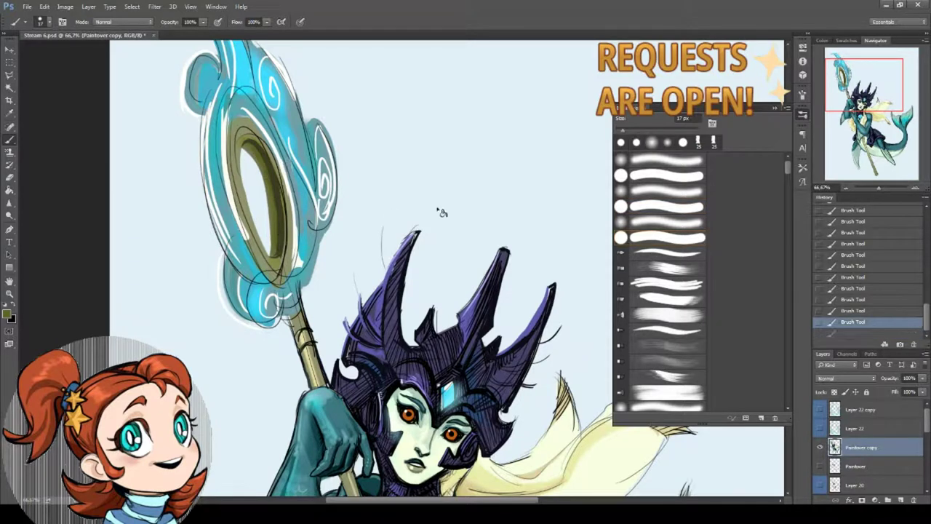
pyautogui.moveTo(260, 154); pyautogui.dragTo(279, 251)
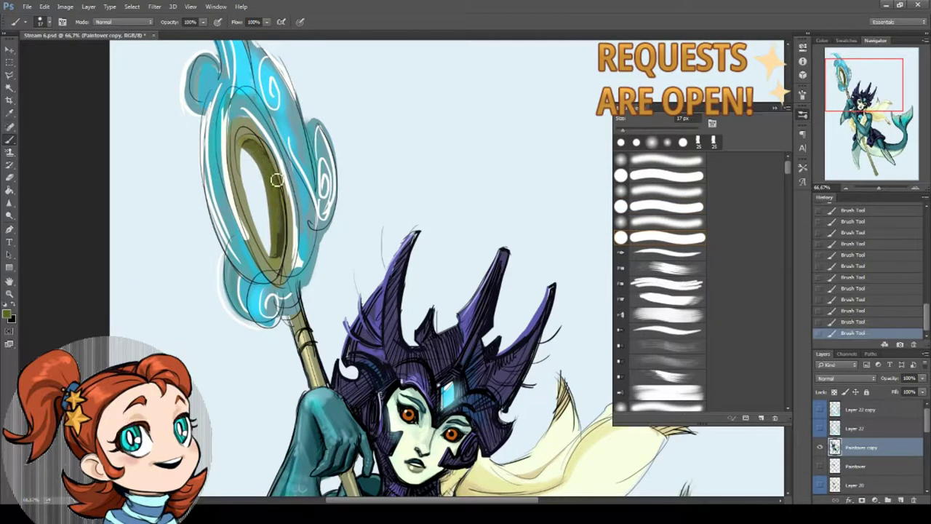
pyautogui.keyDown('alt'); pyautogui.click(282, 254); pyautogui.keyUp('alt')
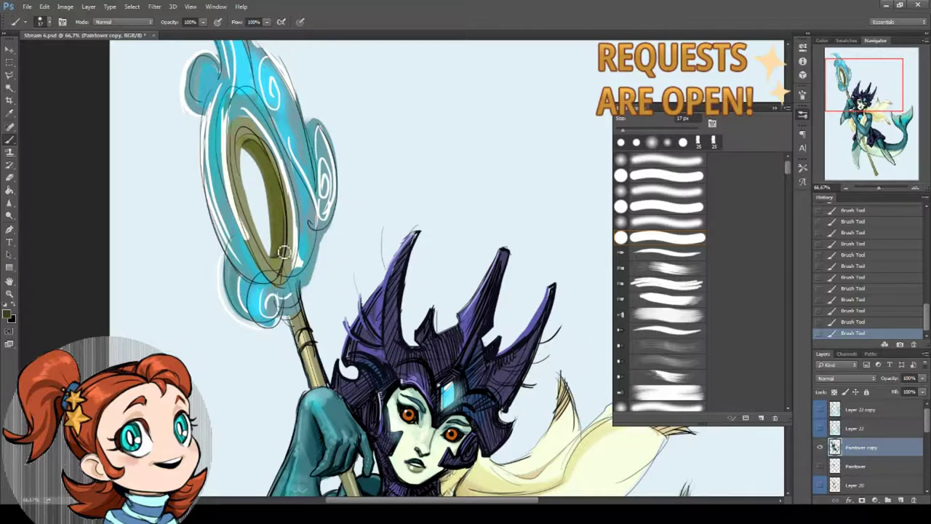
pyautogui.keyDown('alt'); pyautogui.click(266, 163); pyautogui.keyUp('alt')
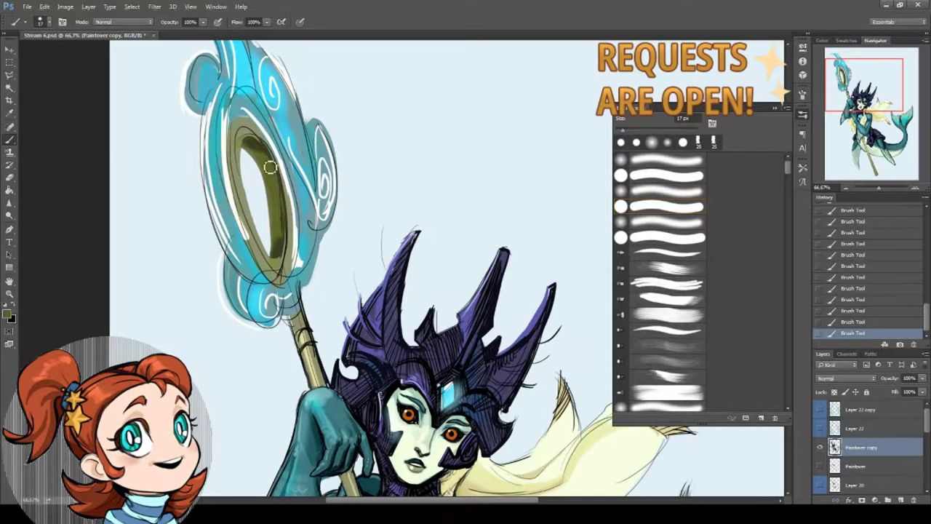
pyautogui.moveTo(276, 178); pyautogui.dragTo(285, 236)
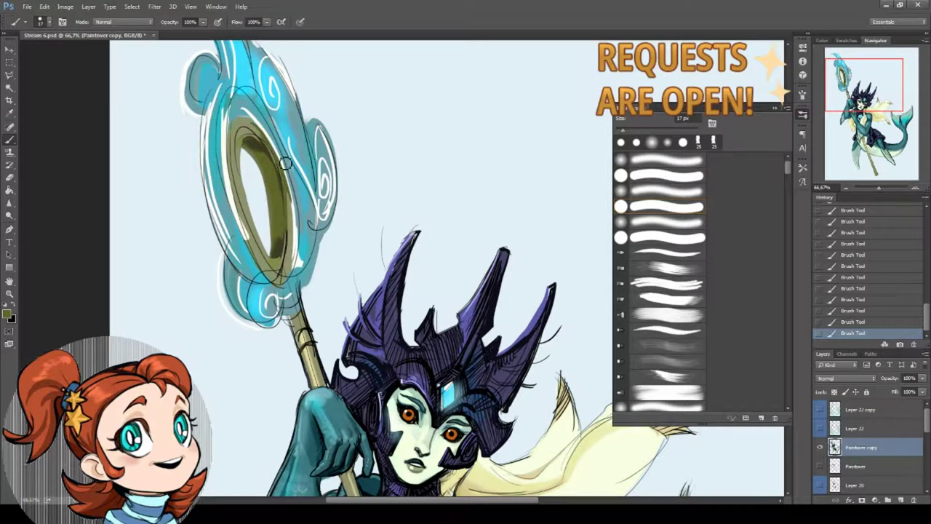
# Compare the ring with and without the latest strokes and touch up its upper edge in a lighter grey-olive
pyautogui.hotkey('ctrl', 'alt', 'z')
pyautogui.hotkey('ctrl', 'alt', 'z')
pyautogui.hotkey('ctrl', 'shift', 'z')
pyautogui.hotkey('ctrl', 'shift', 'z')
pyautogui.press('.')
pyautogui.press('.')
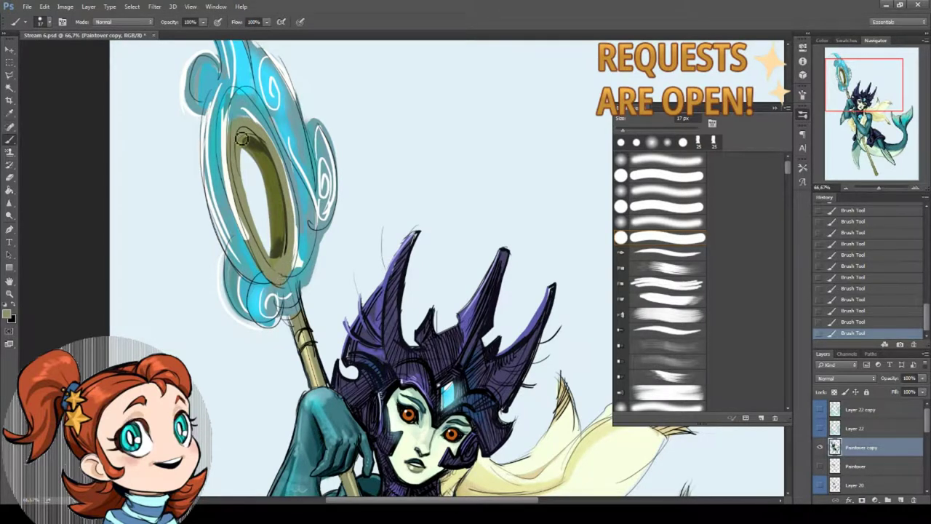
pyautogui.moveTo(251, 135); pyautogui.dragTo(142, 10)
# Show the water effect layers Layer 22 and Layer 22 copy and save the file
pyautogui.hotkey('ctrl', '-')
pyautogui.hotkey('ctrl', '-')
pyautogui.hotkey('ctrl', '-')
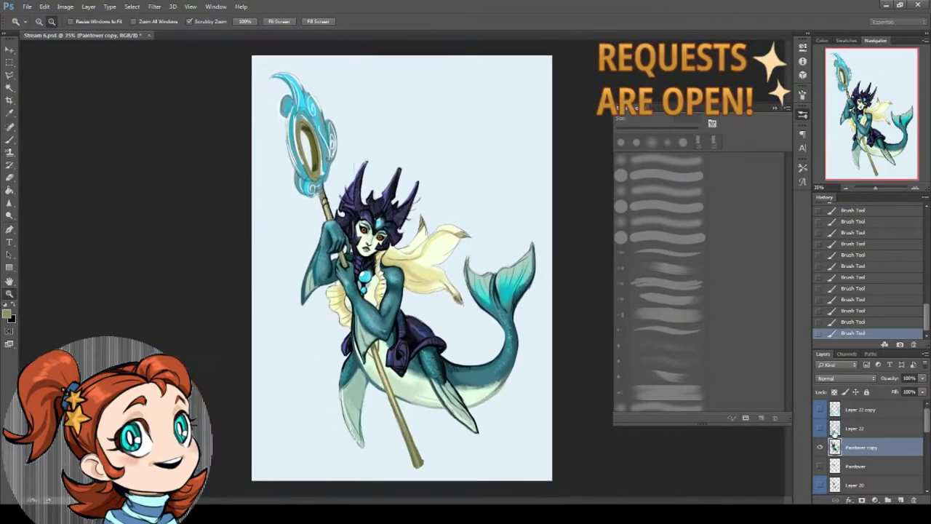
pyautogui.moveTo(820, 410); pyautogui.dragTo(820, 428)
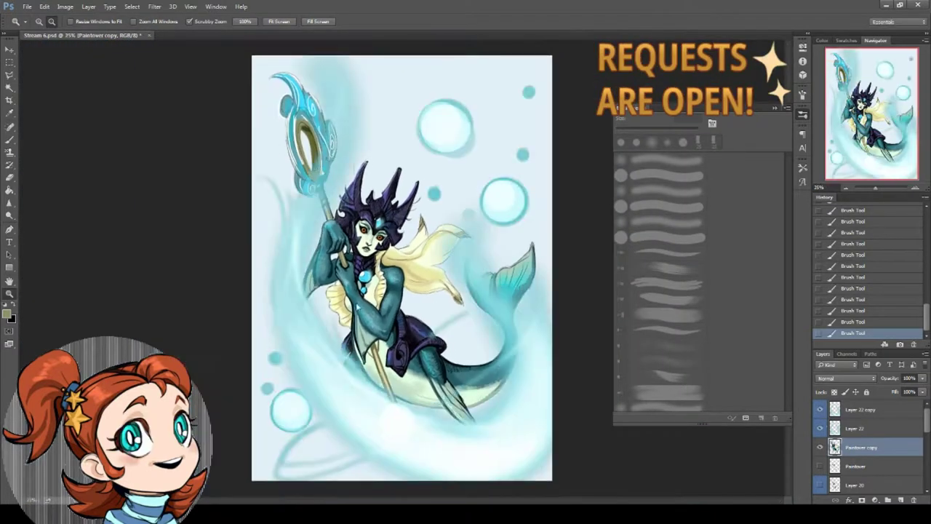
pyautogui.hotkey('alt', 'f')
pyautogui.press('s')
# Add a new layer above Layer 22 copy and pick white as the brush colour for the bubbles
pyautogui.click(882, 411)
pyautogui.hotkey('ctrl', 'shift', 'alt', 'n')
pyautogui.click(386, 179)
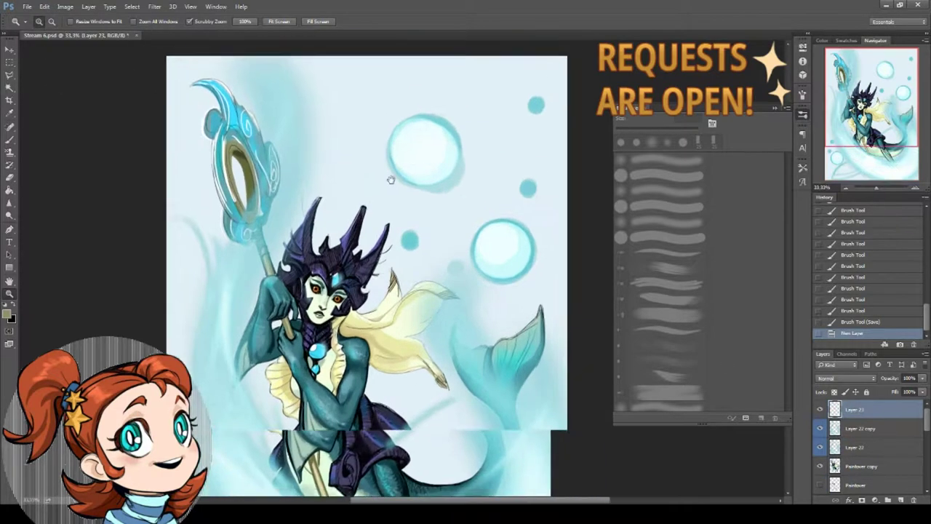
pyautogui.click(326, 222)
pyautogui.click(288, 225)
pyautogui.press('i')
pyautogui.press('Escape')
pyautogui.press('b')
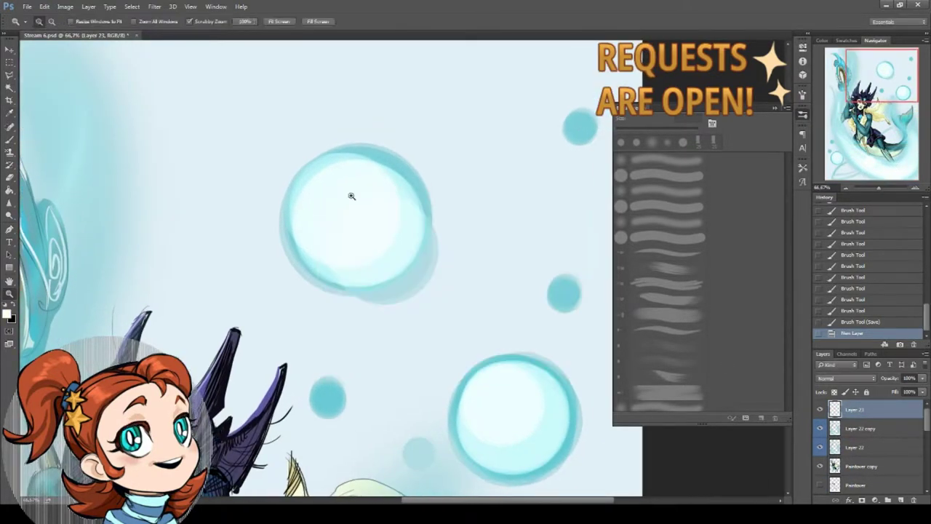
# Draw a thin wavy white outline around the largest bubble and sparkles near it with a 12 px brush
pyautogui.rightClick(471, 205)
pyautogui.moveTo(471, 204); pyautogui.dragTo(469, 204)
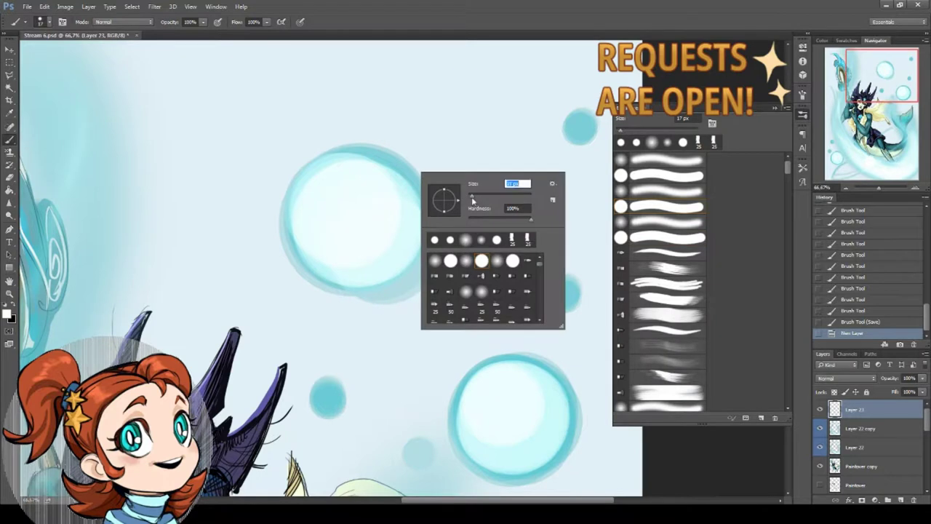
pyautogui.click(316, 139)
pyautogui.moveTo(289, 147)
pyautogui.mouseDown()
pyautogui.moveTo(275, 272)
pyautogui.moveTo(396, 317)
pyautogui.mouseUp()
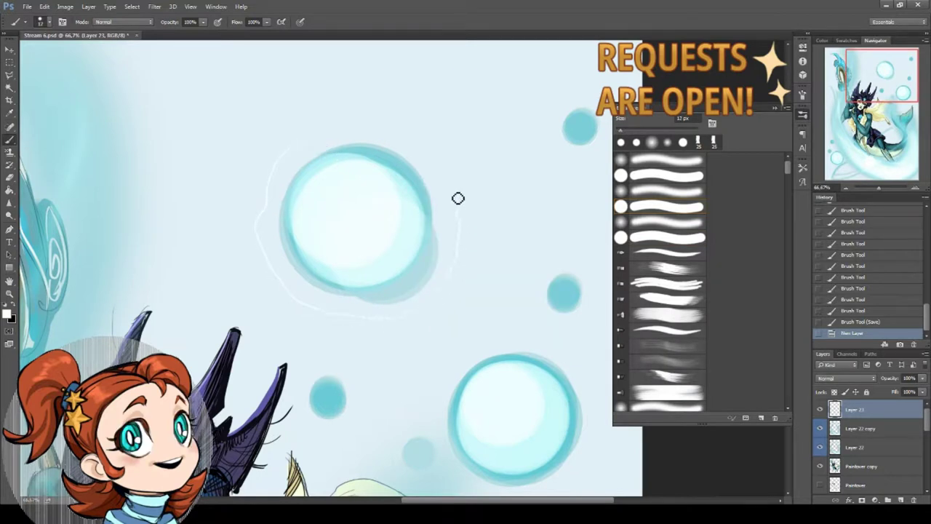
pyautogui.moveTo(458, 198)
pyautogui.mouseDown()
pyautogui.moveTo(440, 145)
pyautogui.moveTo(368, 127)
pyautogui.moveTo(317, 130)
pyautogui.mouseUp()
pyautogui.moveTo(269, 89); pyautogui.dragTo(271, 116)
pyautogui.moveTo(259, 103)
pyautogui.mouseDown()
pyautogui.moveTo(281, 102)
pyautogui.moveTo(276, 109)
pyautogui.mouseUp()
# Draw a wavy white outline ending in a swirl around the second large bubble, with a small sparkle beside it
pyautogui.hscroll(2, 437, 284)
pyautogui.moveTo(355, 258)
pyautogui.mouseDown()
pyautogui.moveTo(351, 293)
pyautogui.moveTo(365, 273)
pyautogui.mouseUp()
pyautogui.moveTo(393, 333)
pyautogui.mouseDown()
pyautogui.moveTo(327, 288)
pyautogui.moveTo(331, 359)
pyautogui.moveTo(381, 405)
pyautogui.moveTo(367, 382)
pyautogui.mouseUp()
pyautogui.moveTo(473, 240)
pyautogui.mouseDown()
pyautogui.moveTo(510, 322)
pyautogui.moveTo(453, 386)
pyautogui.moveTo(386, 397)
pyautogui.mouseUp()
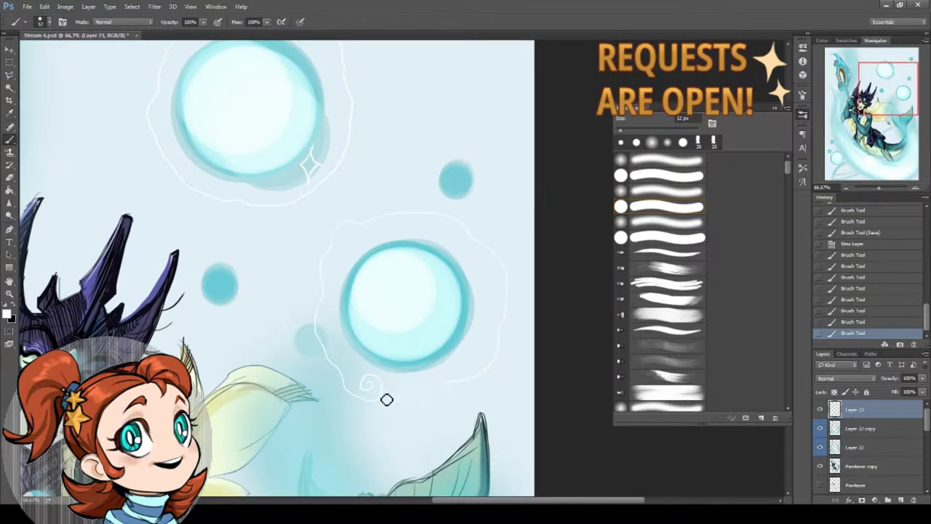
pyautogui.moveTo(304, 267); pyautogui.dragTo(305, 288)
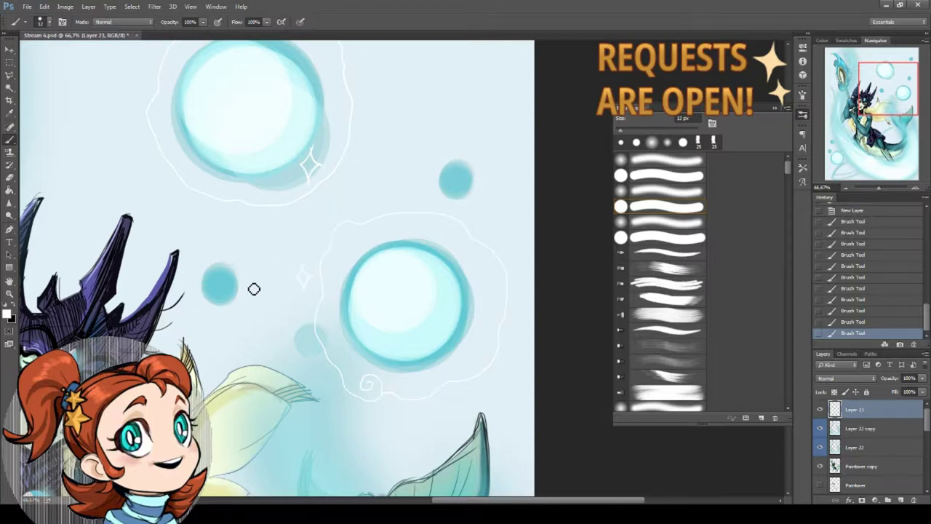
# Add a sparkle and thin white outlines to the small teal bubbles beside the crown and near the canvas's right edge
pyautogui.moveTo(211, 266); pyautogui.dragTo(216, 291)
pyautogui.scroll(2, 262, 239)
pyautogui.hscroll(2, 262, 239)
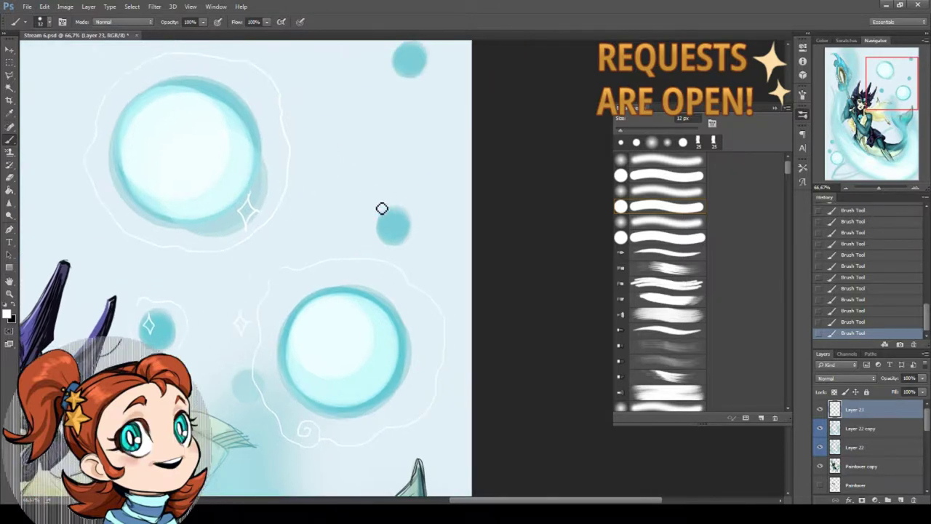
pyautogui.scroll(3, 393, 199)
pyautogui.hscroll(1, 393, 200)
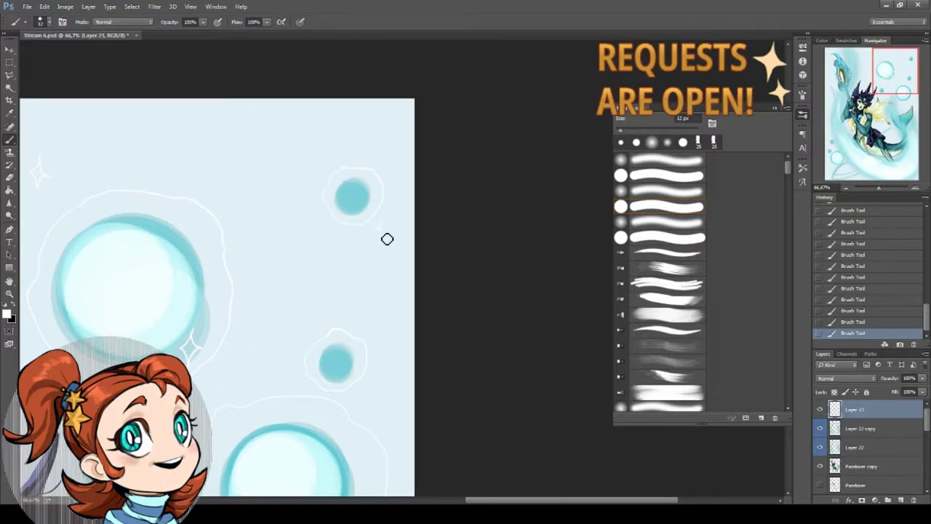
# Draw wavy white outlines and sparkles around the three bubbles in the canvas's lower-left corner
pyautogui.hscroll(-10, 108, 289)
pyautogui.scroll(-15, 291, 208)
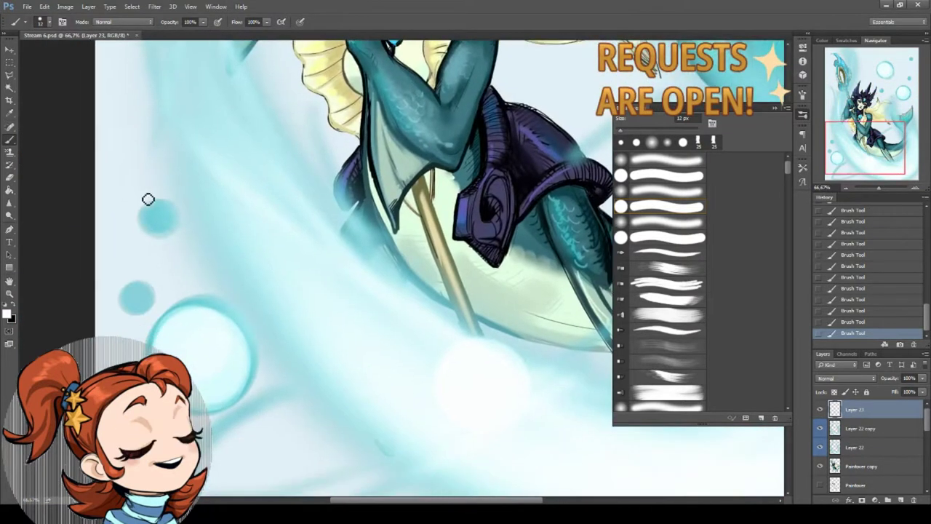
pyautogui.moveTo(134, 227)
pyautogui.mouseDown()
pyautogui.moveTo(165, 252)
pyautogui.moveTo(185, 202)
pyautogui.moveTo(148, 194)
pyautogui.moveTo(133, 215)
pyautogui.mouseUp()
pyautogui.scroll(-2, 140, 219)
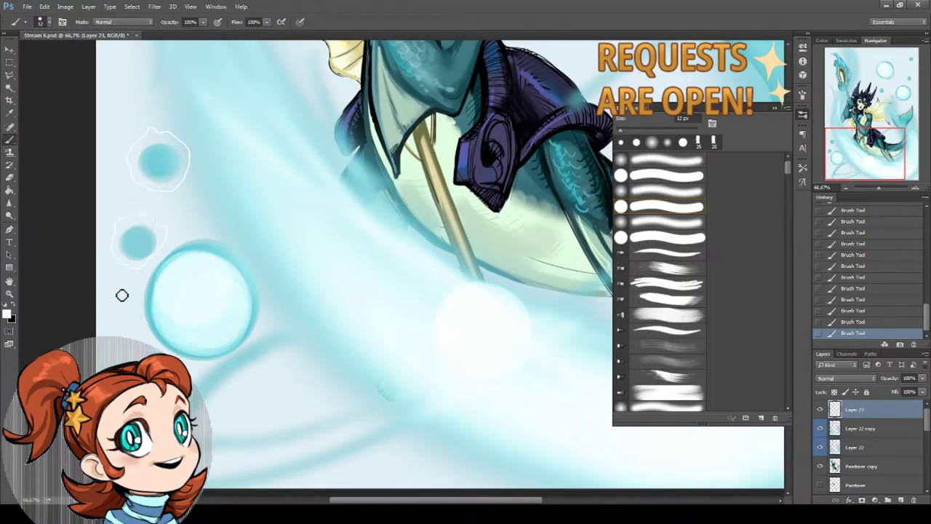
pyautogui.moveTo(129, 280); pyautogui.dragTo(137, 272)
pyautogui.moveTo(143, 355)
pyautogui.mouseDown()
pyautogui.moveTo(248, 371)
pyautogui.moveTo(284, 313)
pyautogui.moveTo(275, 268)
pyautogui.moveTo(246, 236)
pyautogui.moveTo(168, 235)
pyautogui.mouseUp()
pyautogui.moveTo(234, 247); pyautogui.dragTo(229, 264)
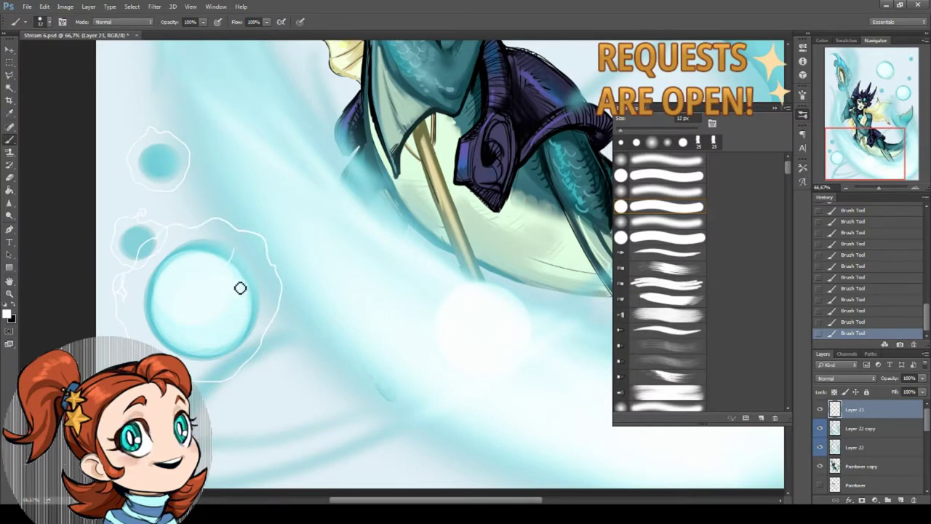
# Draw small white bubble outlines beneath the wave's lower-left curve and a wavy outline around the white orb at the staff's lower end
pyautogui.scroll(-3, 268, 357)
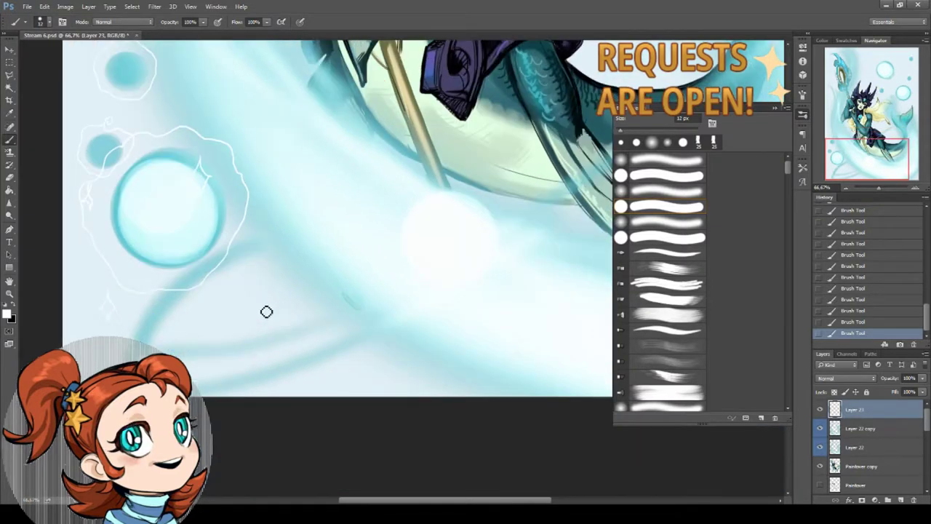
pyautogui.moveTo(281, 303); pyautogui.dragTo(283, 305)
pyautogui.moveTo(337, 350); pyautogui.dragTo(334, 329)
pyautogui.moveTo(332, 246); pyautogui.dragTo(121, 254)
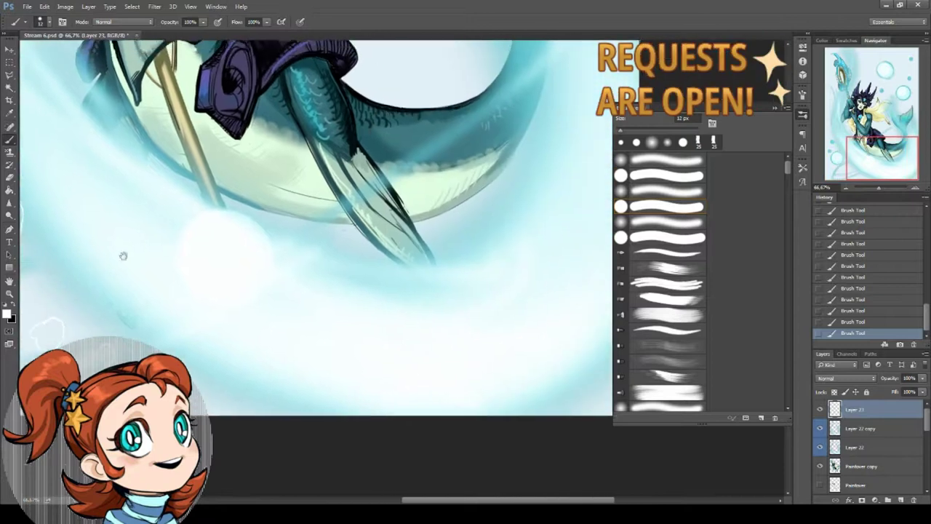
pyautogui.moveTo(261, 210); pyautogui.dragTo(192, 208)
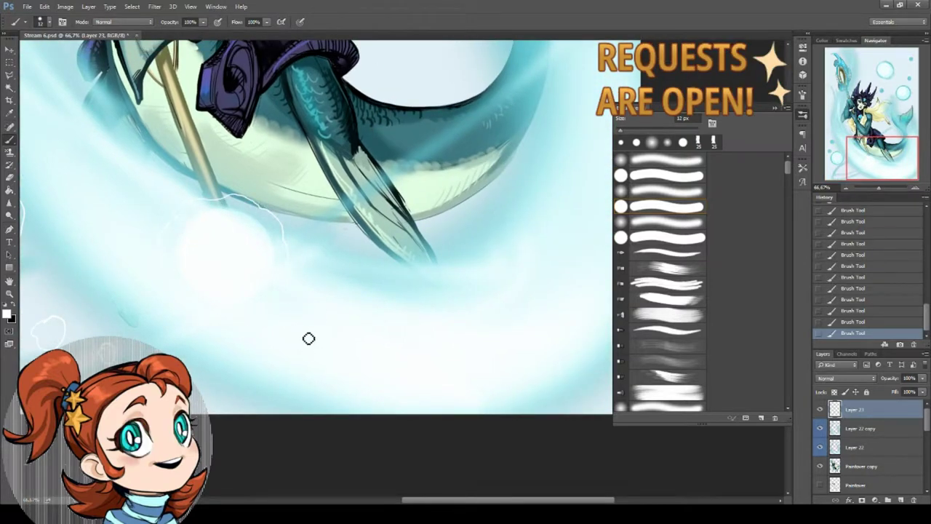
# Draw a small white bubble outline and a sparkle in the water beside the tail's lower curve
pyautogui.scroll(2, 309, 339)
pyautogui.hscroll(4, 309, 339)
pyautogui.moveTo(360, 272)
pyautogui.mouseDown()
pyautogui.moveTo(351, 314)
pyautogui.moveTo(379, 287)
pyautogui.moveTo(341, 279)
pyautogui.mouseUp()
pyautogui.moveTo(376, 220); pyautogui.dragTo(379, 232)
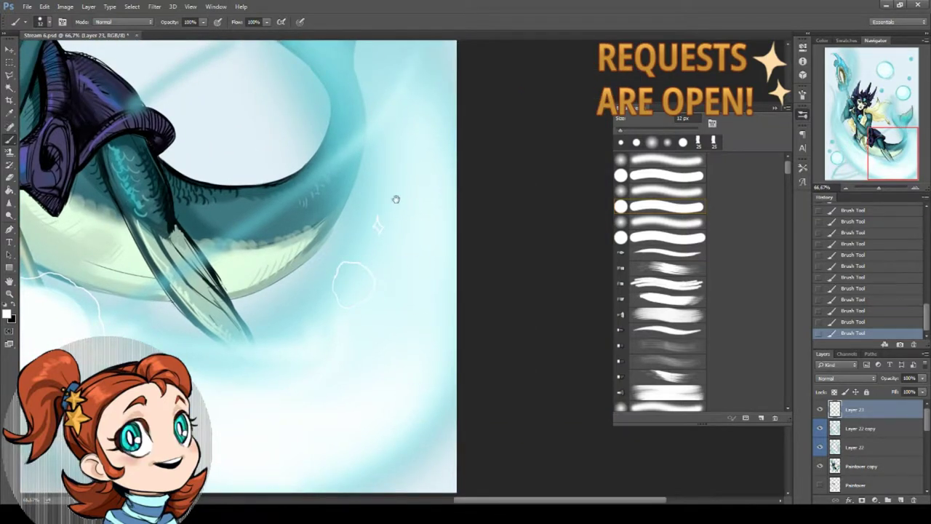
# Add a small white sparkle in the water beside the tail fin
pyautogui.scroll(10, 381, 218)
pyautogui.hscroll(-3, 381, 218)
pyautogui.scroll(3, 414, 210)
pyautogui.hscroll(-3, 414, 210)
pyautogui.hscroll(-2, 311, 130)
pyautogui.scroll(-2, 310, 131)
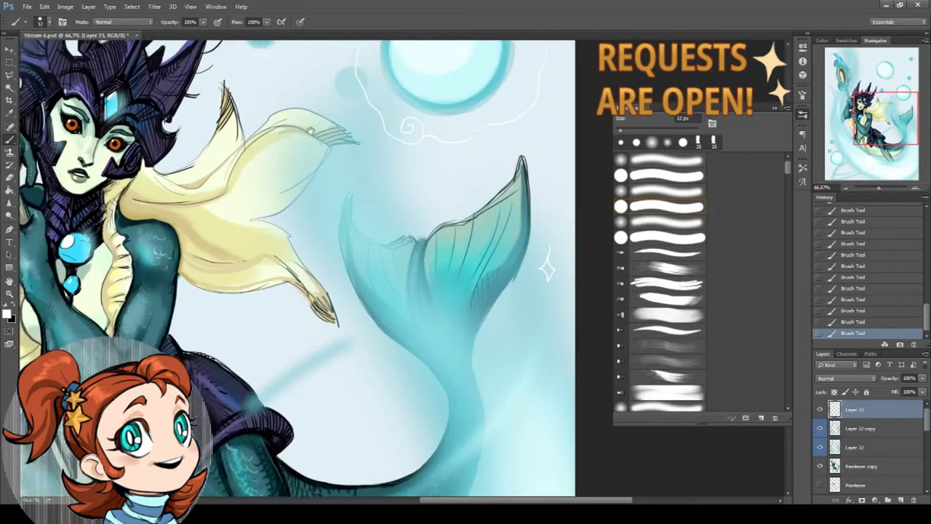
pyautogui.scroll(4, 310, 130)
pyautogui.hscroll(1, 310, 130)
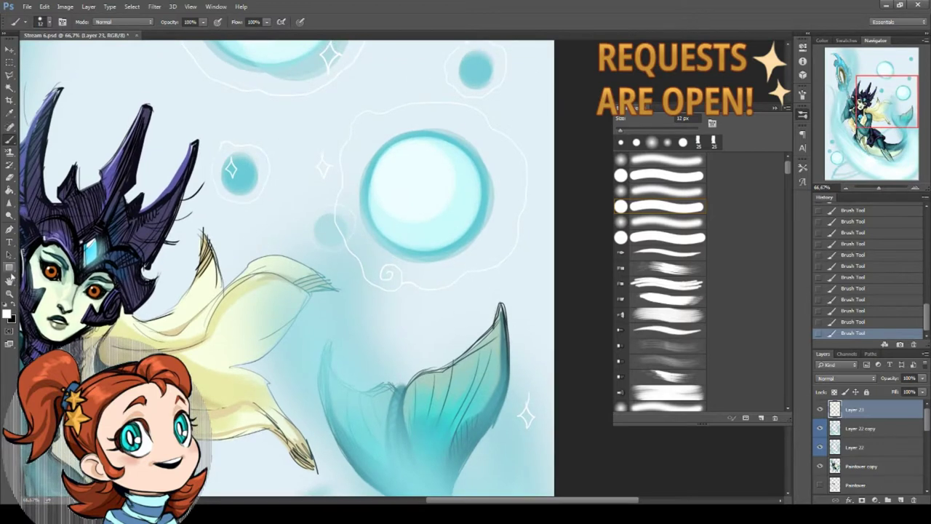
# Handwrite the title "Nami" in teal sampled from the artwork, in the open background beside the staff's head
pyautogui.press('z')
pyautogui.keyDown('alt'); pyautogui.click(278, 273); pyautogui.keyUp('alt')
pyautogui.keyDown('alt'); pyautogui.click(279, 273); pyautogui.keyUp('alt')
pyautogui.keyDown('alt'); pyautogui.click(278, 273); pyautogui.keyUp('alt')
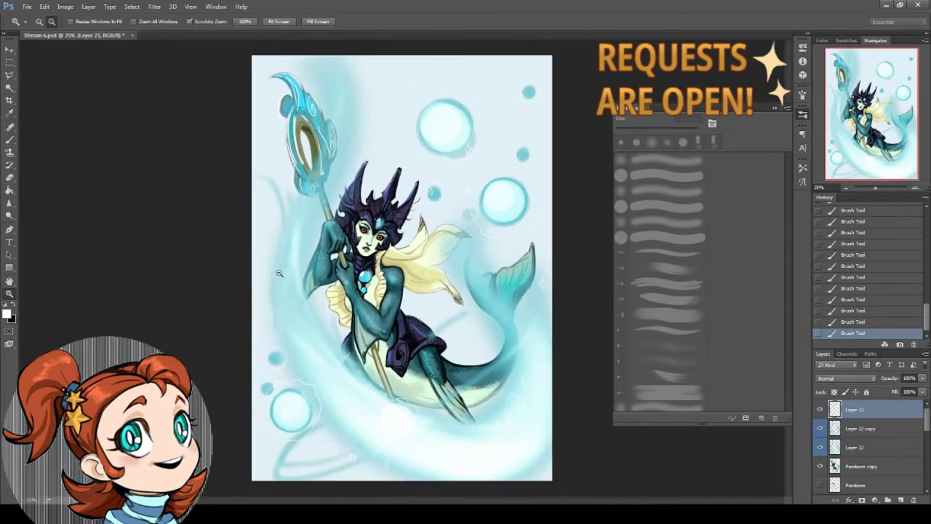
pyautogui.click(326, 149)
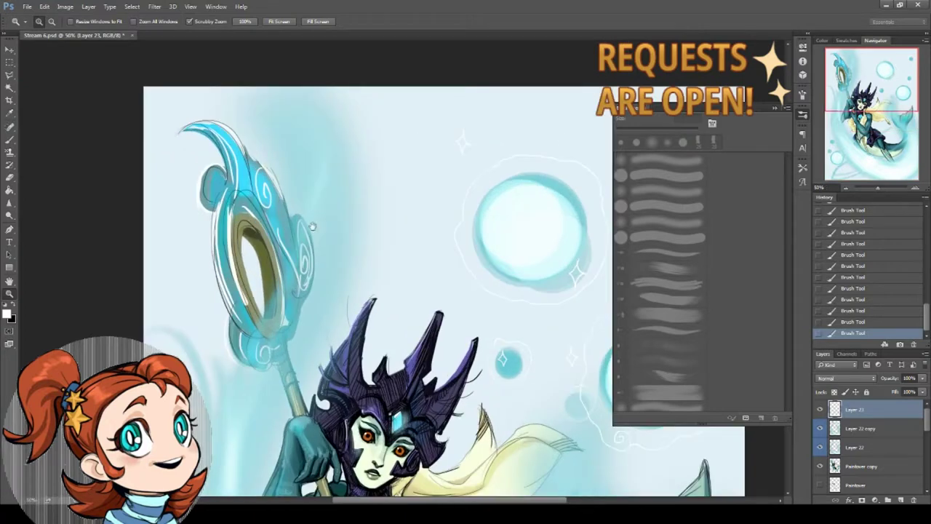
pyautogui.press('b')
pyautogui.keyDown('alt'); pyautogui.click(144, 201); pyautogui.keyUp('alt')
pyautogui.moveTo(306, 186)
pyautogui.mouseDown()
pyautogui.moveTo(328, 137)
pyautogui.moveTo(344, 187)
pyautogui.moveTo(363, 181)
pyautogui.mouseUp()
pyautogui.click(364, 156)
pyautogui.hotkey('ctrl', '-')
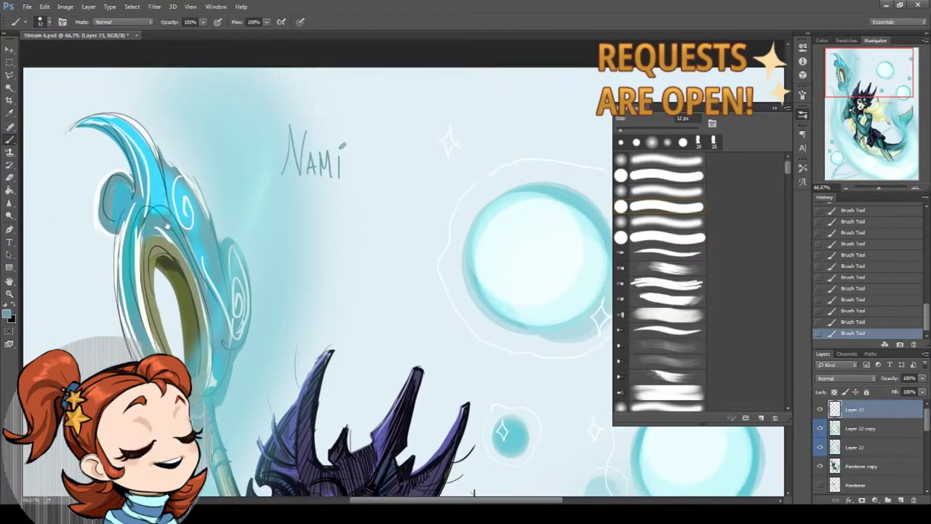
# View the full illustration and save the document
pyautogui.press('z')
pyautogui.hotkey('ctrl', '-')
pyautogui.hotkey('ctrl', '-')
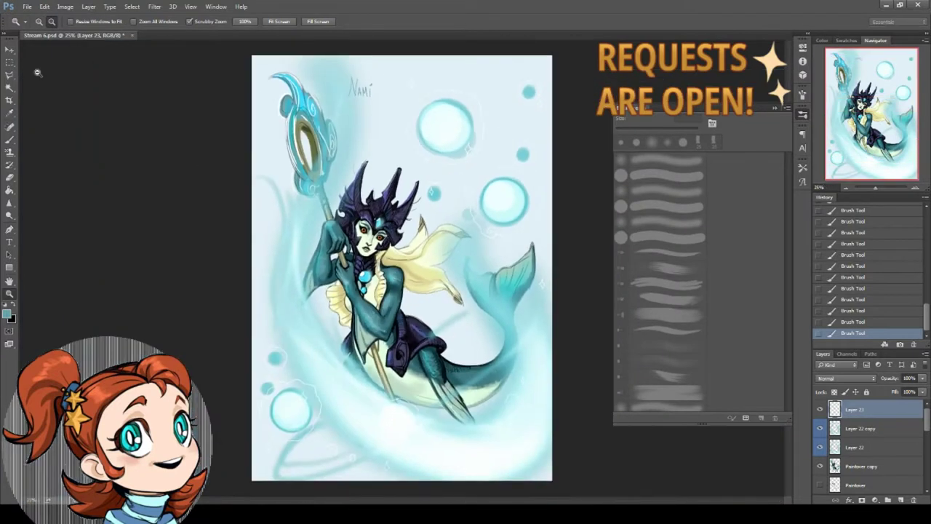
pyautogui.click(27, 6)
pyautogui.click(62, 98)
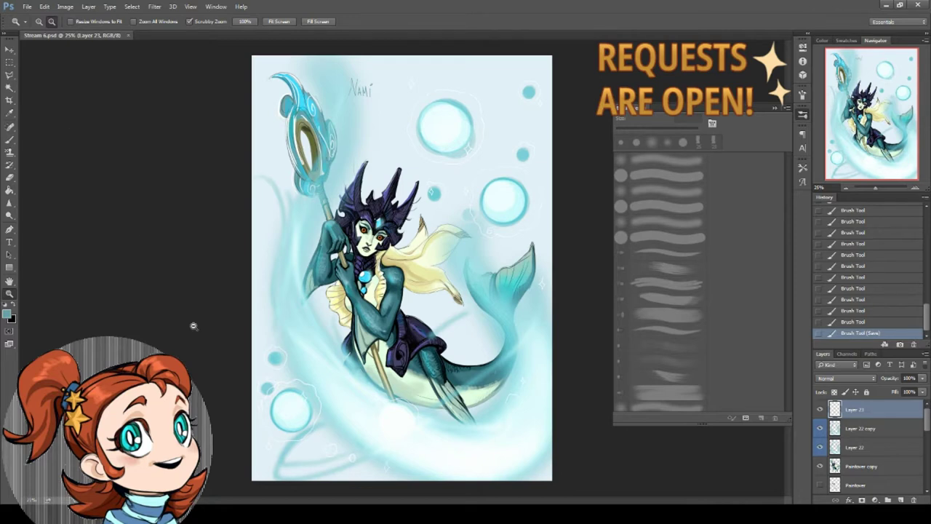
# Add a Hue/Saturation adjustment layer above the artwork with saturation set to +21
pyautogui.click(875, 500)
pyautogui.click(863, 416)
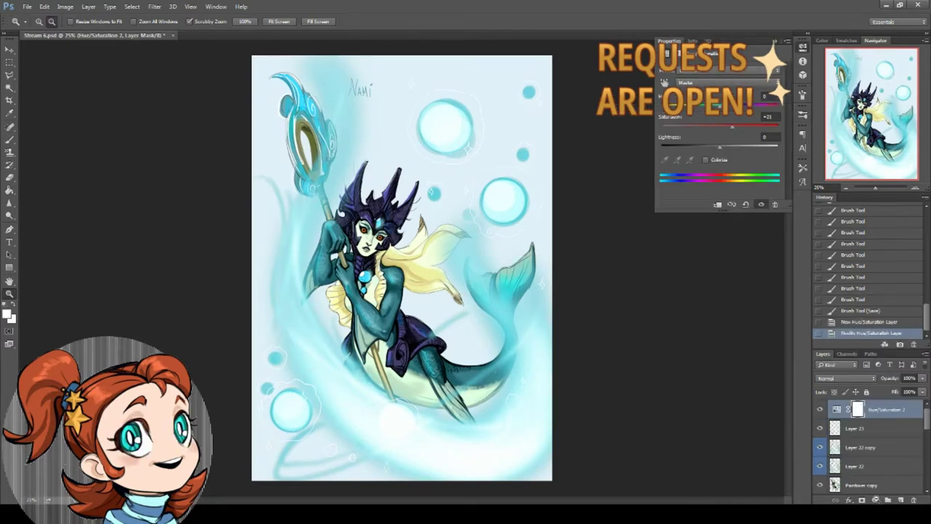
# Try a Levels adjustment layer with a shifted midtone level over the illustration, and revert it
pyautogui.click(875, 500)
pyautogui.click(844, 342)
pyautogui.moveTo(672, 139); pyautogui.dragTo(637, 138)
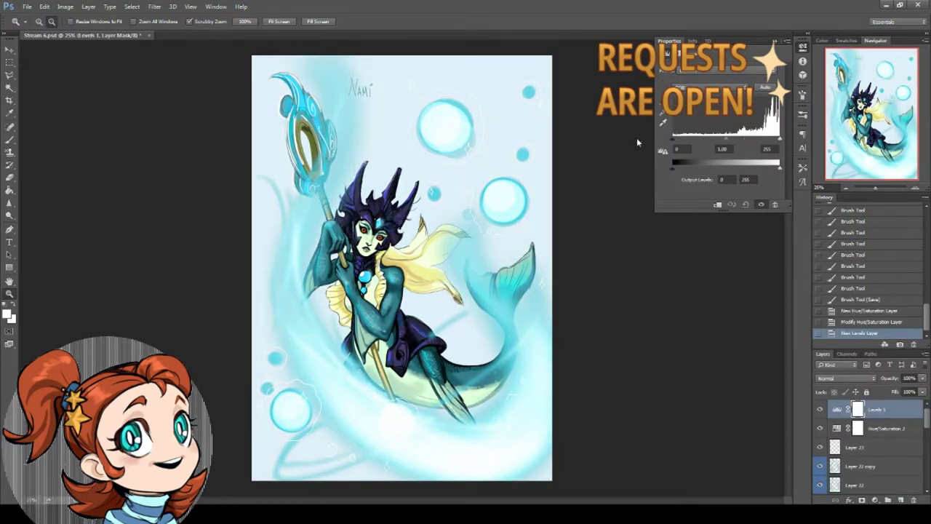
pyautogui.moveTo(779, 138); pyautogui.dragTo(722, 147)
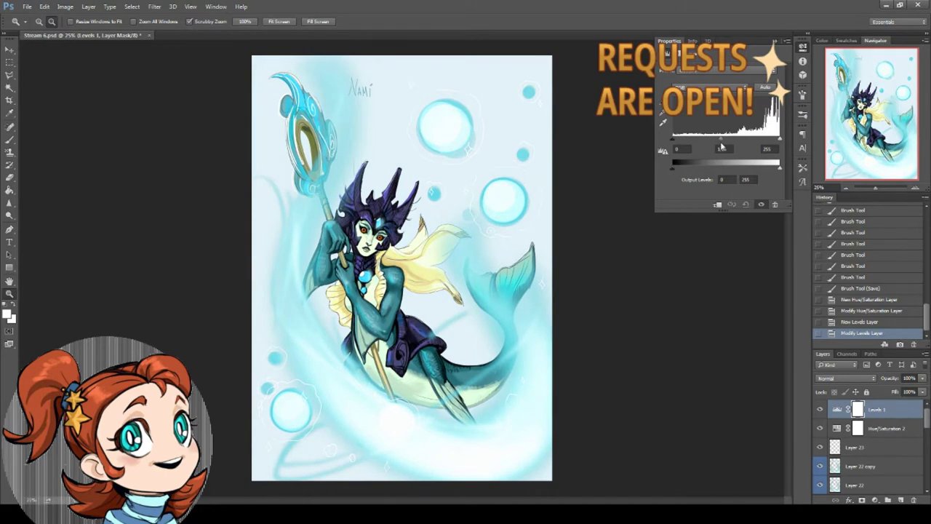
pyautogui.click(882, 428)
# Try a Black & White adjustment layer over the illustration, and revert it
pyautogui.click(875, 500)
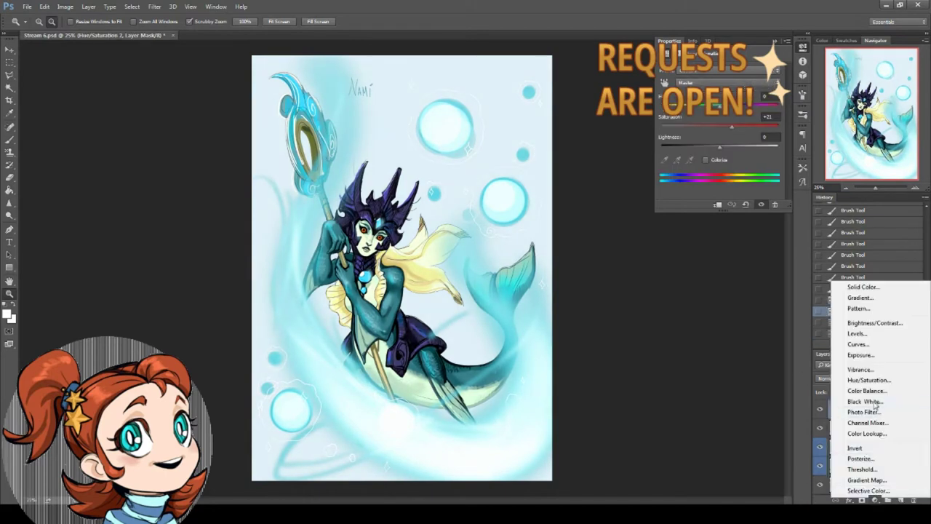
pyautogui.click(875, 402)
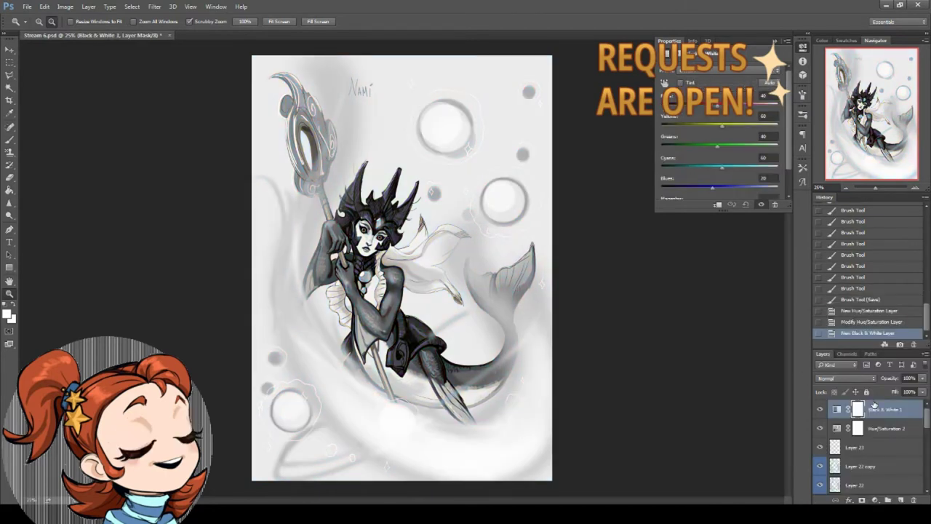
pyautogui.click(886, 321)
# Try a Posterize adjustment layer, compare it with the Hue/Saturation layer hidden and shown, and revert it
pyautogui.click(875, 500)
pyautogui.click(873, 464)
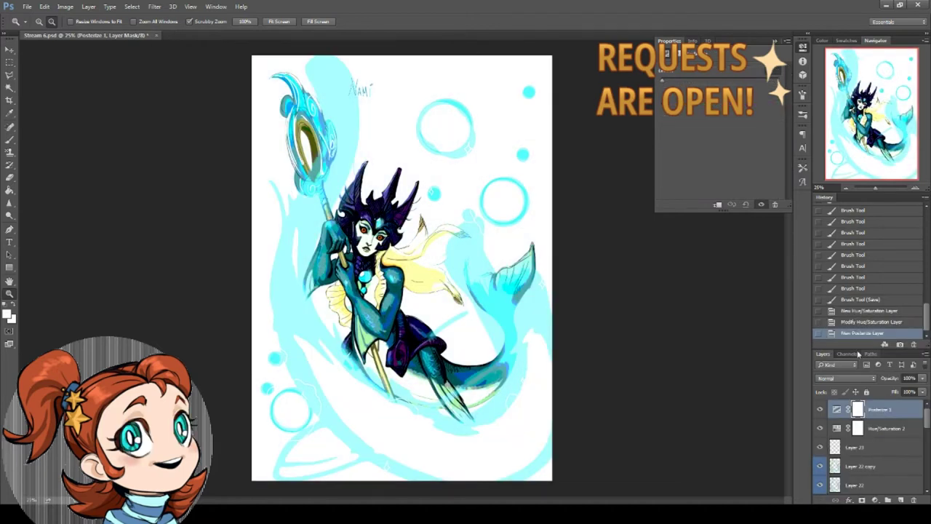
pyautogui.click(820, 429)
pyautogui.click(820, 428)
pyautogui.click(860, 322)
# Try a Threshold adjustment layer over the illustration, toggle the visibility of layers beneath it, and revert it
pyautogui.click(875, 500)
pyautogui.click(872, 475)
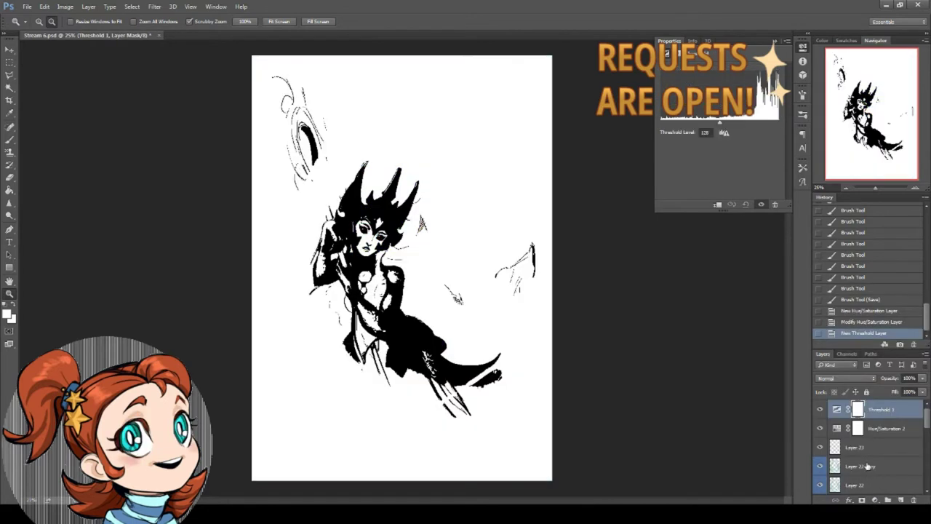
pyautogui.click(820, 449)
pyautogui.click(820, 485)
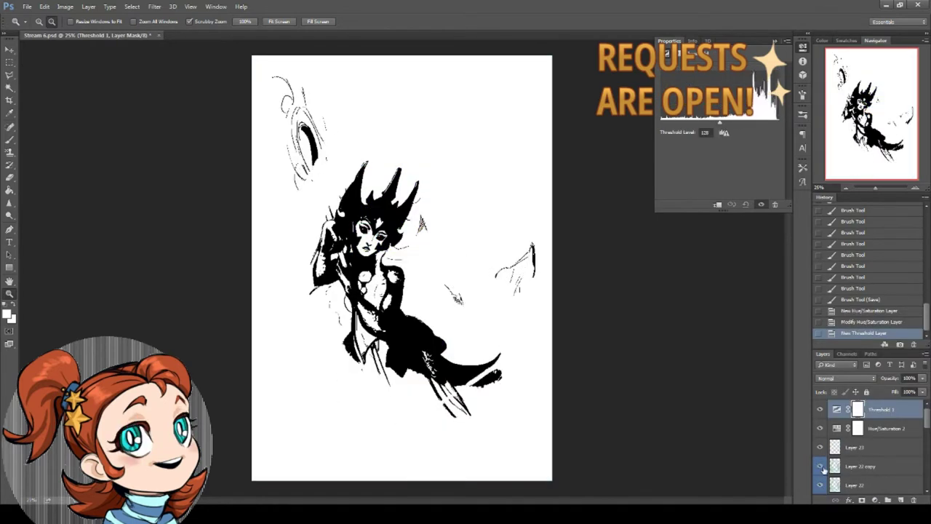
pyautogui.hotkey('ctrl', 'z')
# Add a Gradient Map adjustment layer above the Hue/Saturation layer
pyautogui.click(876, 501)
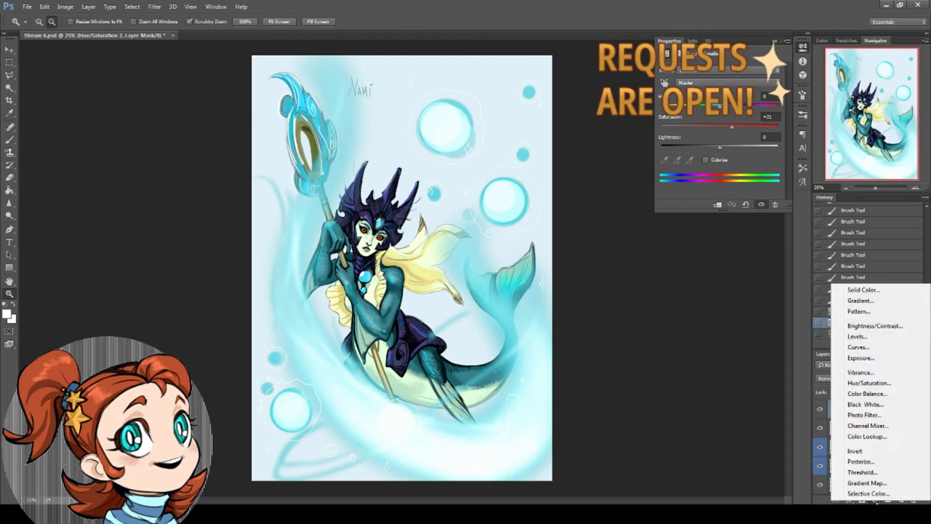
pyautogui.click(875, 486)
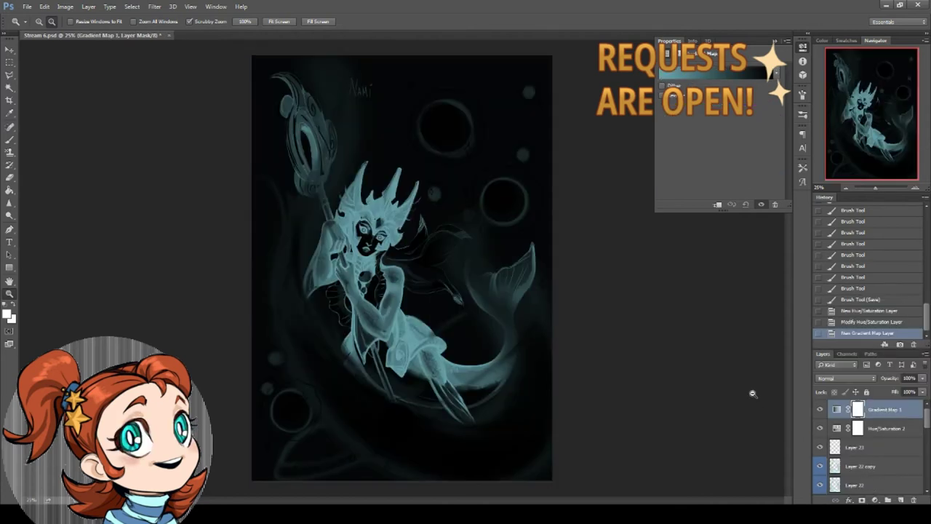